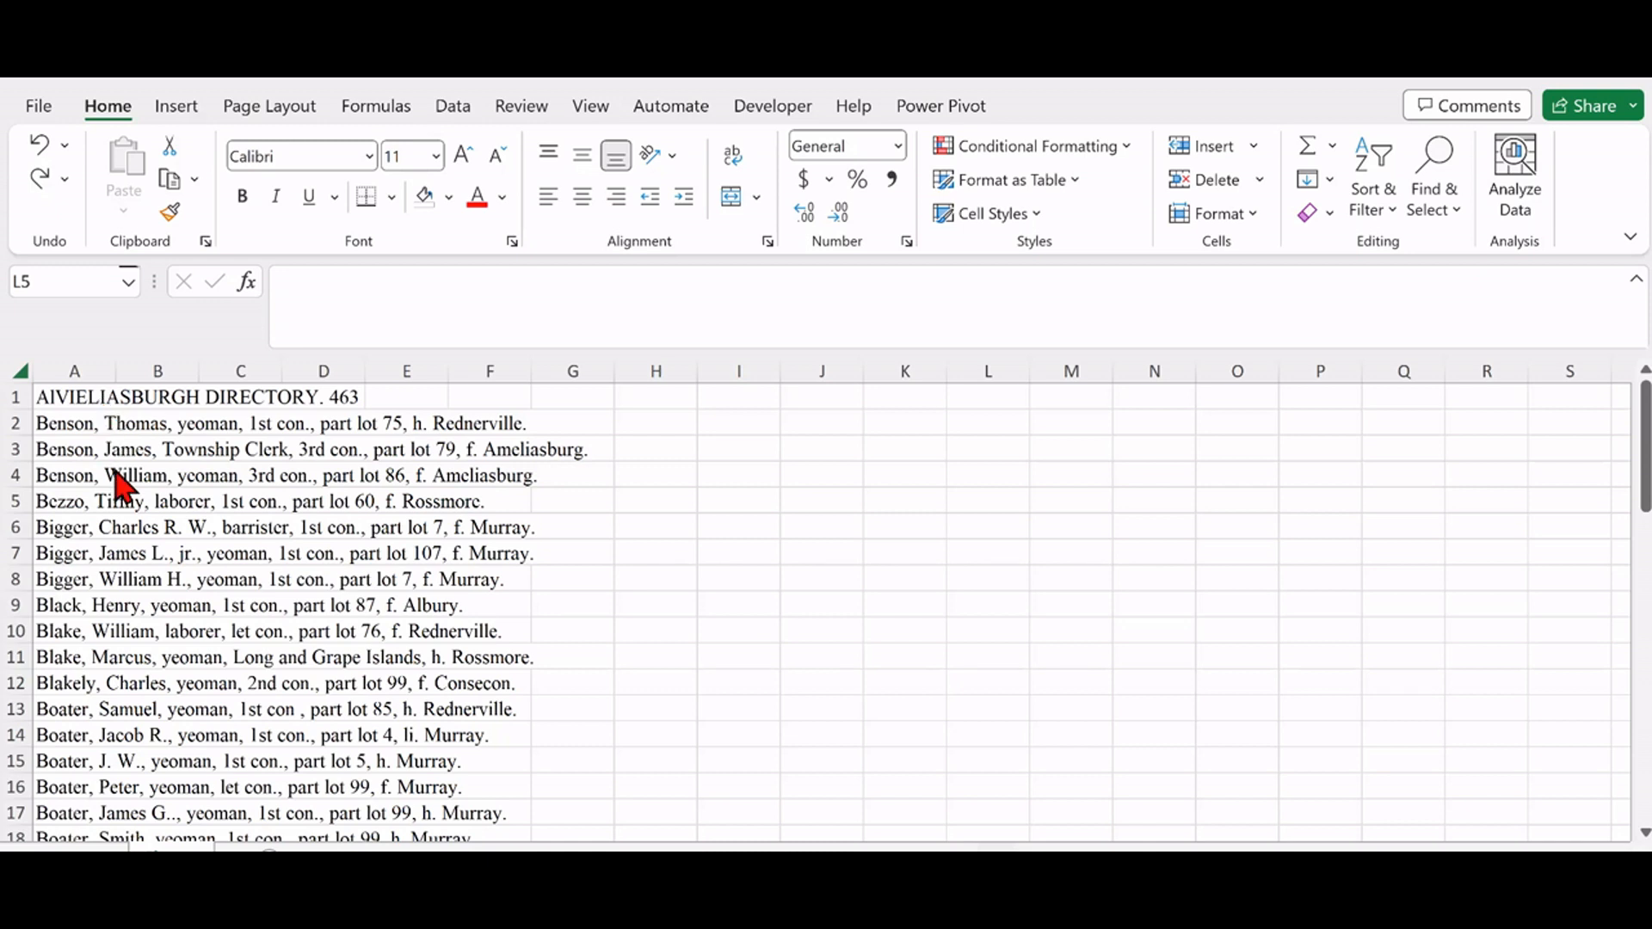
Step: Split the directory entries in column A into separate columns with Text to Columns, delimited by comma only
click(75, 369)
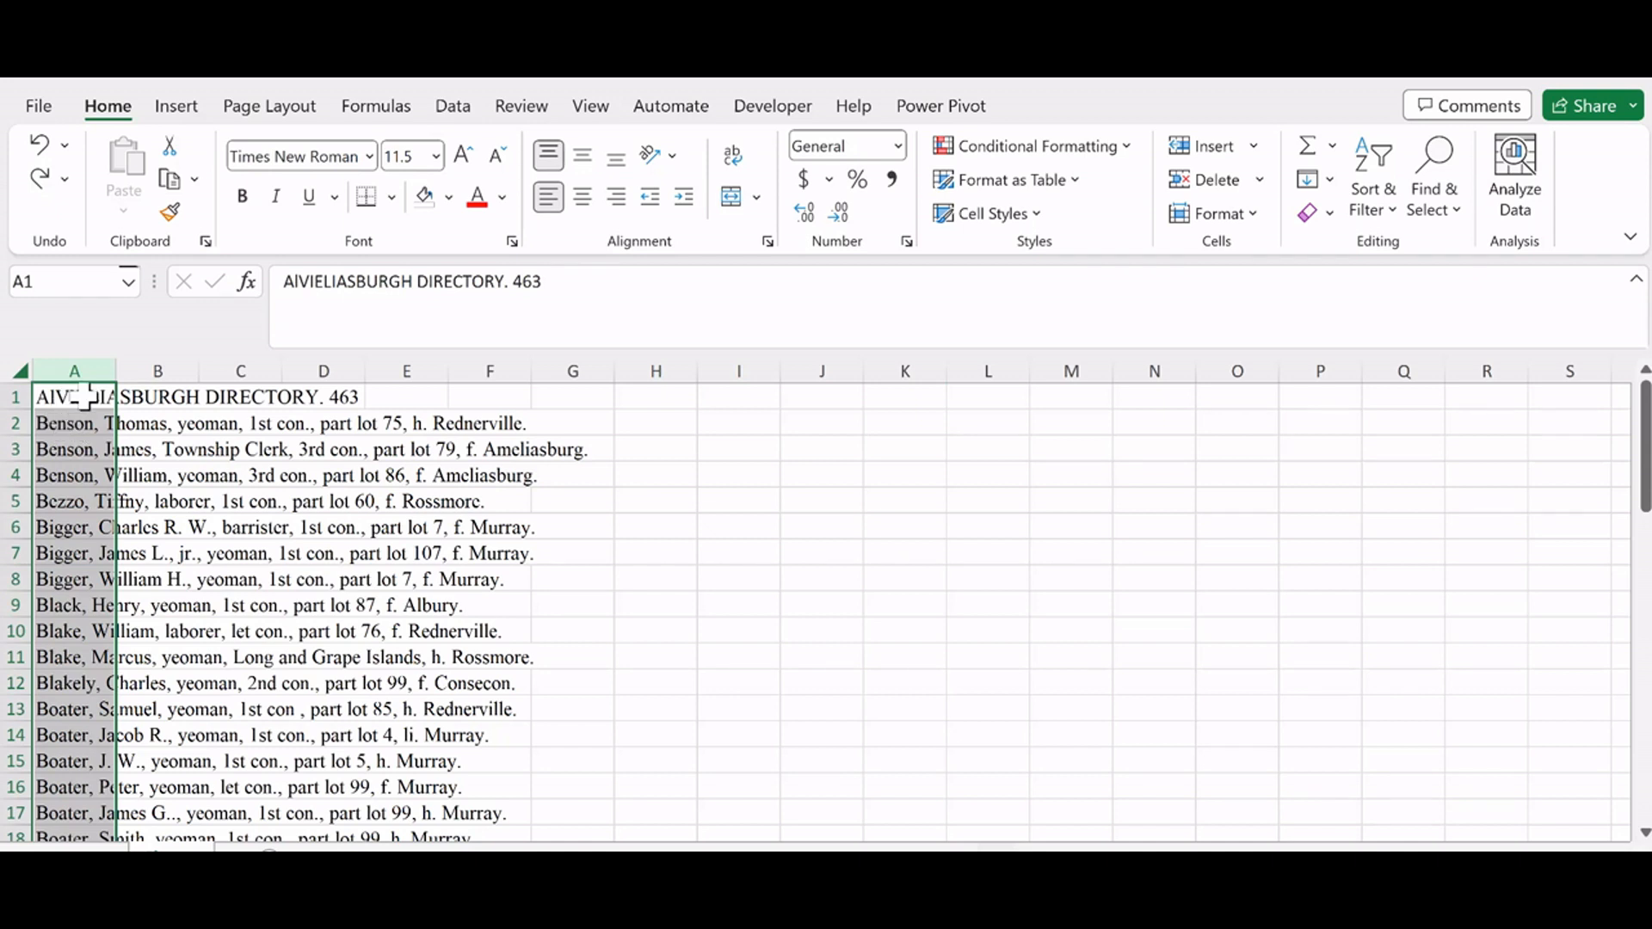
click(453, 107)
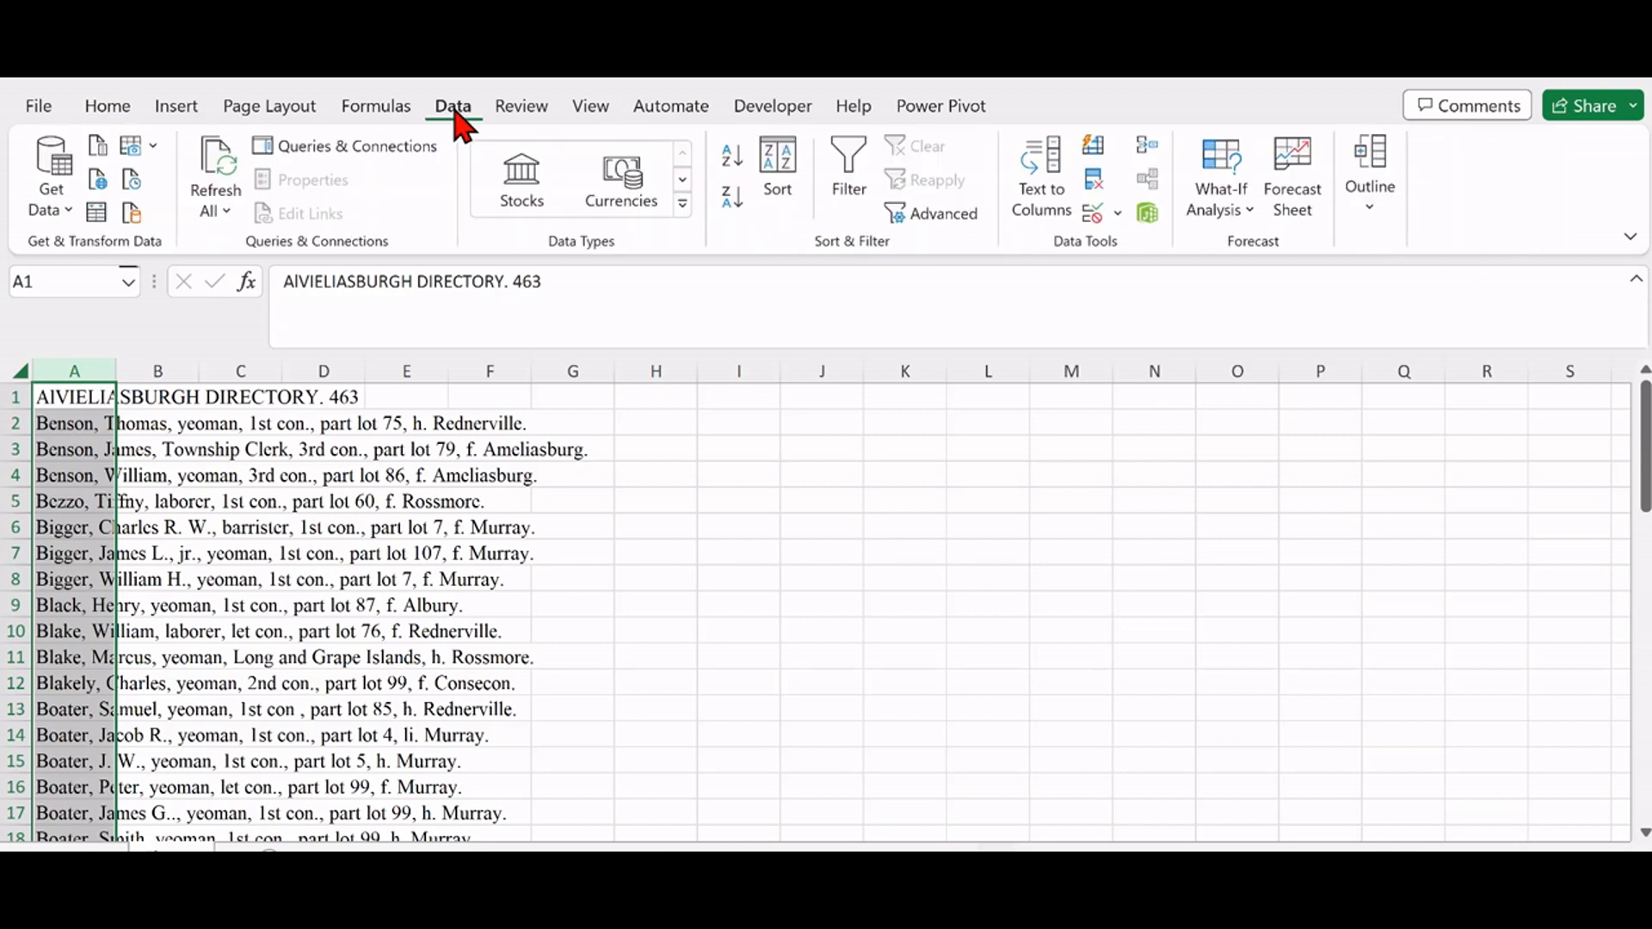
click(1027, 209)
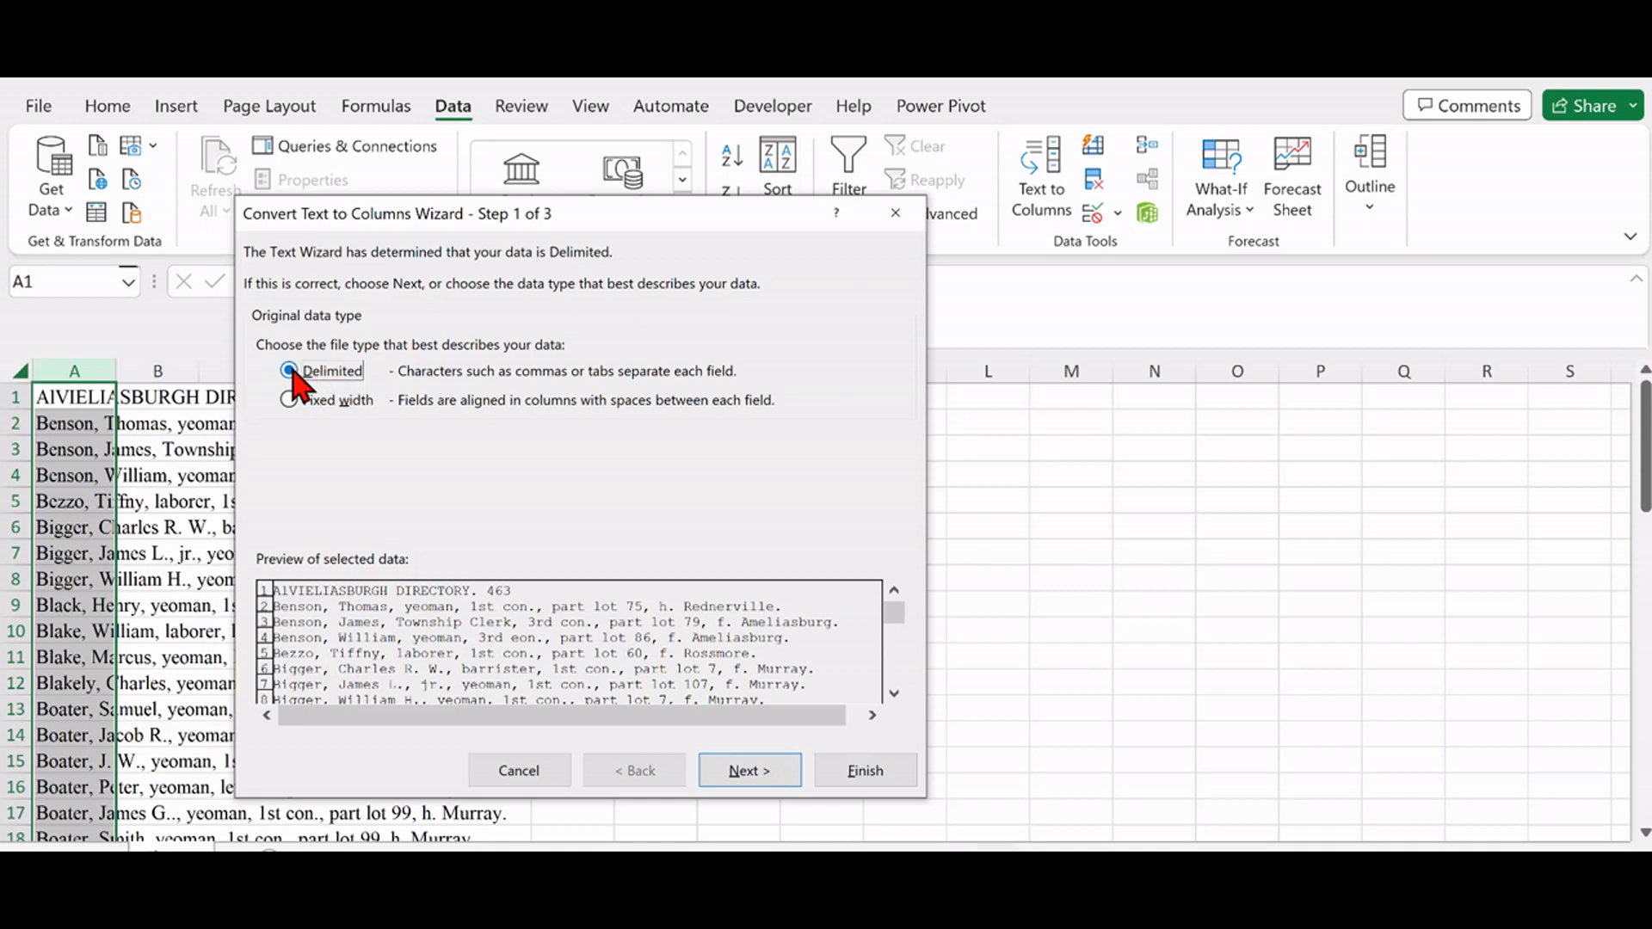
click(742, 771)
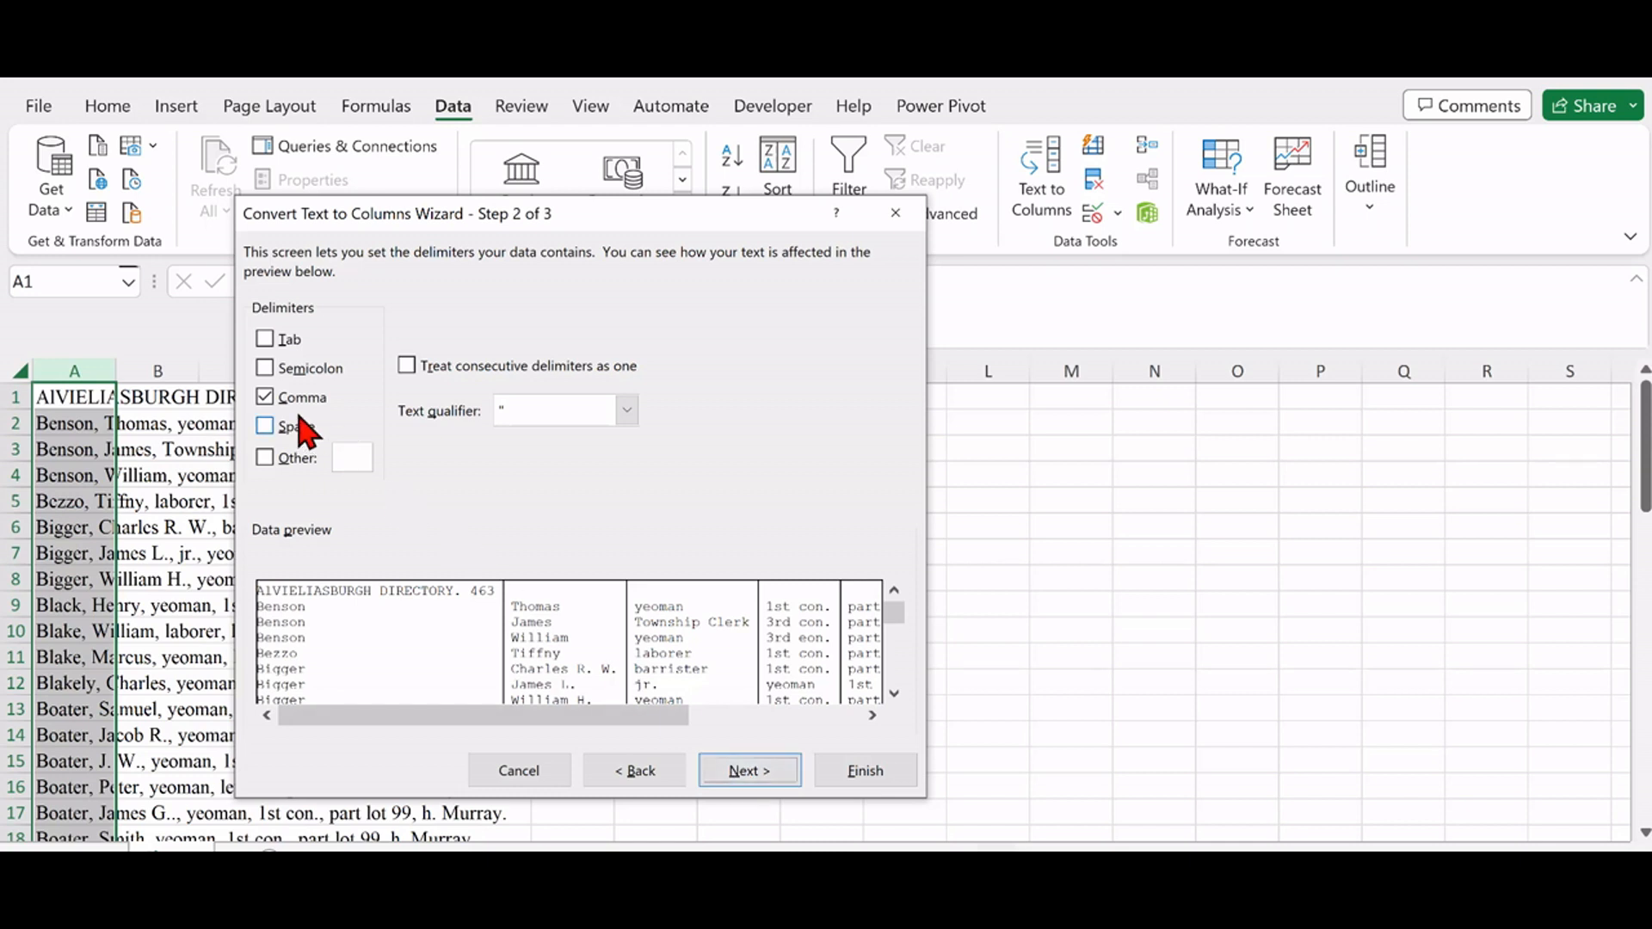
click(266, 340)
click(266, 398)
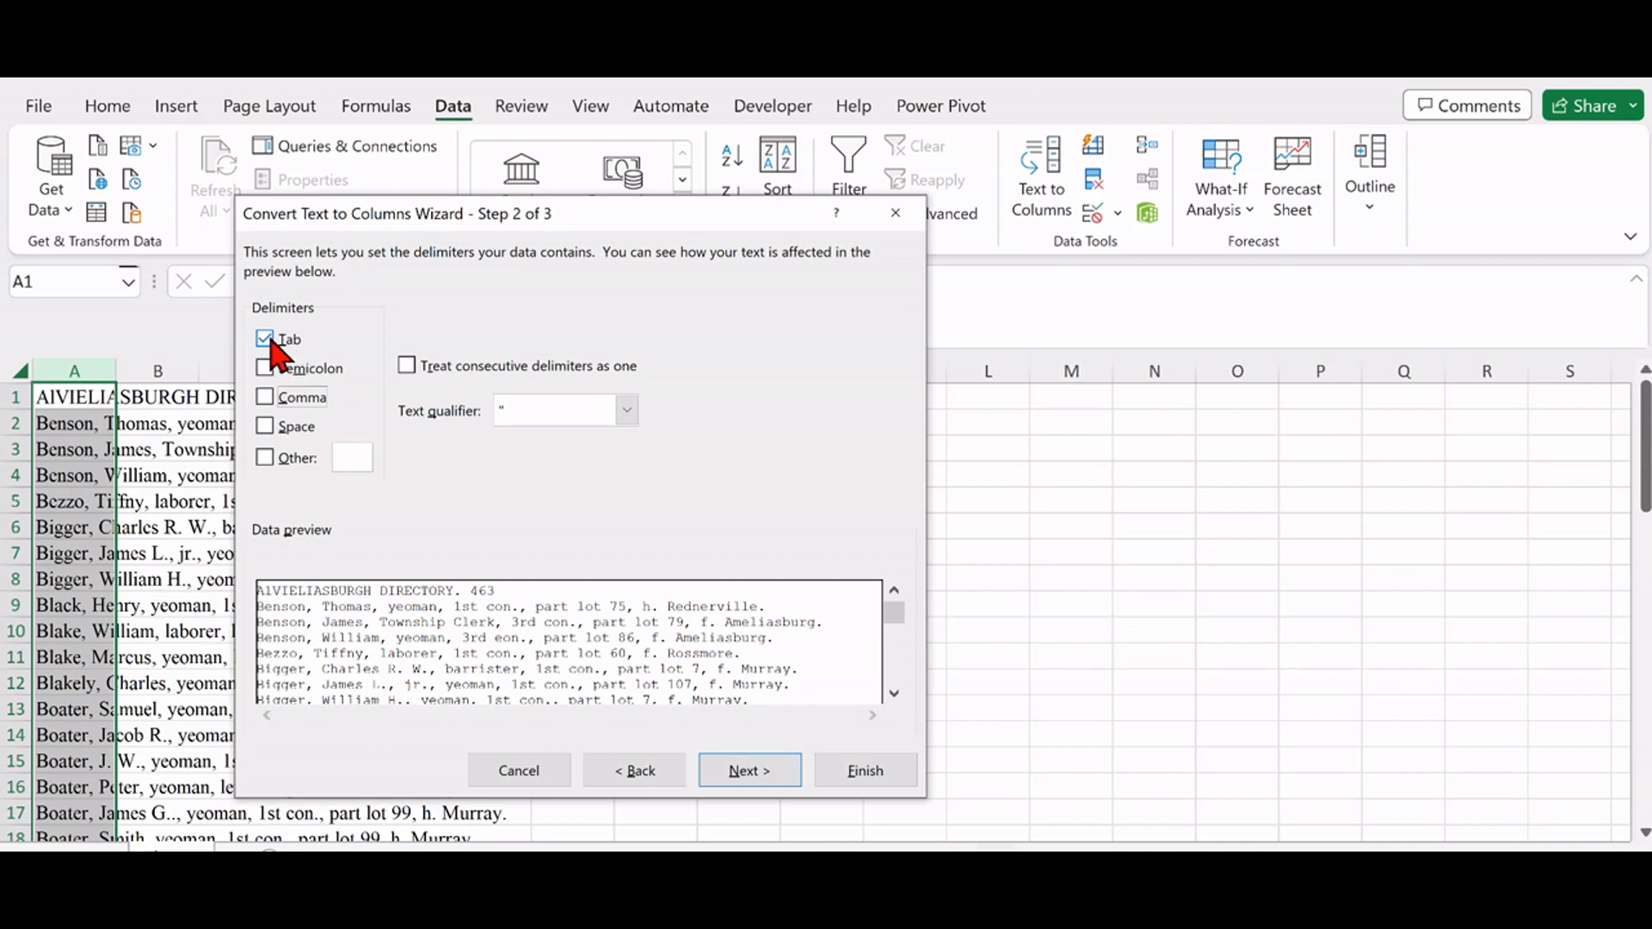
click(265, 339)
click(266, 397)
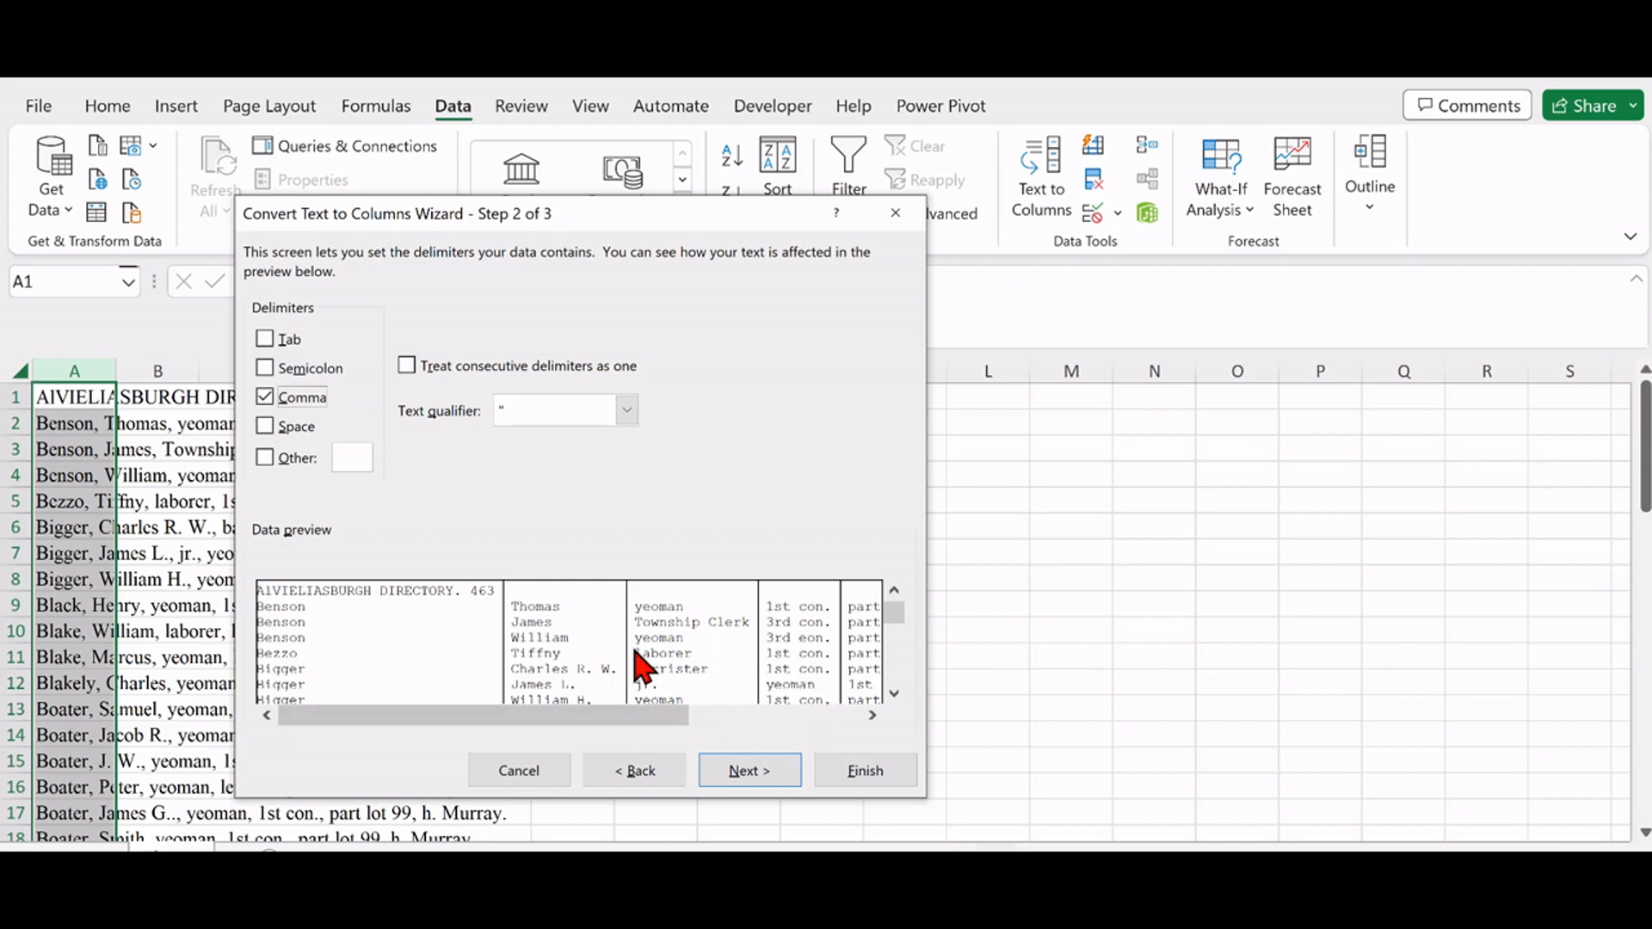
click(865, 771)
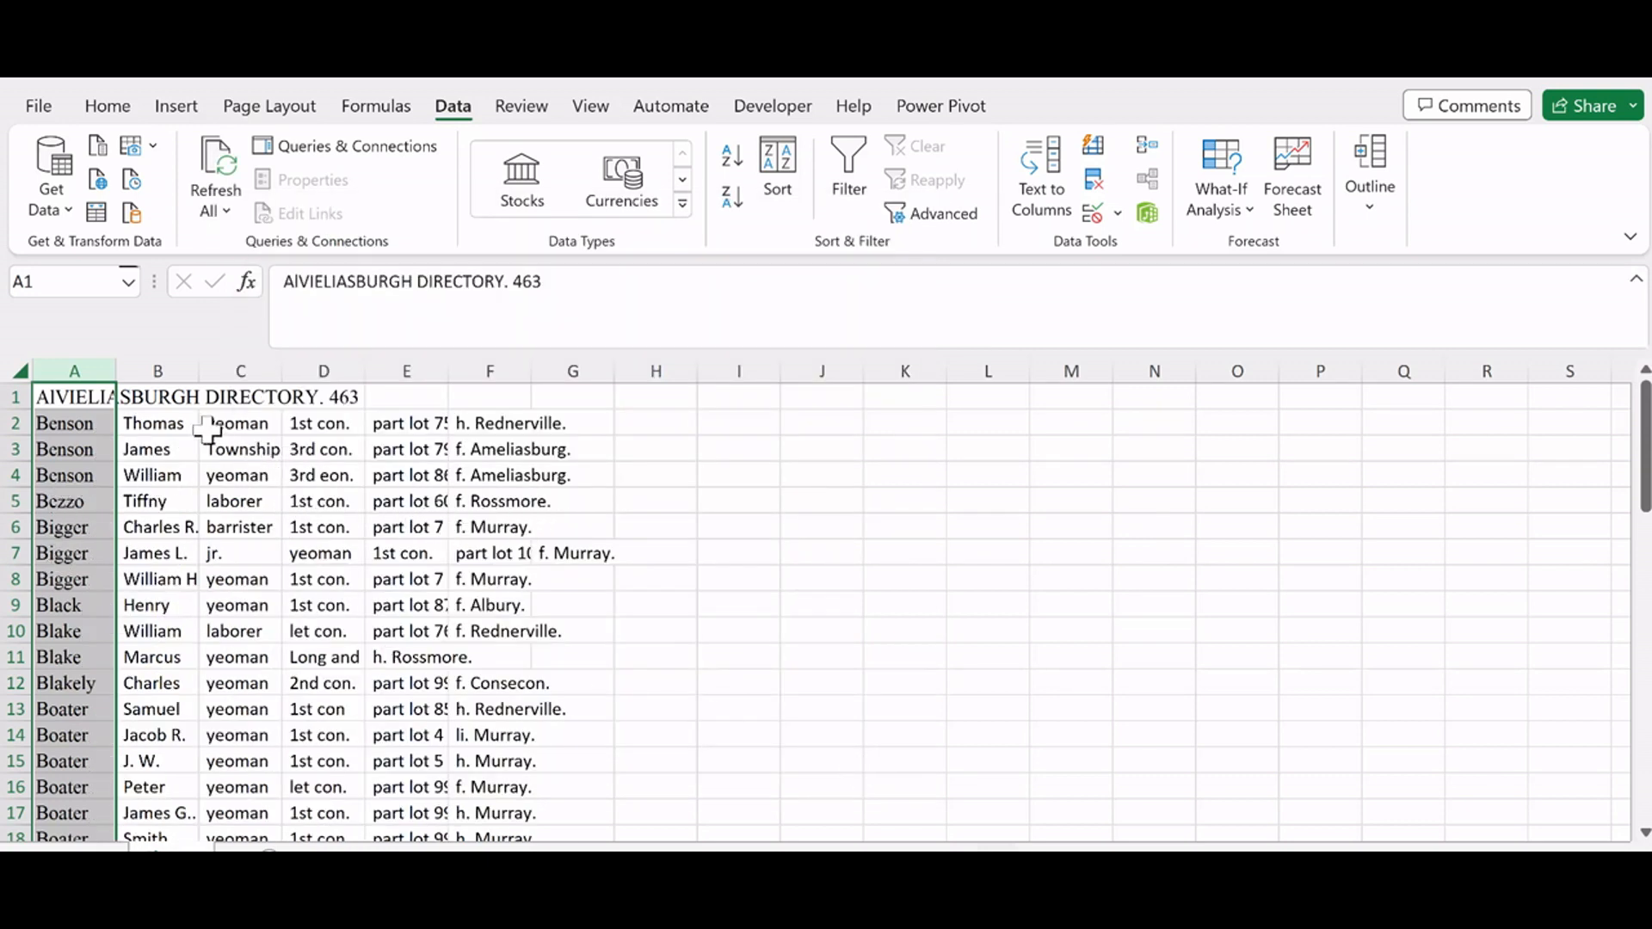
Step: AutoFit the widths of columns A through H, and narrow them together to one equal width
drag(107, 371, 654, 417)
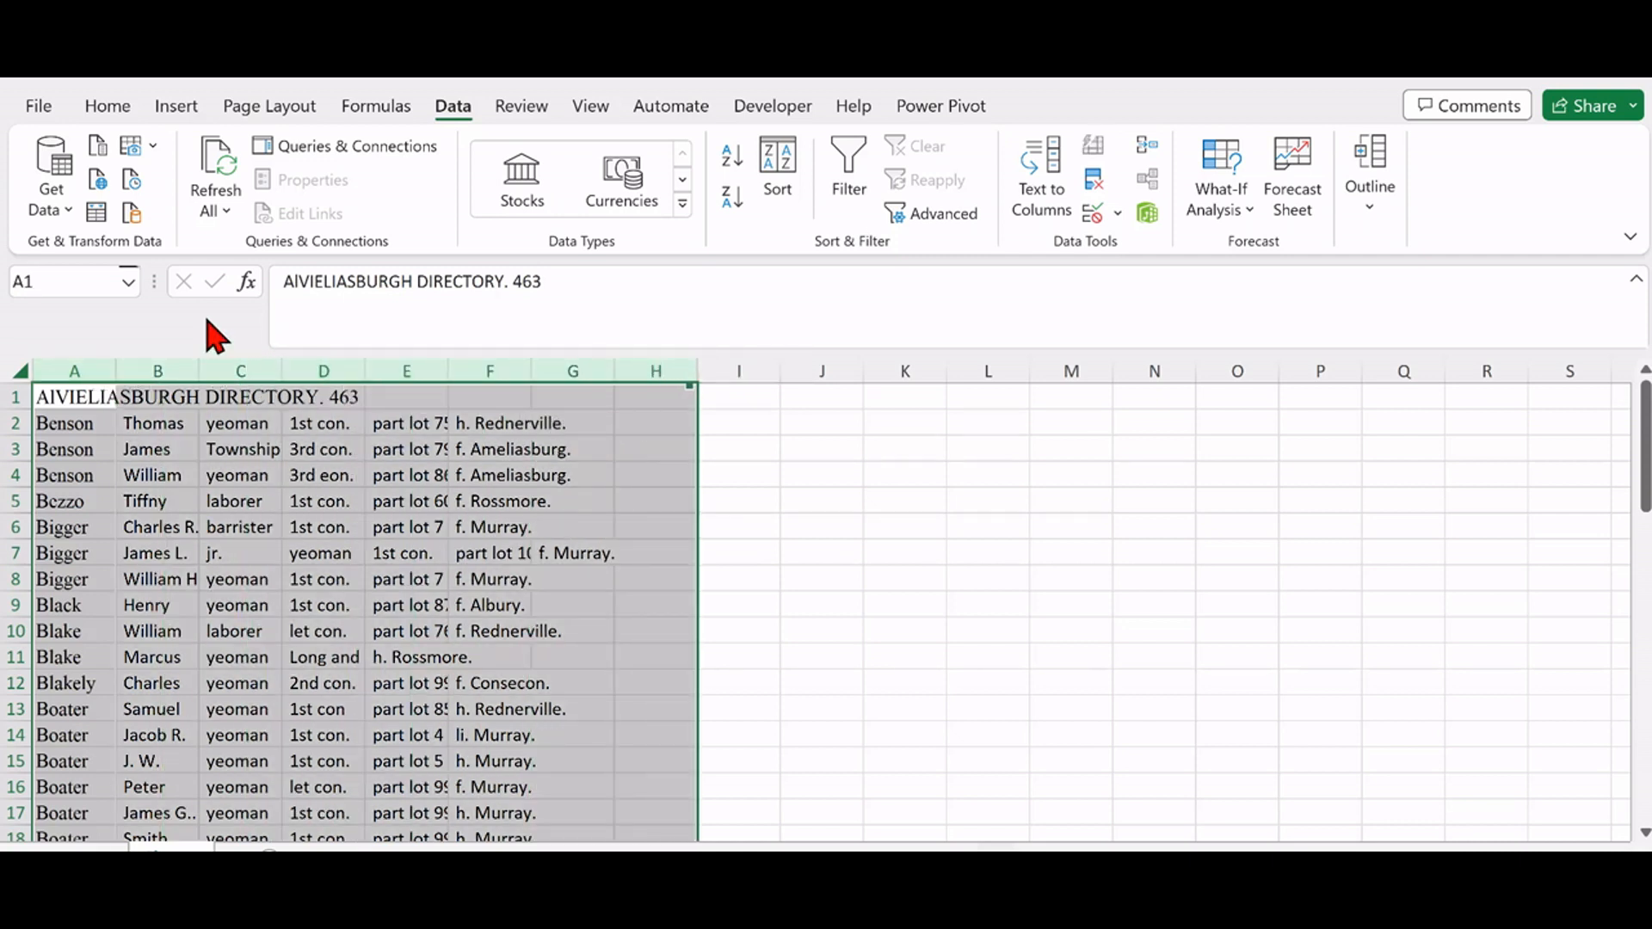
click(109, 110)
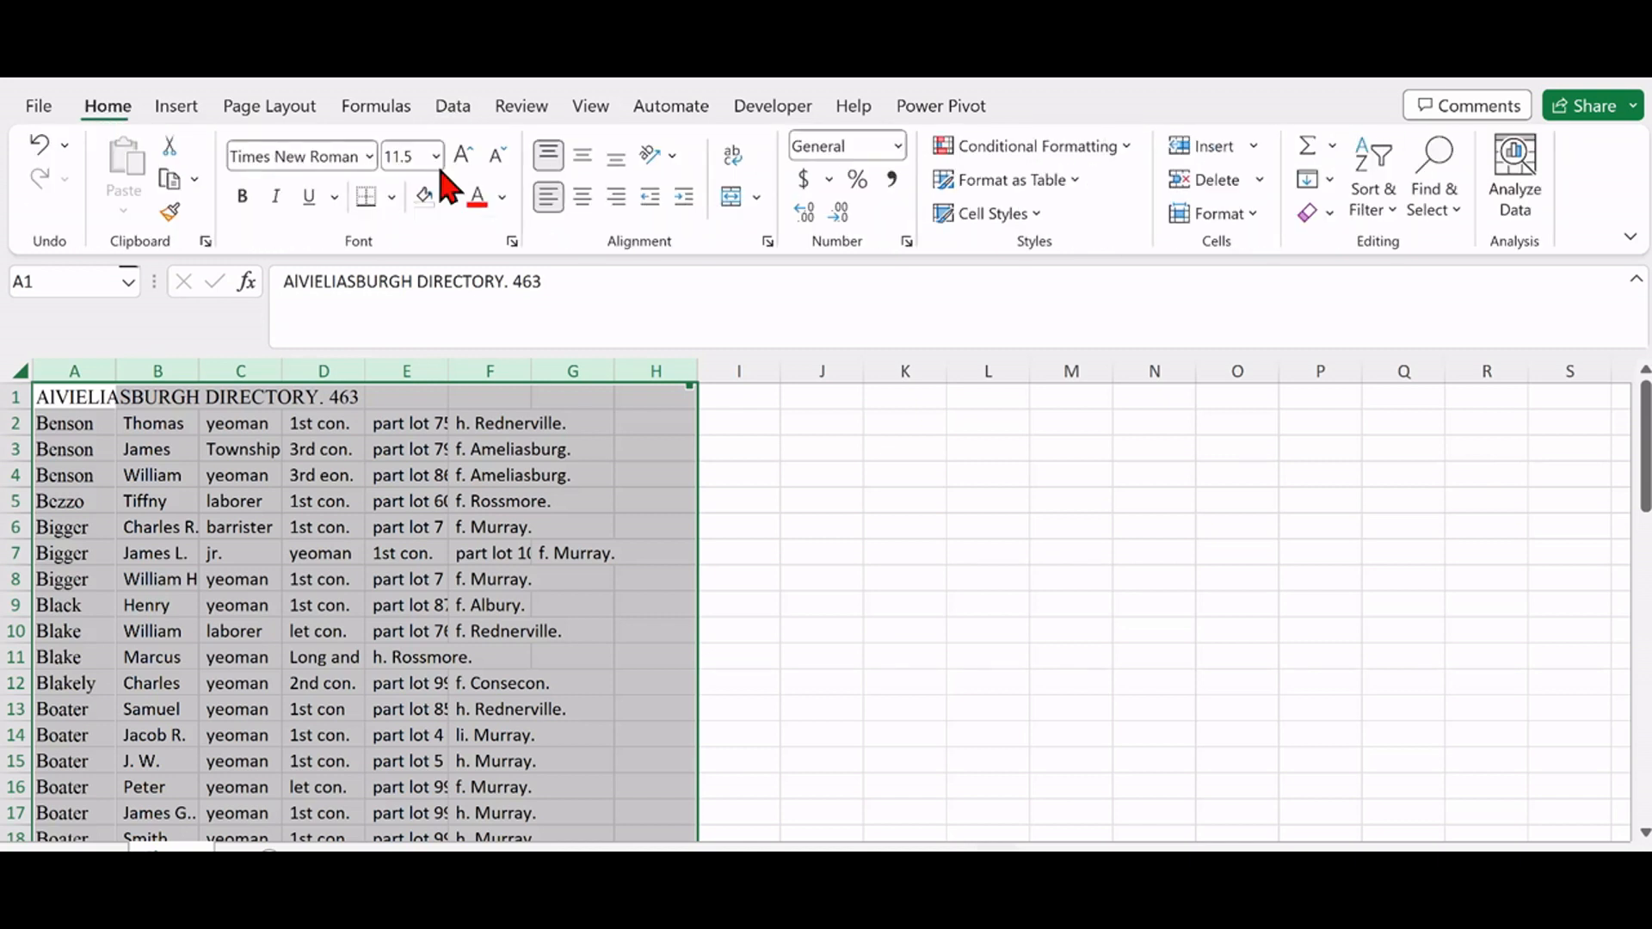
click(1226, 217)
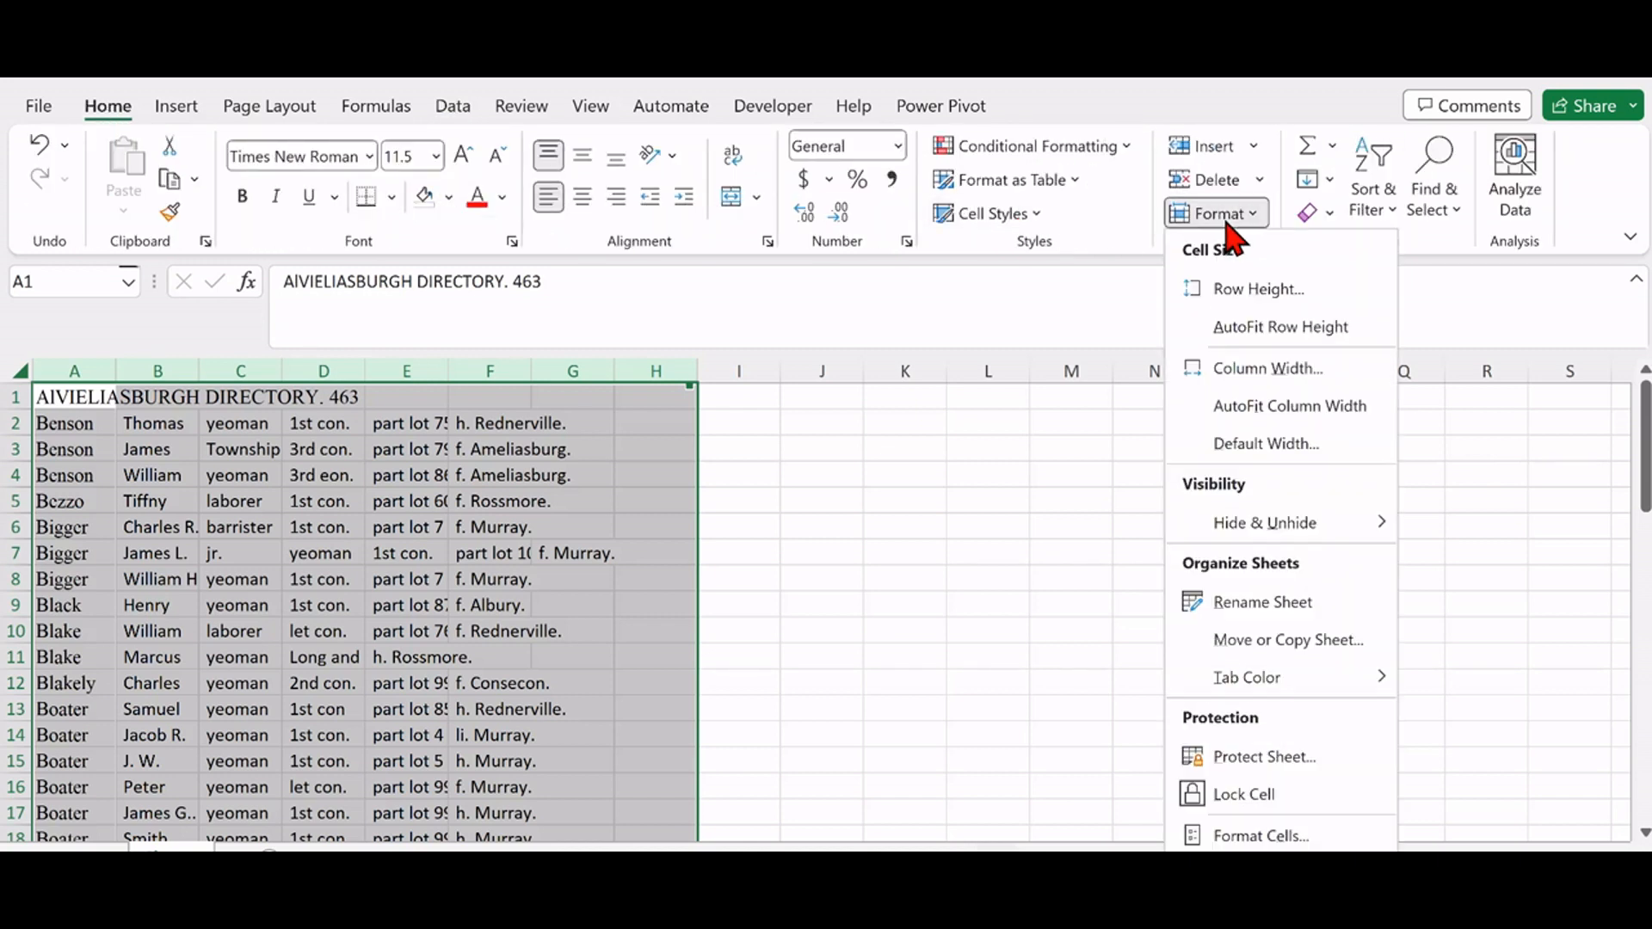
click(1272, 405)
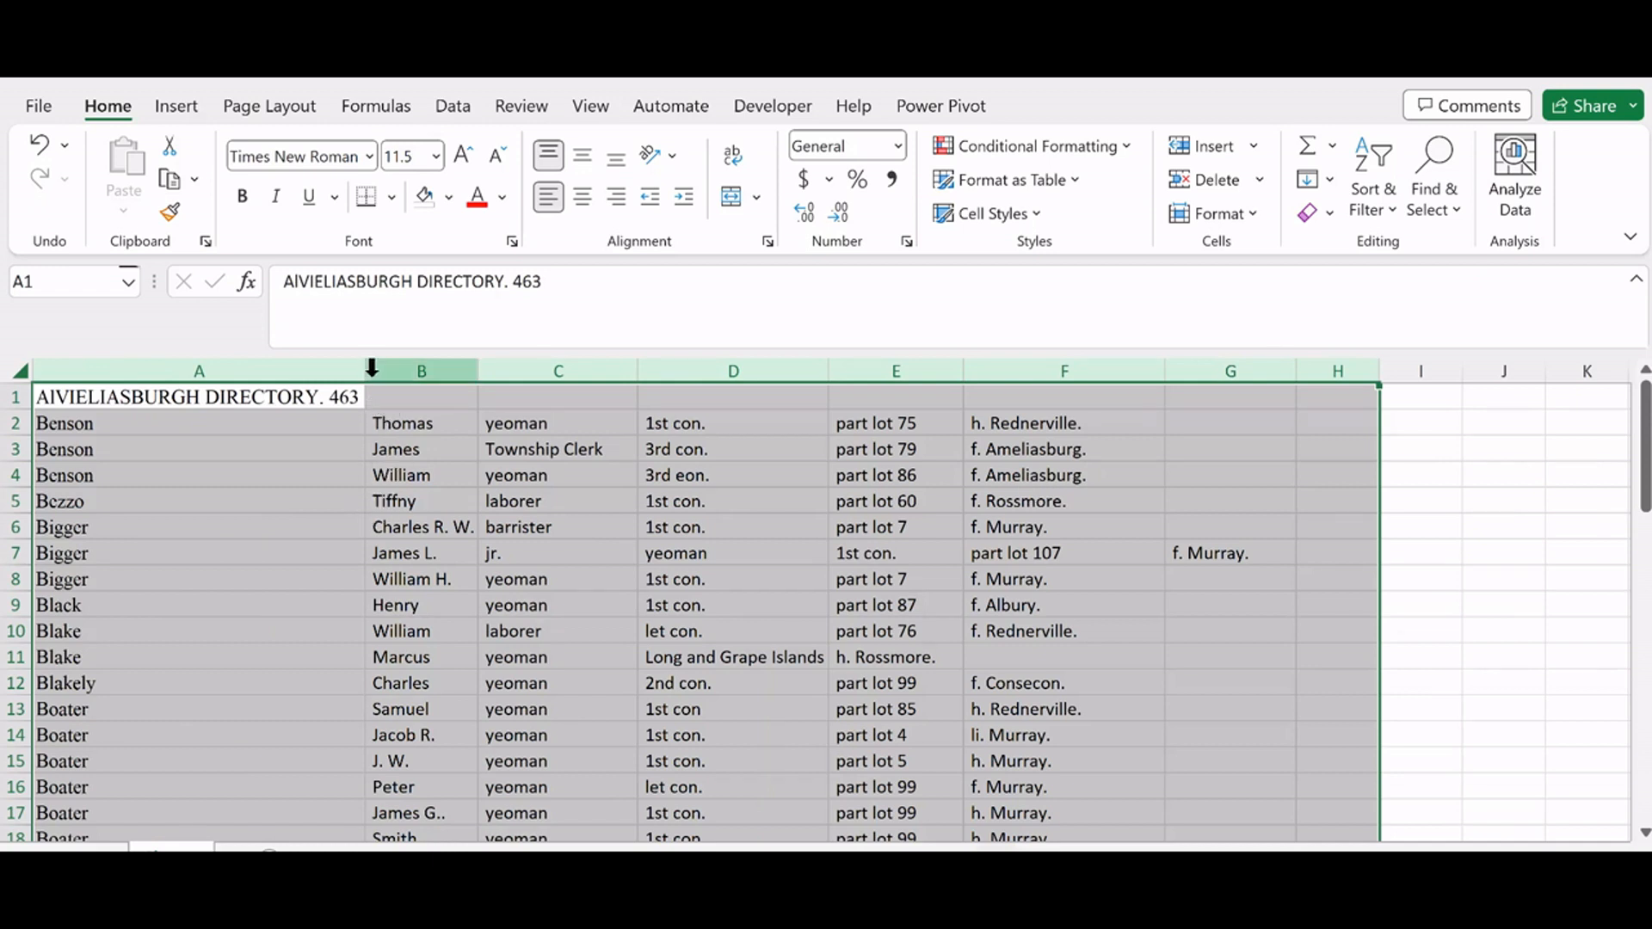
drag(366, 370, 195, 370)
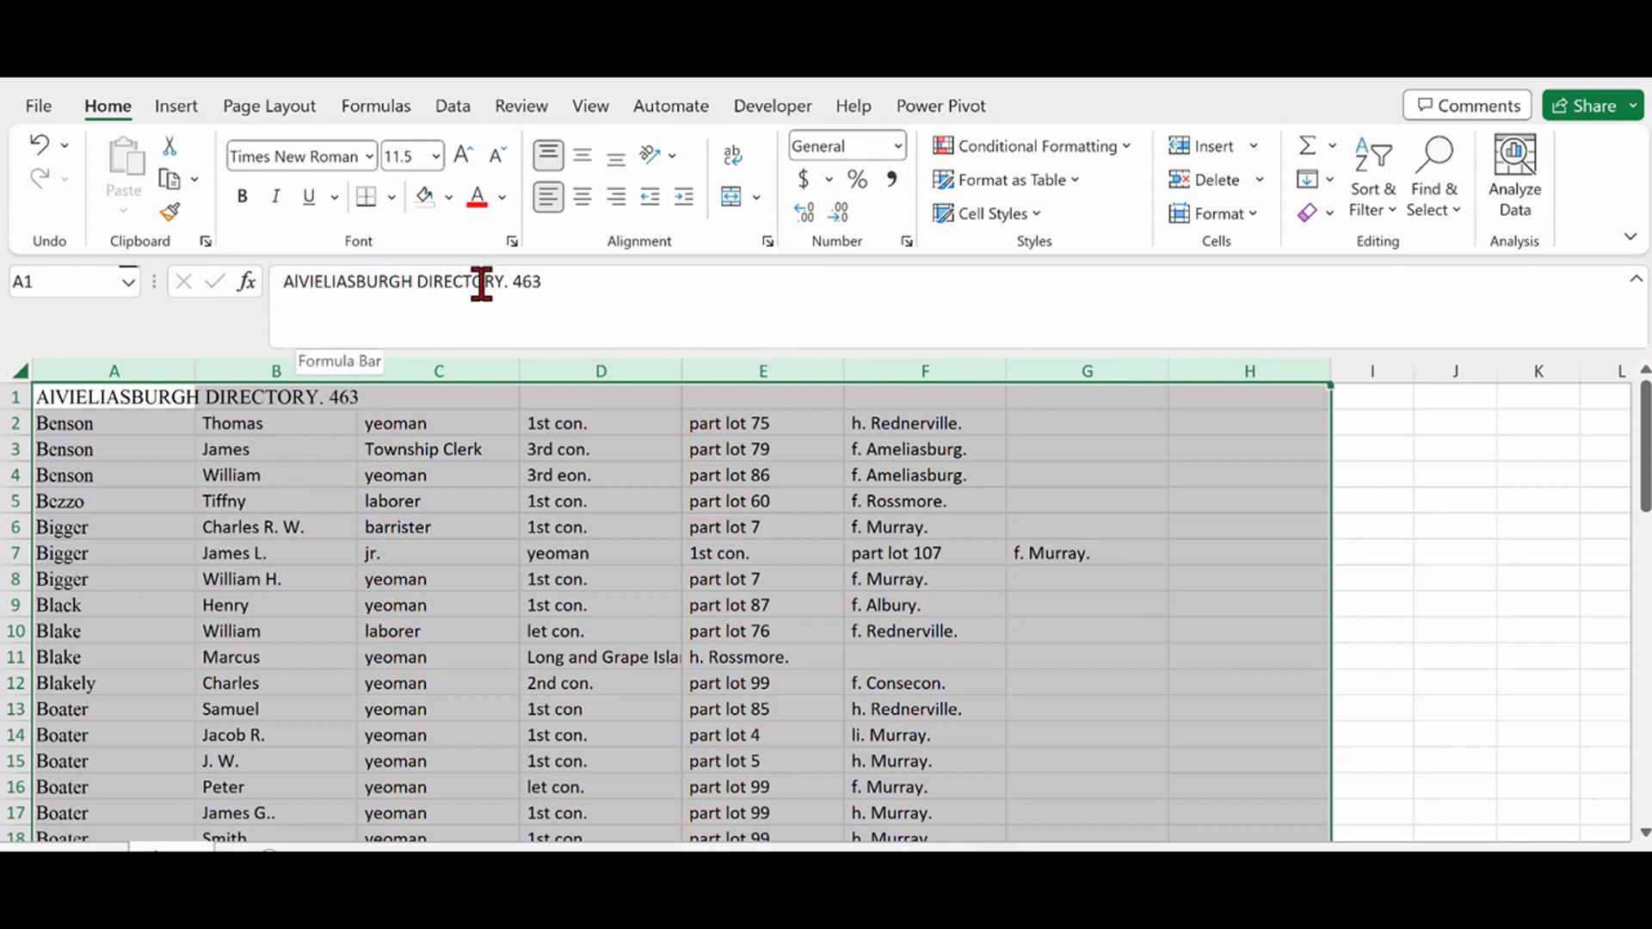
Step: Remove the directory title text from cell A1 so that it contains only the page number 463
drag(508, 274, 259, 280)
key(Delete)
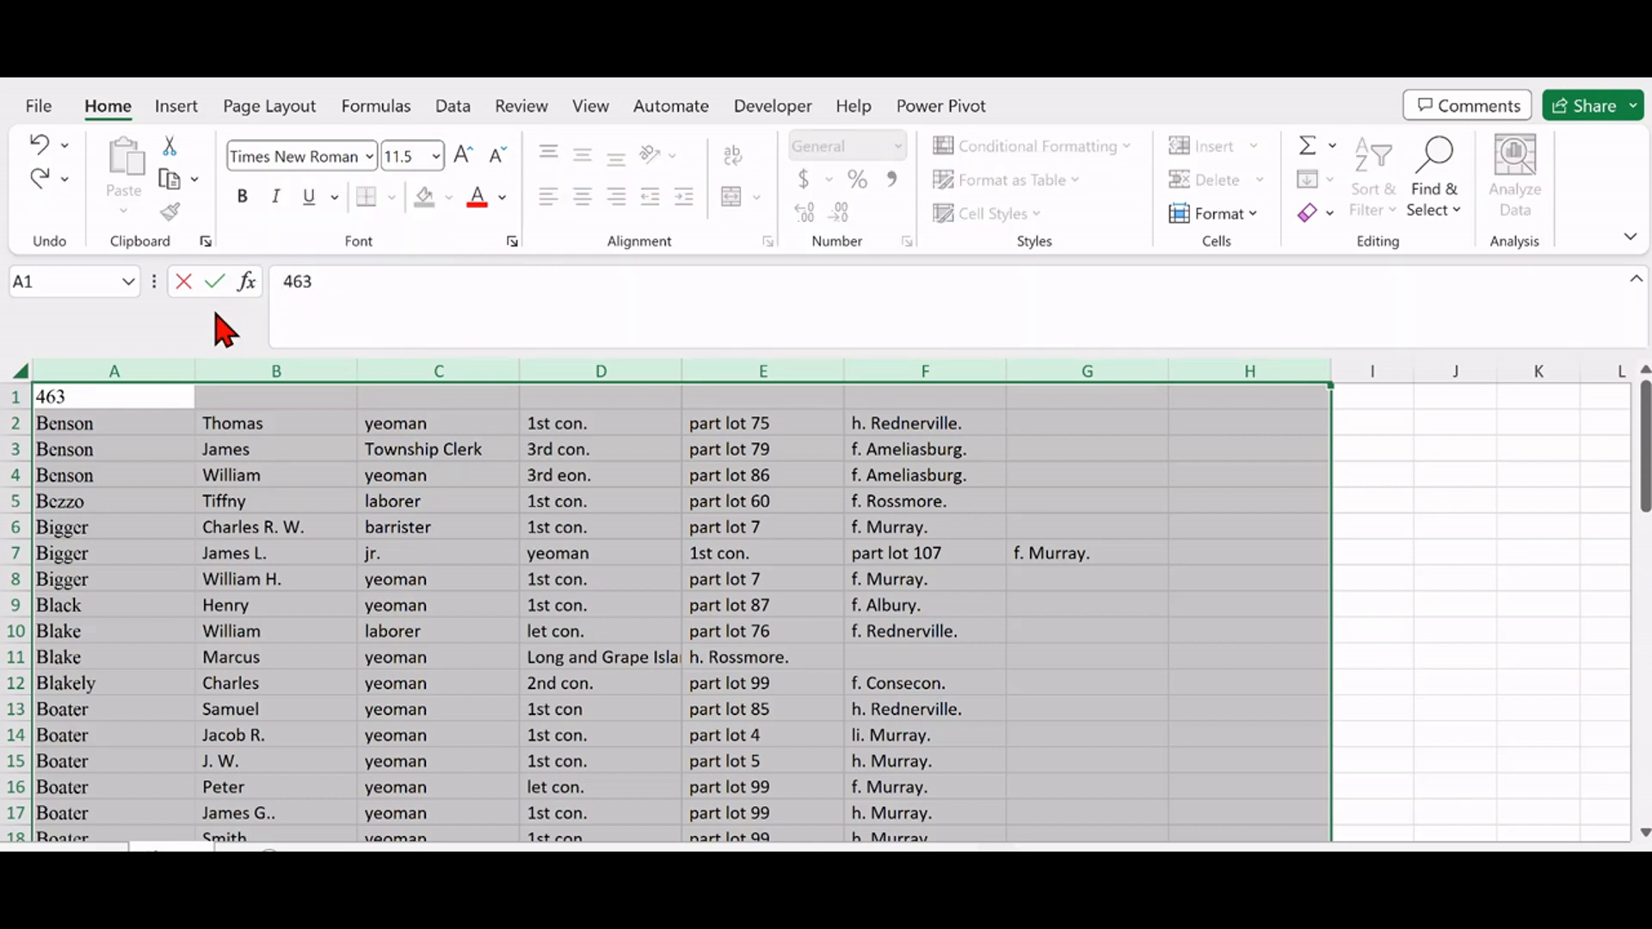
click(130, 422)
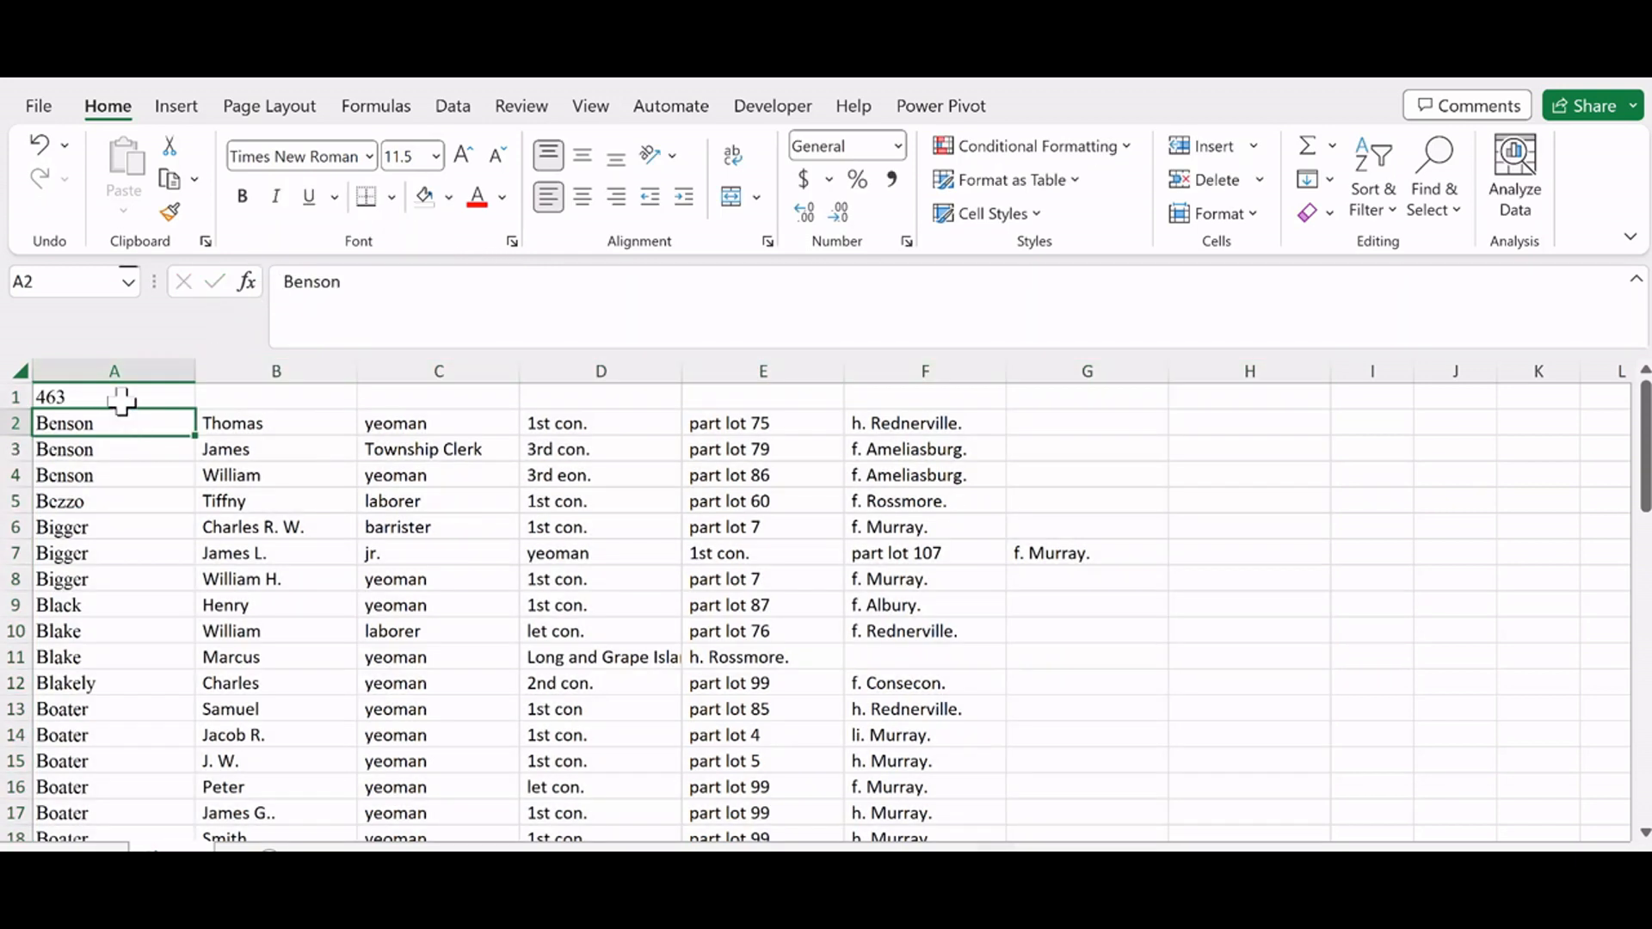
click(121, 398)
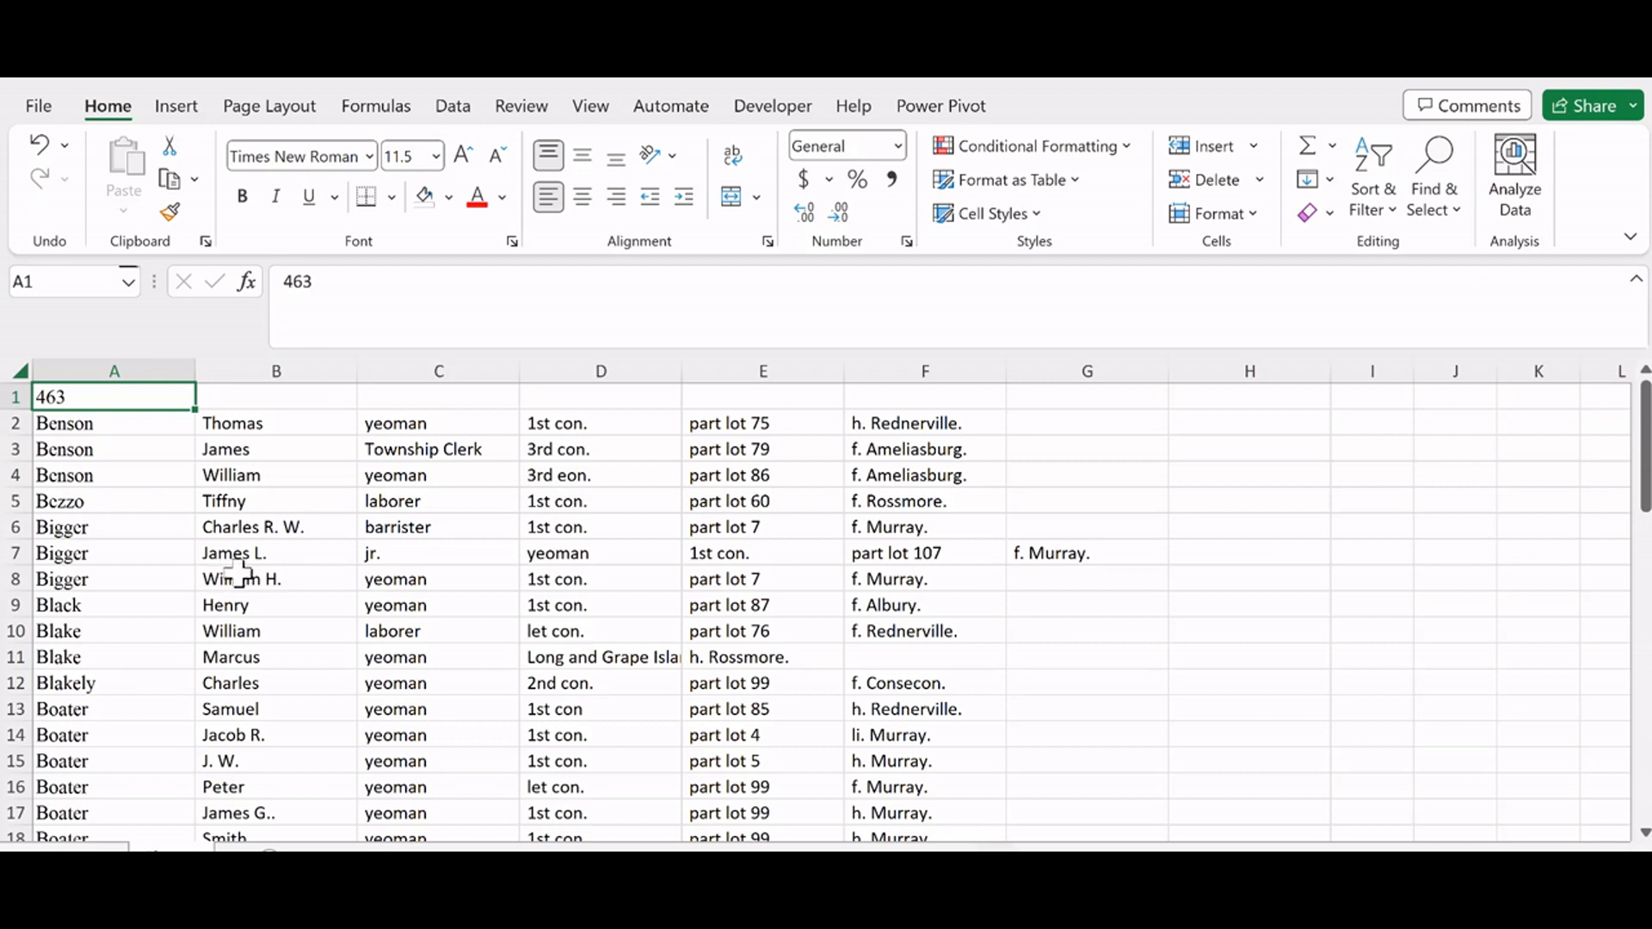
Step: Append "Jr" to the given name in cell B7
click(12, 552)
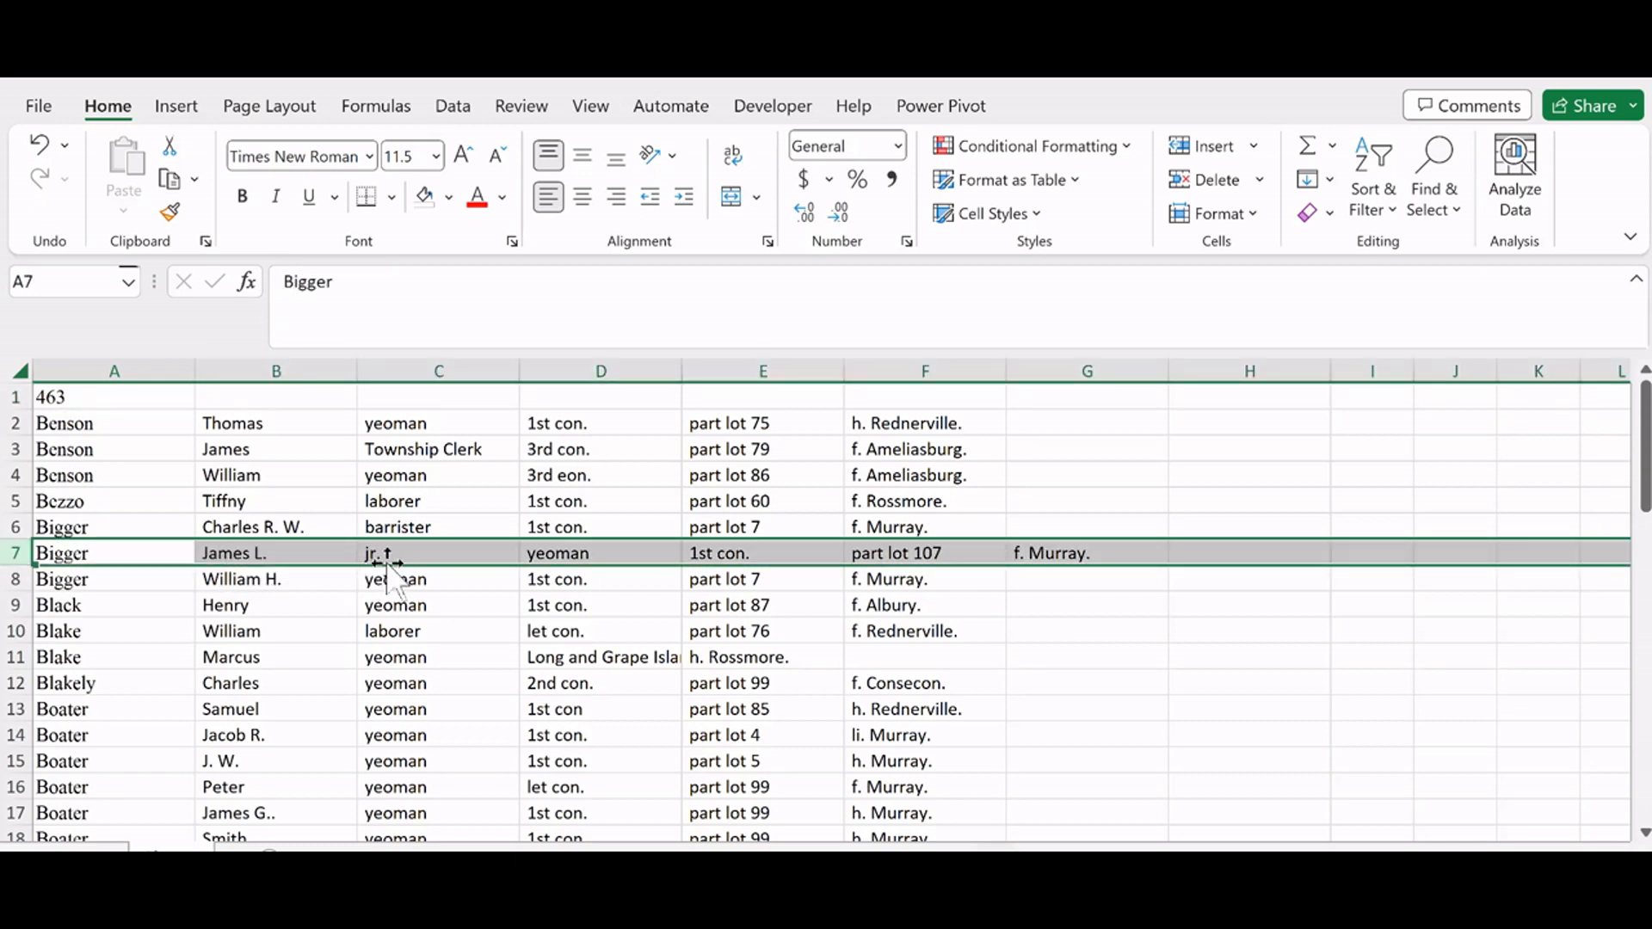
click(327, 557)
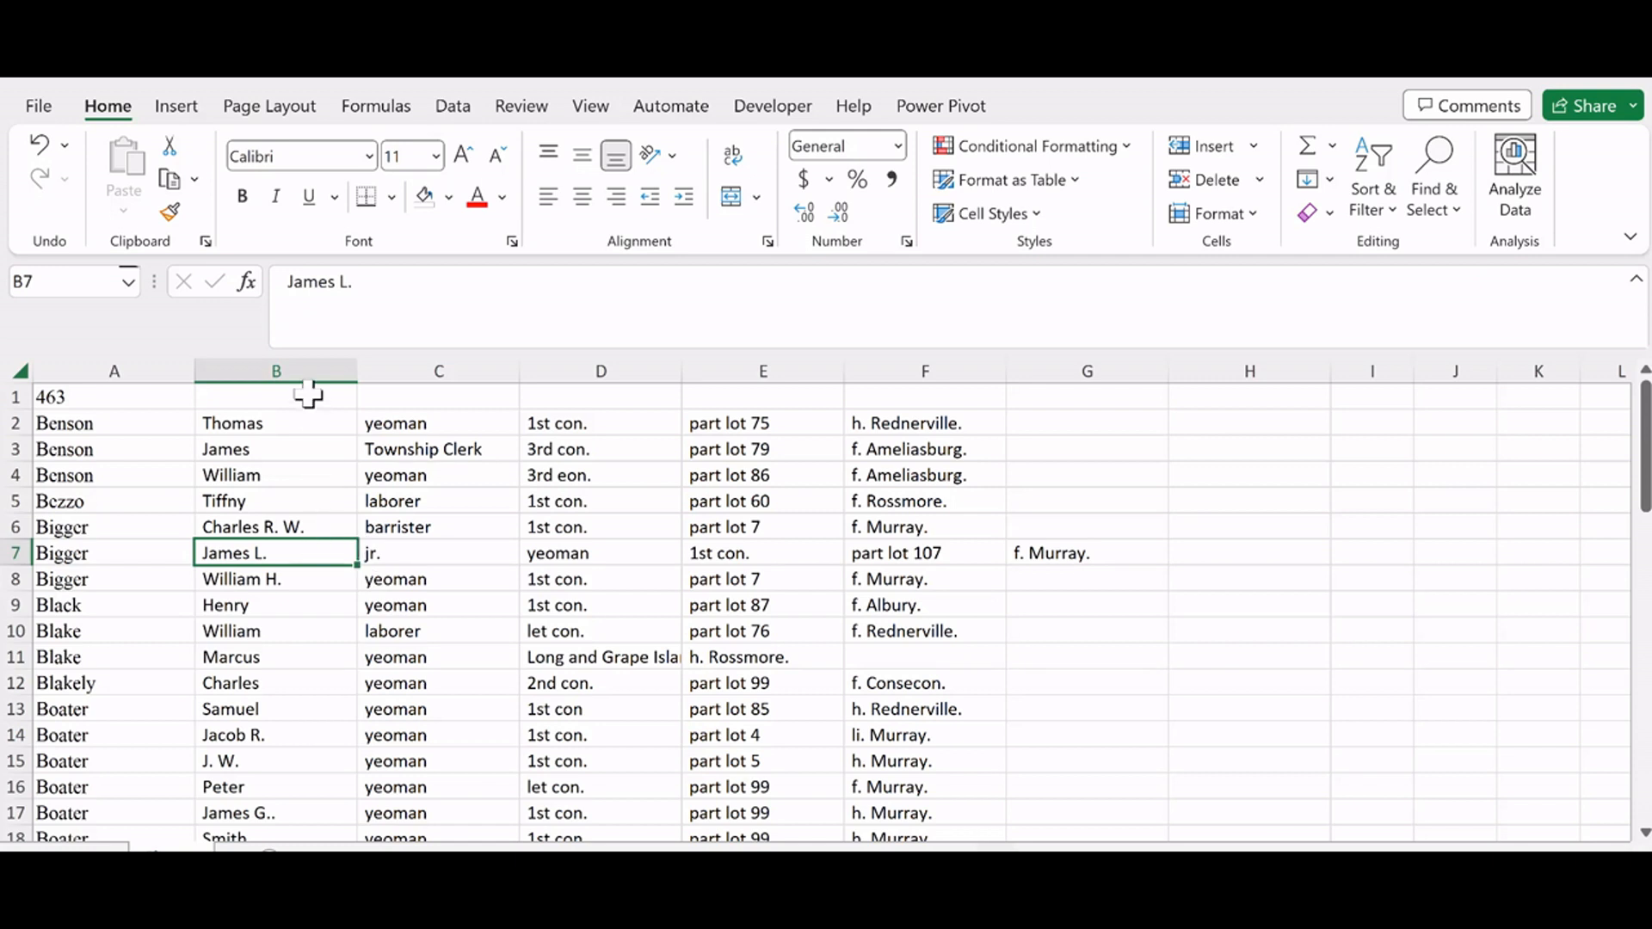
click(412, 298)
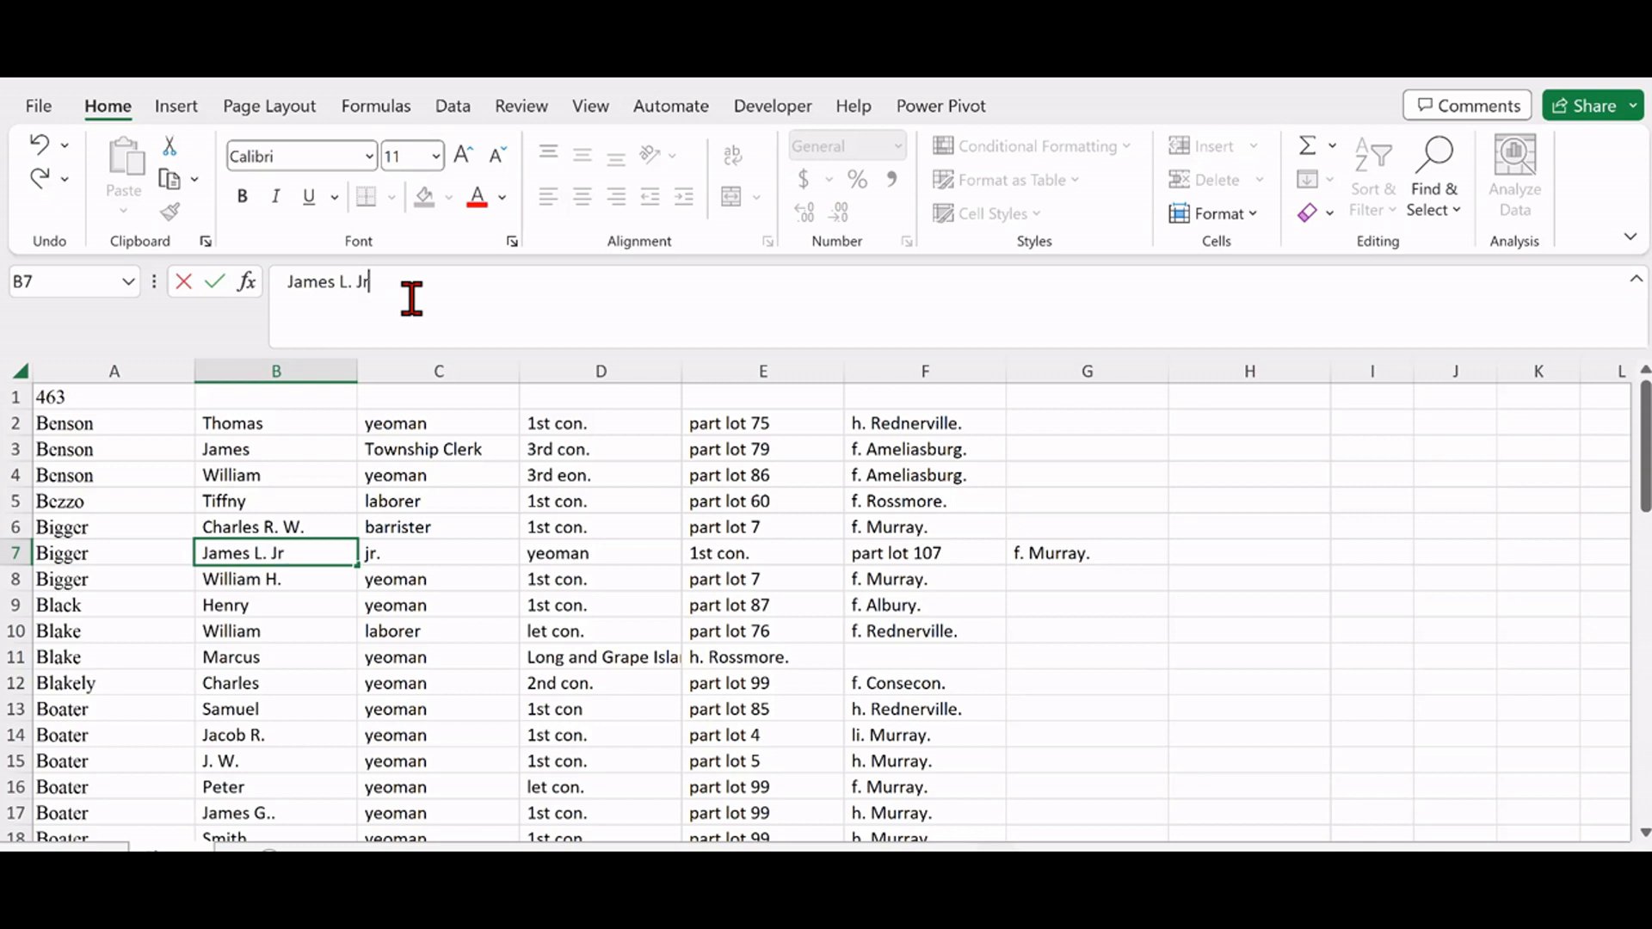
key(Return)
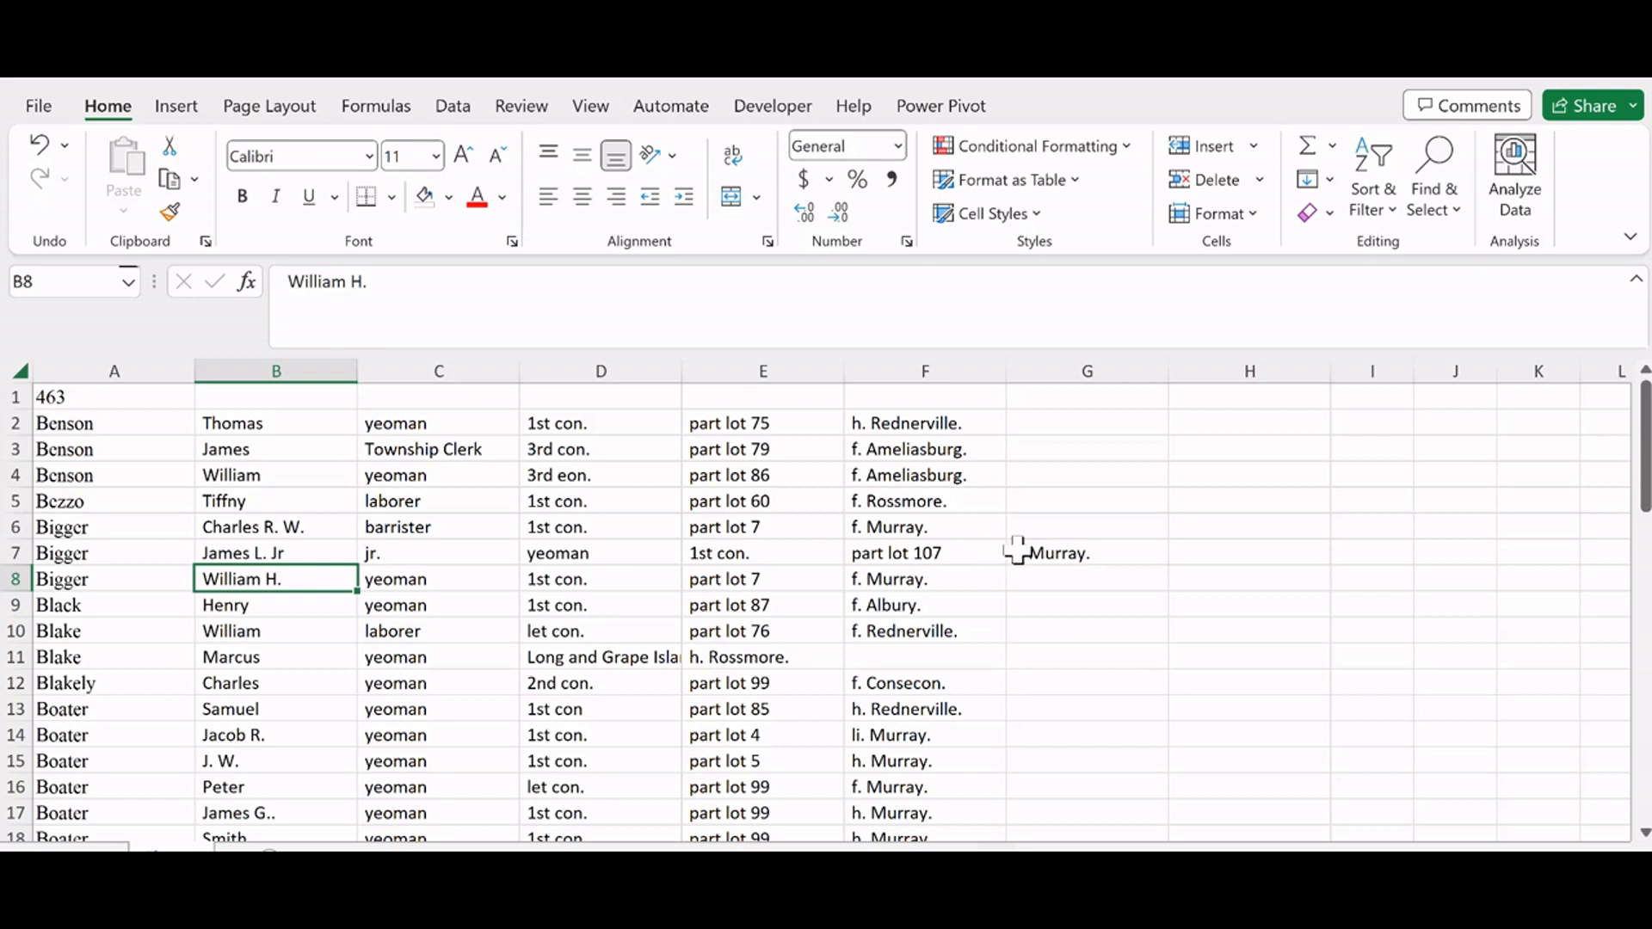
Step: Move the entries in D7:G7 one column back to C7:F7, overwriting the misplaced "jr." suffix
drag(648, 558, 1013, 552)
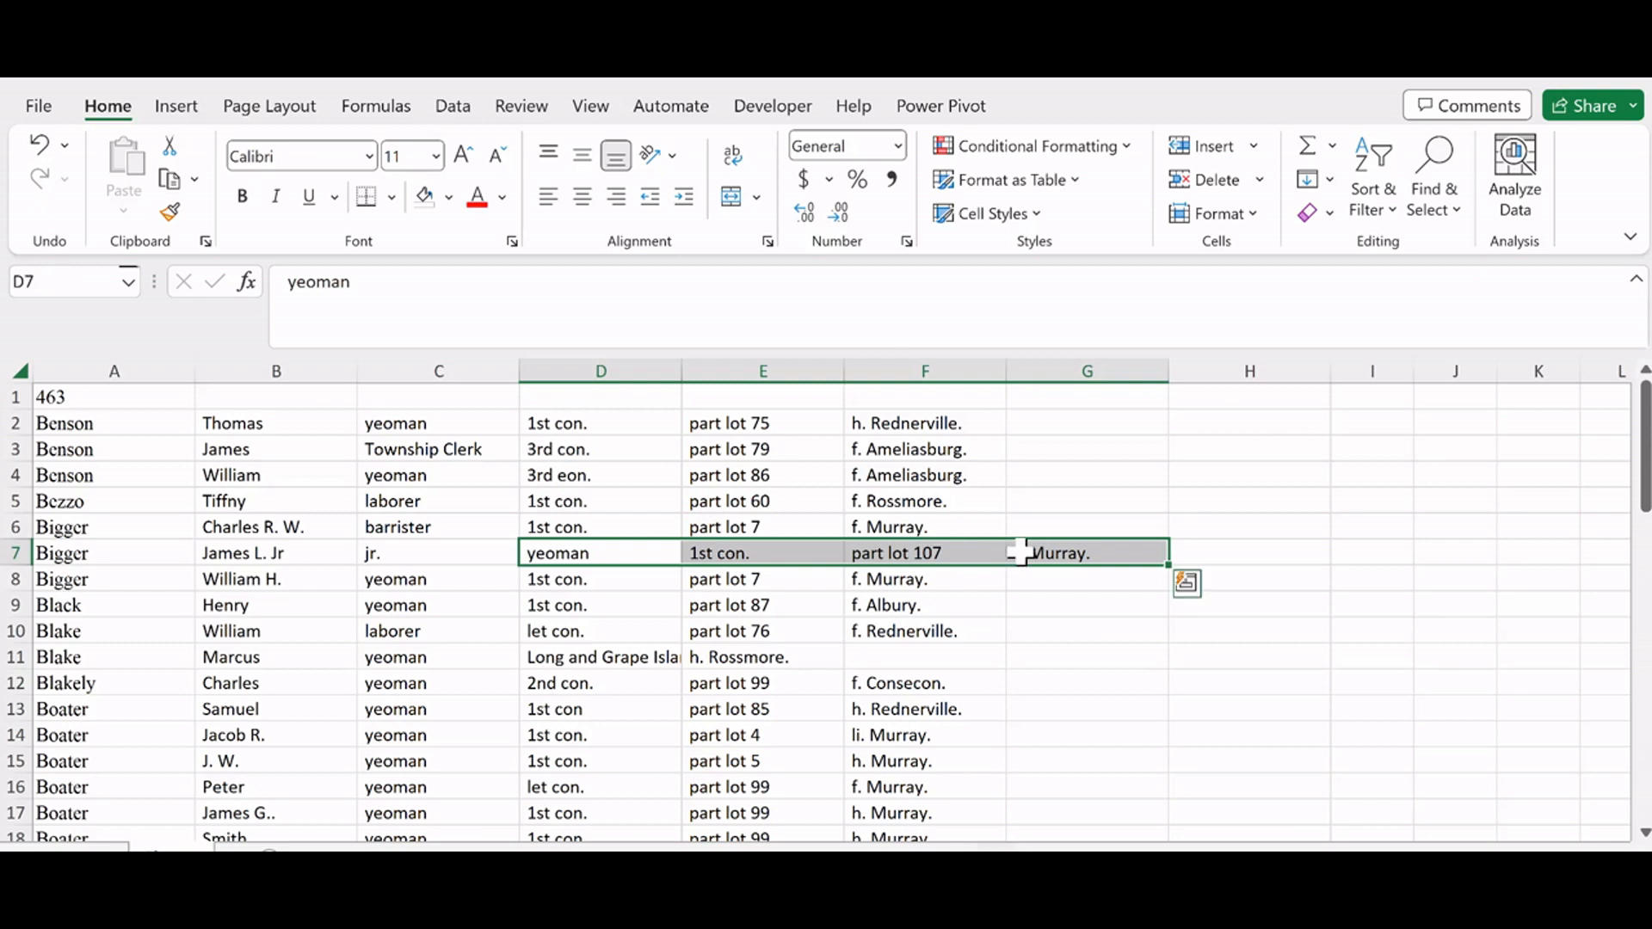
key(ctrl+c)
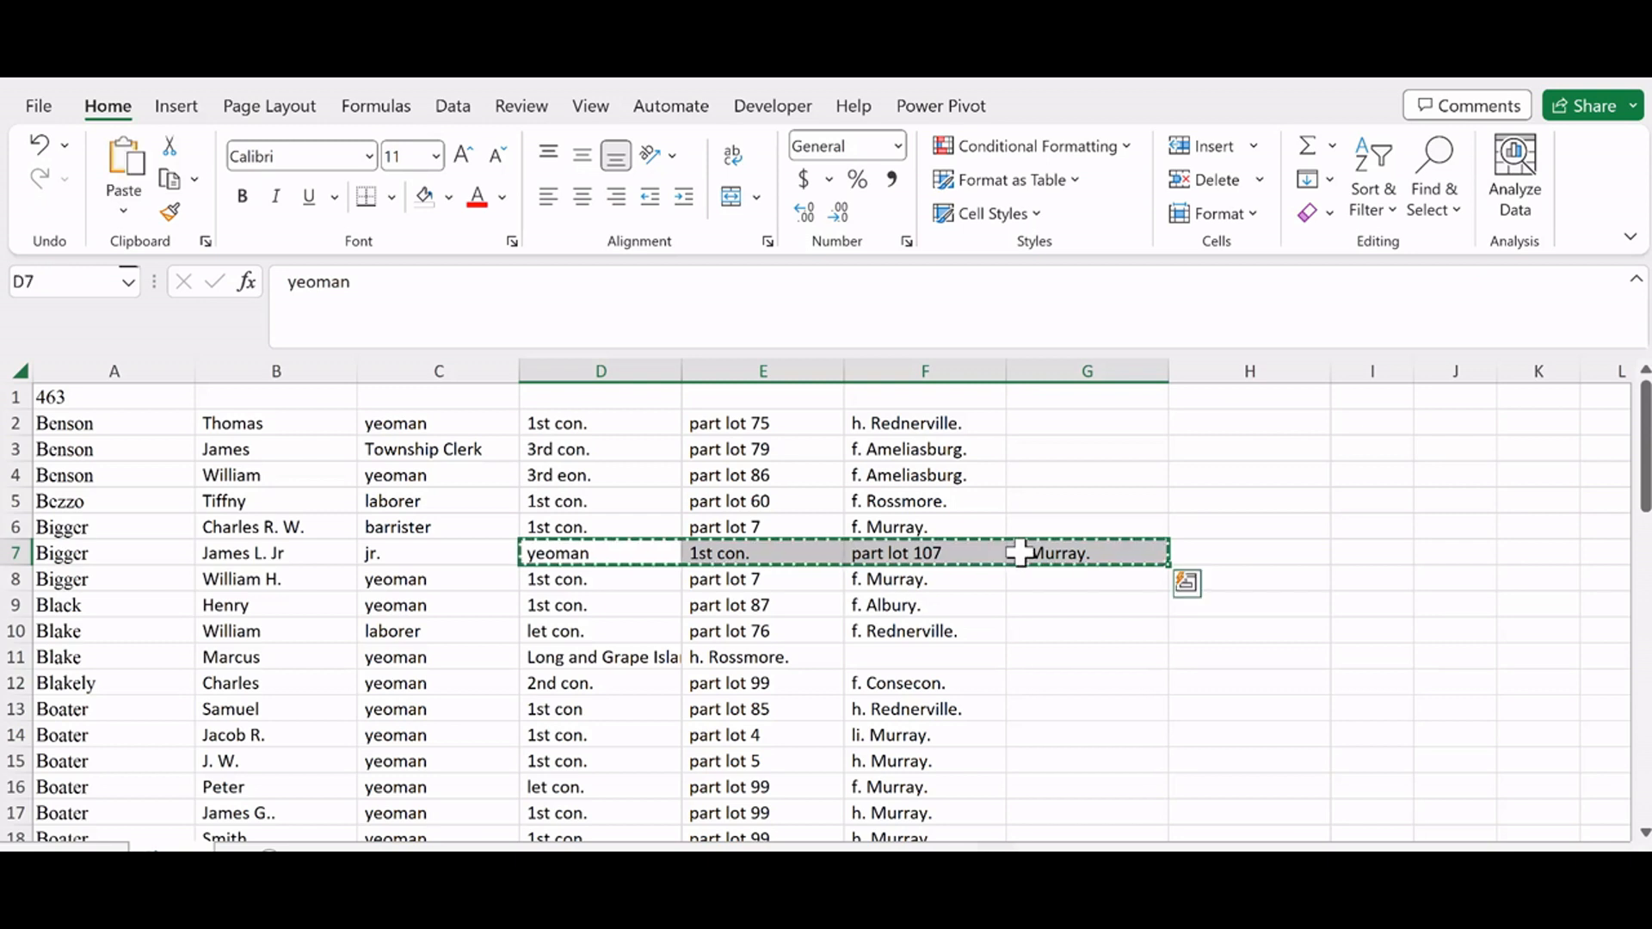
click(419, 554)
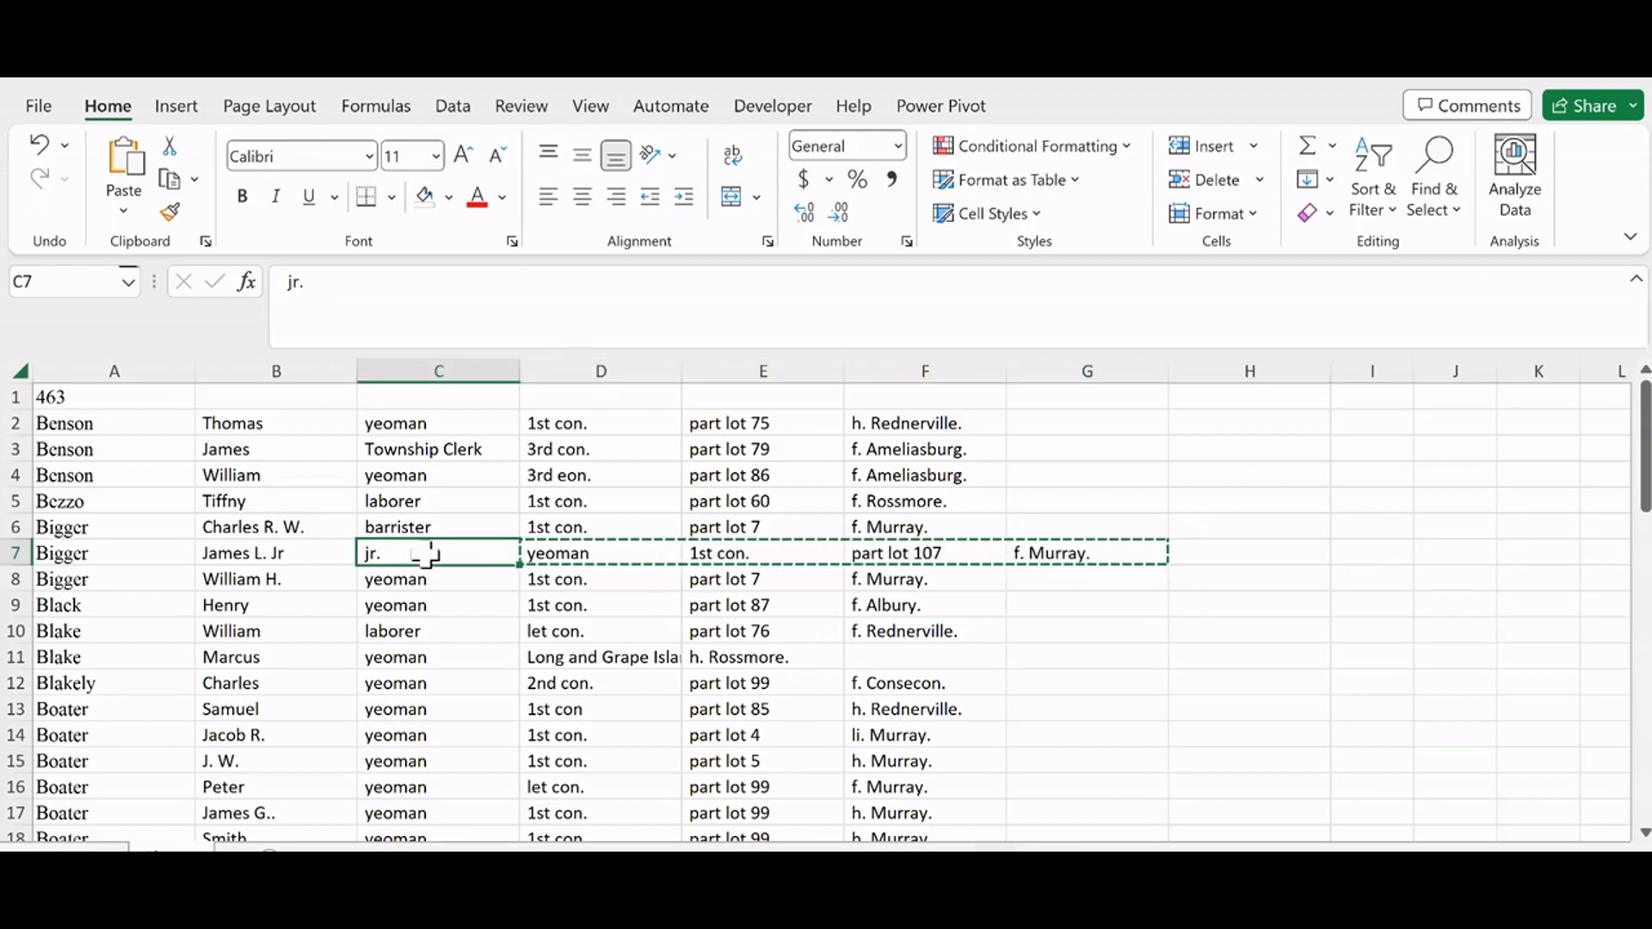
key(ctrl+v)
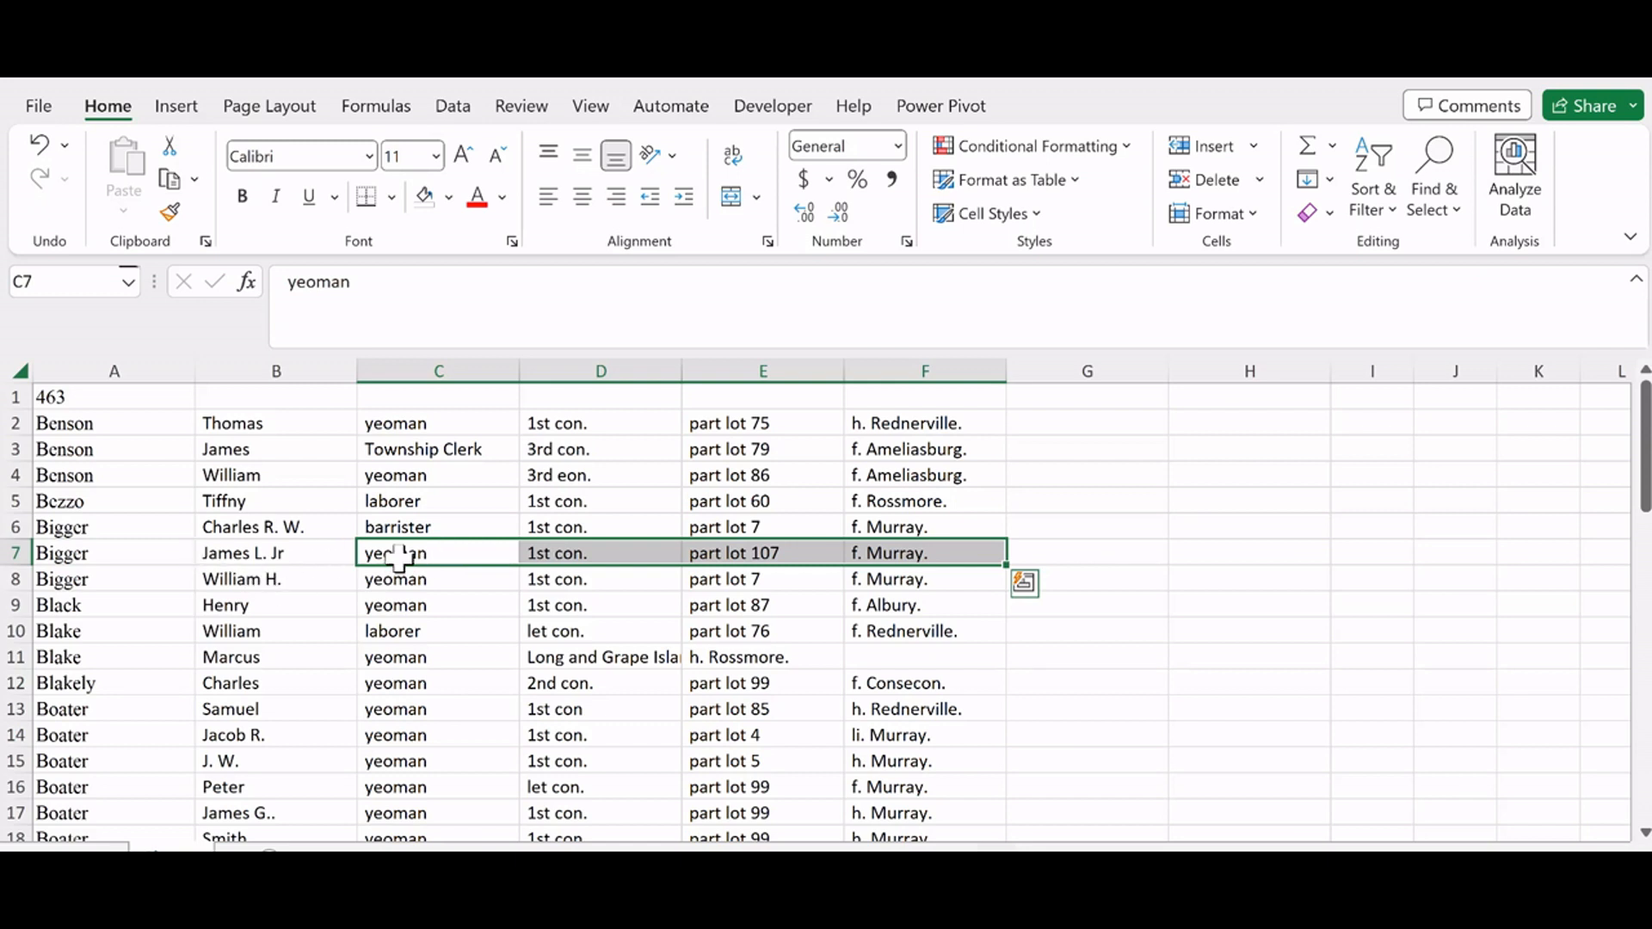
key(Escape)
Step: Move the "h. Rossmore." entry from cell E11 to F11
scroll(504, 637, down, 1)
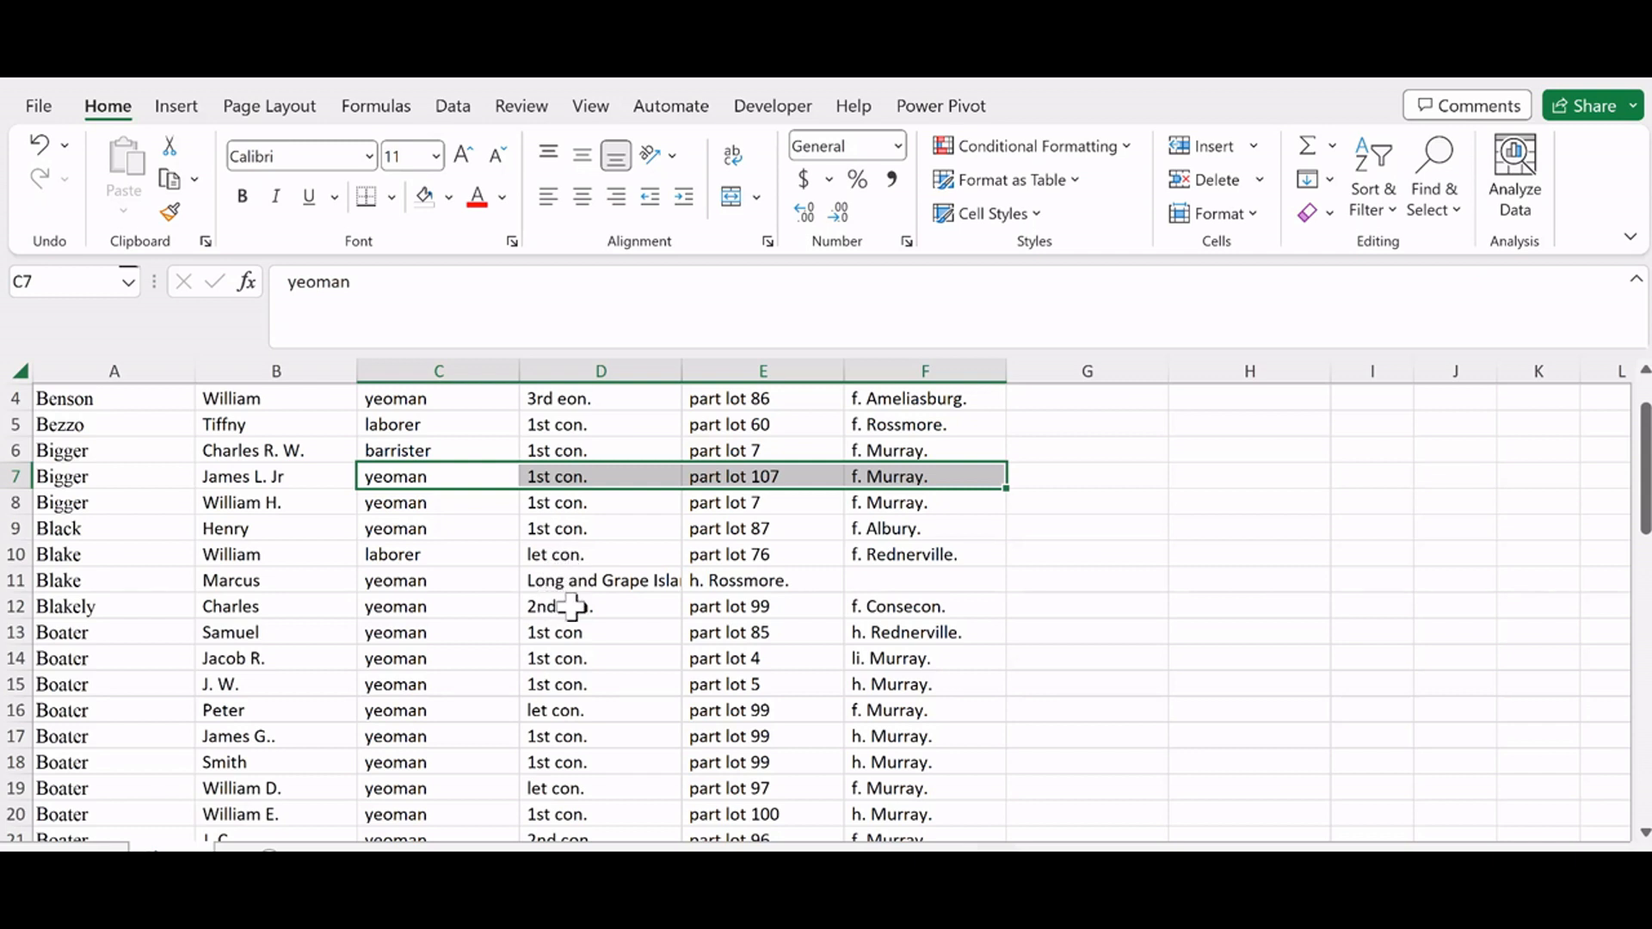
click(717, 582)
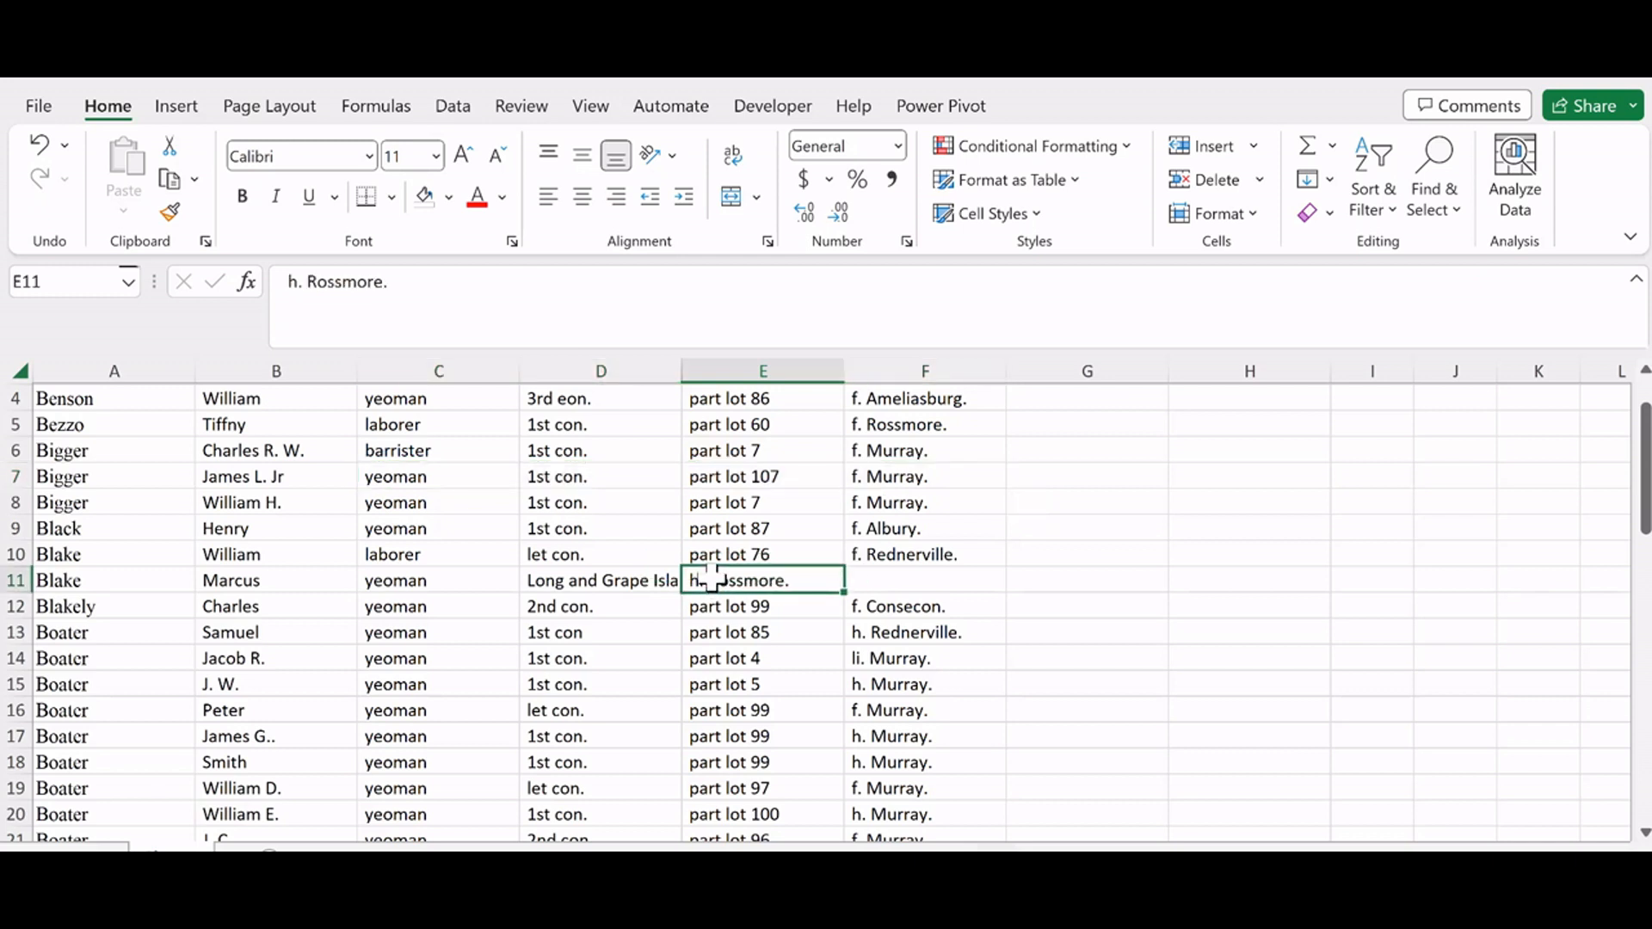
key(ctrl+c)
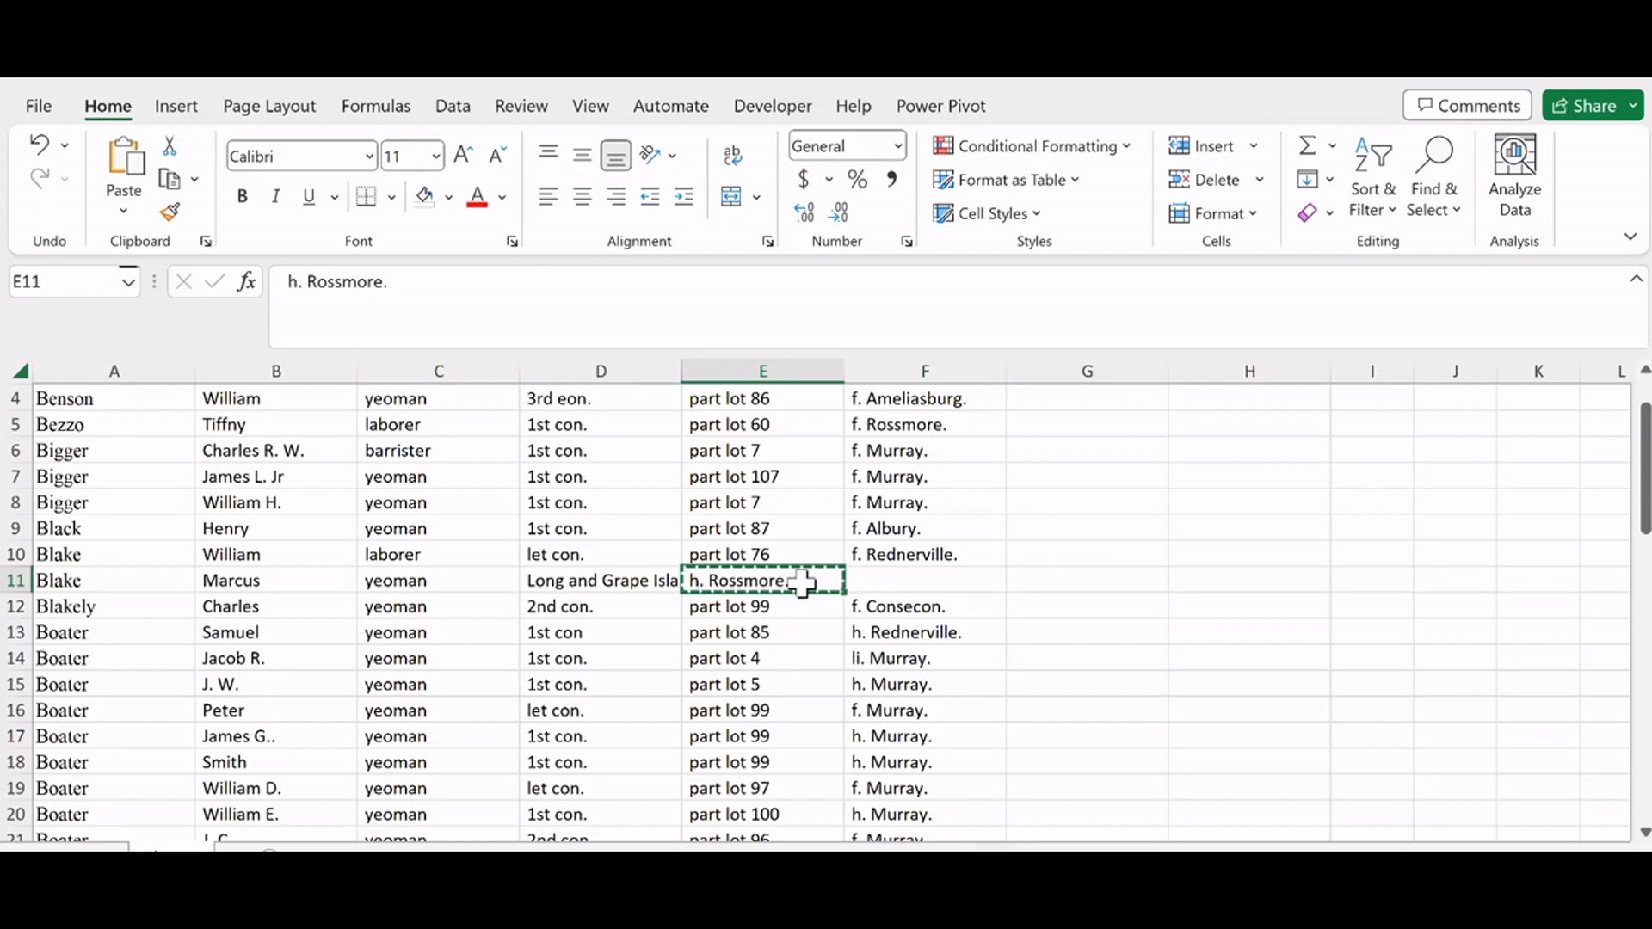
click(873, 577)
key(ctrl+v)
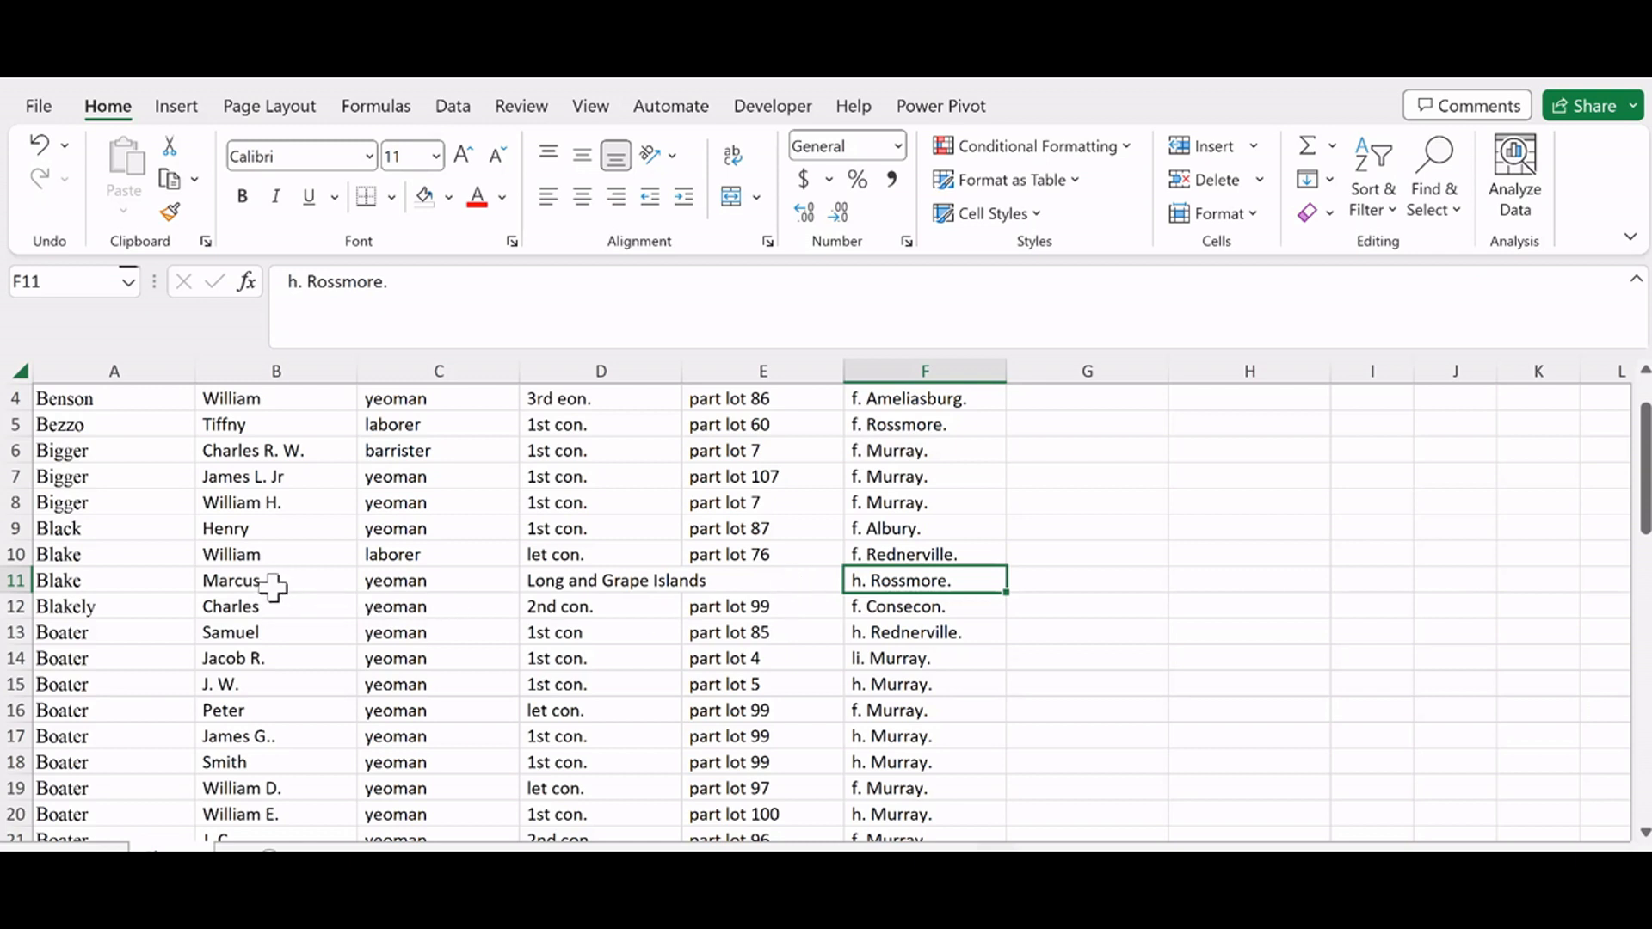
Step: Highlight the whole of row 11 with a yellow fill
click(12, 578)
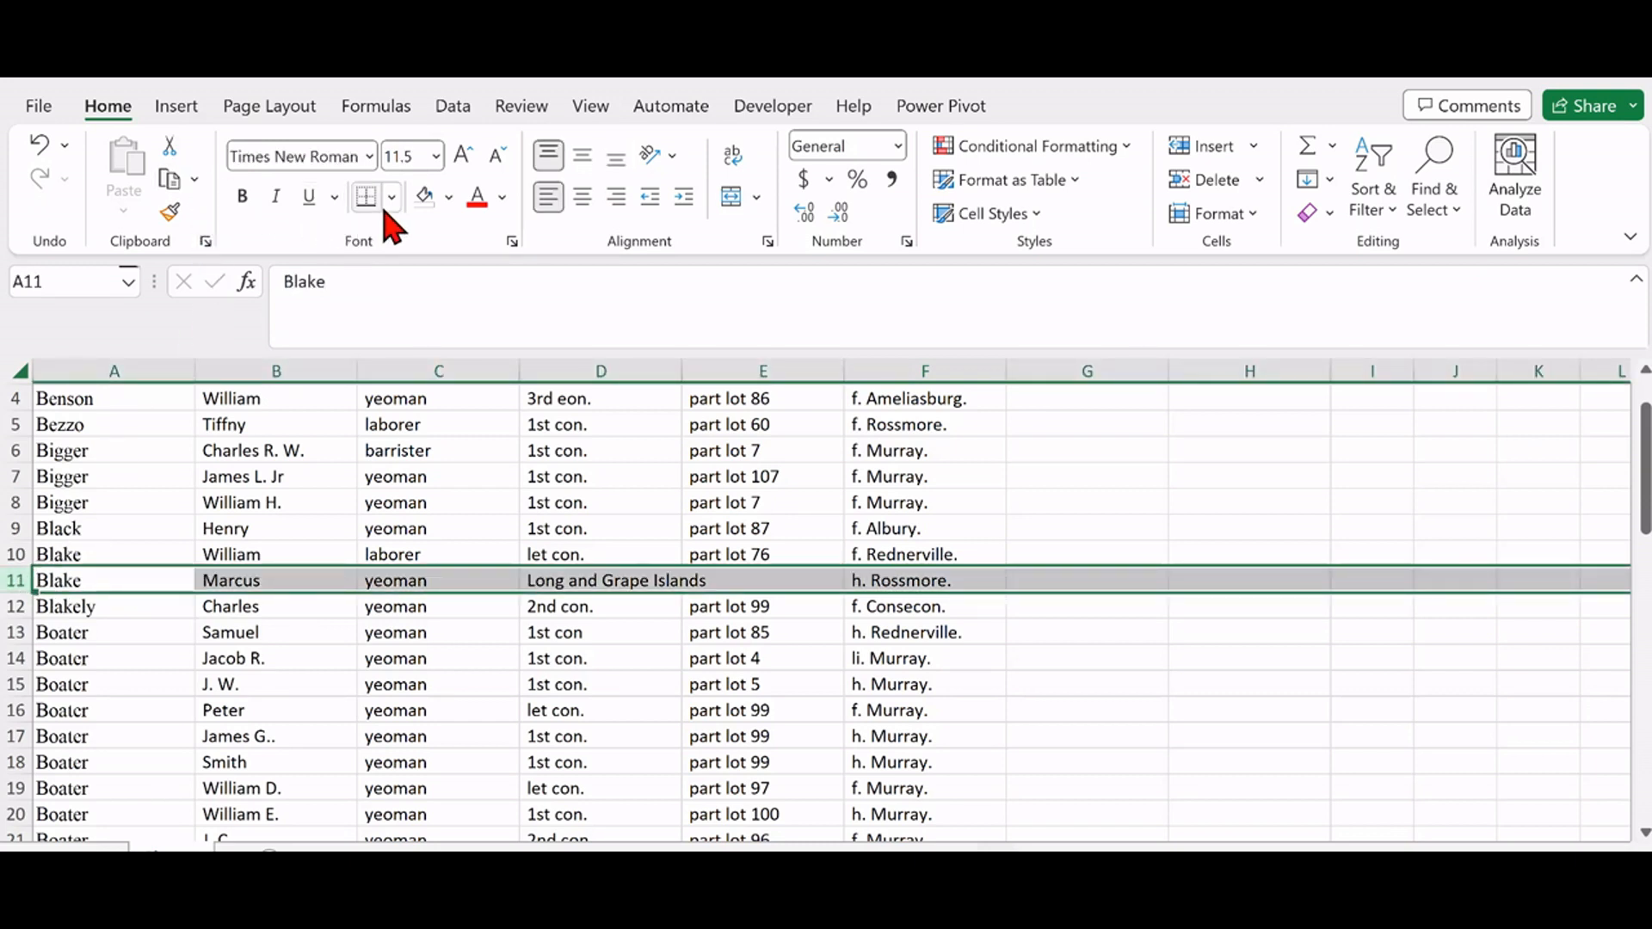
click(448, 197)
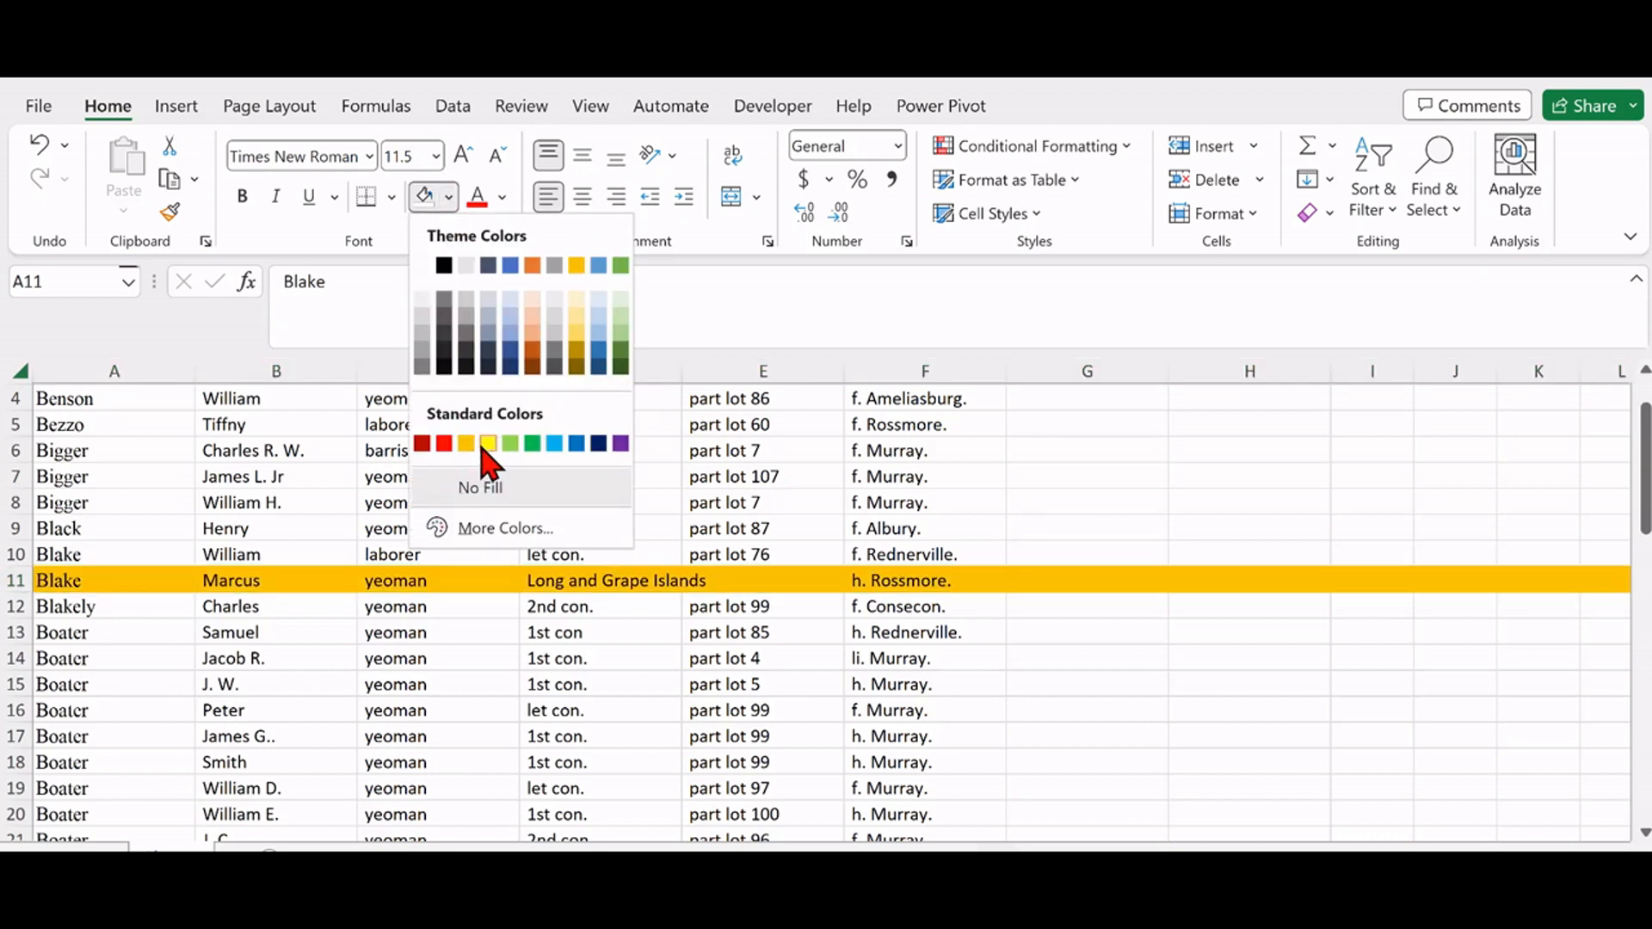
click(484, 445)
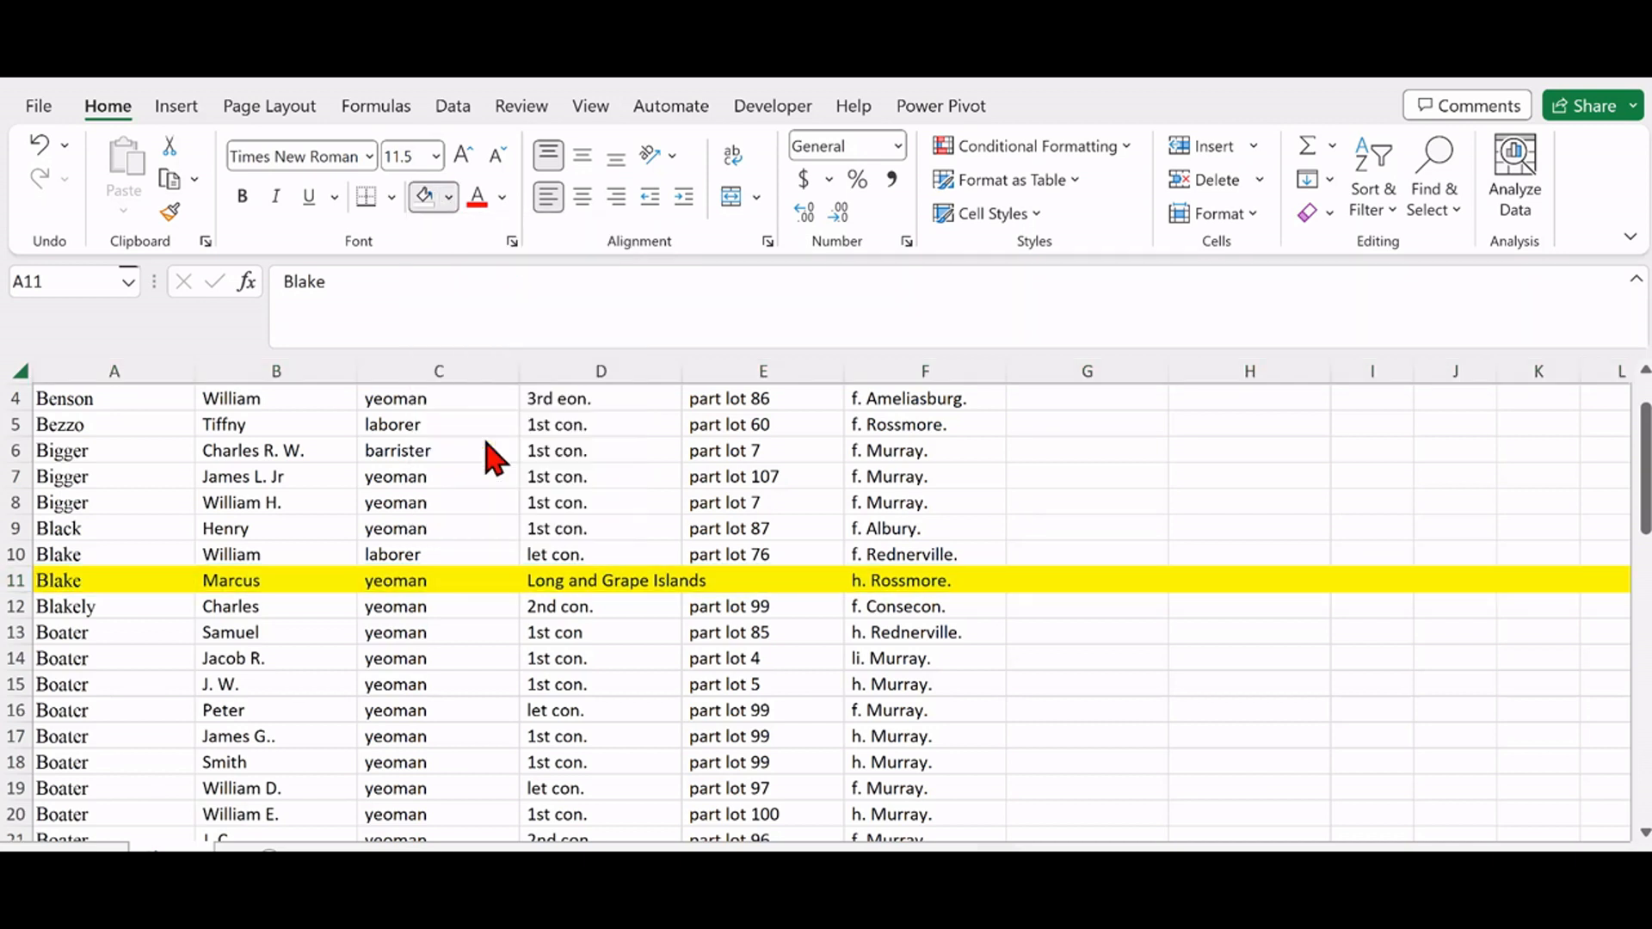
click(456, 613)
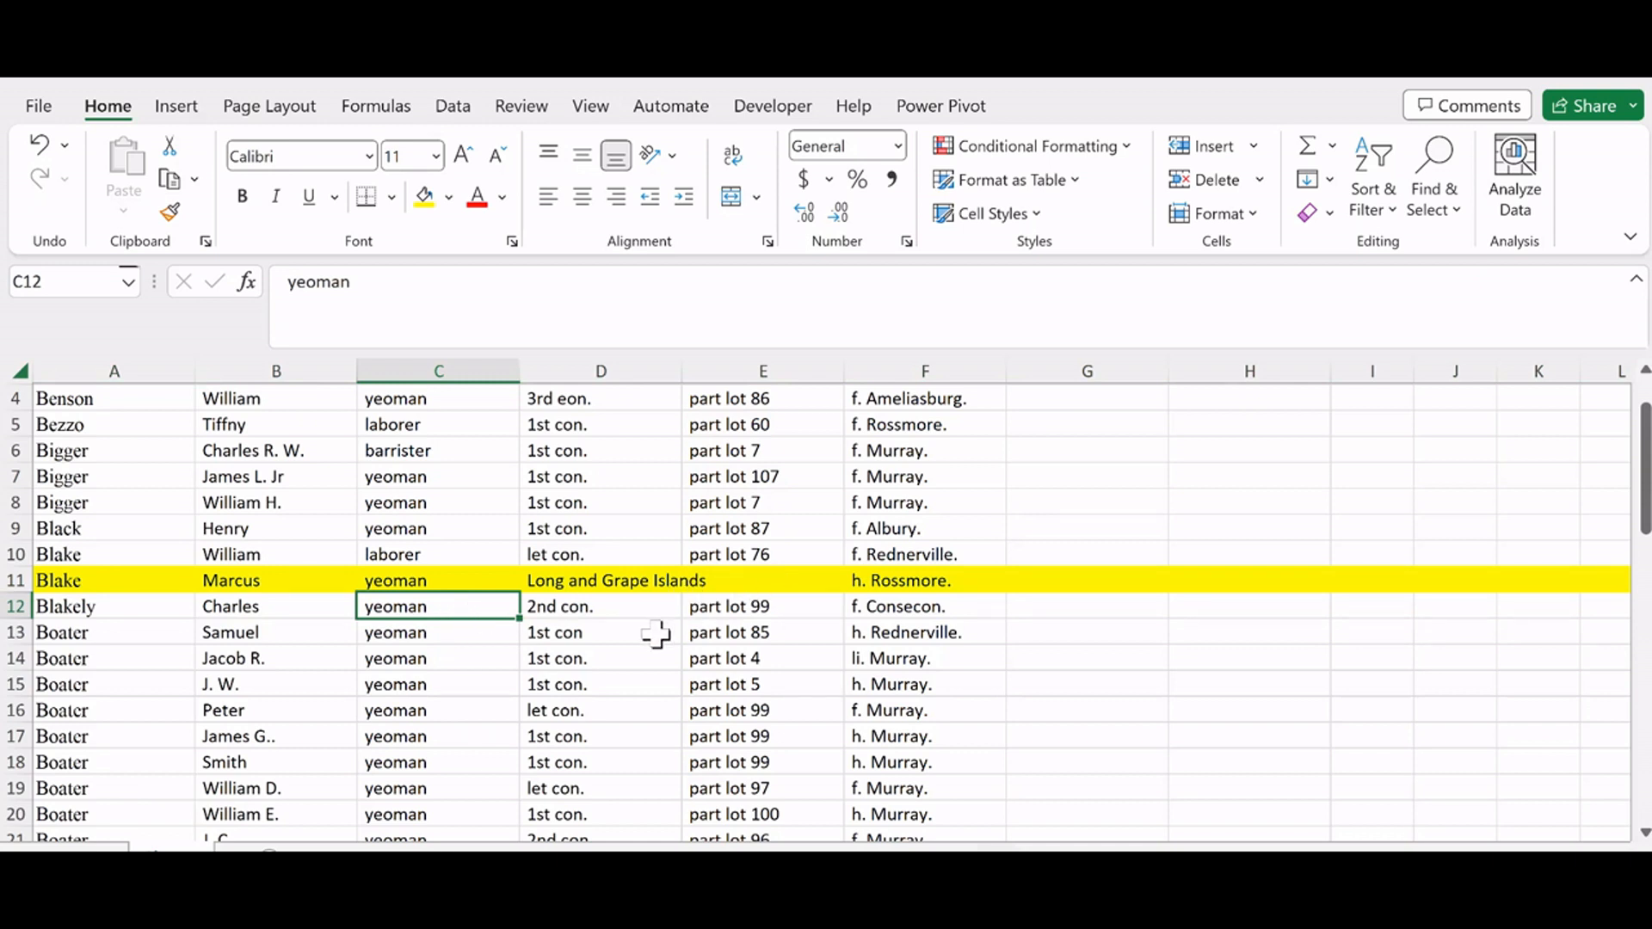
Step: Append "Sr" to the given name in cell B24 and "Jr" to the given name in cell B25
scroll(672, 629, down, 1)
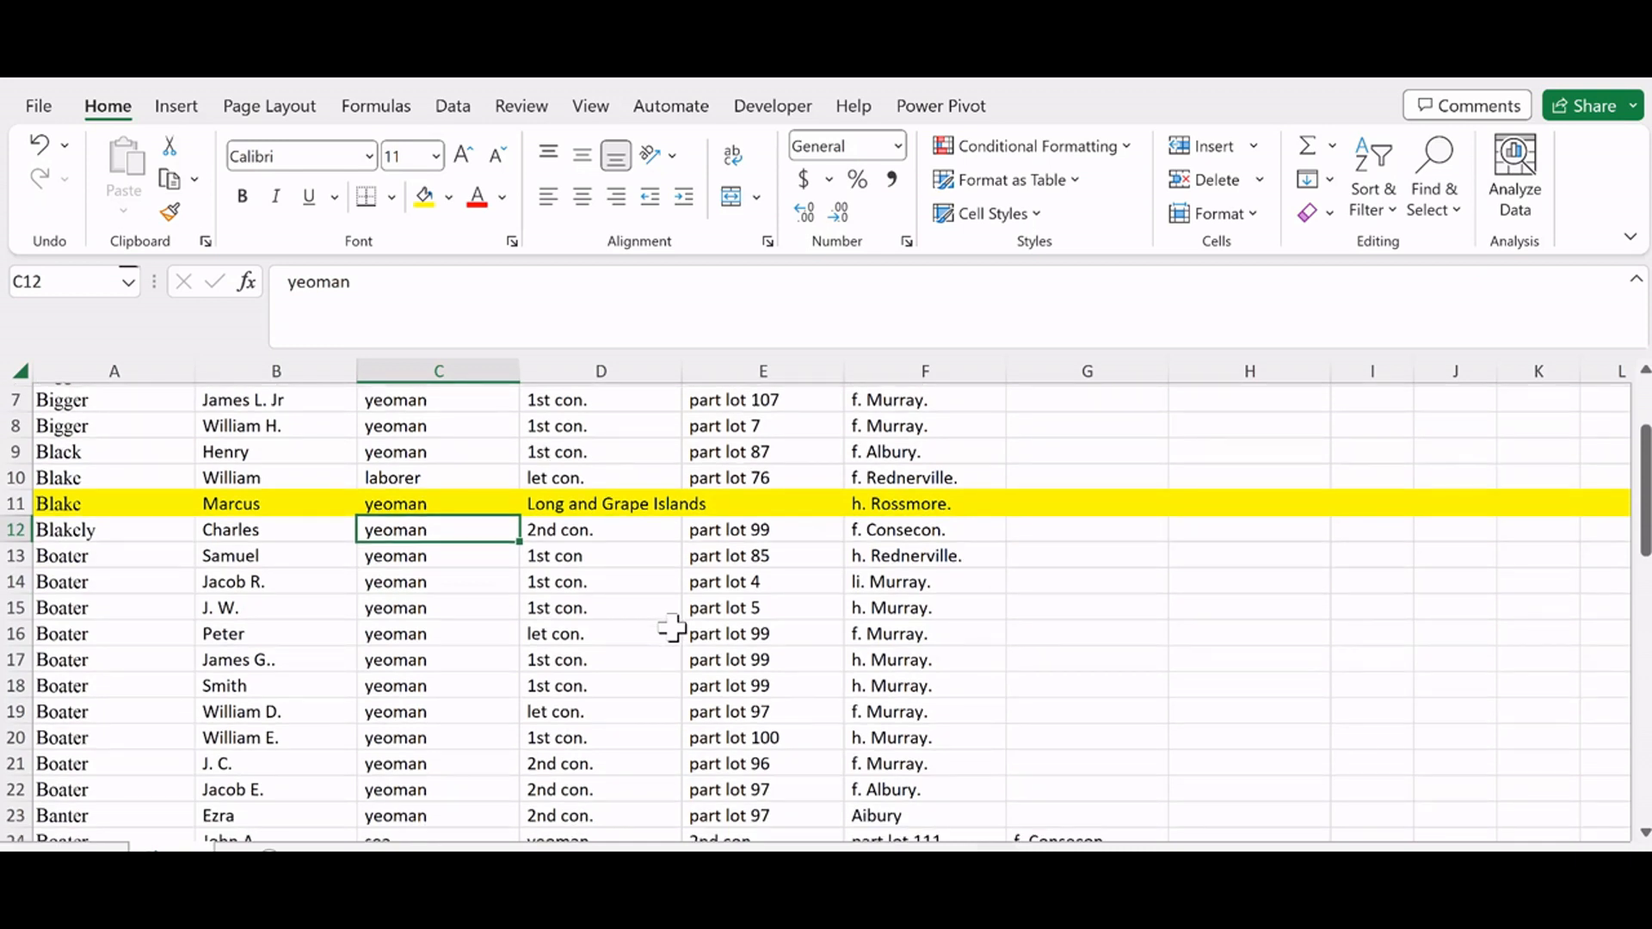
scroll(672, 629, down, 4)
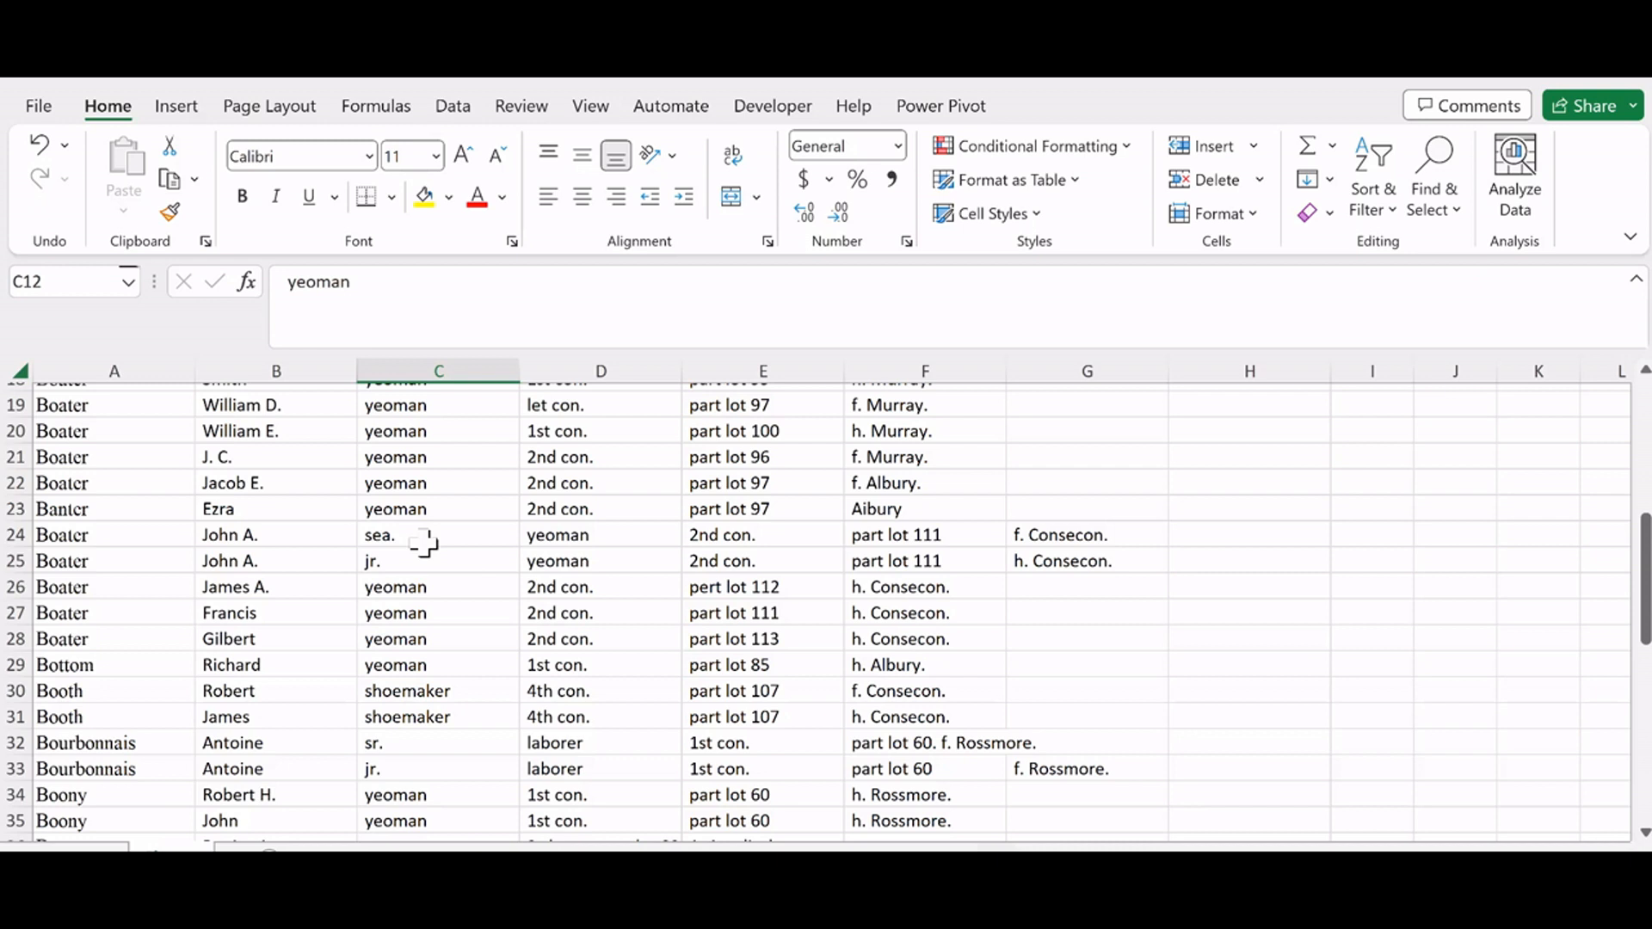
click(317, 538)
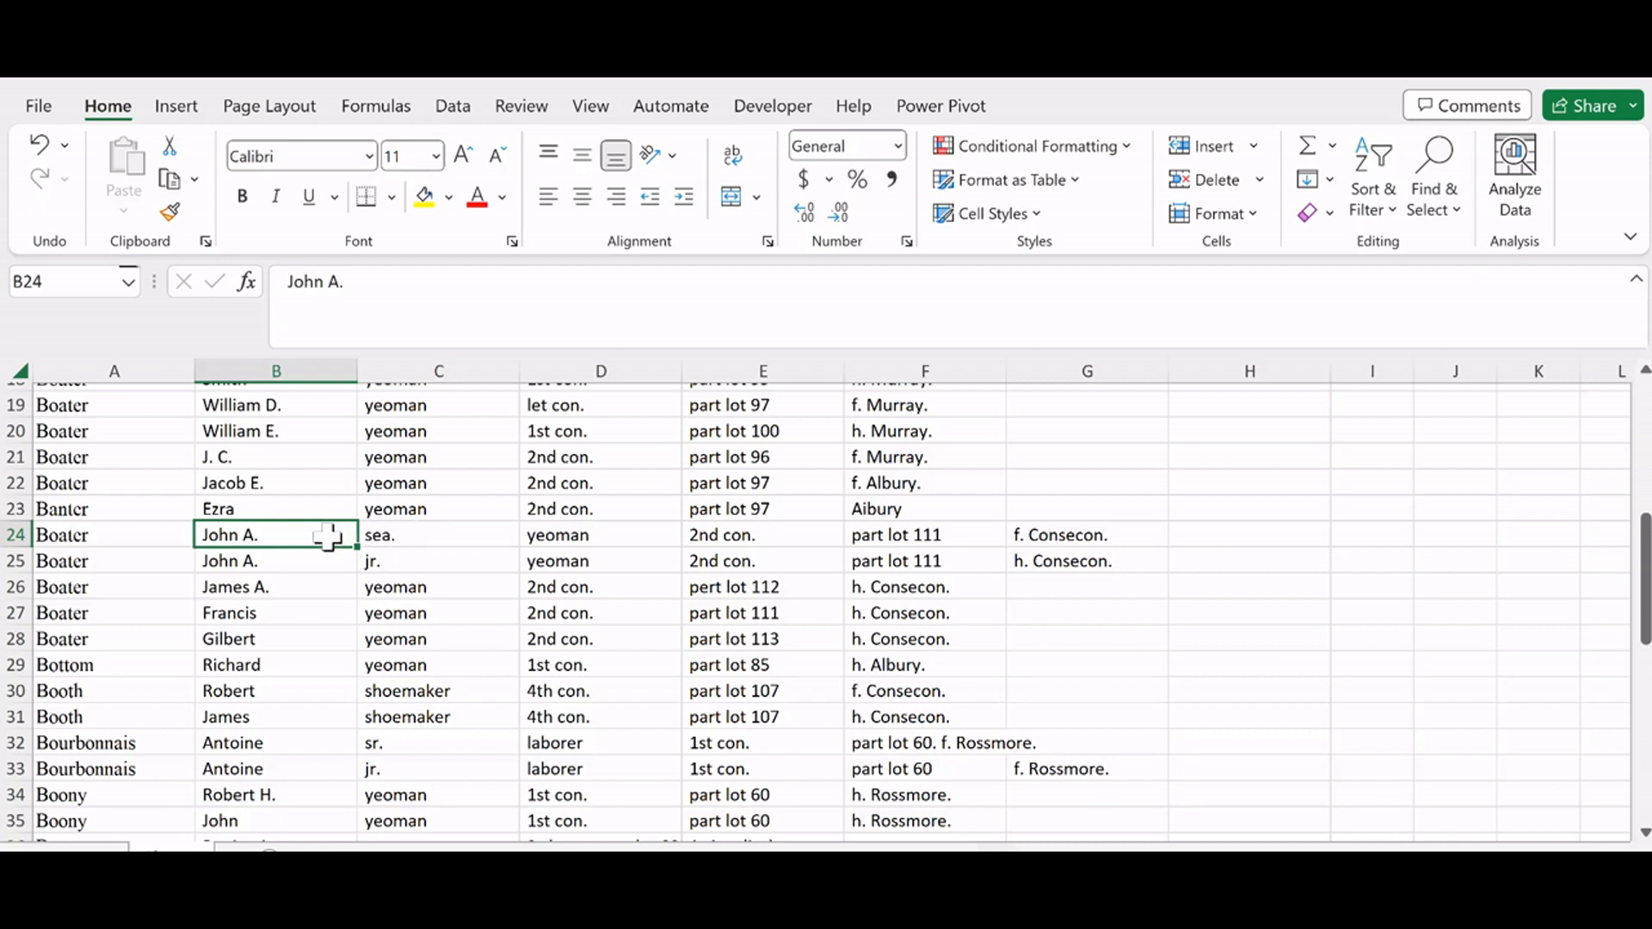
click(401, 295)
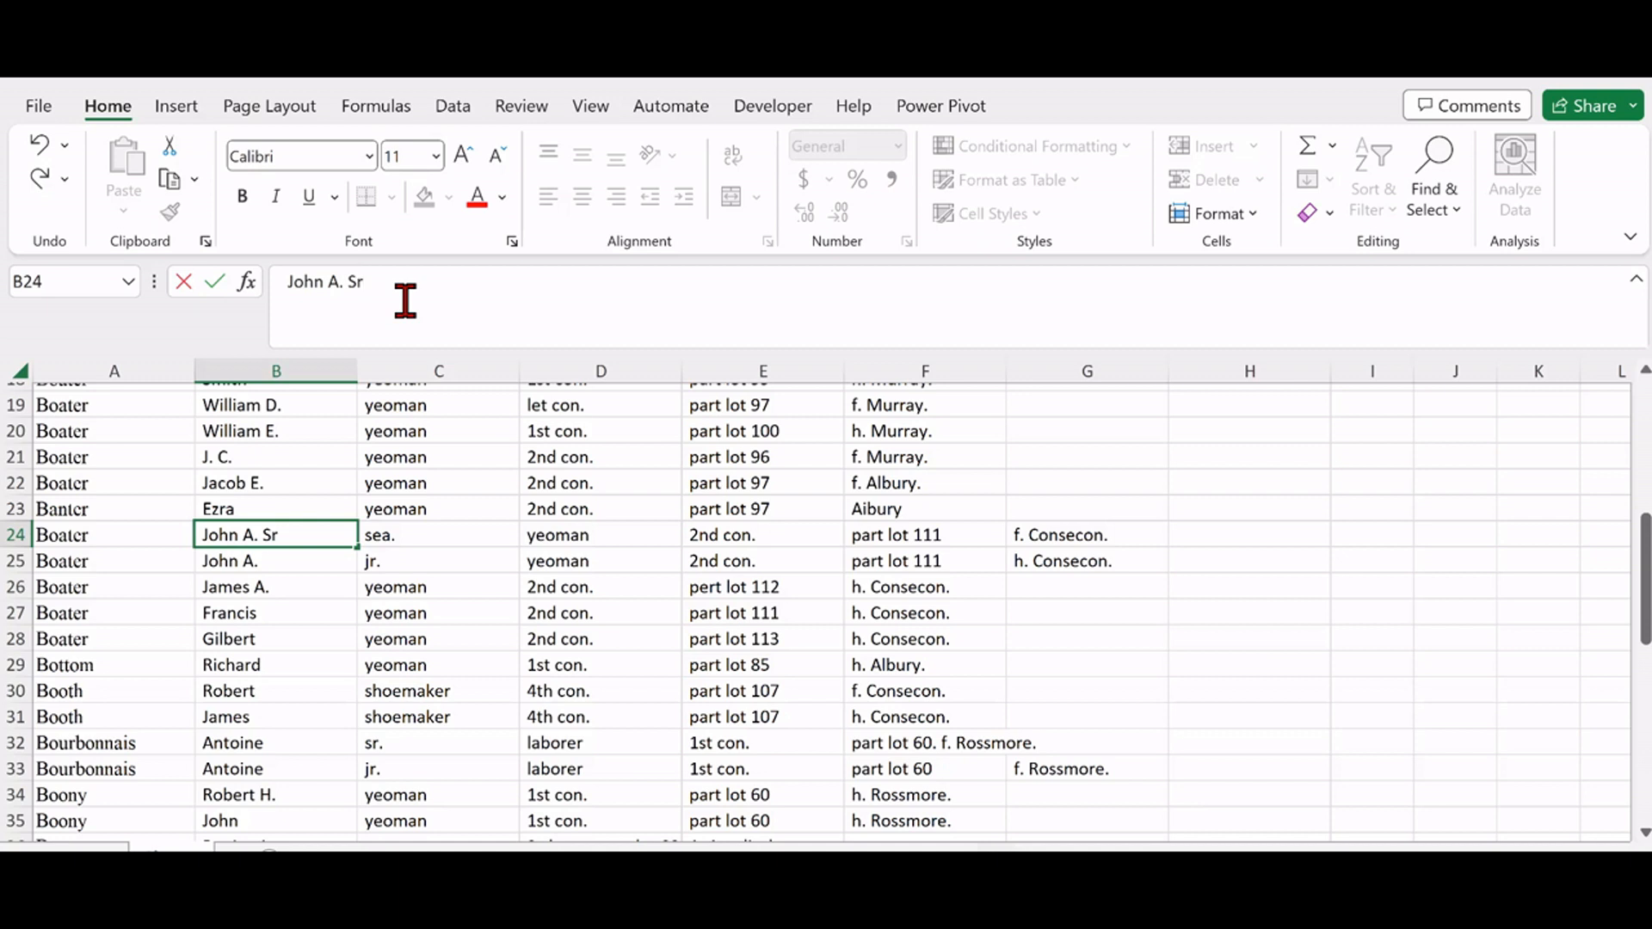
click(281, 560)
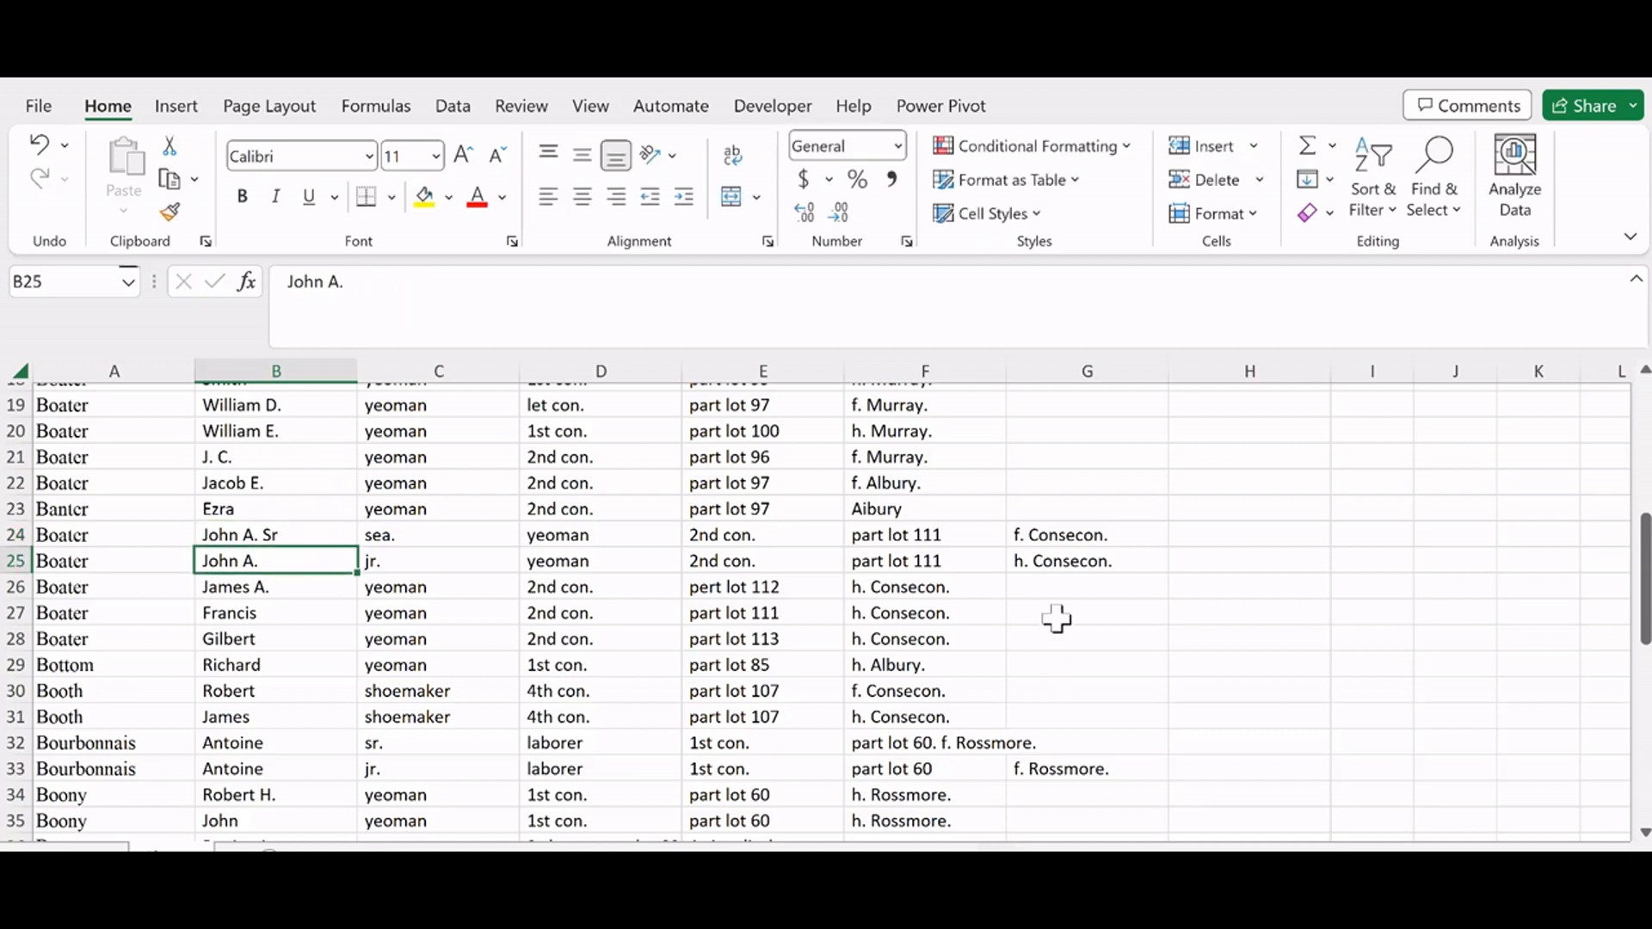
click(492, 274)
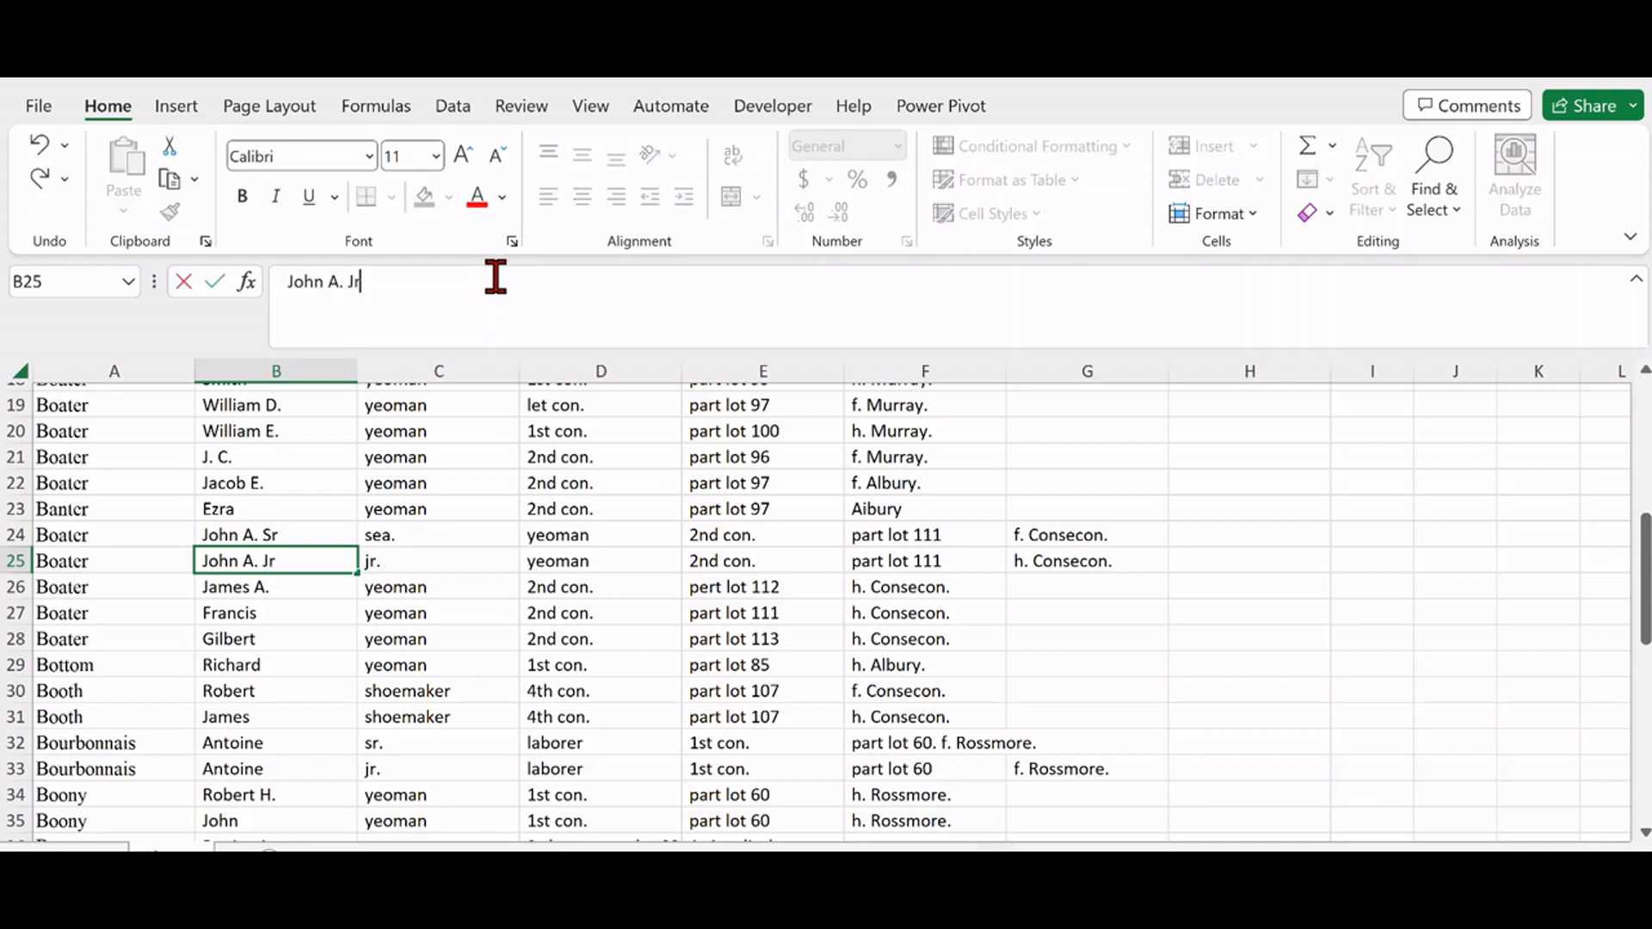
Step: Move the entries in D24:G25 one column back to C24:F25, overwriting the misplaced "sea." and "jr." suffixes
click(558, 535)
drag(557, 535, 1019, 557)
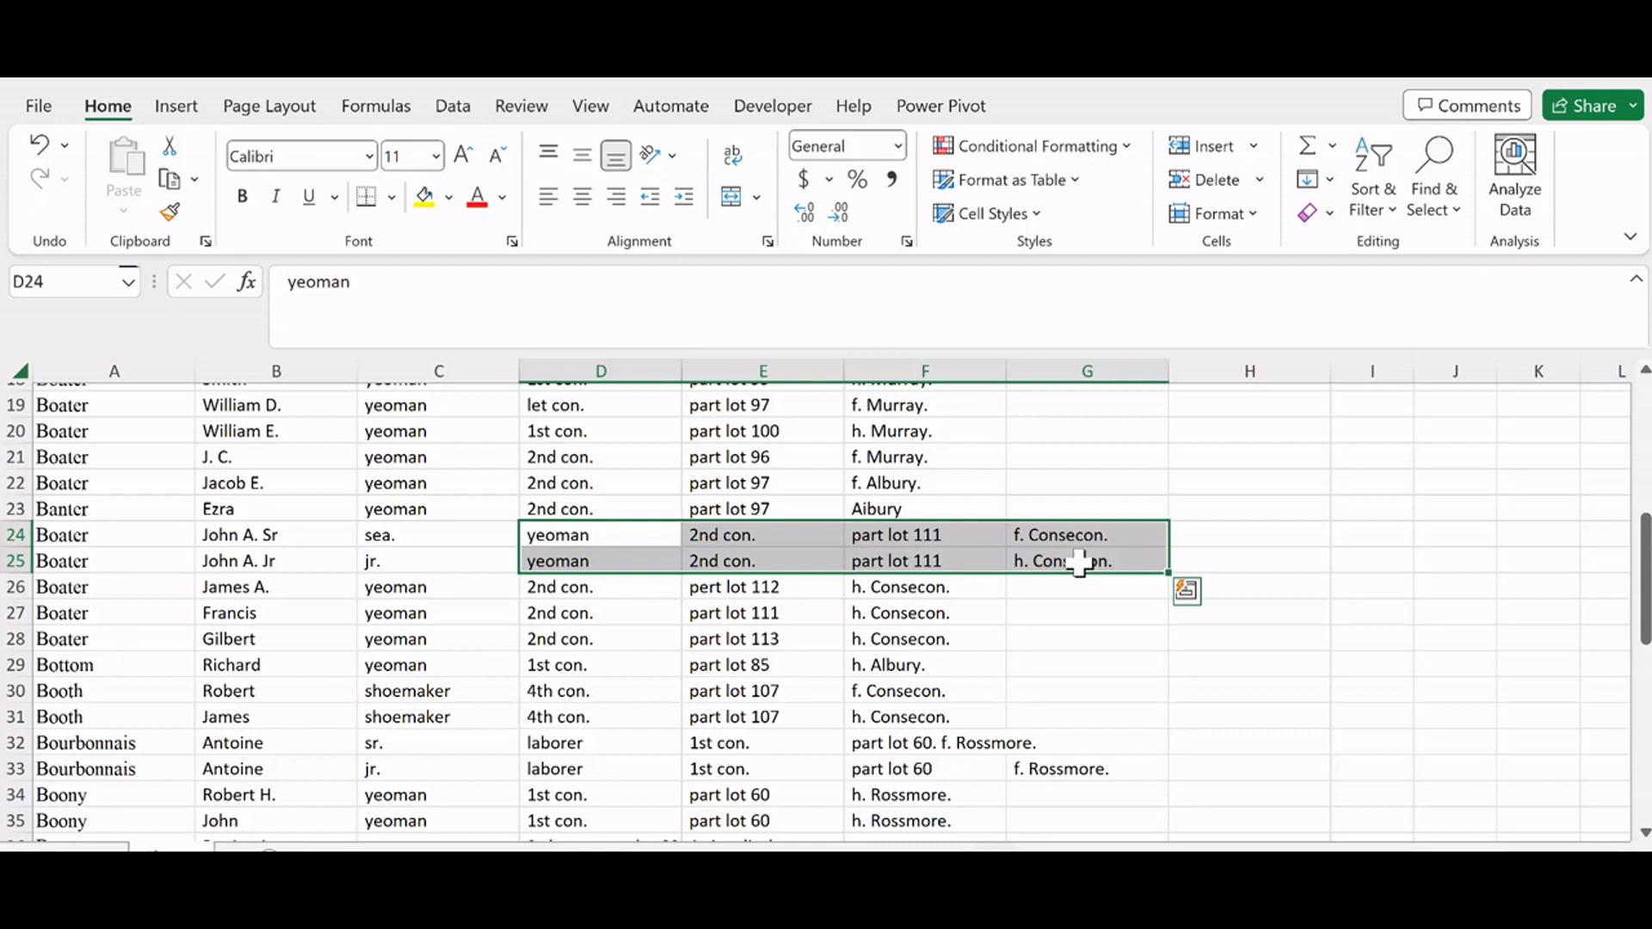
key(ctrl+x)
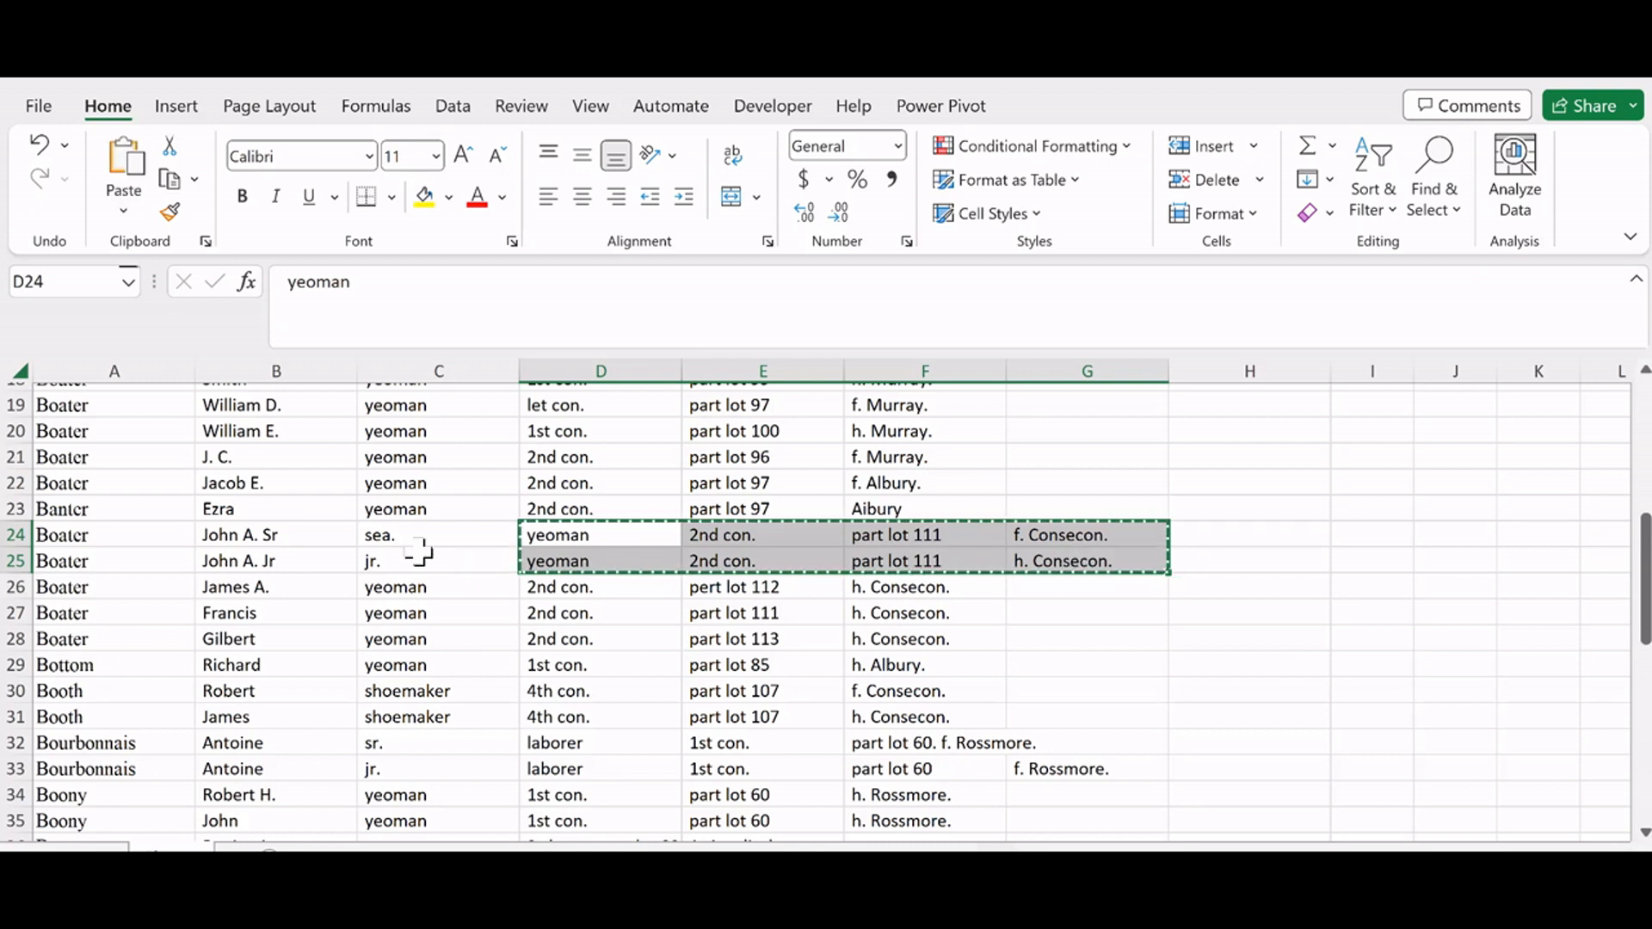
click(414, 535)
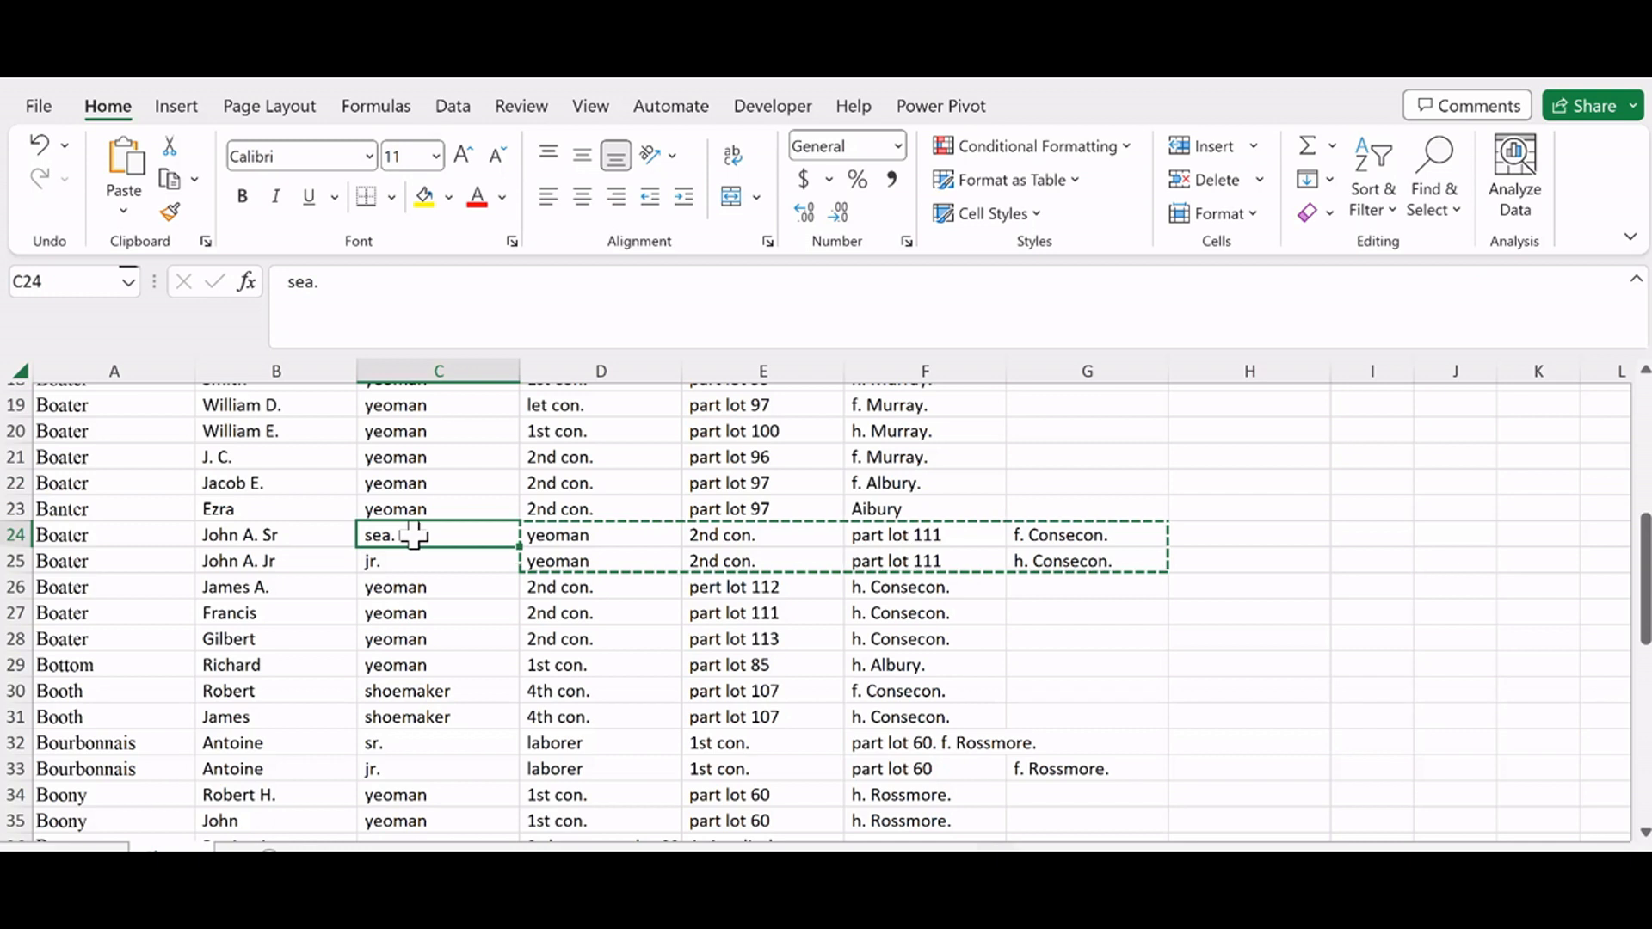
key(ctrl+v)
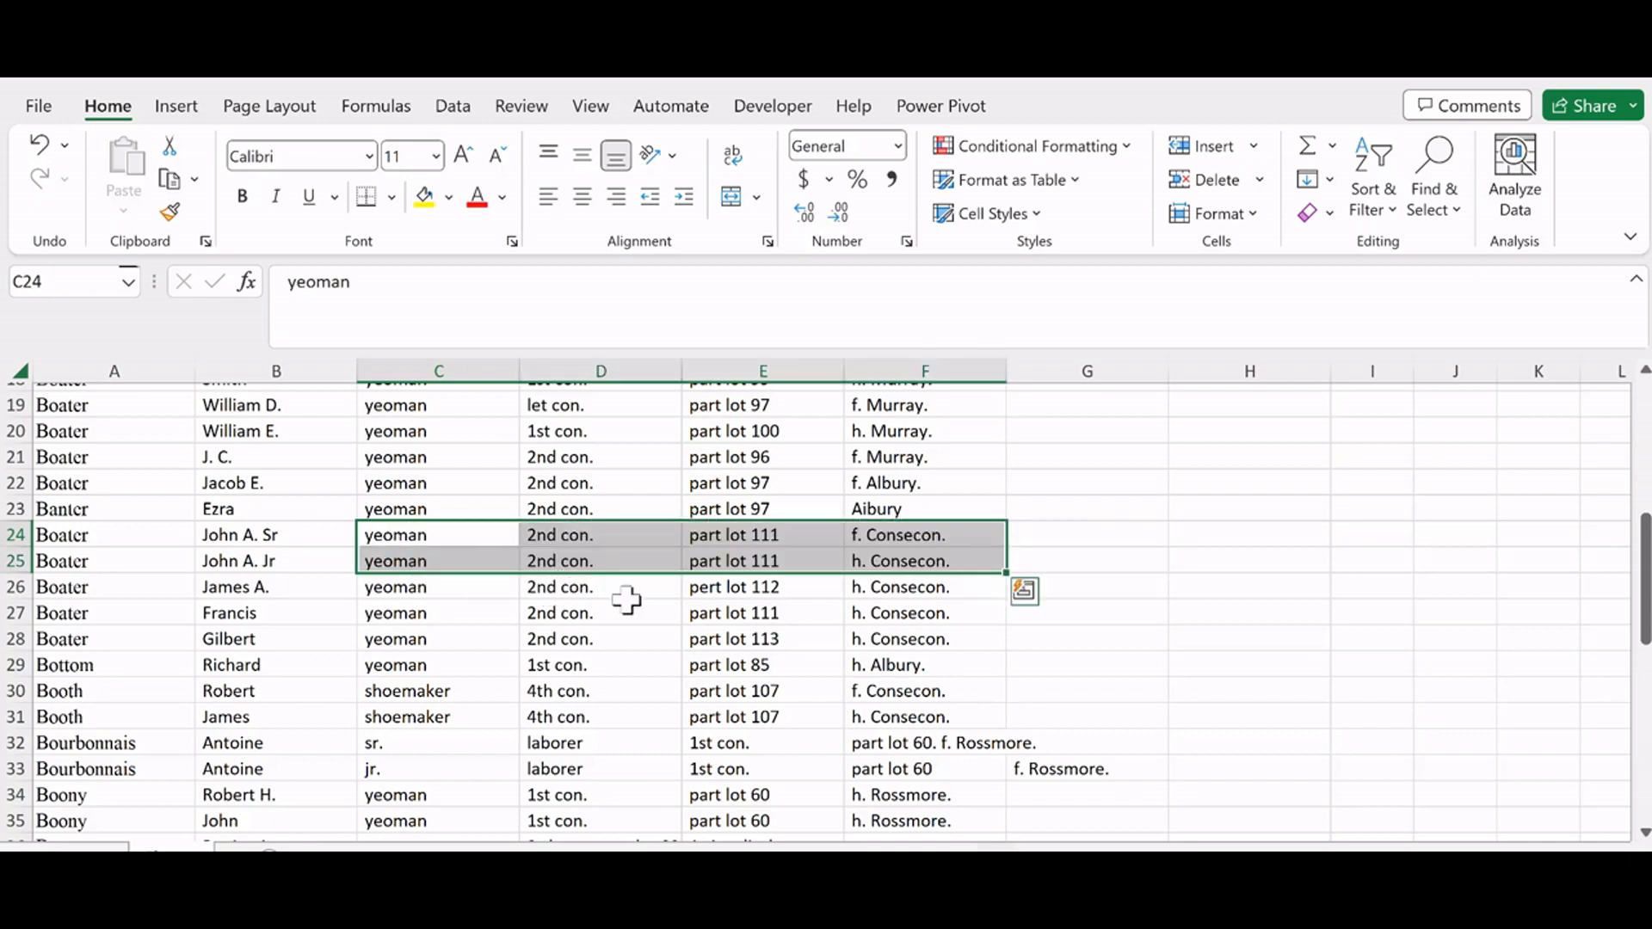
Step: Append "Sr" to the given name in cell B32 and "Jr" to the given name in cell B33
scroll(628, 601, down, 2)
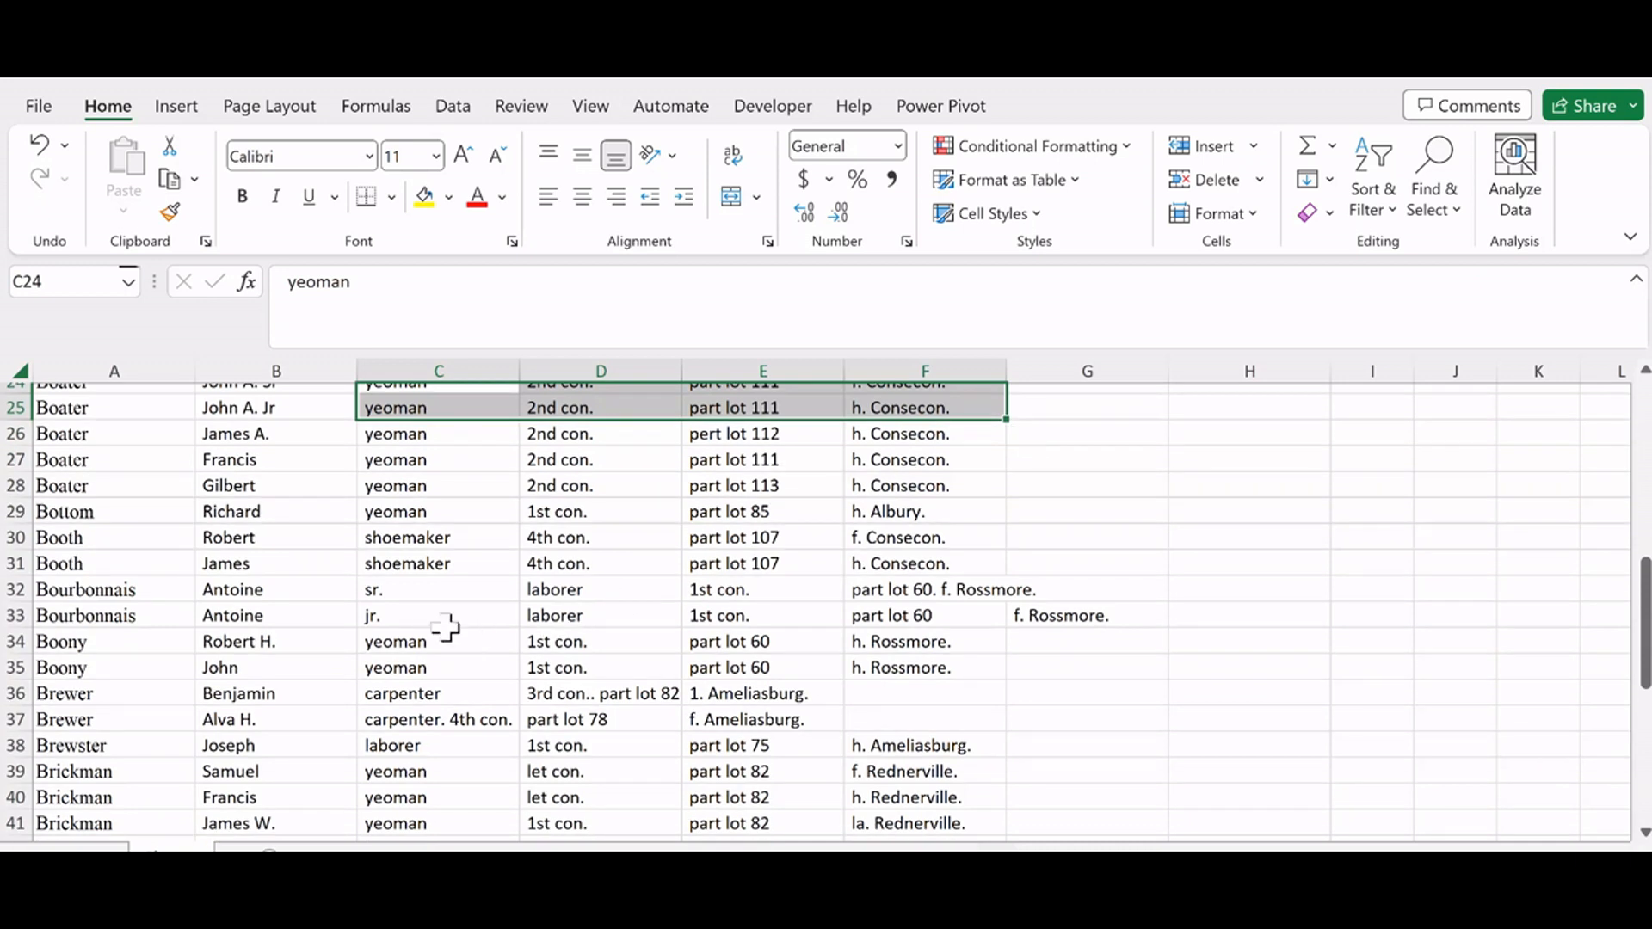
click(323, 592)
click(393, 306)
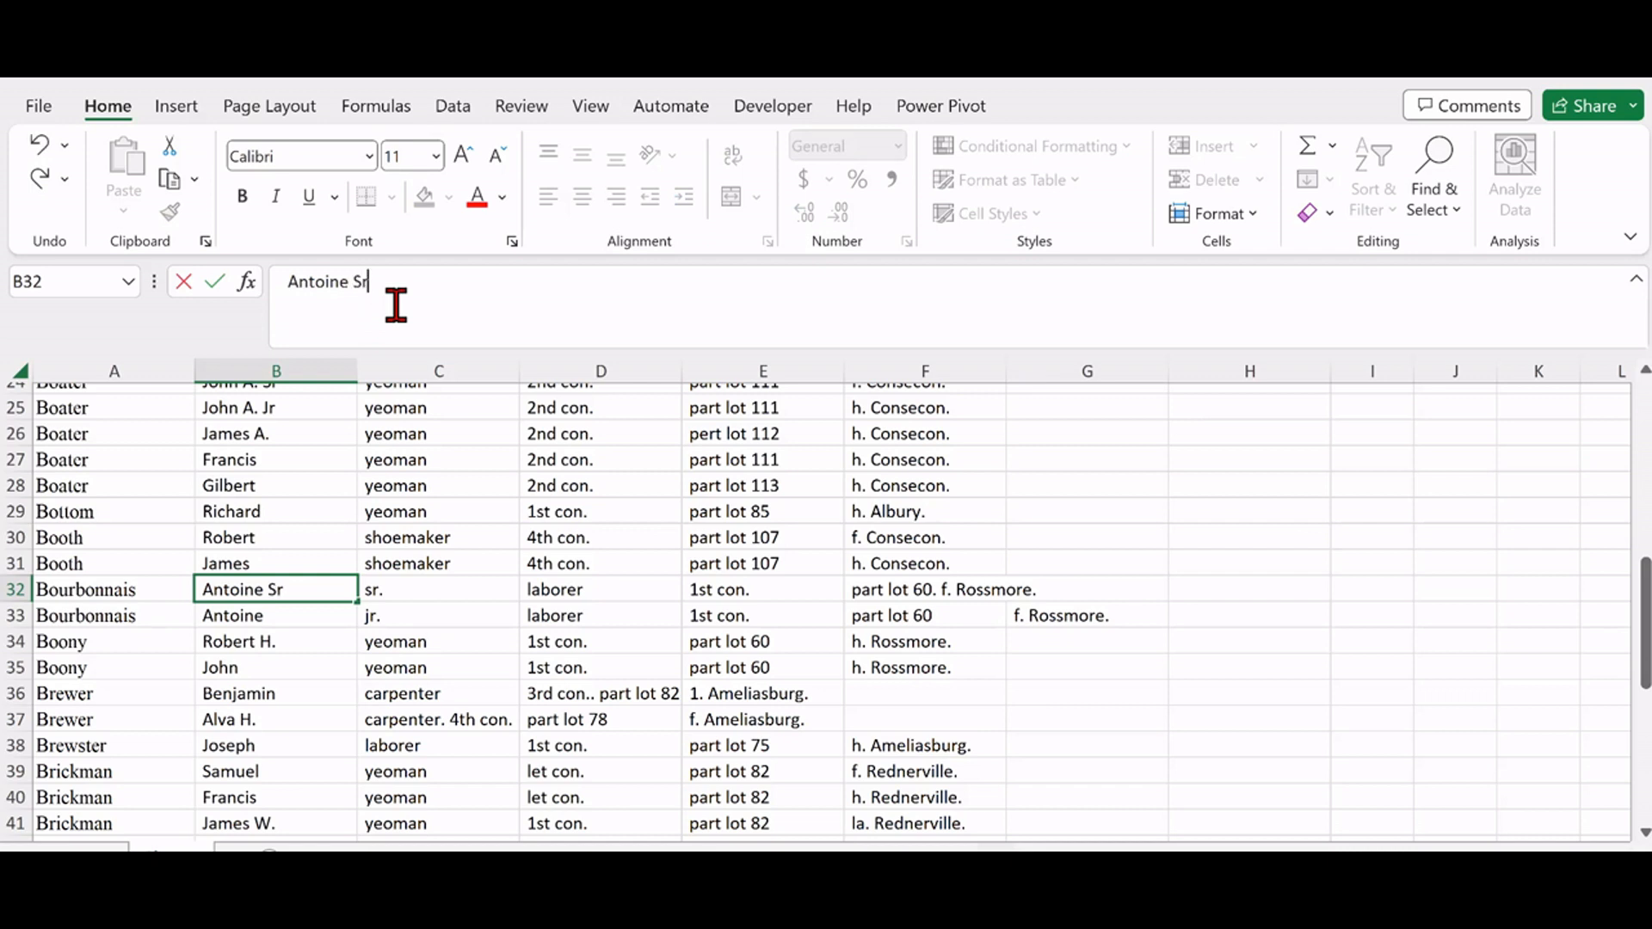
click(323, 614)
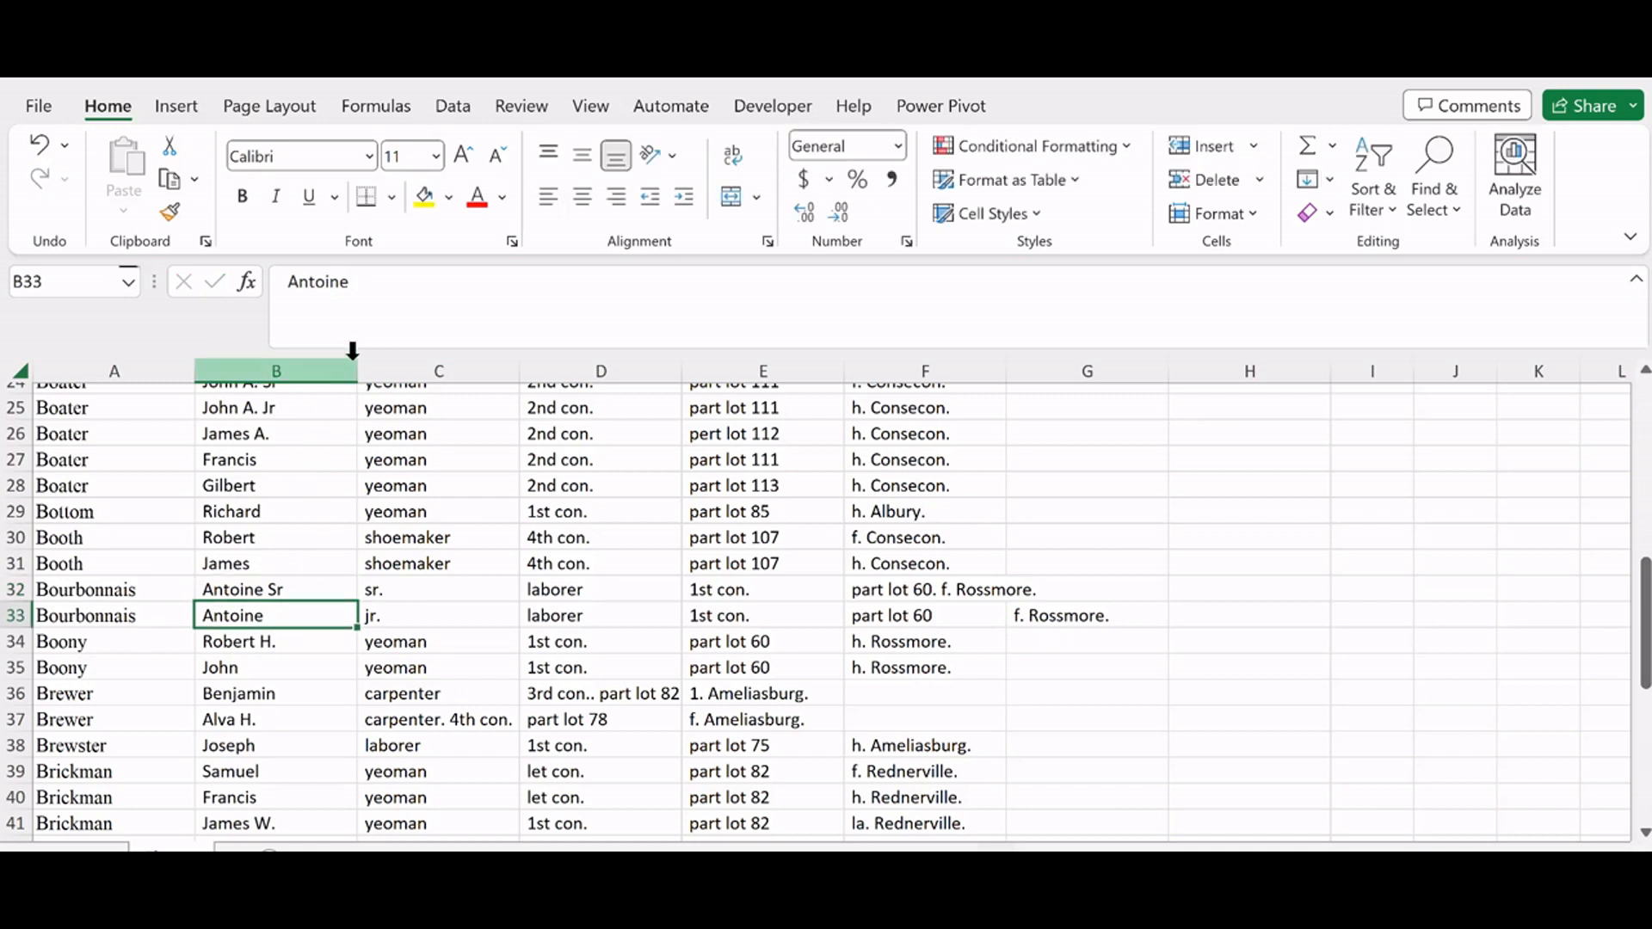
click(417, 299)
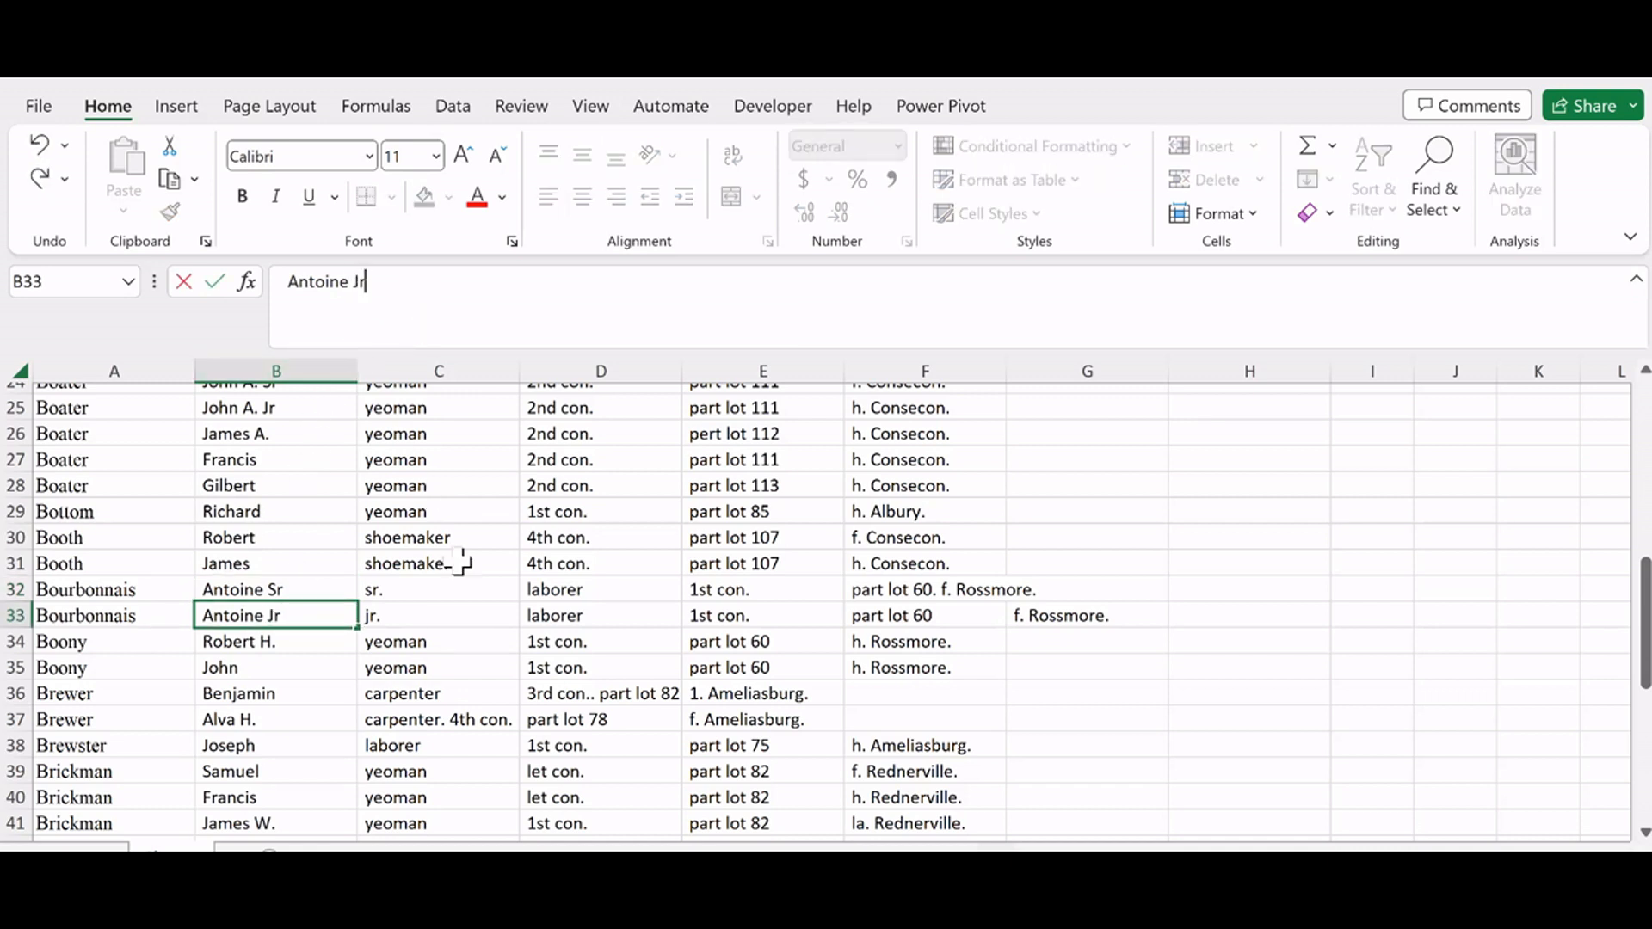
Step: Move the entries in D32:G33 one column back to C32:F33, overwriting the misplaced "sr." and "jr." suffixes
click(482, 616)
drag(540, 586, 1026, 610)
key(ctrl+x)
click(437, 592)
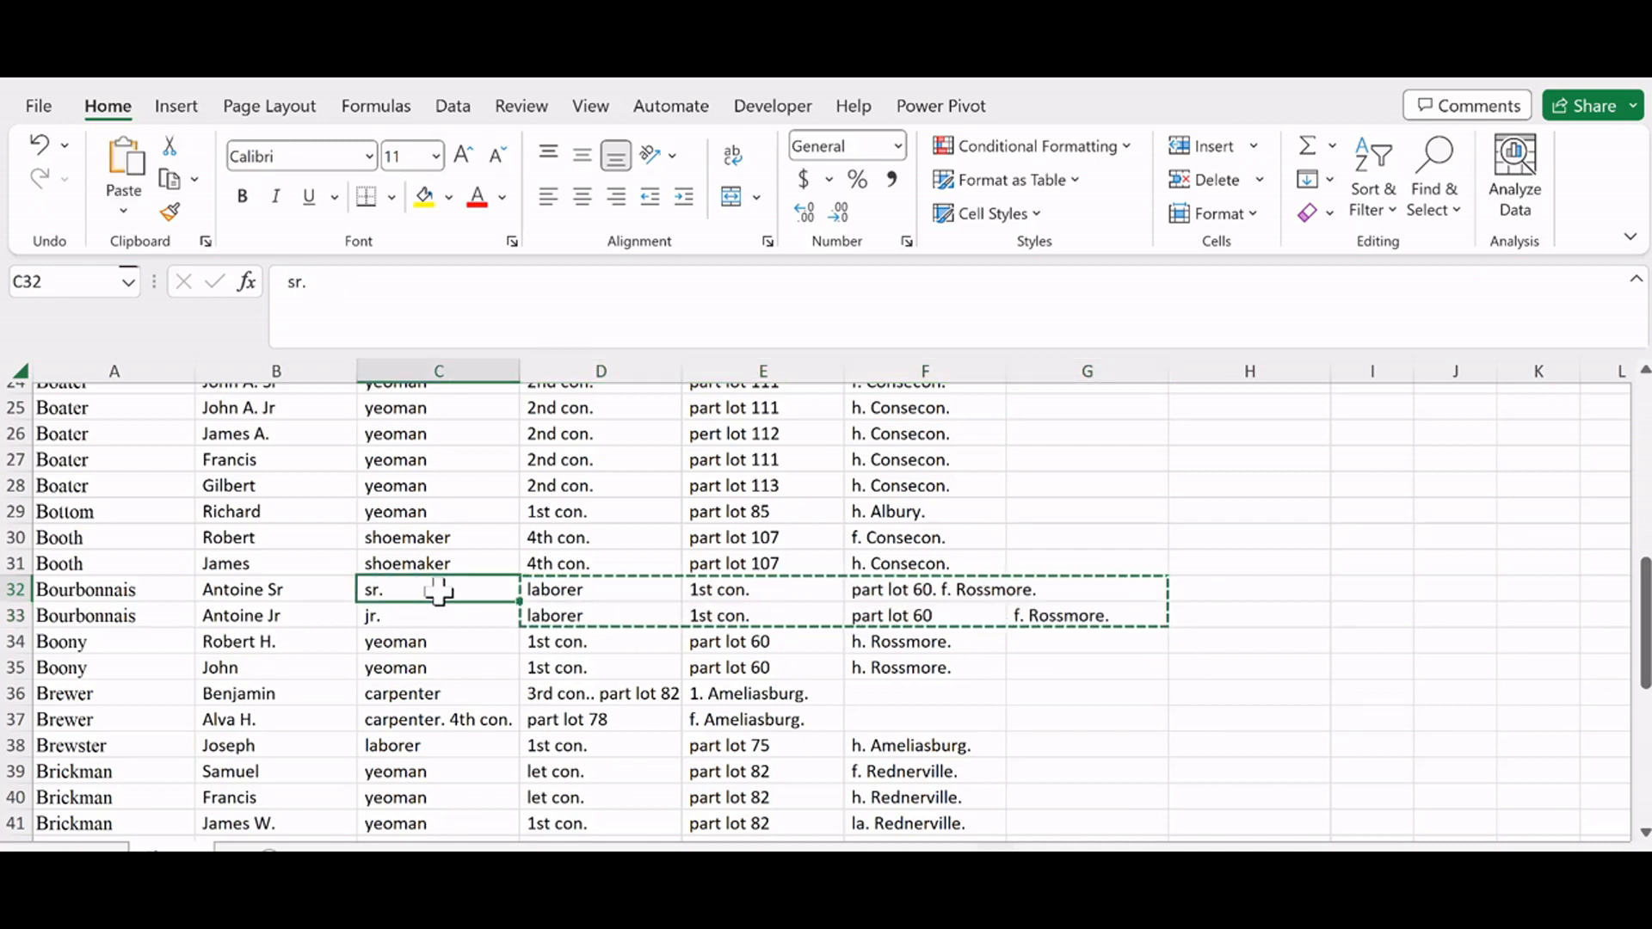
key(ctrl+v)
click(1031, 541)
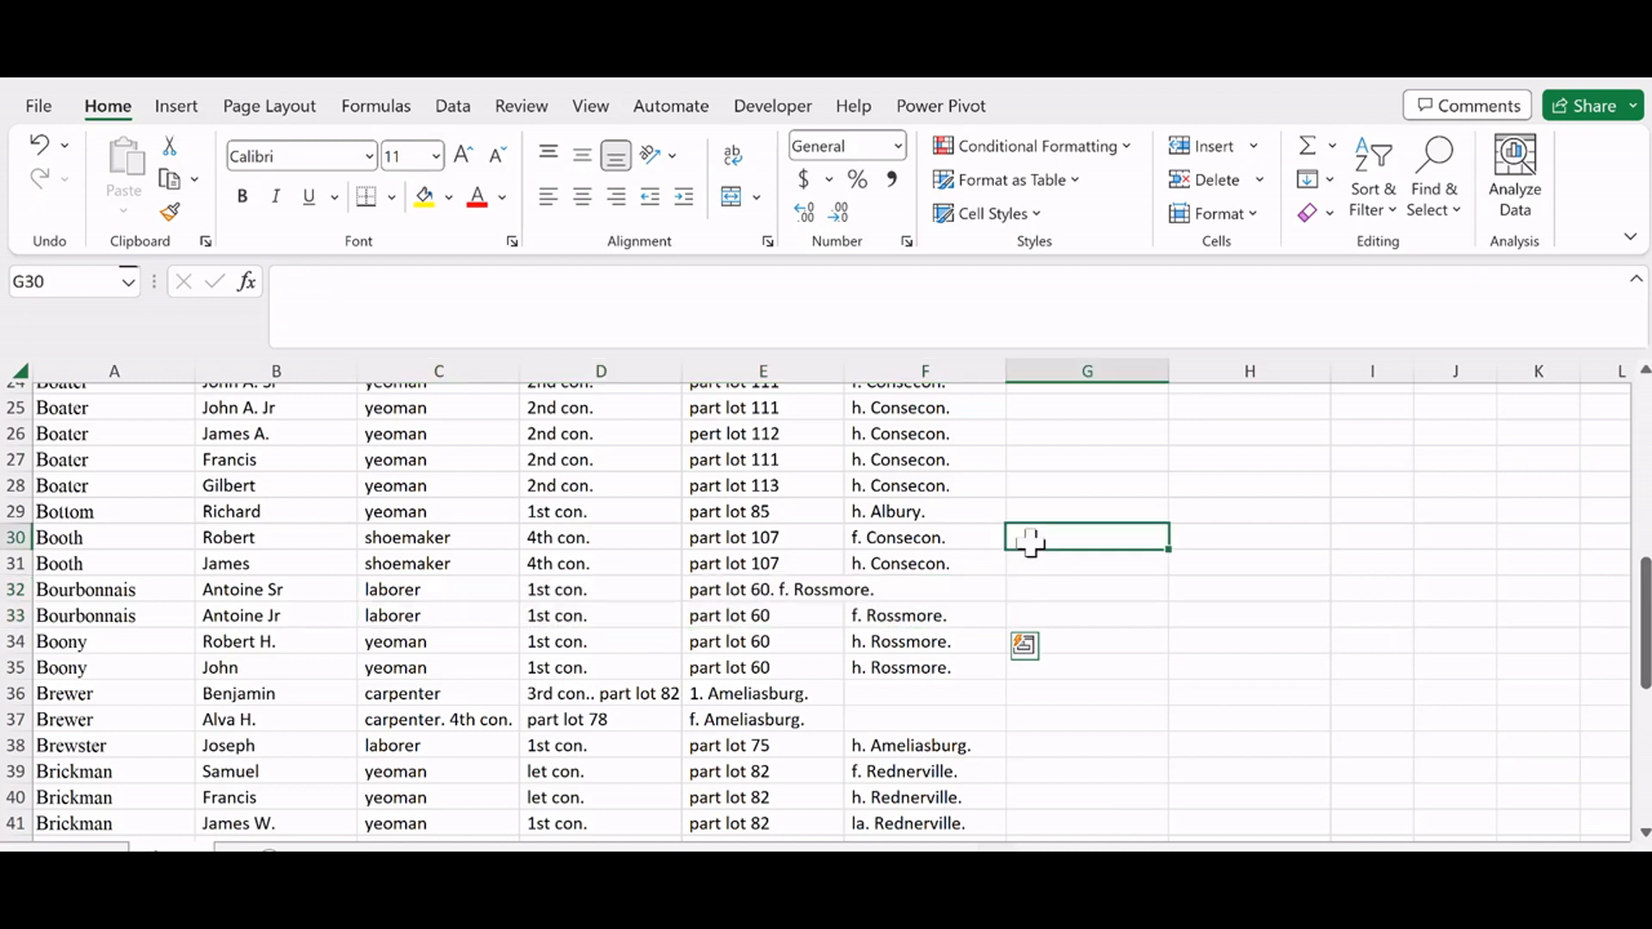
Step: Cut the "f. Rossmore." text out of cell E32 and place it in F32, leaving "part lot 60." in E32
click(706, 585)
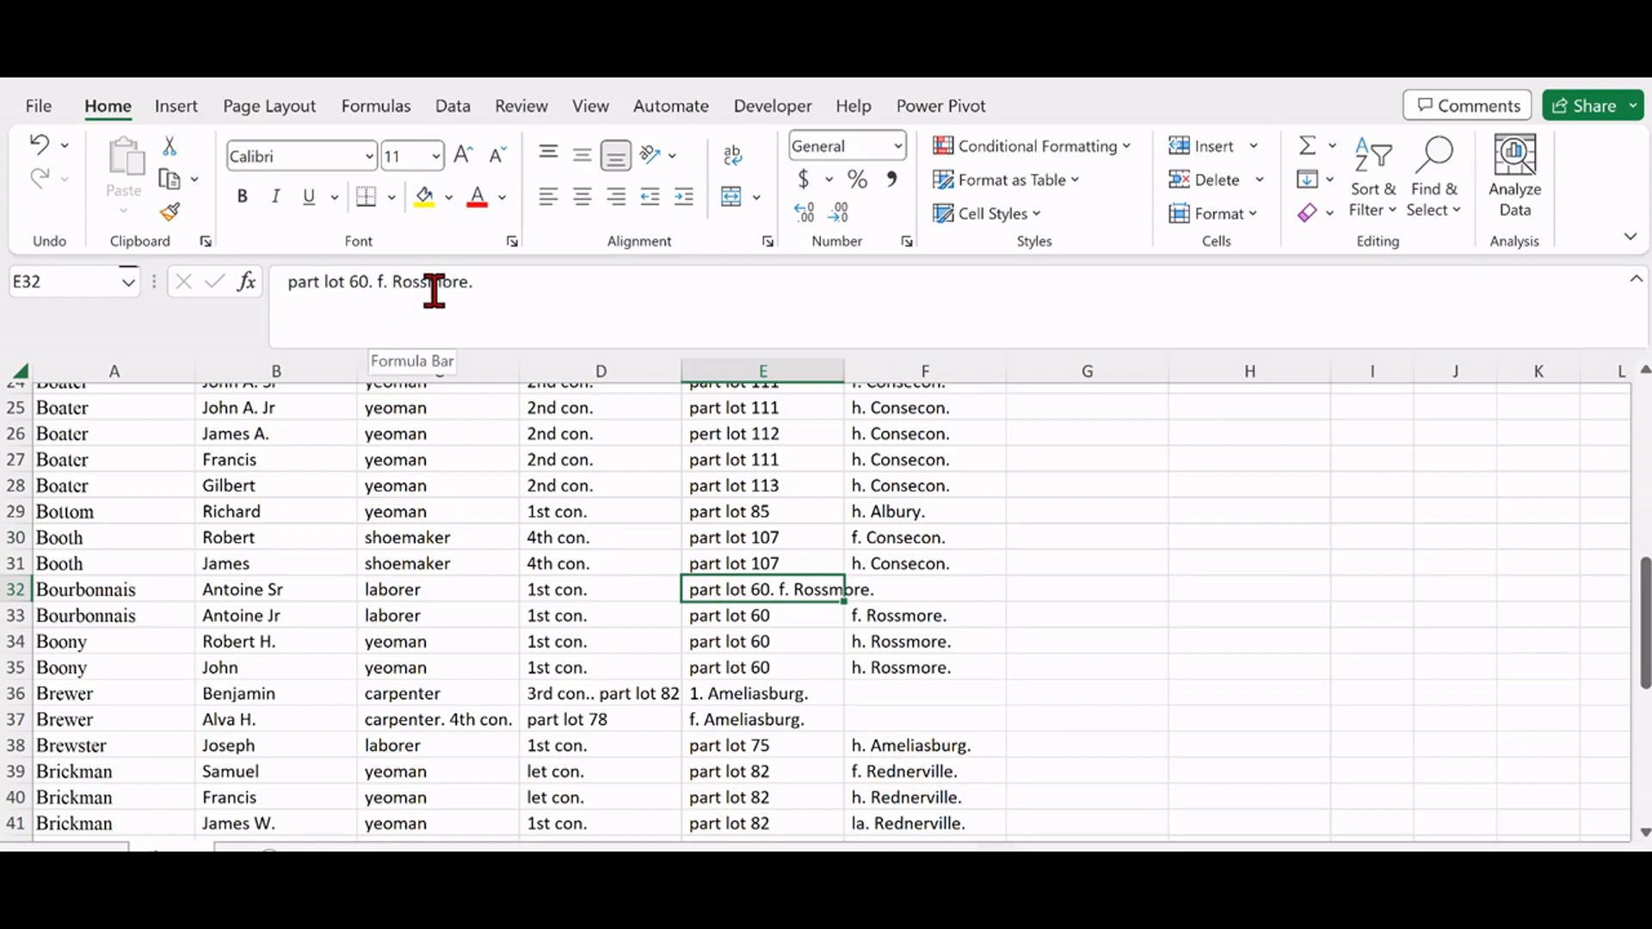
drag(380, 282, 474, 286)
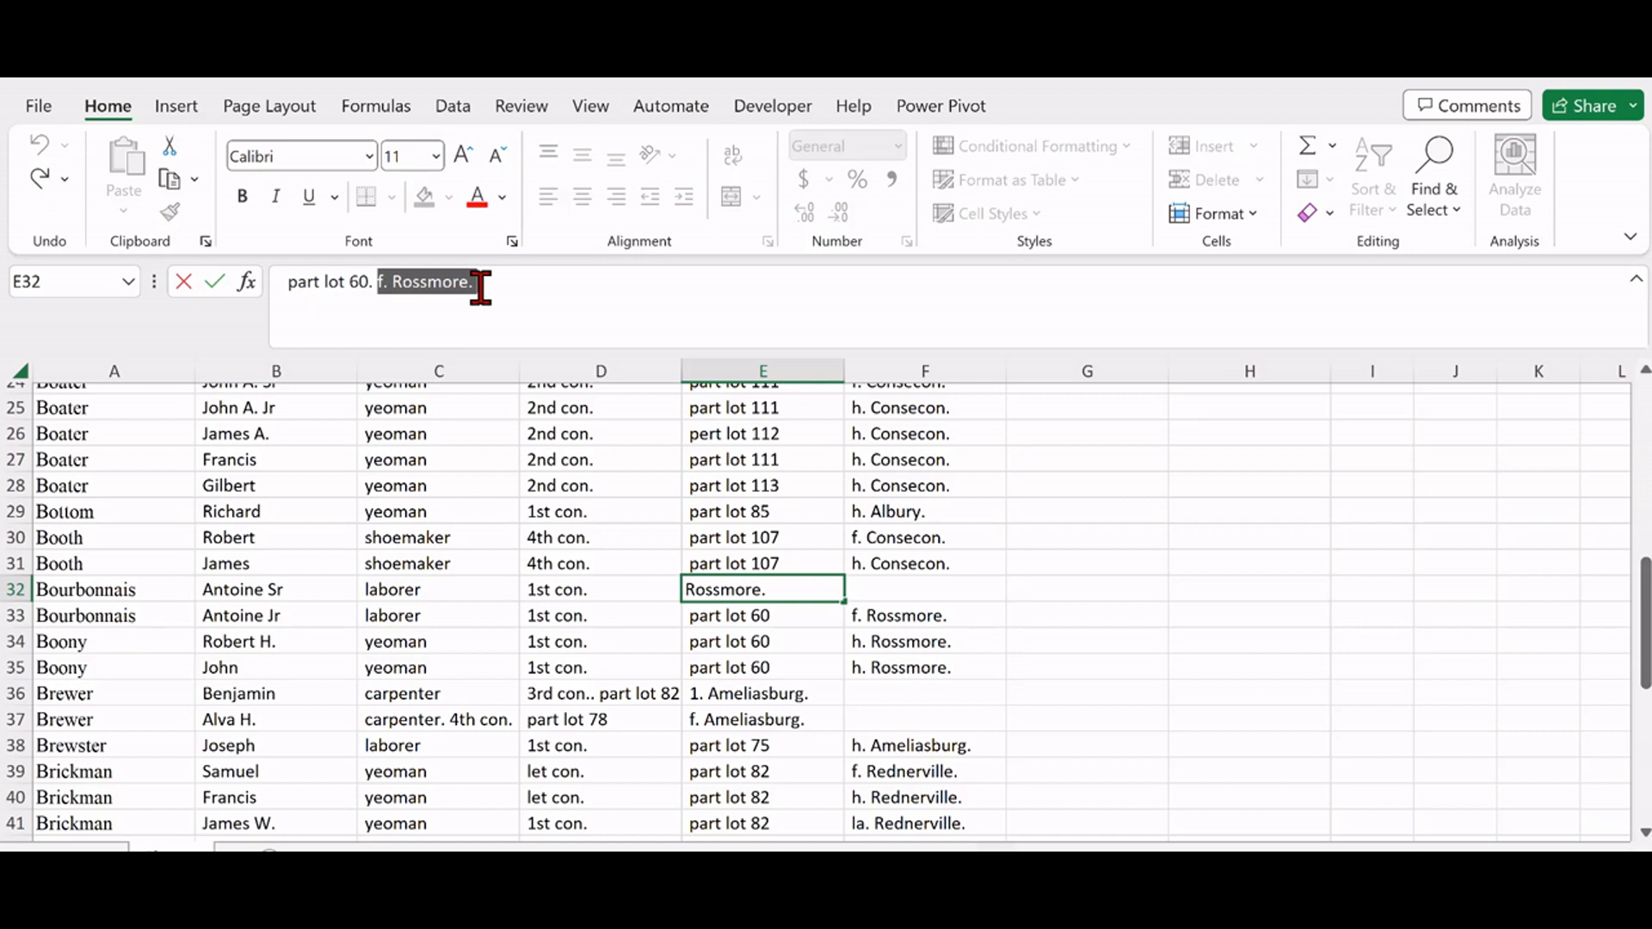
key(BackSpace)
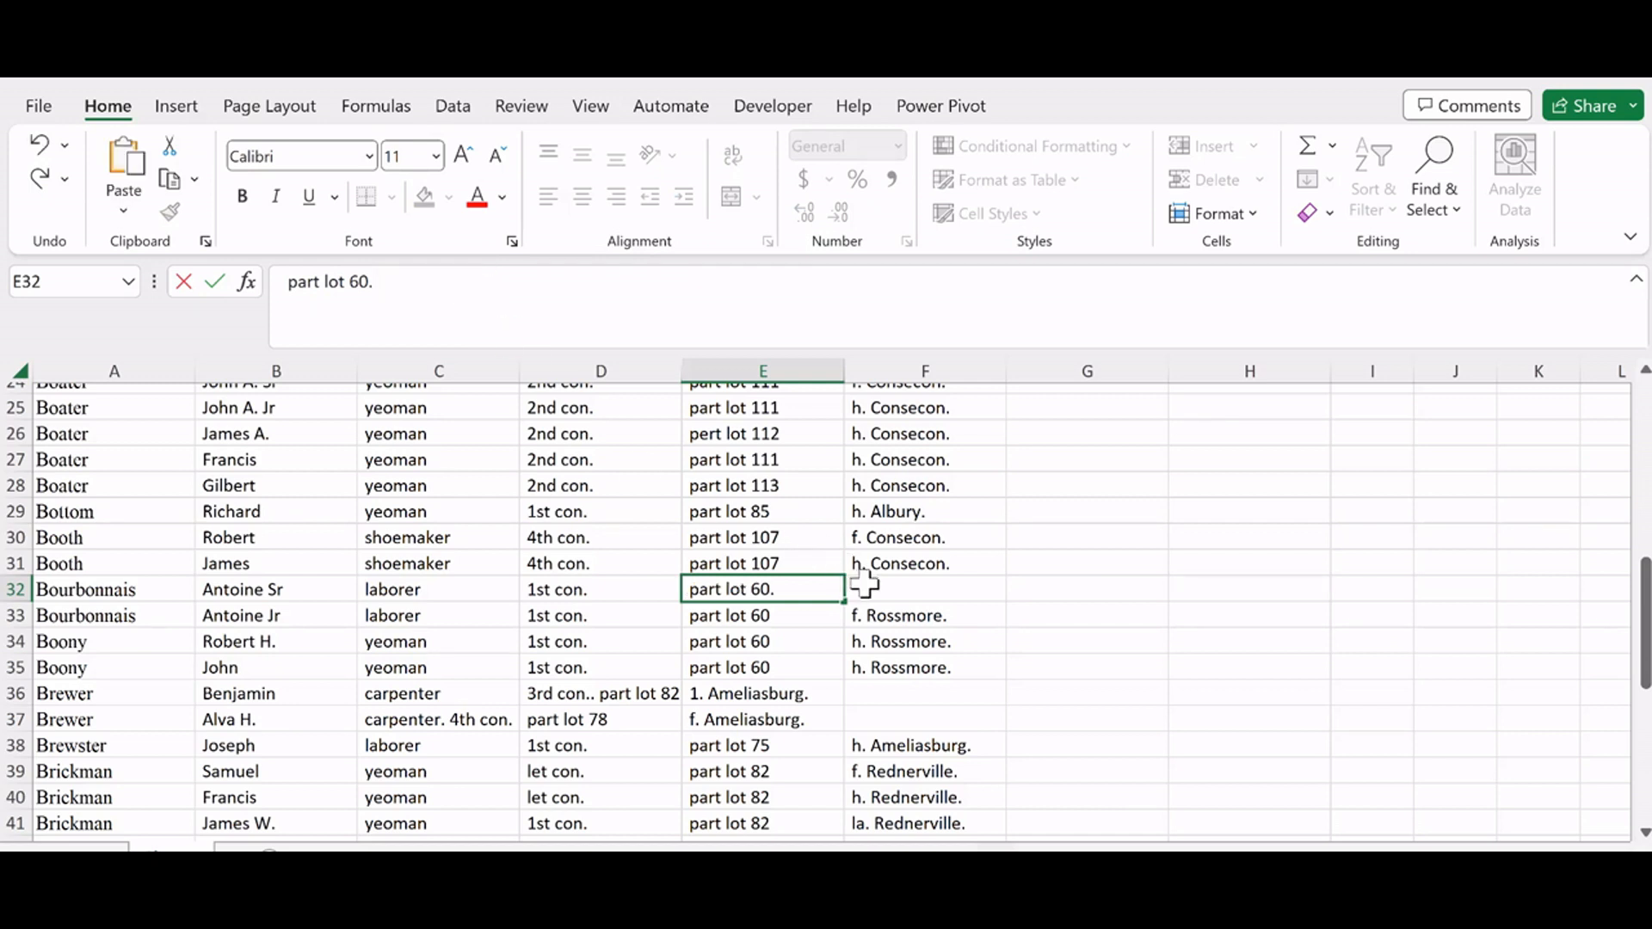
click(865, 585)
key(ctrl+v)
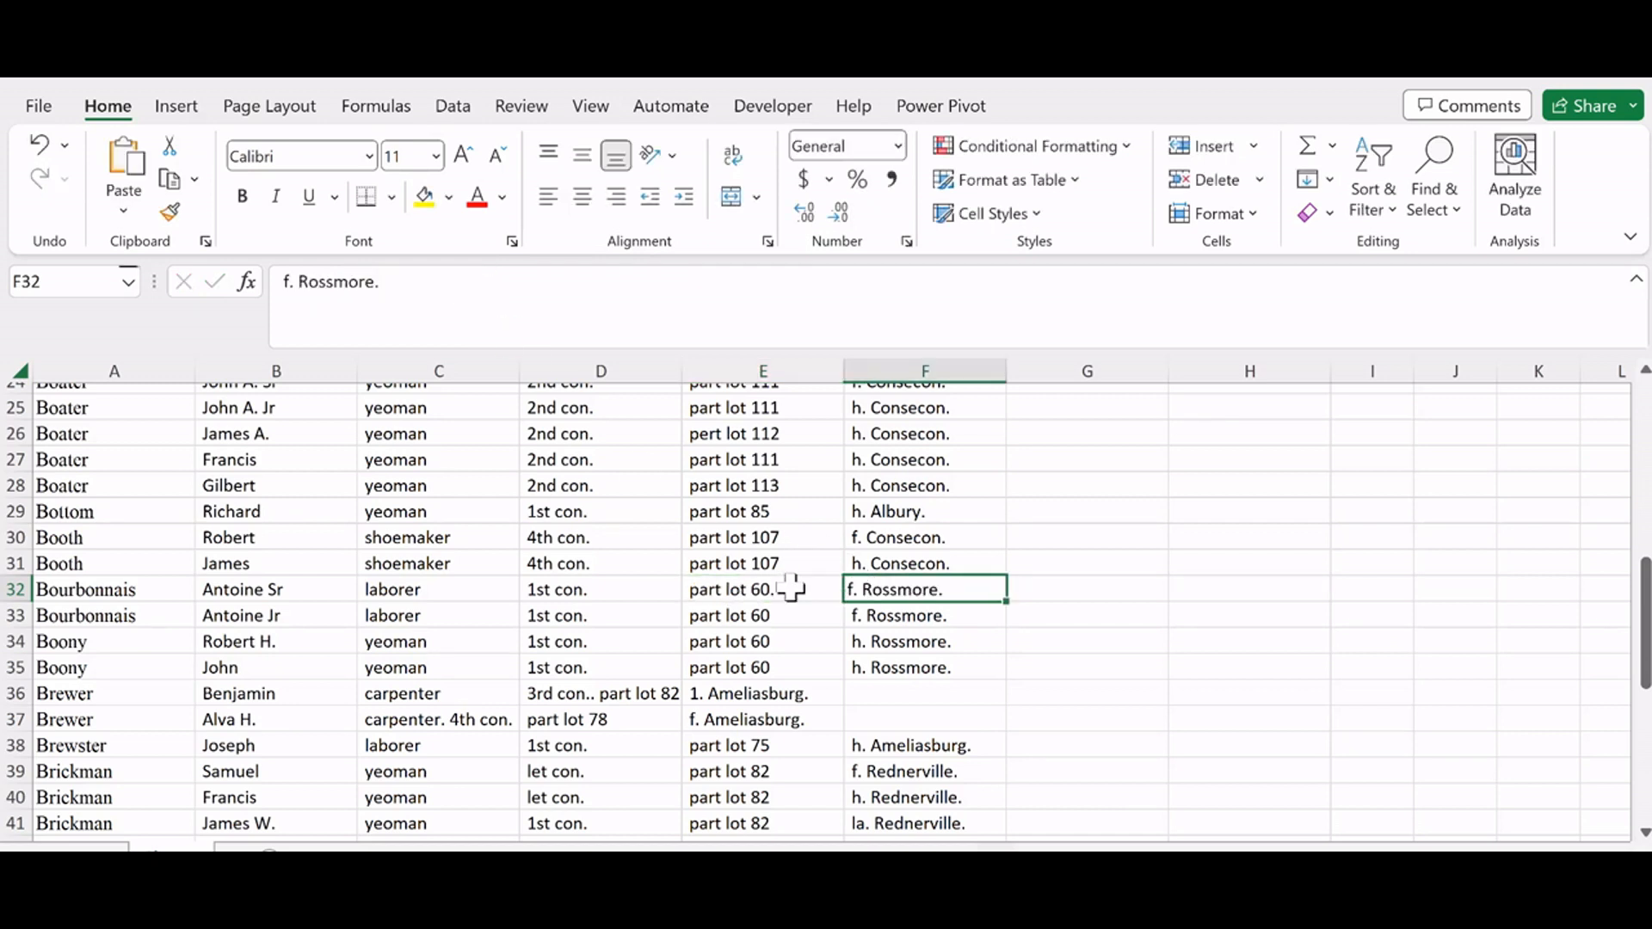
click(1157, 714)
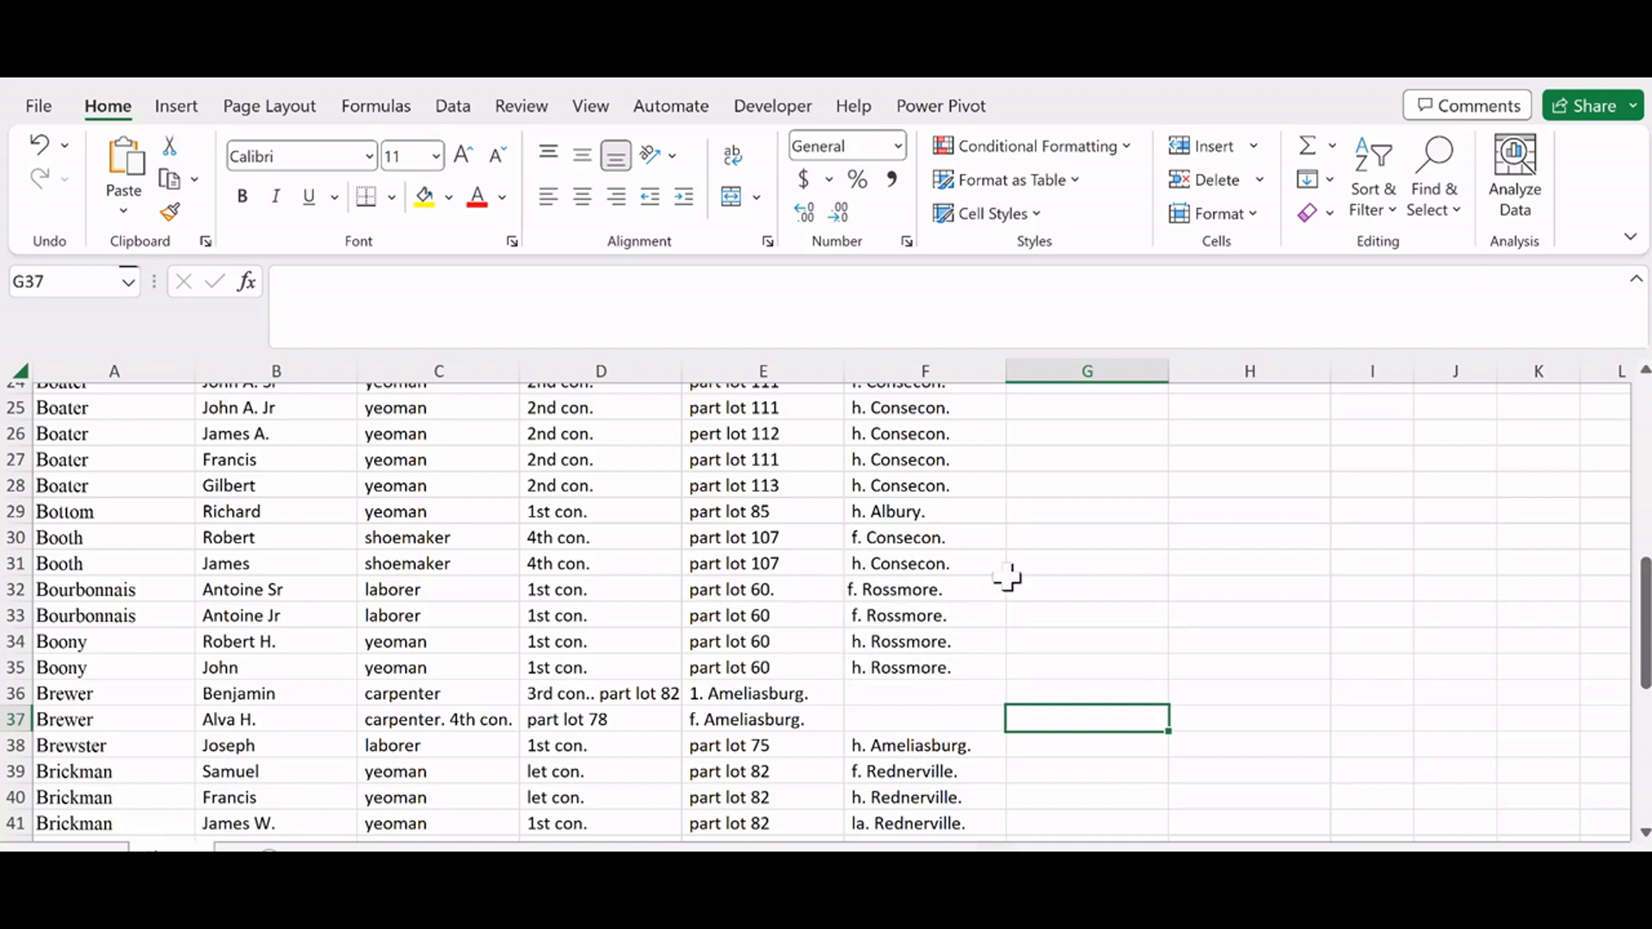
Step: Move the two Ameliasburg entries from E36:E37 to F36:F37
scroll(1032, 575, down, 1)
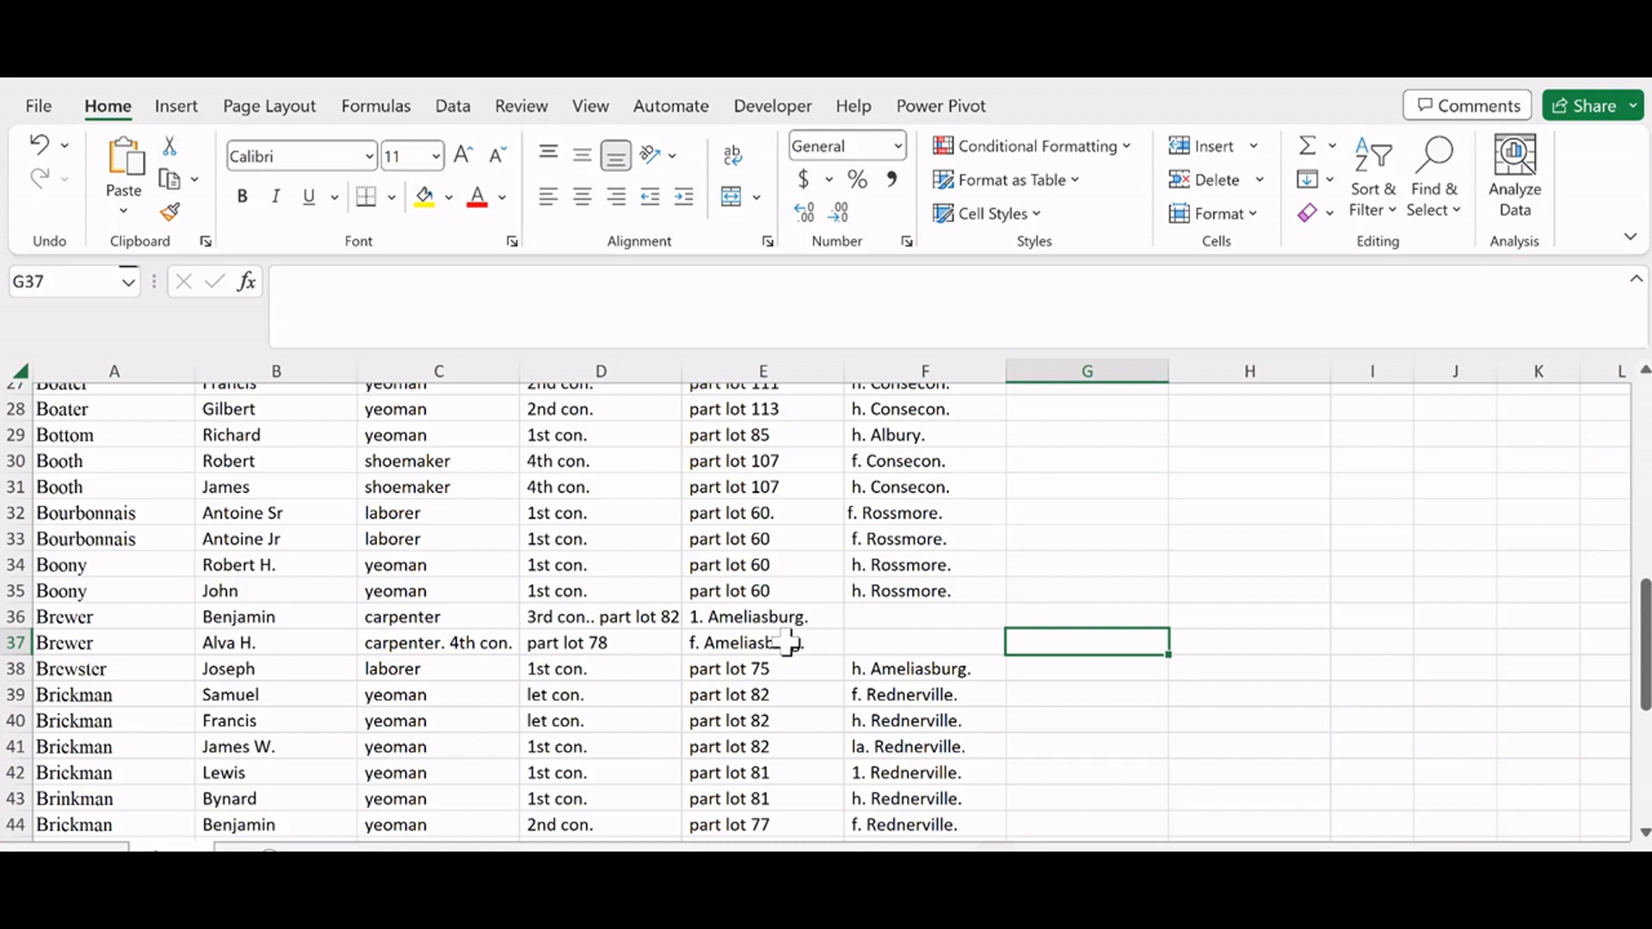
drag(747, 618, 751, 637)
key(ctrl+c)
click(888, 623)
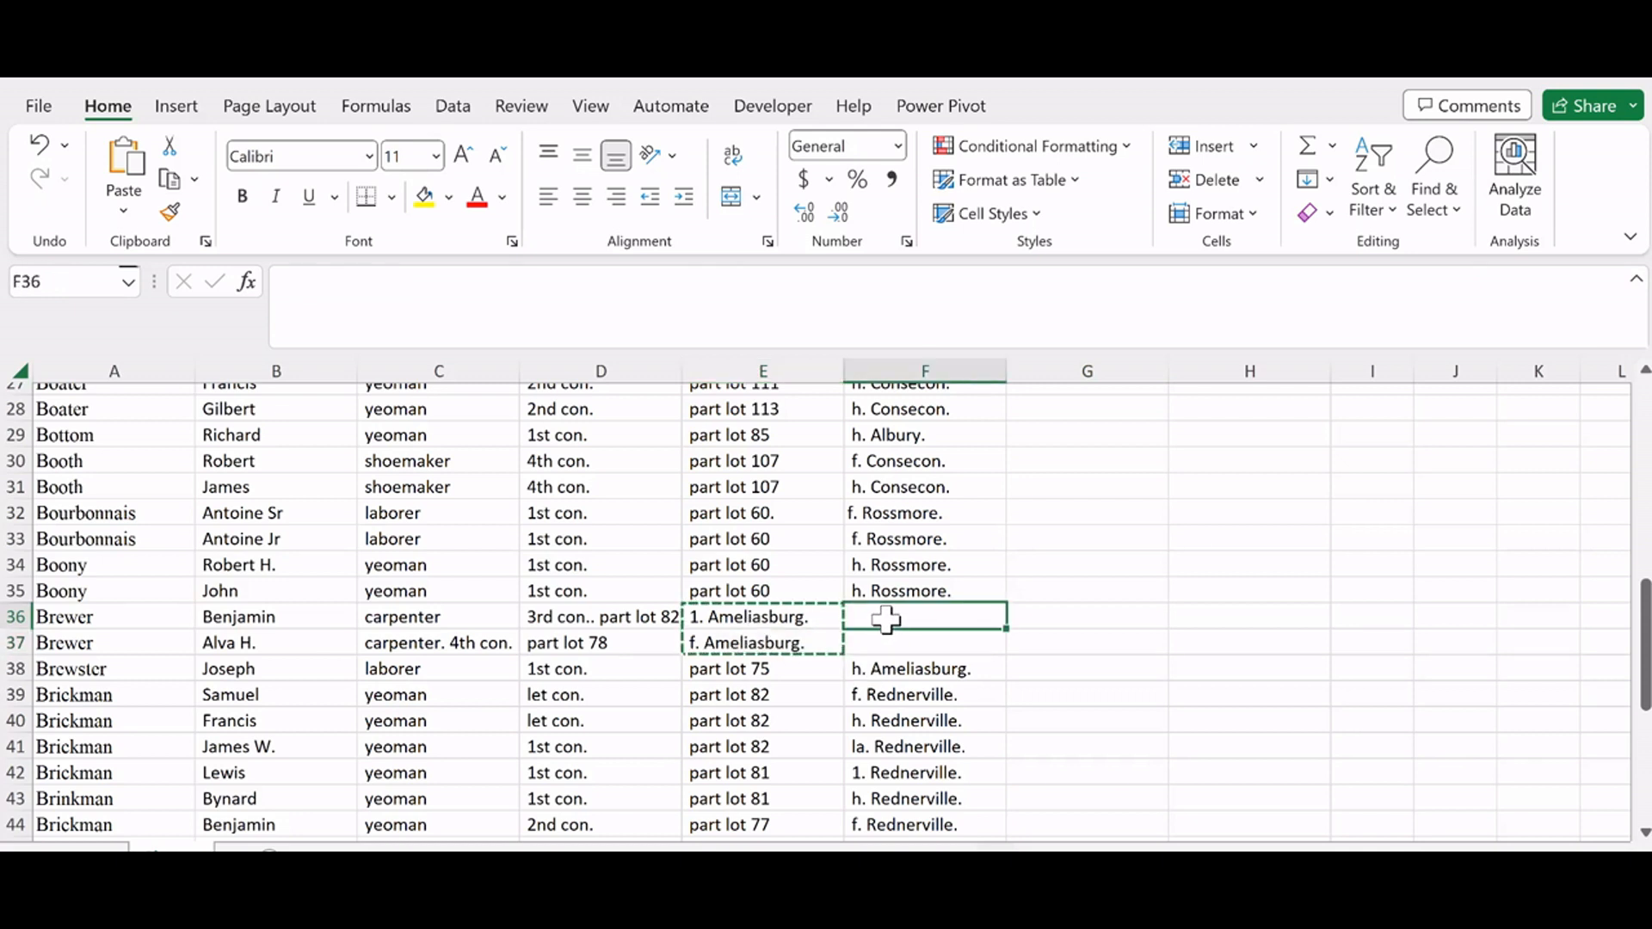
key(ctrl+v)
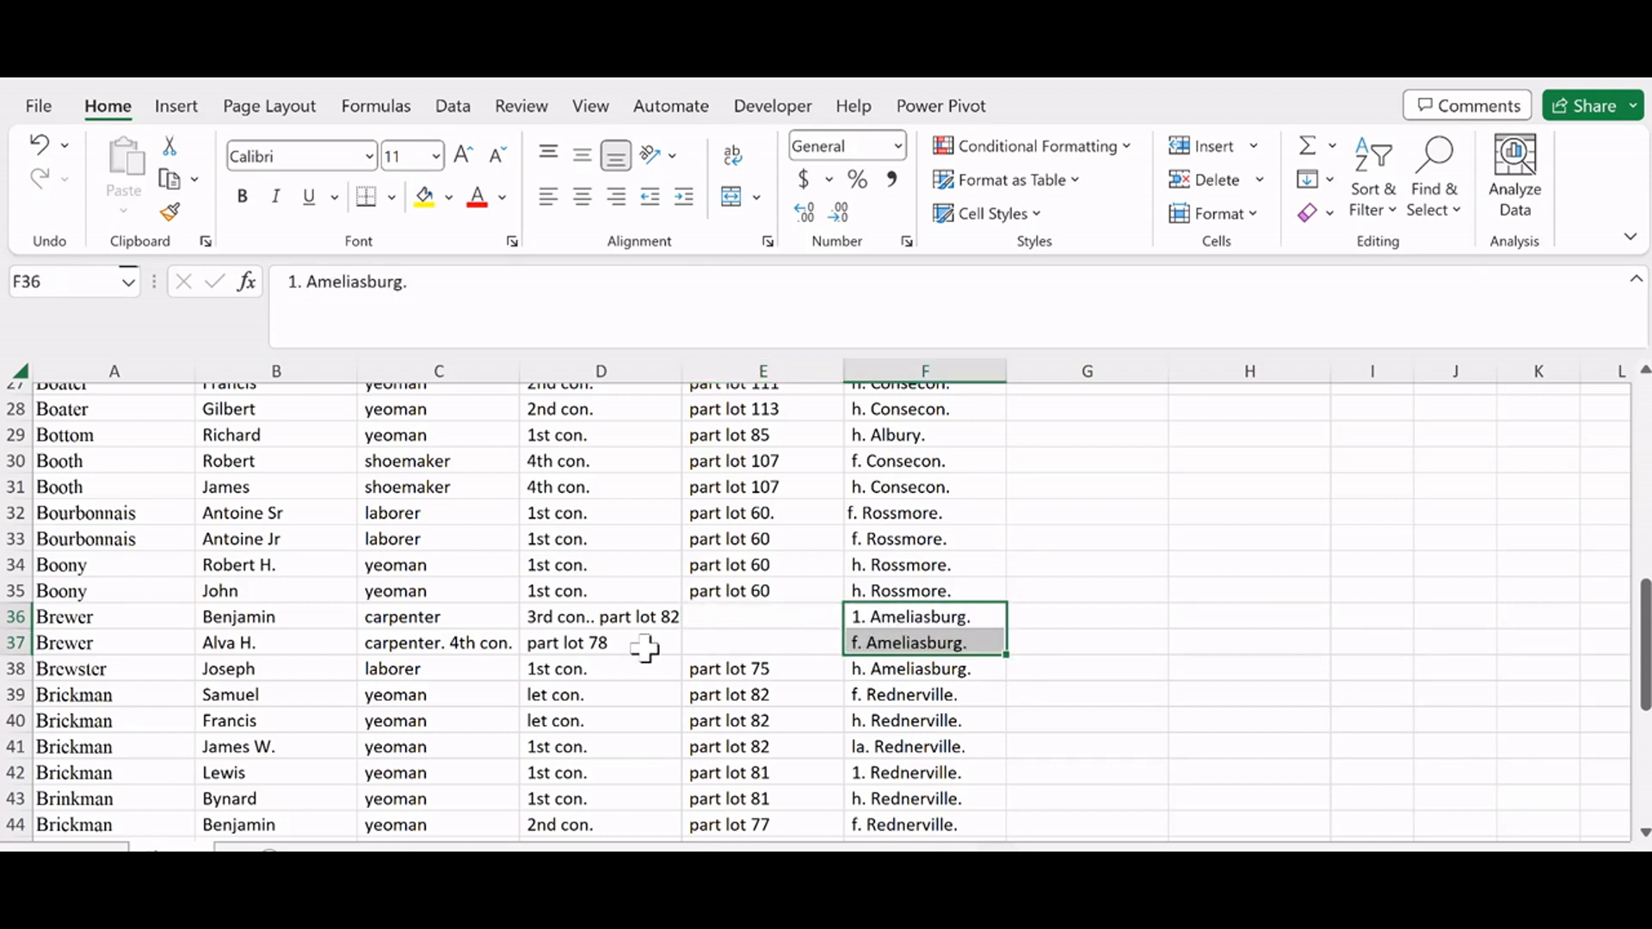
Step: Move the "part lot 78" entry from cell D37 to E37
click(568, 644)
key(ctrl+c)
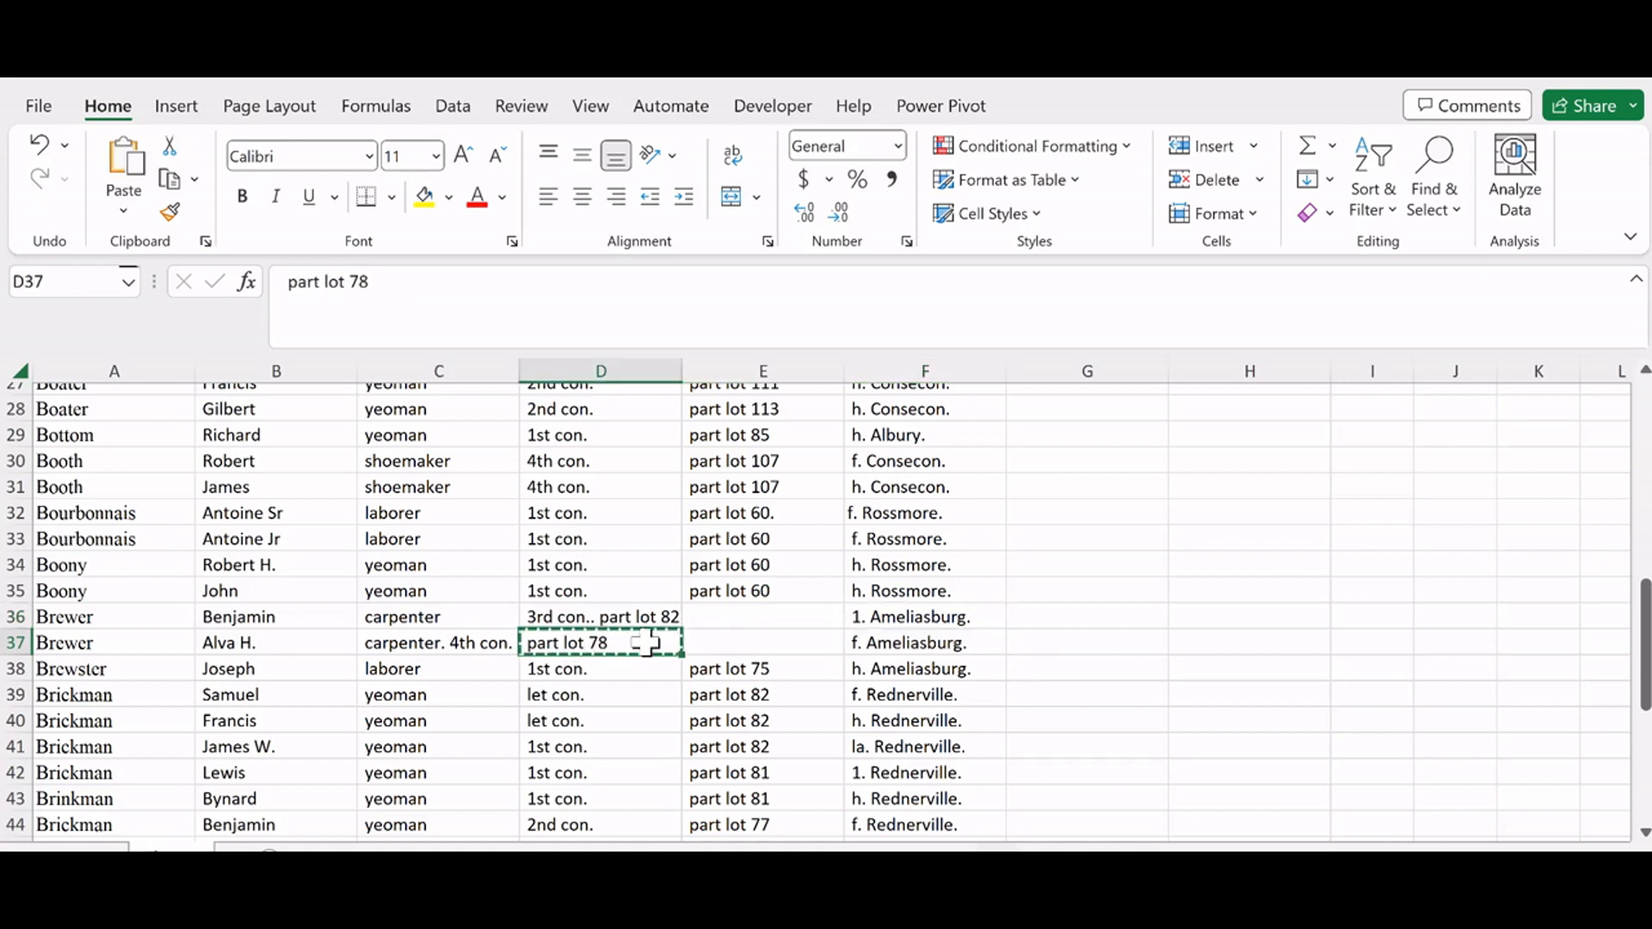
click(707, 639)
key(ctrl+v)
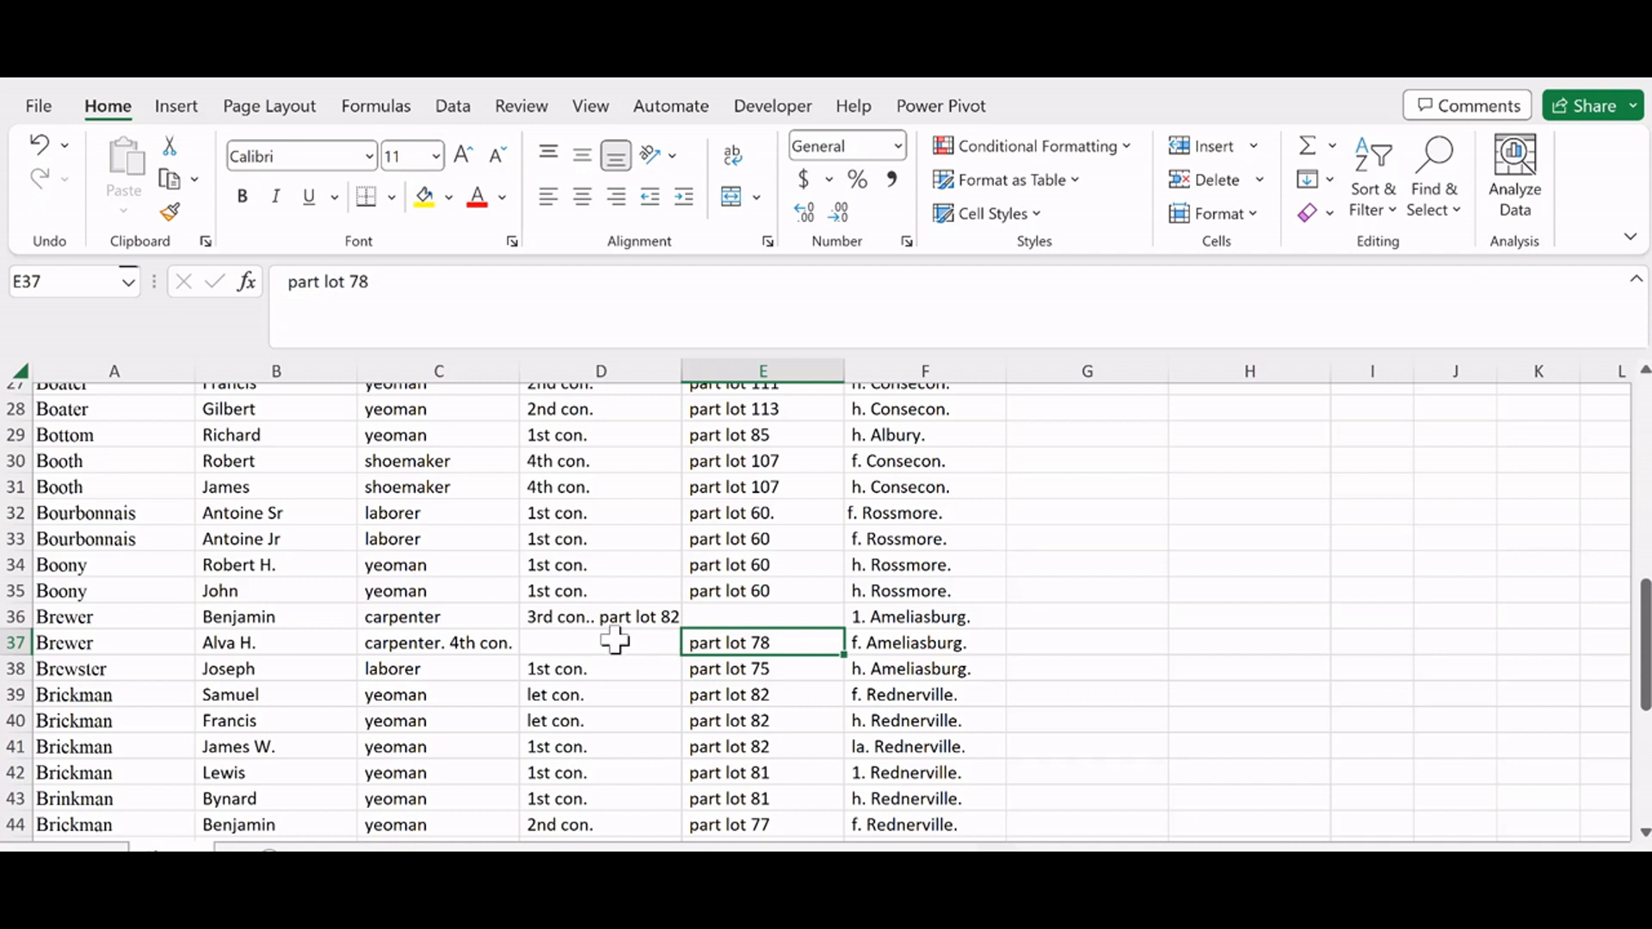
Step: Move the "part lot 82" text from cell D36 to E36 and remove the extra period so D36 reads "3rd con."
click(598, 620)
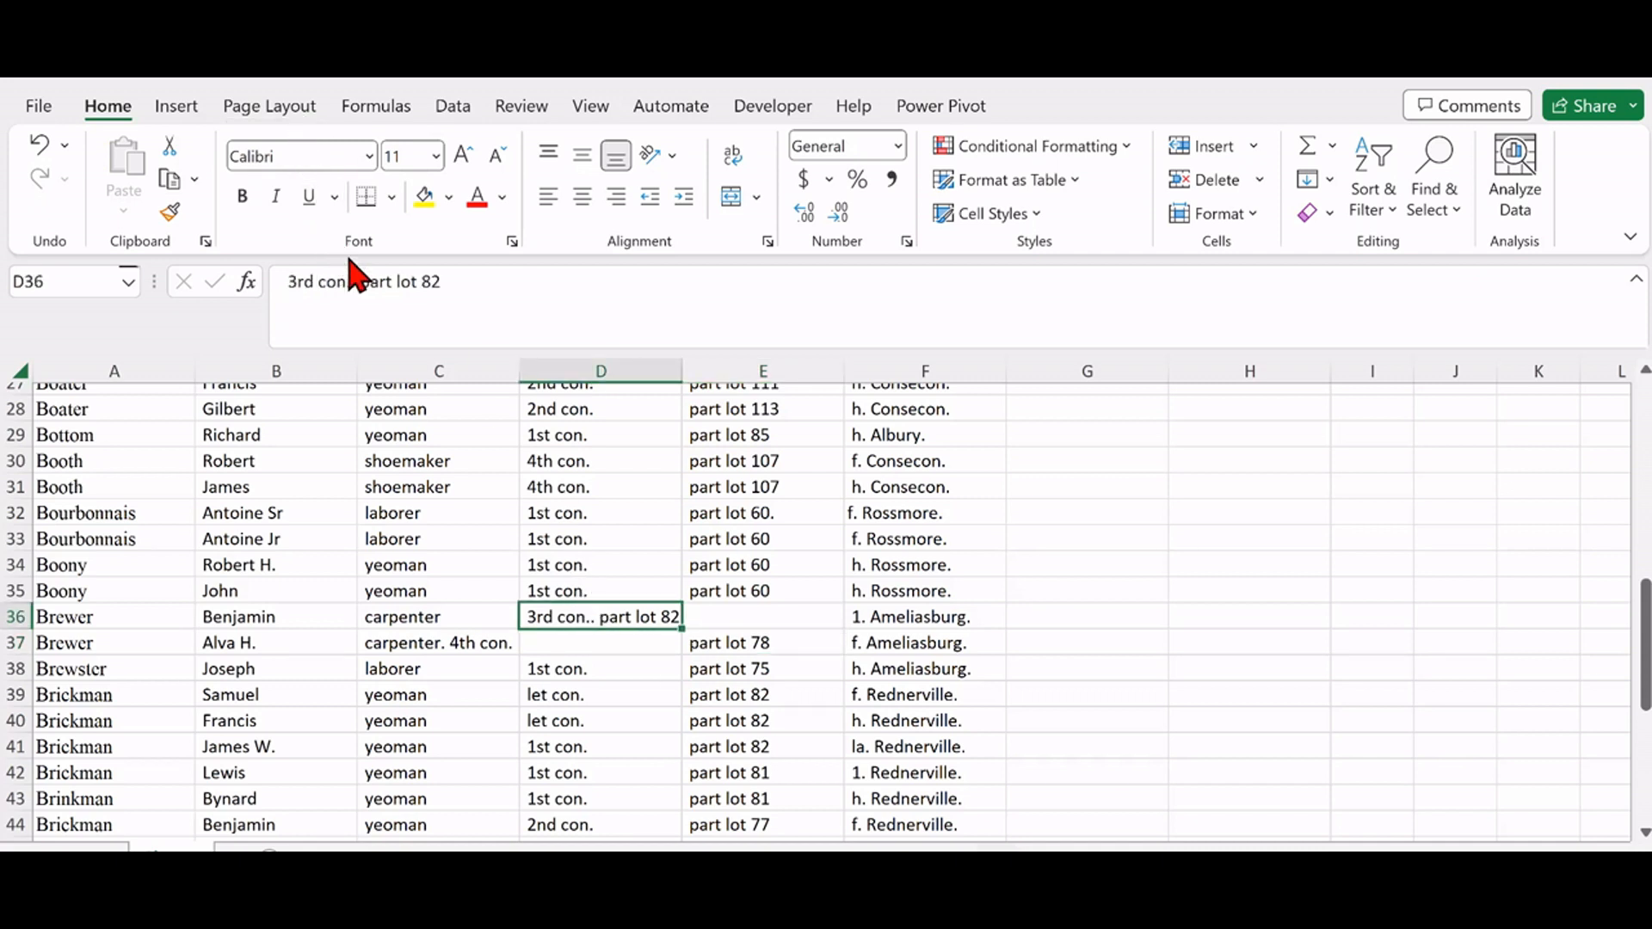
drag(361, 276, 461, 276)
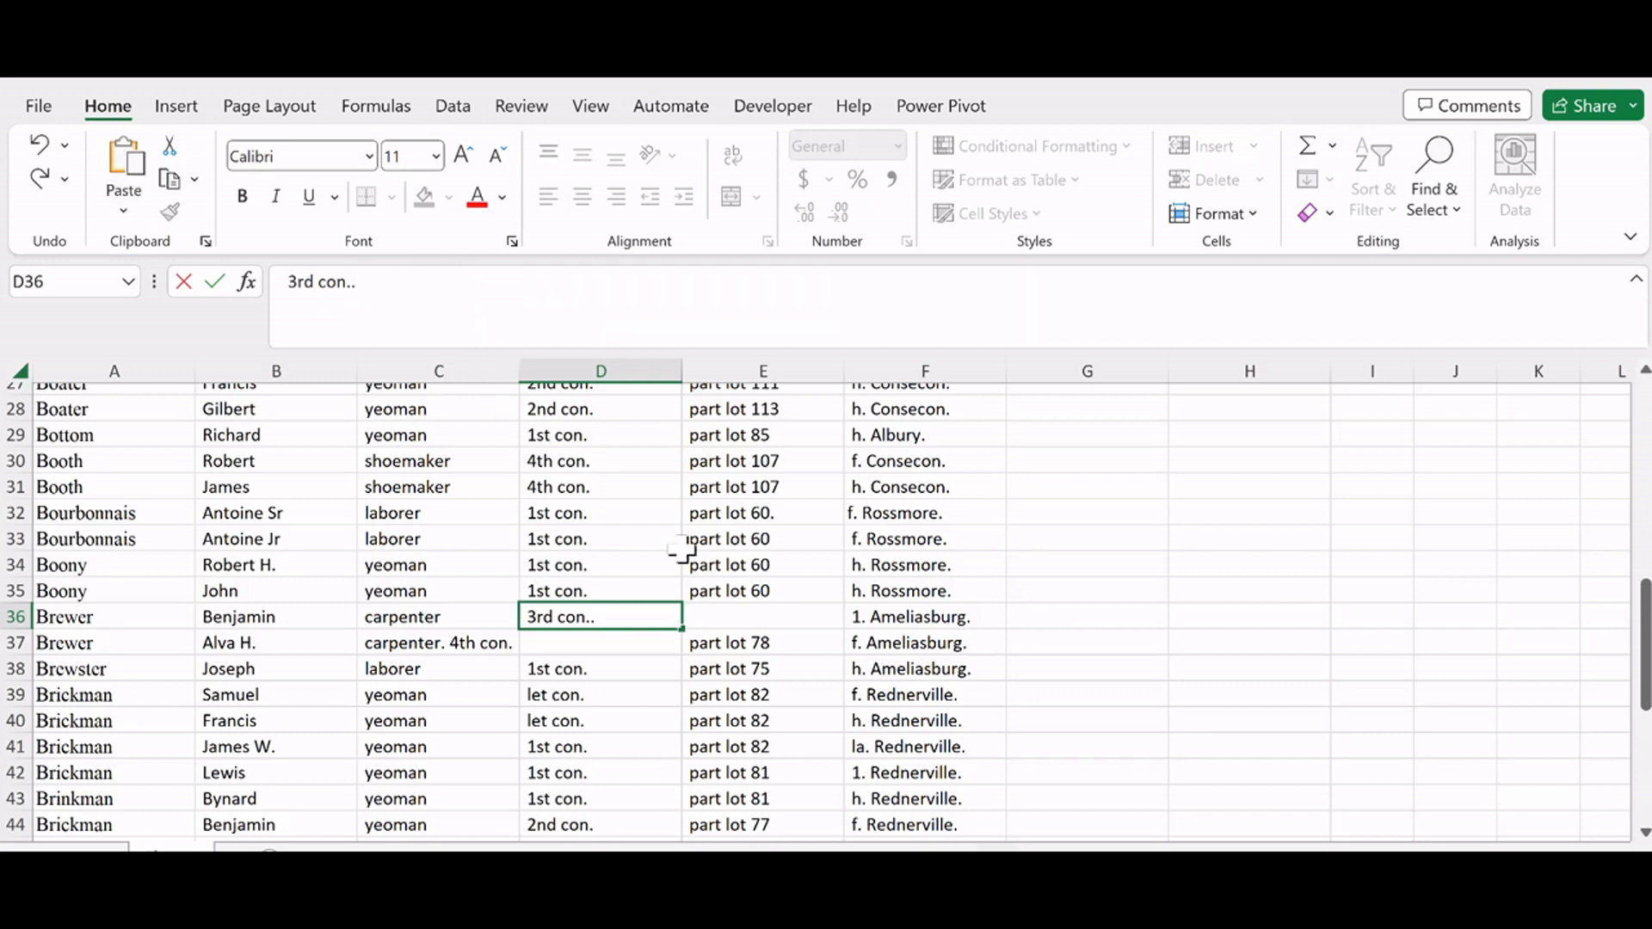
click(719, 617)
key(ctrl+v)
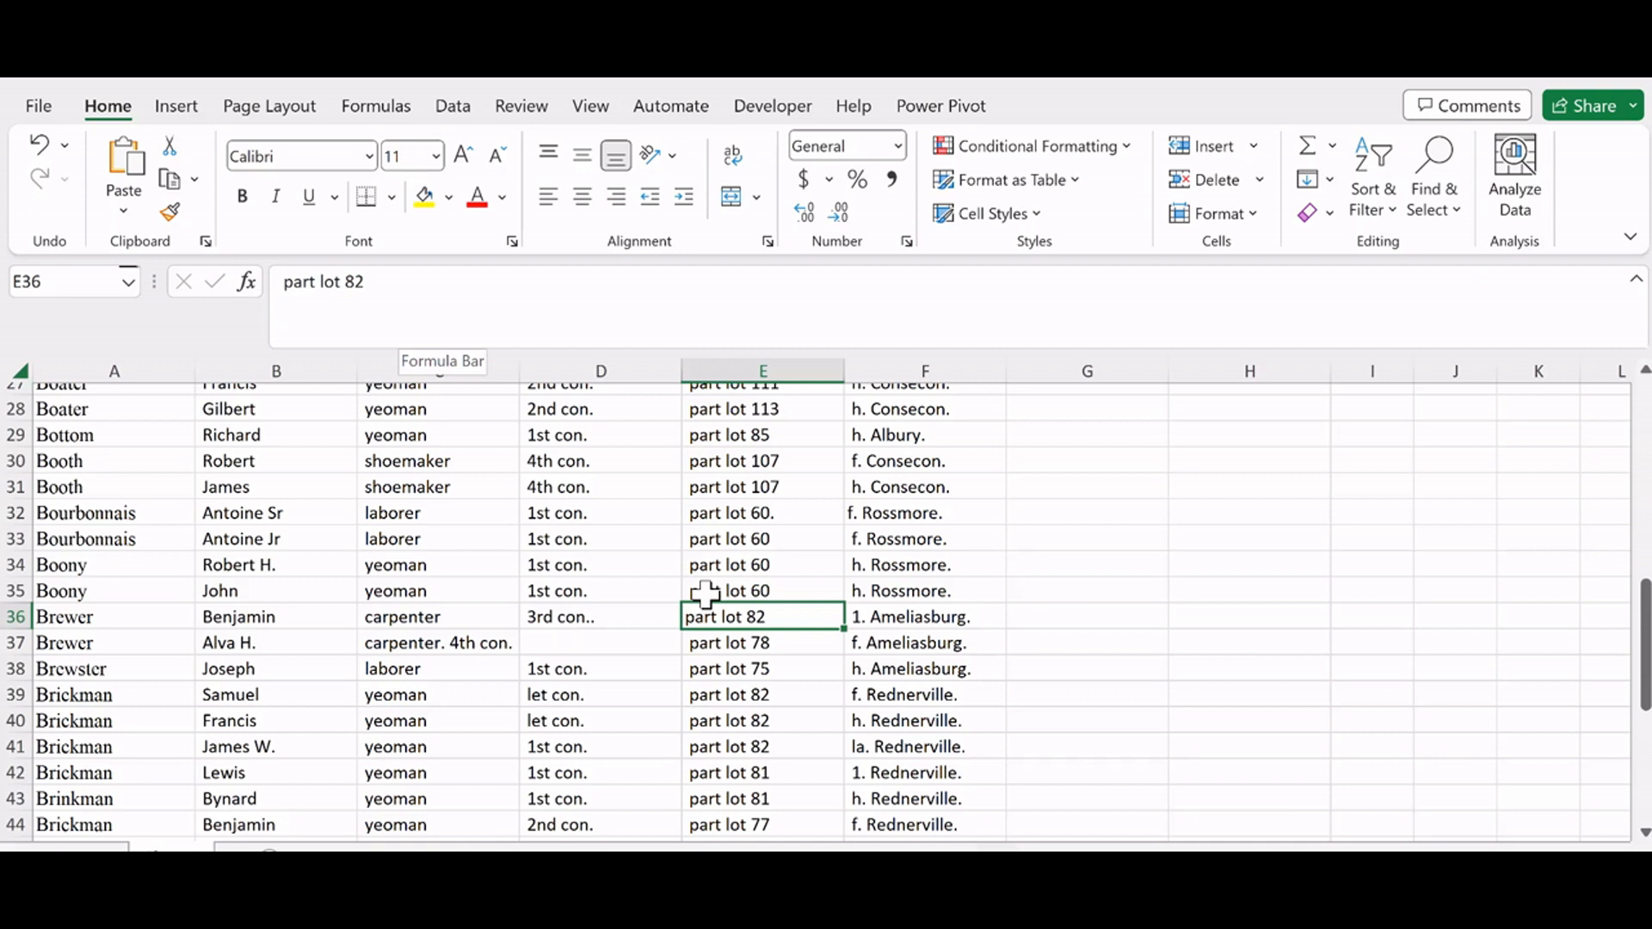
click(641, 617)
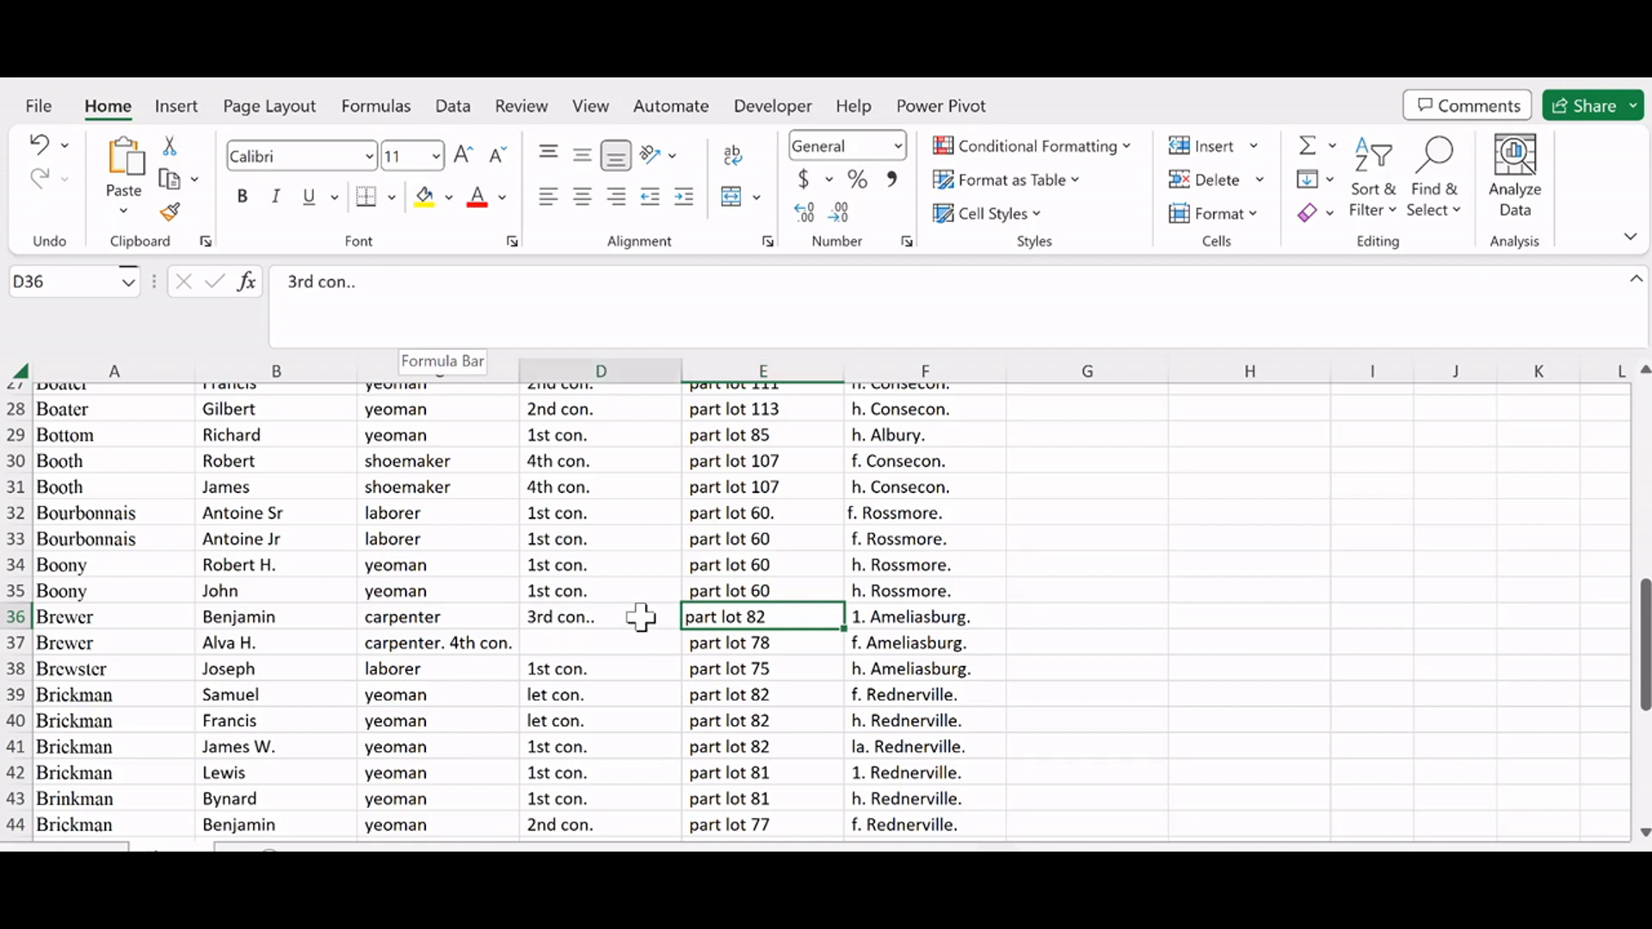
click(400, 300)
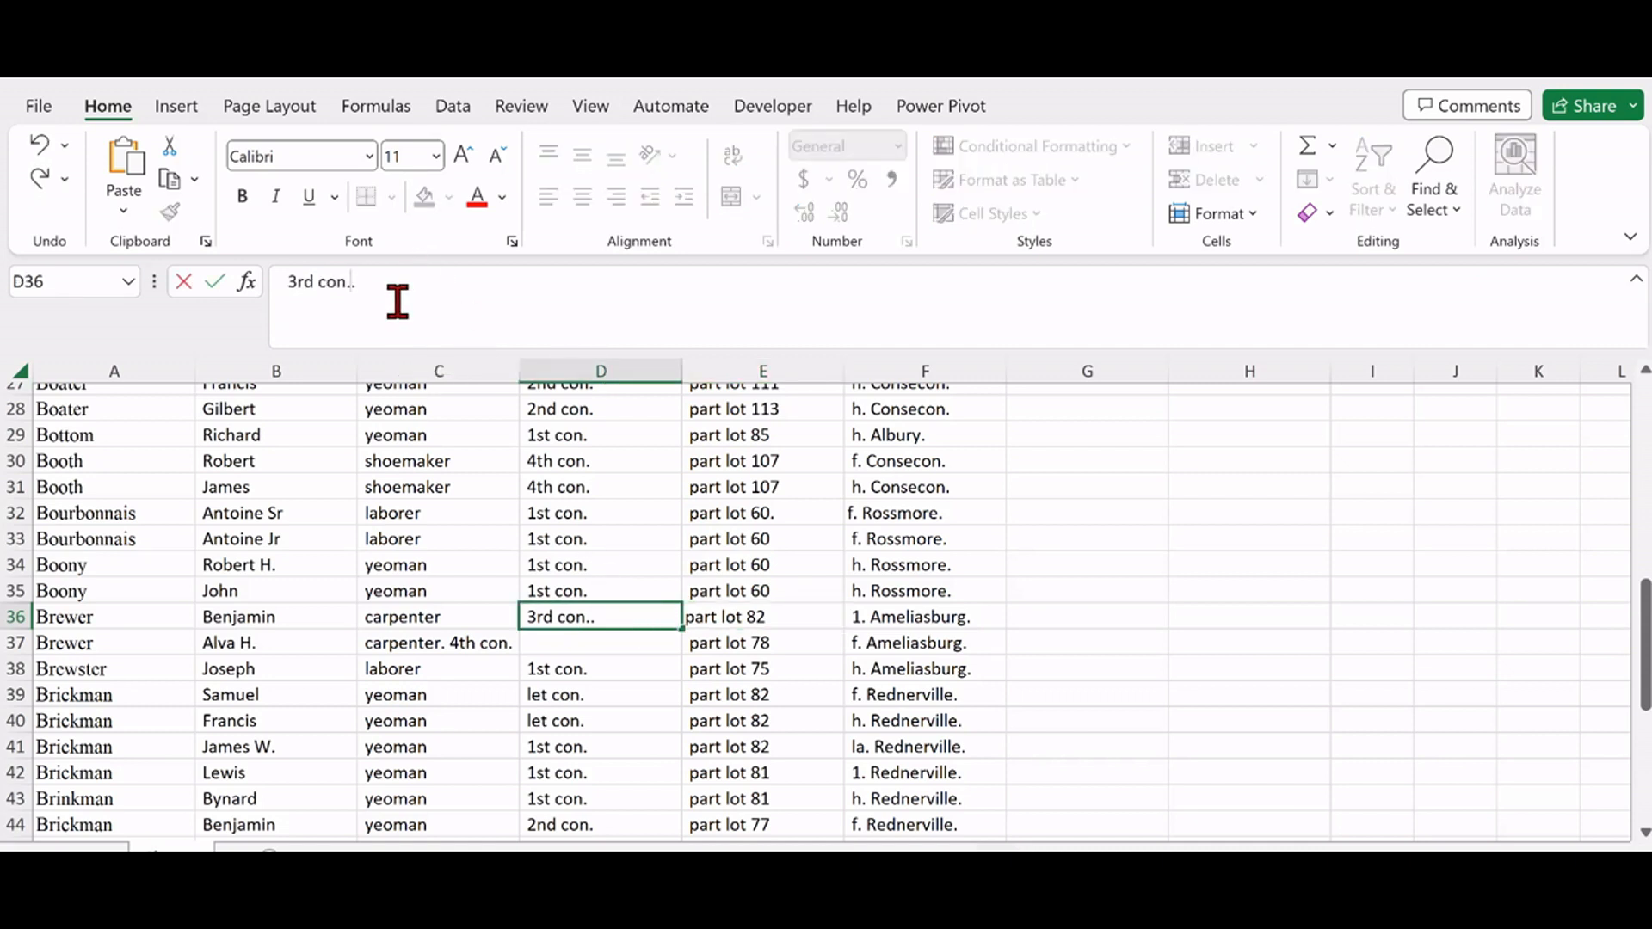
Step: Cut the "4th con." text out of cell C37 and place it in D37, leaving "carpenter." in C37
click(433, 641)
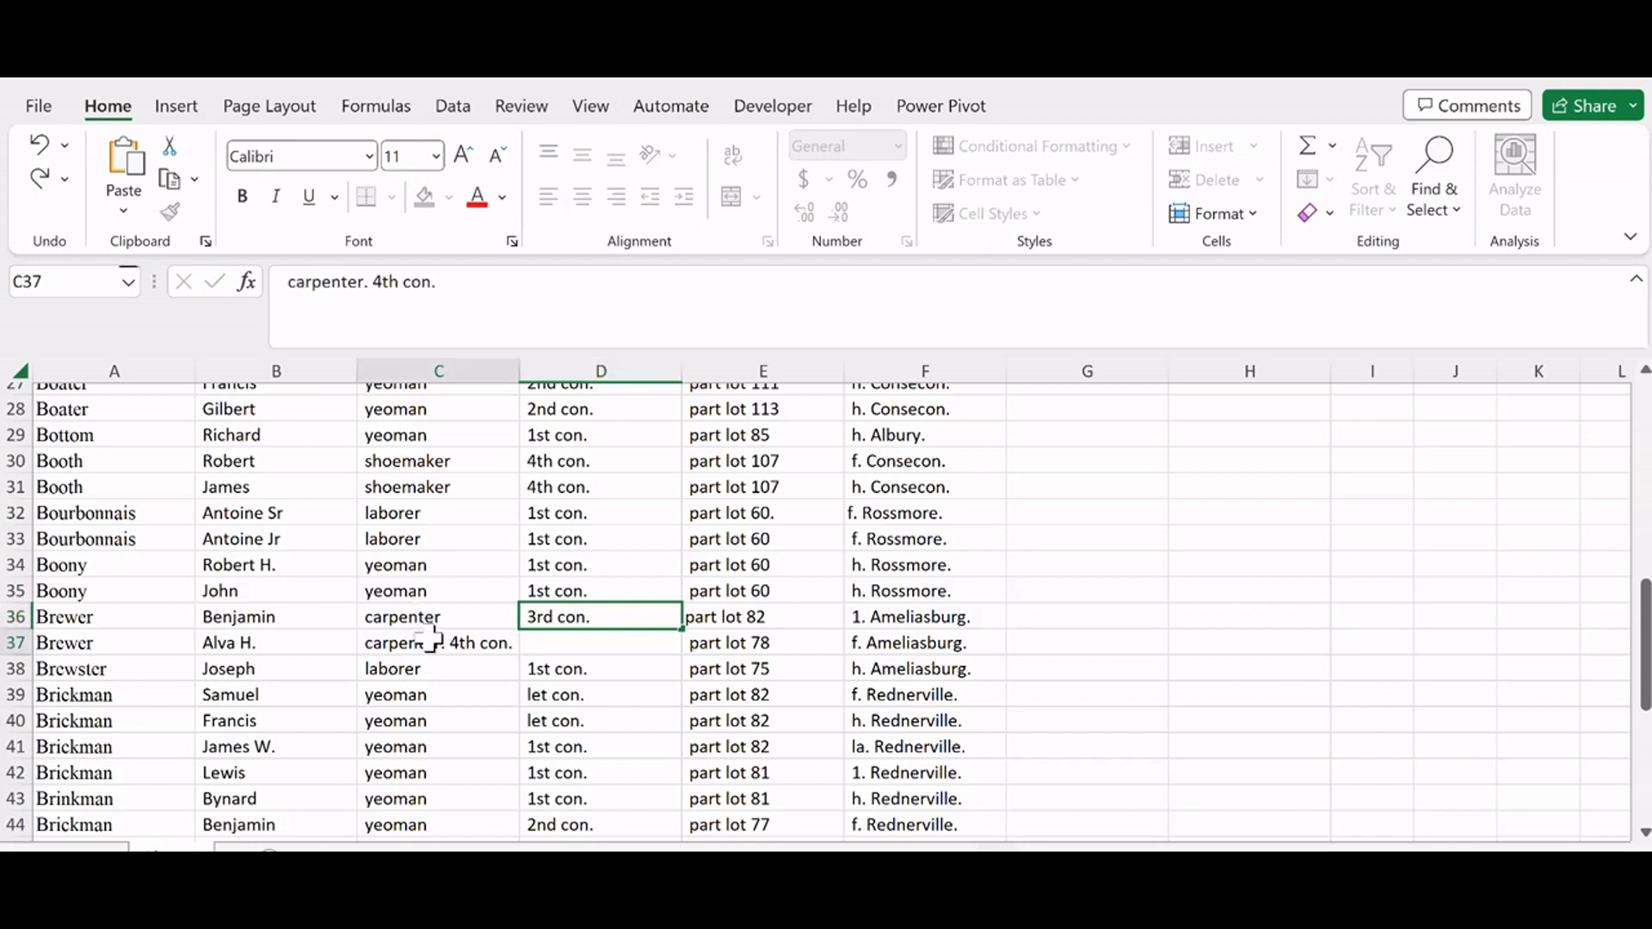
drag(369, 281, 483, 296)
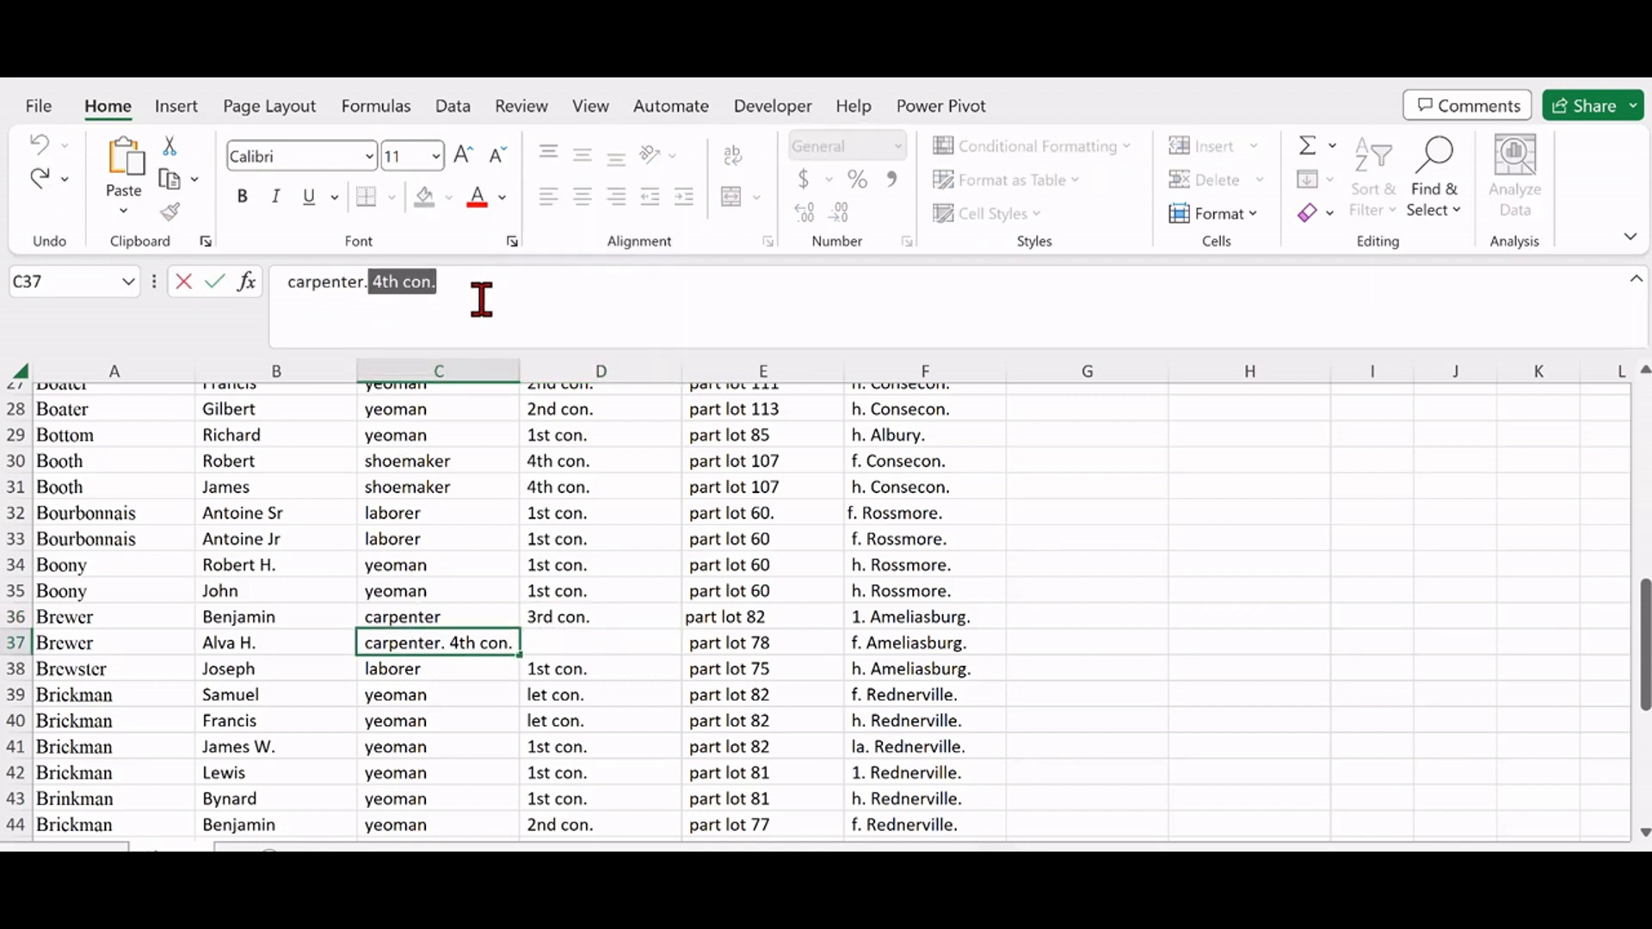
key(ctrl+x)
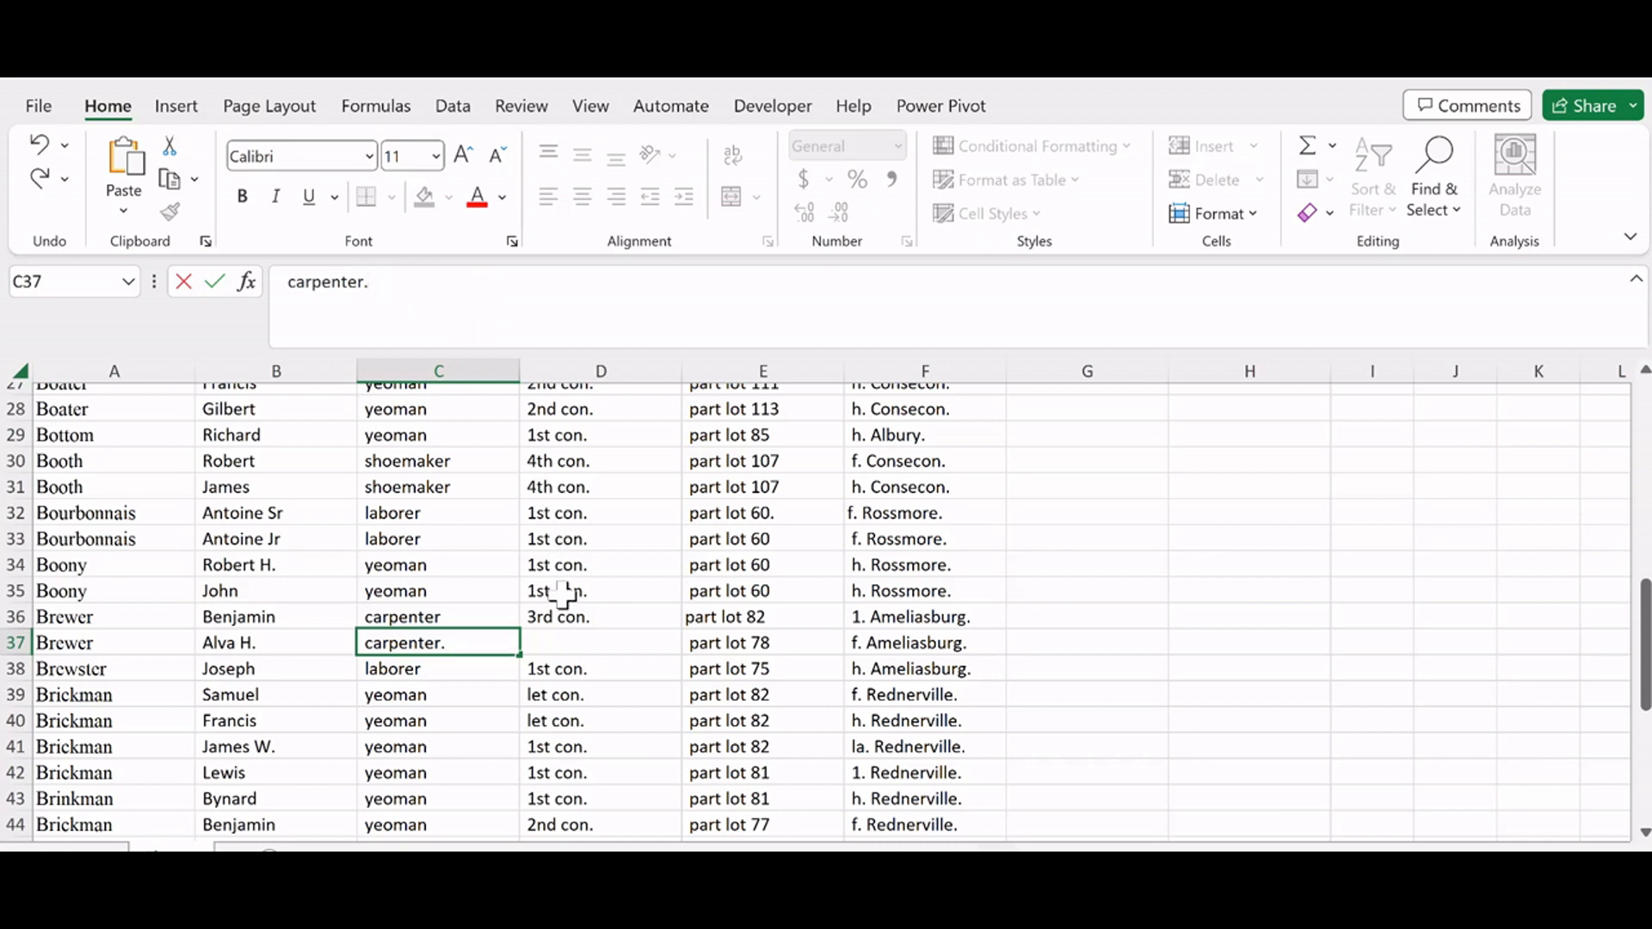
click(563, 643)
key(ctrl+v)
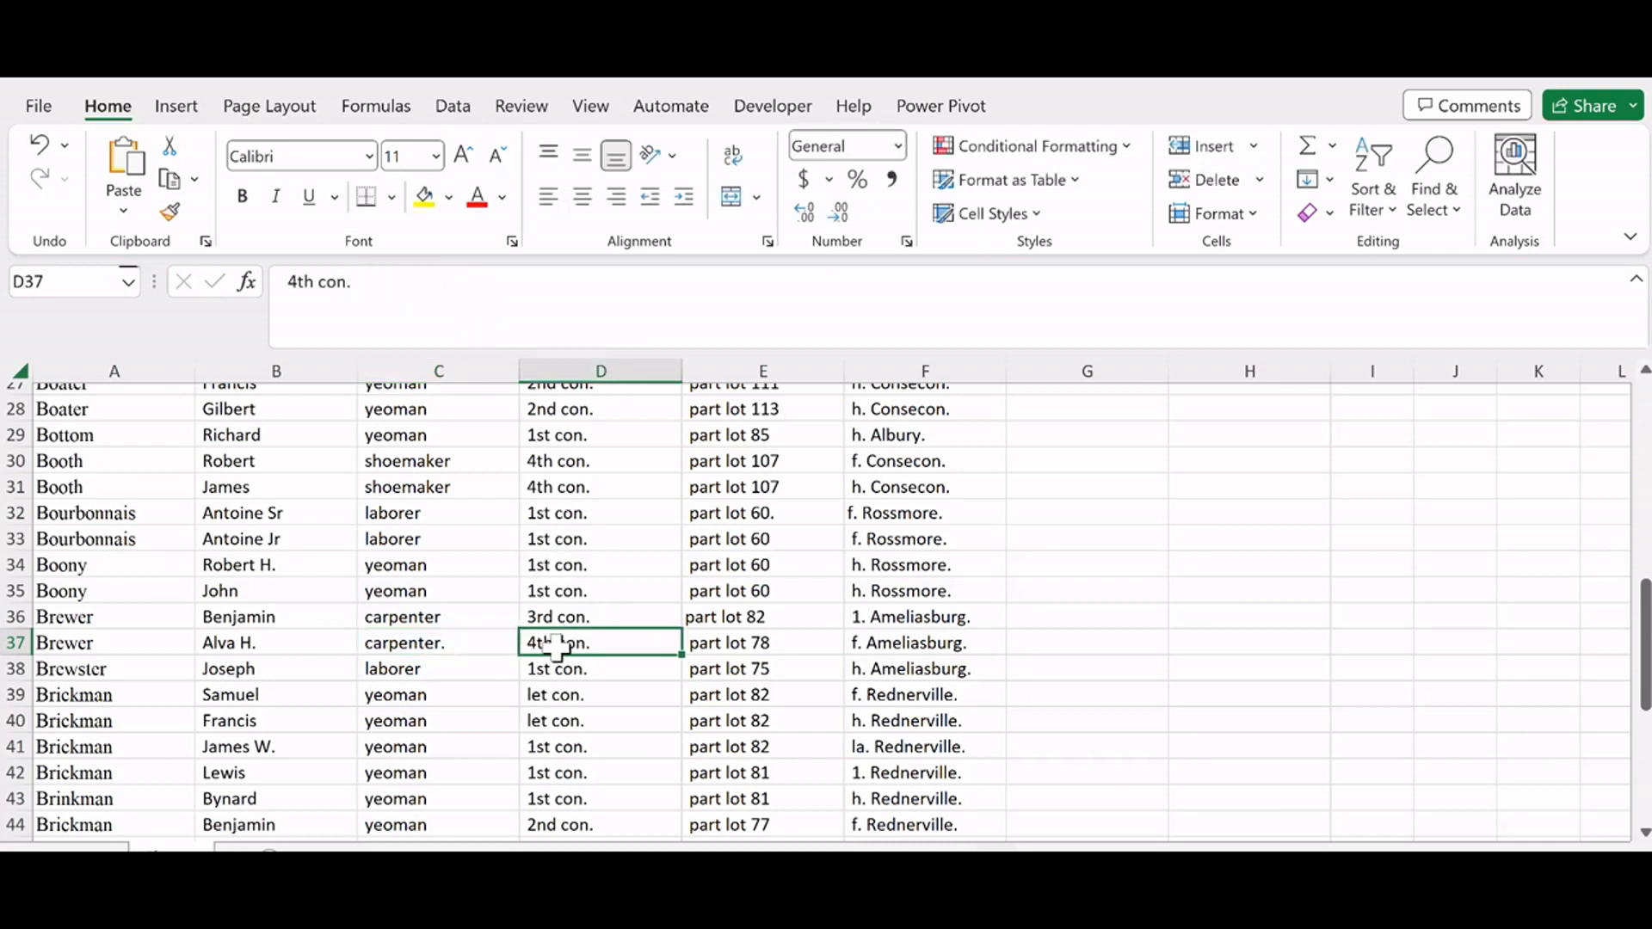
Step: Move the "h. Rednerville." entry from cell E48 to F48
scroll(532, 721, down, 3)
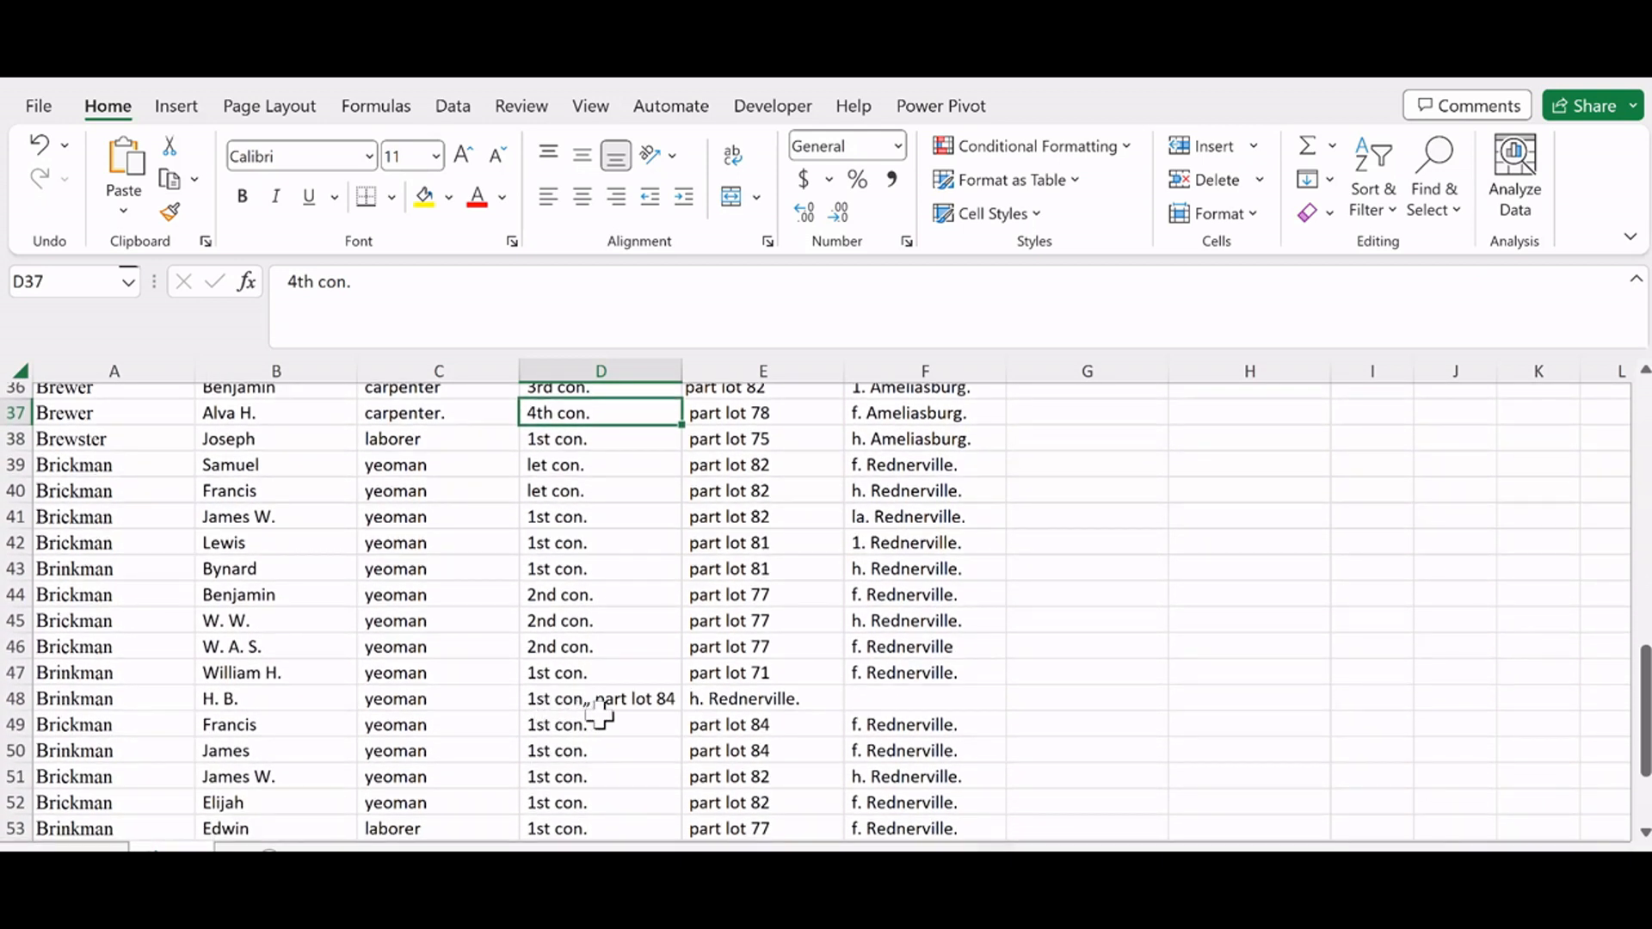
click(732, 702)
key(ctrl+c)
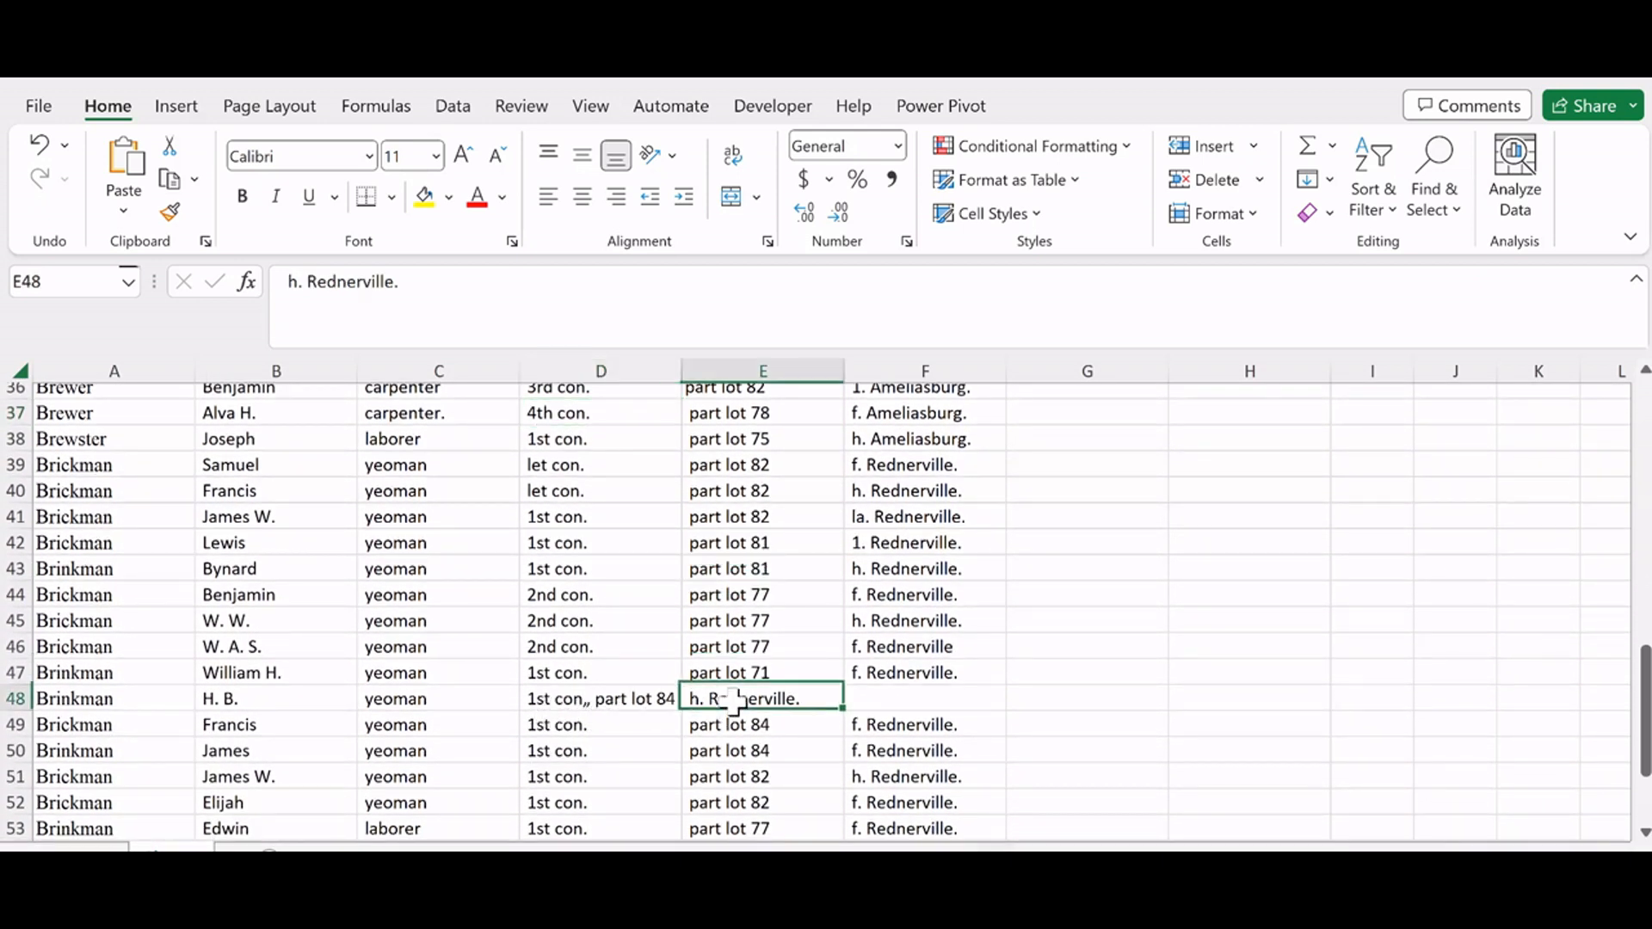
drag(856, 692, 832, 702)
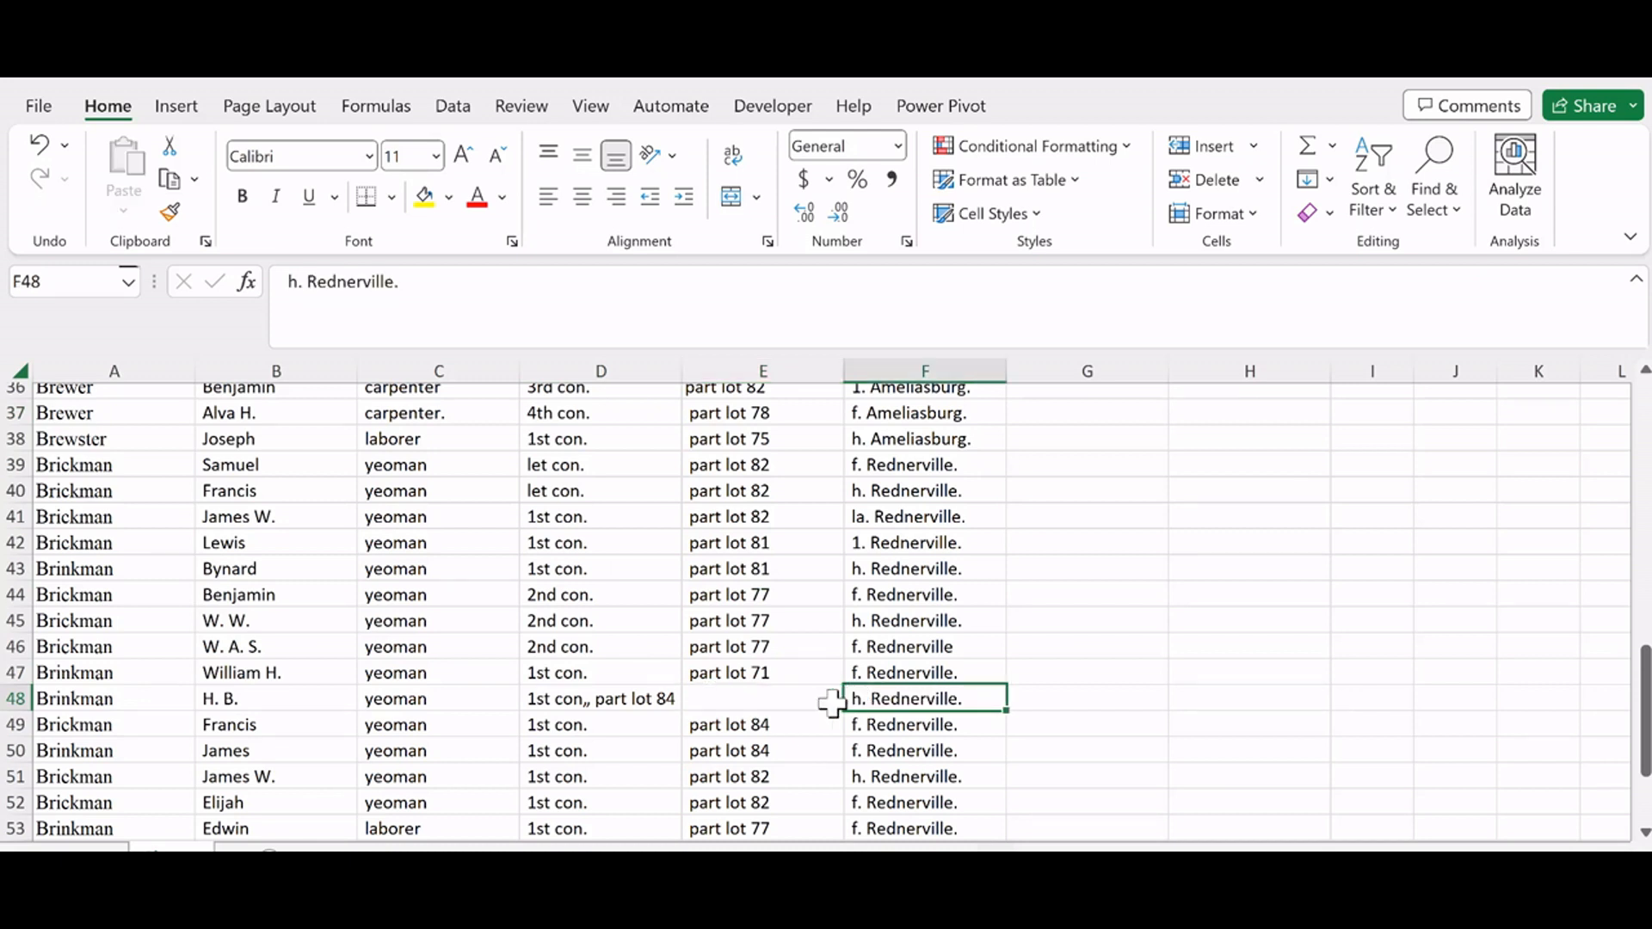
Step: Cut the "part lot 84" text out of cell D48 and place it in E48
click(641, 694)
drag(355, 282, 457, 286)
key(ctrl+x)
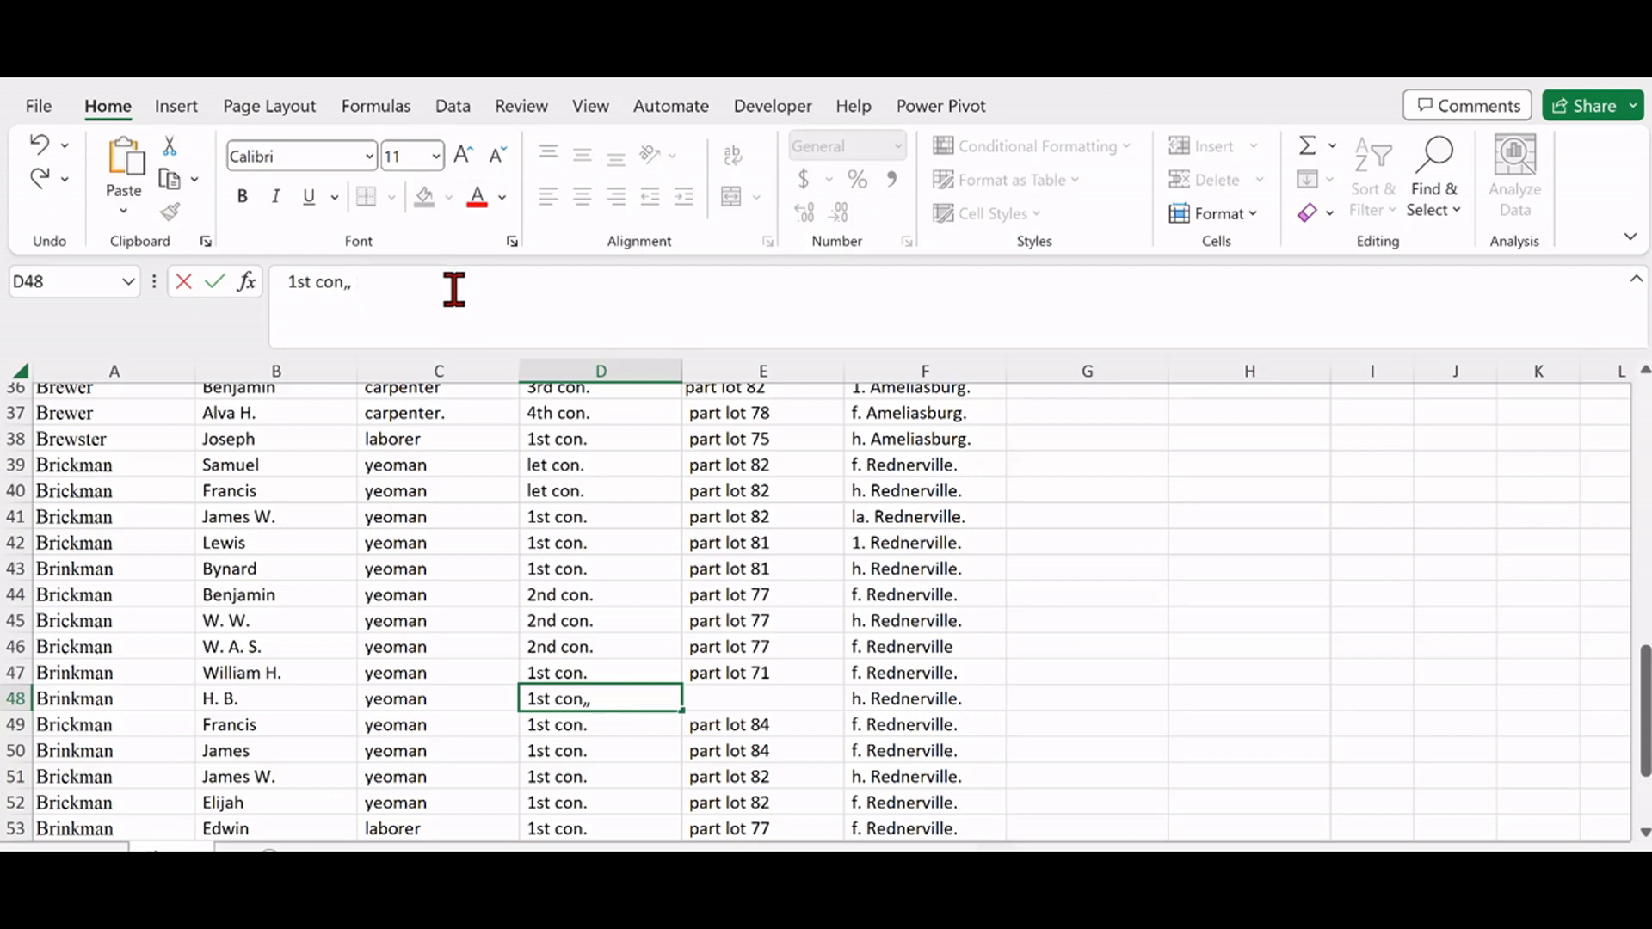
click(729, 695)
key(ctrl+v)
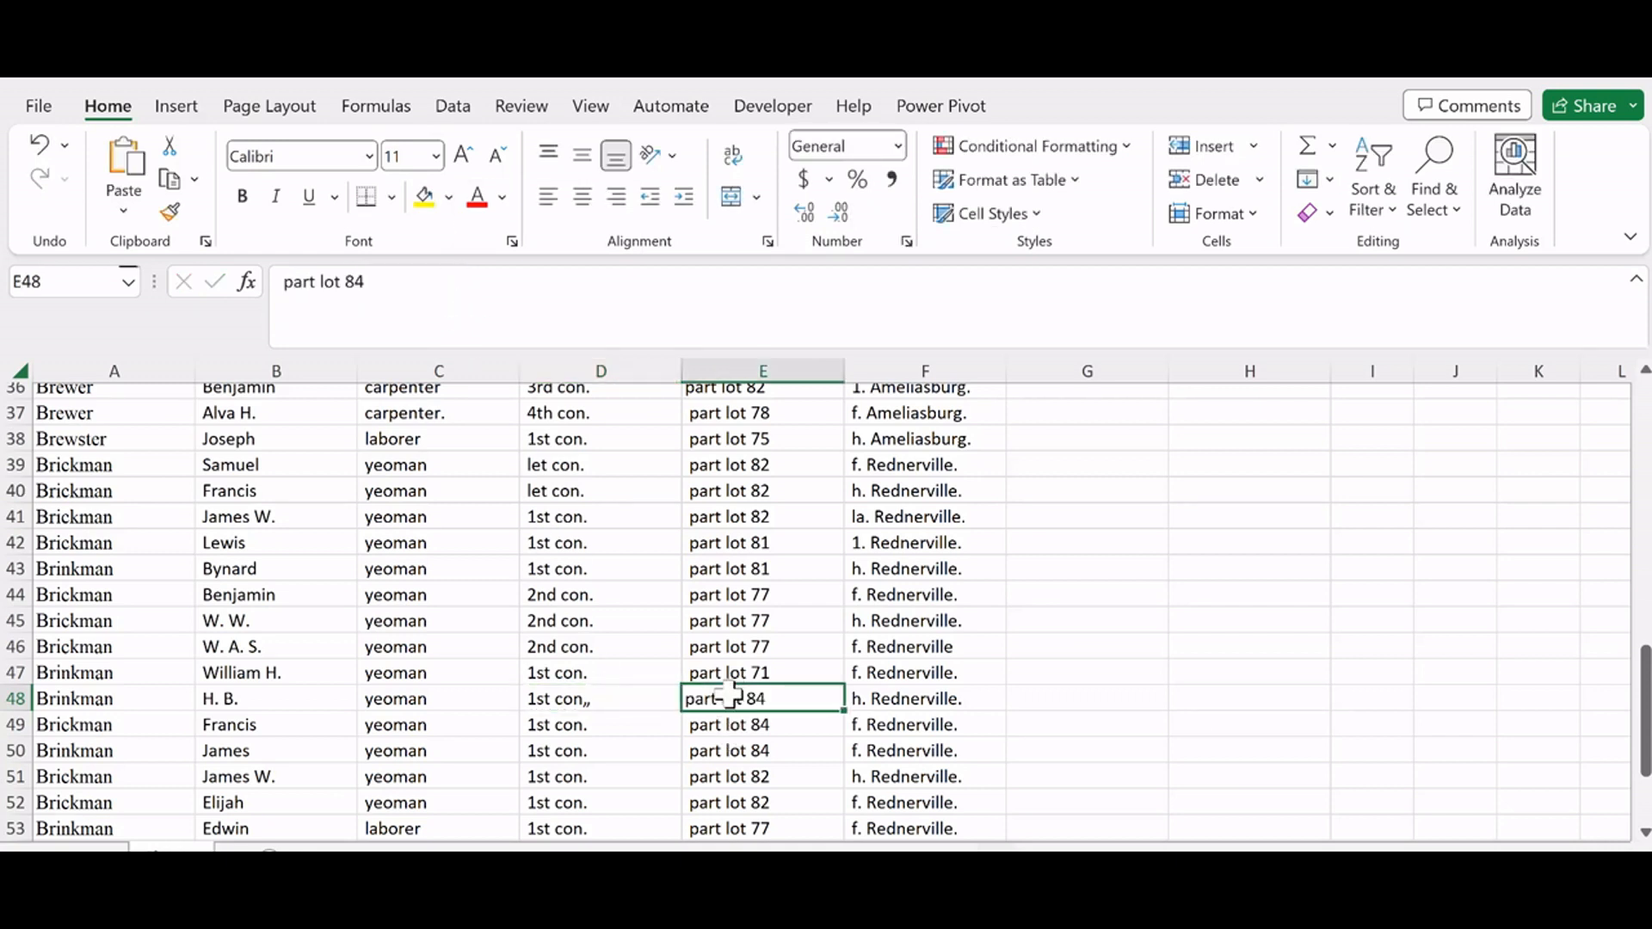
Step: Add the middle initial from C57 after the first initial in cell B57
scroll(634, 580, down, 3)
scroll(600, 591, down, 2)
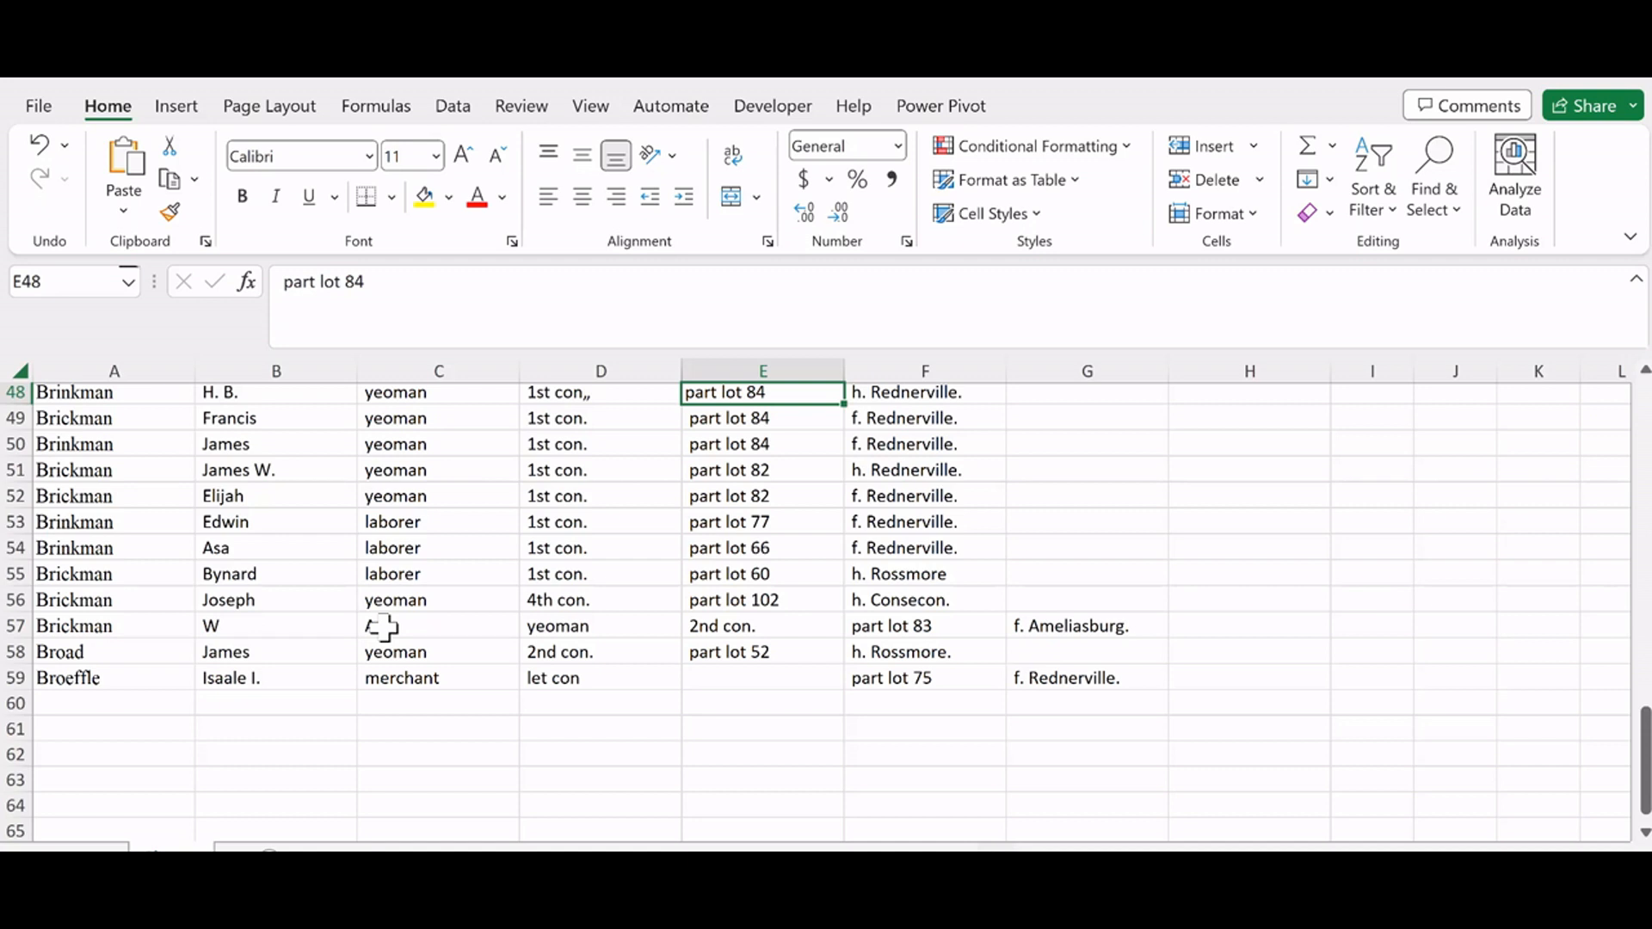
click(312, 628)
click(325, 285)
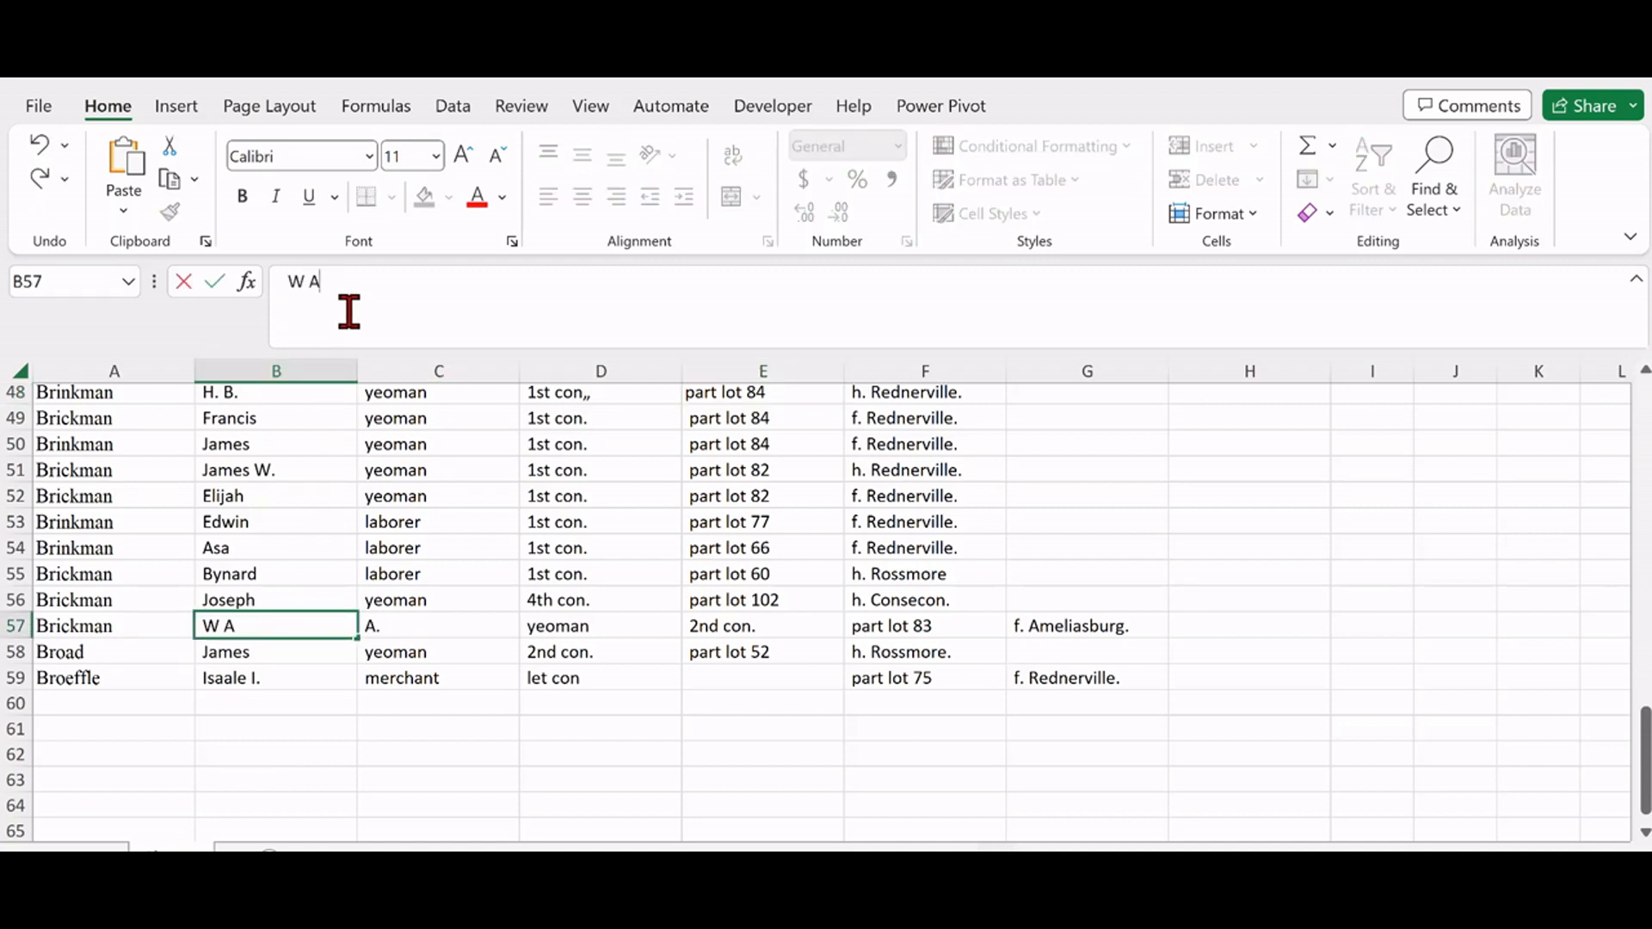
Step: Move the occupation, concession, lot and location entries from D57:G57 to C57:F57, overwriting the stray initial in C57
drag(531, 613, 1037, 627)
key(ctrl+x)
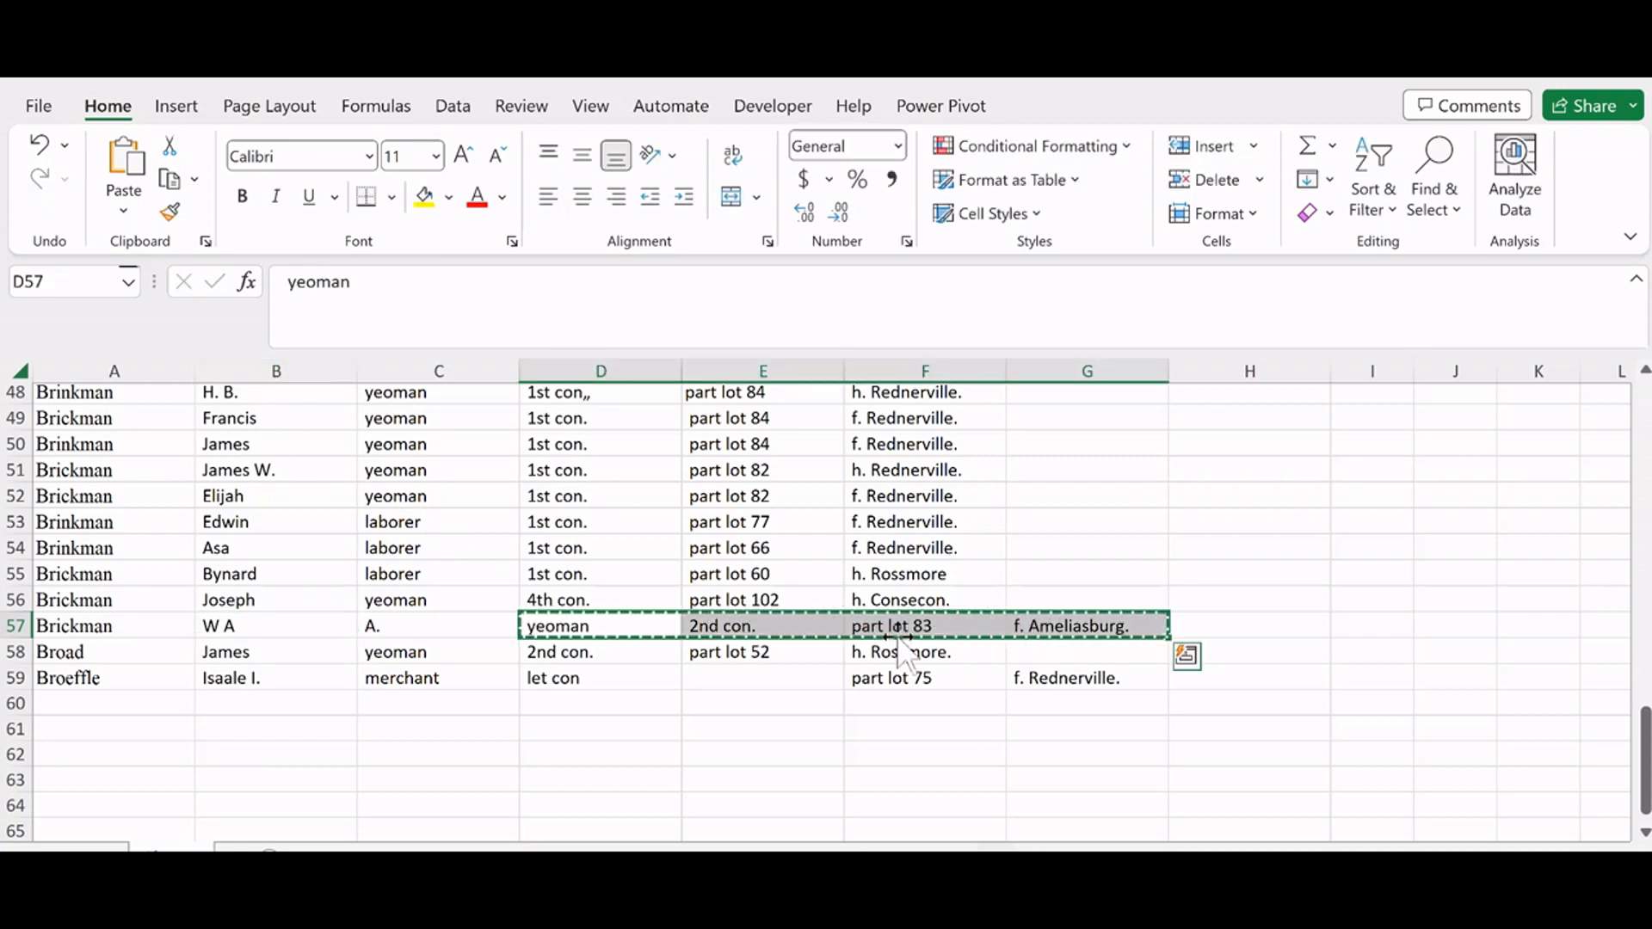
click(440, 627)
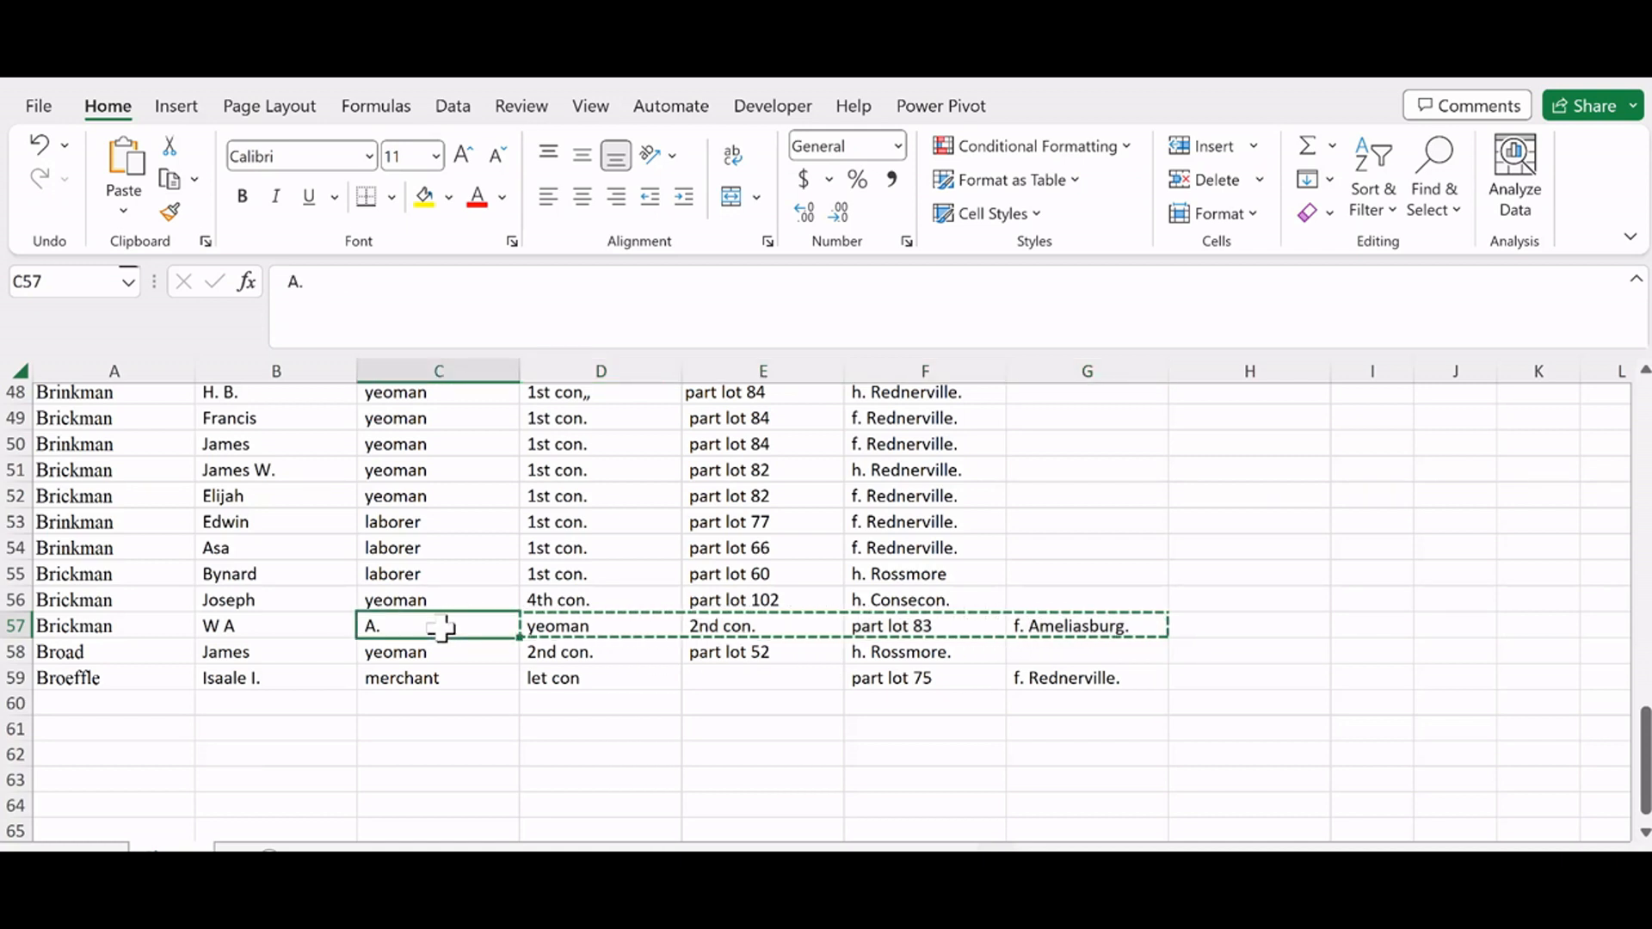
key(ctrl+v)
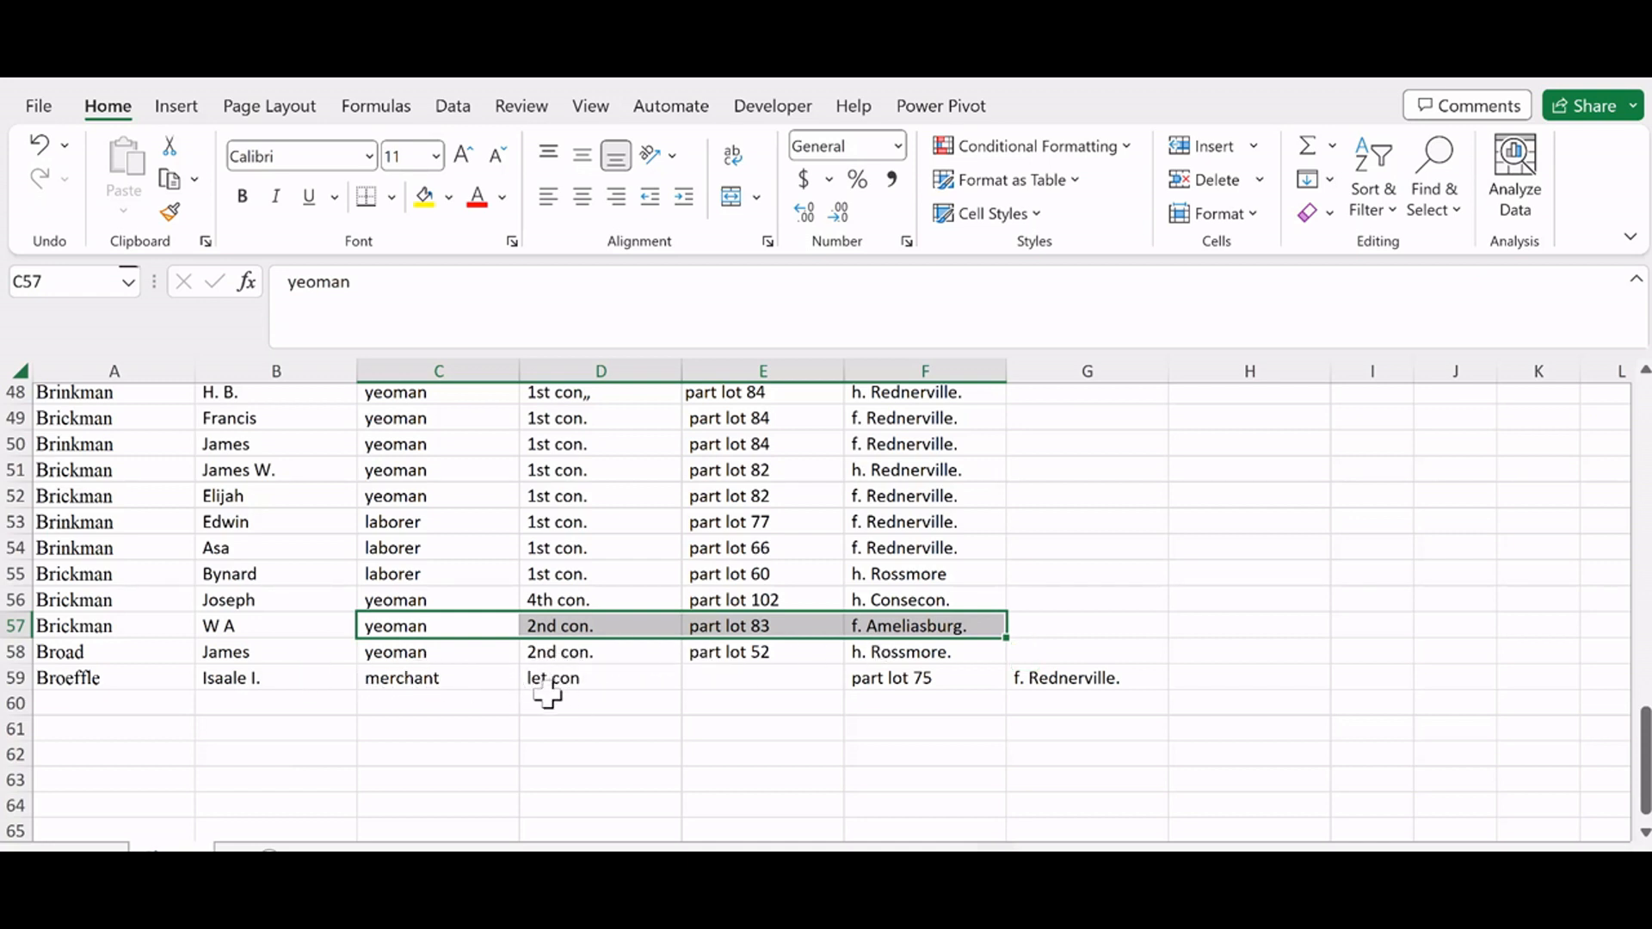
Step: Move the "part lot 75" and "f. Rednerville." entries from F59:G59 to E59:F59
drag(859, 675, 1027, 679)
key(ctrl+c)
click(770, 676)
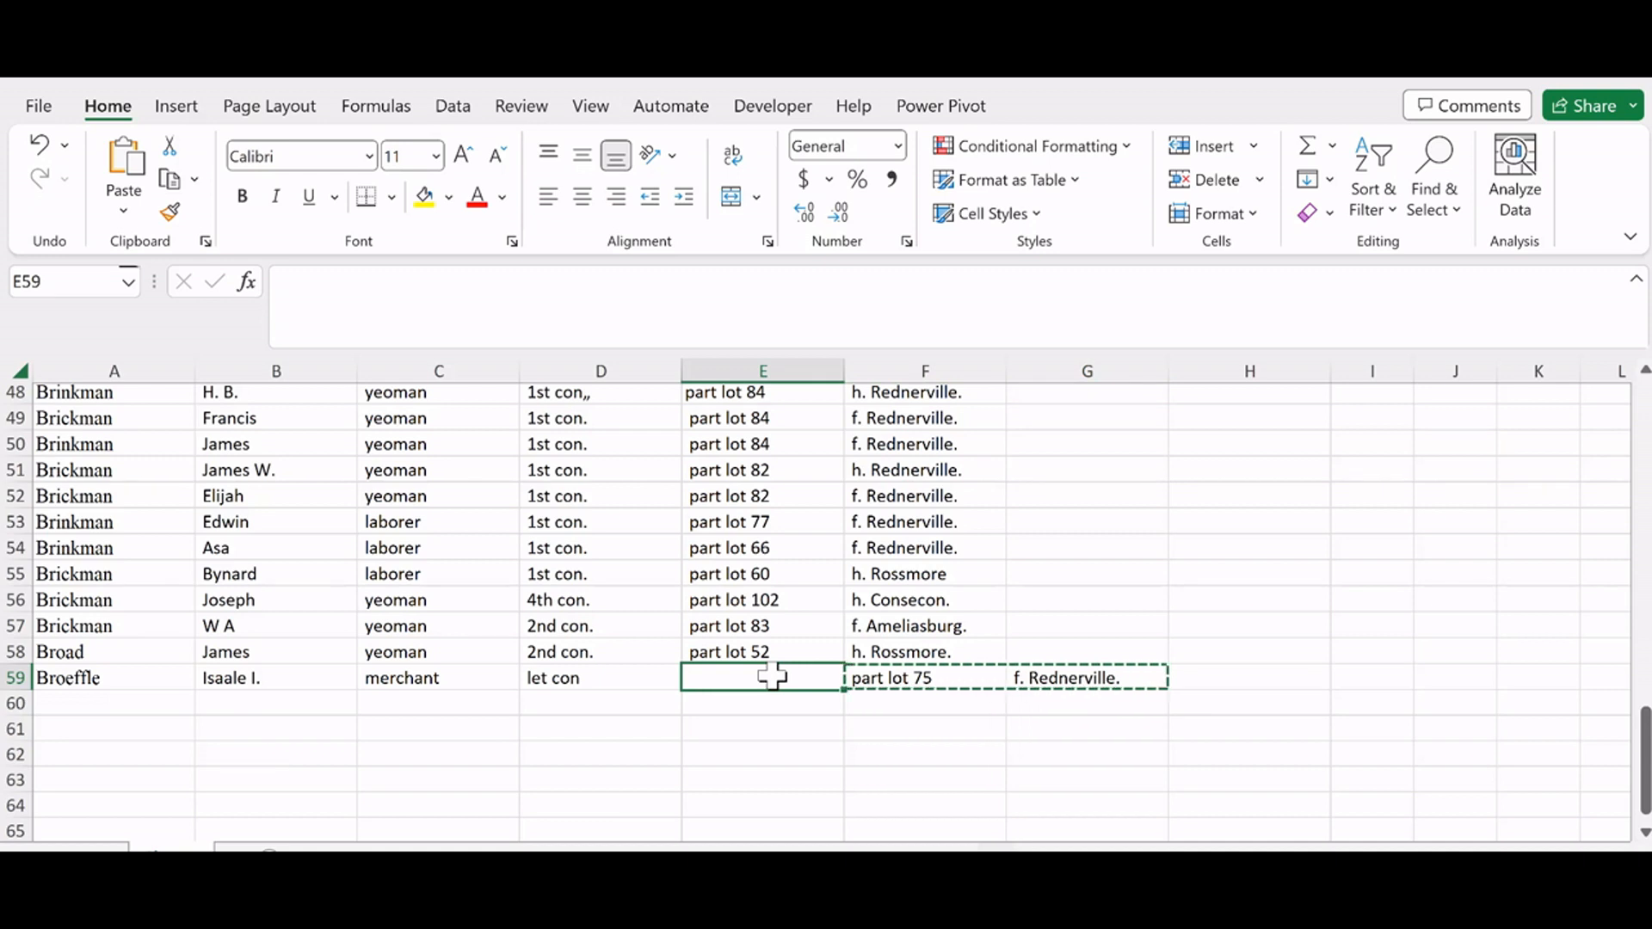
key(ctrl+v)
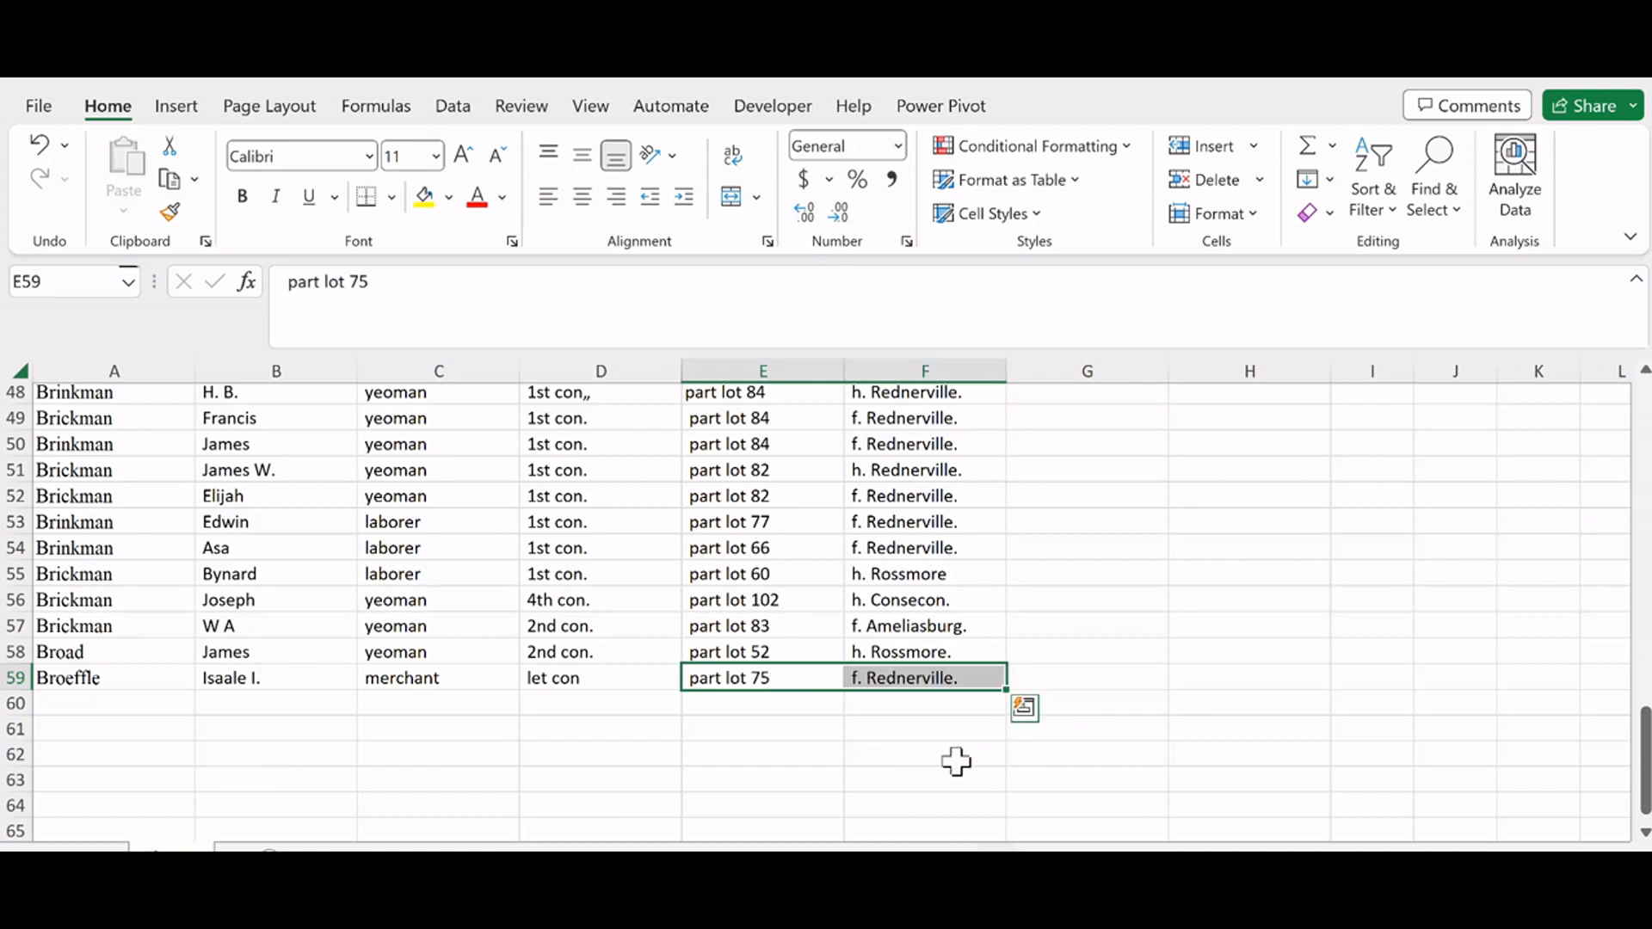
Step: Review all the directory rows between row 1 and row 59 for remaining errors
scroll(959, 761, up, 10)
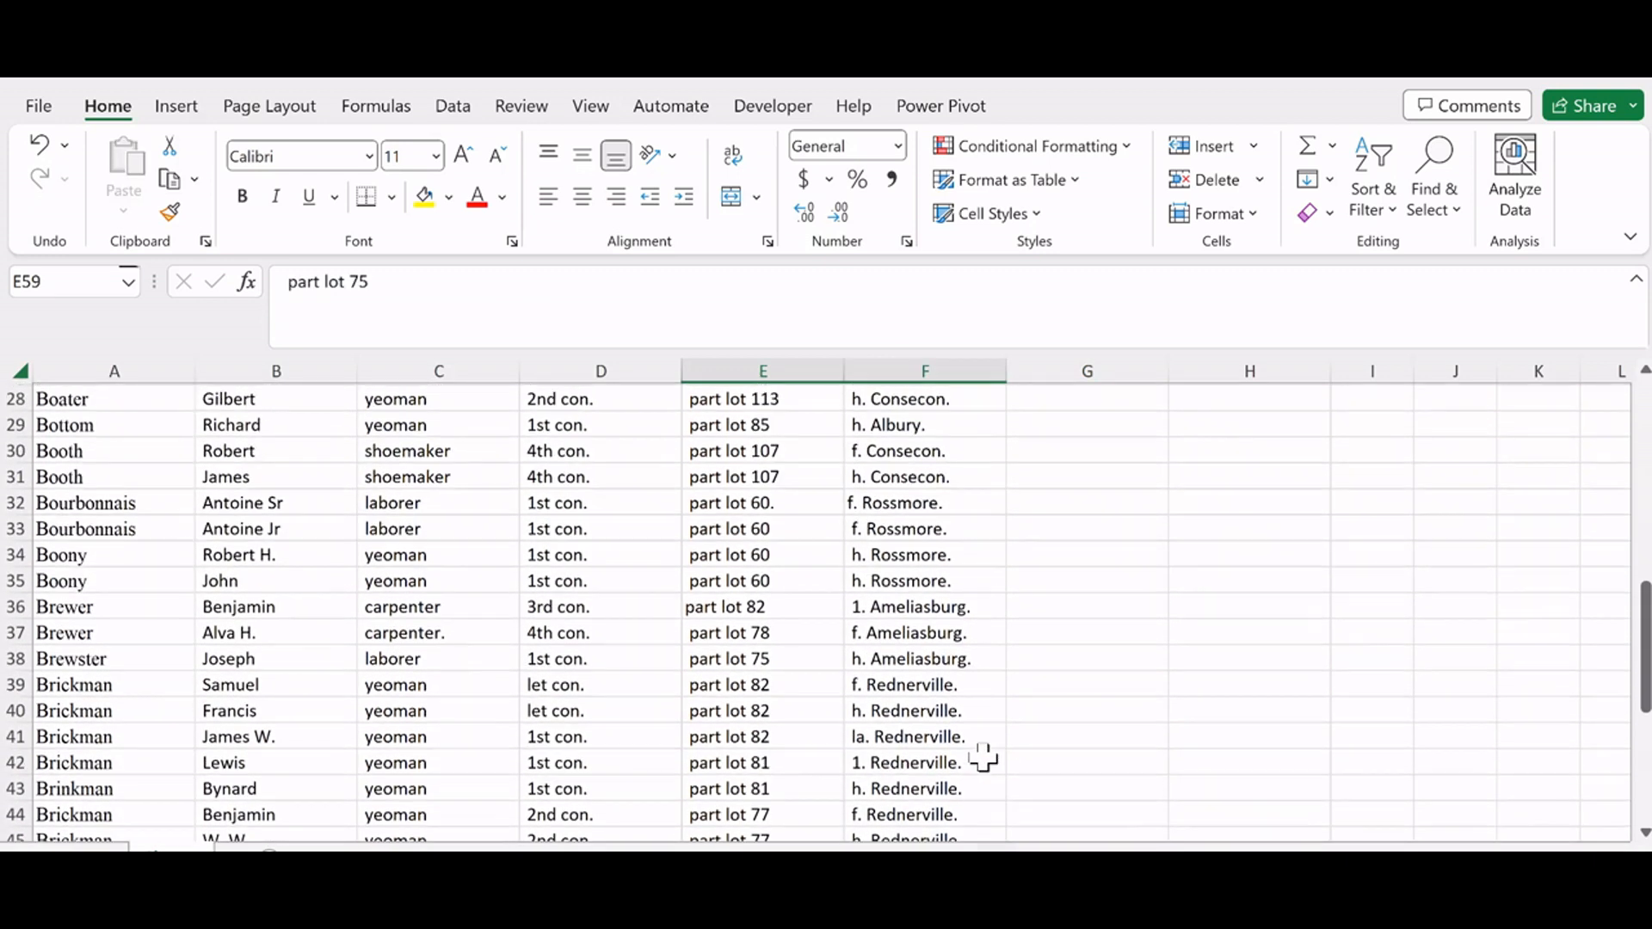
scroll(985, 757, up, 5)
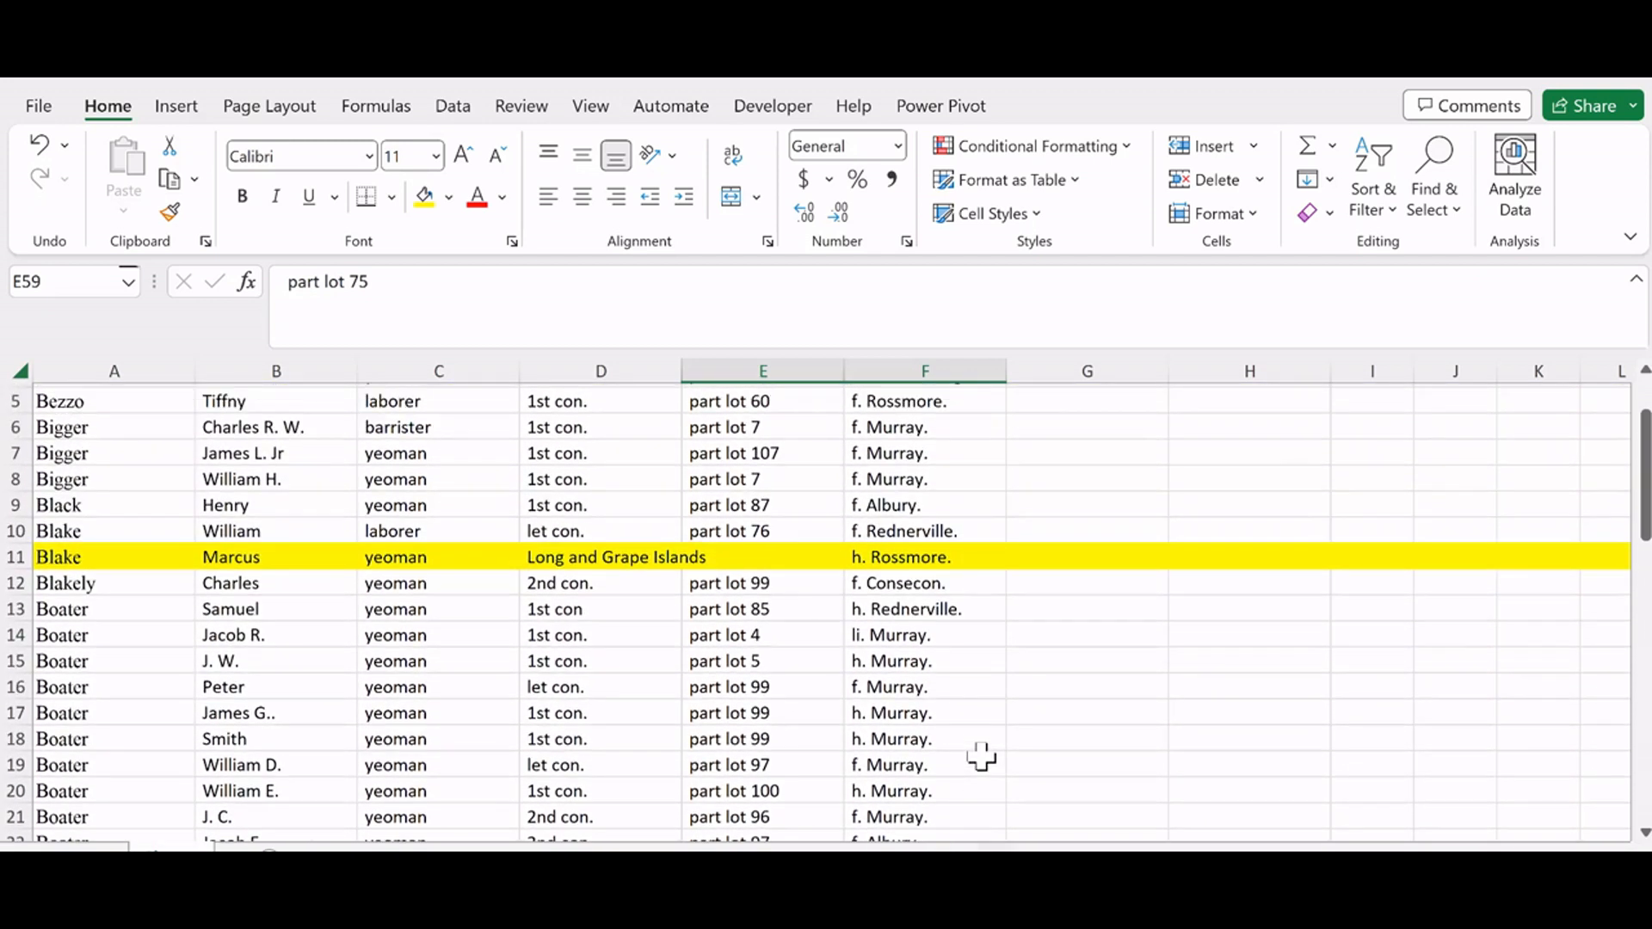
scroll(981, 757, up, 1)
scroll(981, 757, down, 5)
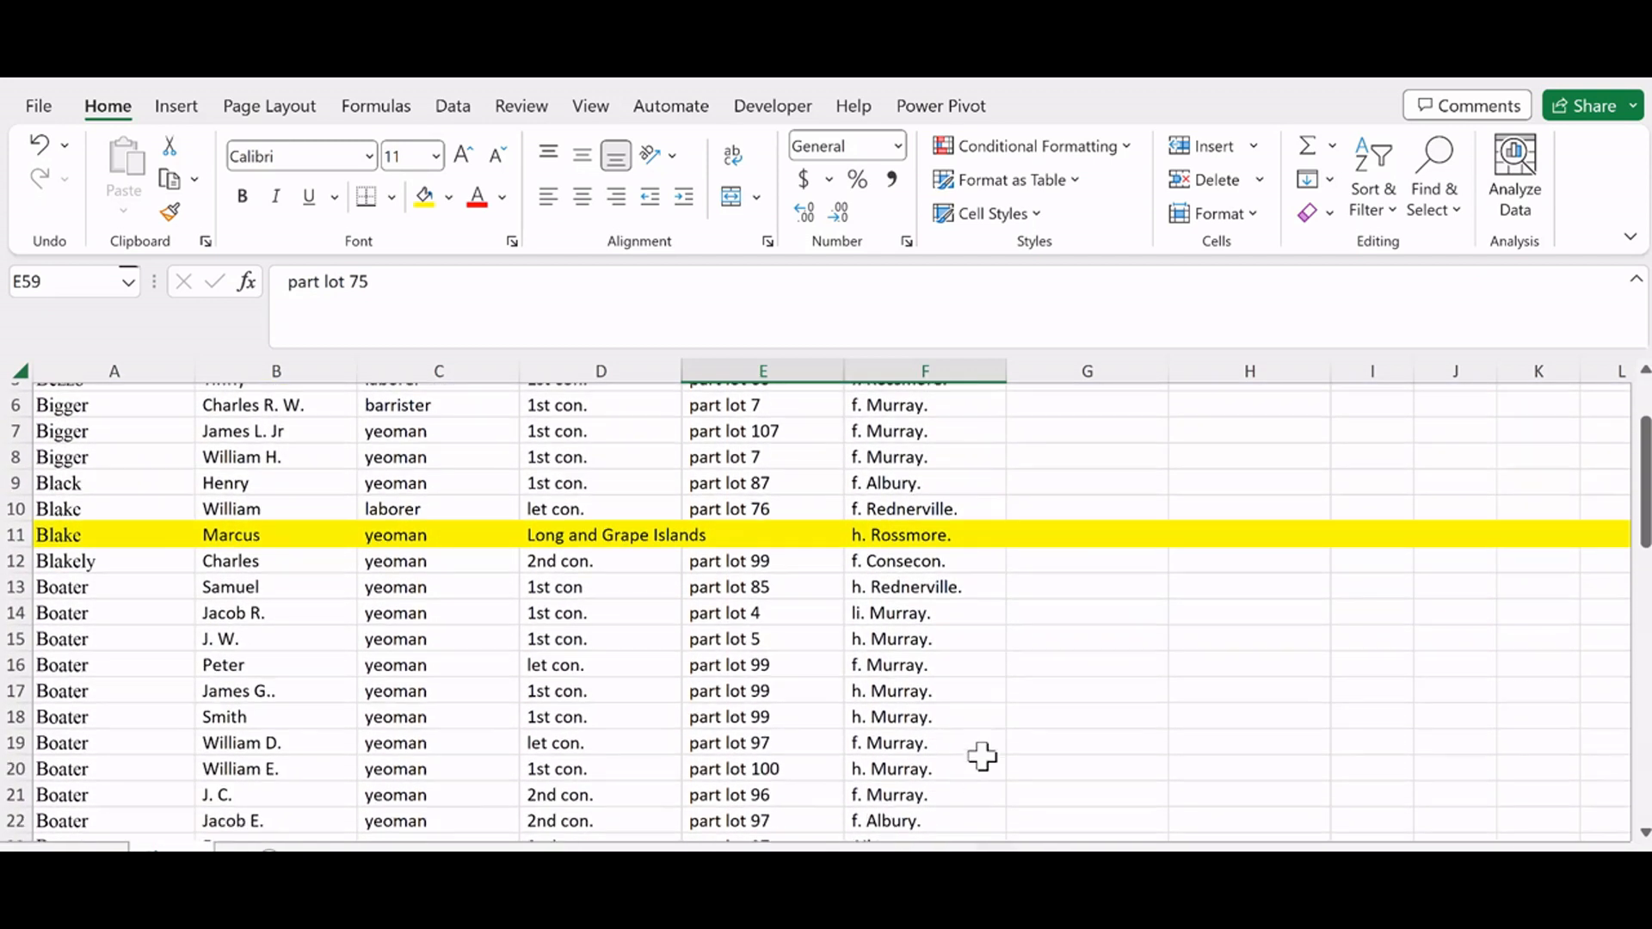
scroll(981, 759, down, 10)
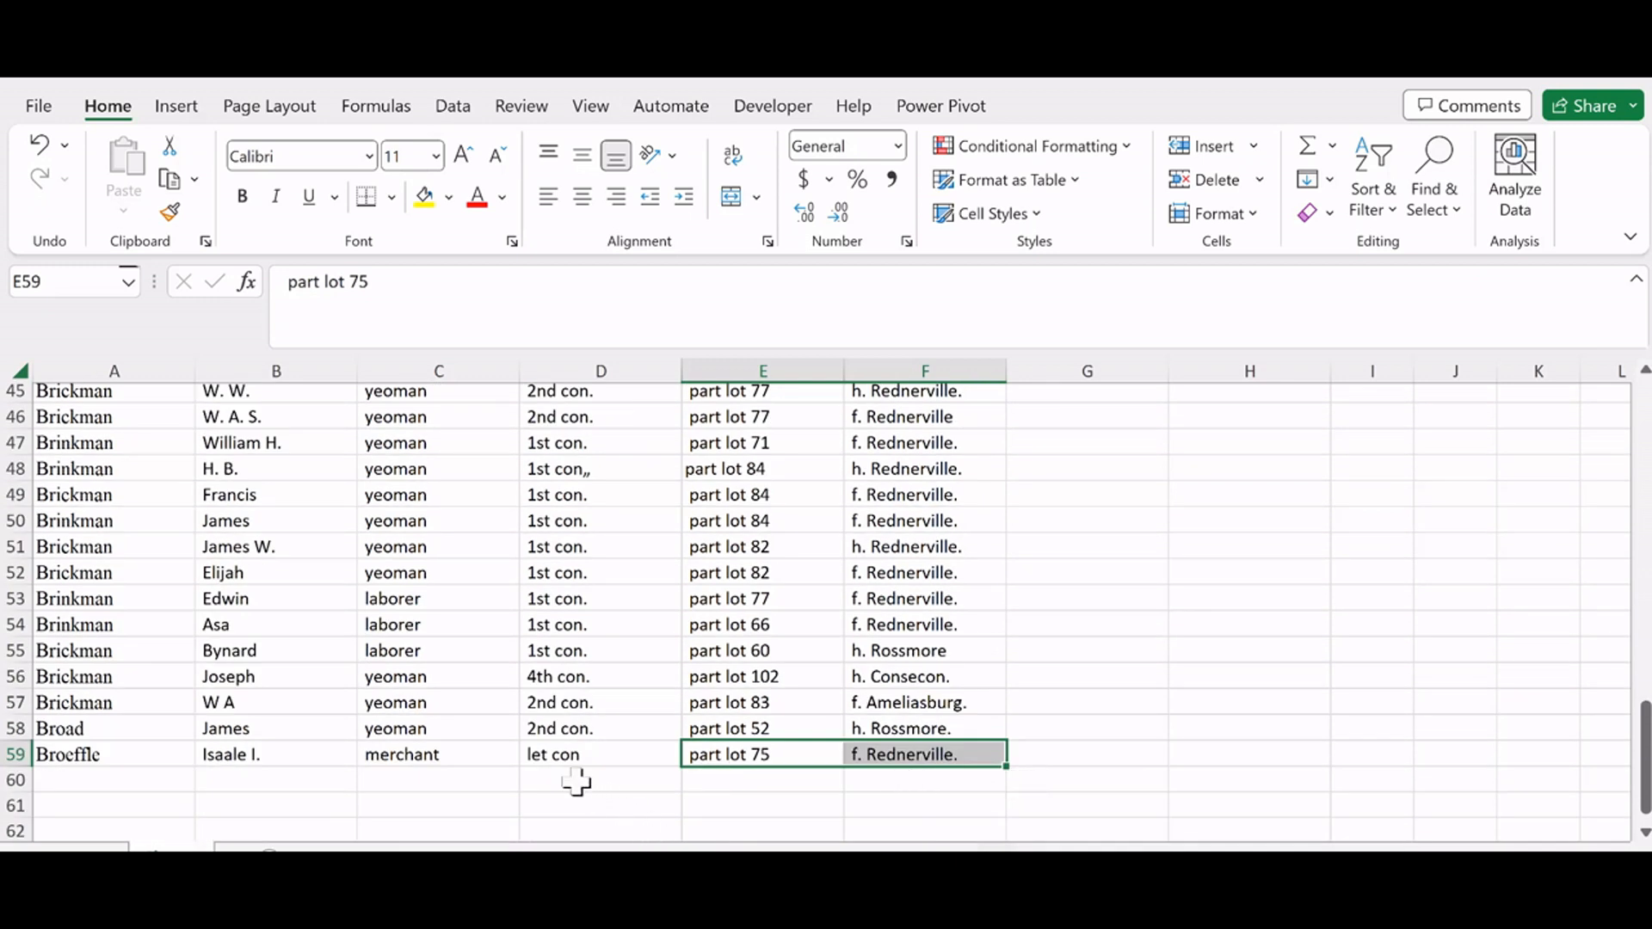
scroll(895, 532, up, 15)
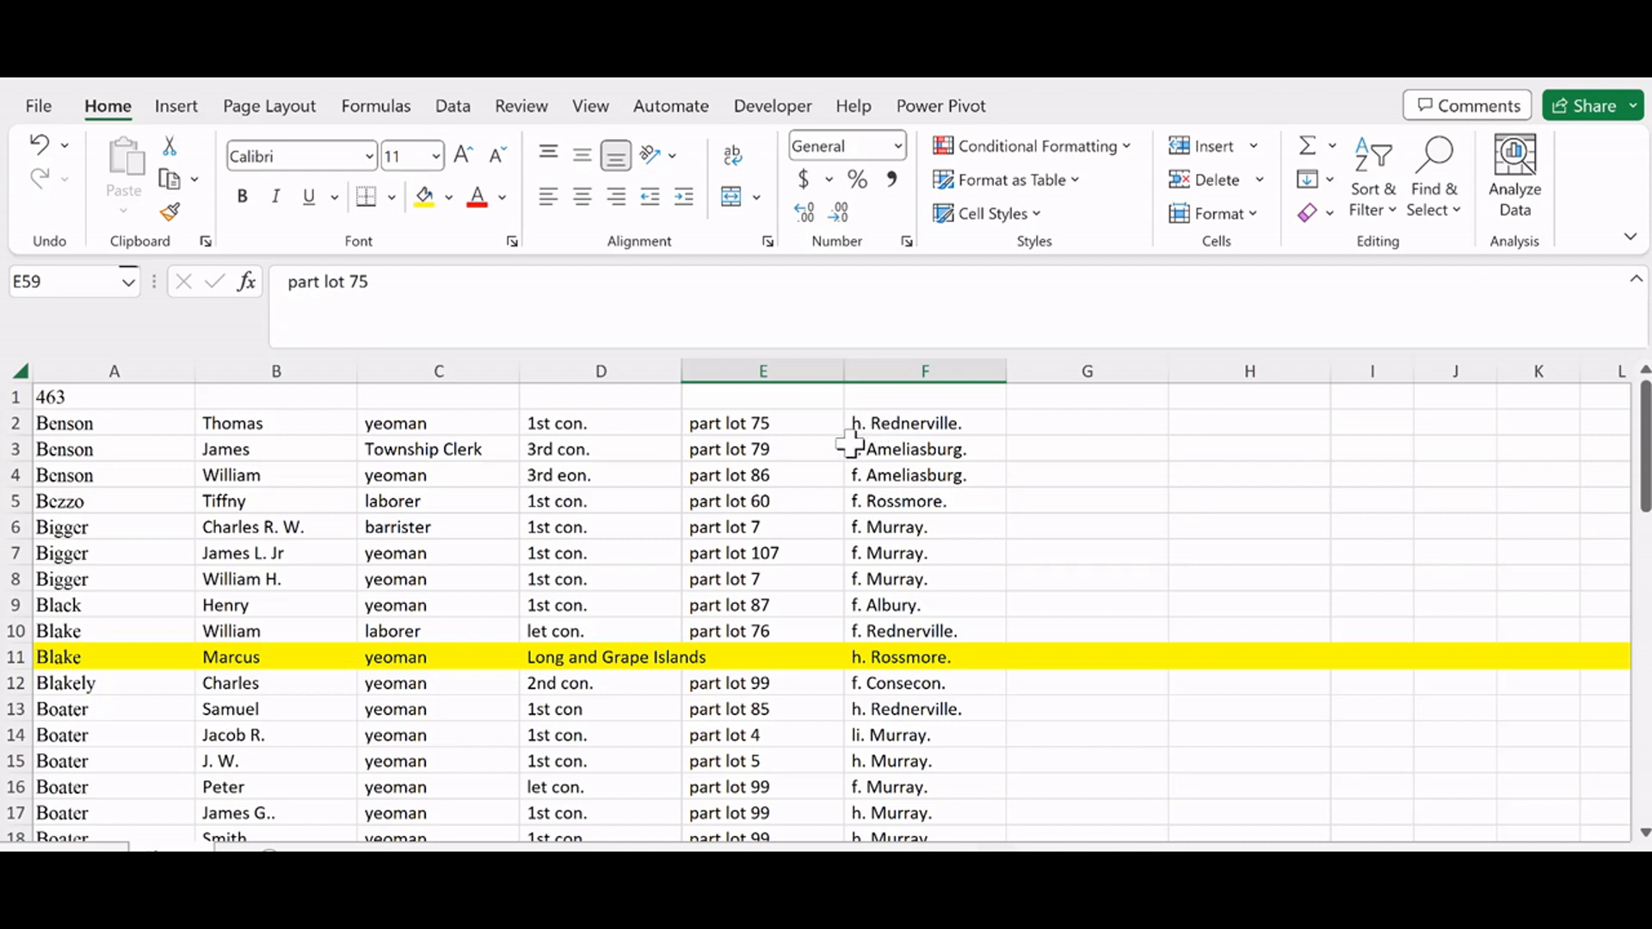
Step: Correct the misread prefix in cell F14 so the entry reads "h. Murray."
scroll(879, 644, down, 1)
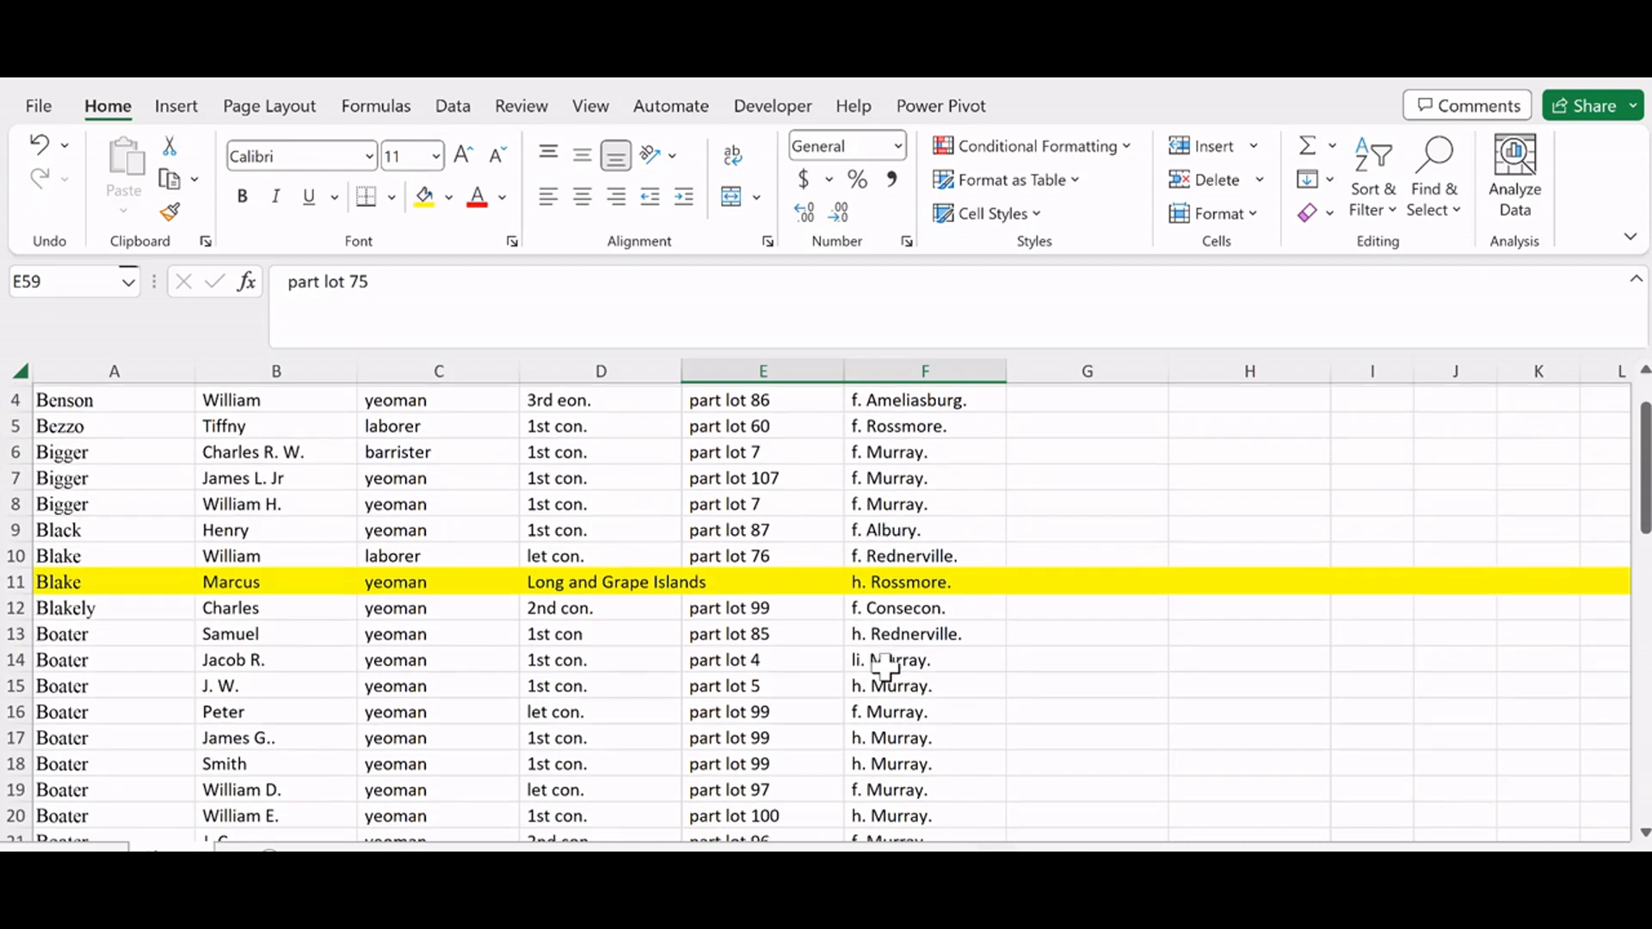
click(878, 659)
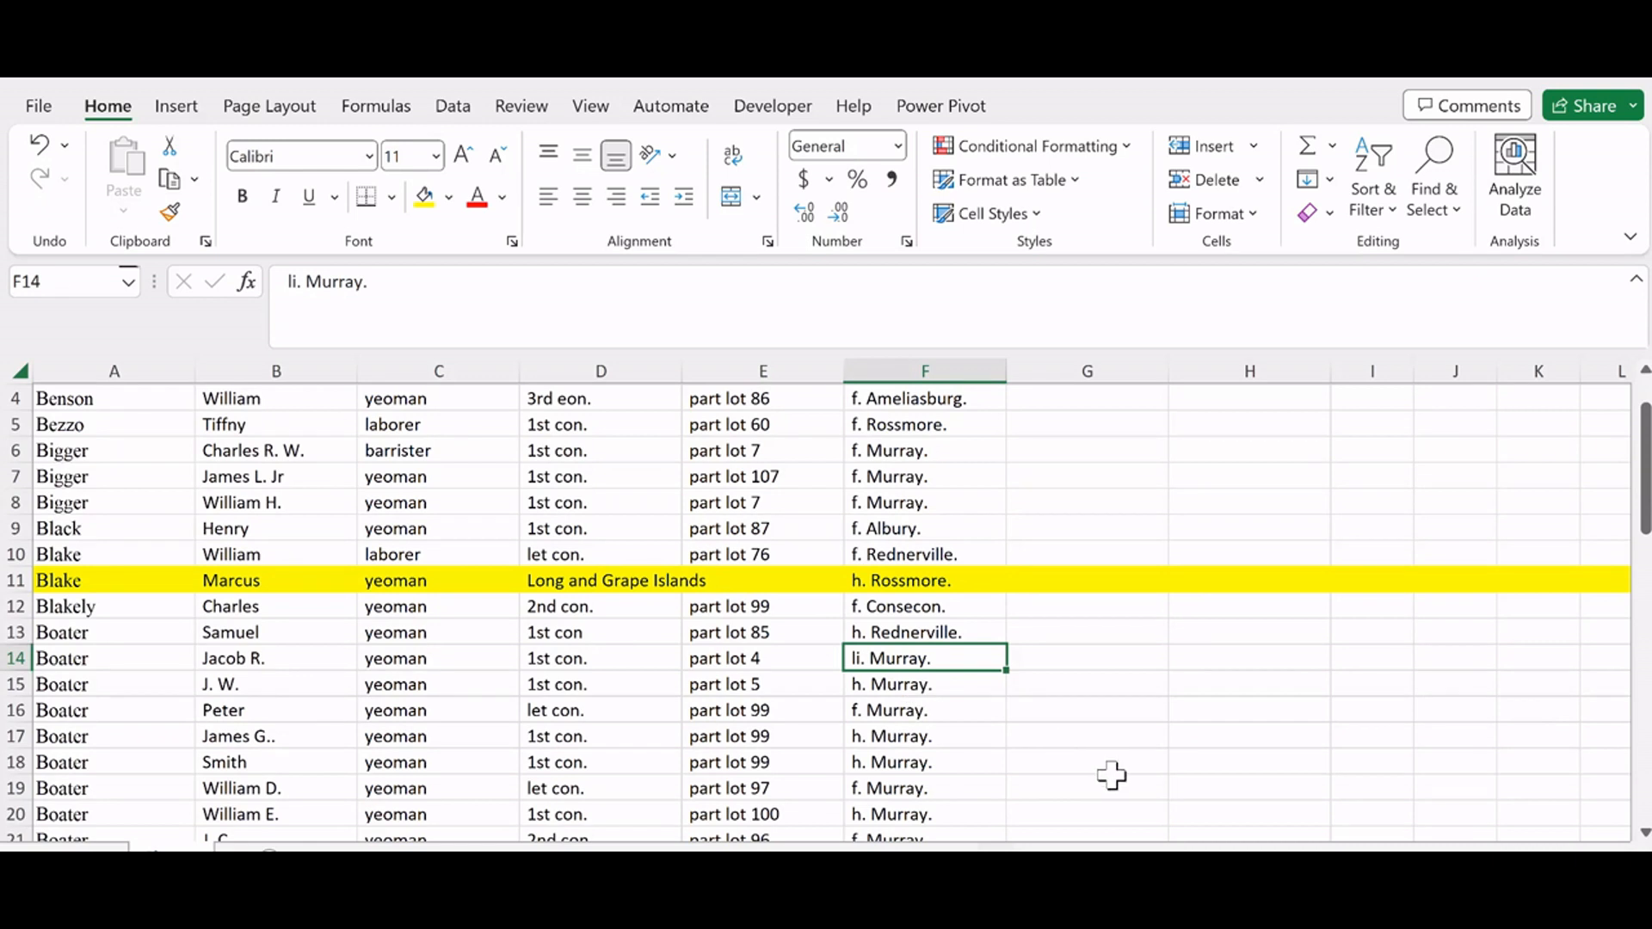
click(294, 287)
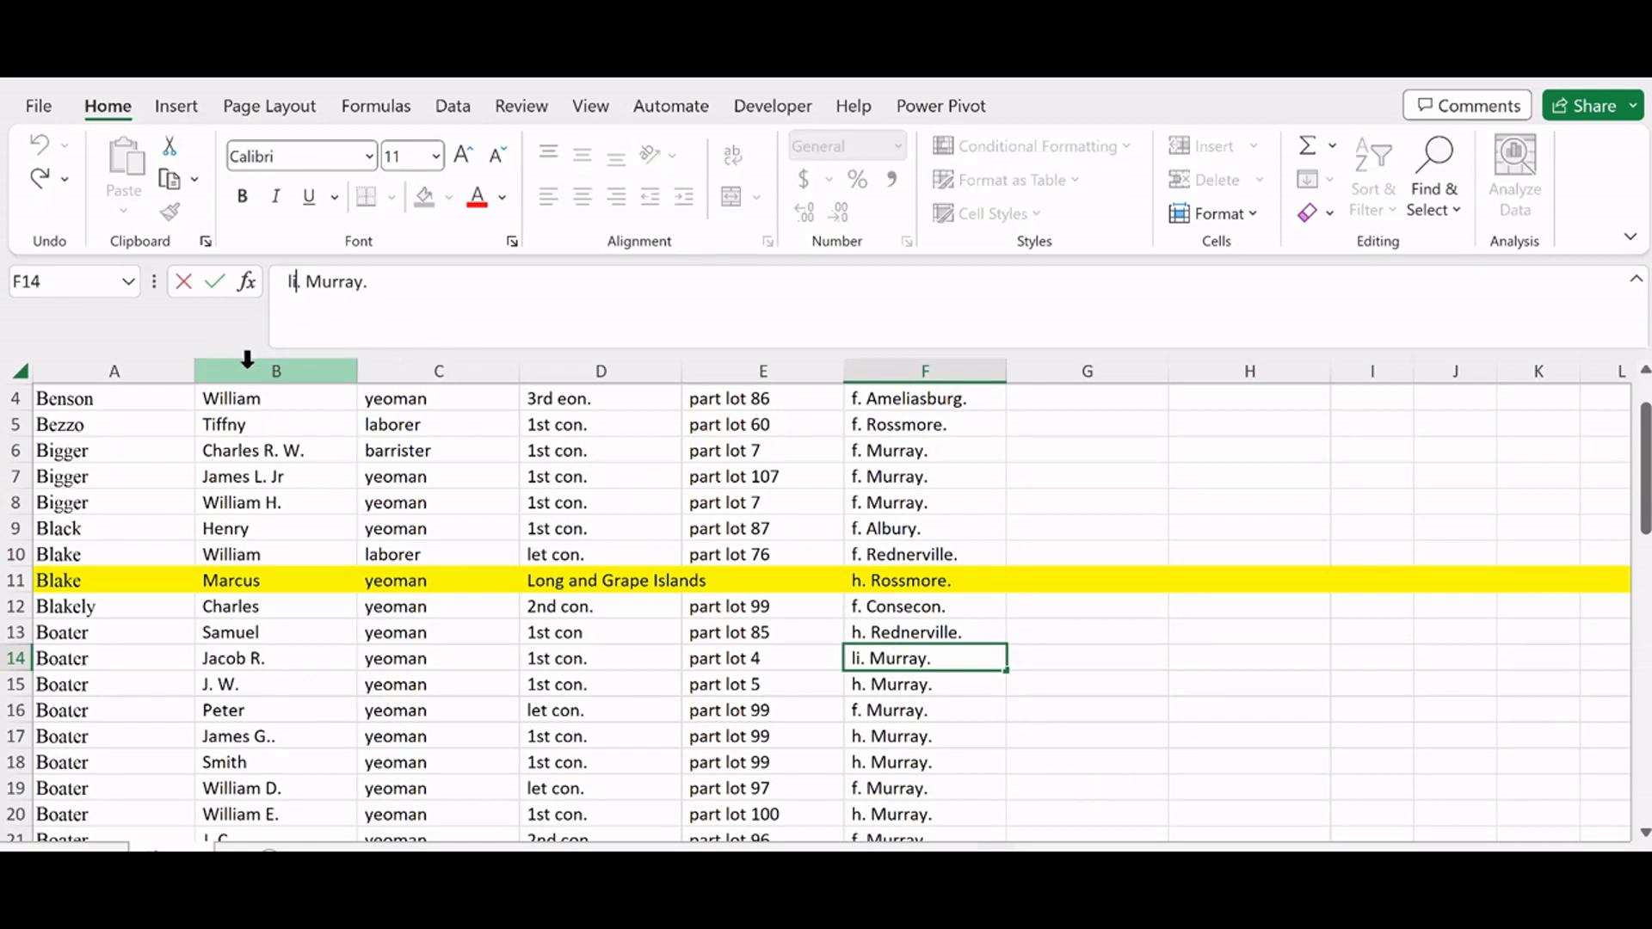
key(BackSpace)
key(BackSpace)
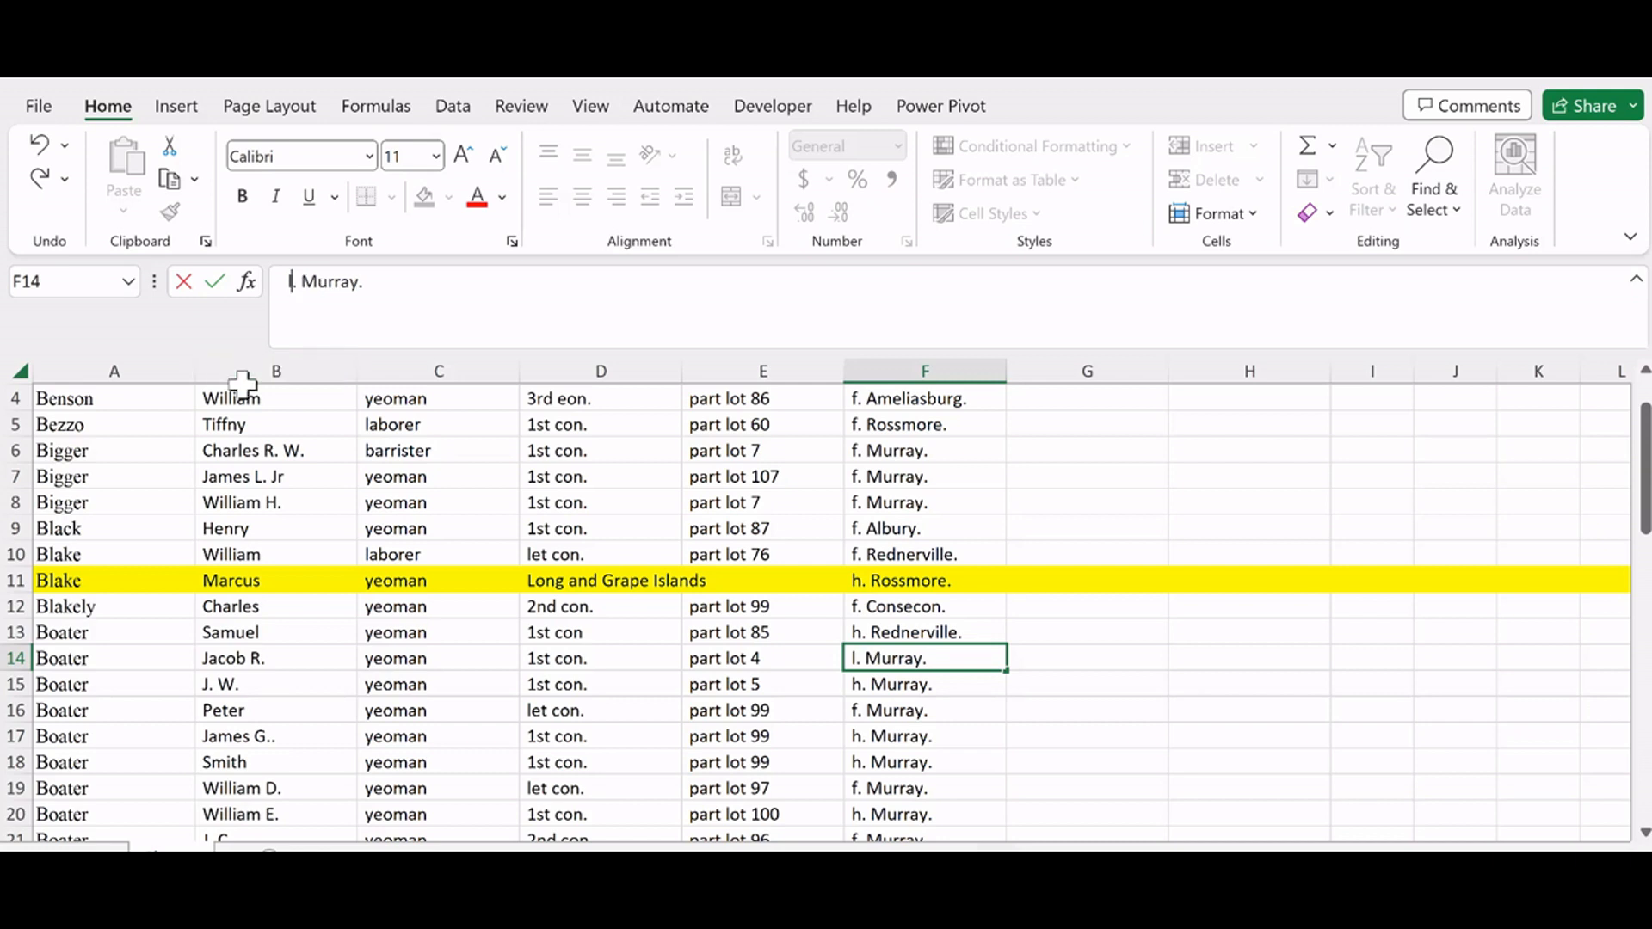
text(h)
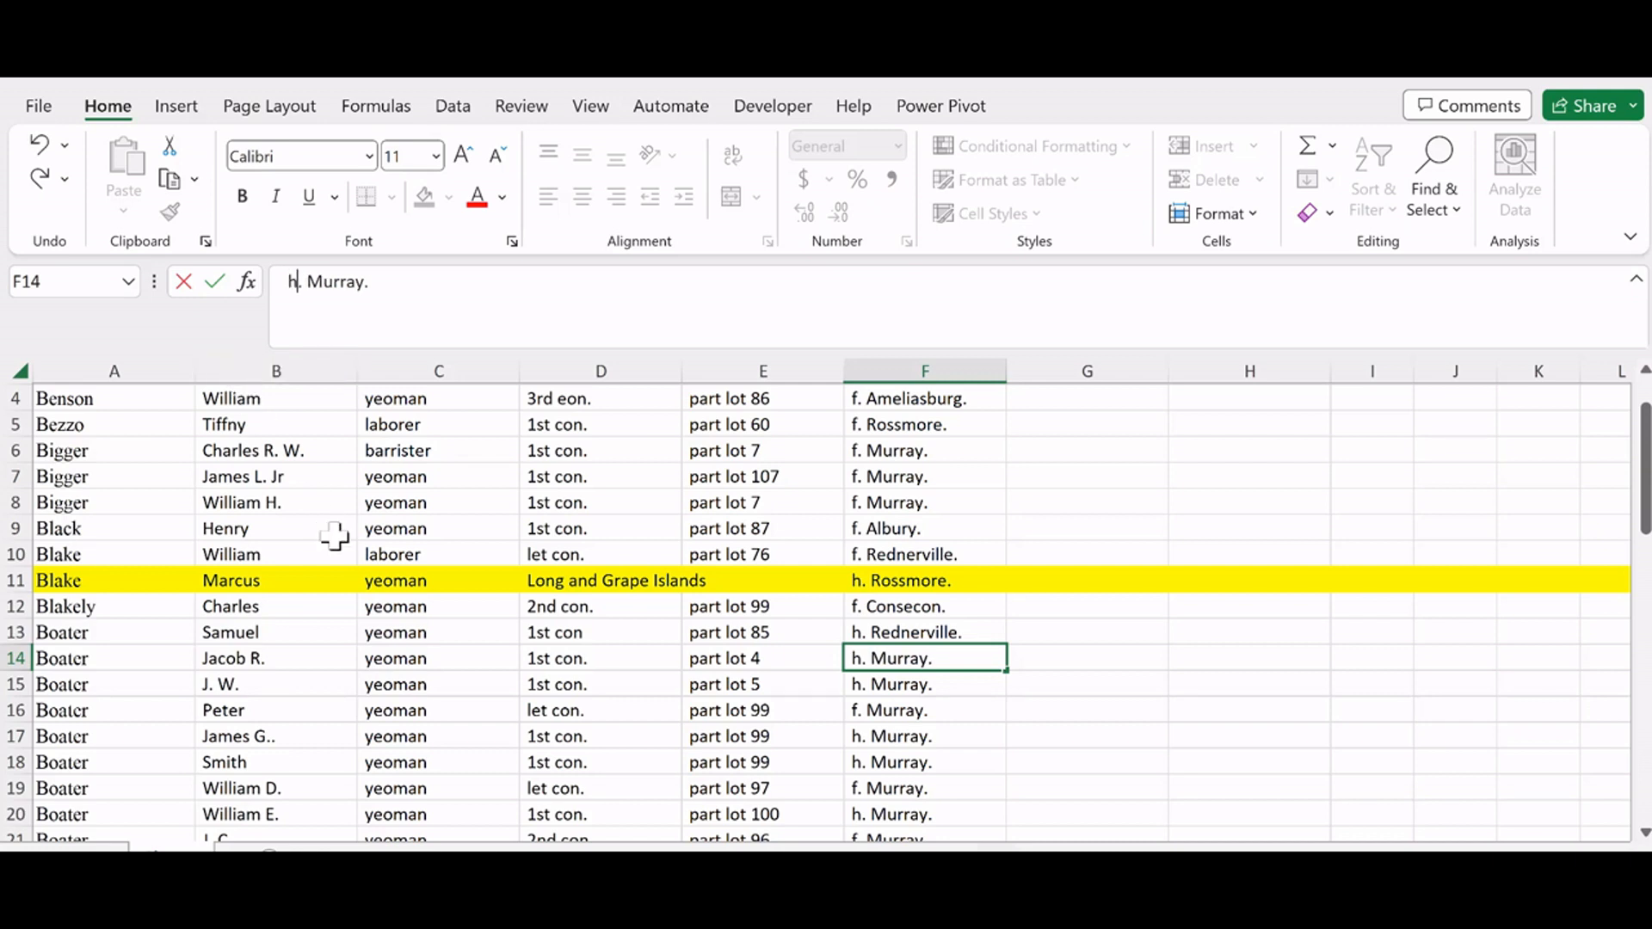
Step: Correct the misspelled location in cell F23 to "Albury"
scroll(910, 699, down, 2)
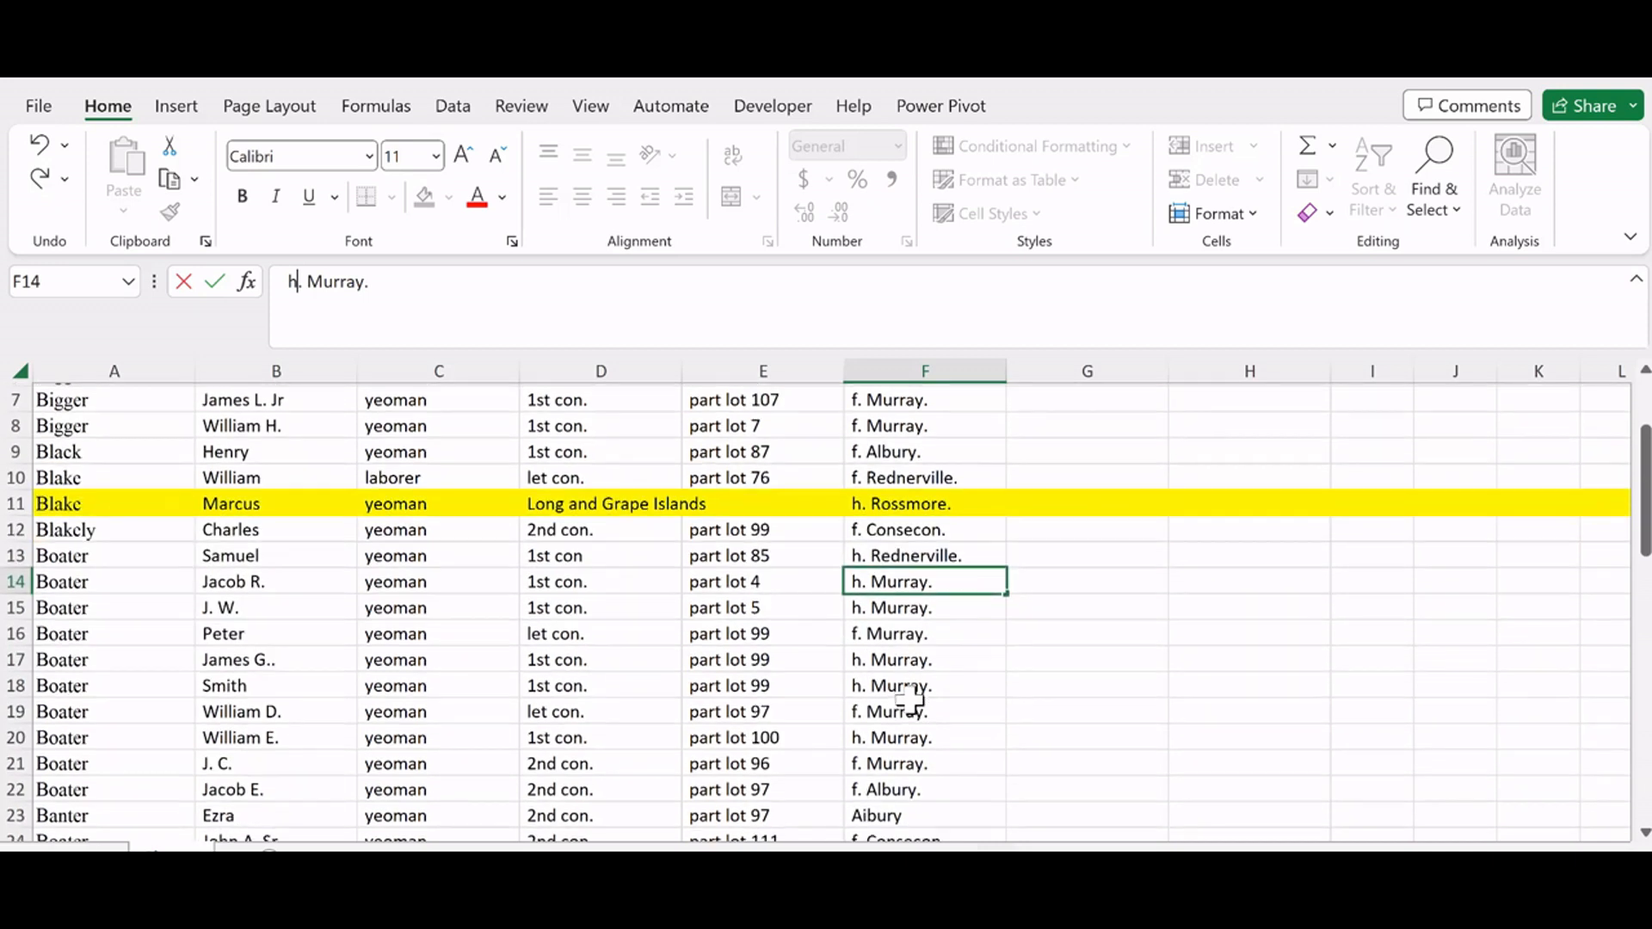
scroll(910, 699, down, 1)
scroll(909, 701, down, 1)
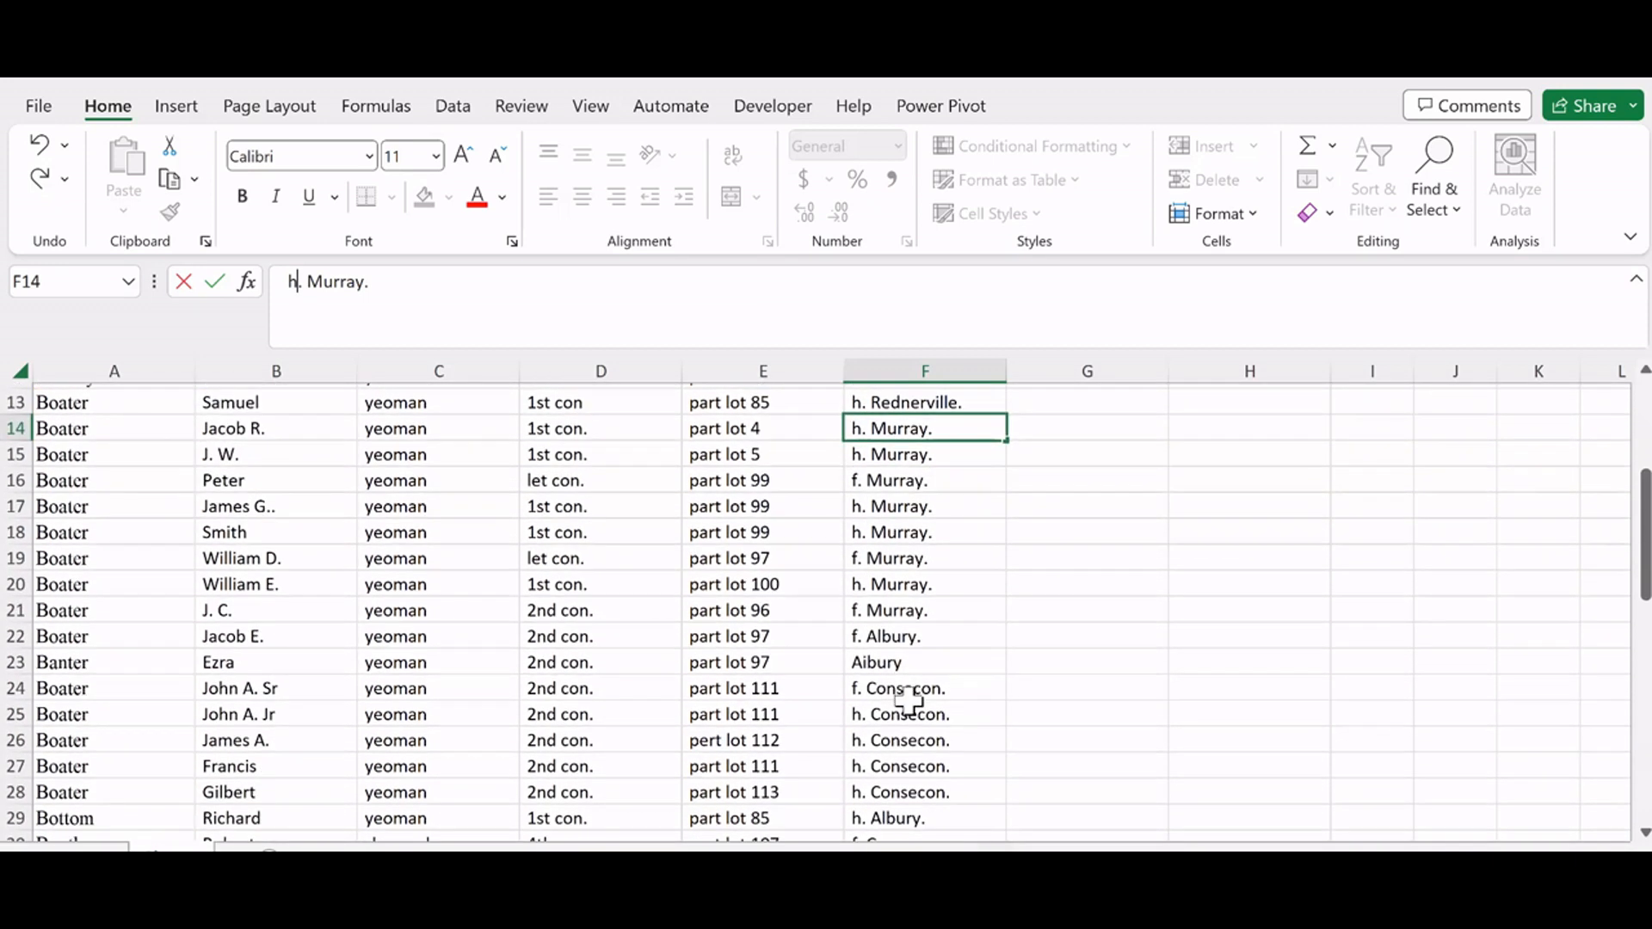
click(873, 662)
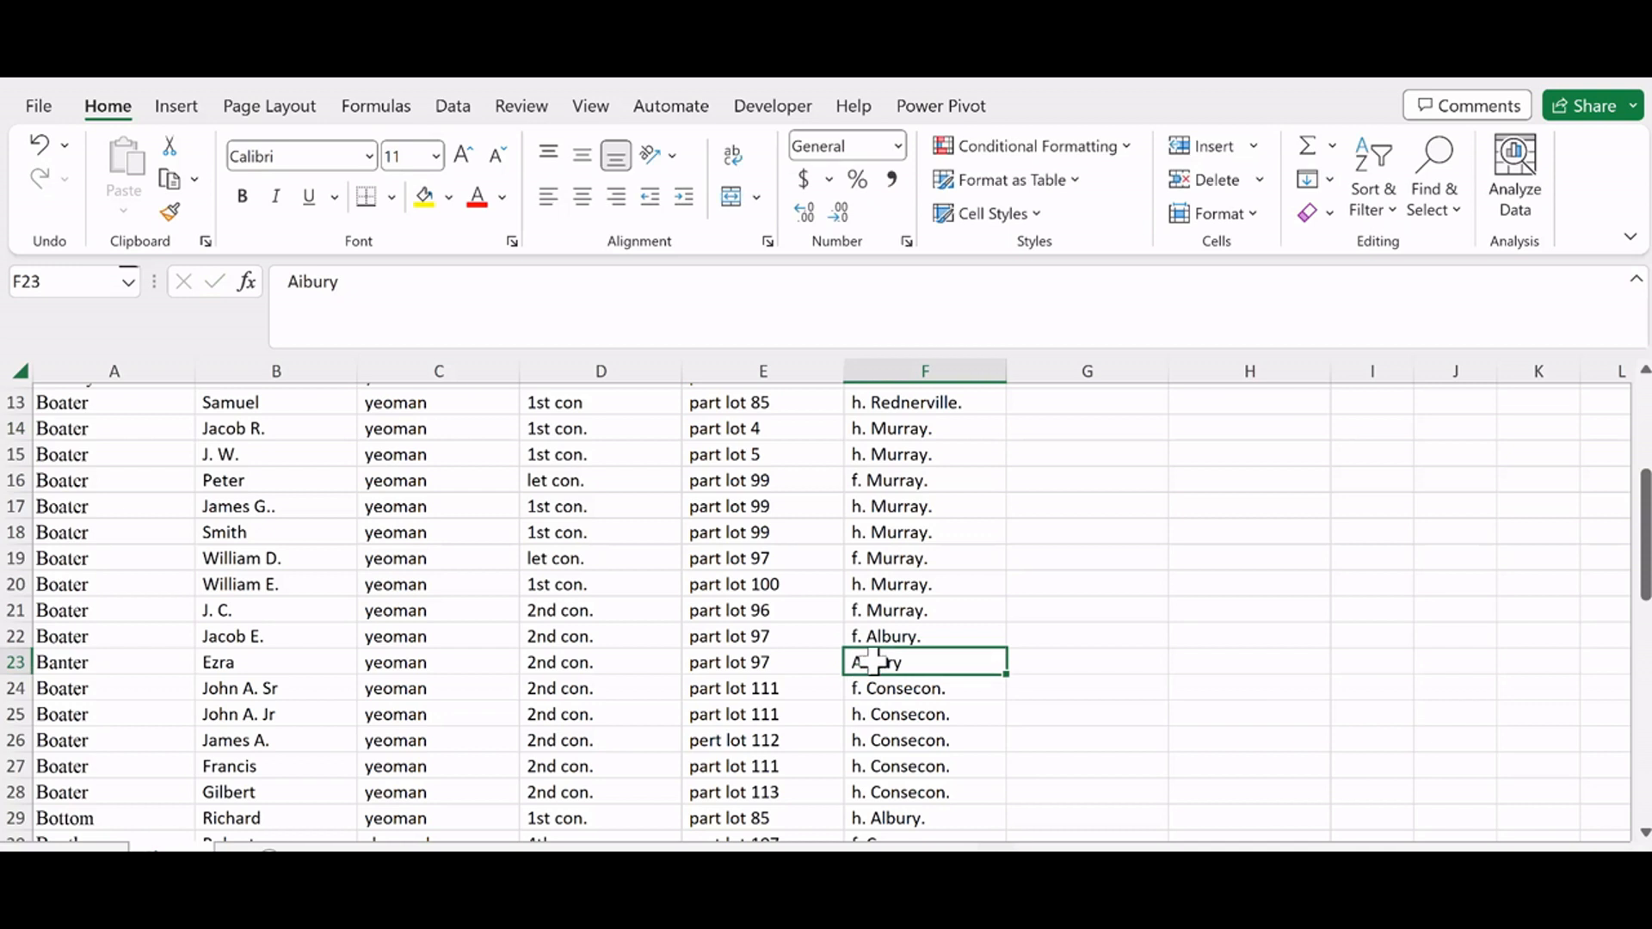
click(301, 281)
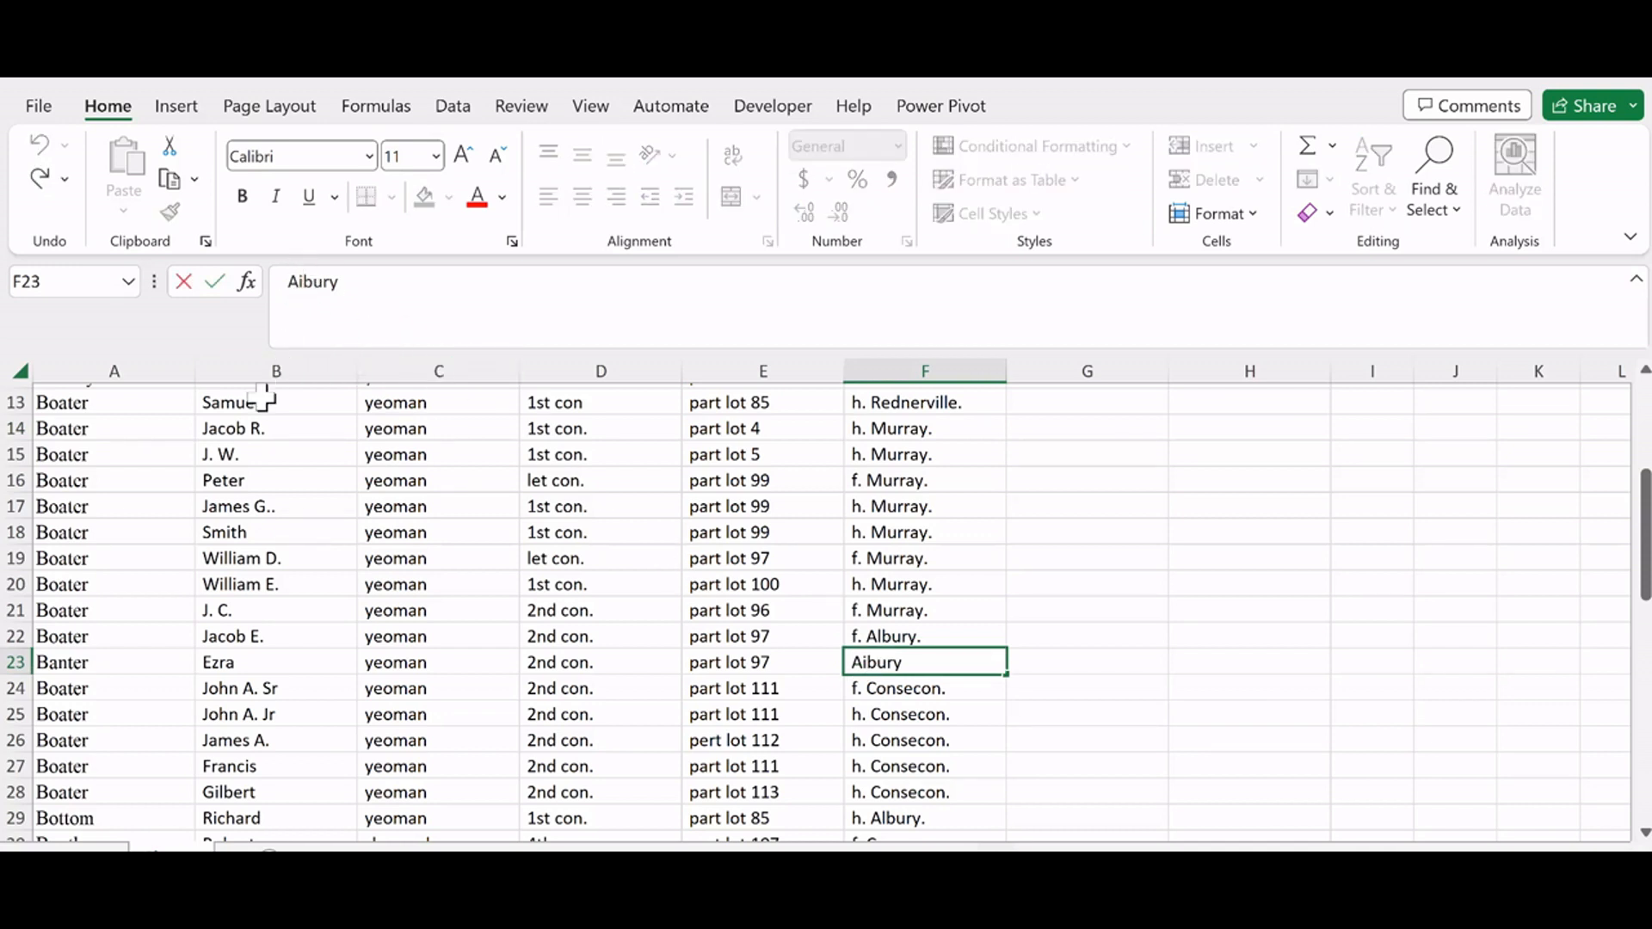
key(BackSpace)
text(l)
click(970, 721)
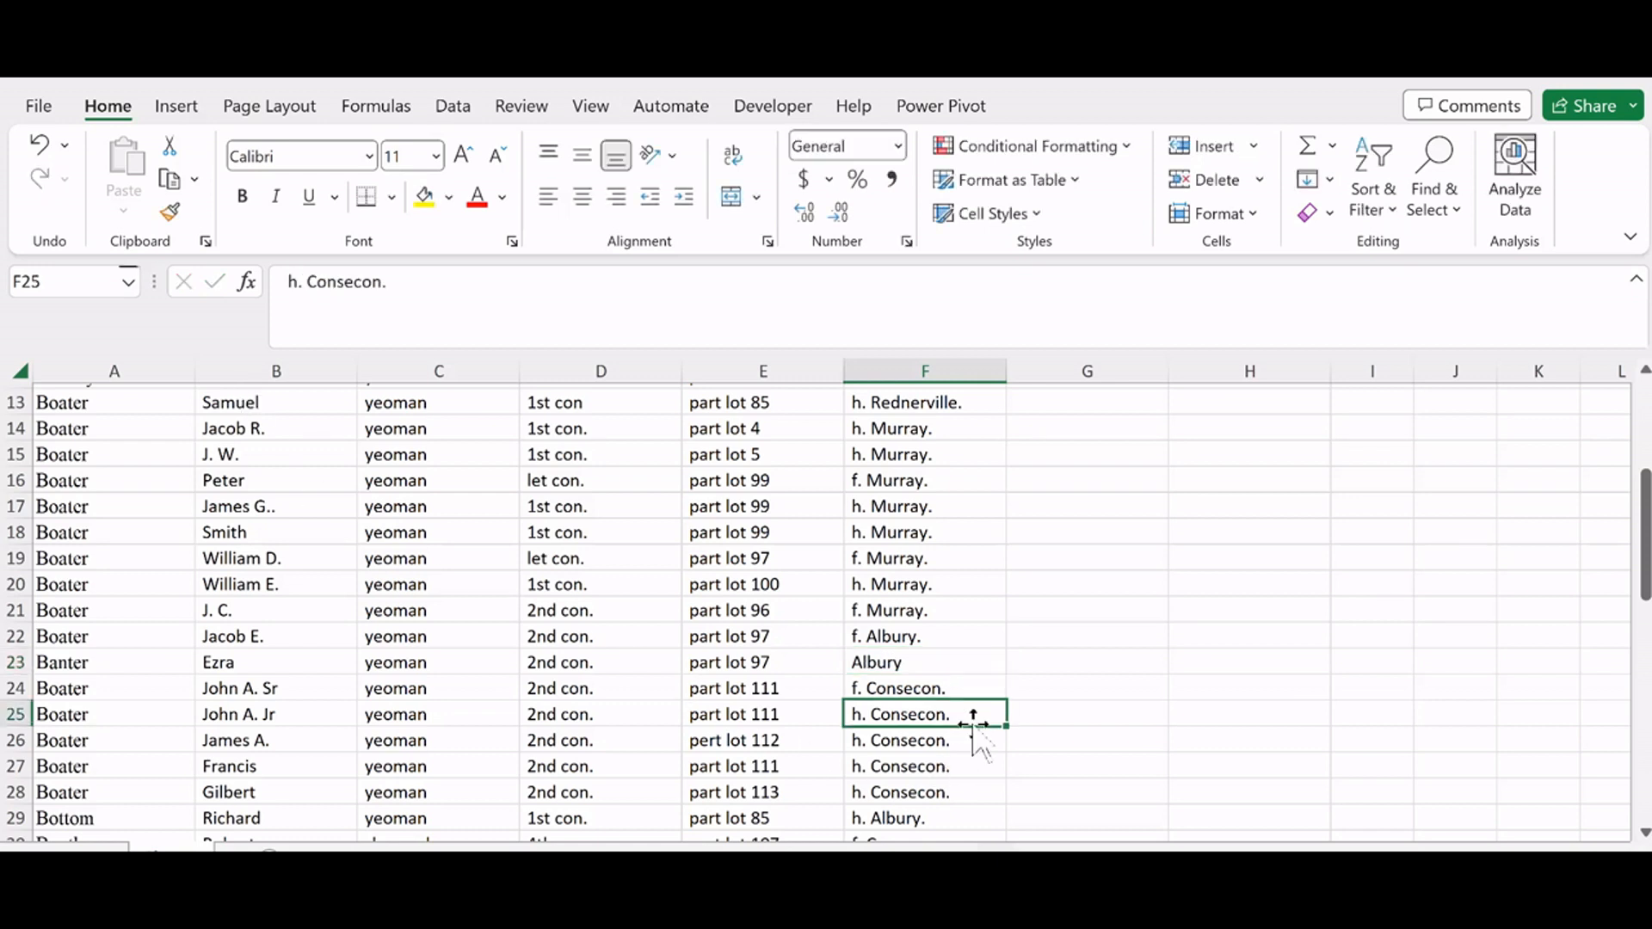
Step: Replace the misread prefix in cell F36 so the entry reads "f. Ameliasburg."
scroll(949, 757, down, 1)
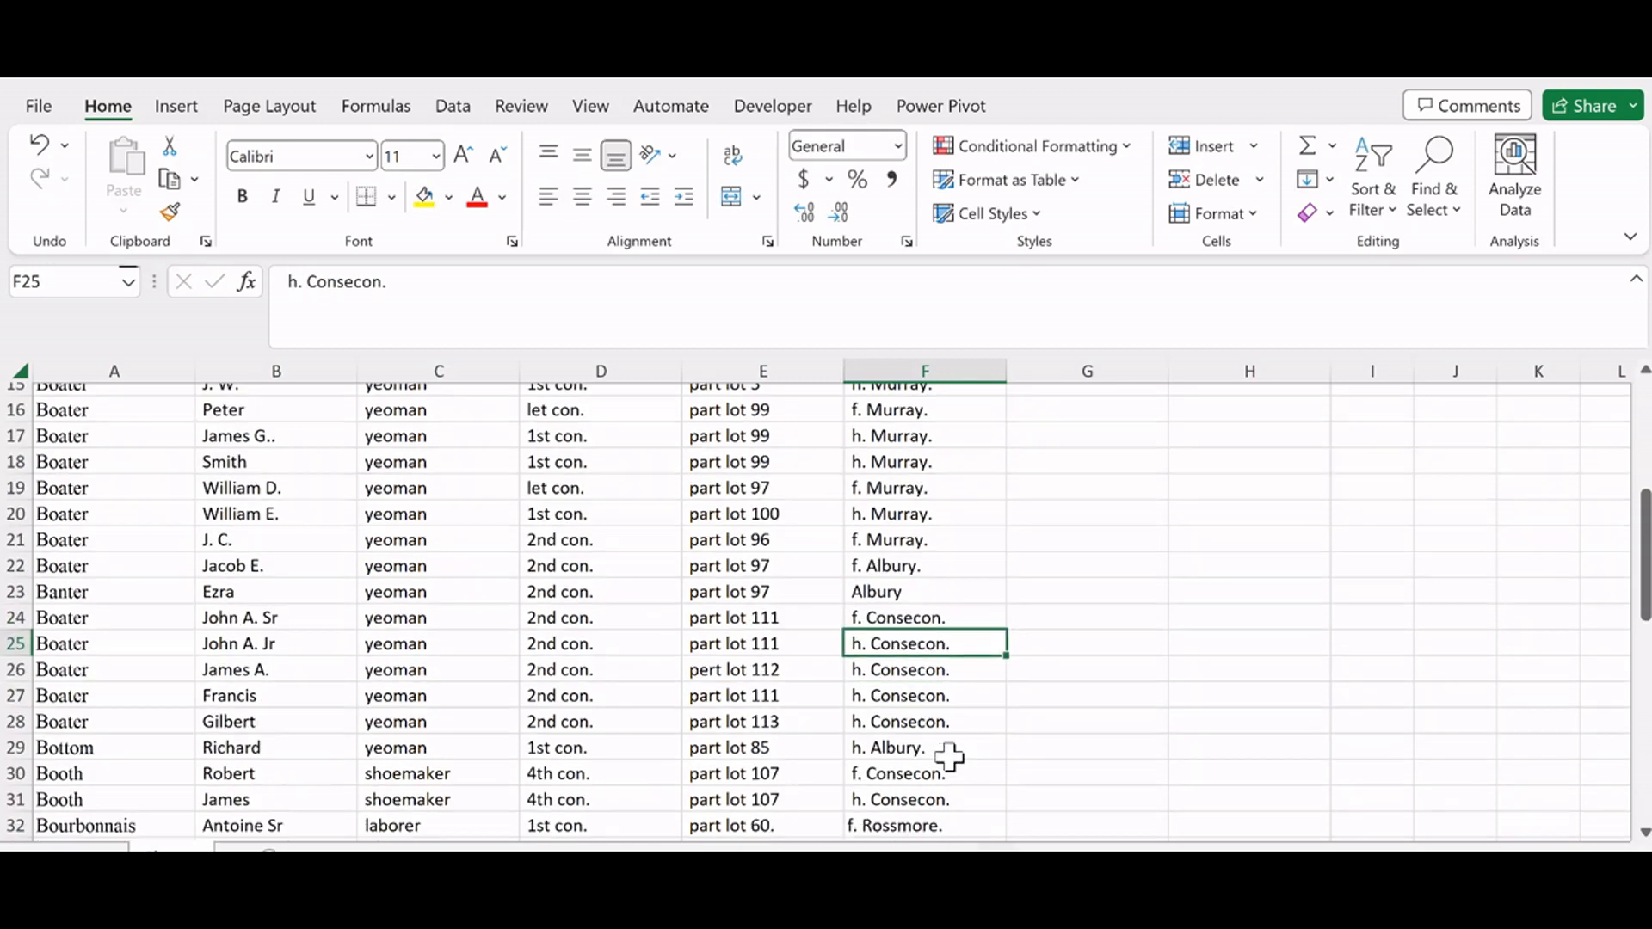
scroll(946, 756, down, 1)
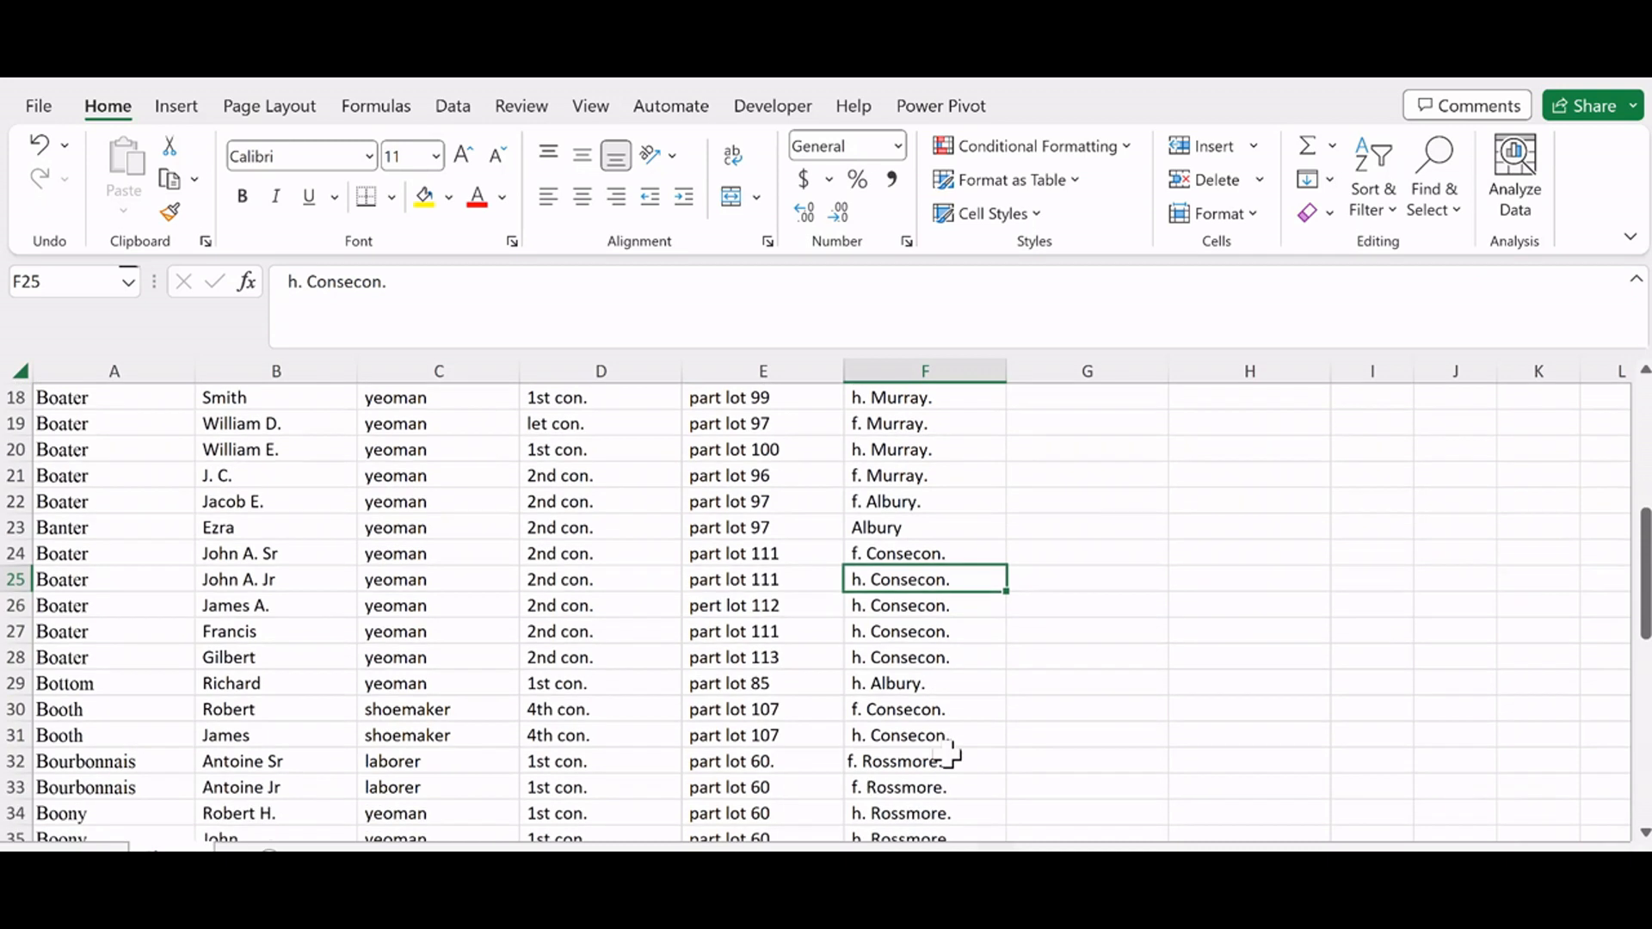
scroll(947, 755, down, 2)
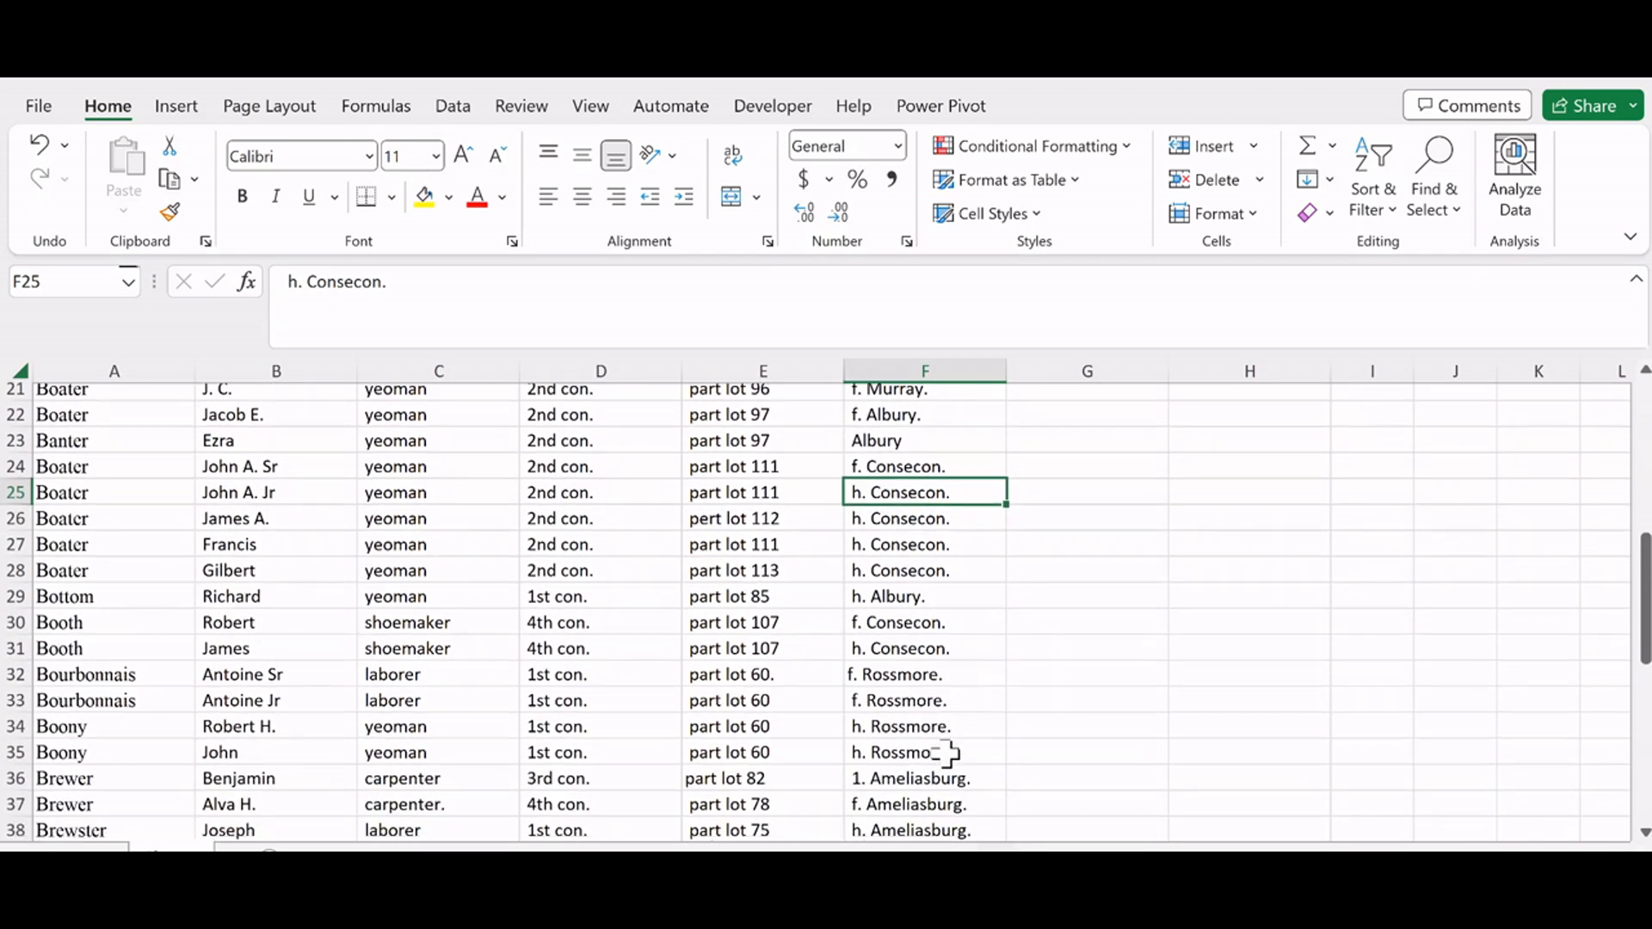
click(891, 699)
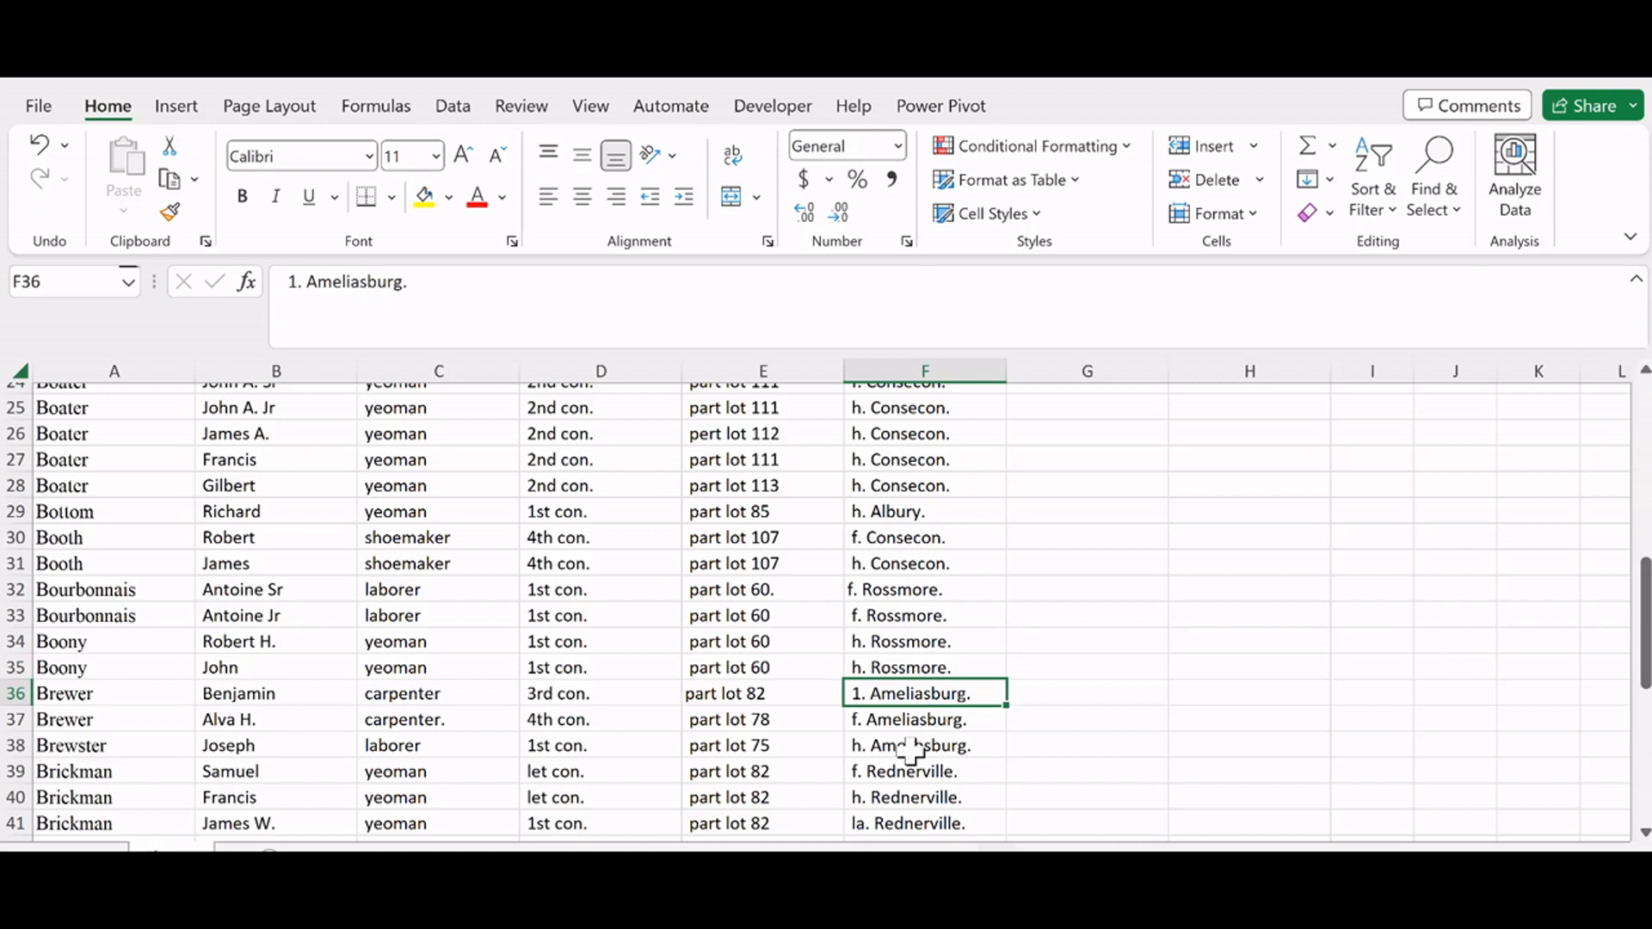
click(297, 284)
key(BackSpace)
text(f)
click(933, 725)
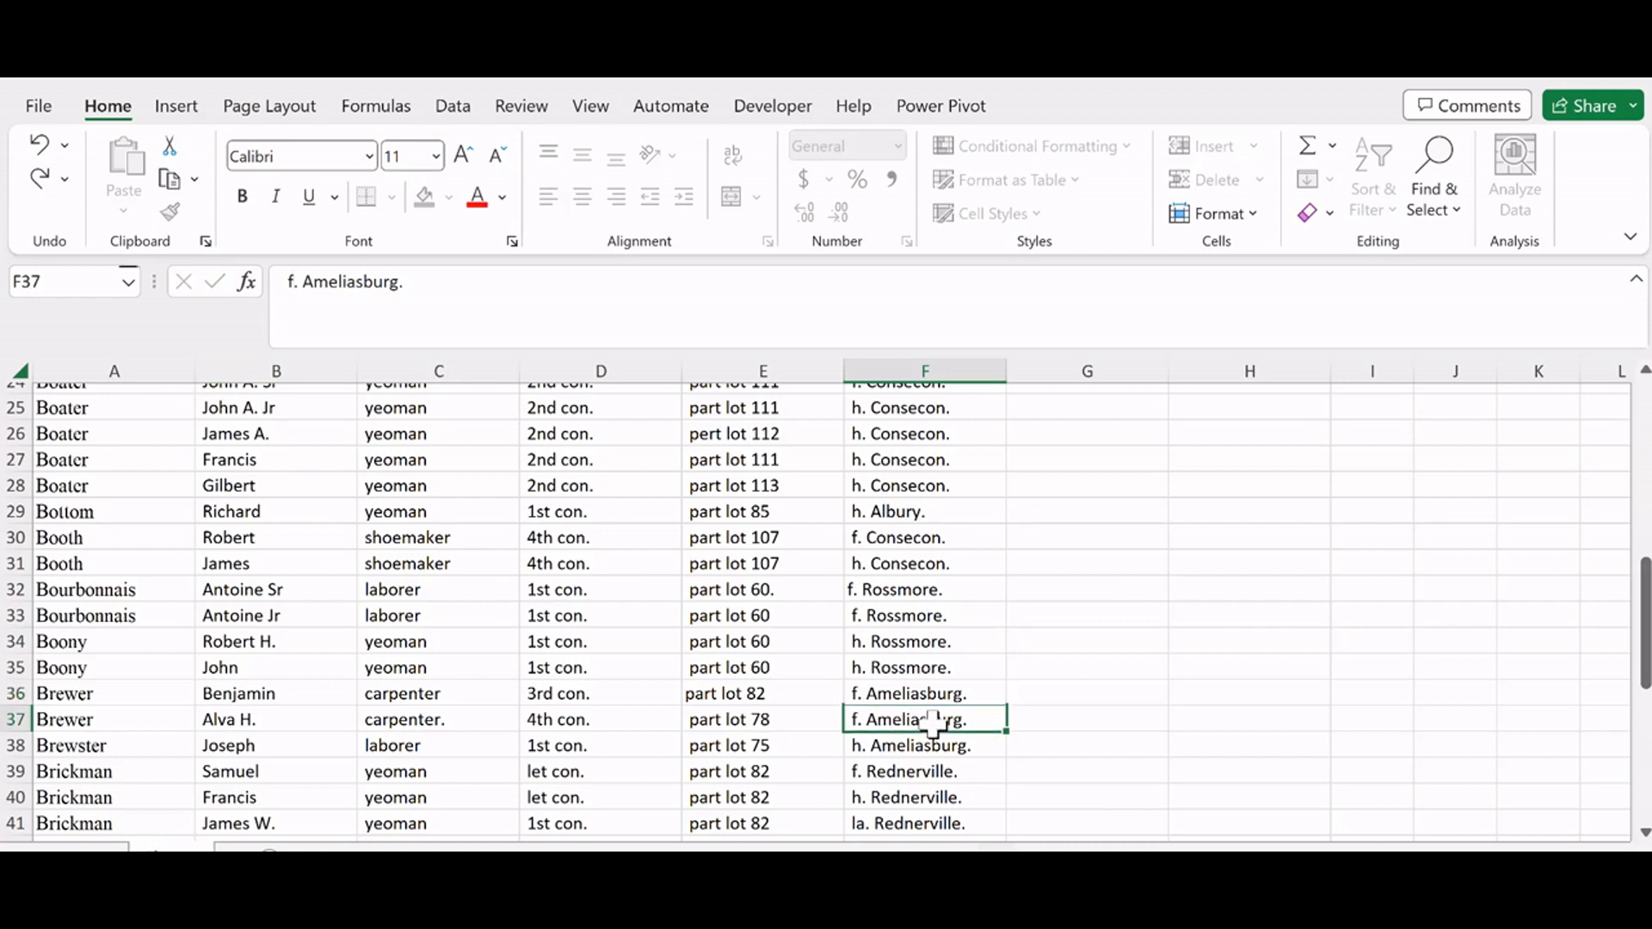
Step: Replace the misread prefix in cell F41 so the entry reads "h. Rednerville."
scroll(946, 749, down, 1)
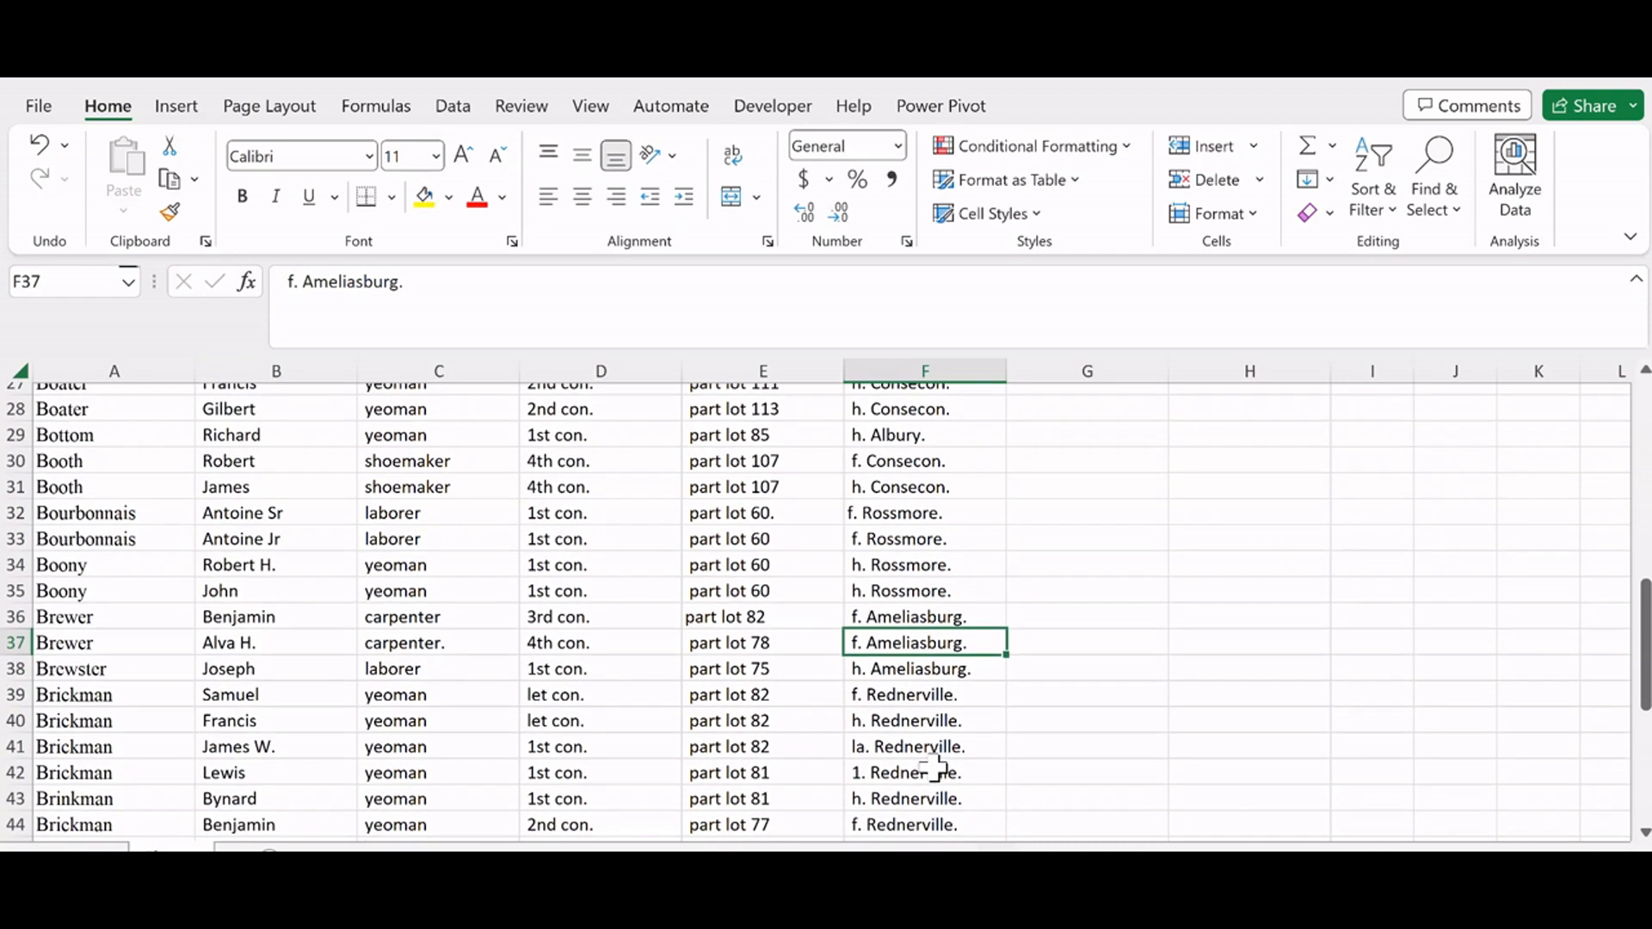
click(904, 747)
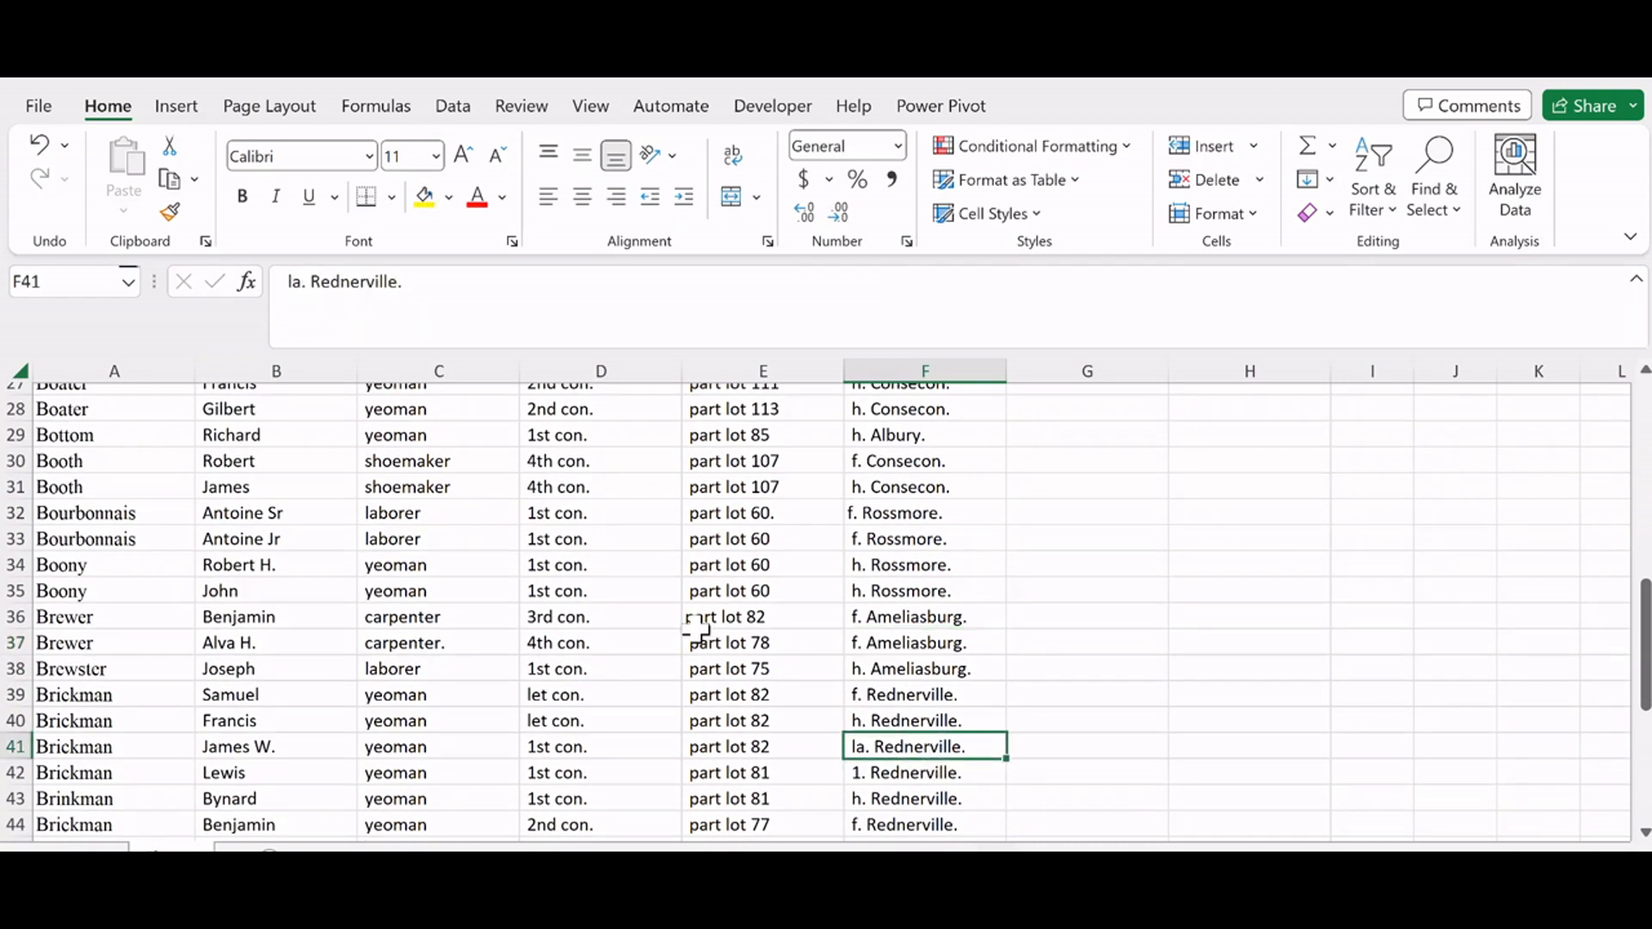
click(297, 282)
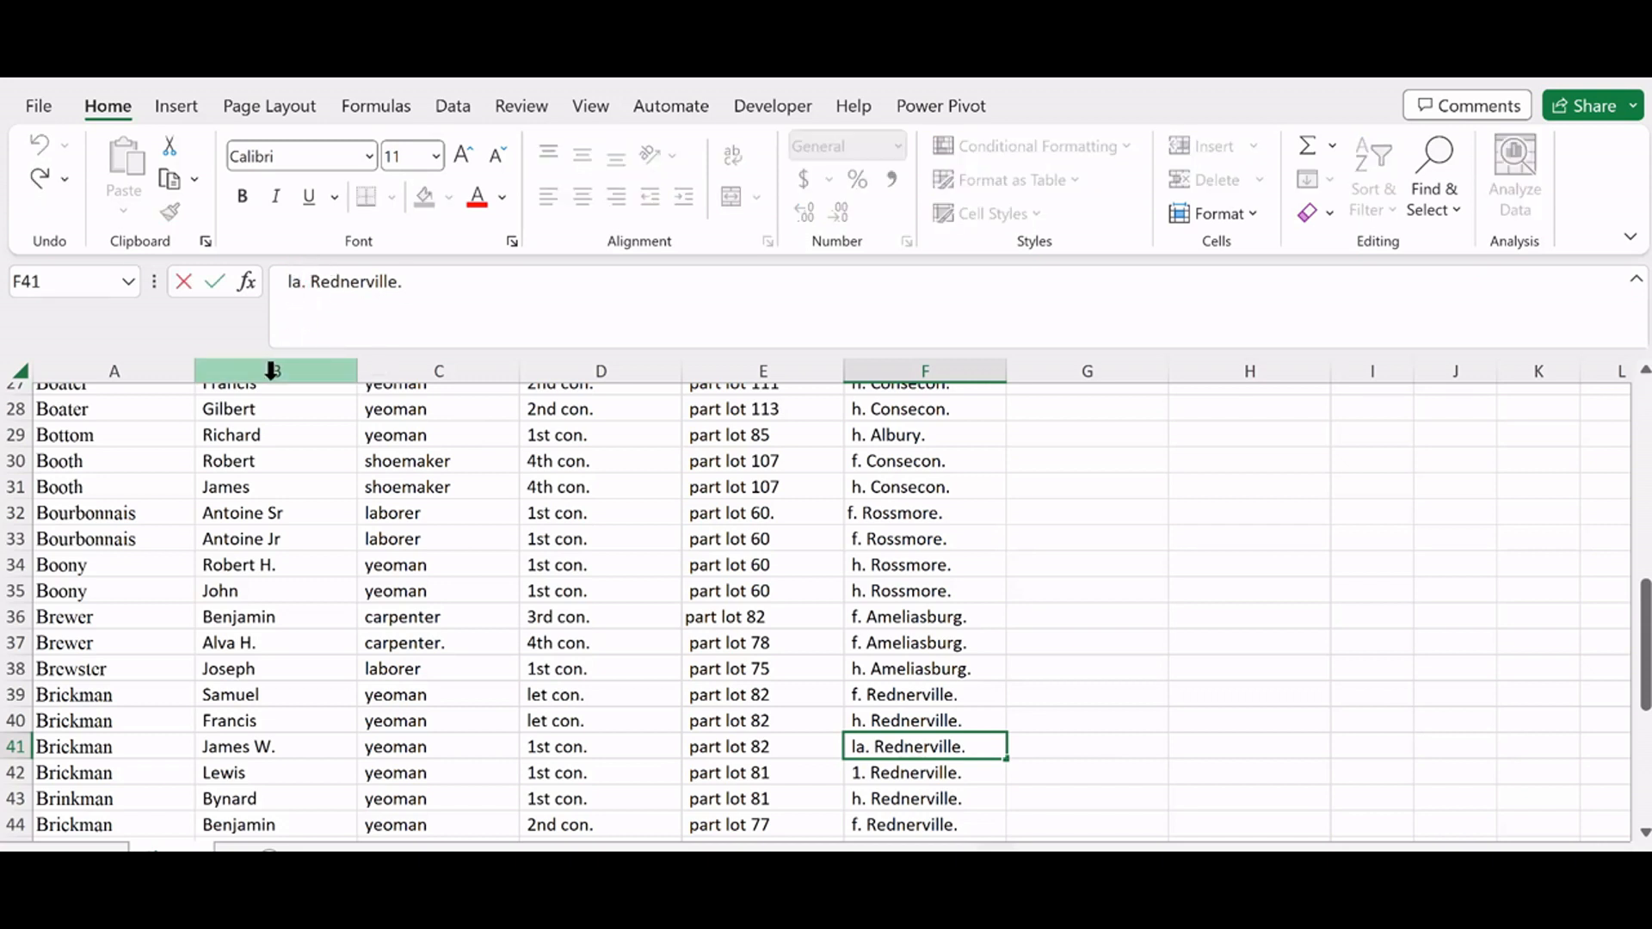
key(BackSpace)
key(BackSpace)
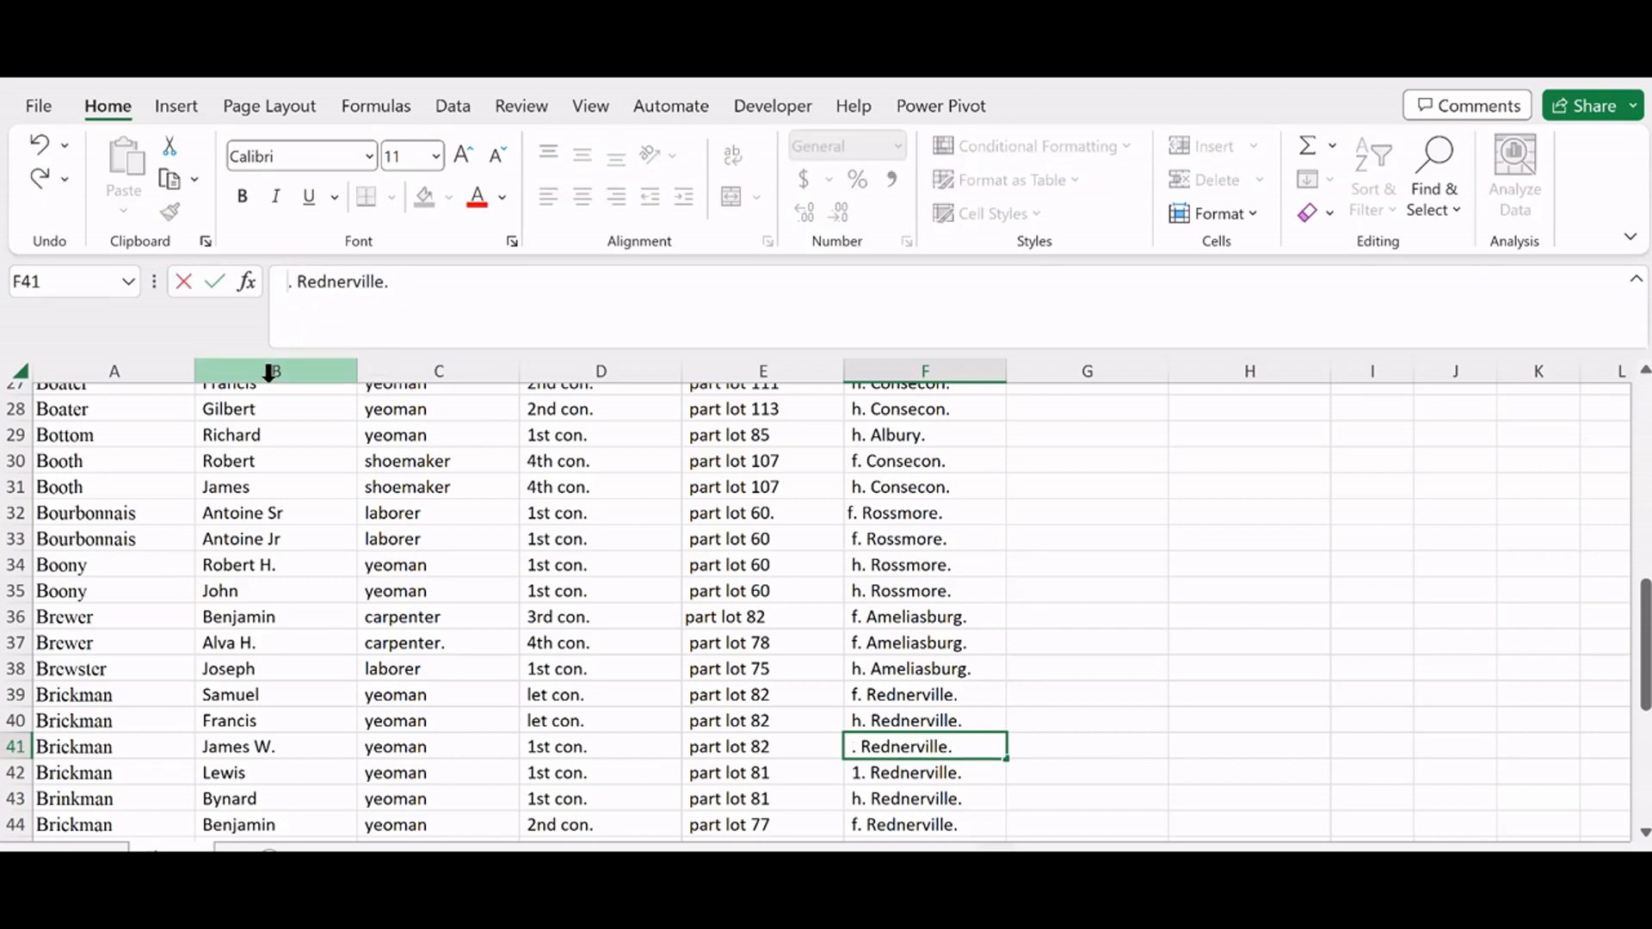
text(h)
Step: Replace the misread prefix in cell F42 so the entry reads "f. Rednerville."
click(871, 772)
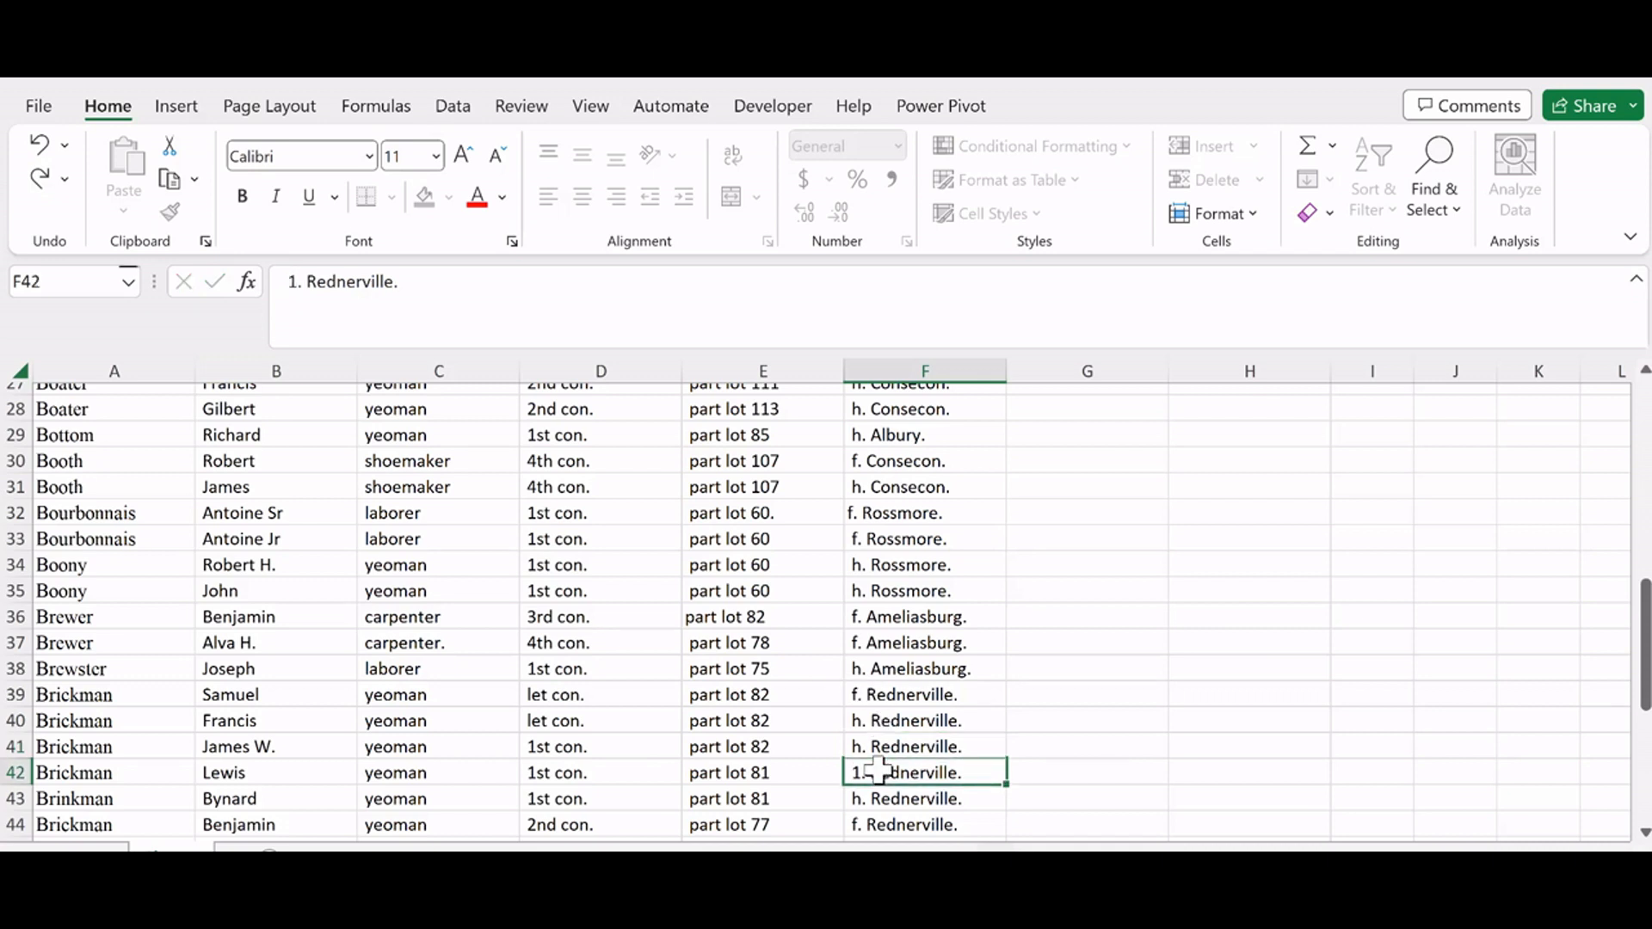
click(297, 284)
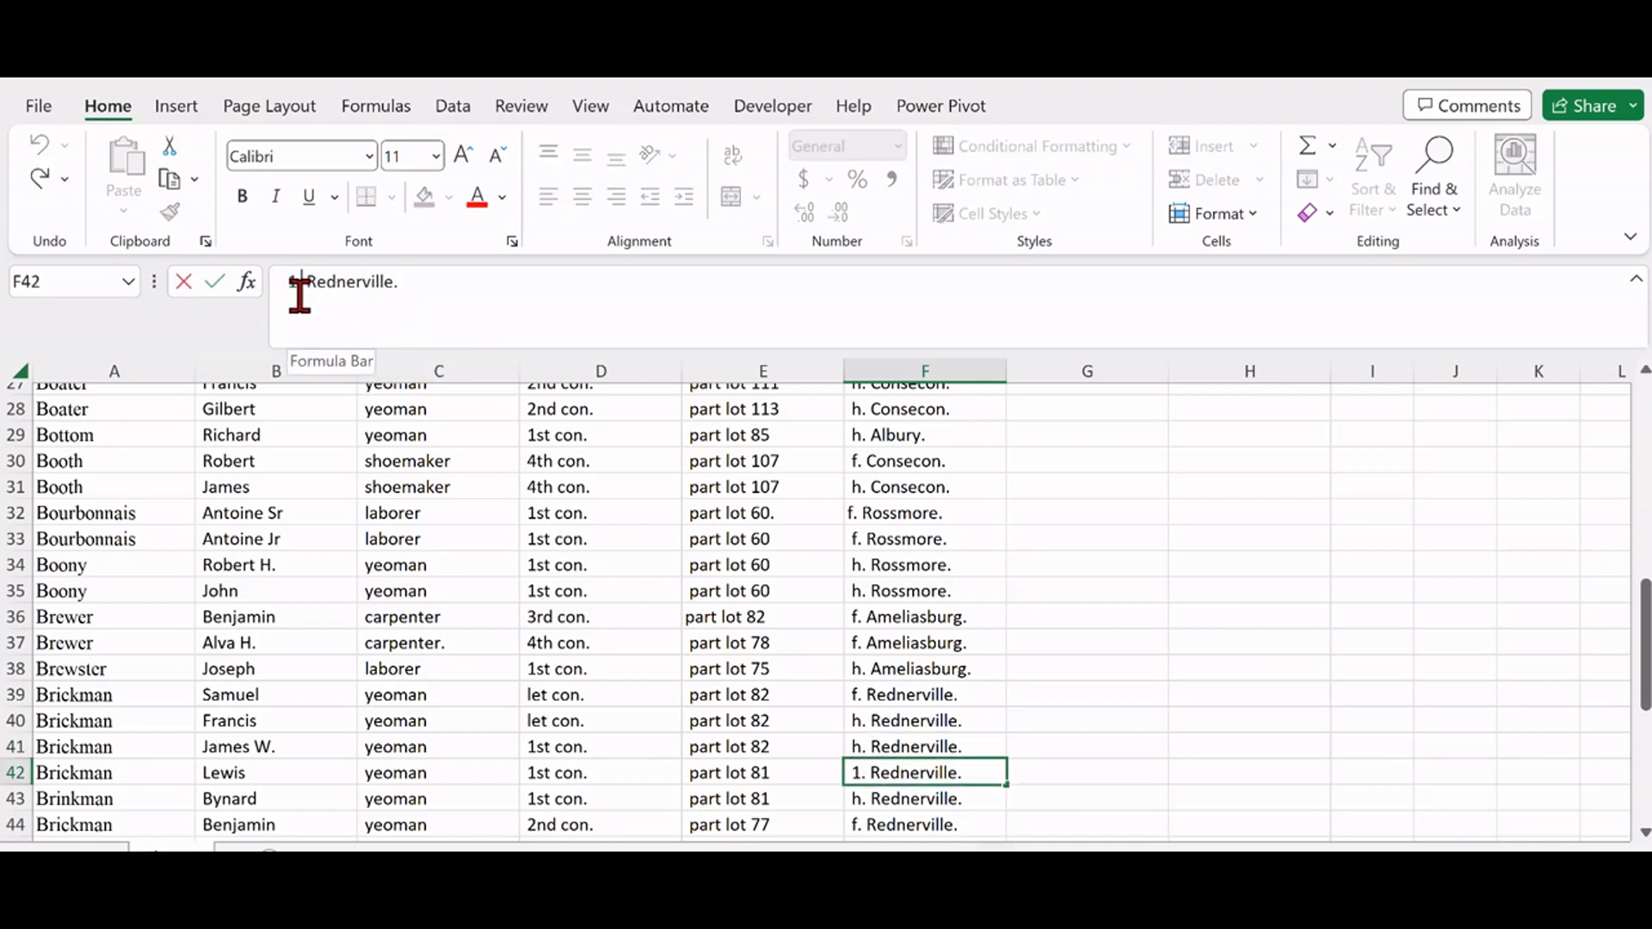
key(BackSpace)
text(f)
Step: Review the location entries in column F from row 59 back up to row 1 for remaining errors
scroll(751, 656, down, 4)
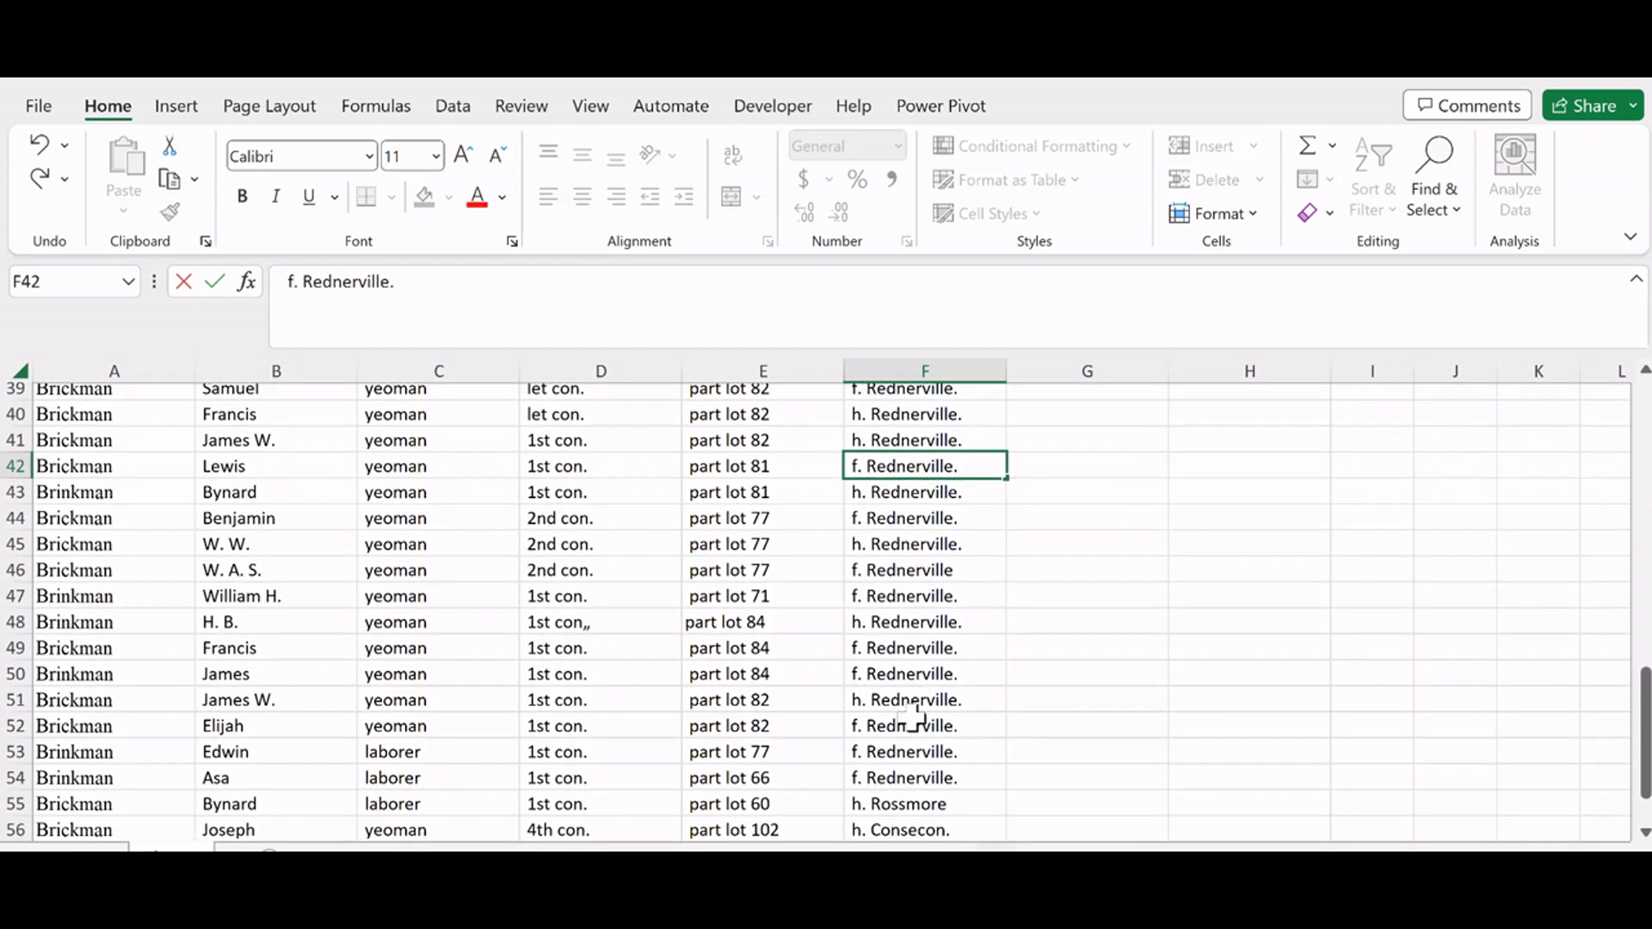
scroll(914, 725, down, 2)
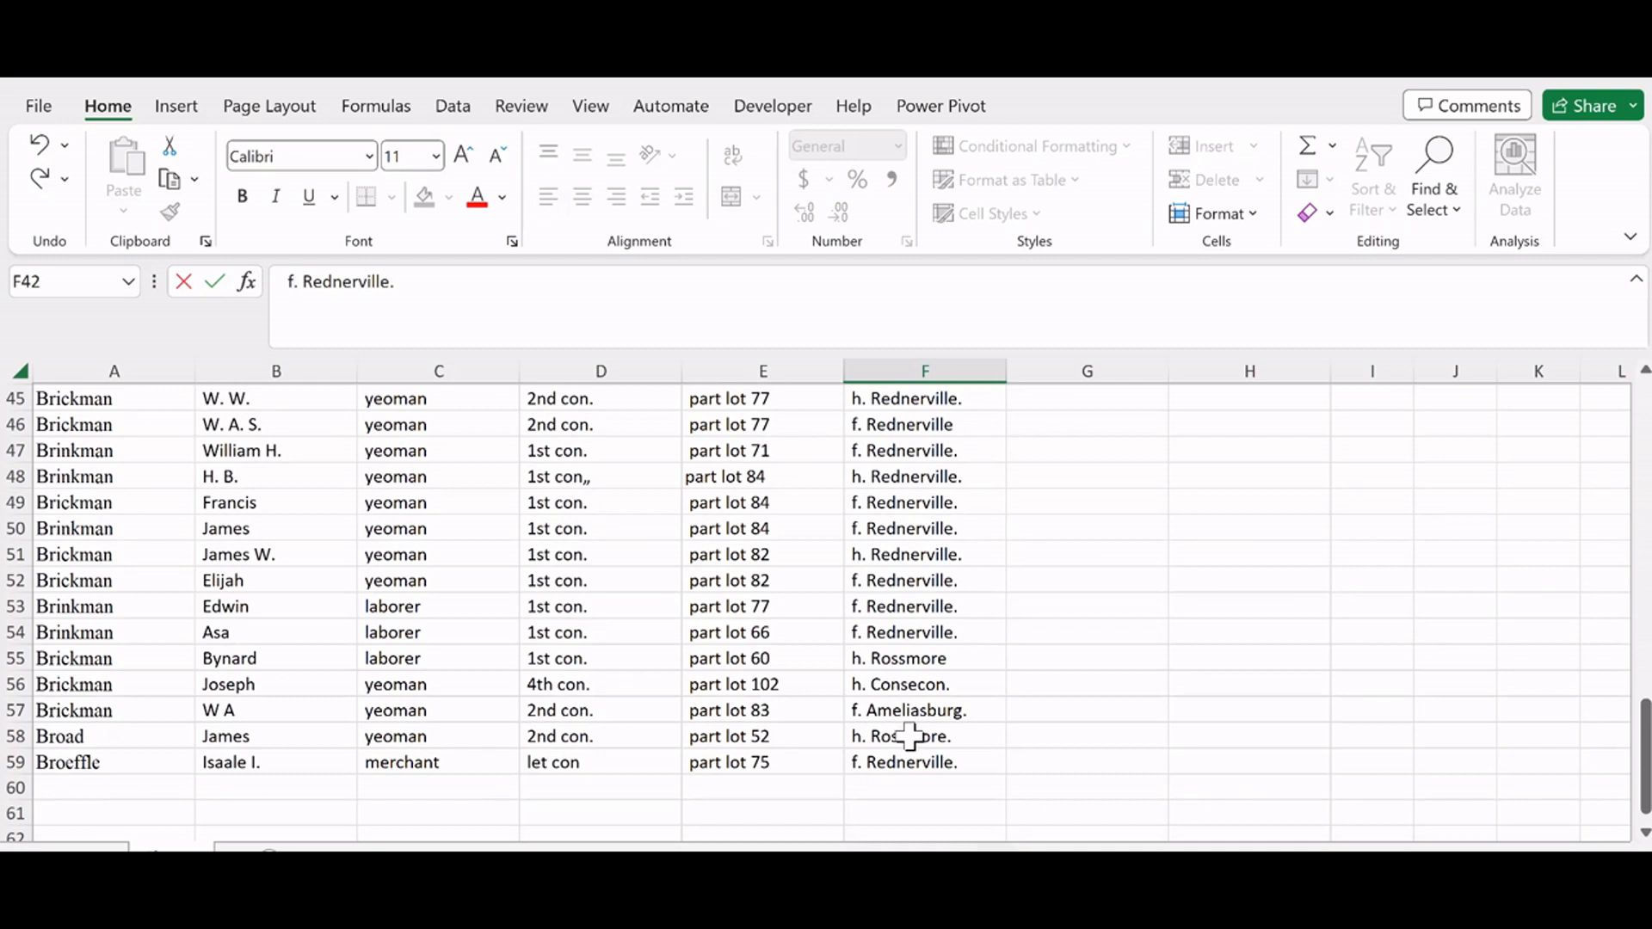
scroll(911, 736, up, 4)
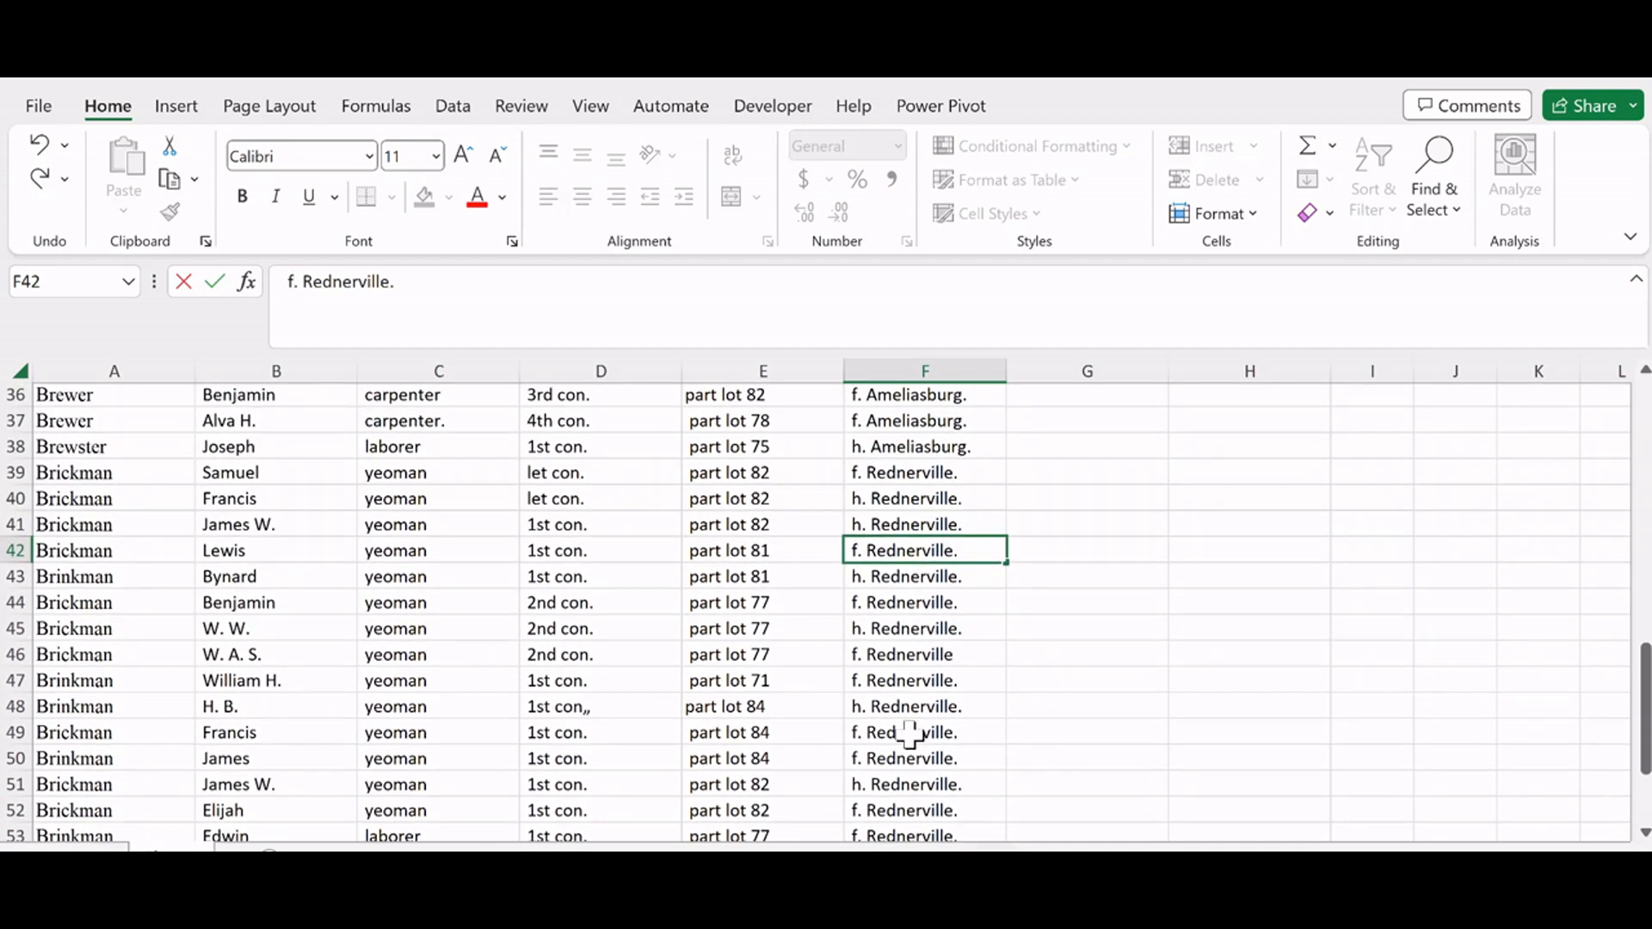
scroll(910, 733, up, 3)
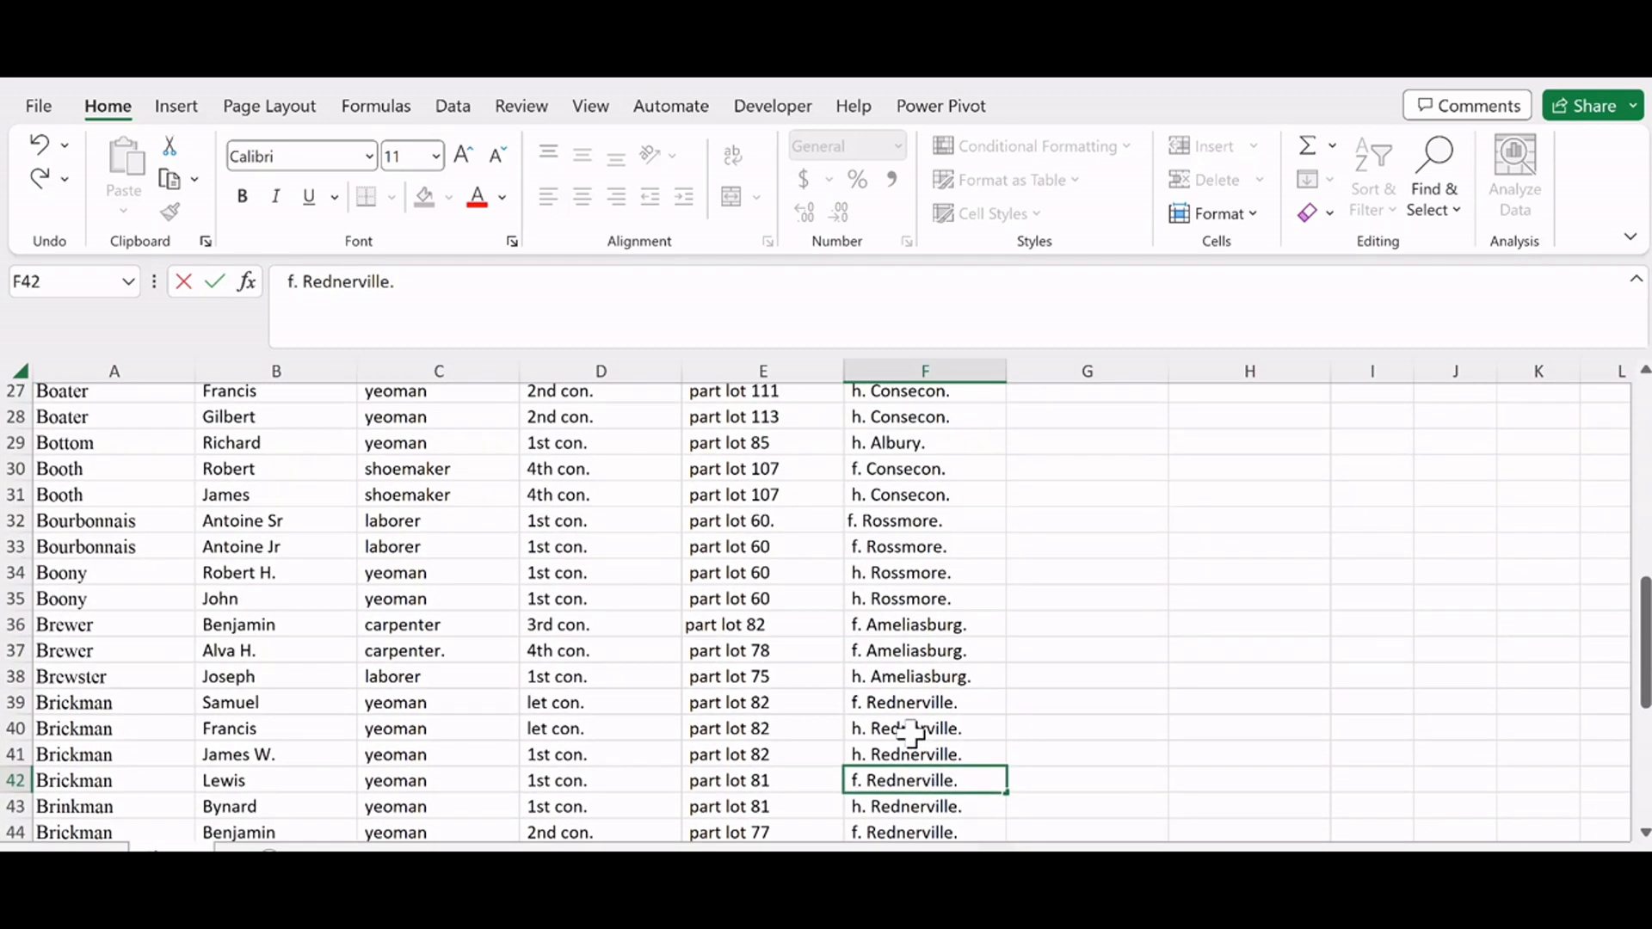
scroll(911, 733, up, 3)
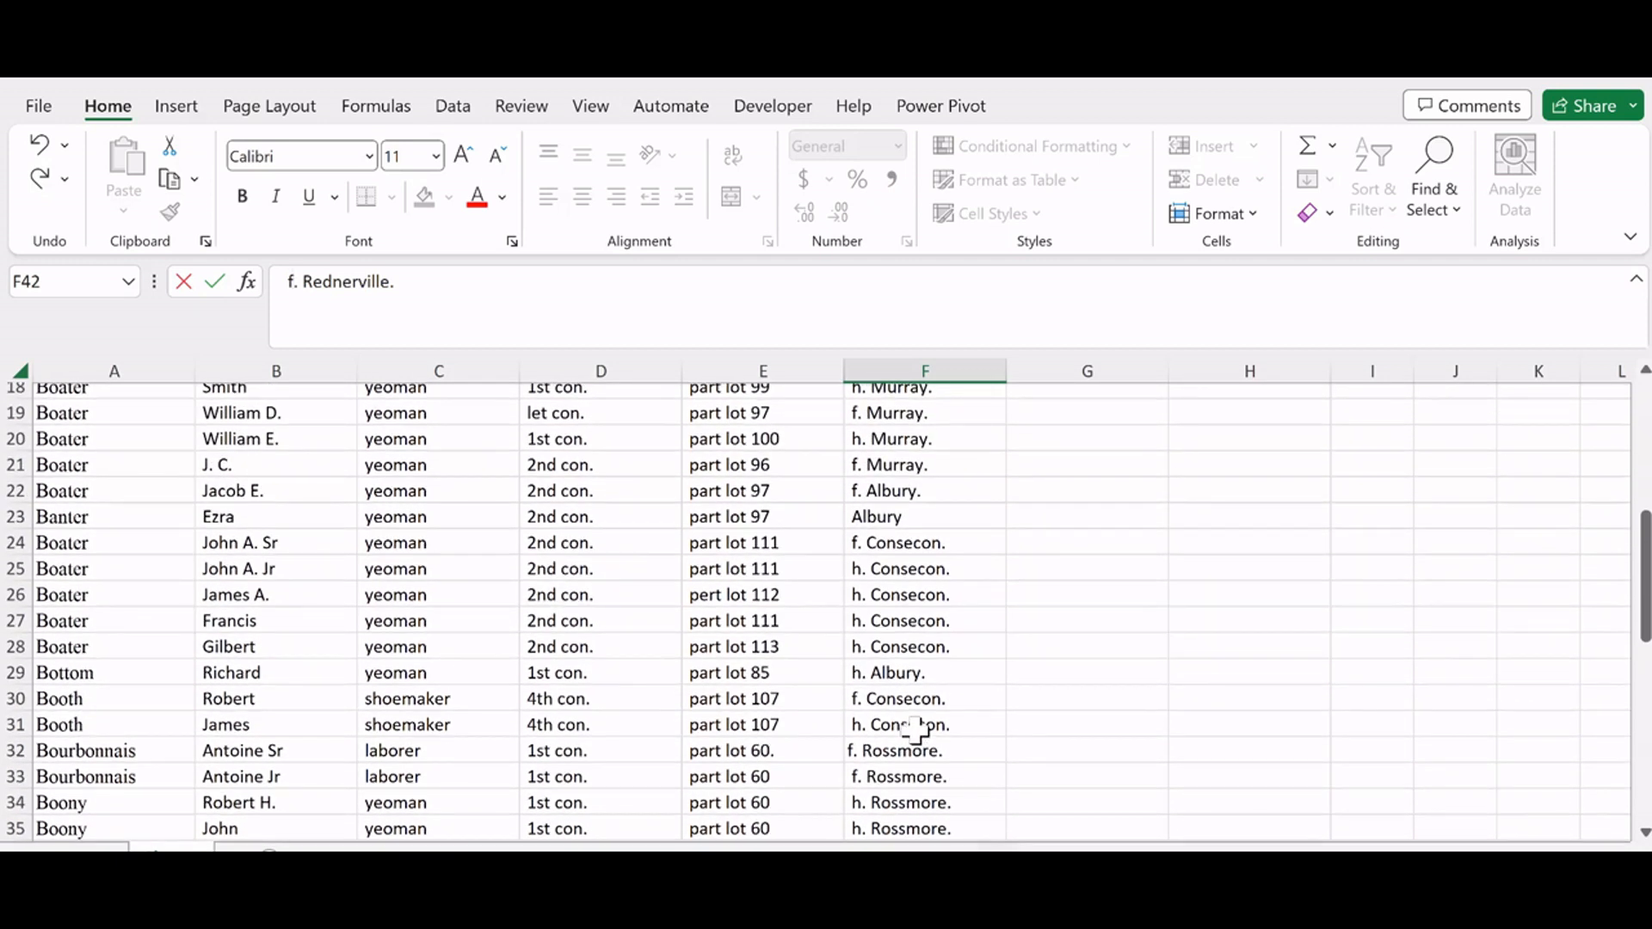
scroll(916, 730, up, 4)
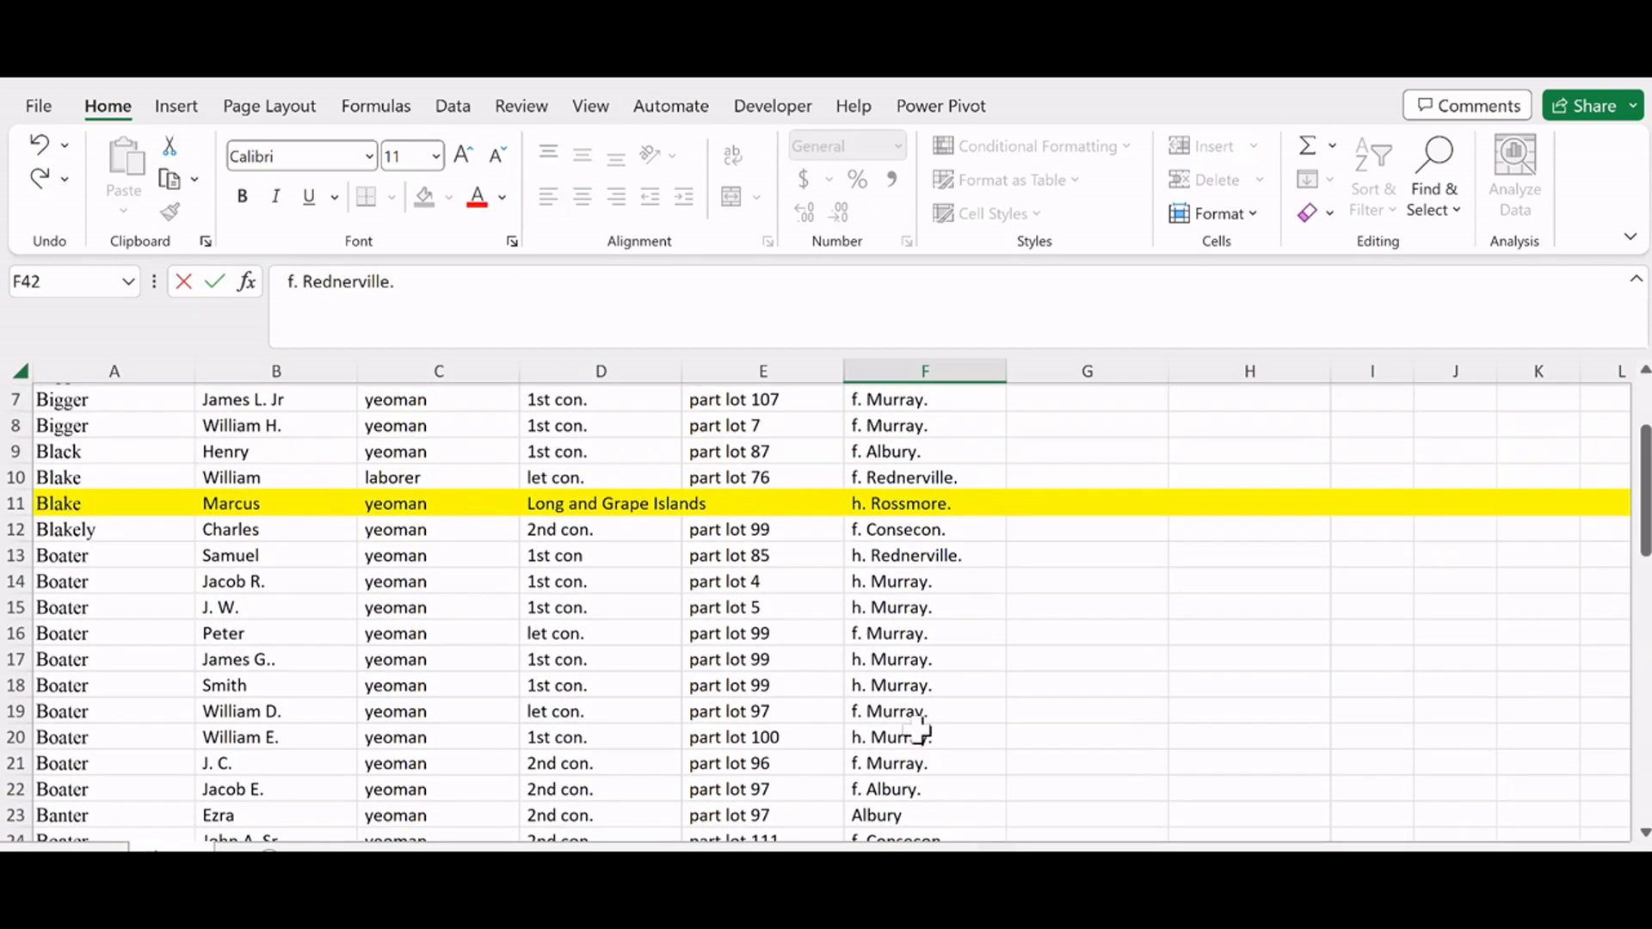
scroll(919, 731, up, 1)
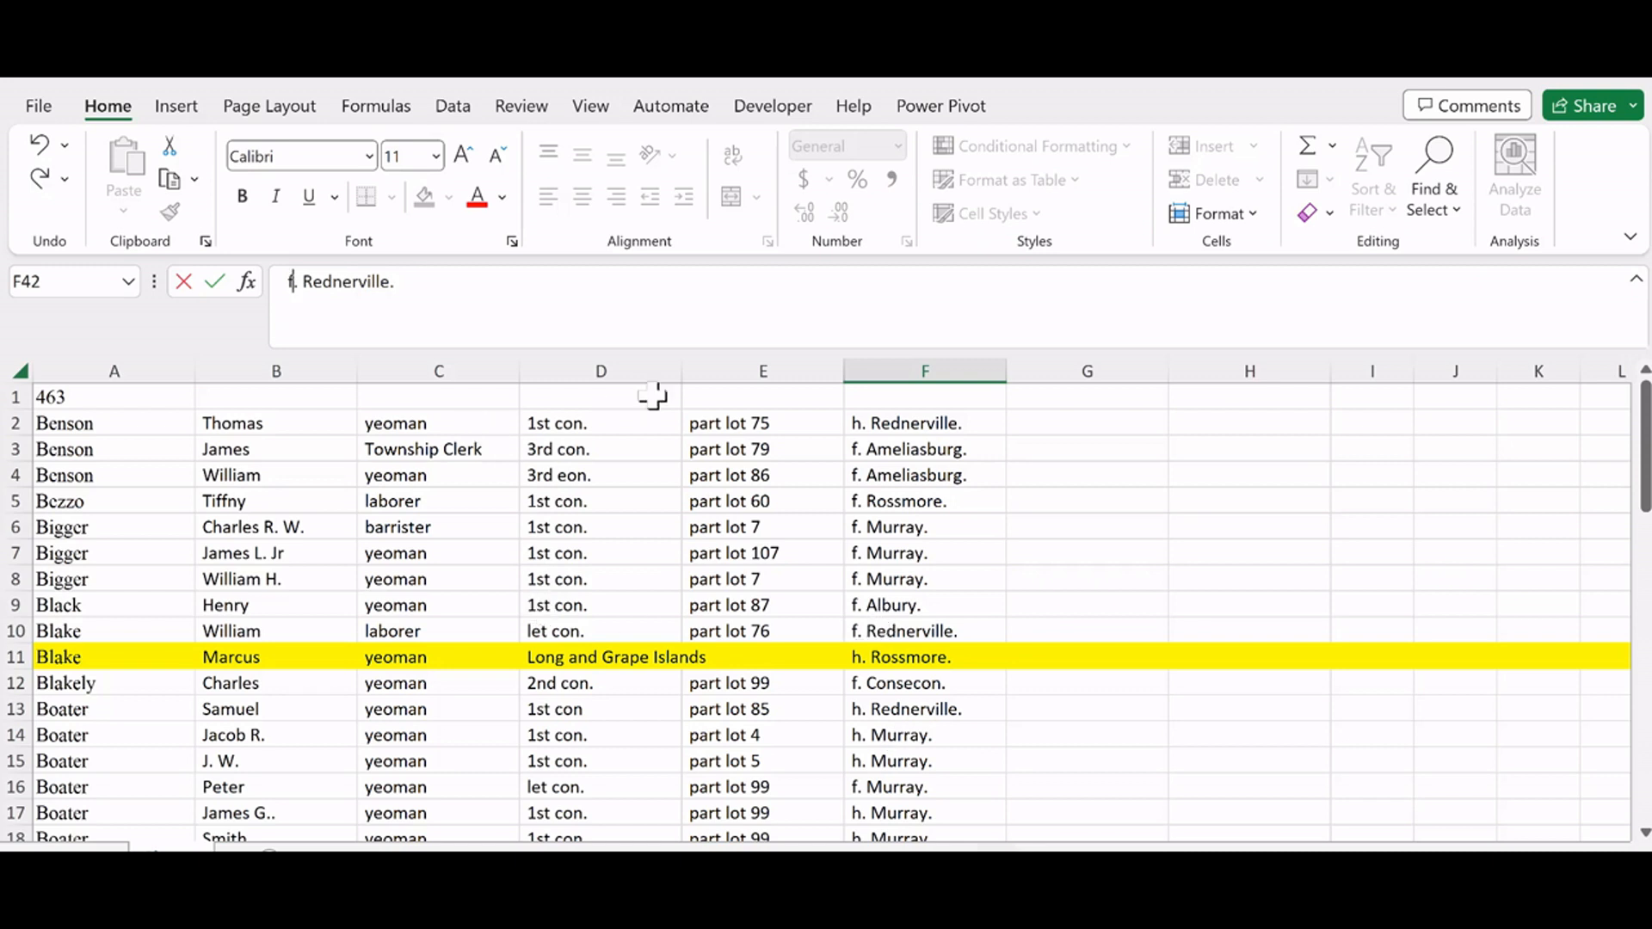
Step: Select column E and check its lot entries down to row 59 for recognition errors
click(721, 366)
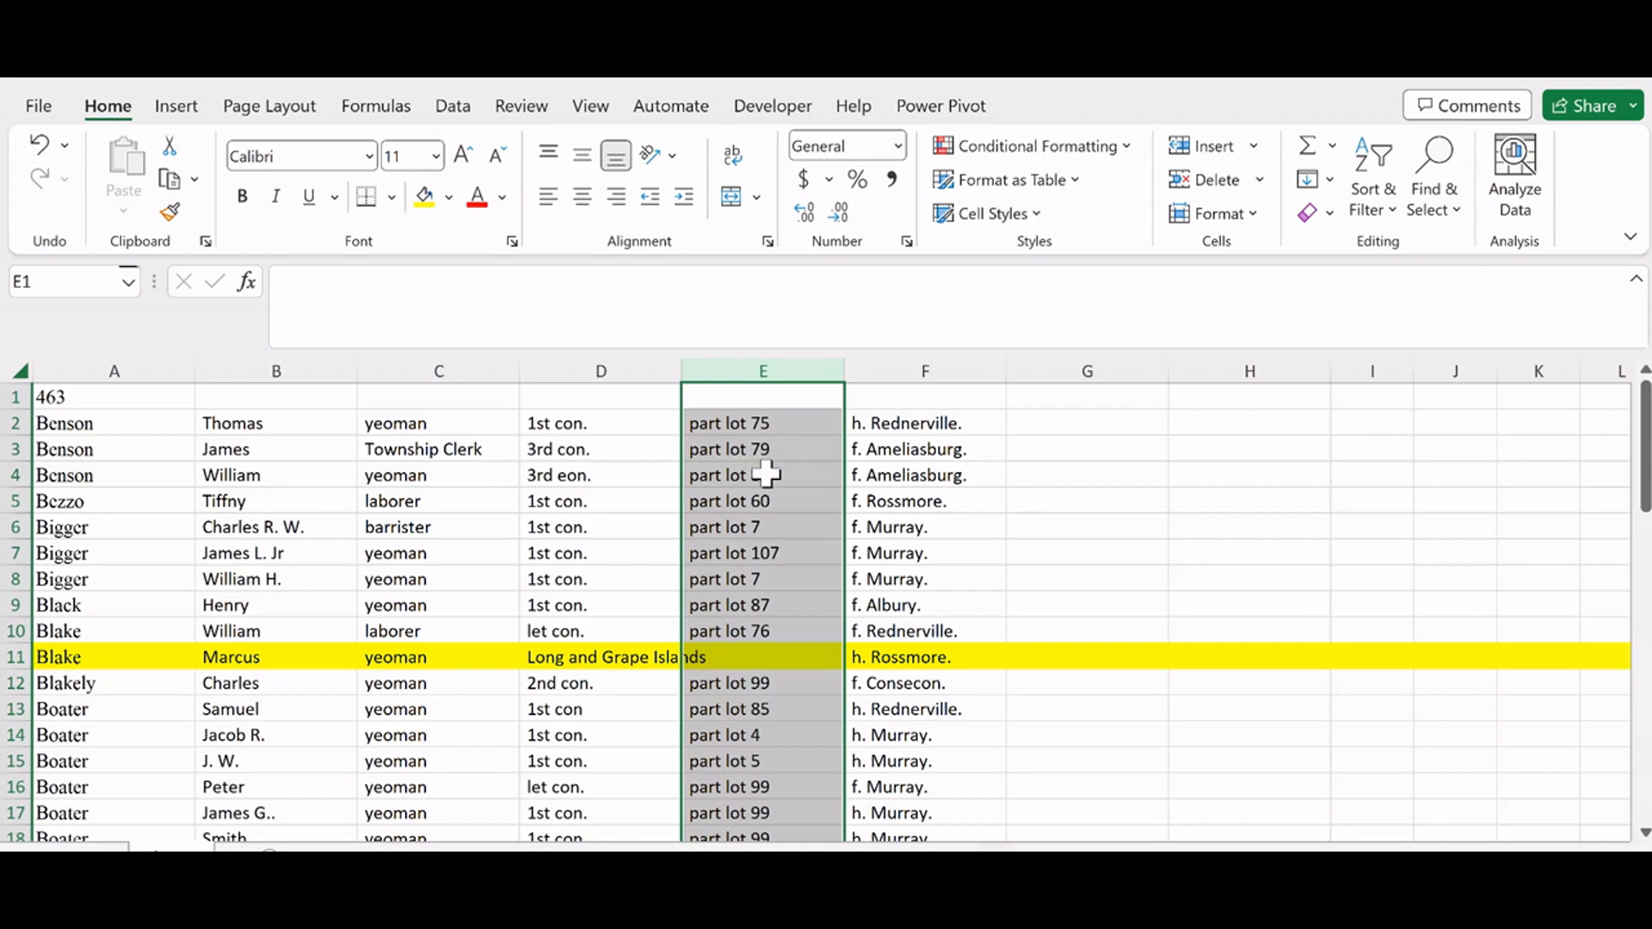
scroll(788, 542, down, 3)
scroll(787, 578, down, 3)
scroll(787, 595, down, 6)
scroll(783, 618, down, 4)
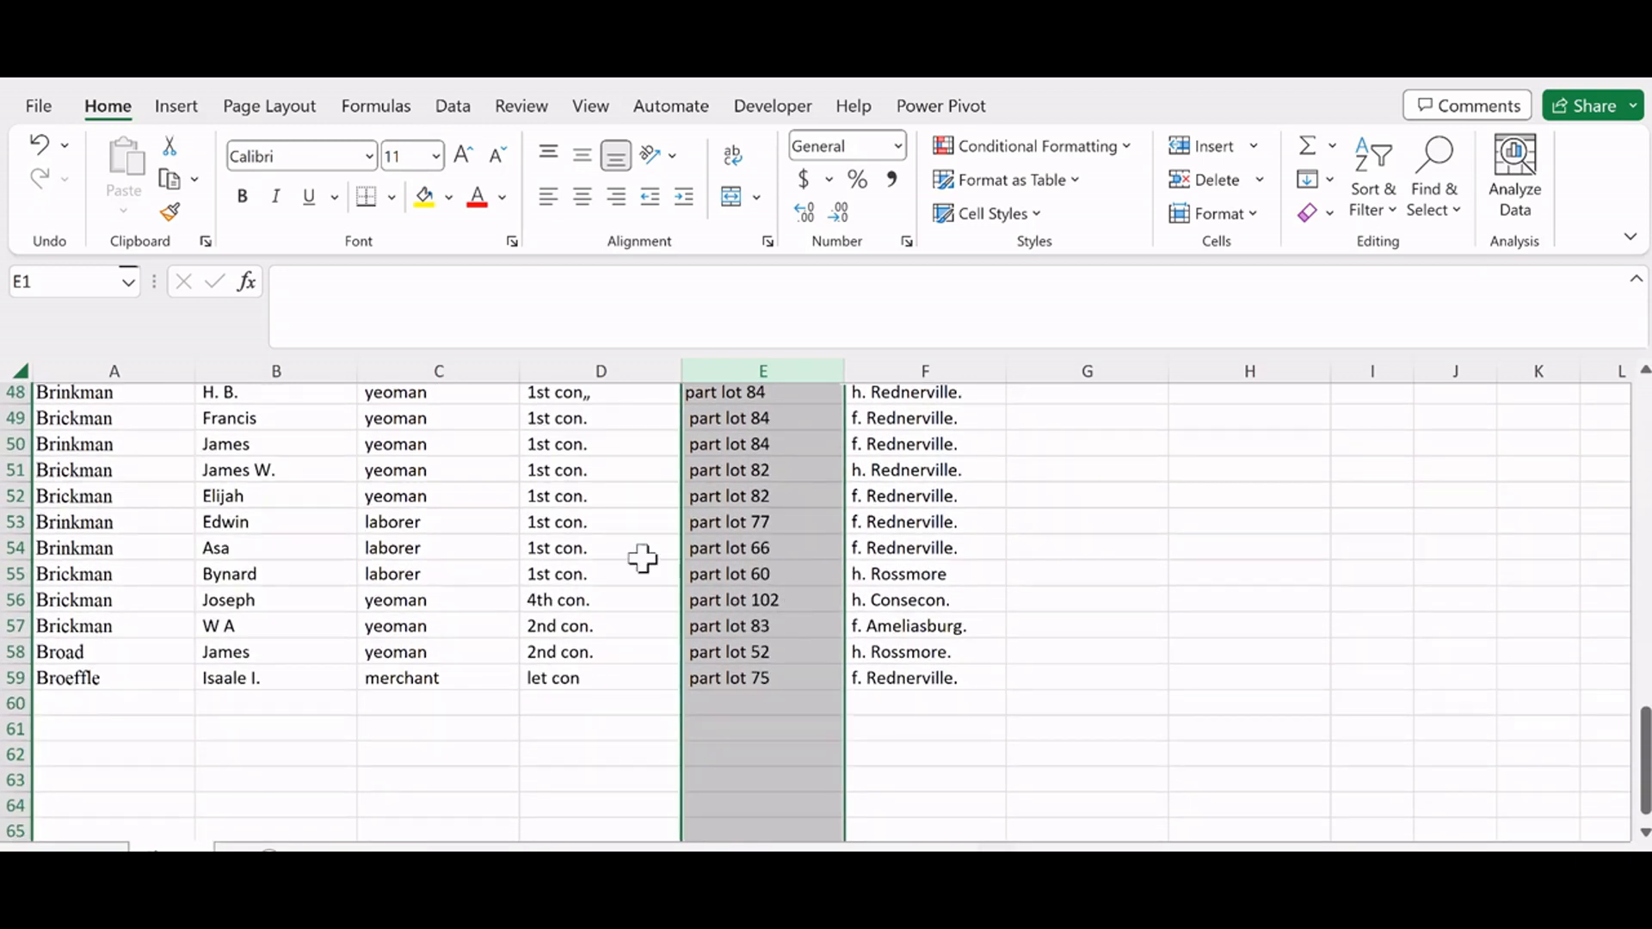
scroll(641, 559, up, 15)
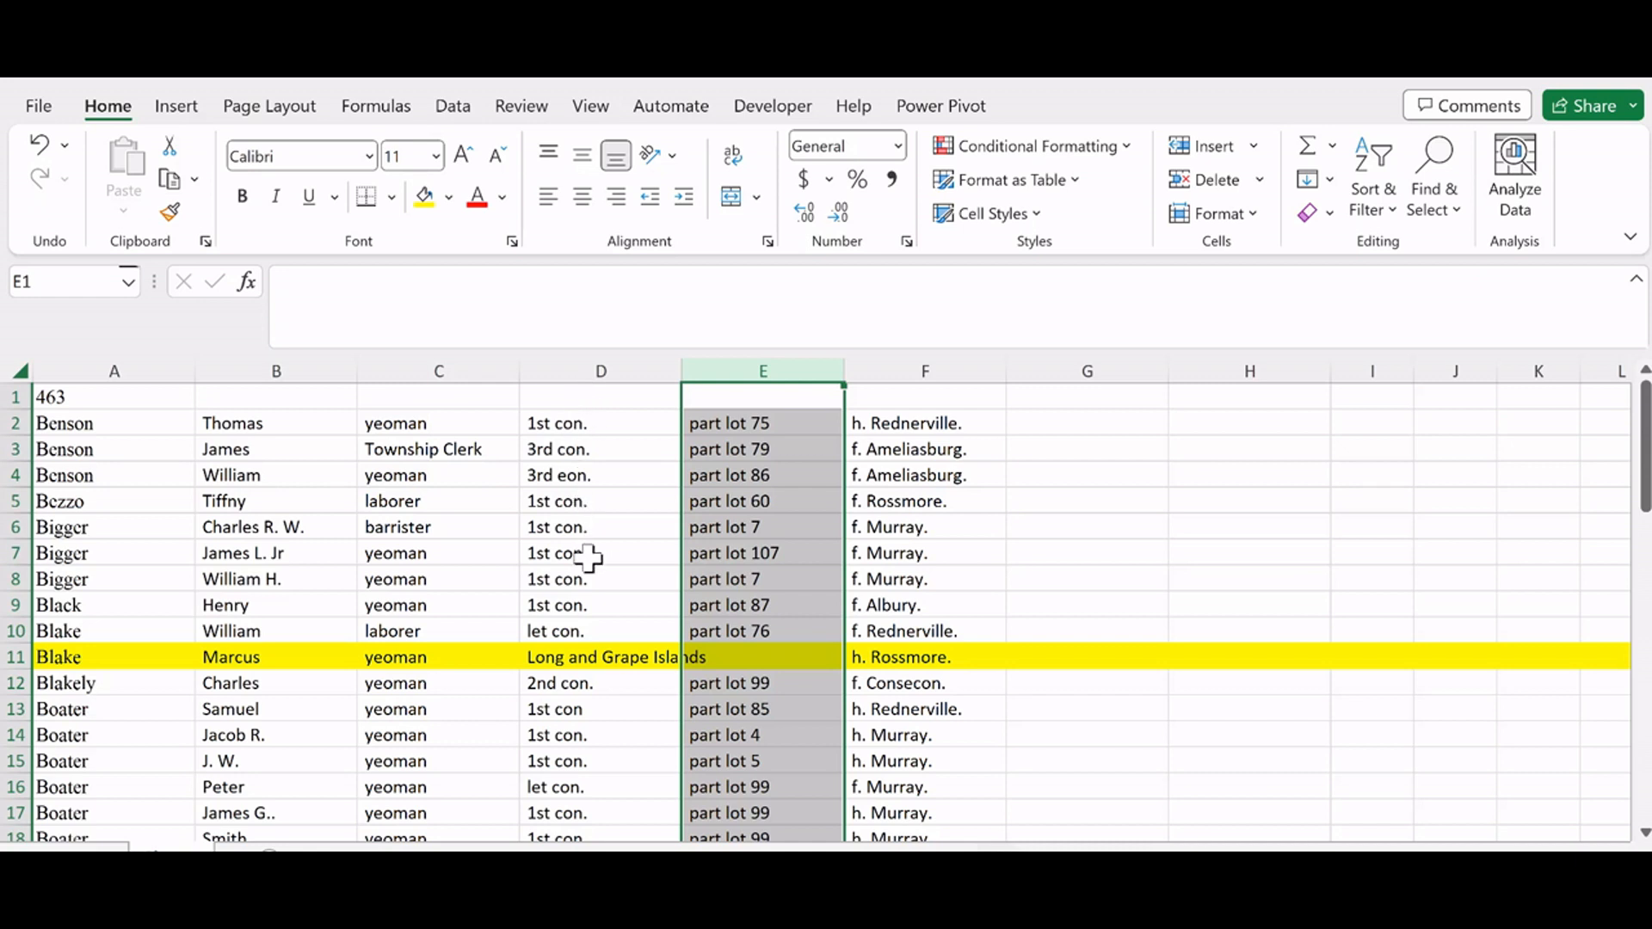
Step: Correct the misread concession in cell D10 so the entry reads "1st con."
click(573, 631)
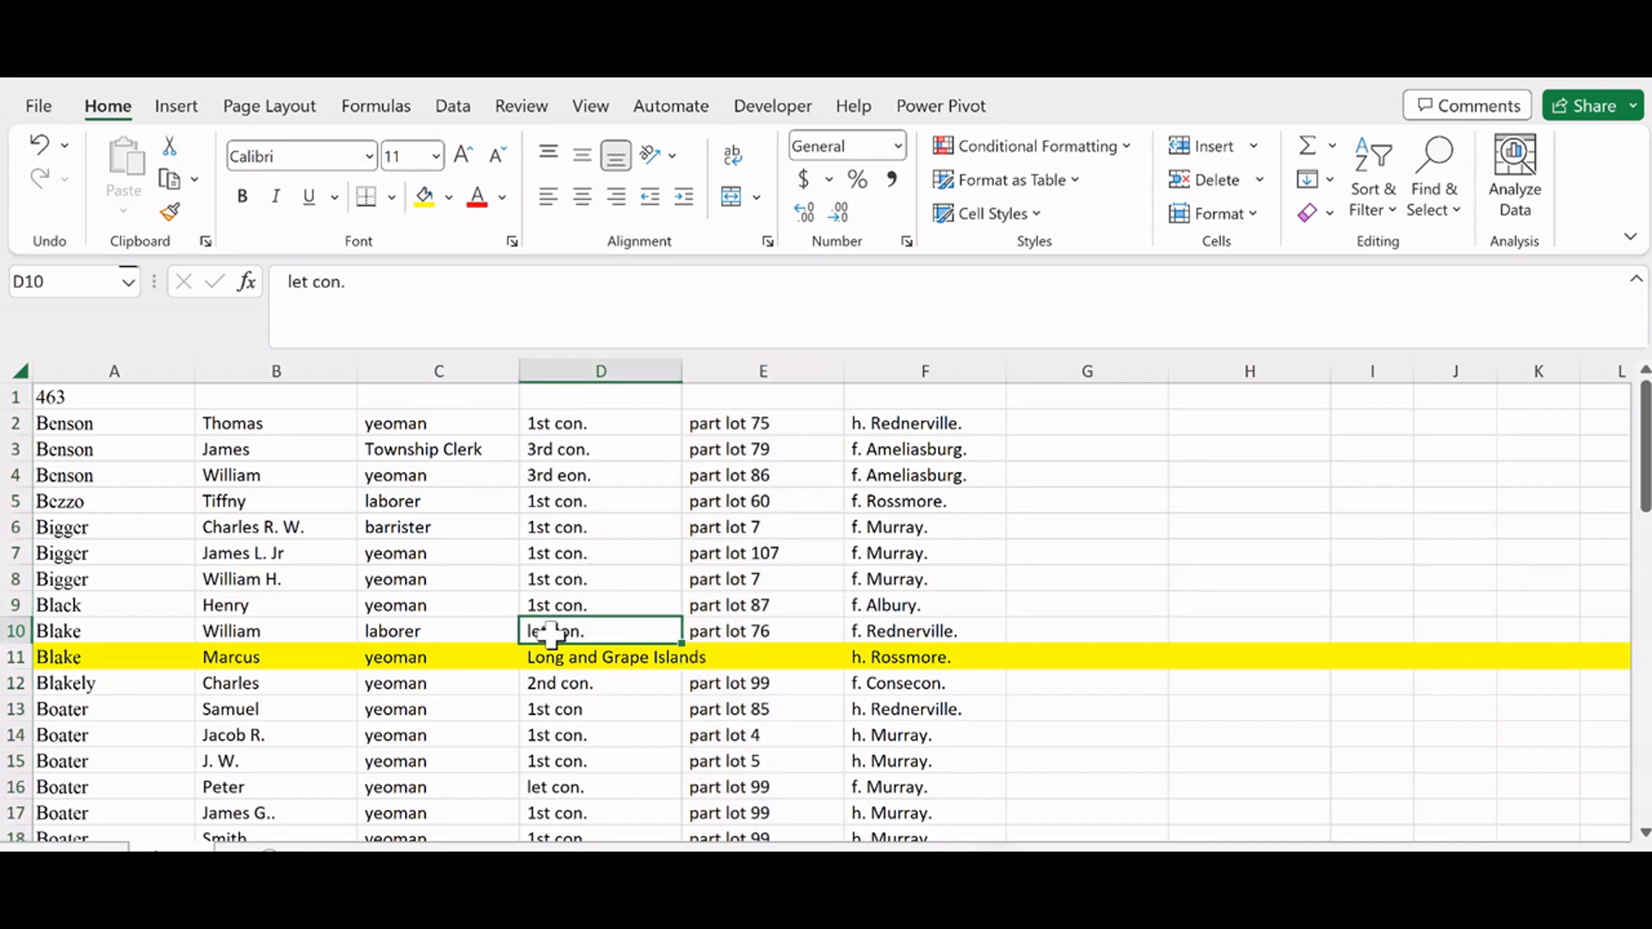
click(302, 291)
key(BackSpace)
key(BackSpace)
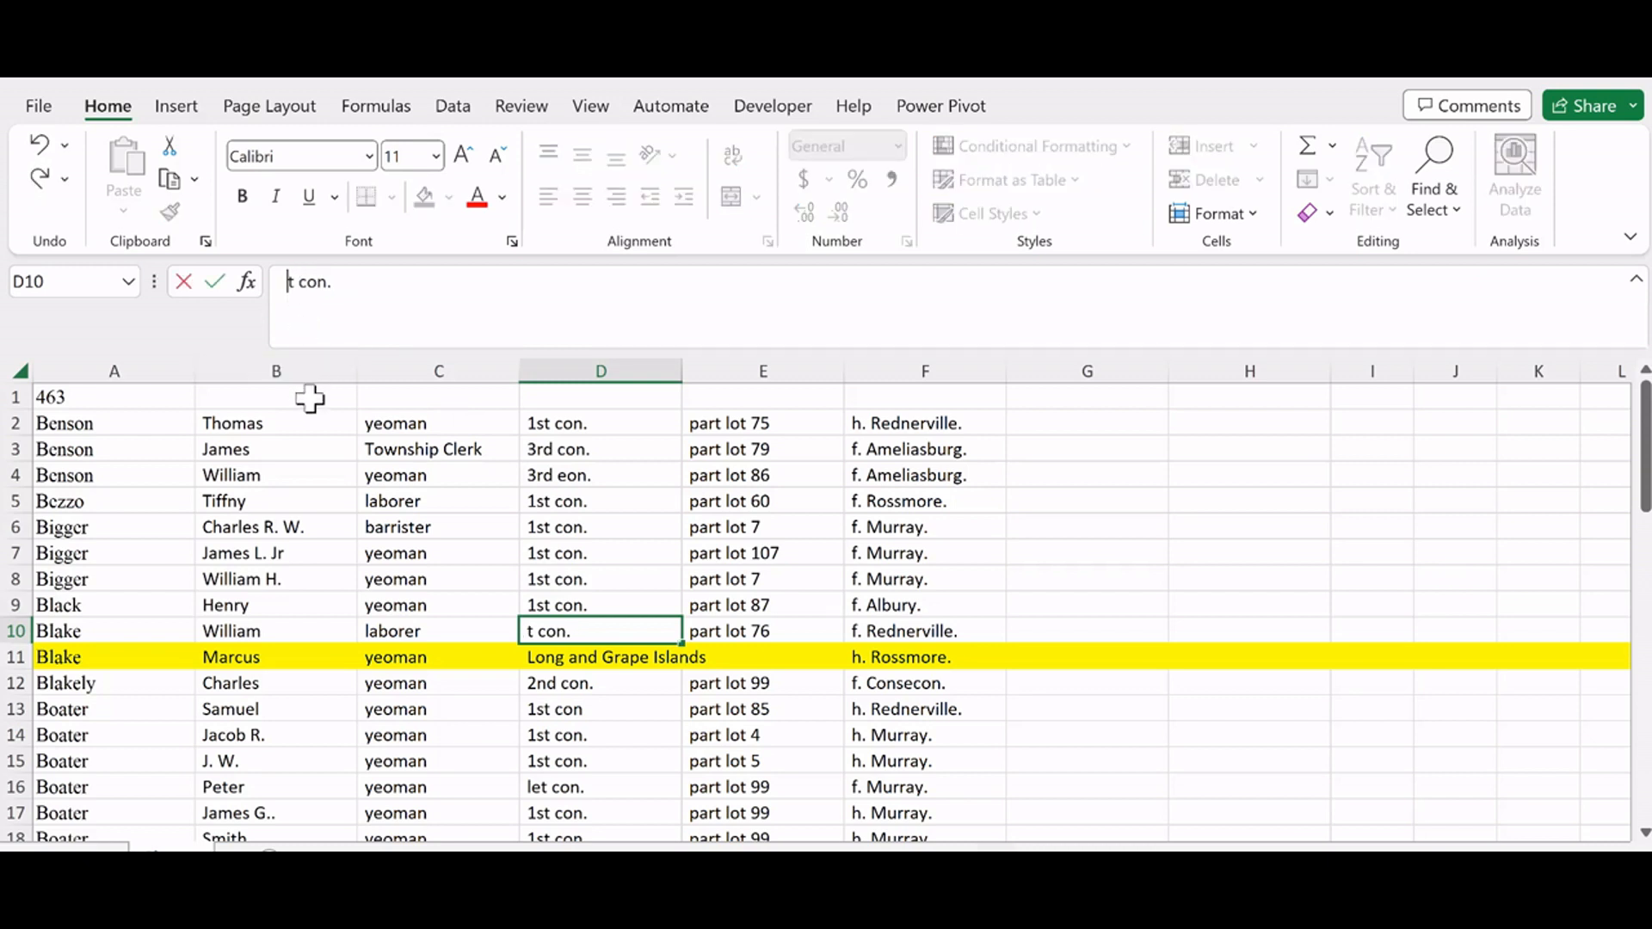
text(1s)
click(652, 579)
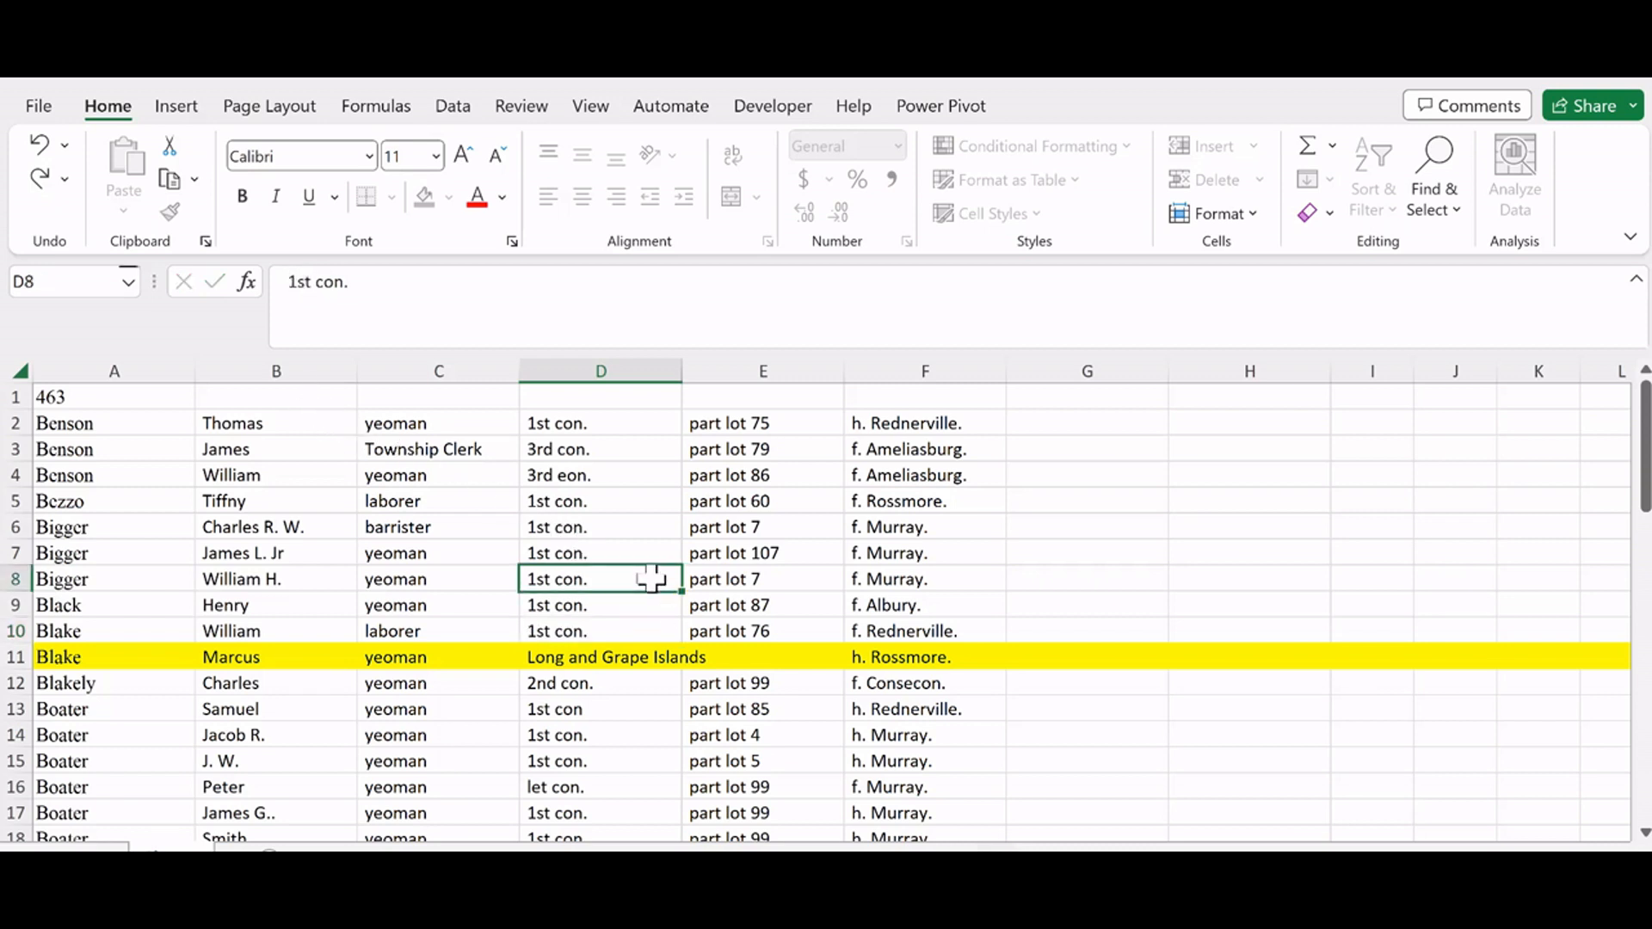
Step: Correct the misread concession in cell D16 so the entry reads "1st con."
scroll(616, 661, down, 1)
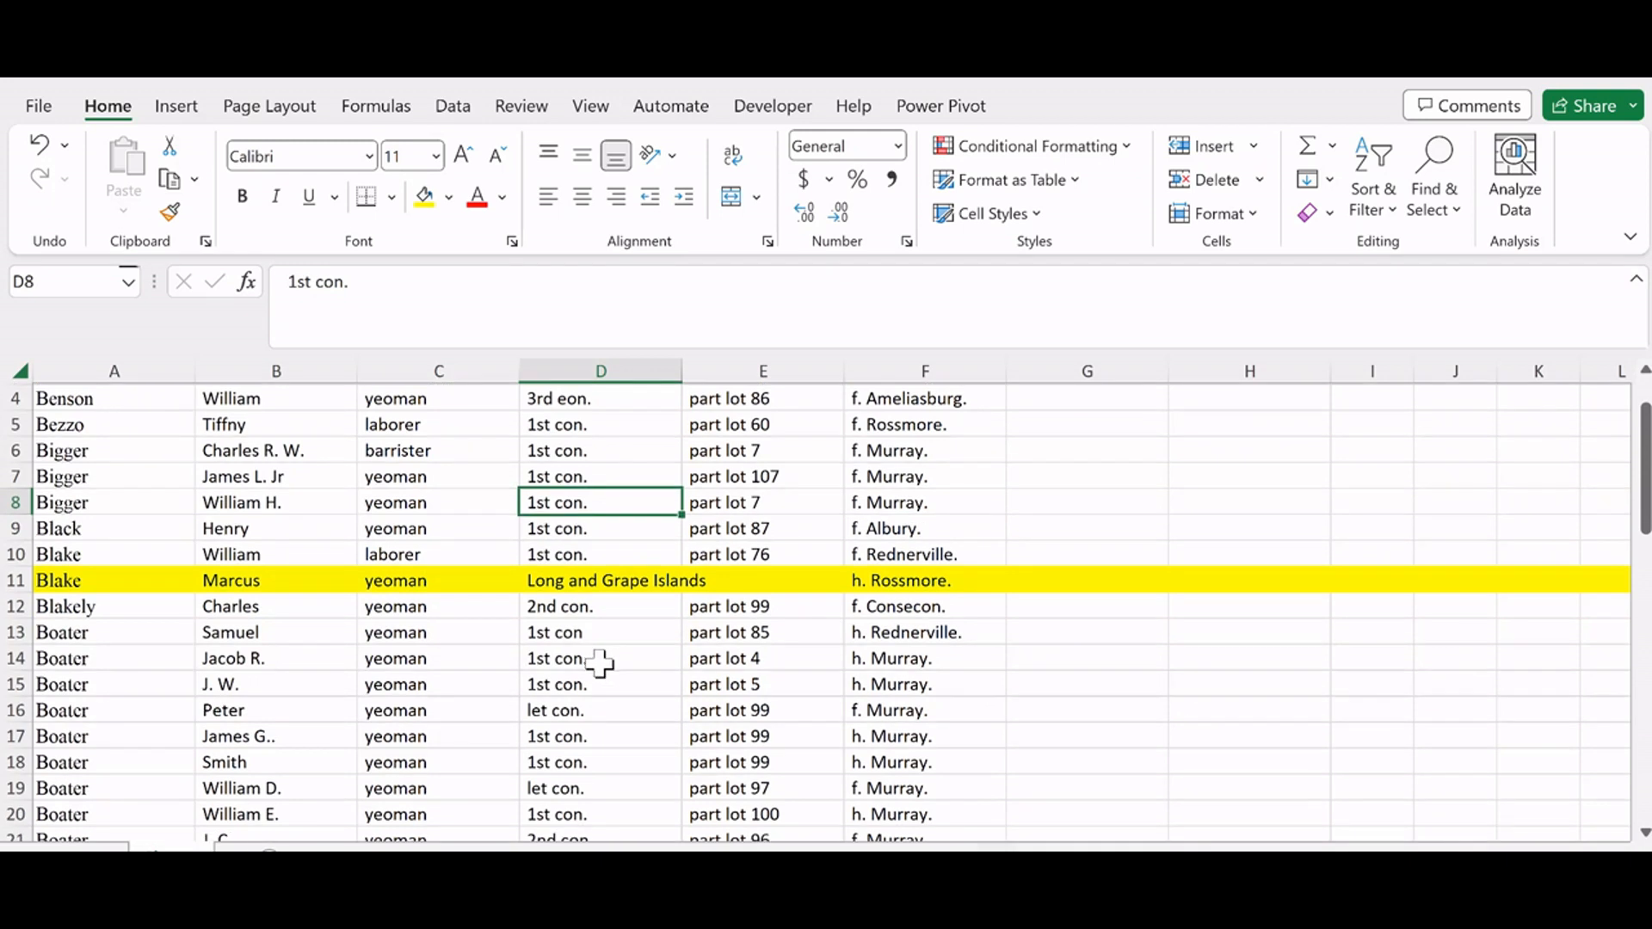
click(573, 704)
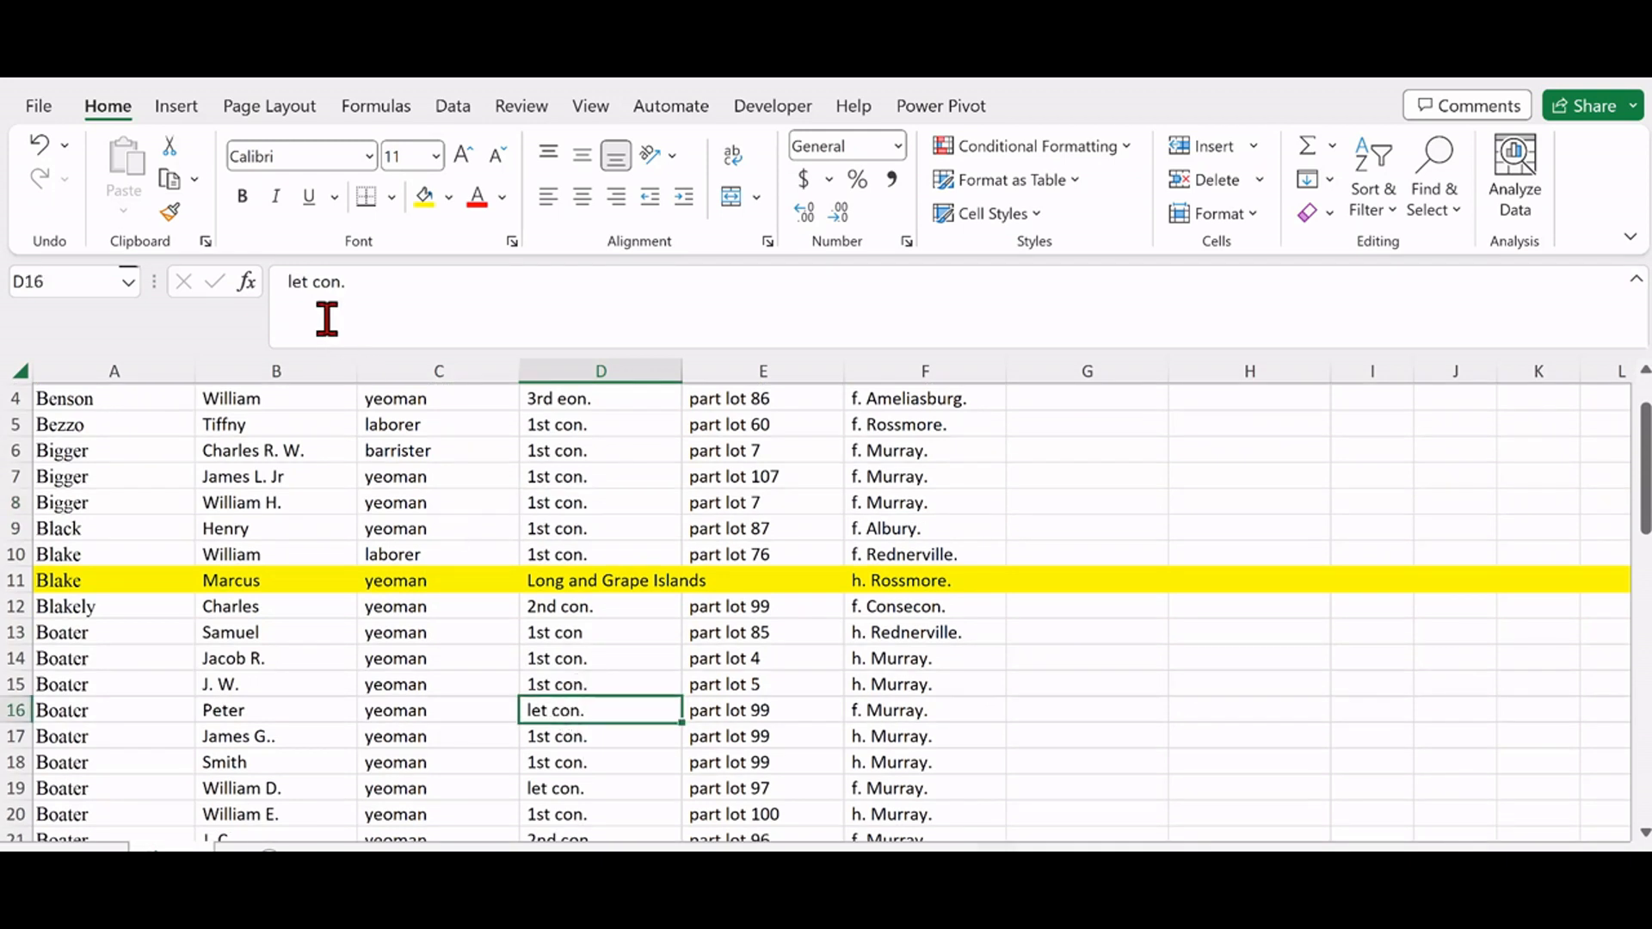
click(306, 283)
key(BackSpace)
key(BackSpace)
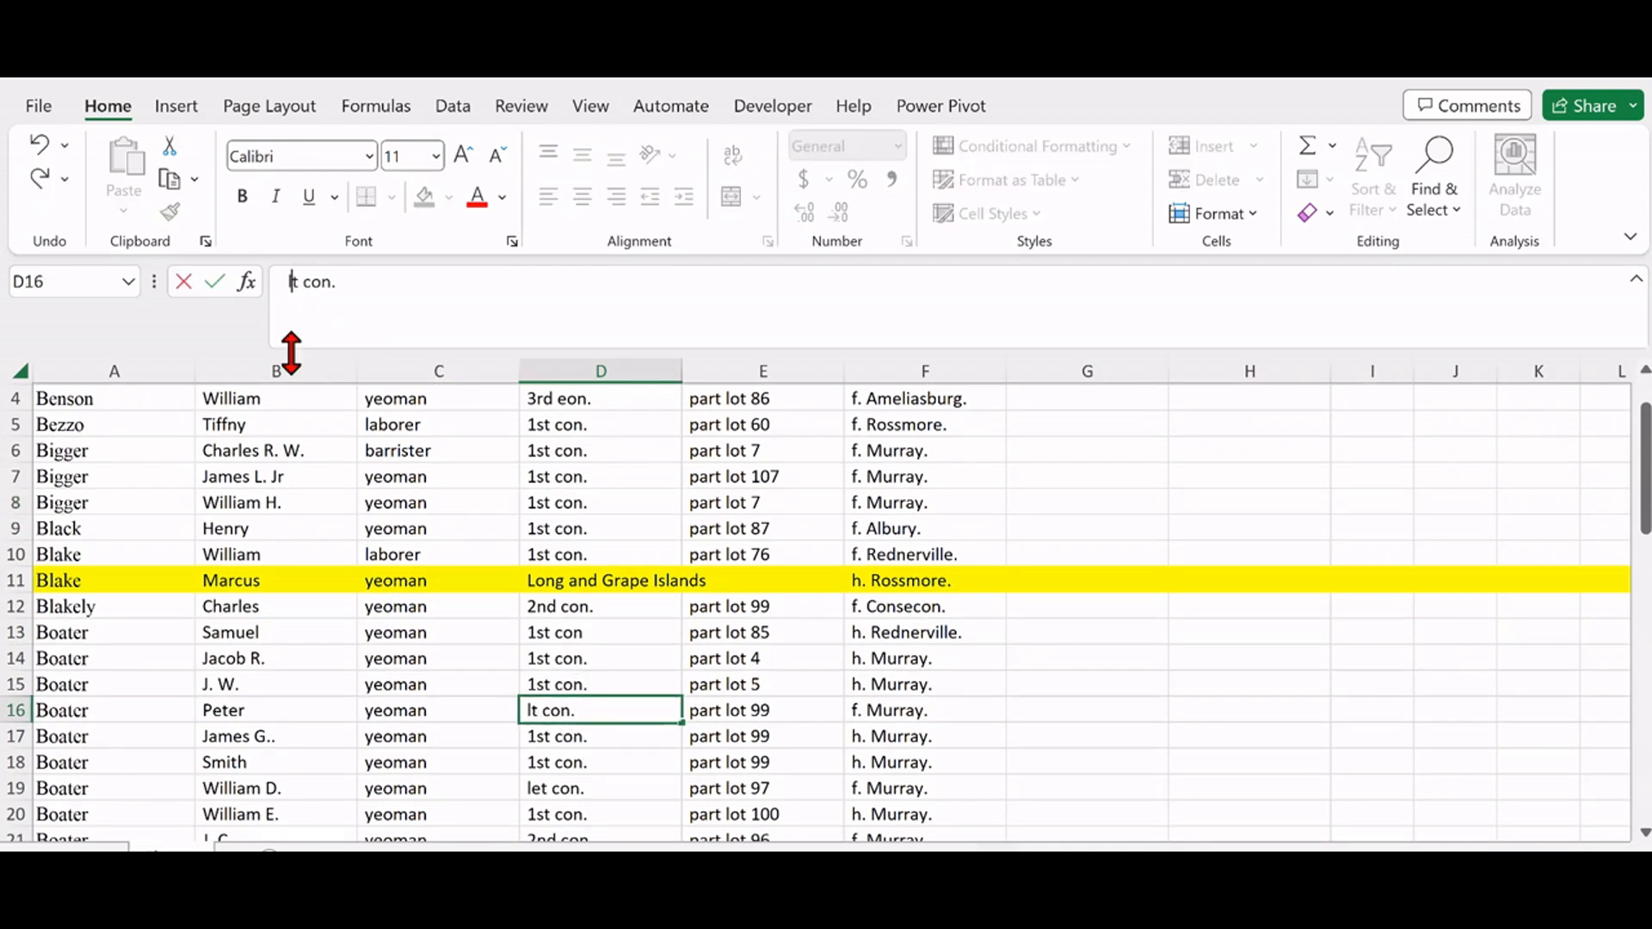
text(s)
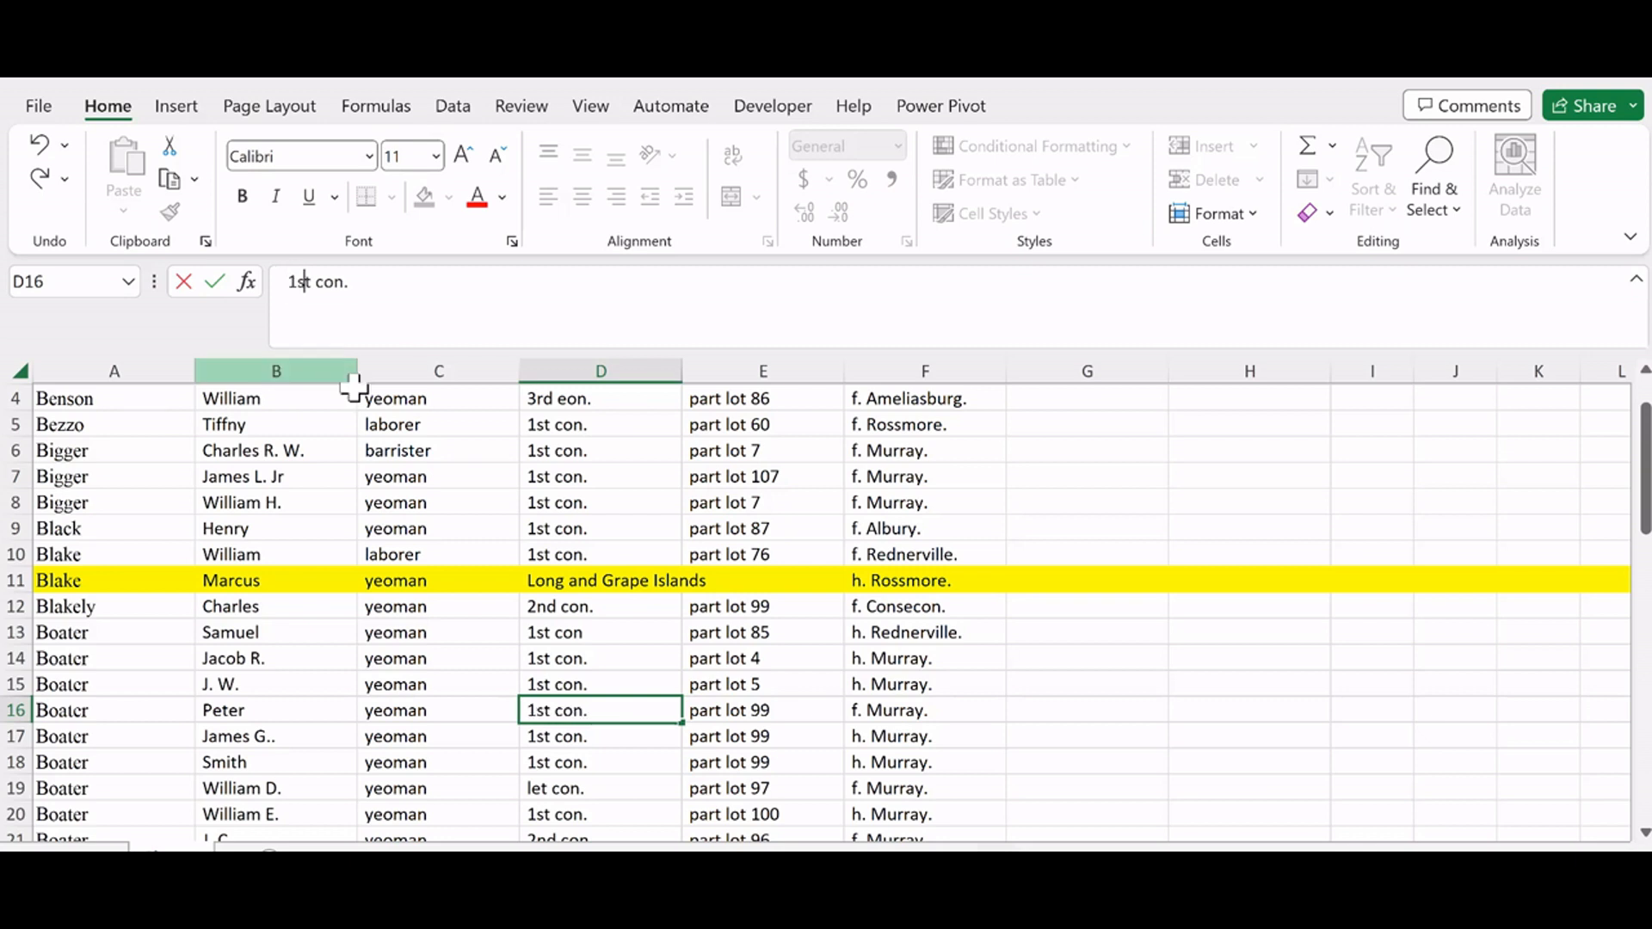
Step: Correct the misread concession in cell D19 so the entry reads "1st con."
scroll(568, 594, down, 2)
click(589, 634)
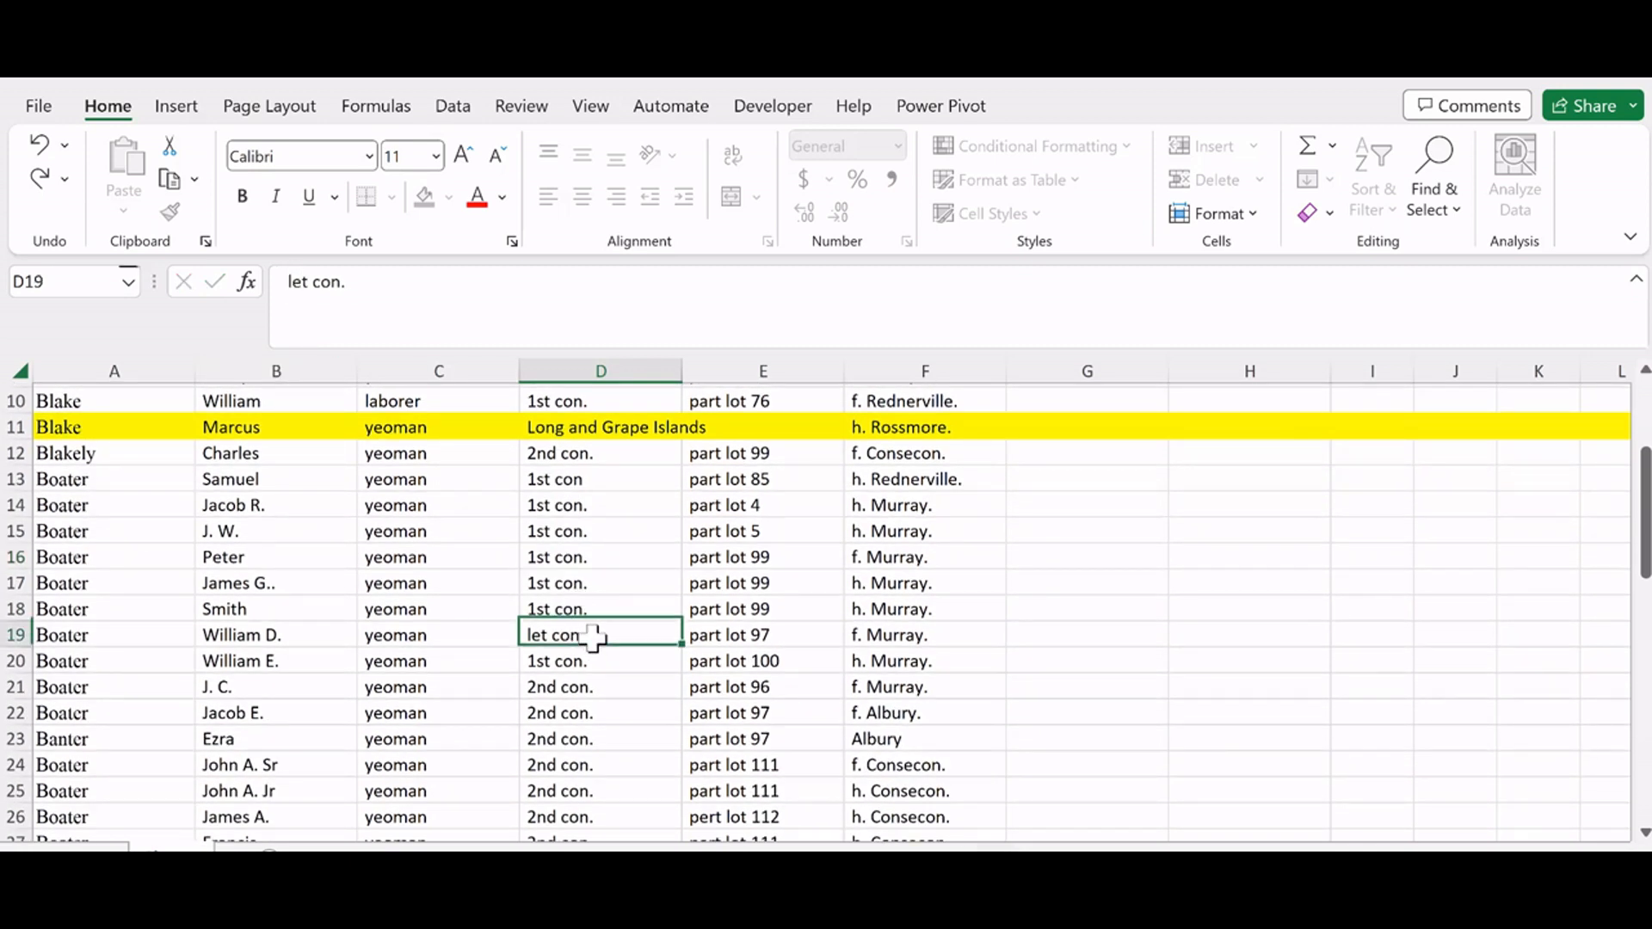
click(304, 290)
key(BackSpace)
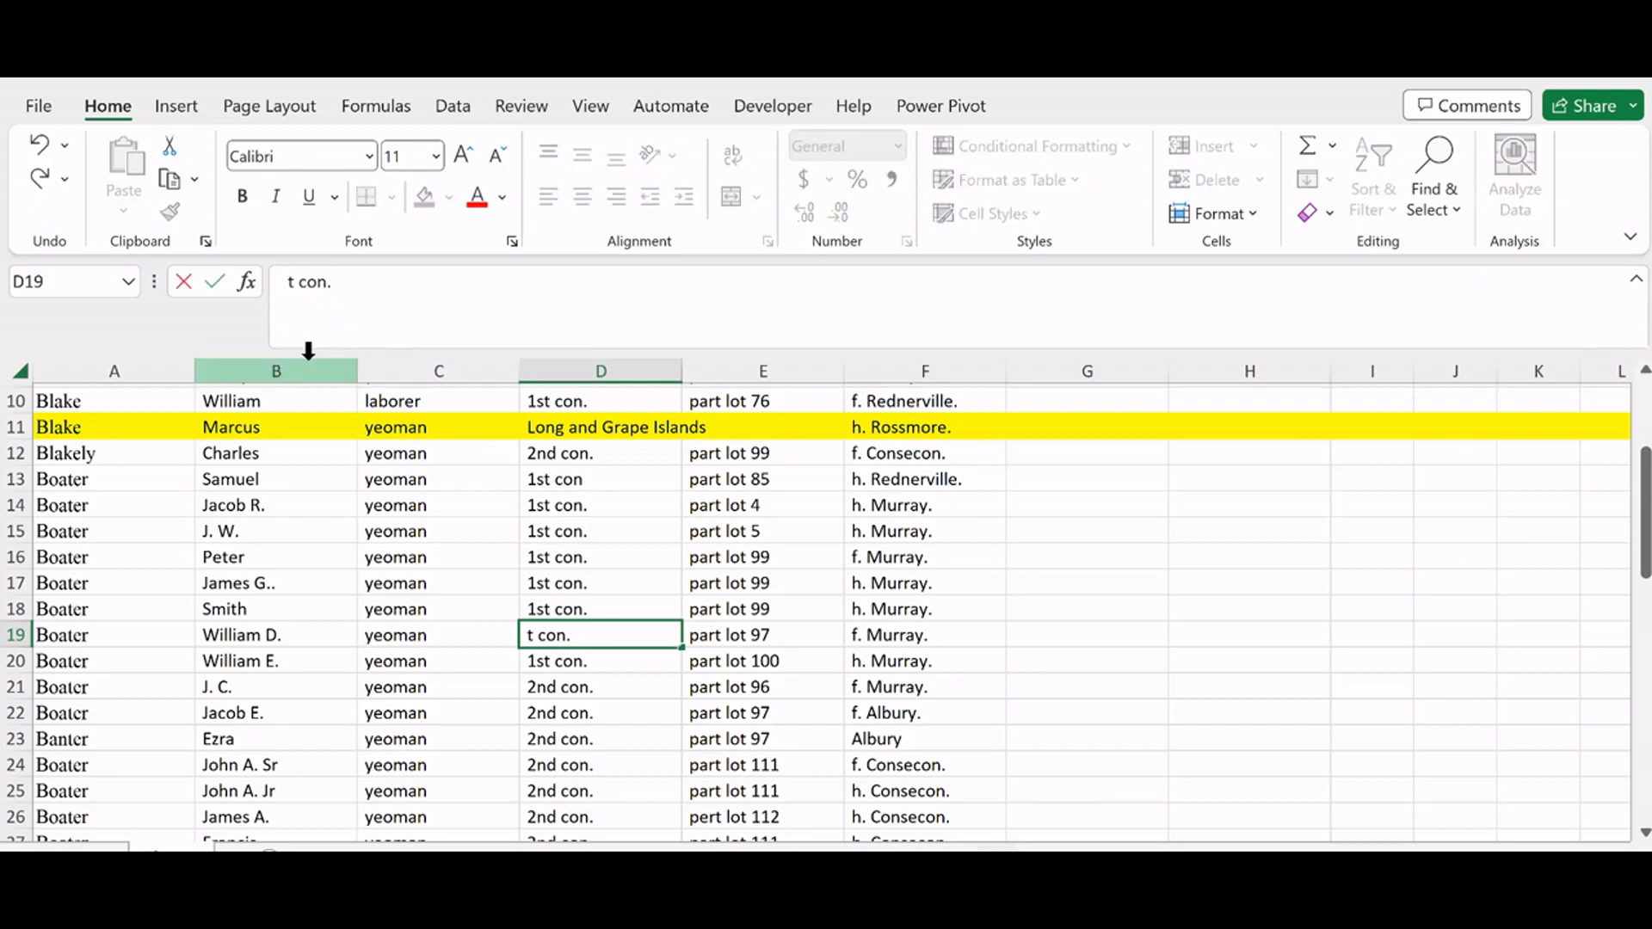
text(s)
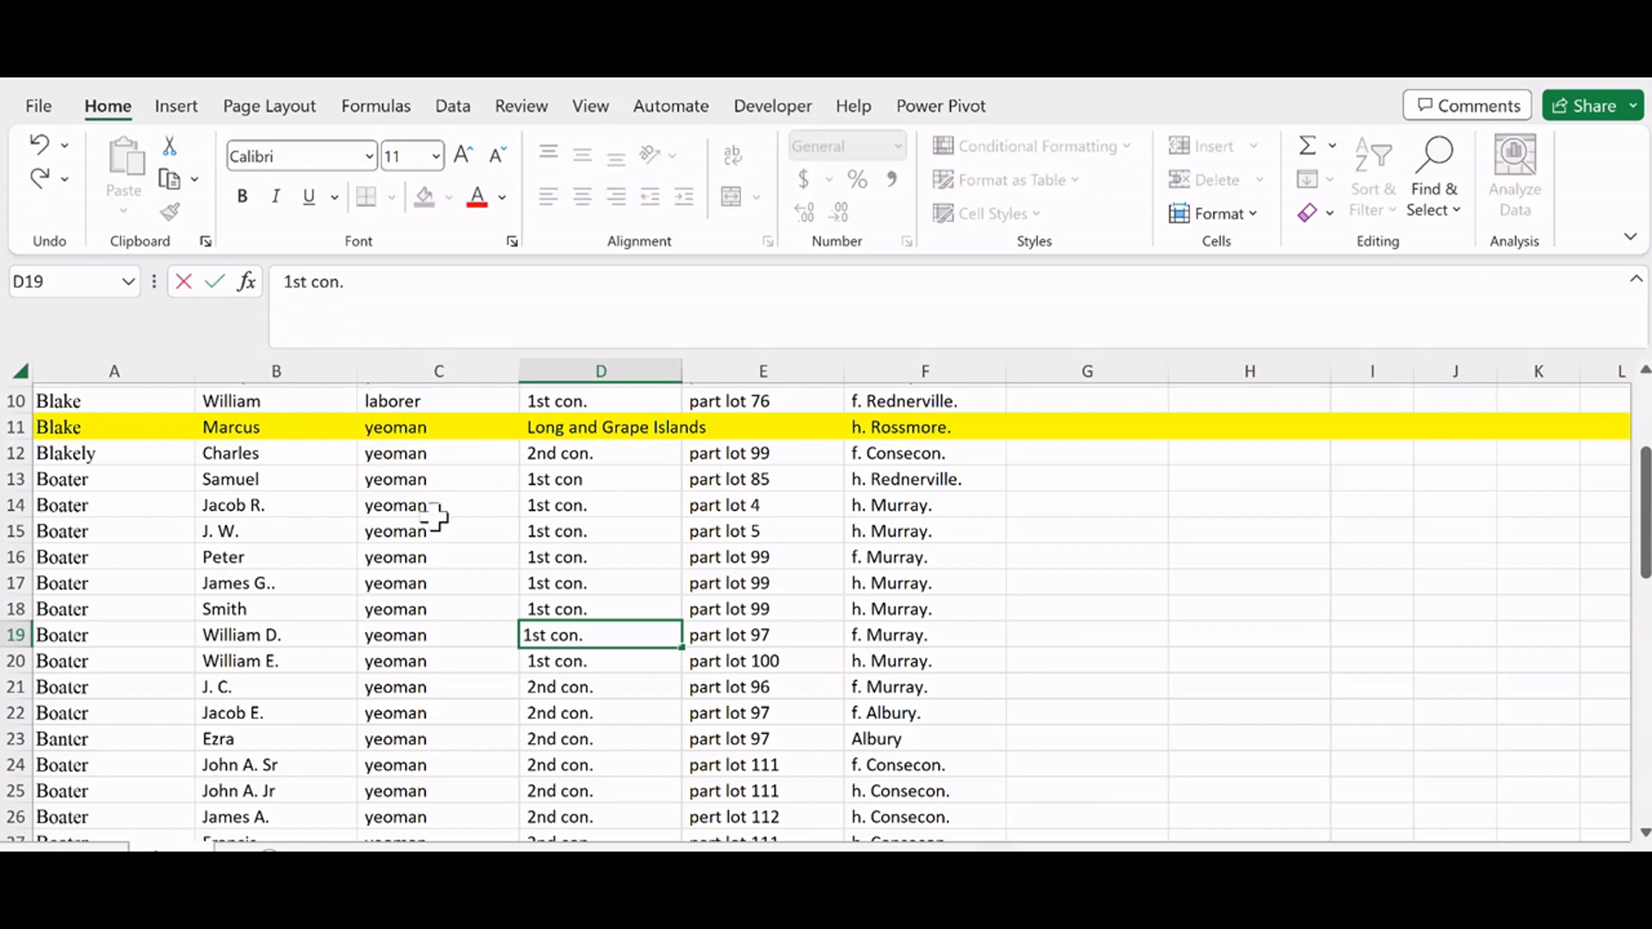
Step: Correct the misread concession in cell D39 so the entry reads "1st con."
scroll(555, 675, down, 3)
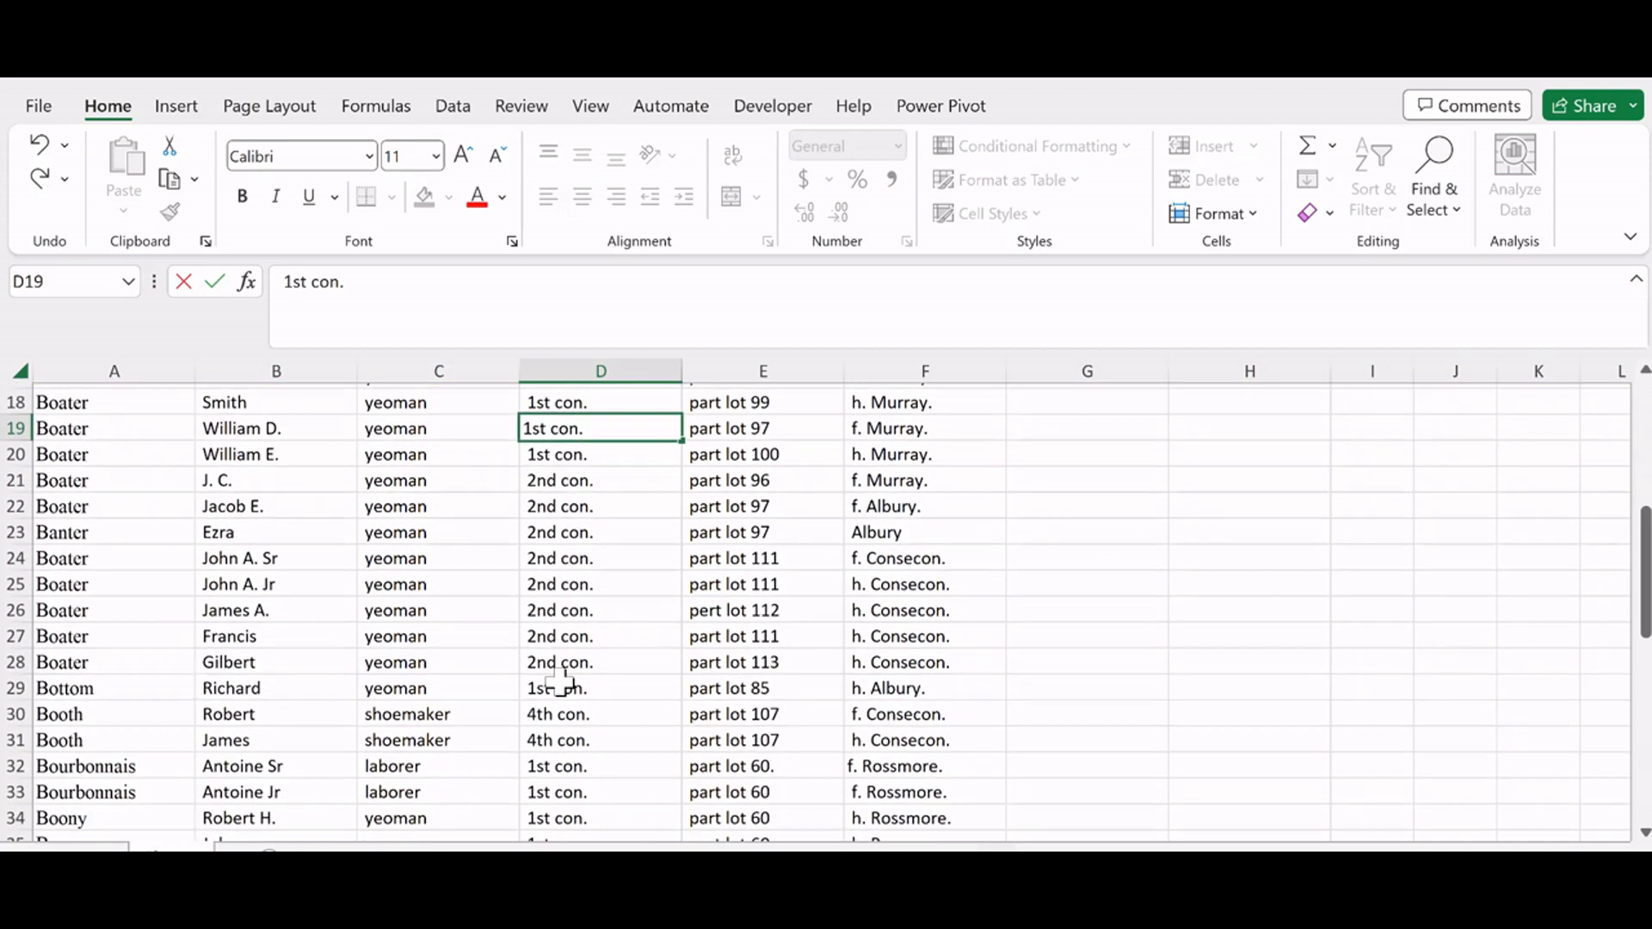
scroll(573, 688, down, 1)
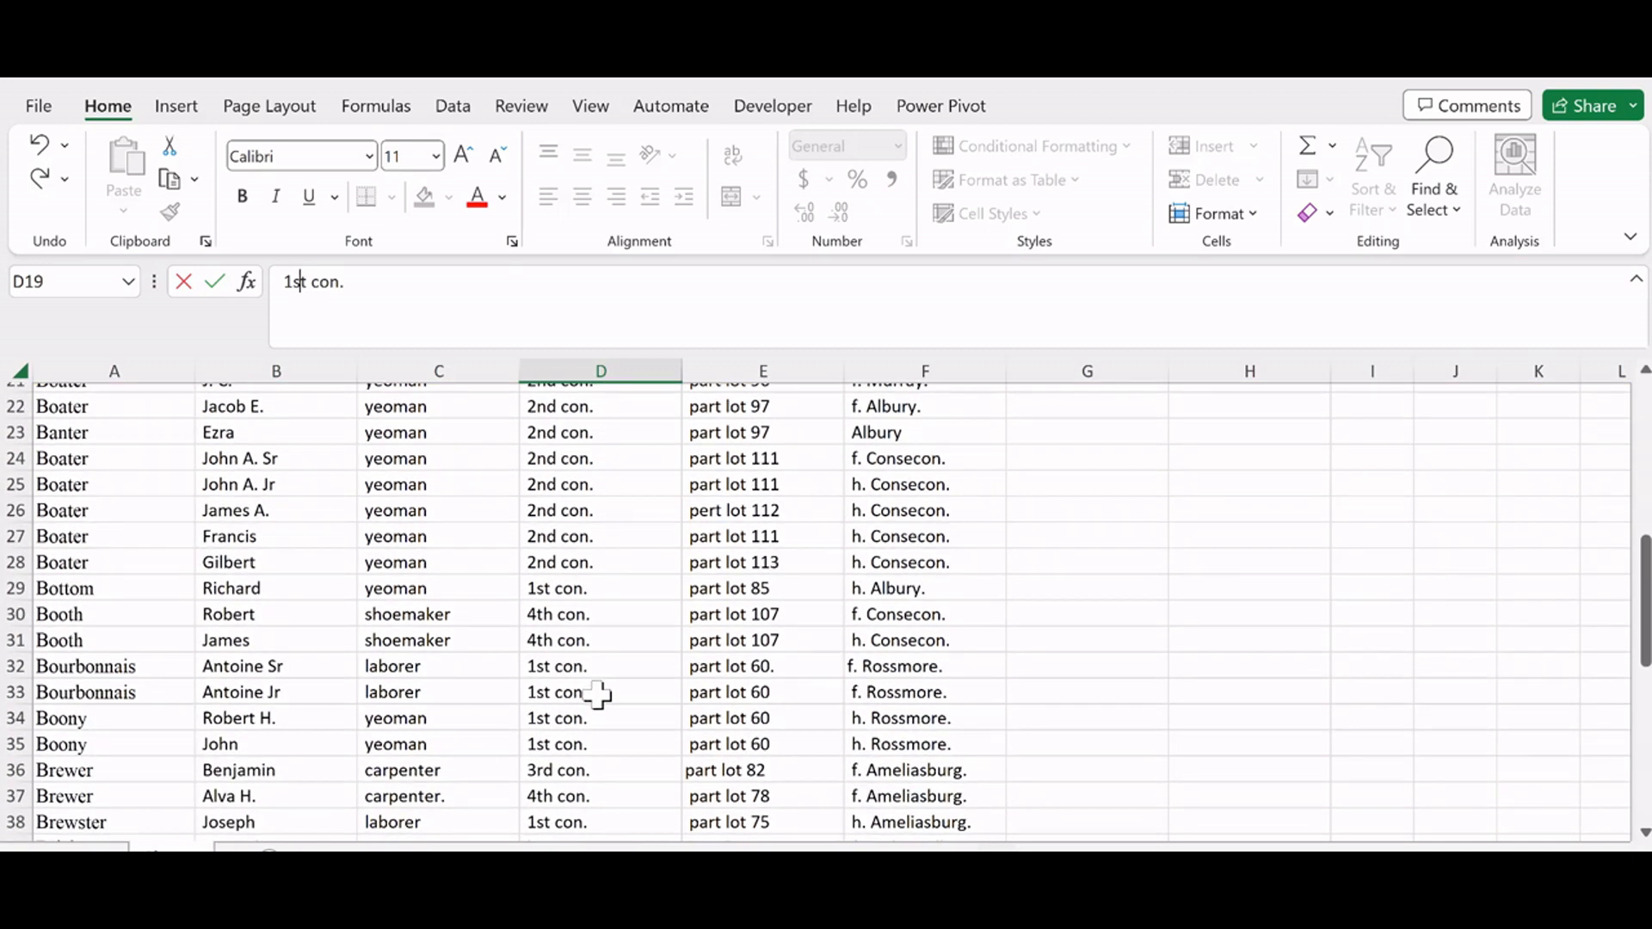
scroll(598, 692, down, 2)
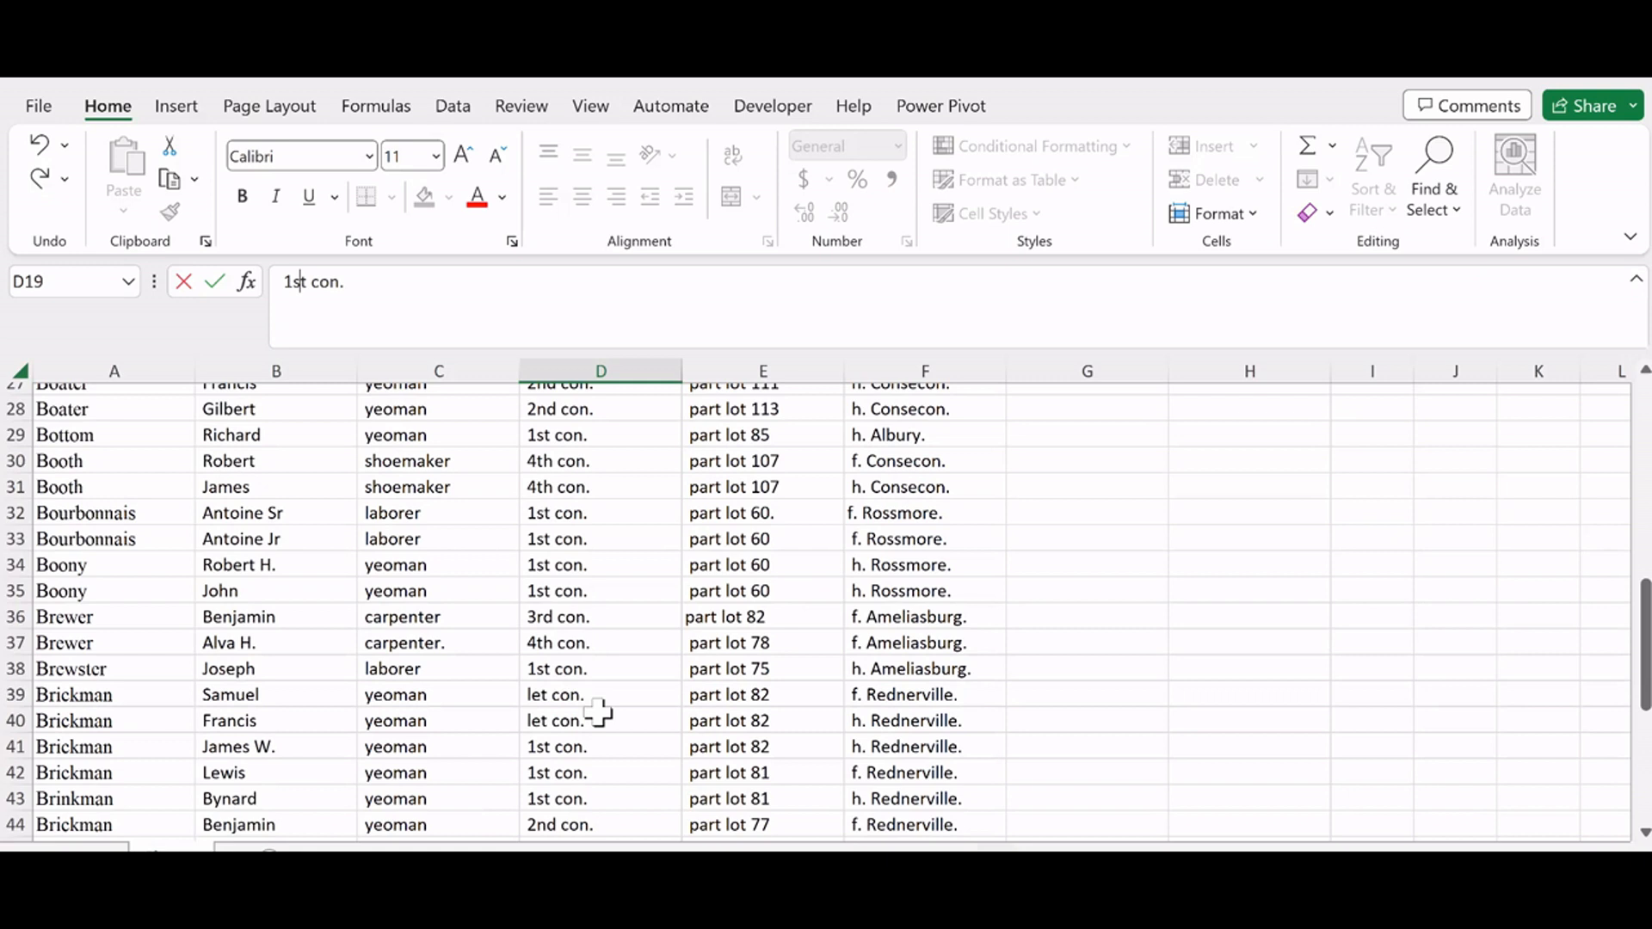
click(587, 695)
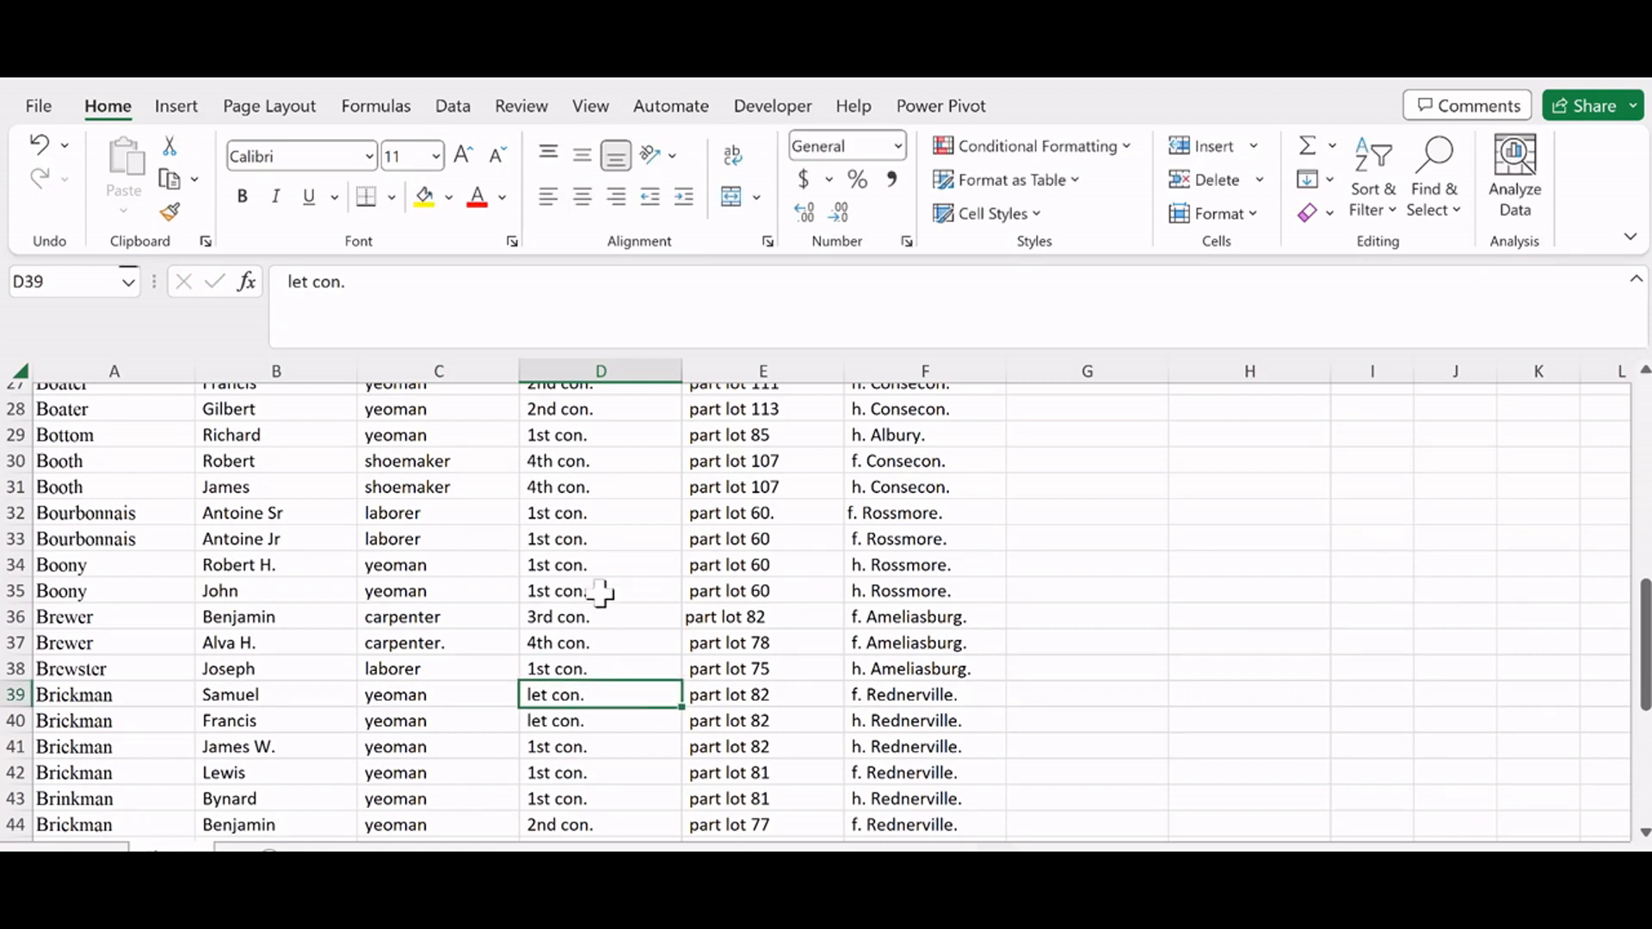
click(297, 282)
key(BackSpace)
key(BackSpace)
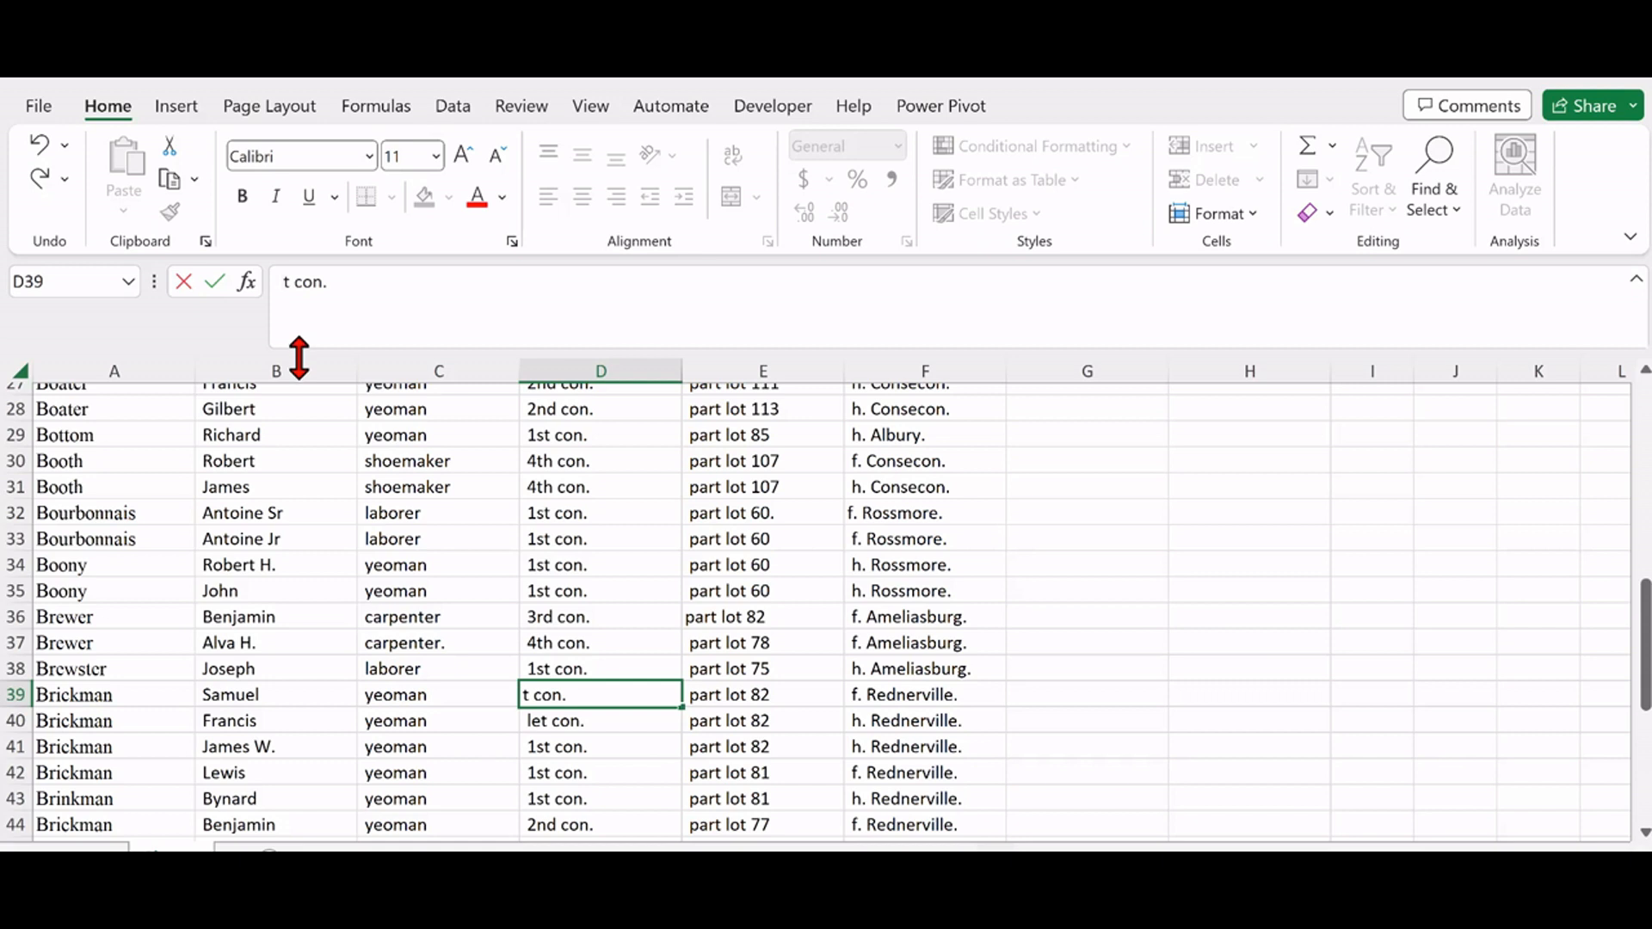
text(1s)
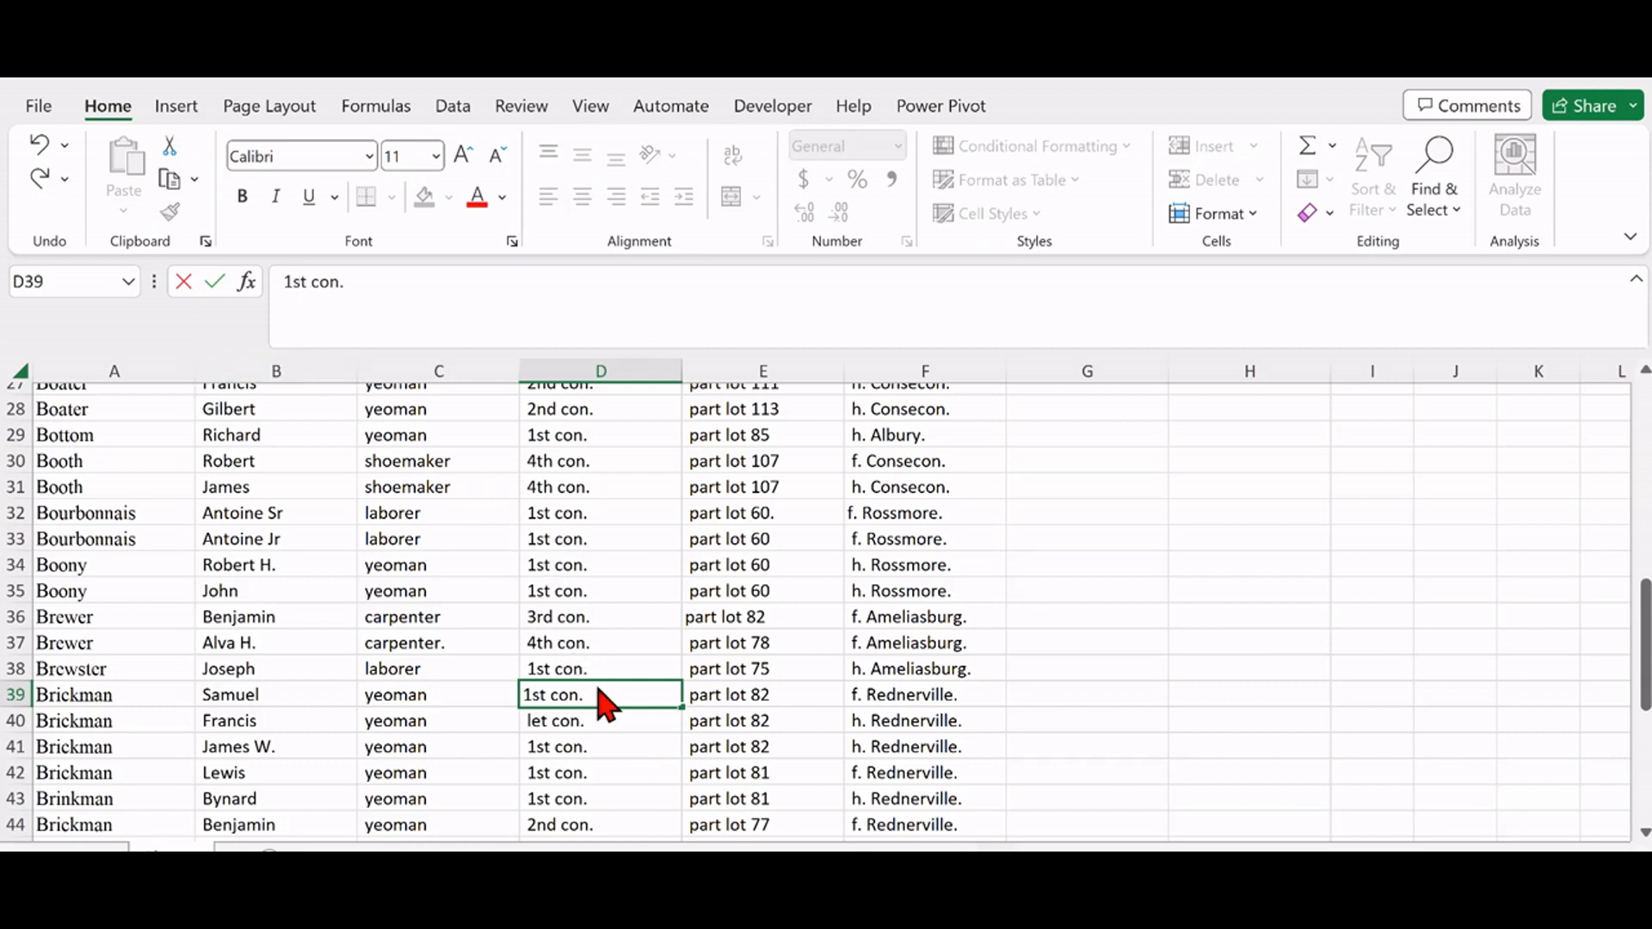
click(633, 669)
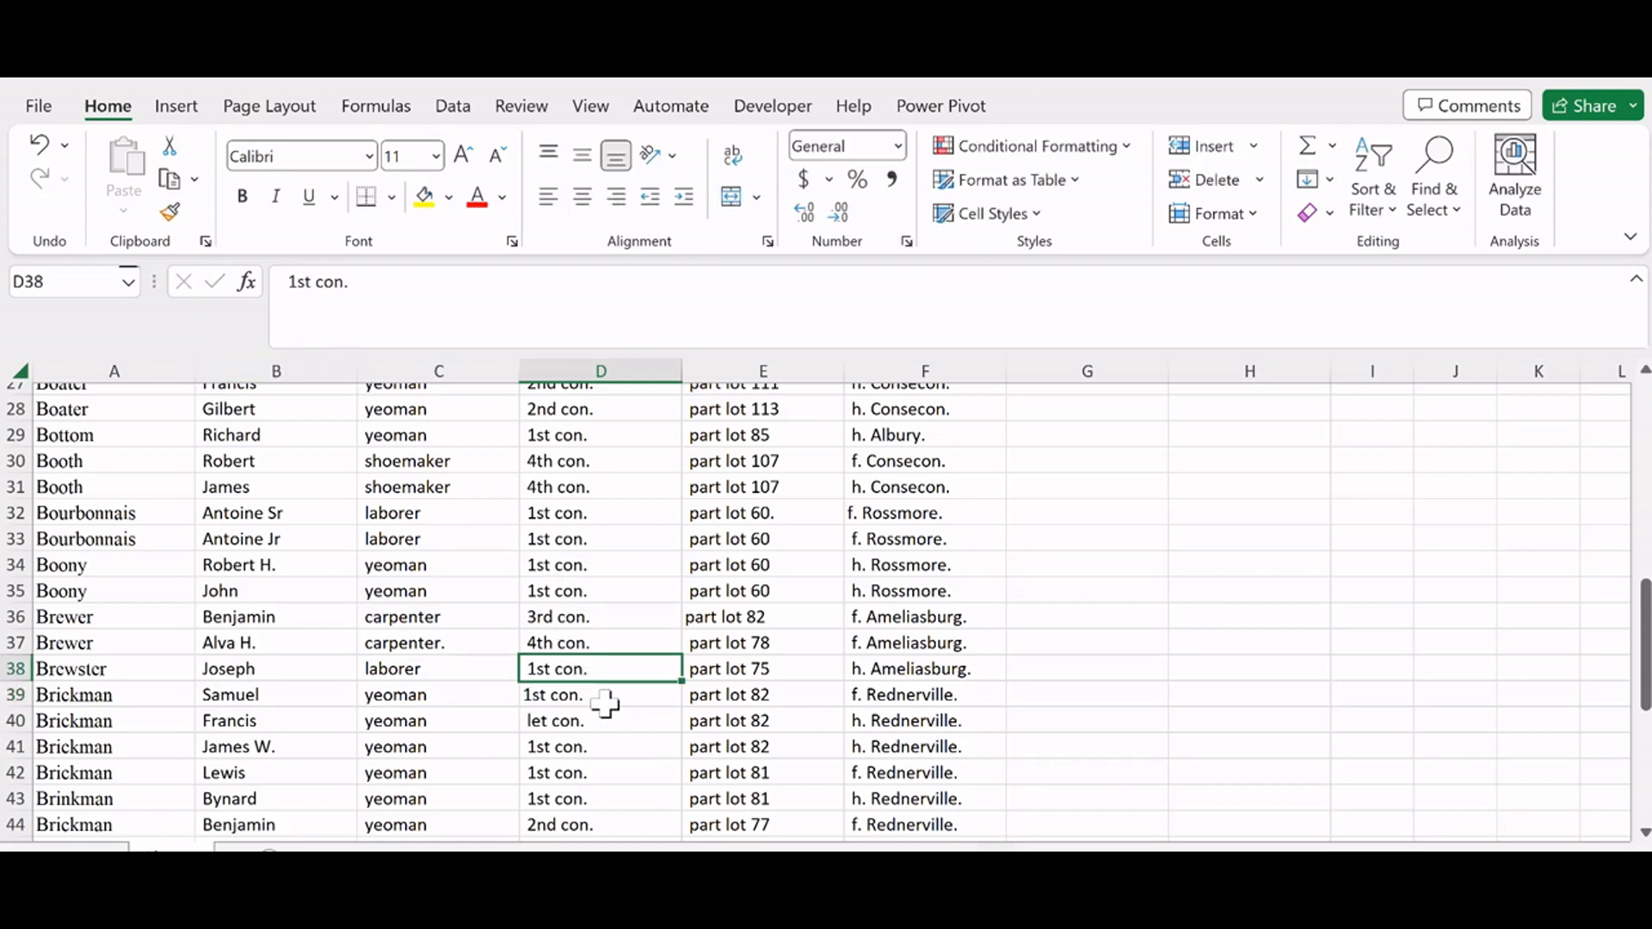
Step: Fill the corrected concession entry from cell D39 down into D40
click(601, 696)
drag(604, 705, 608, 719)
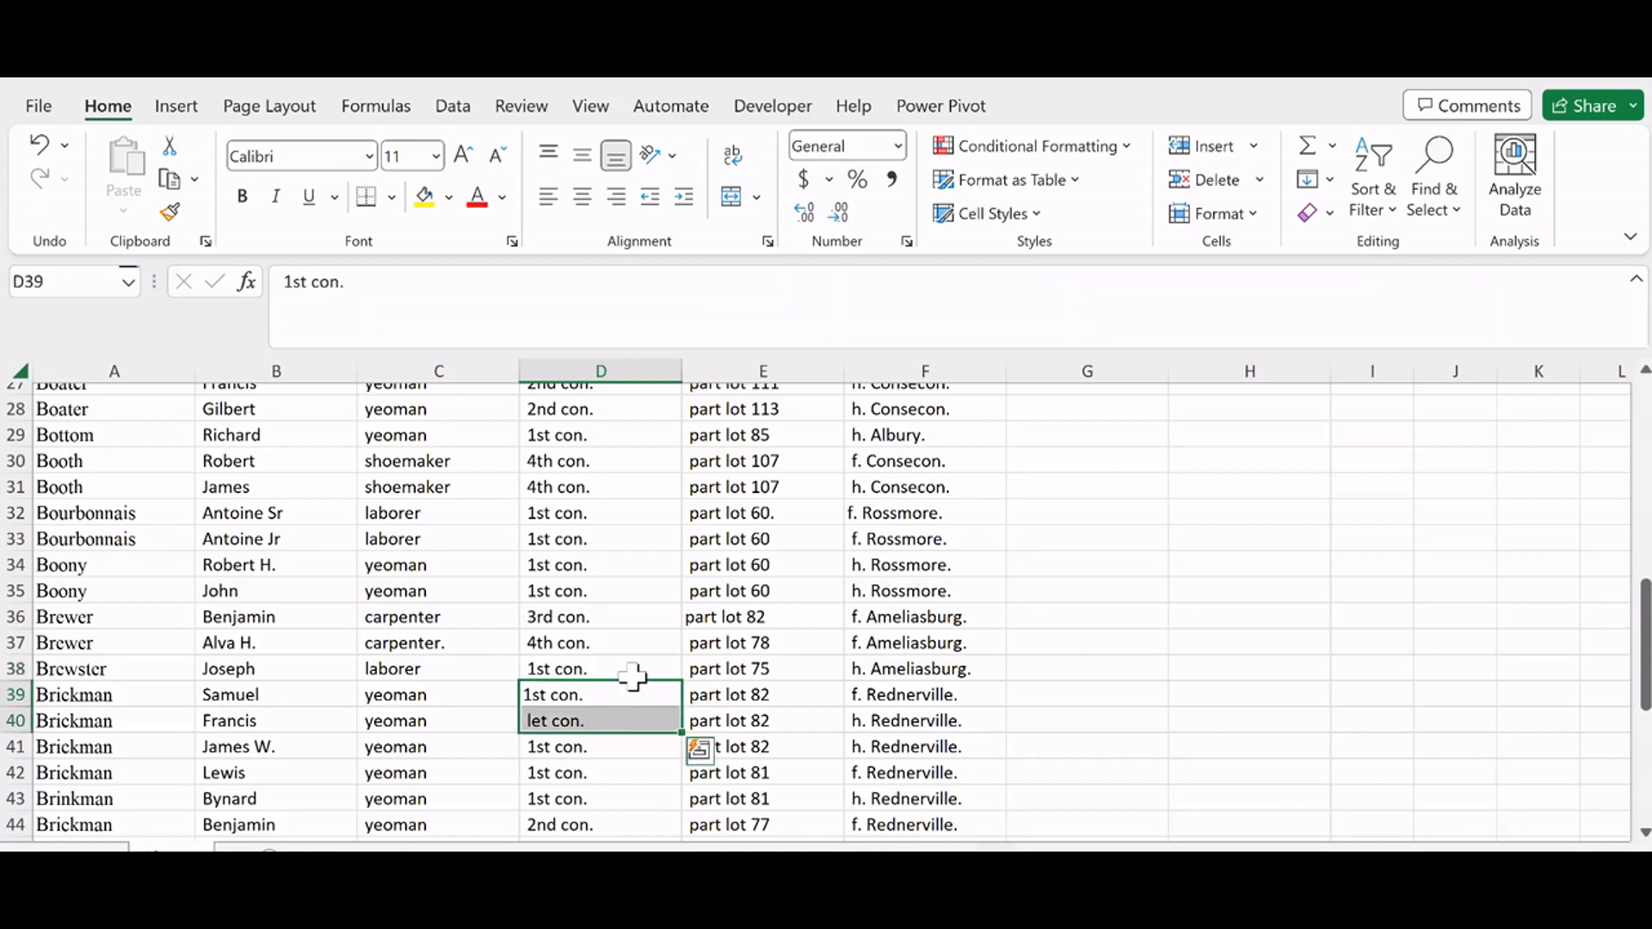
click(1308, 181)
click(1330, 215)
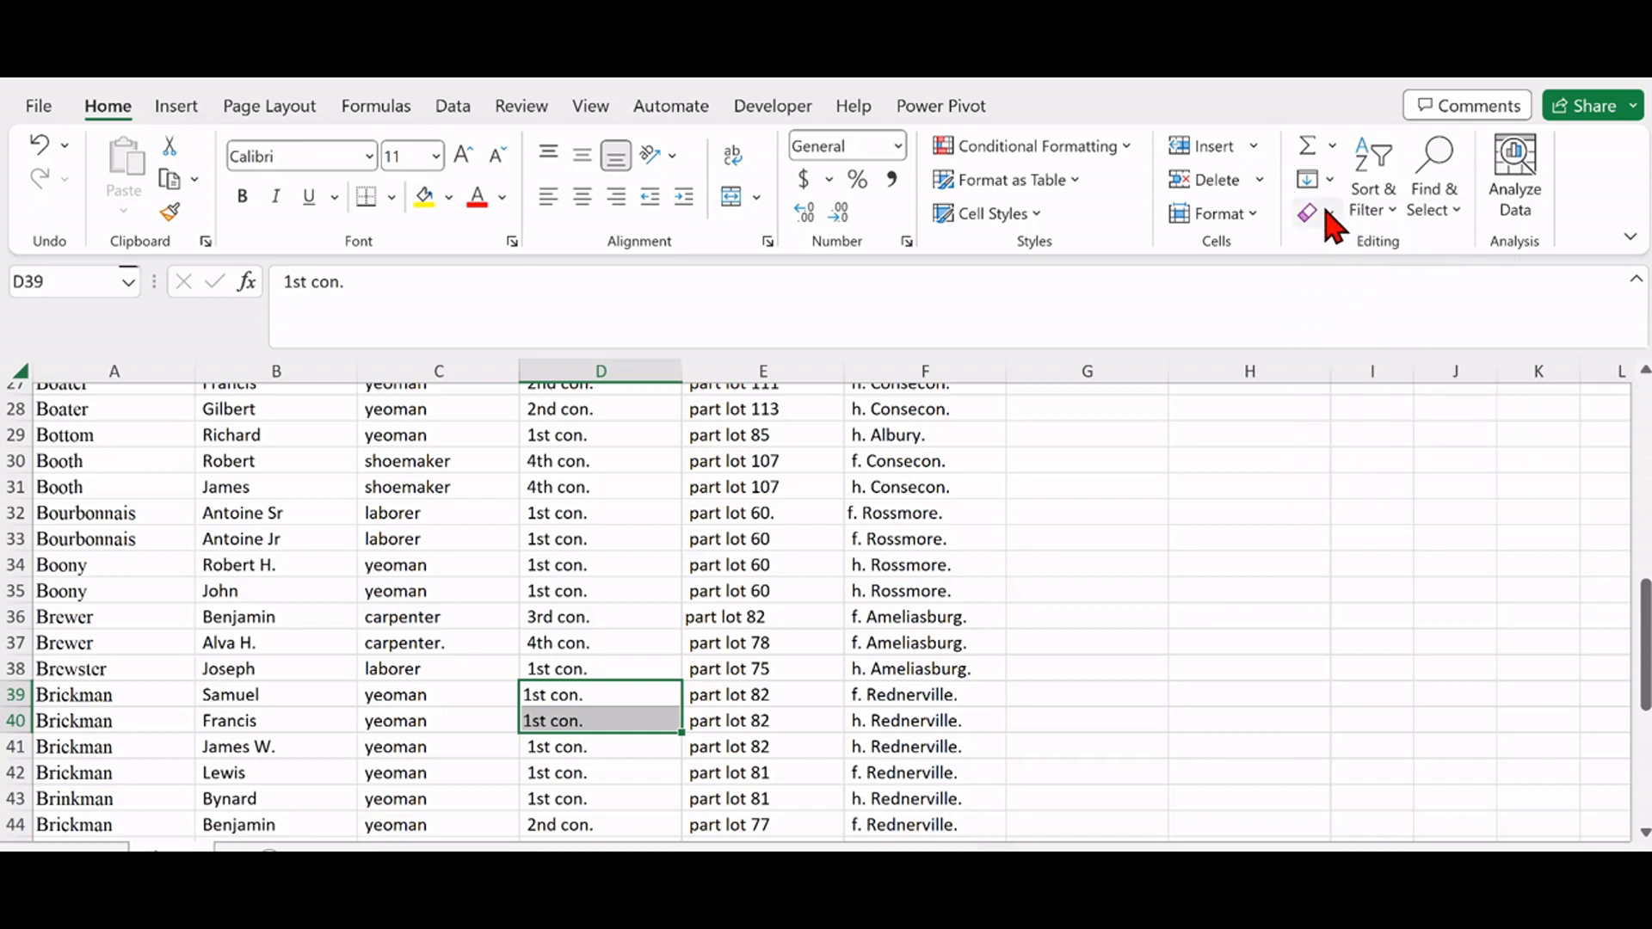
Step: Correct the misread punctuation in concession cell D48 so the entry reads "1st con."
scroll(645, 628, down, 2)
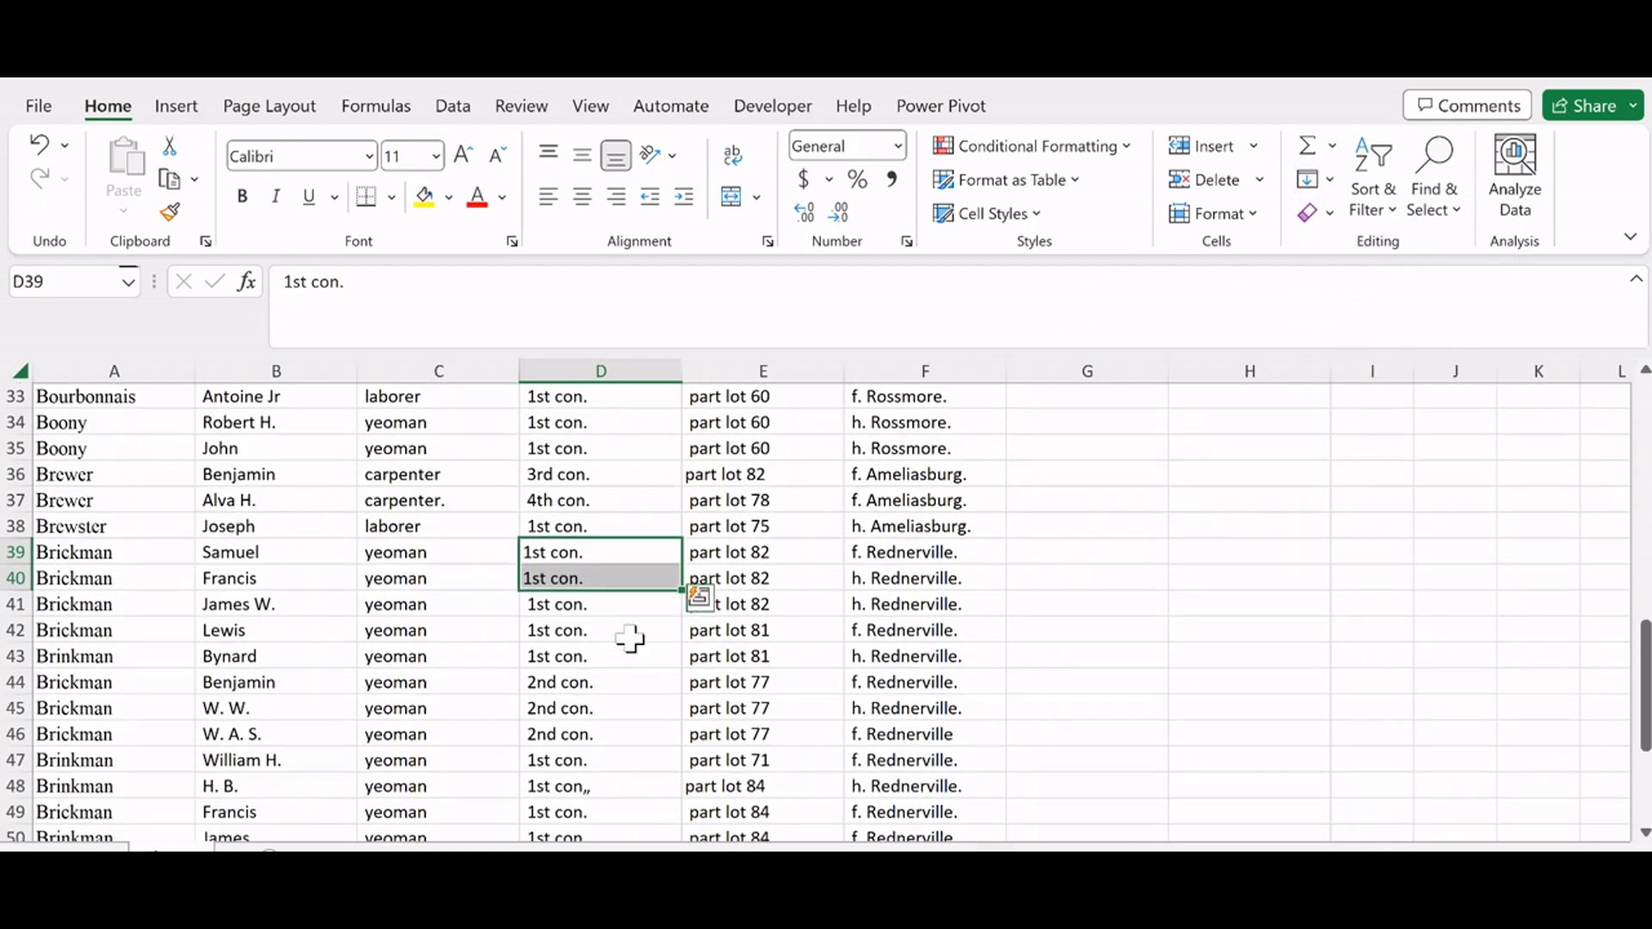
scroll(625, 649, down, 2)
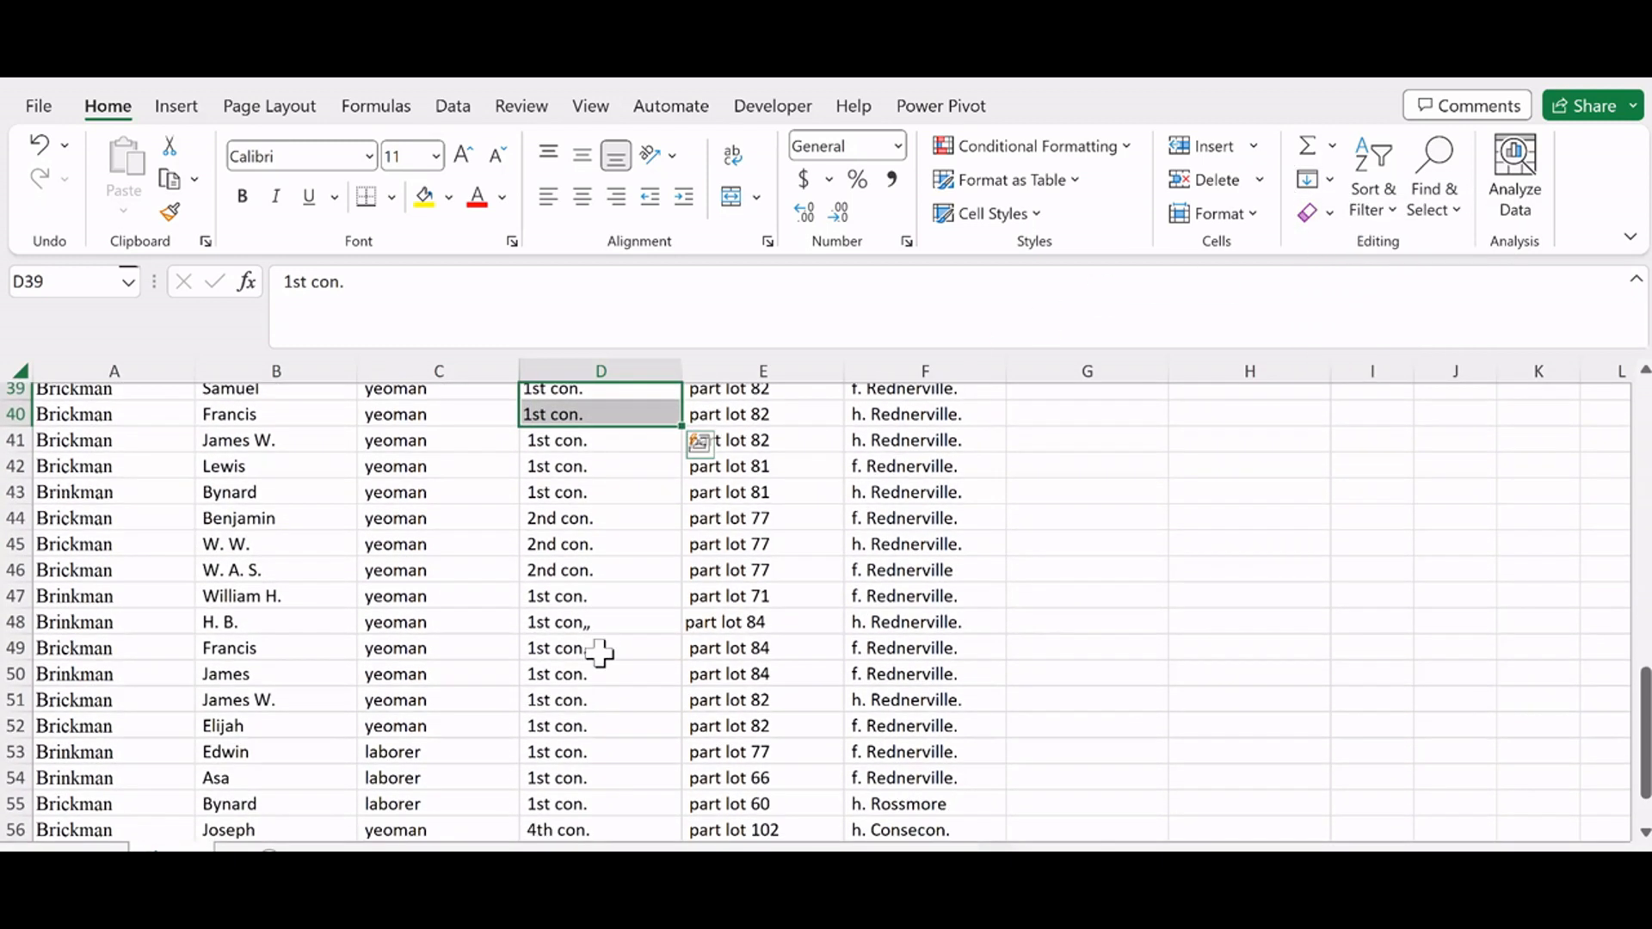
click(600, 626)
click(369, 286)
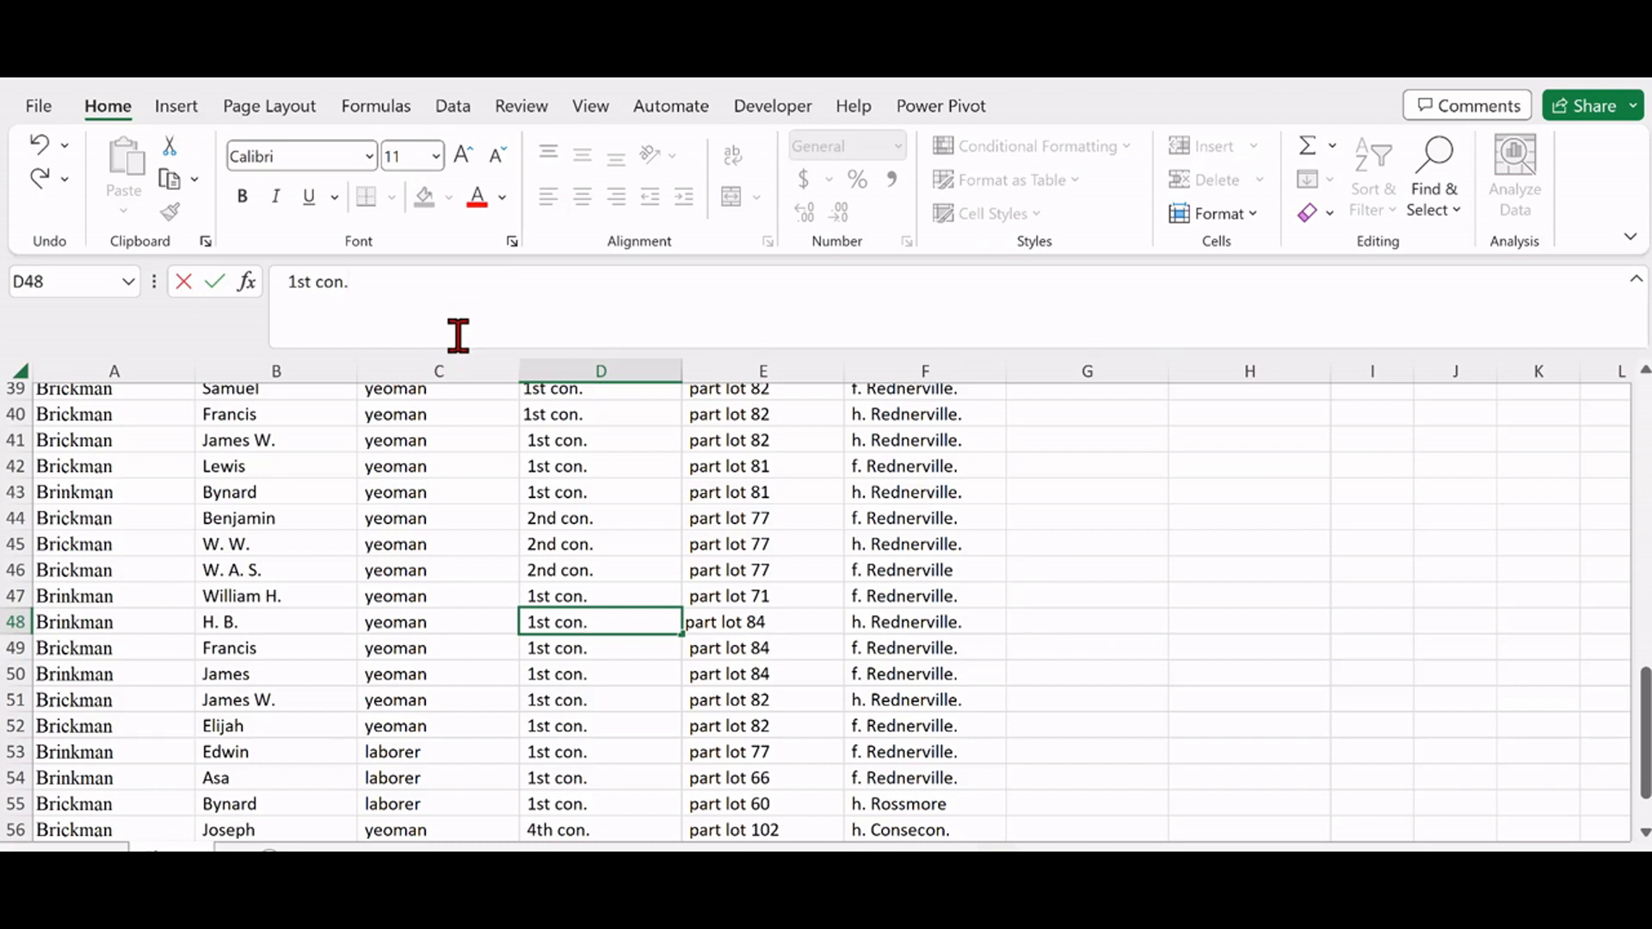
click(572, 551)
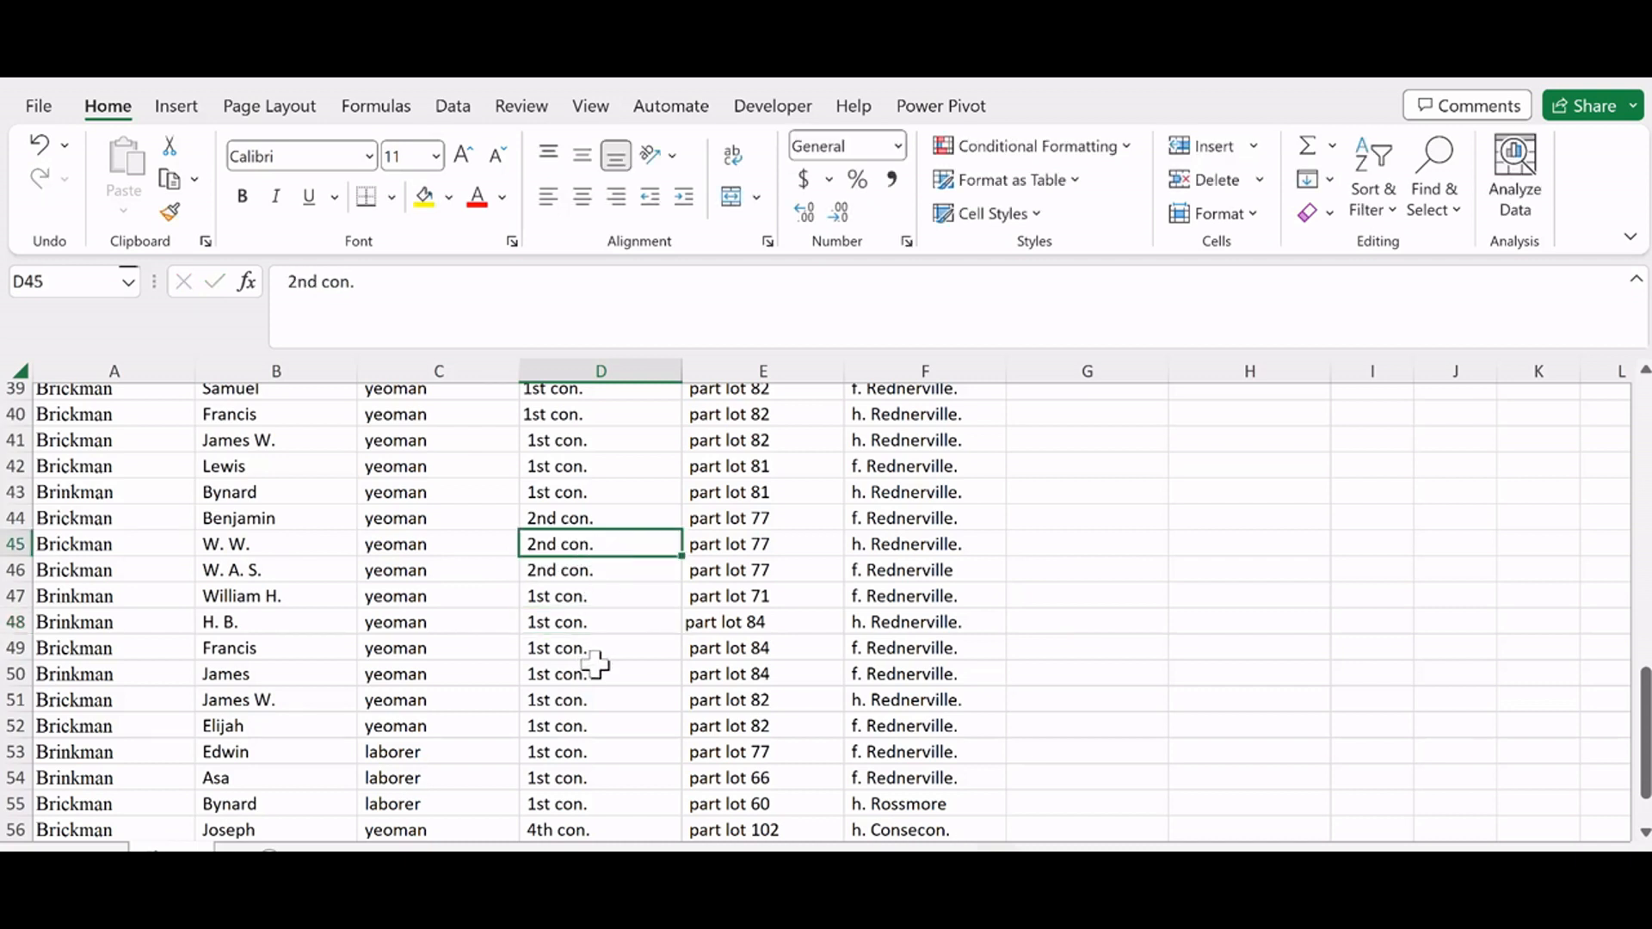
Step: Correct the misread concession in cell D59 so the entry reads "1st con"
scroll(598, 680, down, 1)
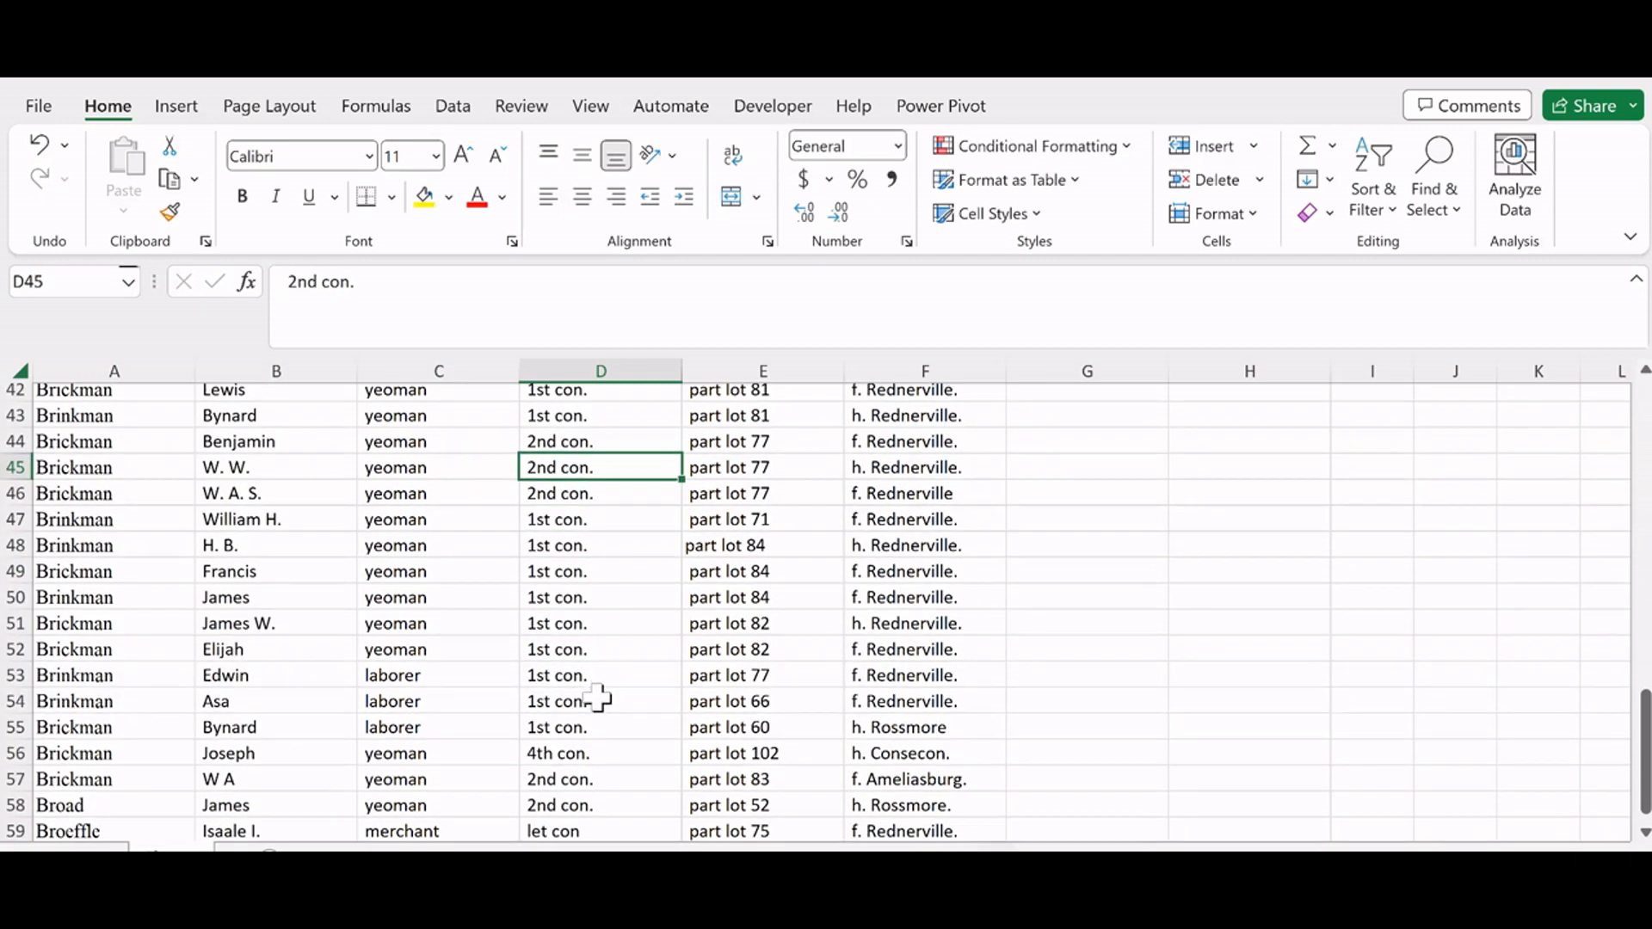
scroll(600, 701, down, 1)
click(568, 758)
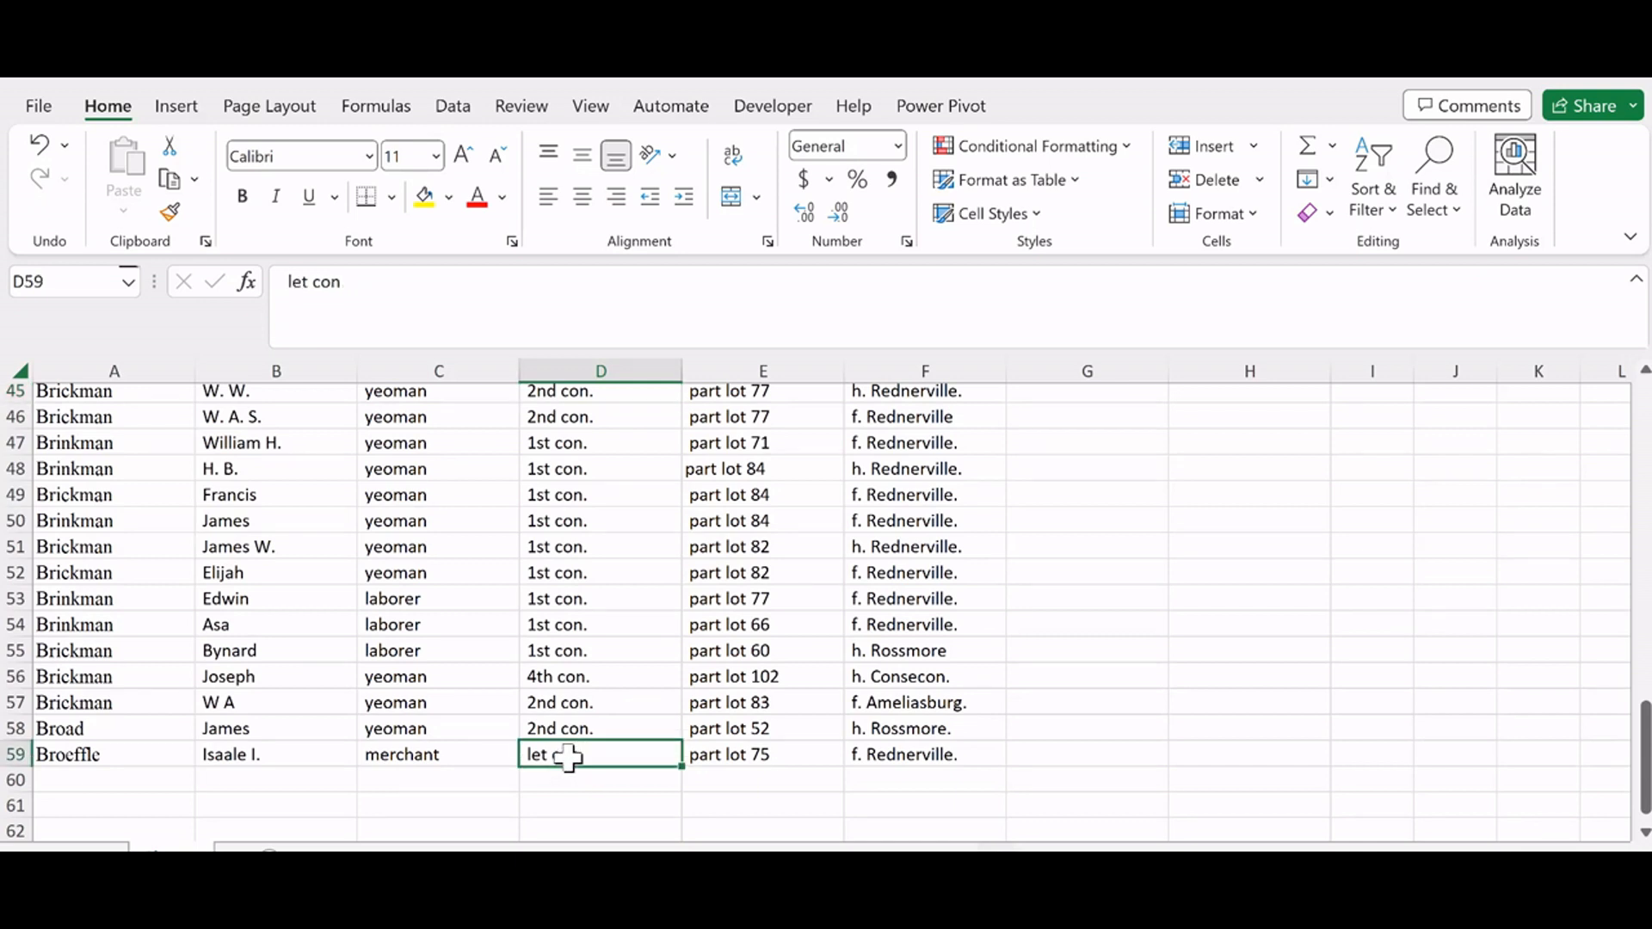
click(292, 286)
key(BackSpace)
key(BackSpace)
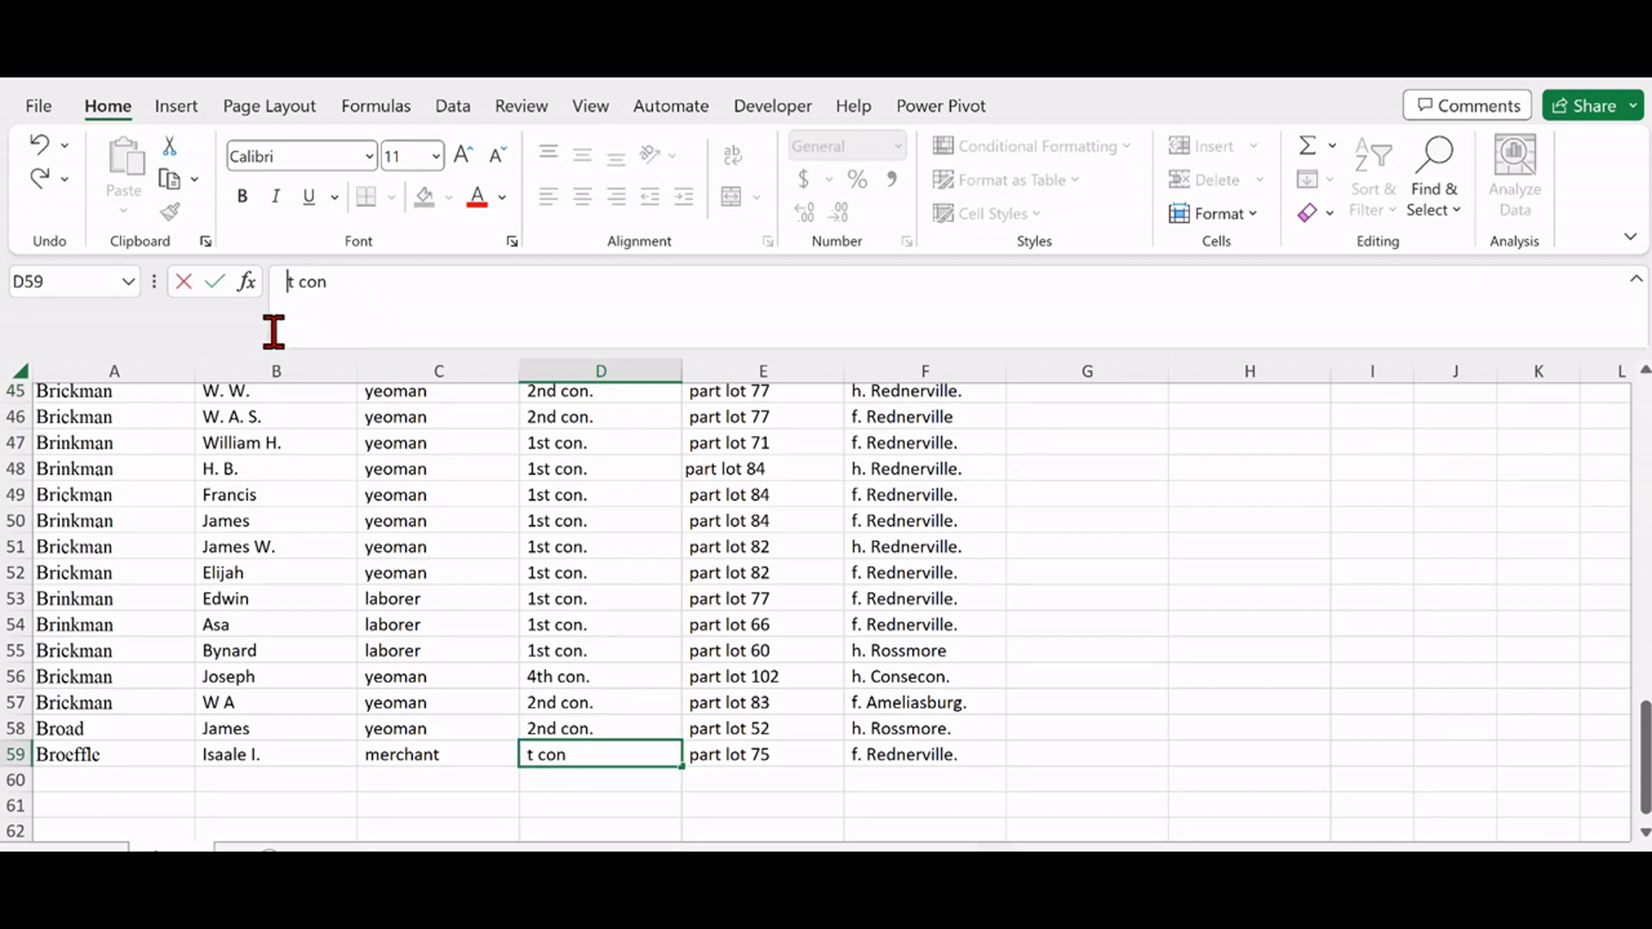
text(1s)
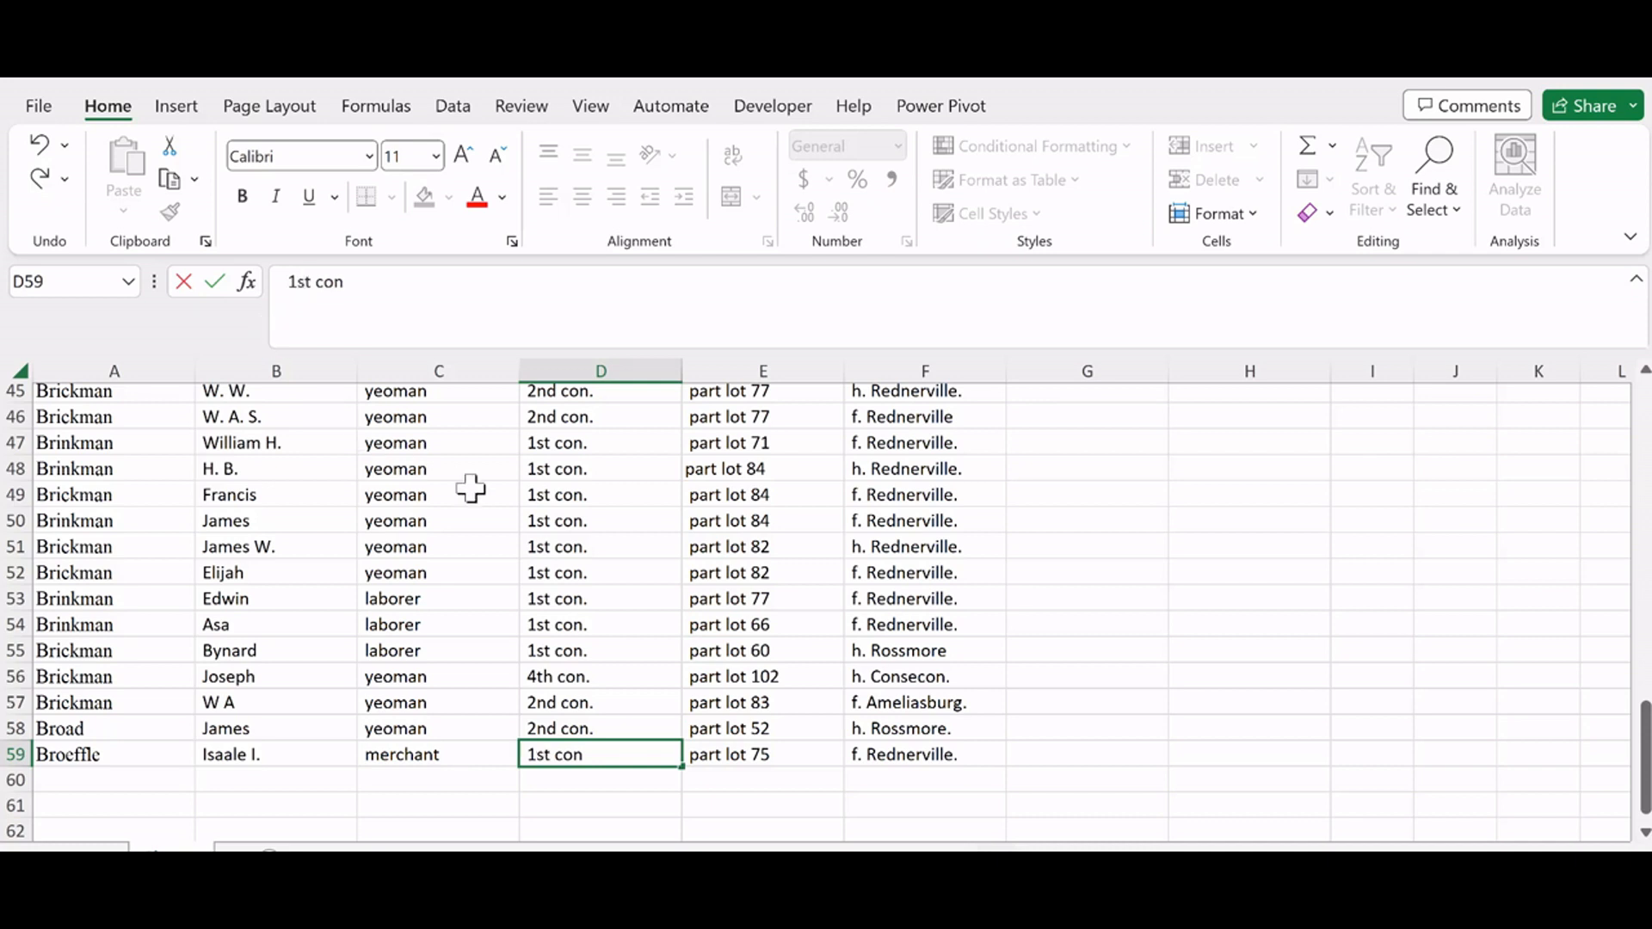
click(754, 641)
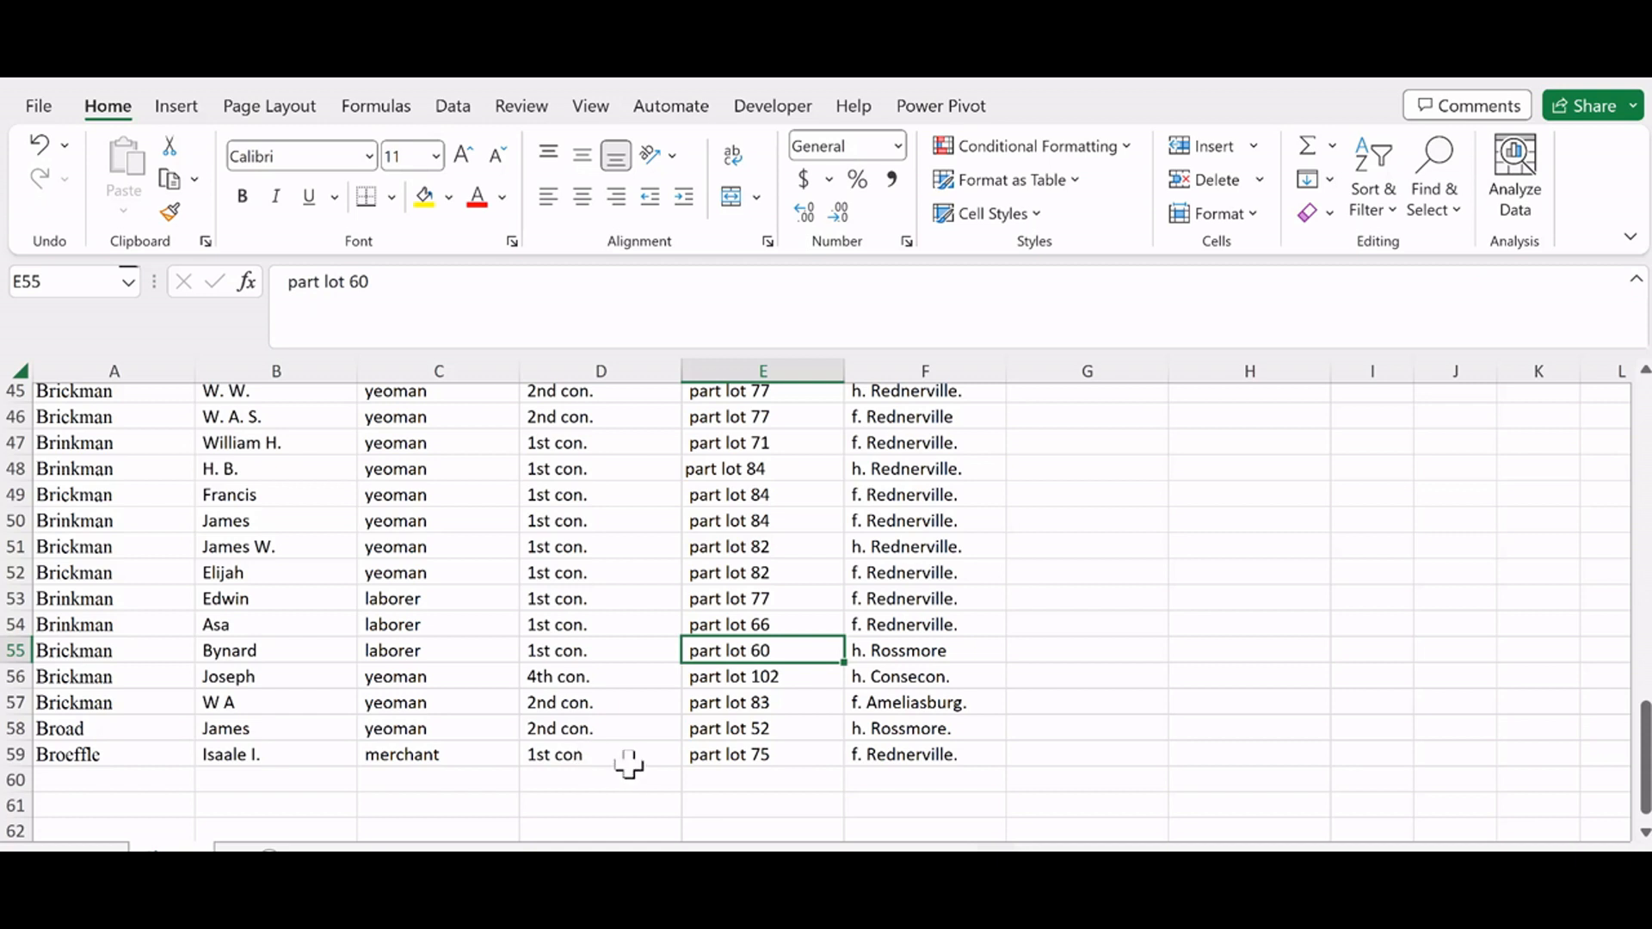
Step: Correct the misread concession in cell D4 so the entry reads "3rd con."
scroll(605, 689, up, 15)
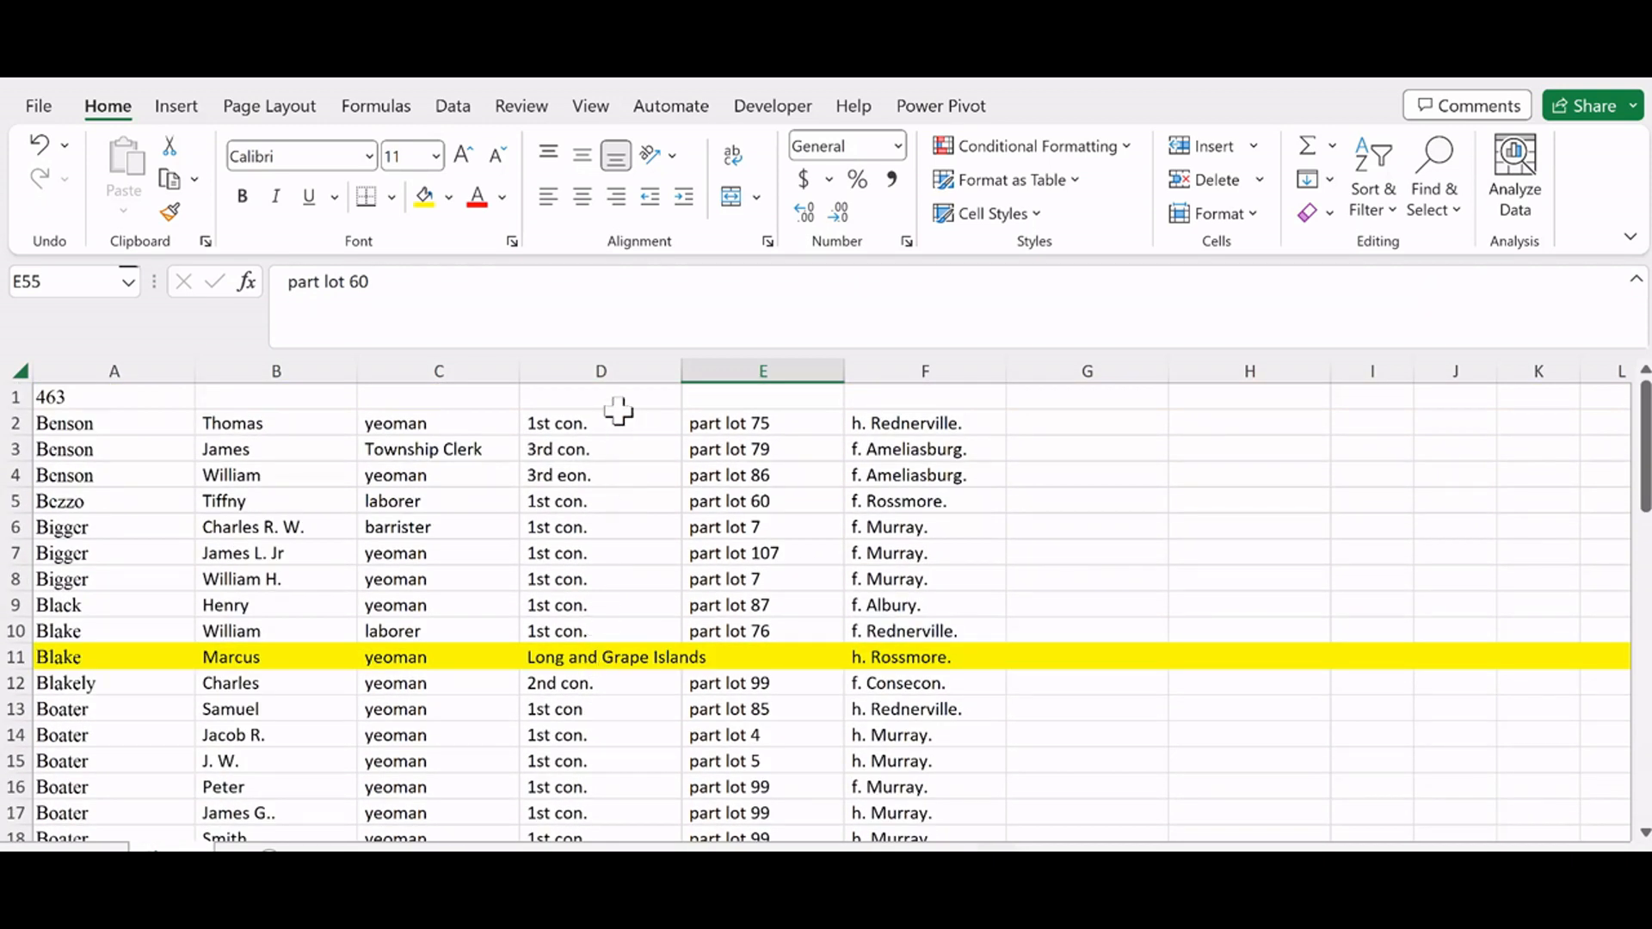
click(610, 366)
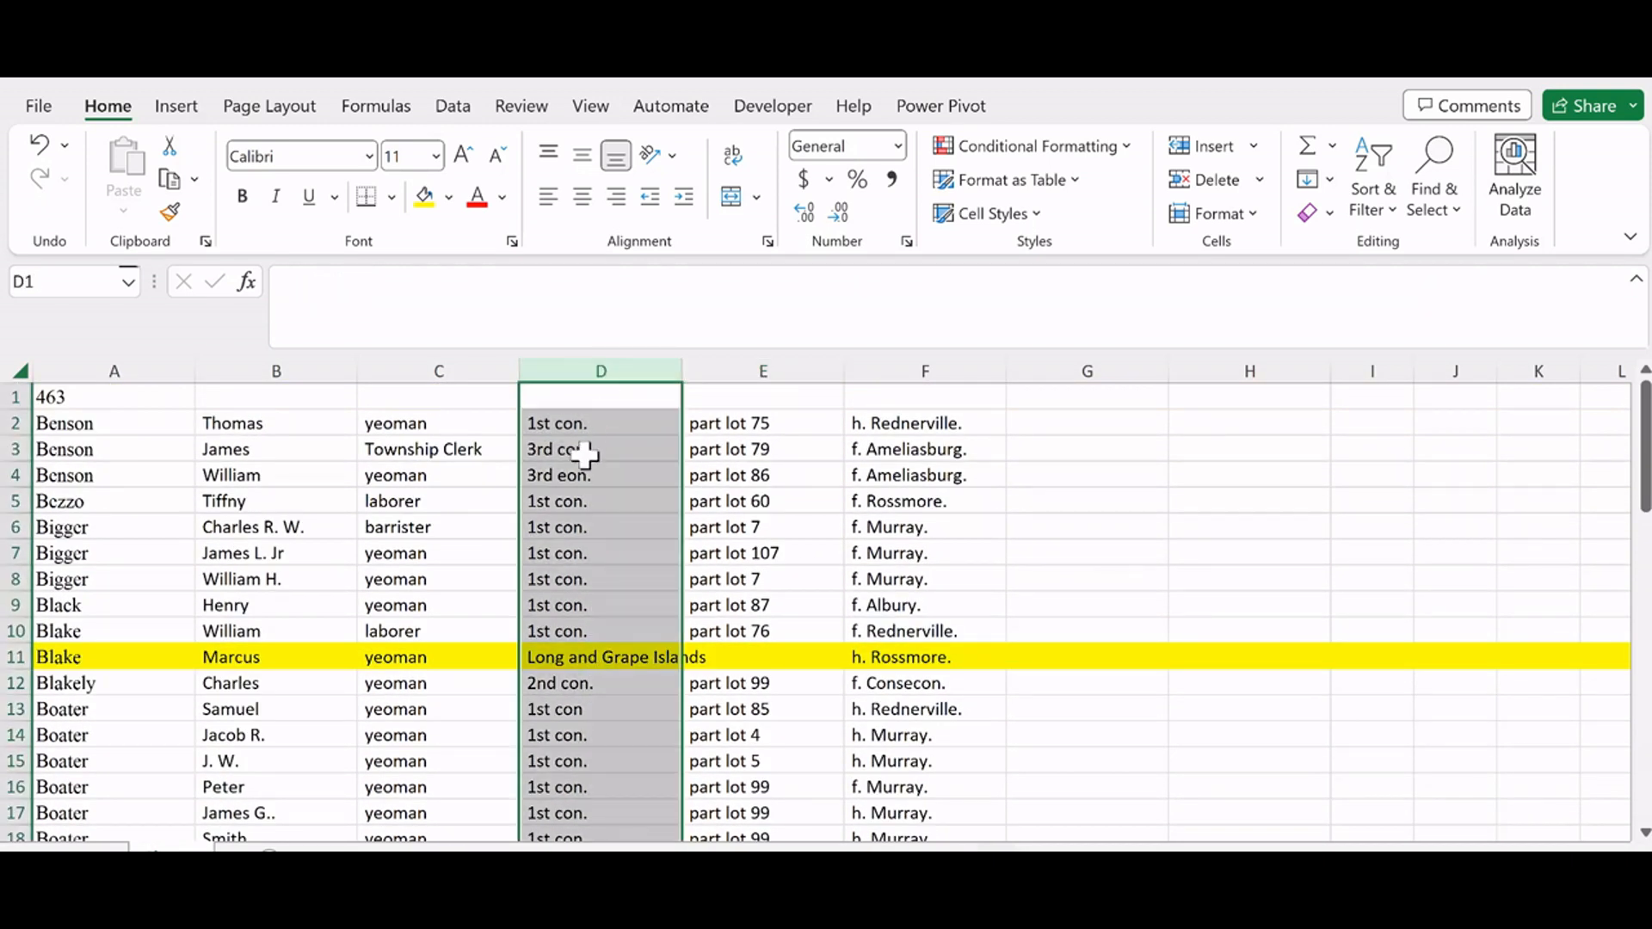
click(566, 476)
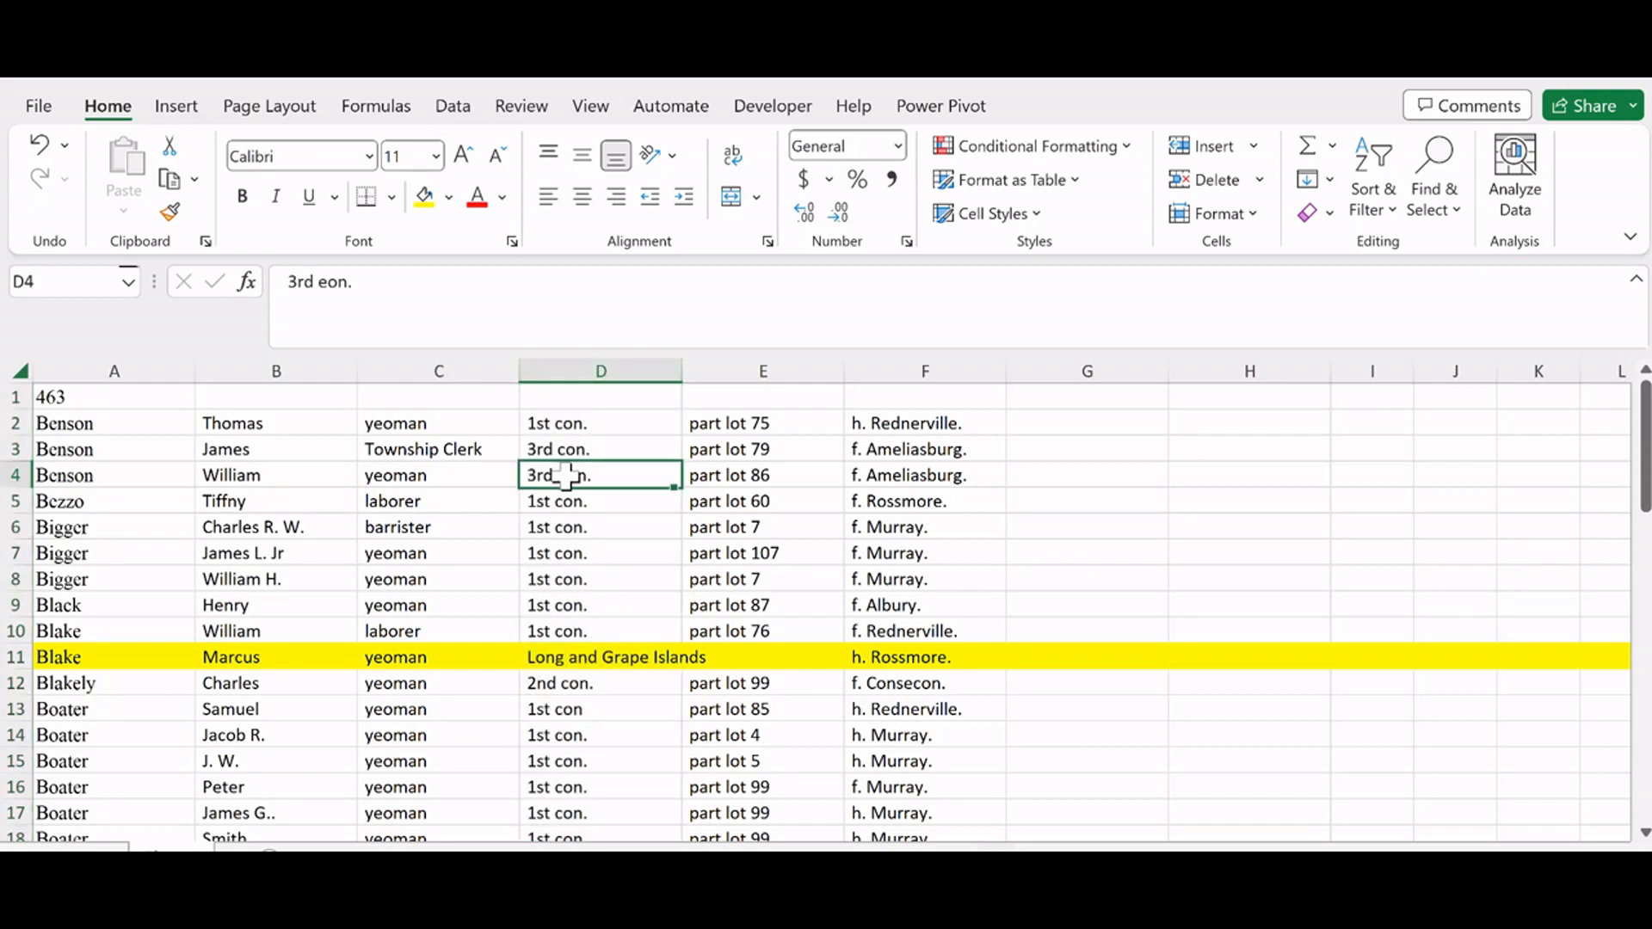
click(318, 283)
key(Delete)
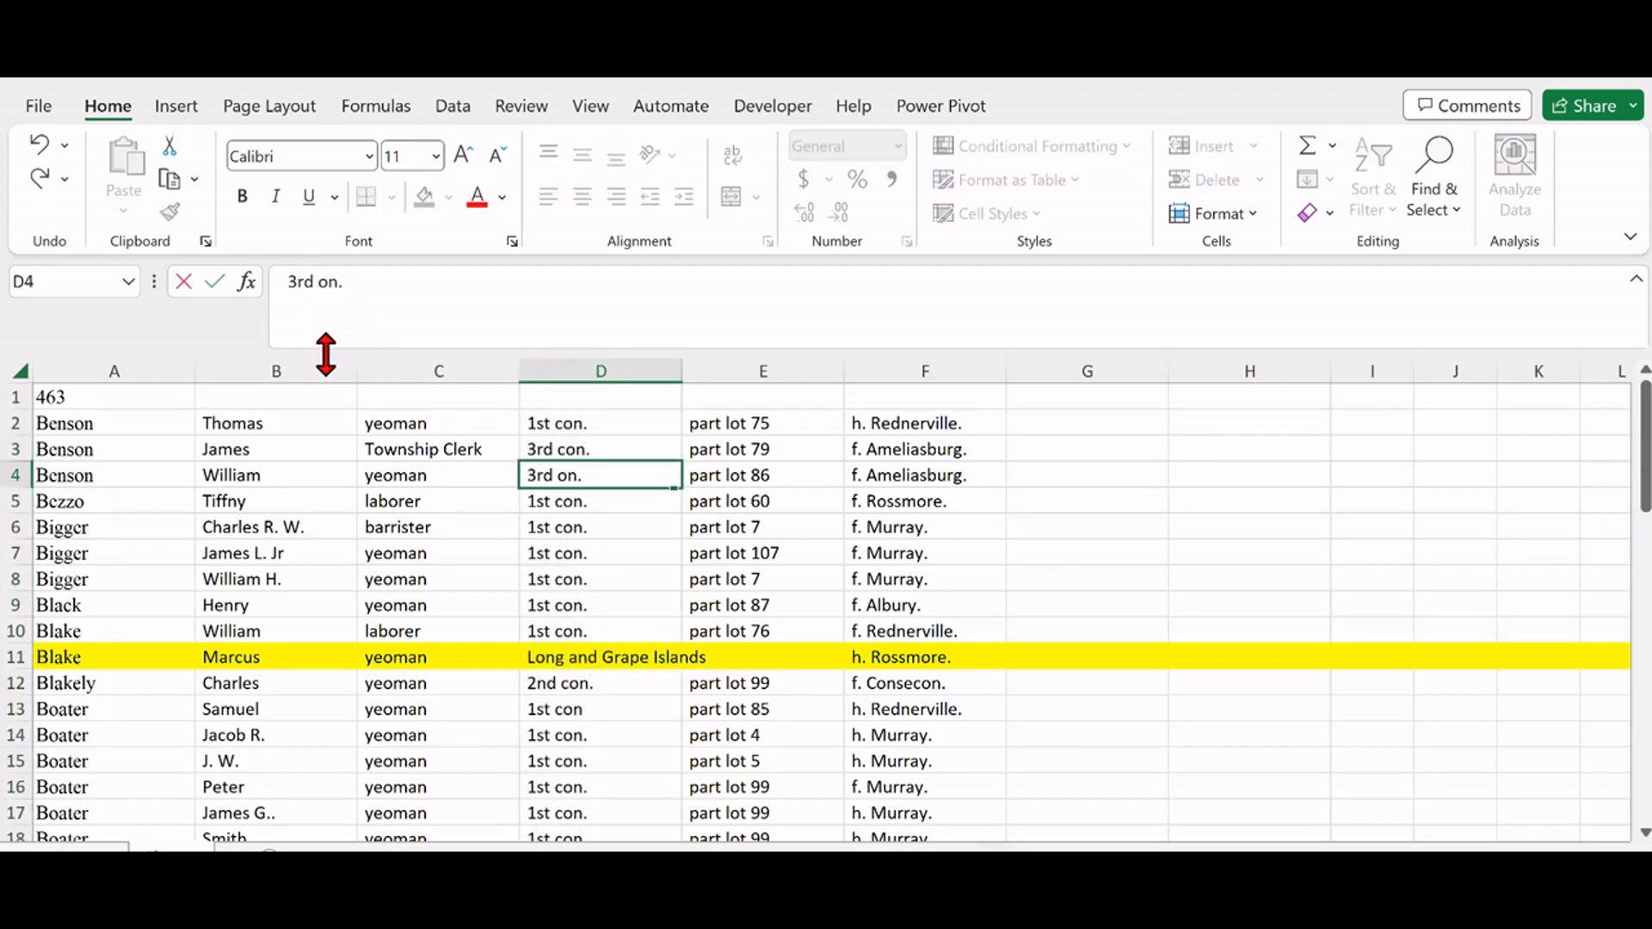
text(c)
Step: Replace all occurrences of "con" with "con." throughout column D
scroll(623, 590, down, 5)
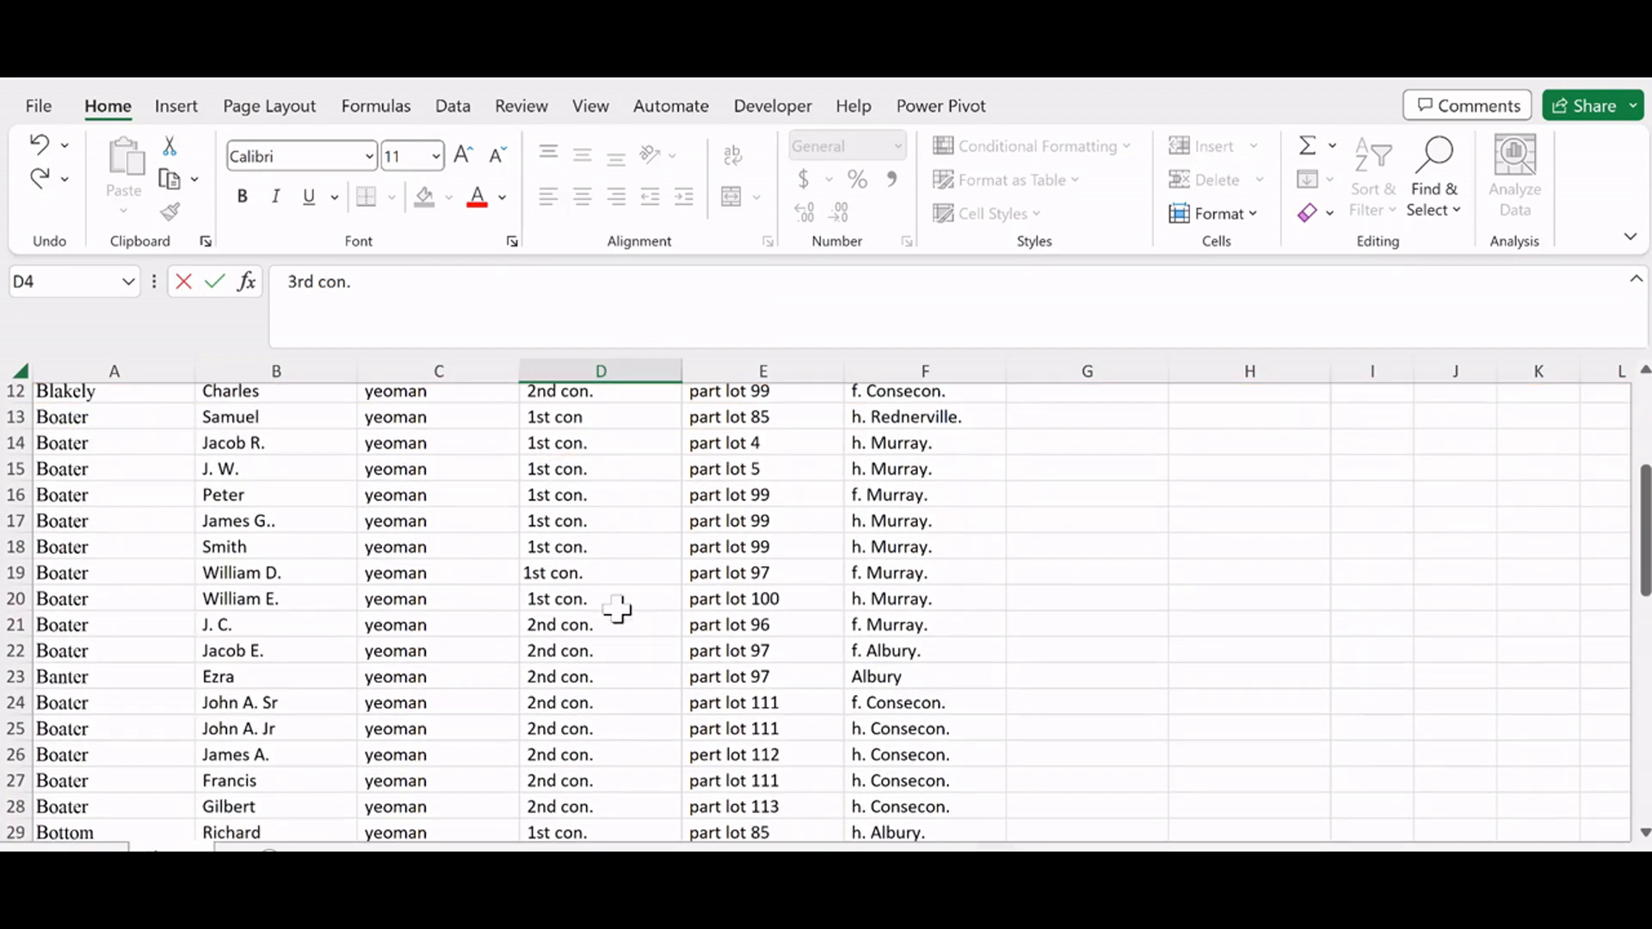
scroll(616, 611, down, 5)
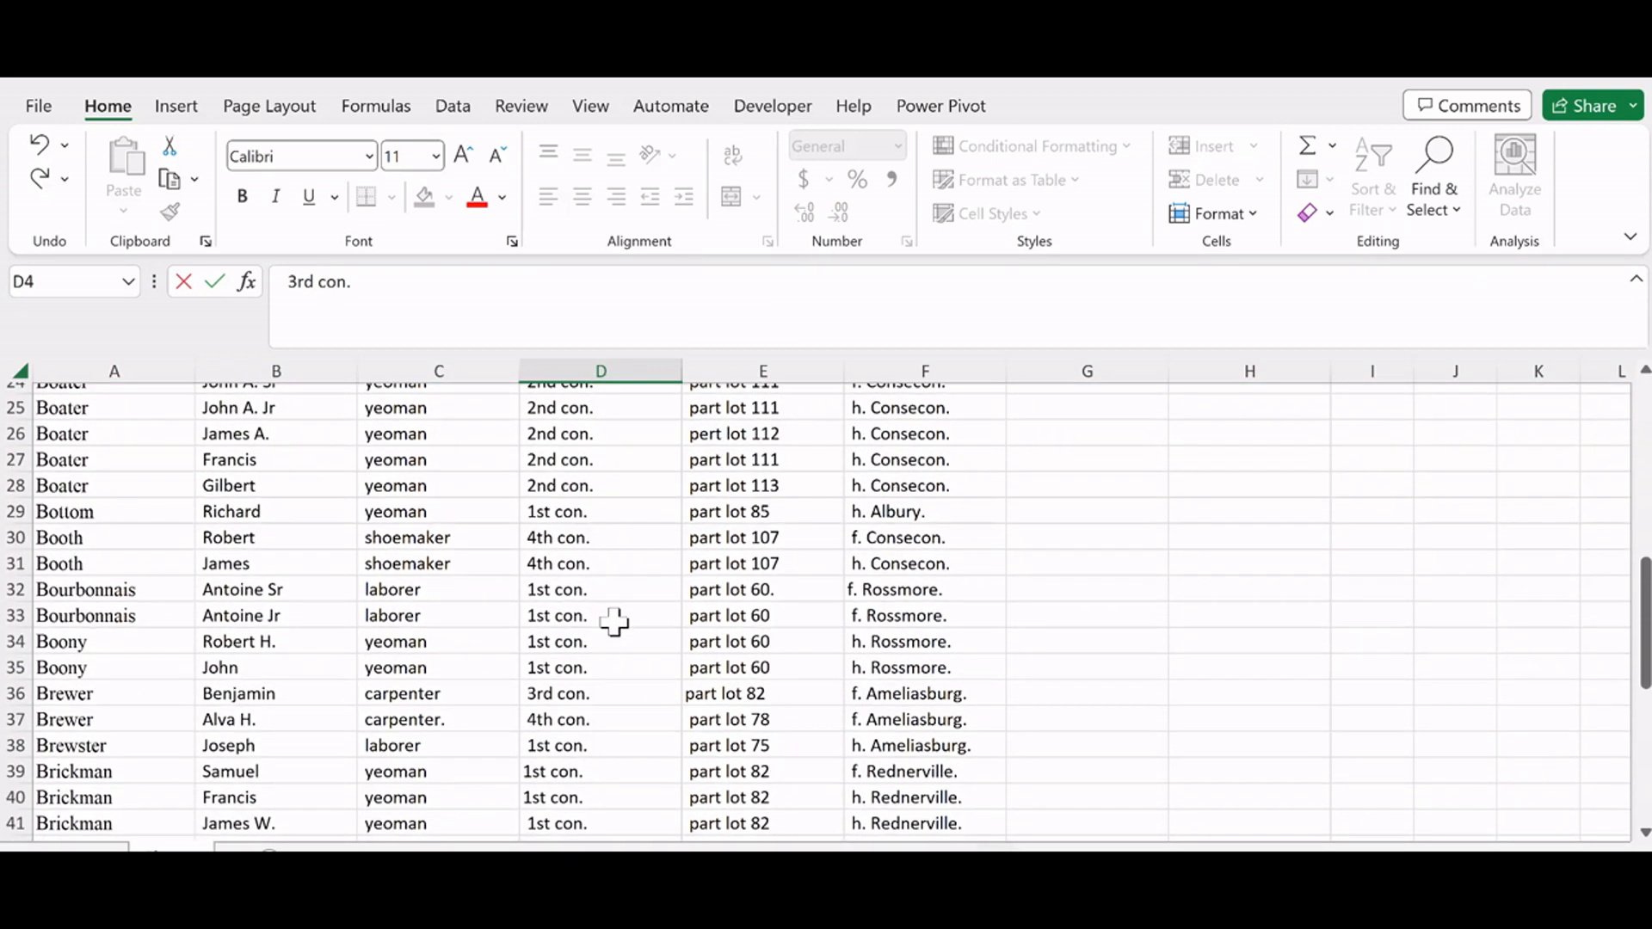
scroll(613, 624, down, 5)
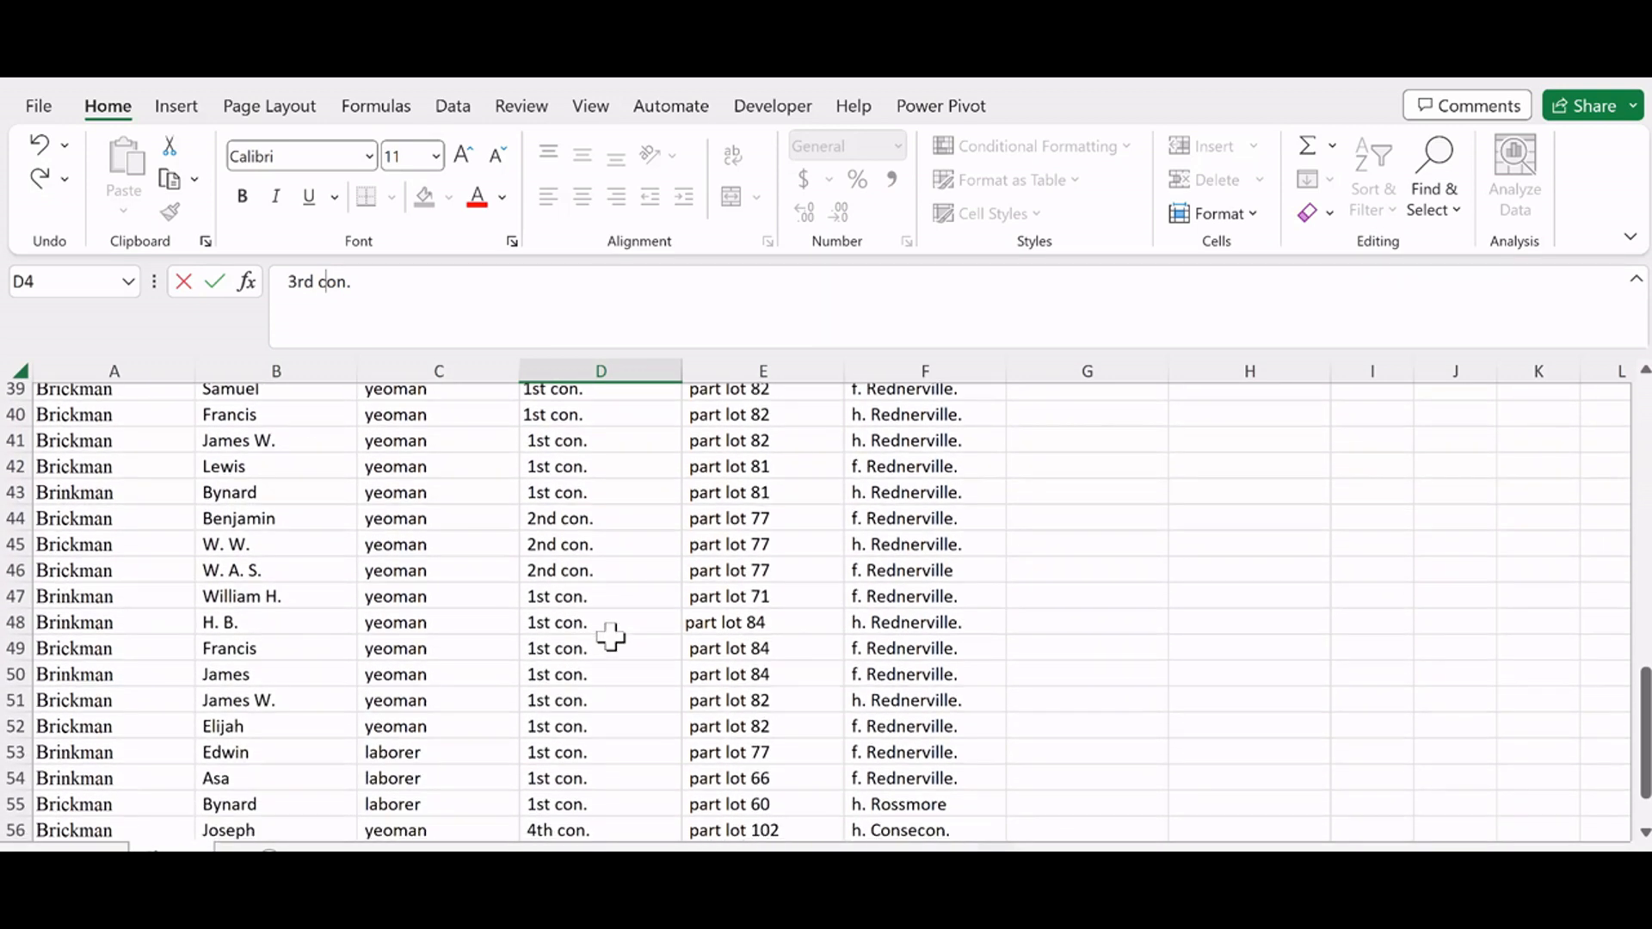
scroll(611, 638, down, 1)
scroll(607, 638, up, 15)
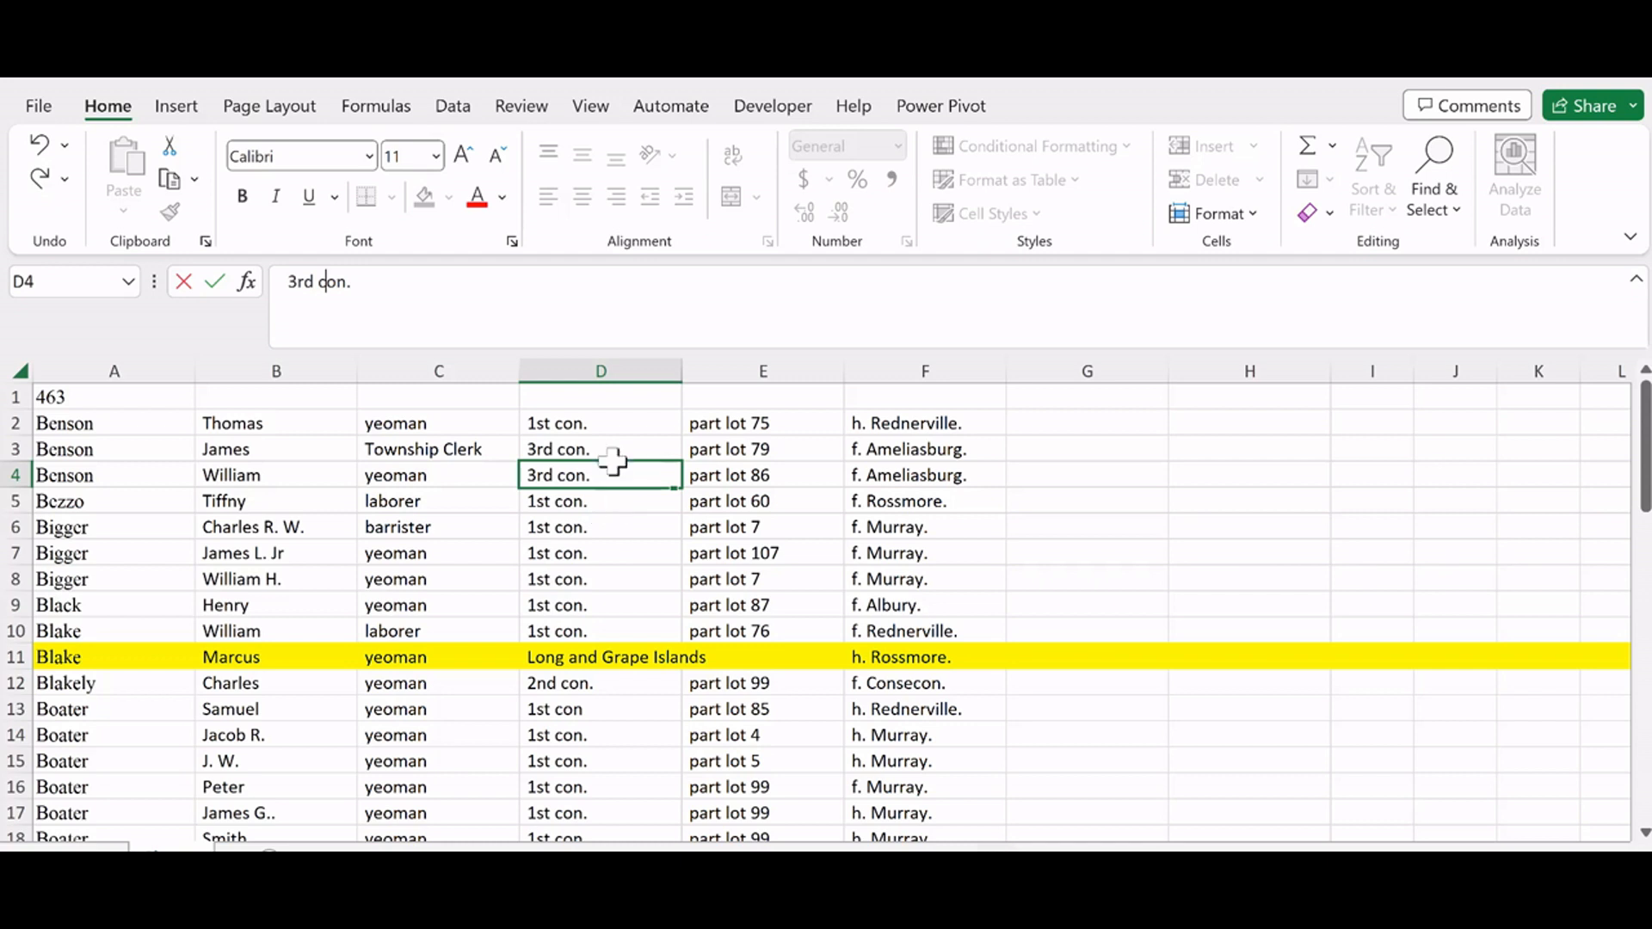
click(612, 372)
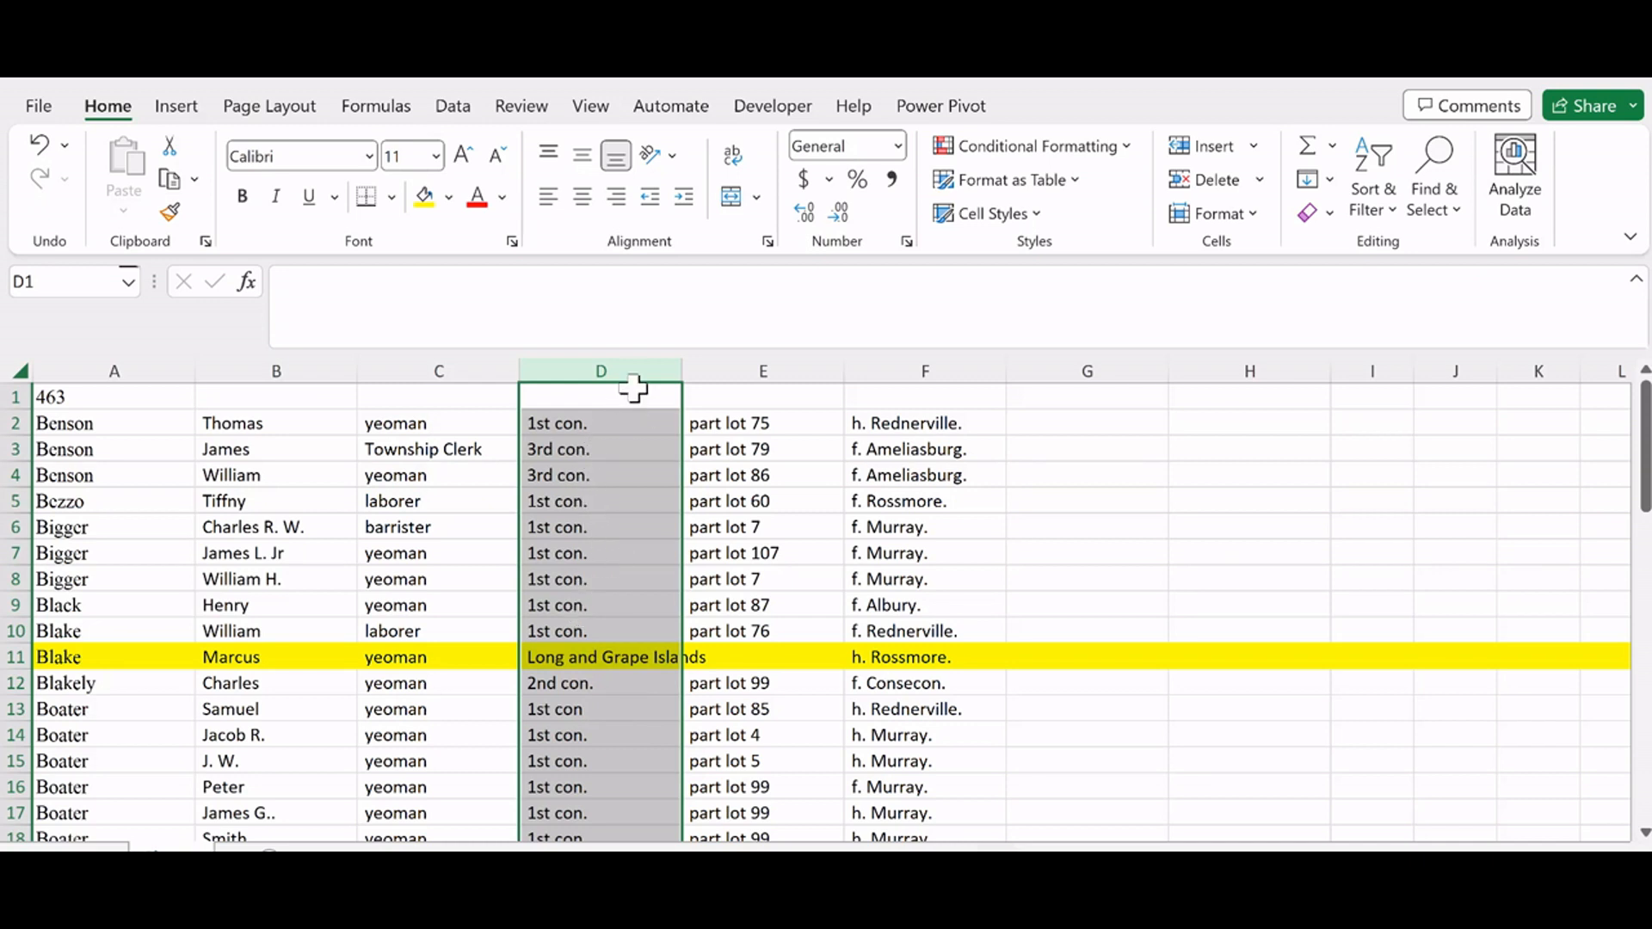
click(1427, 205)
click(1463, 289)
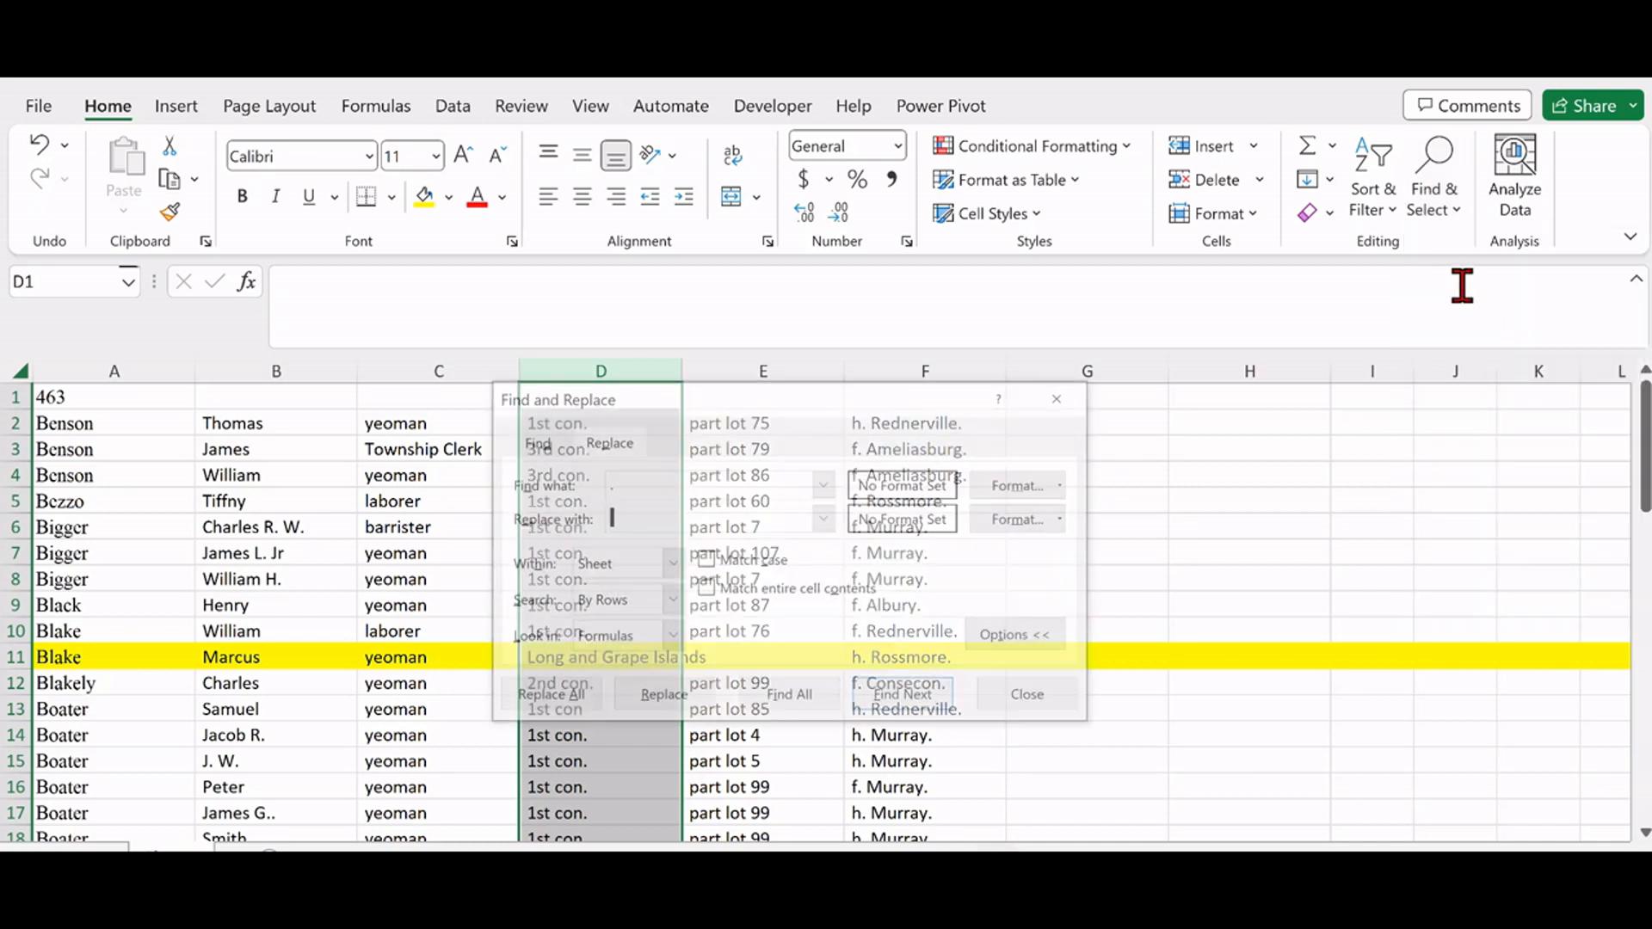
drag(903, 397, 1300, 369)
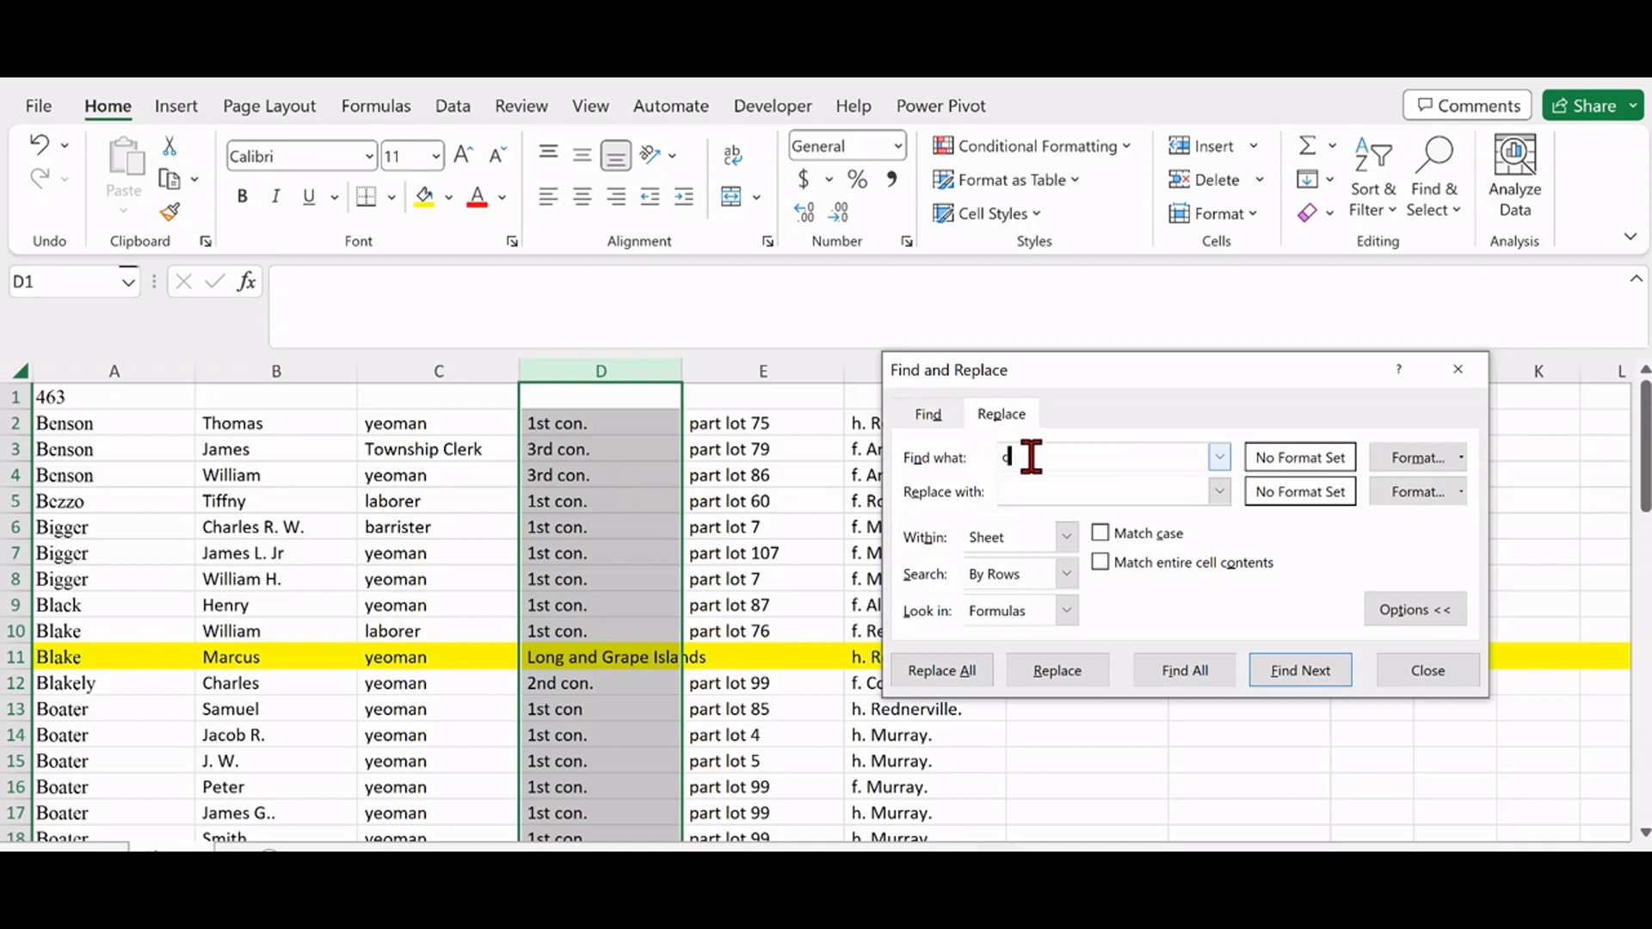
text(n)
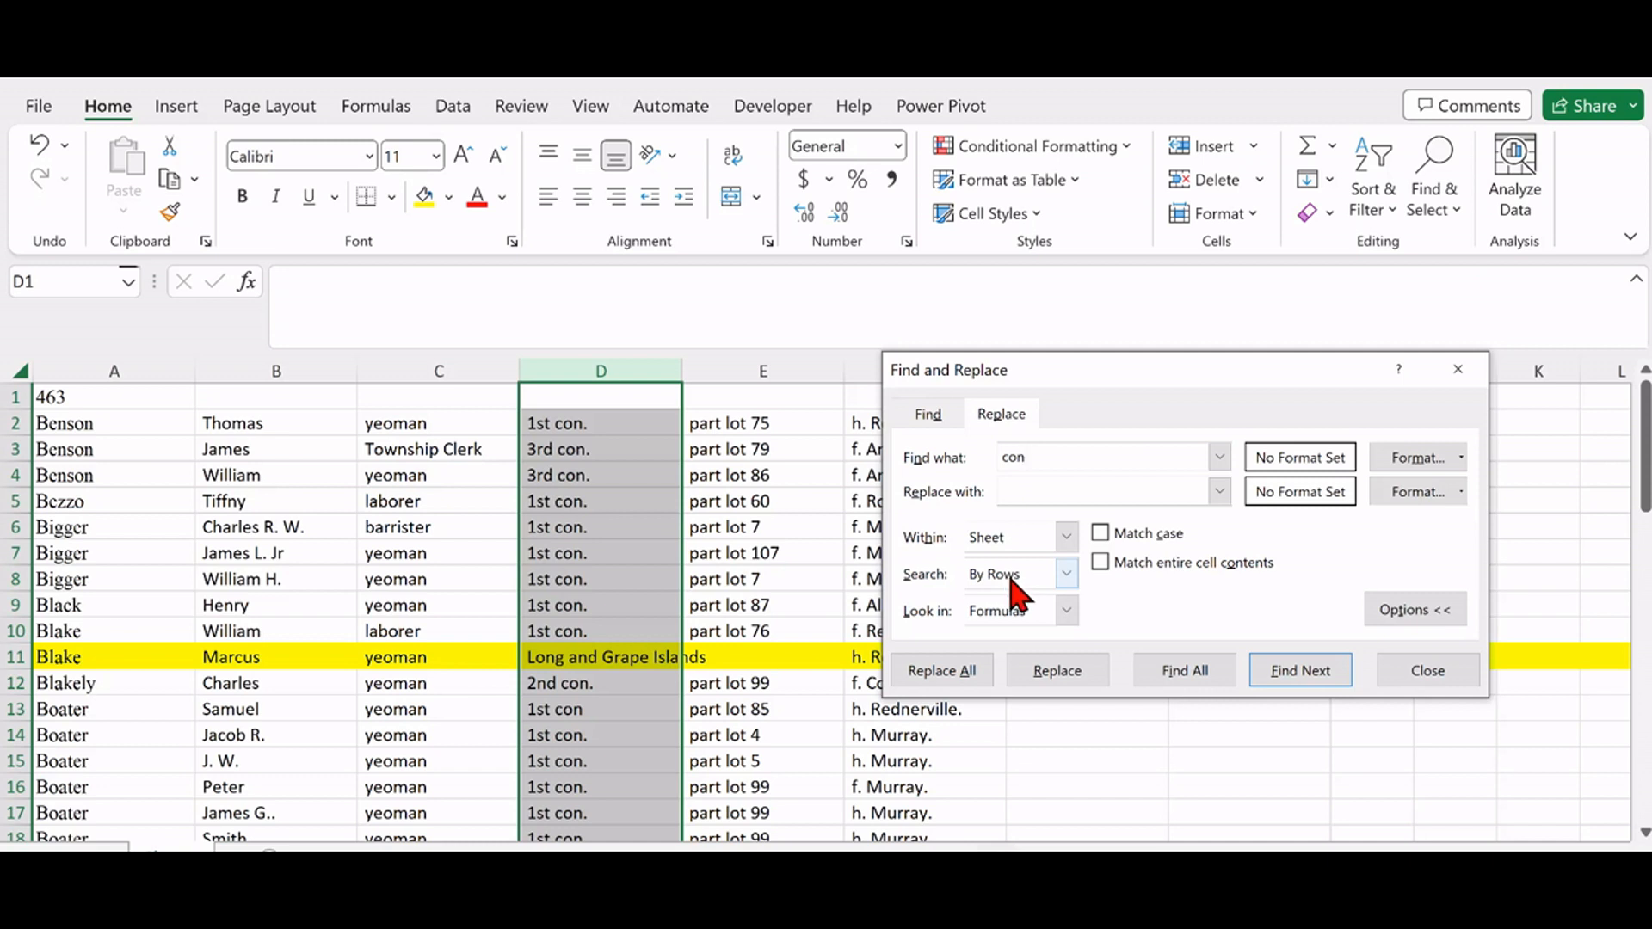
click(1015, 490)
click(968, 682)
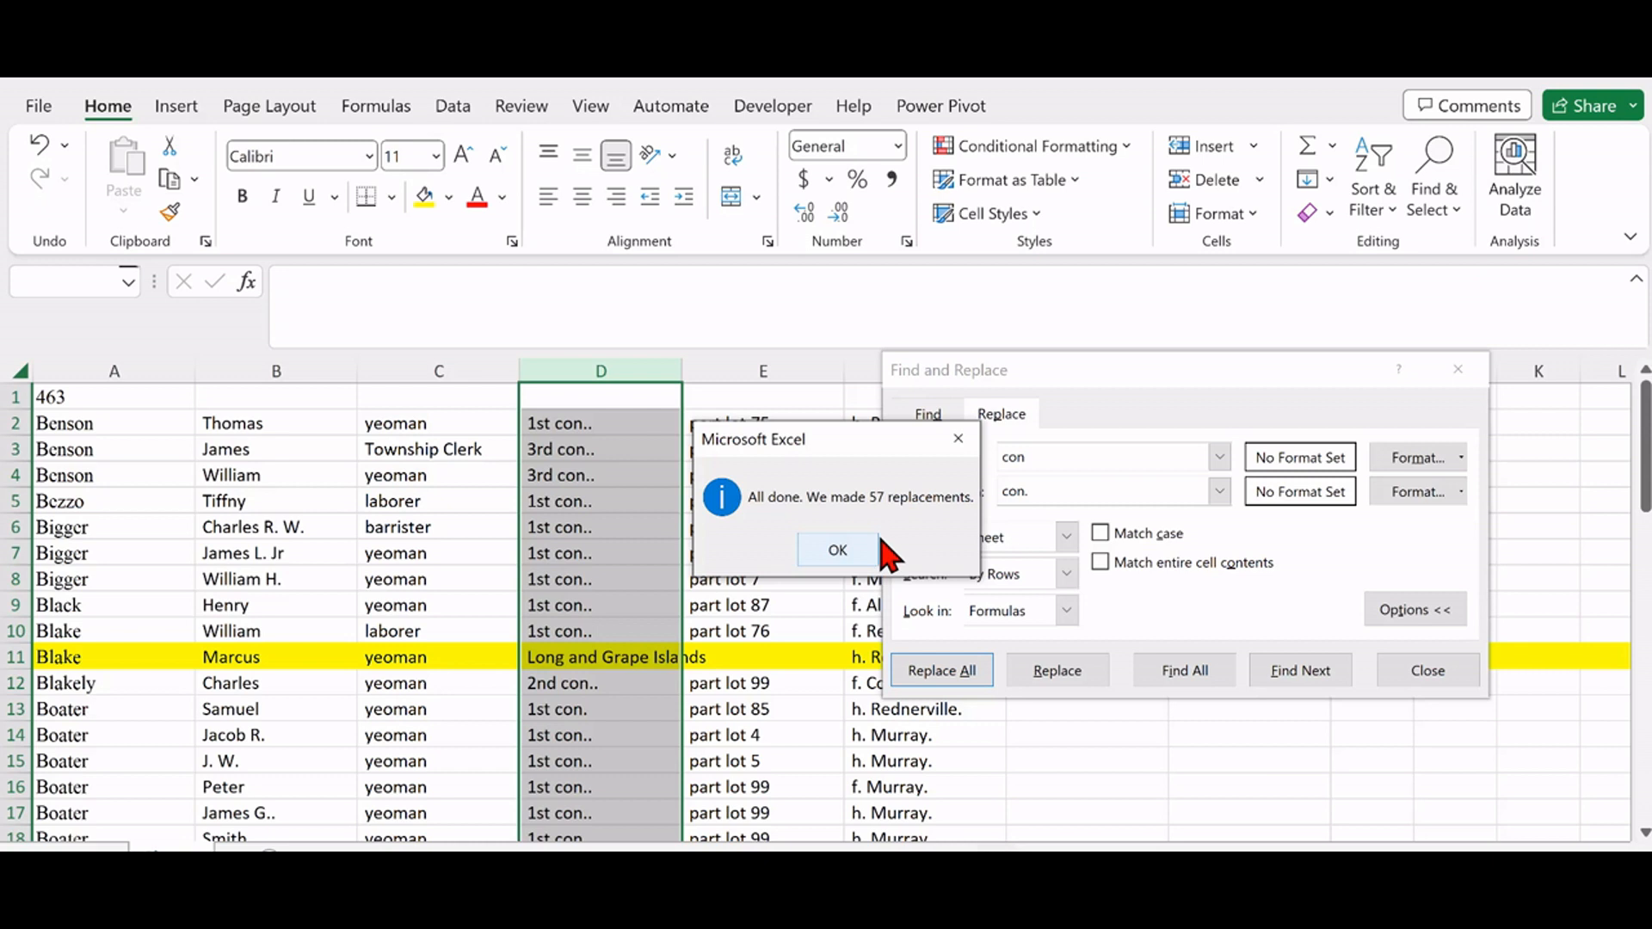
click(861, 549)
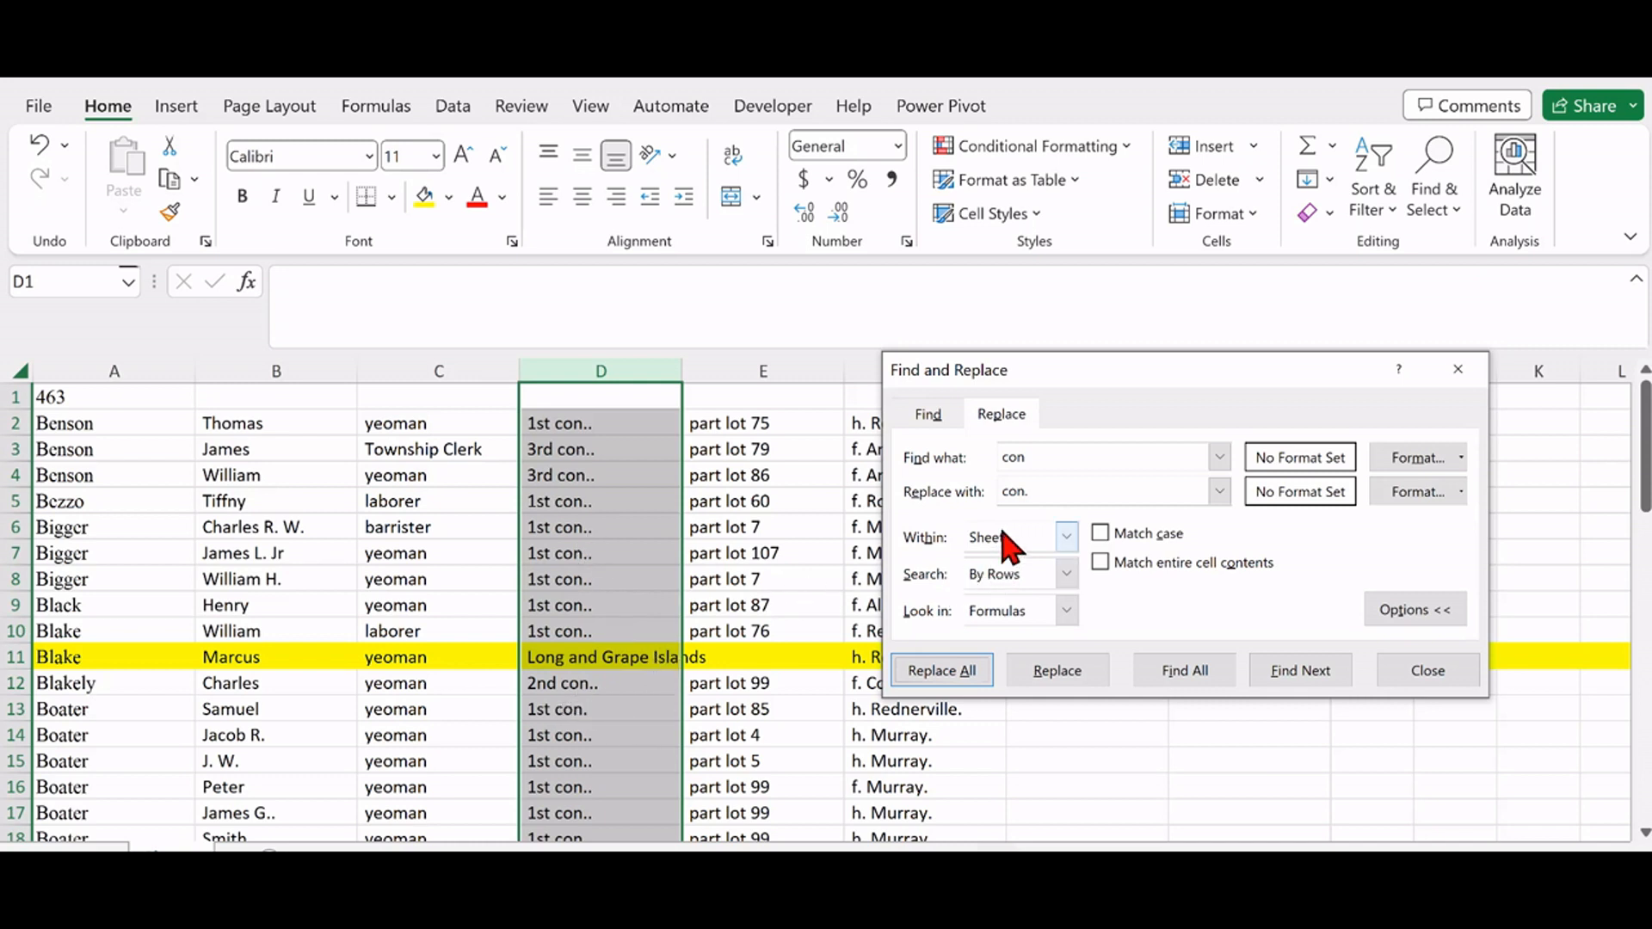
Step: Replace all double periods ".." with a single period "." throughout column D
click(1050, 458)
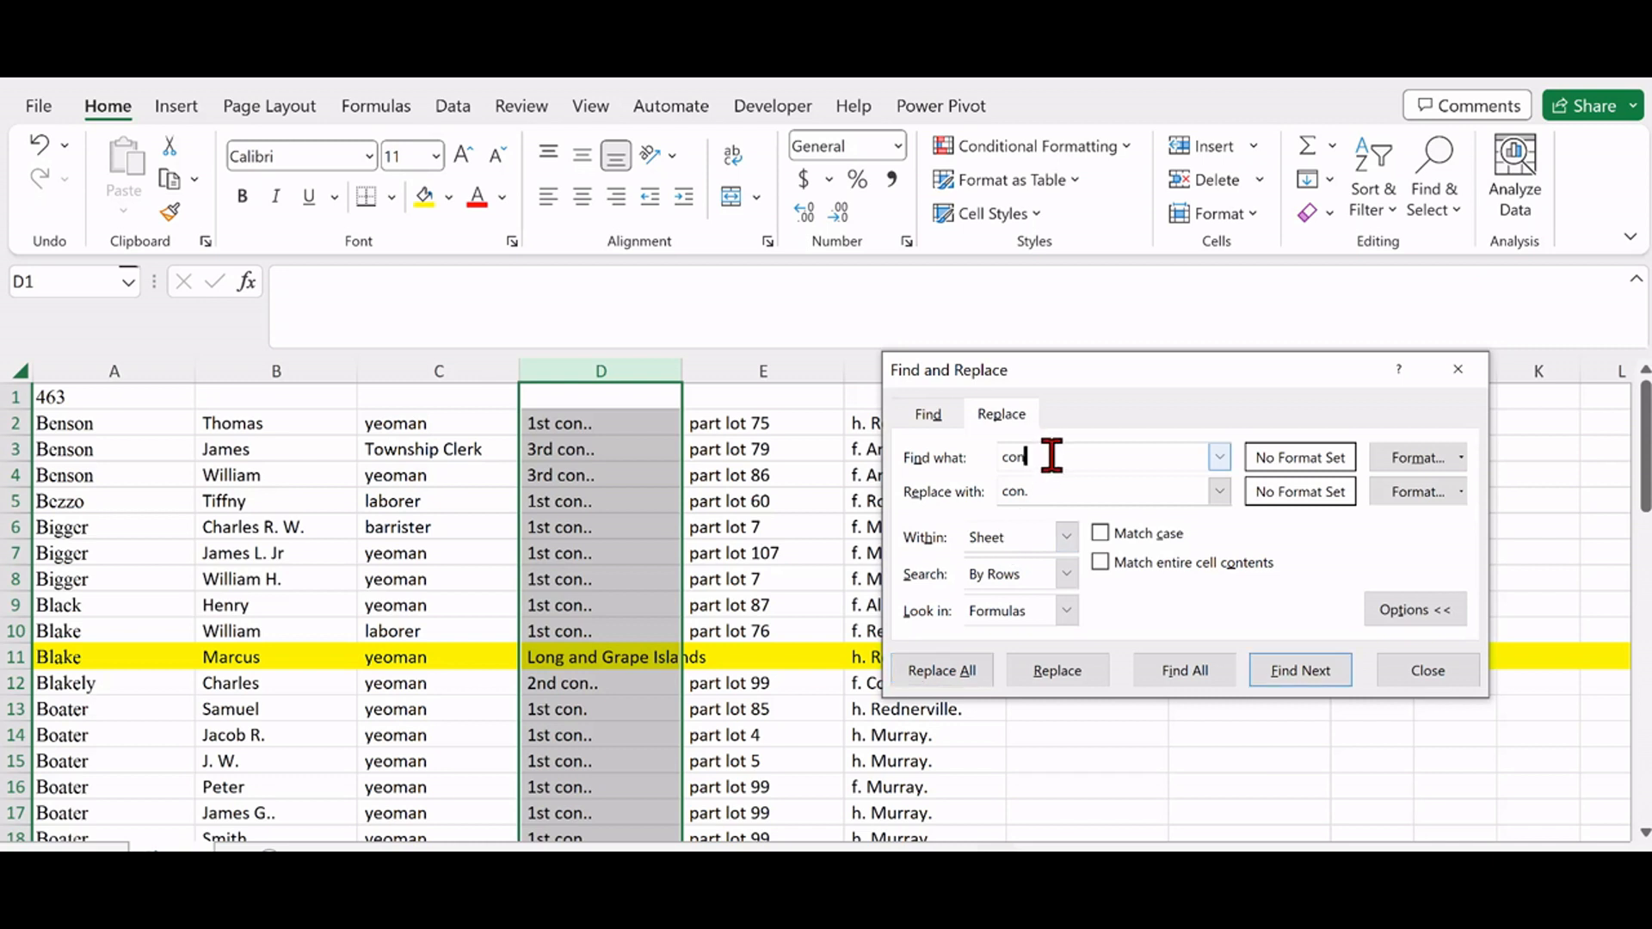
text(..)
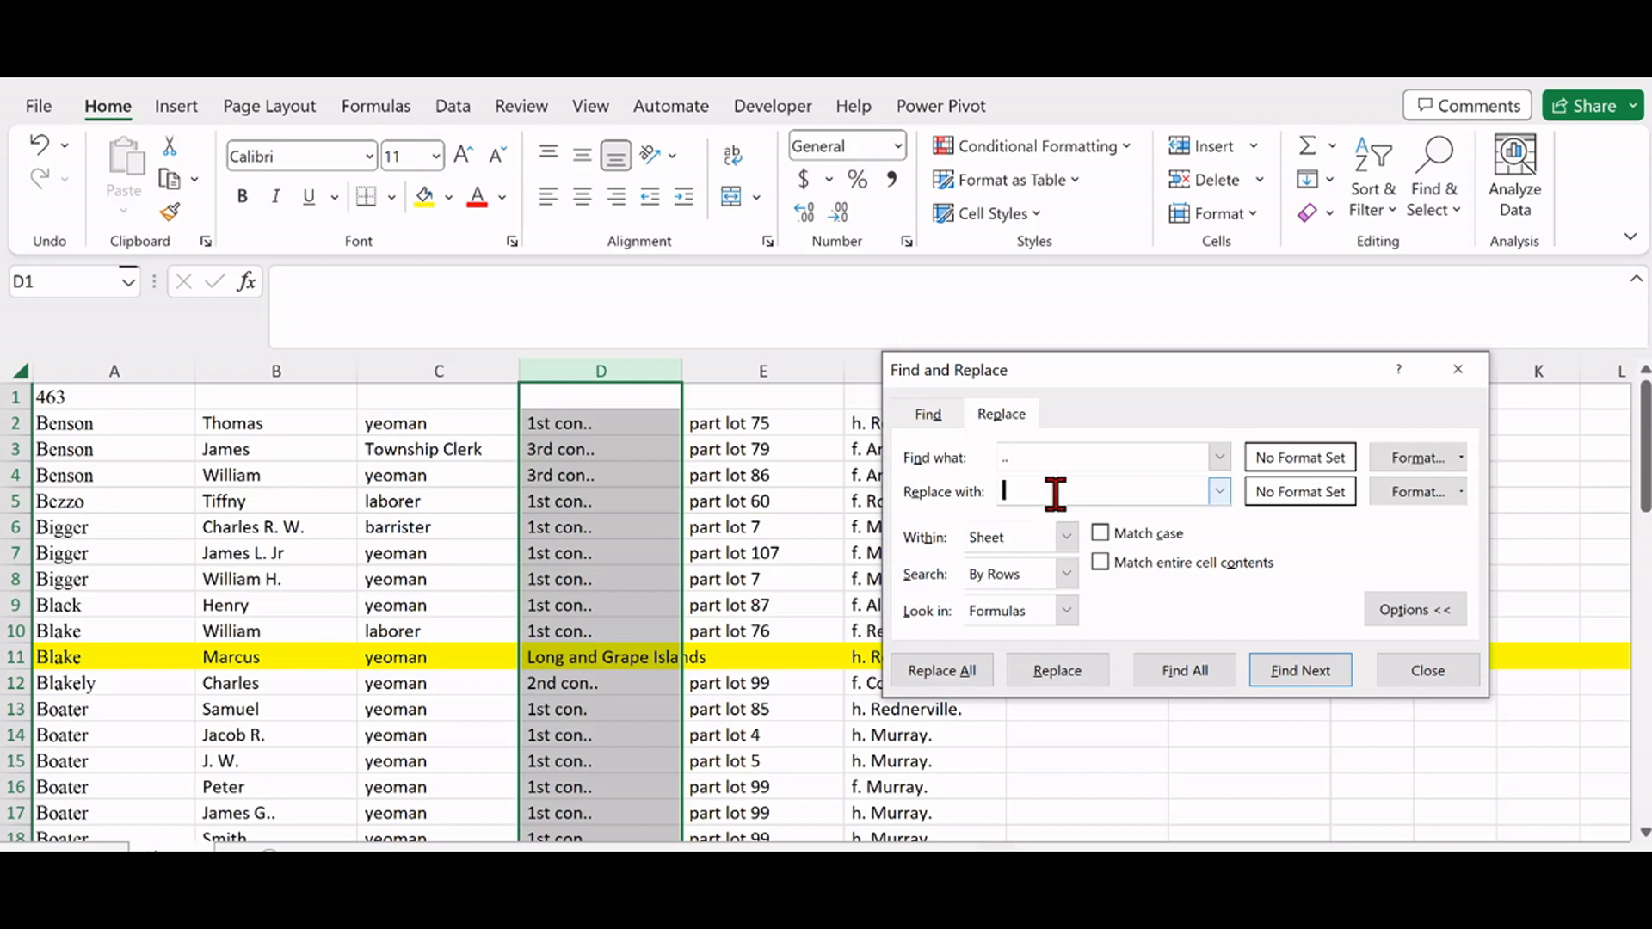
click(1054, 497)
text(.)
click(962, 673)
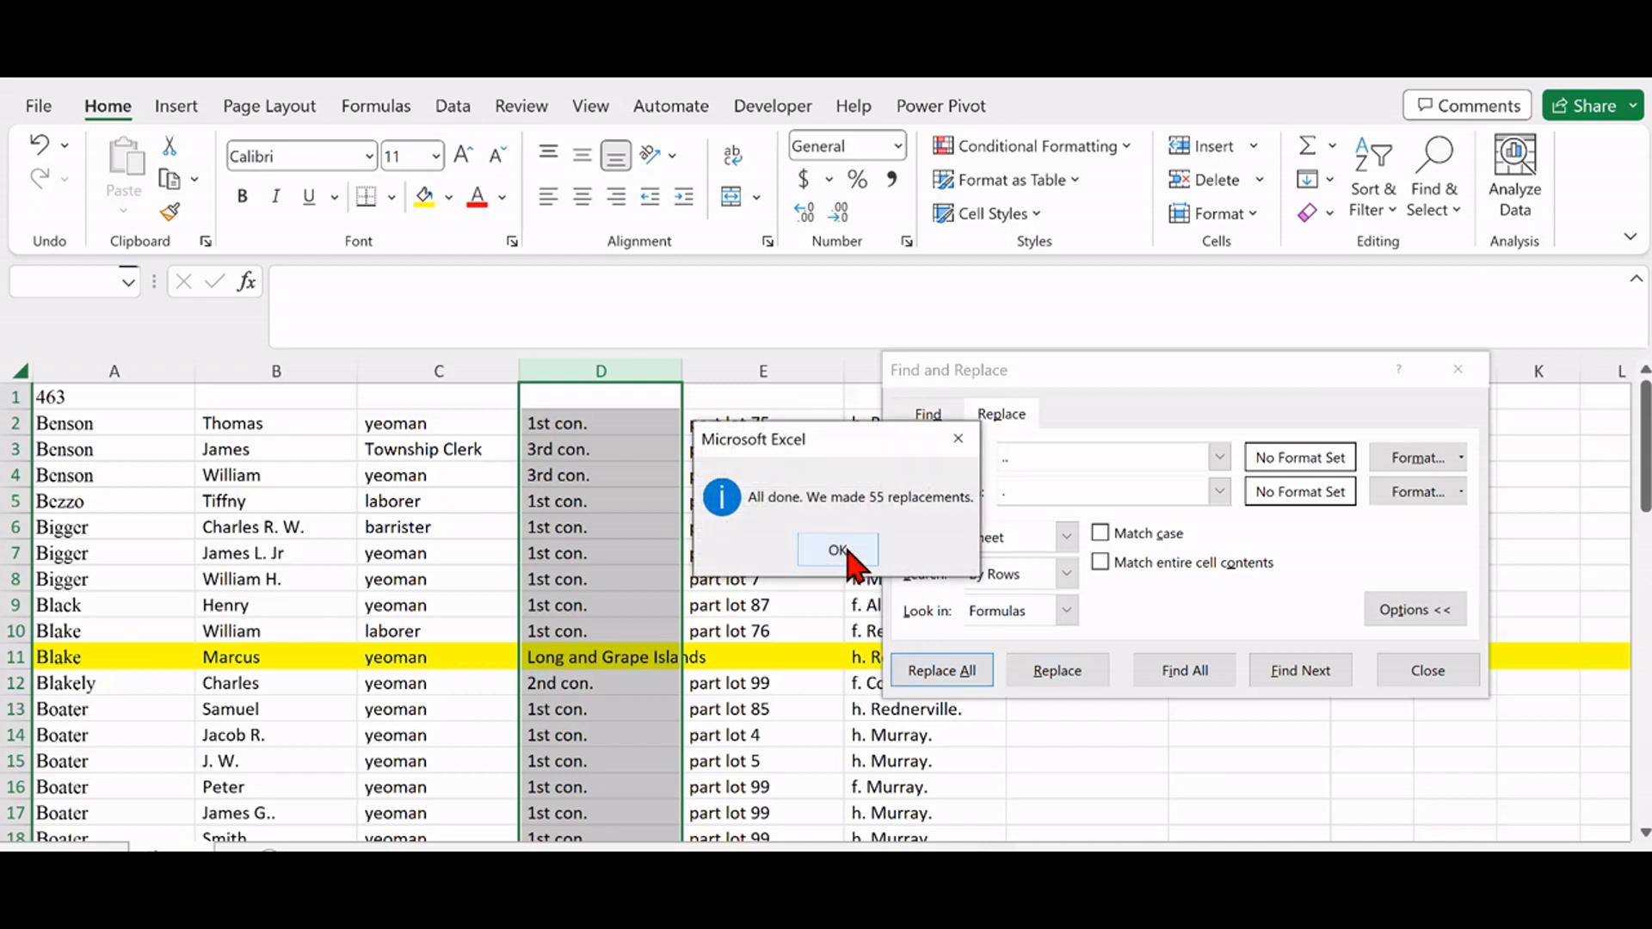
click(843, 552)
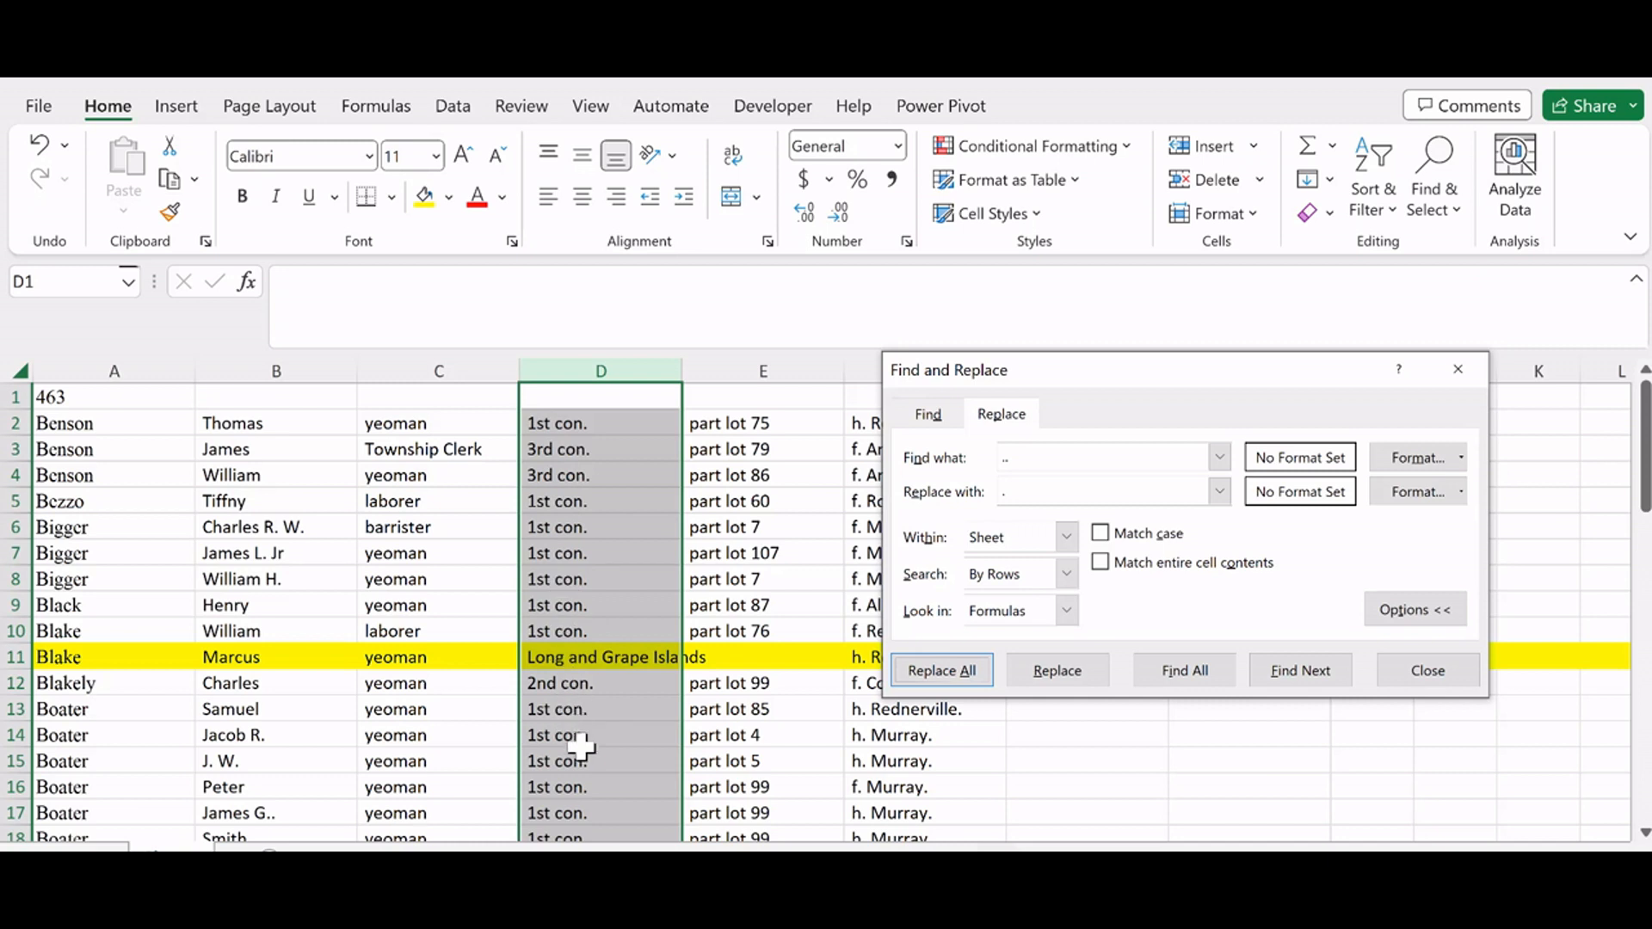
Step: Review the concession entries in column D from the first to the last row for consistent wording and punctuation
scroll(597, 779, down, 3)
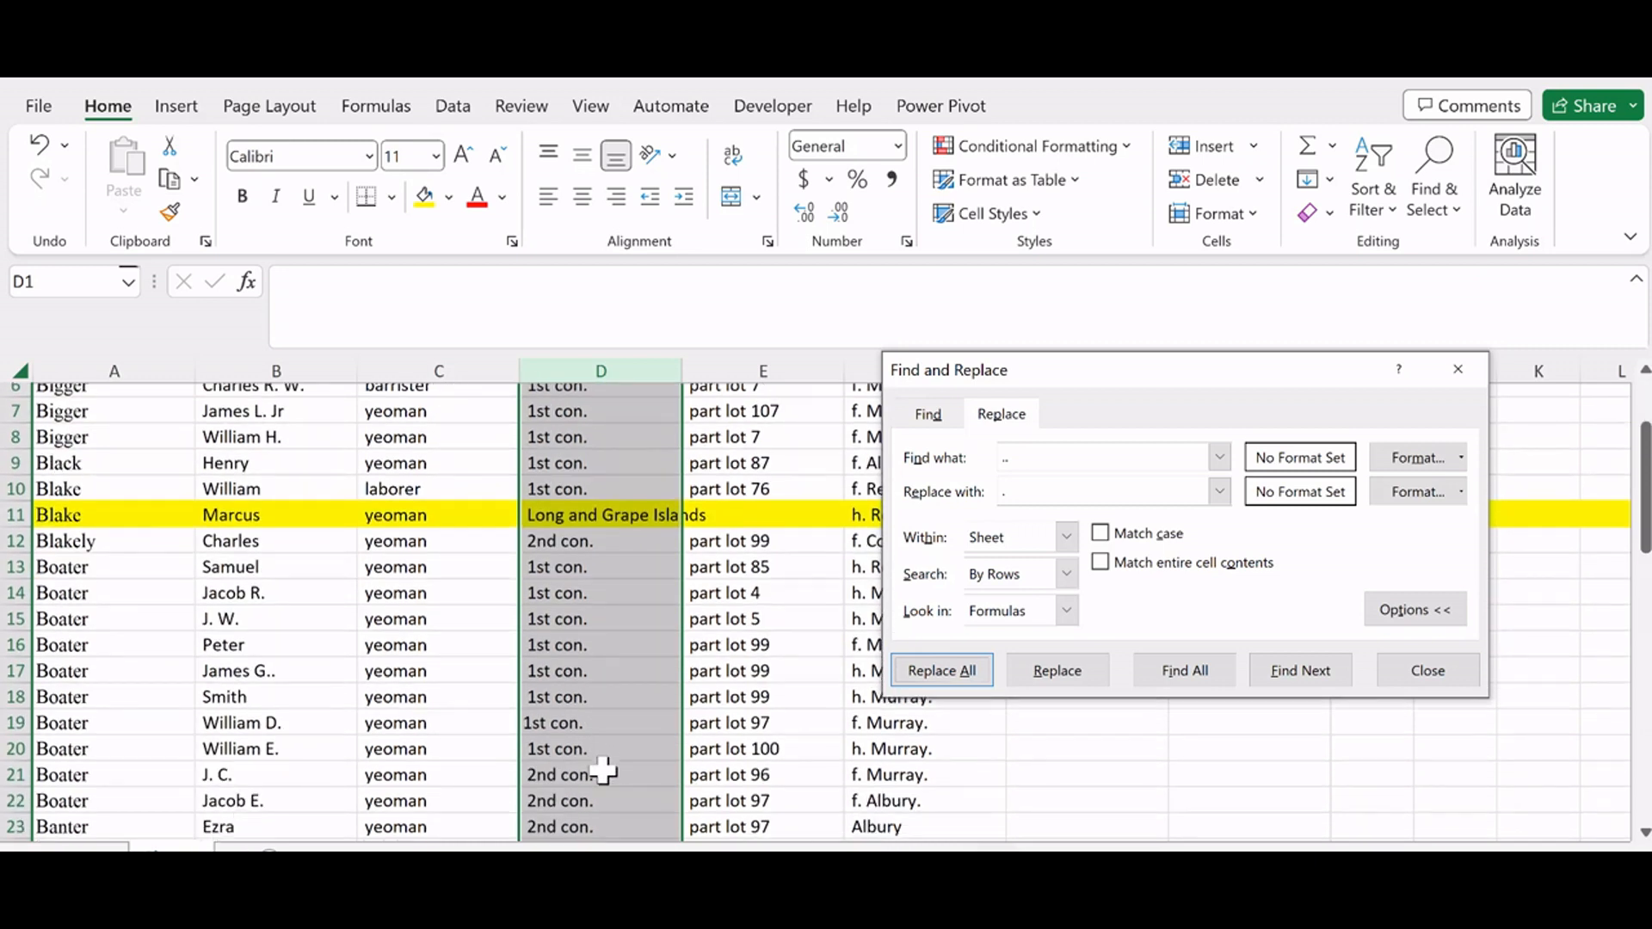
scroll(600, 772, down, 7)
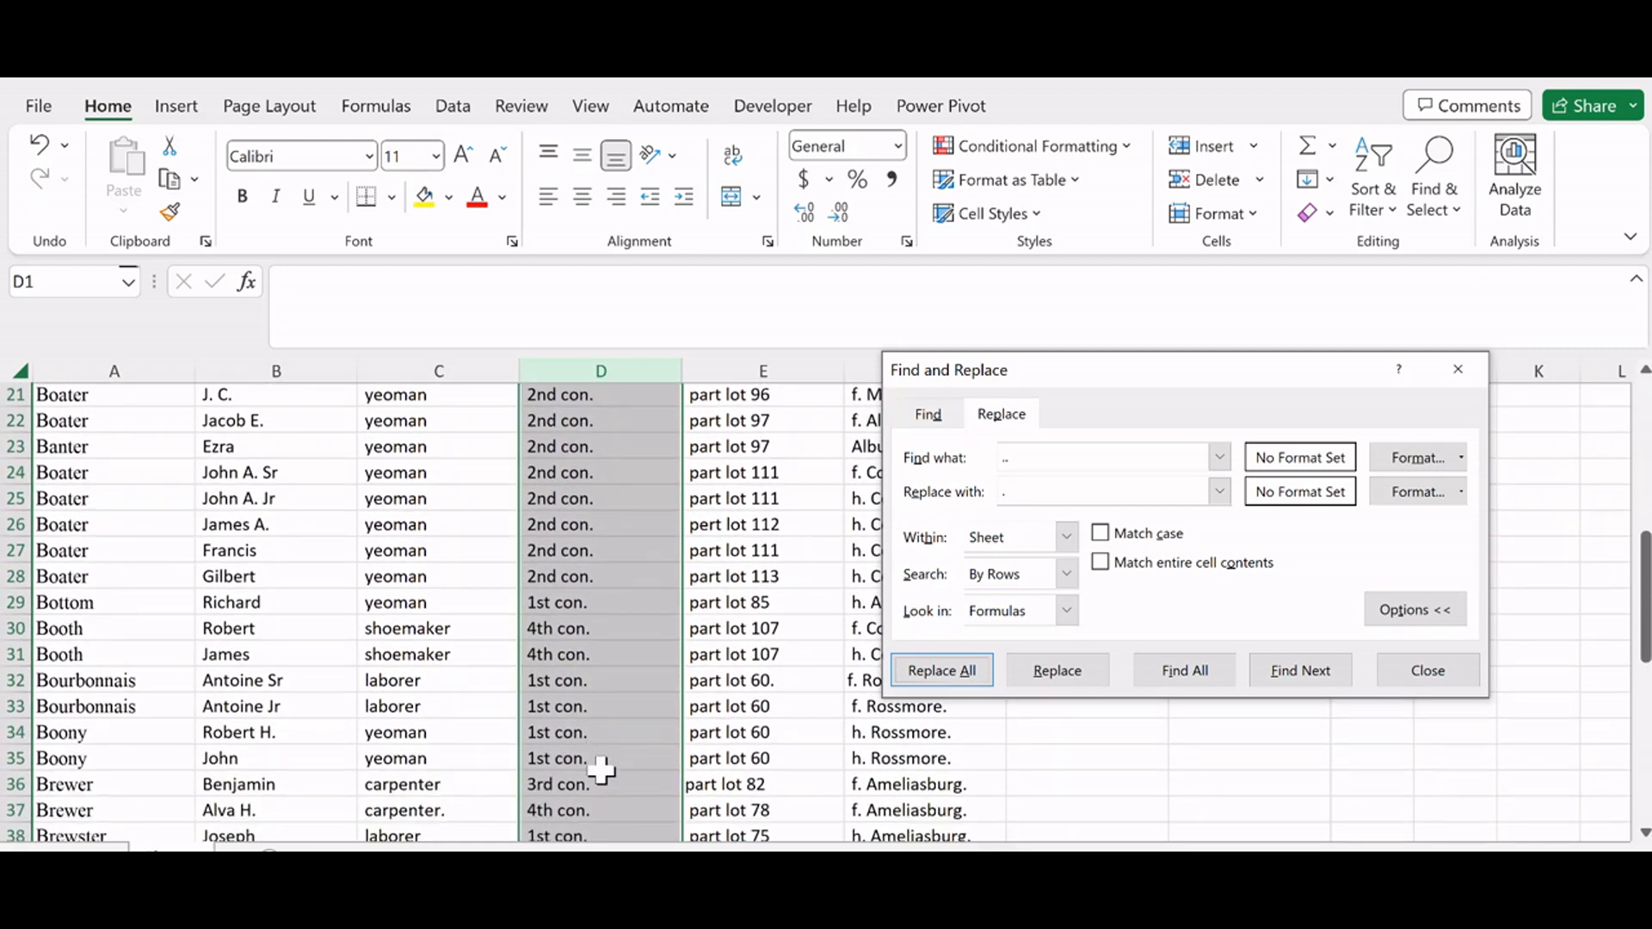
scroll(600, 770, down, 3)
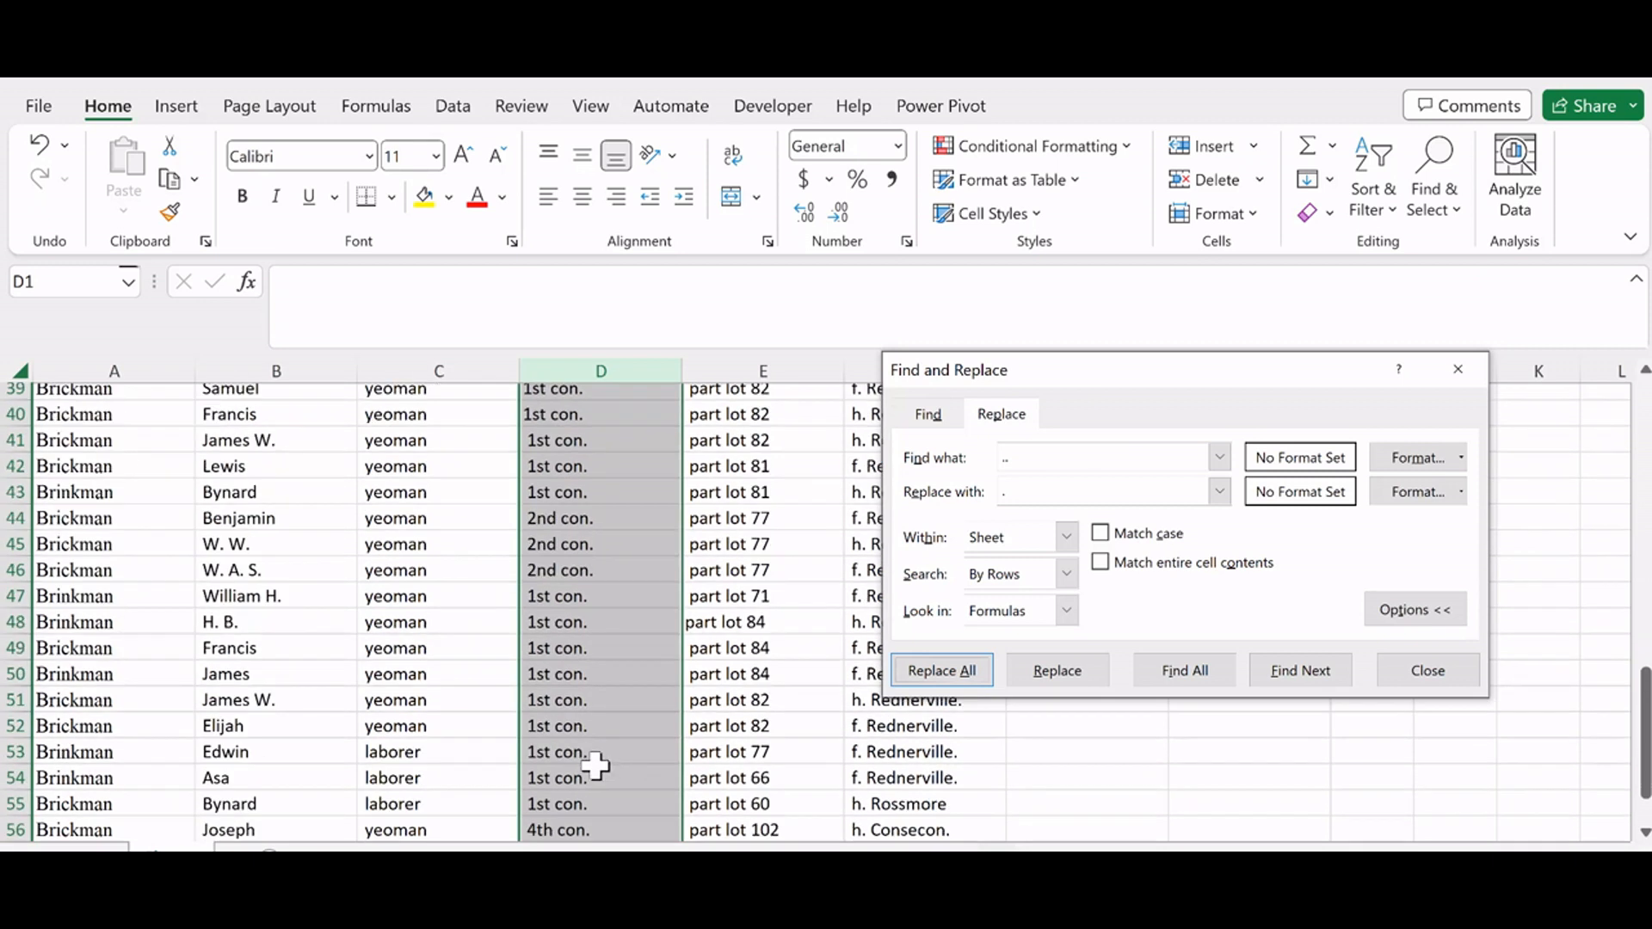
scroll(596, 766, up, 13)
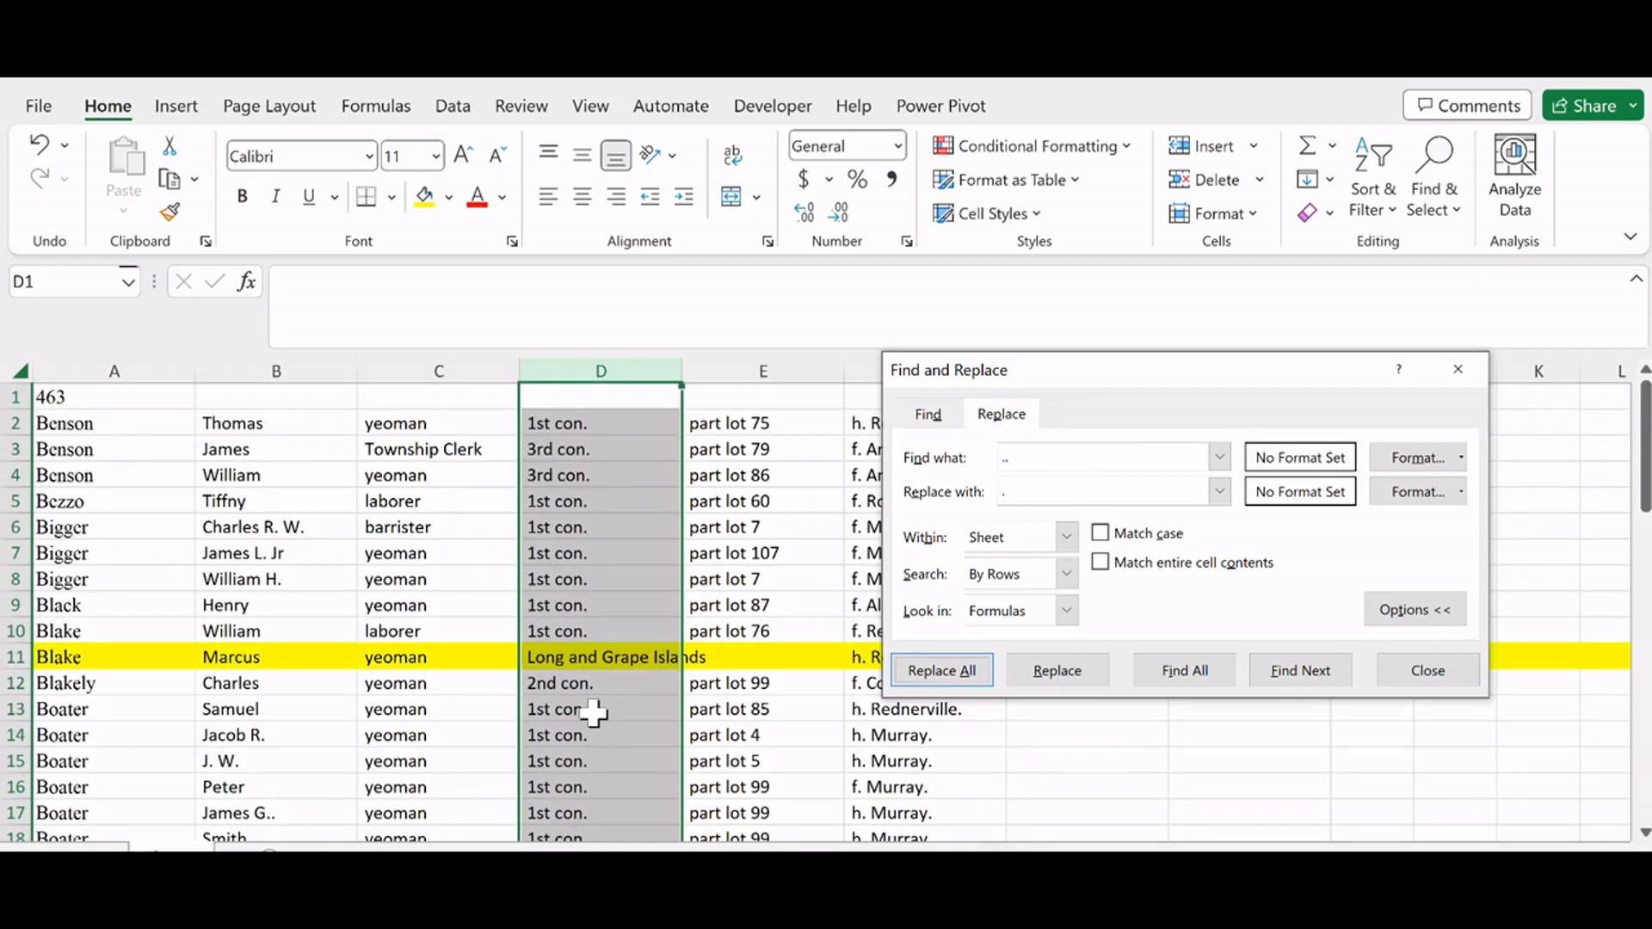
scroll(456, 731, down, 4)
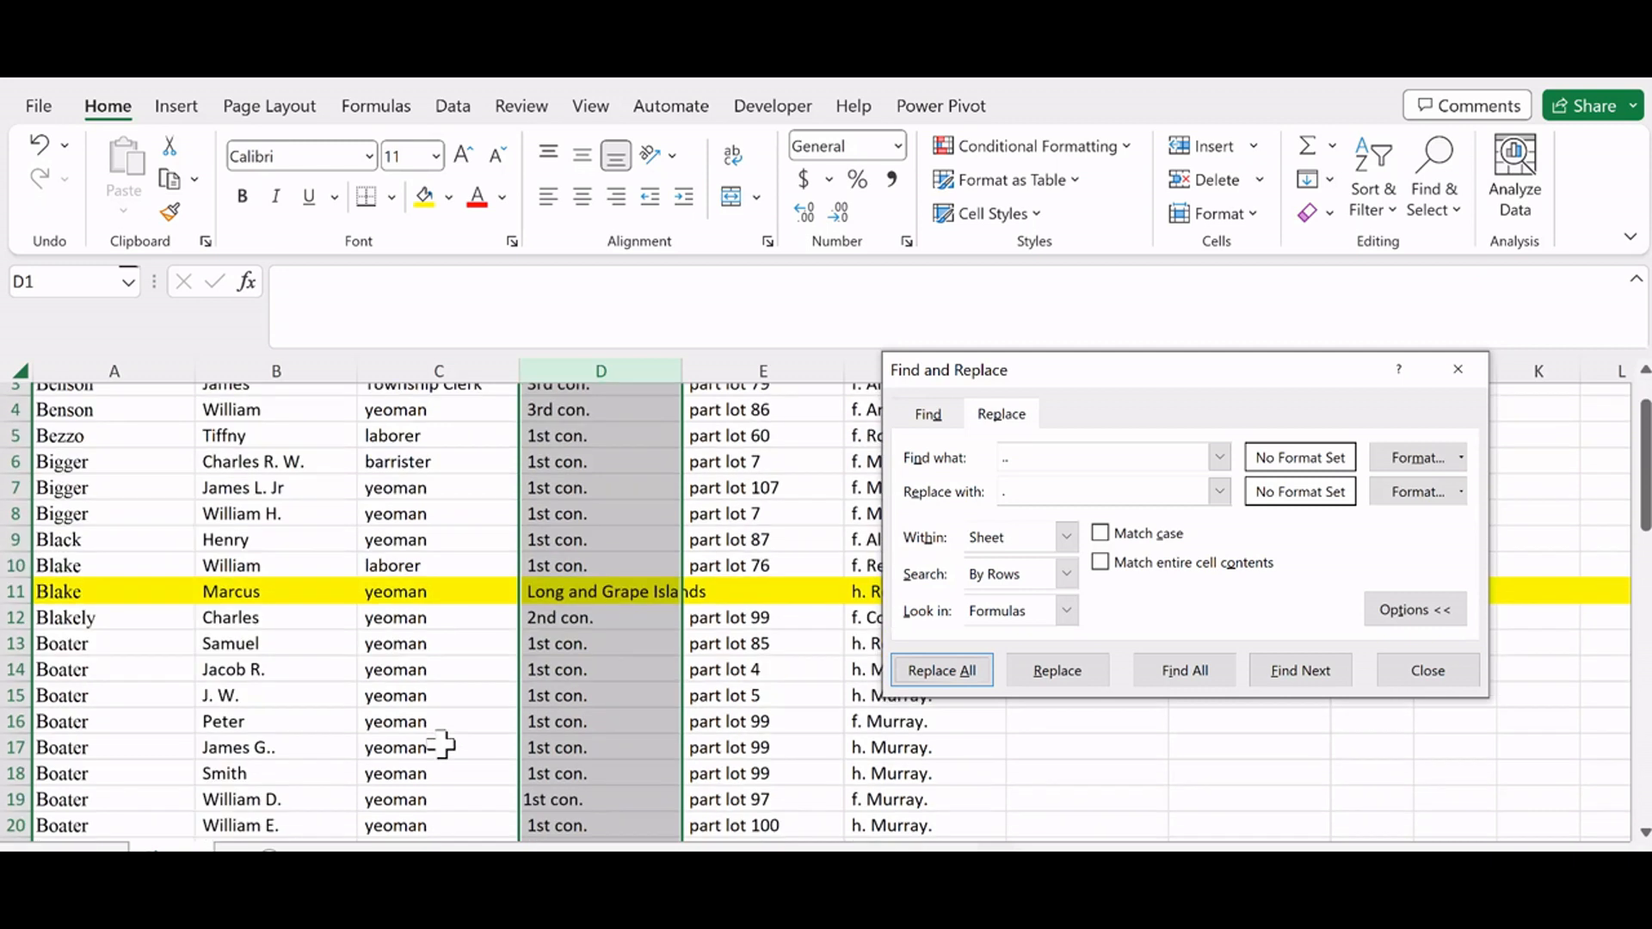
scroll(326, 757, down, 2)
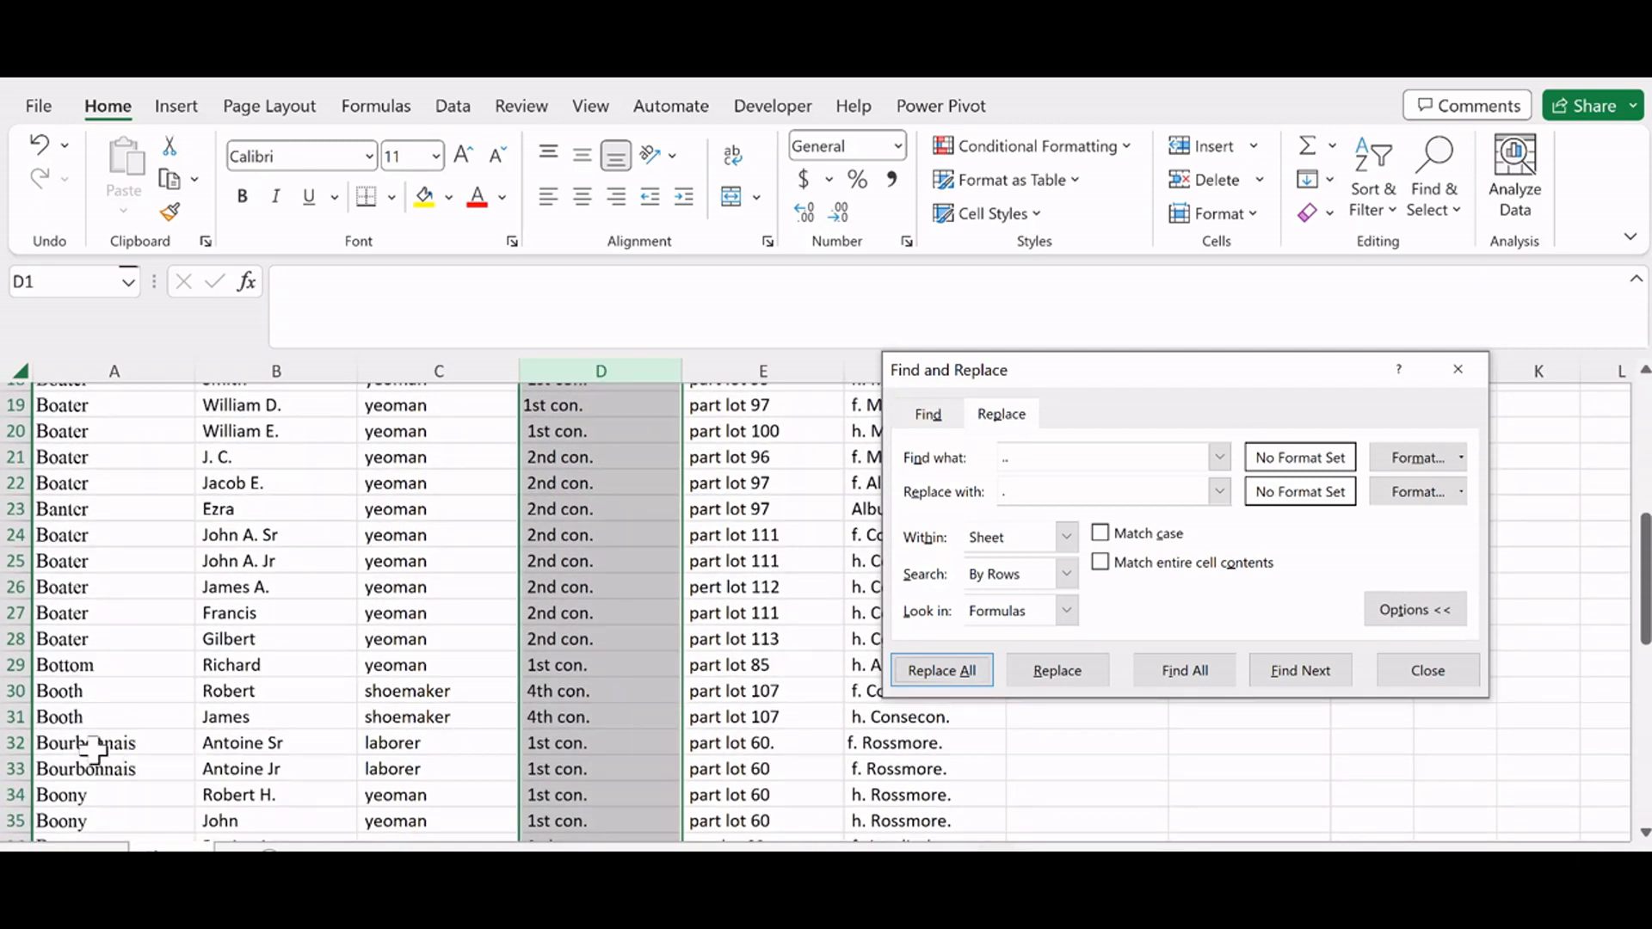
scroll(424, 748, down, 2)
scroll(425, 753, down, 7)
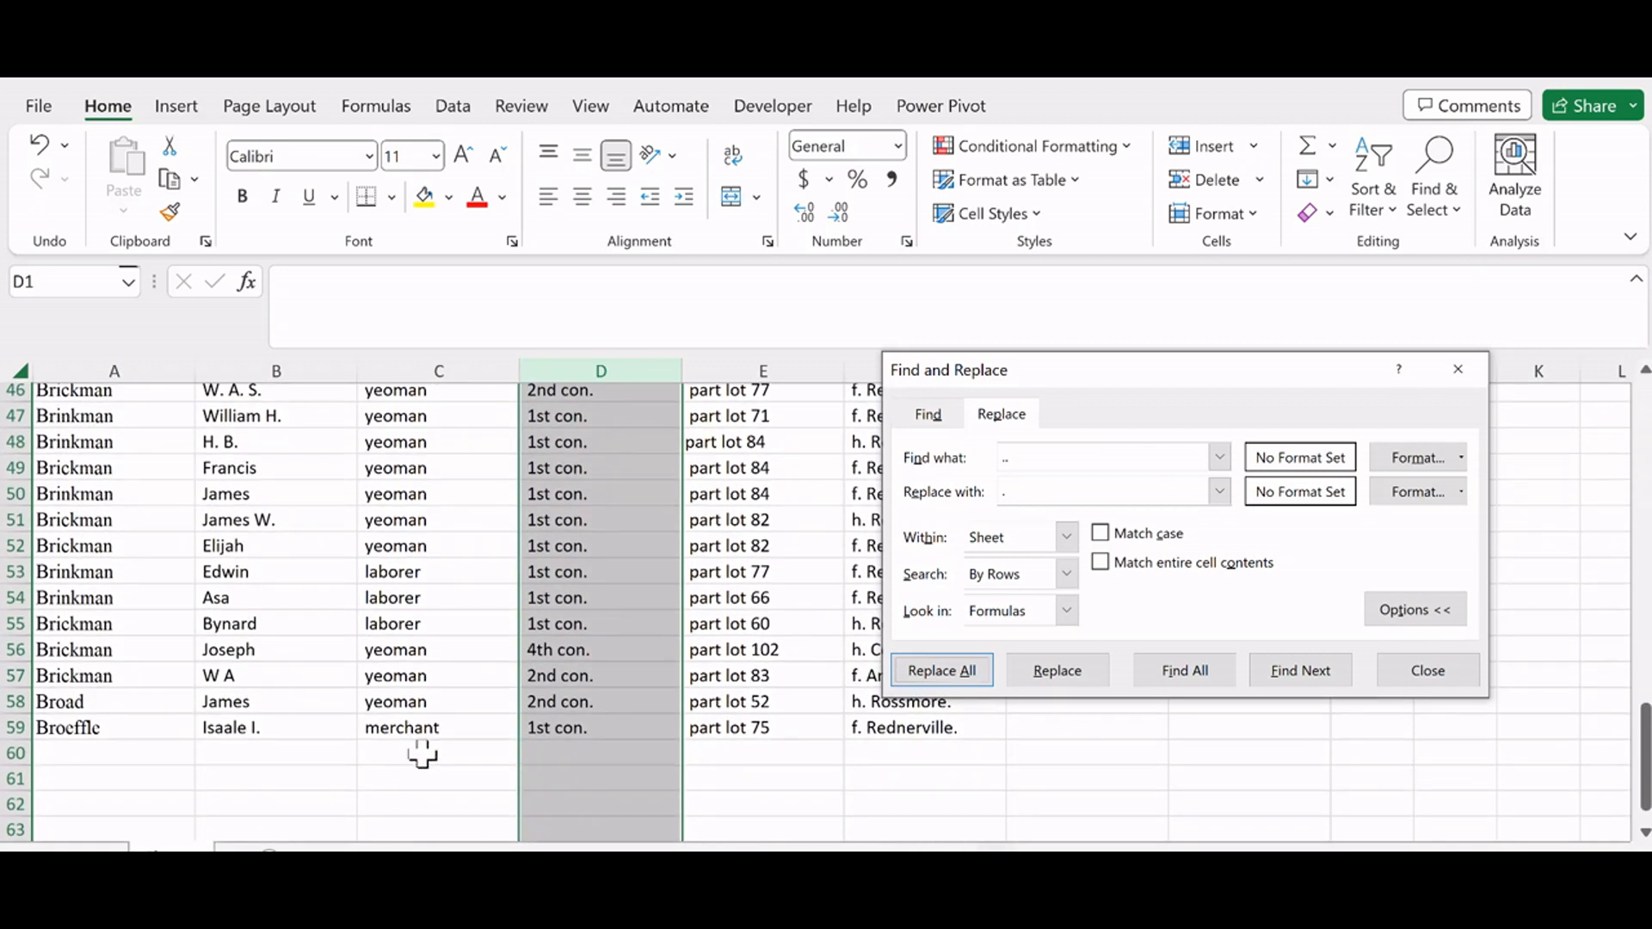
scroll(423, 749, up, 13)
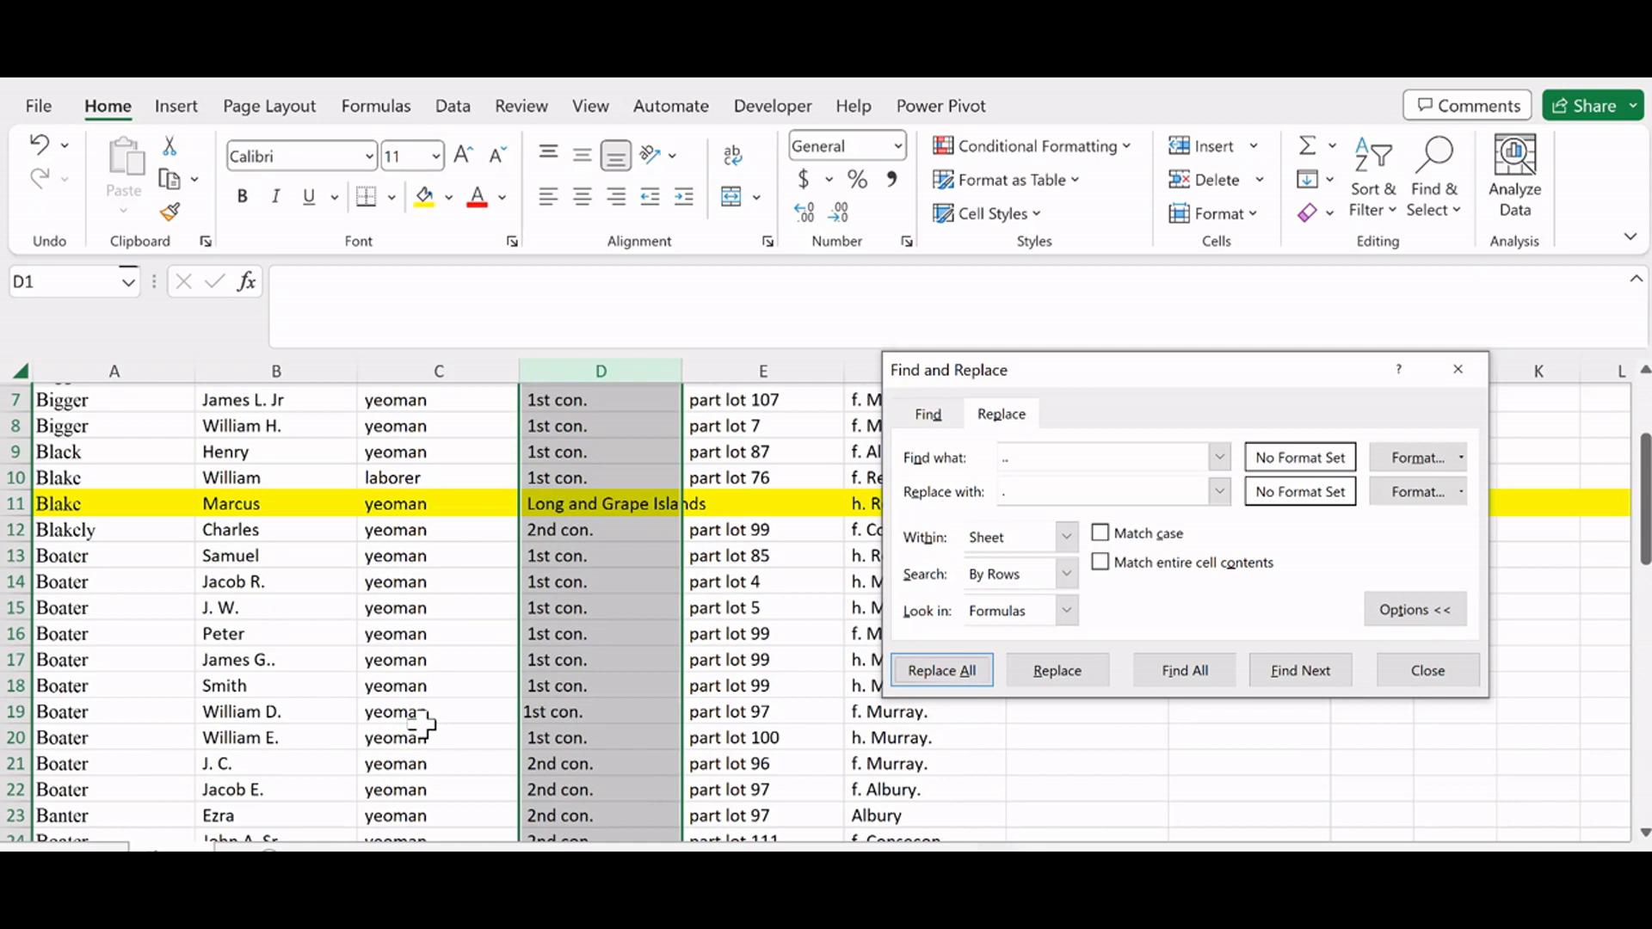
Step: Insert a blank column before the place-name entries in column F and make the new column narrower
scroll(422, 725, up, 2)
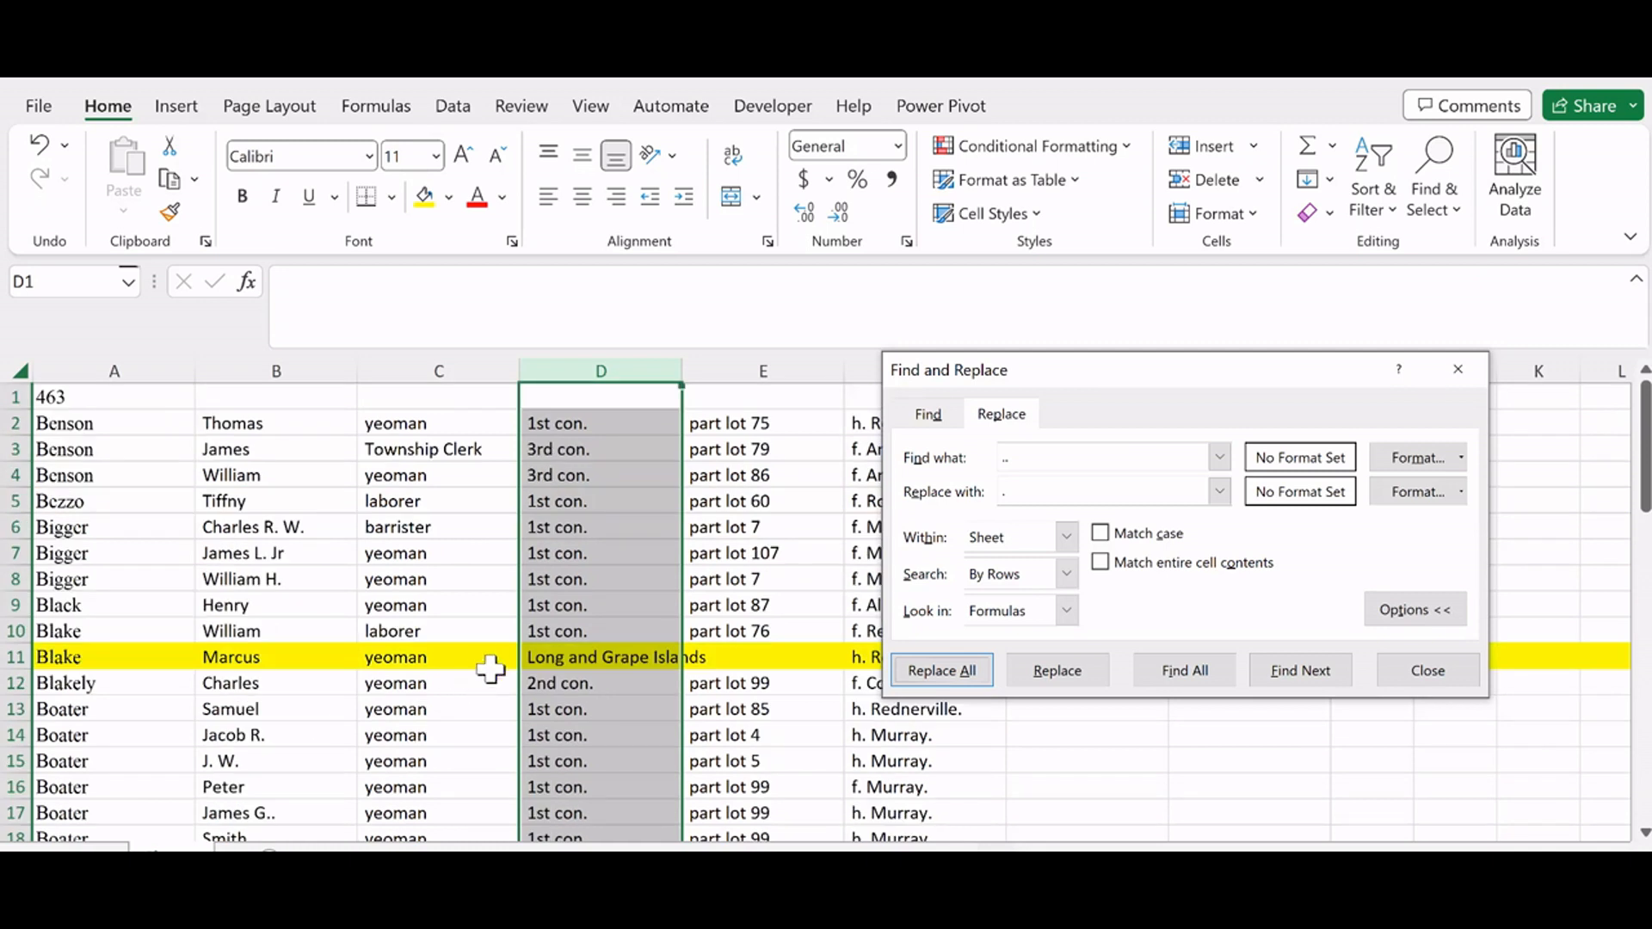
click(1420, 669)
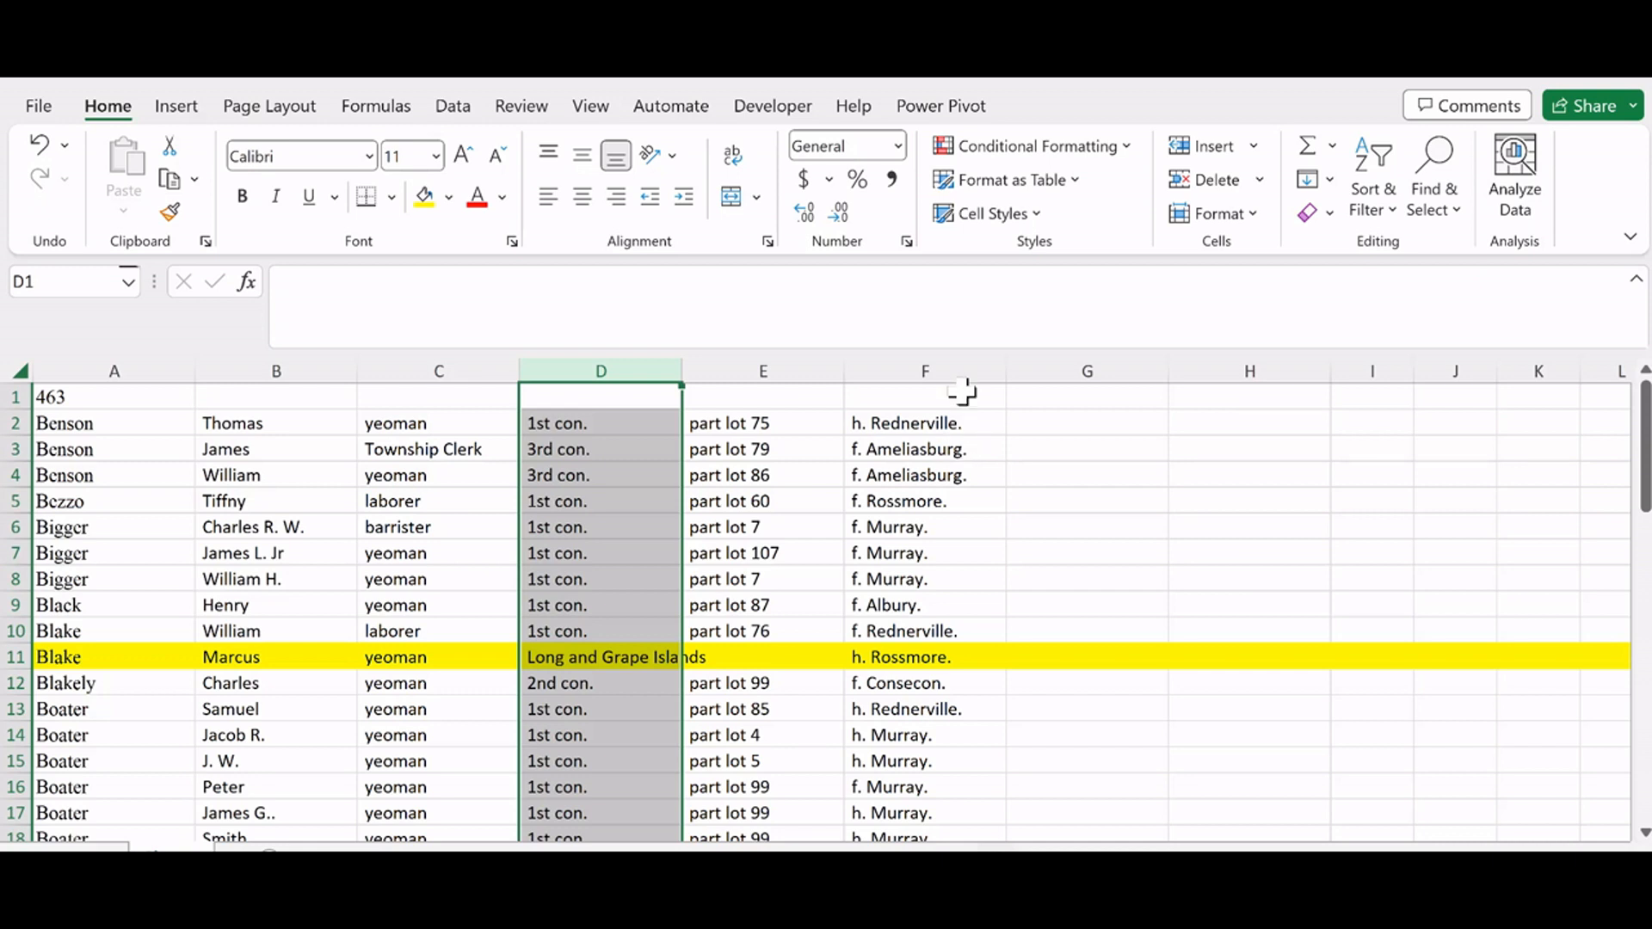
click(947, 371)
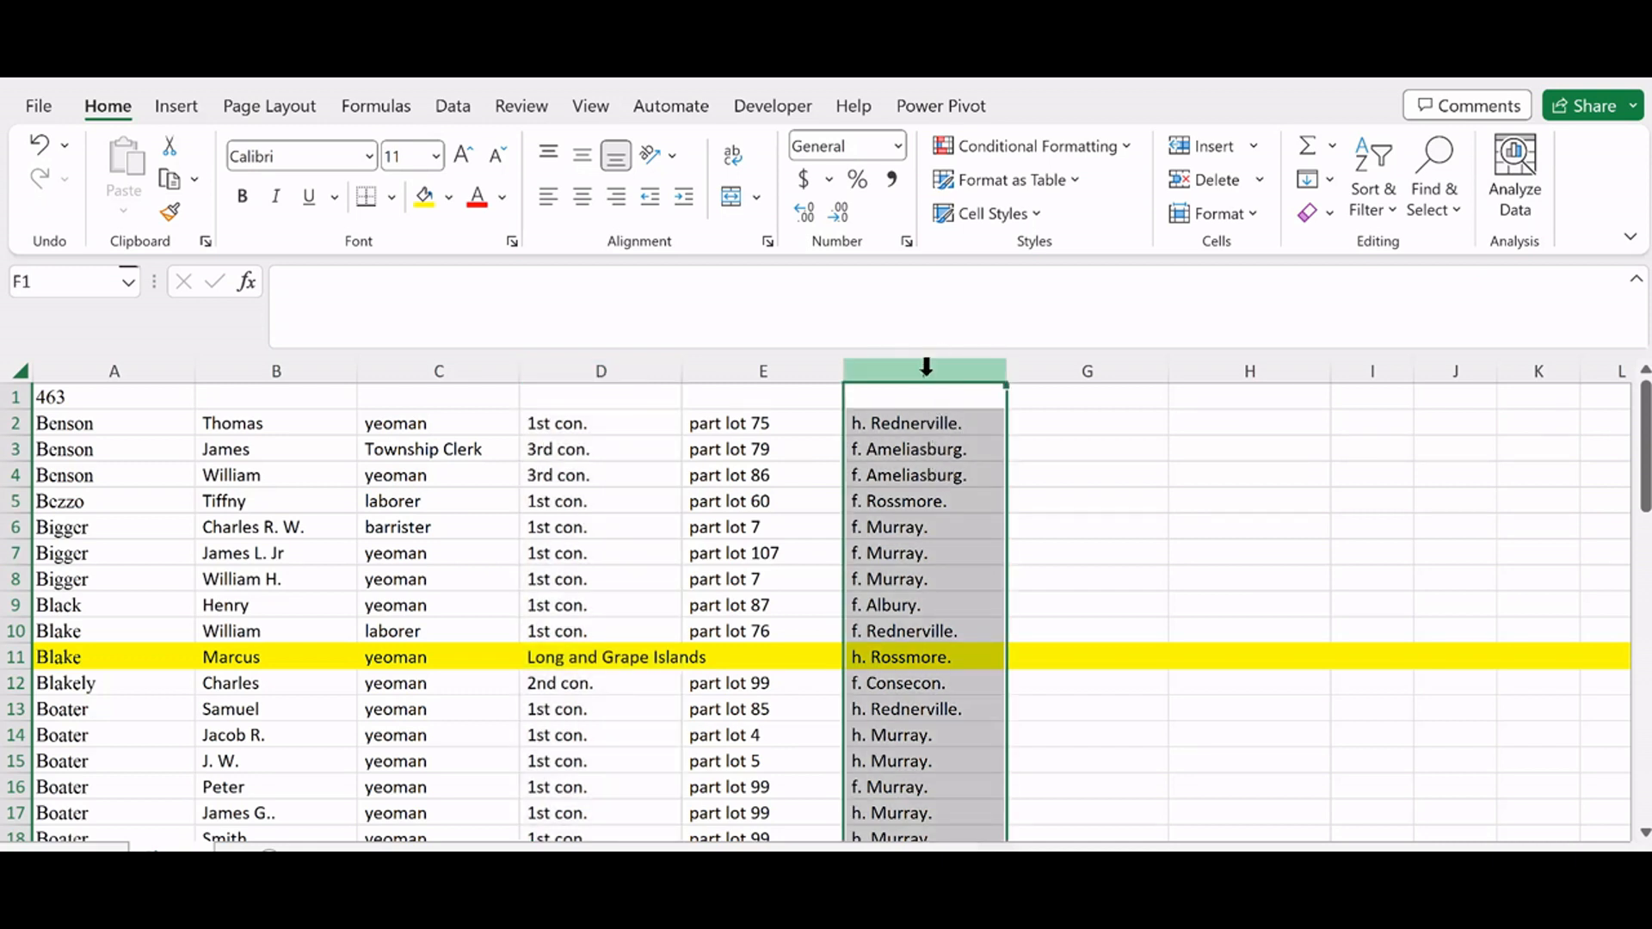
right_click(912, 529)
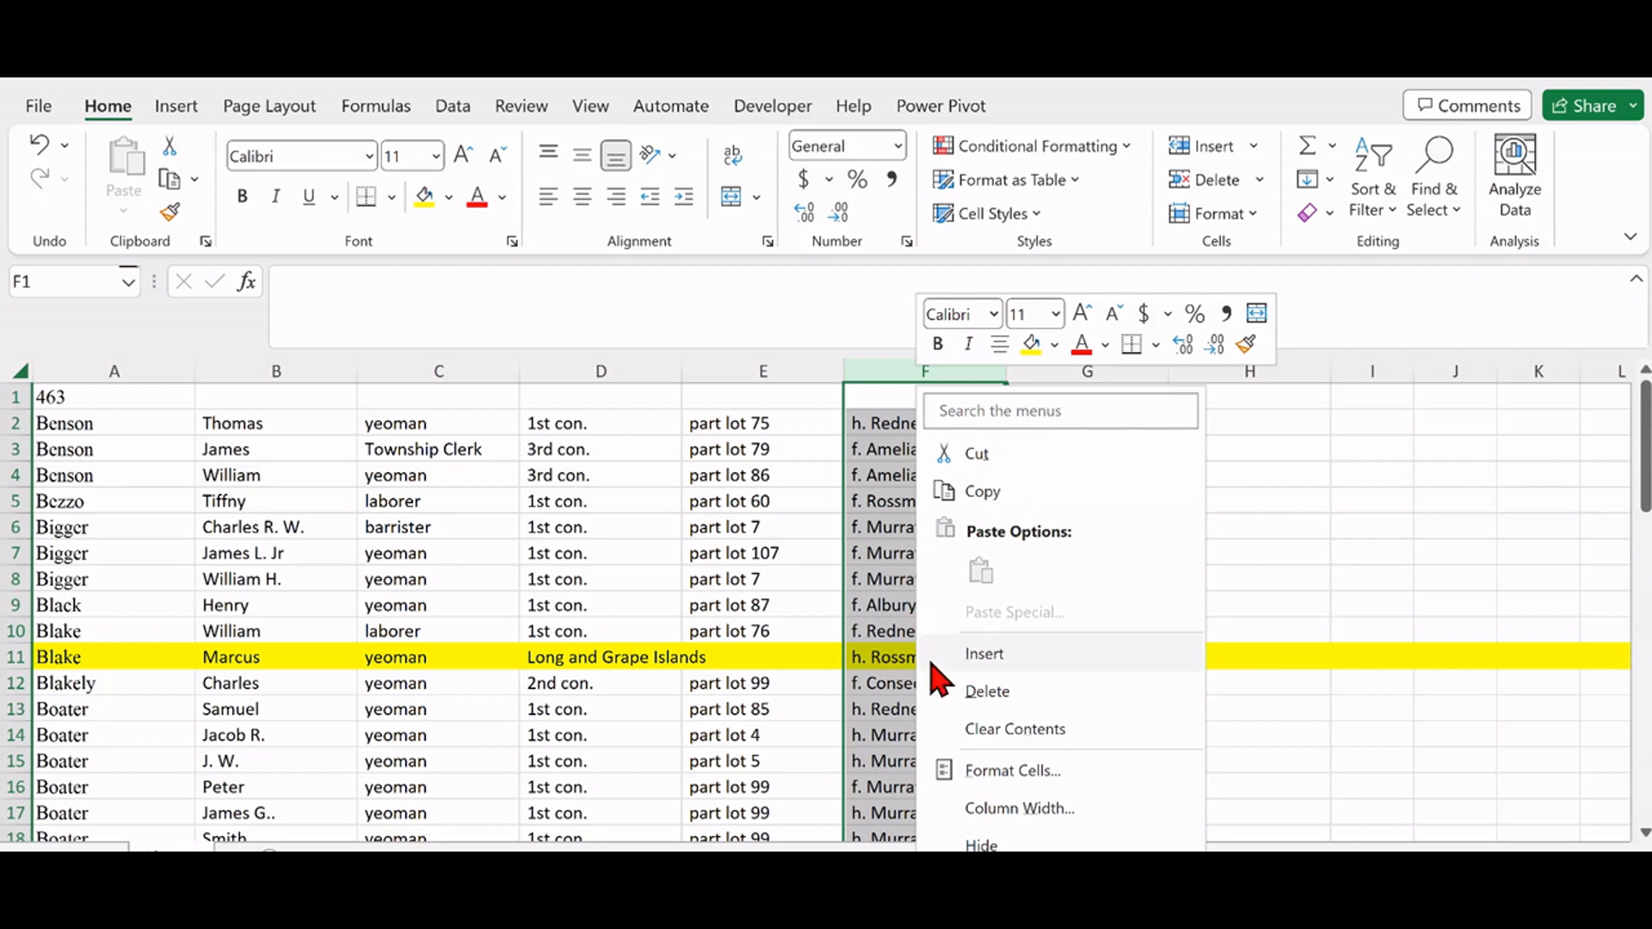
click(985, 655)
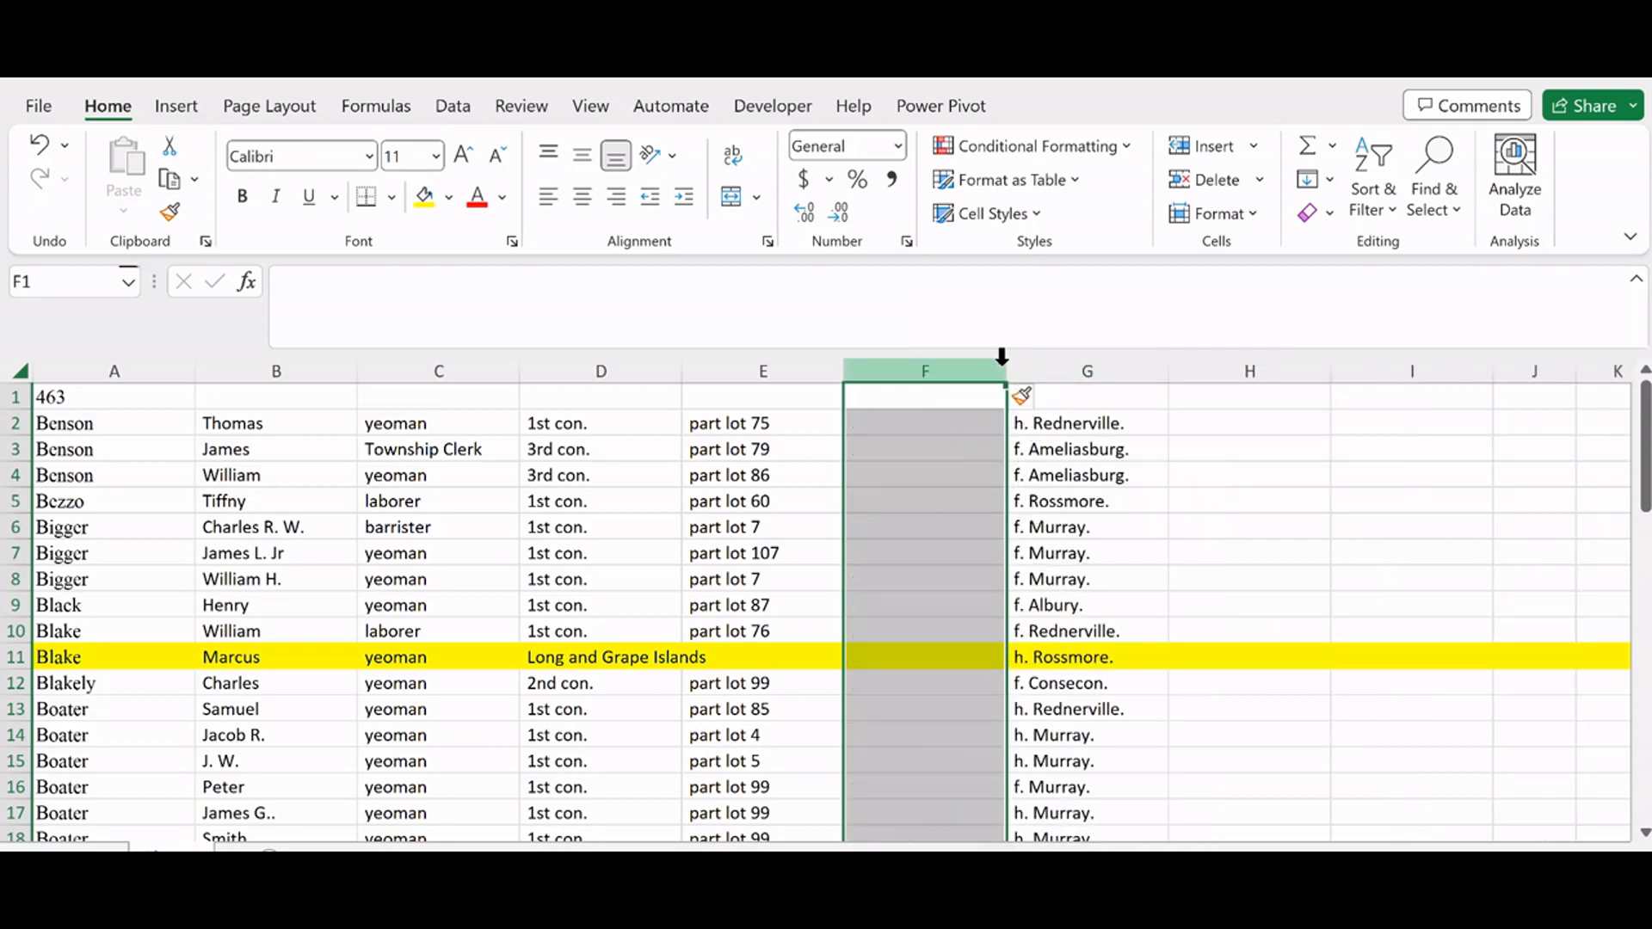
drag(1005, 369, 913, 393)
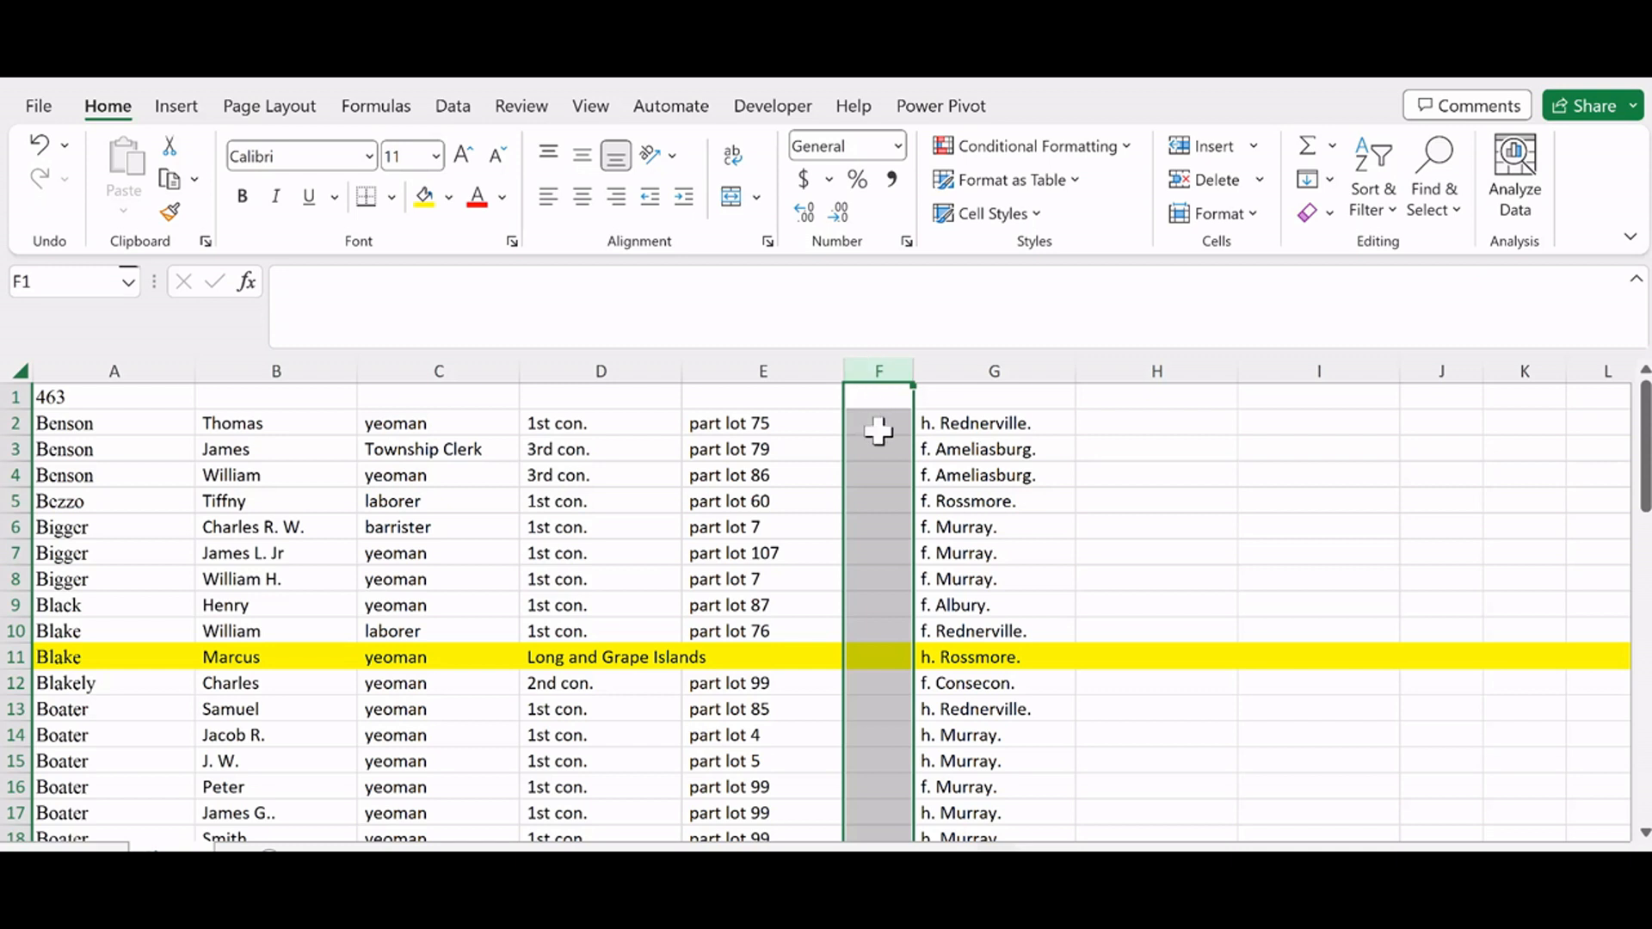
Step: Insert another blank column before the narrow empty column F and widen the new column
right_click(886, 480)
click(947, 653)
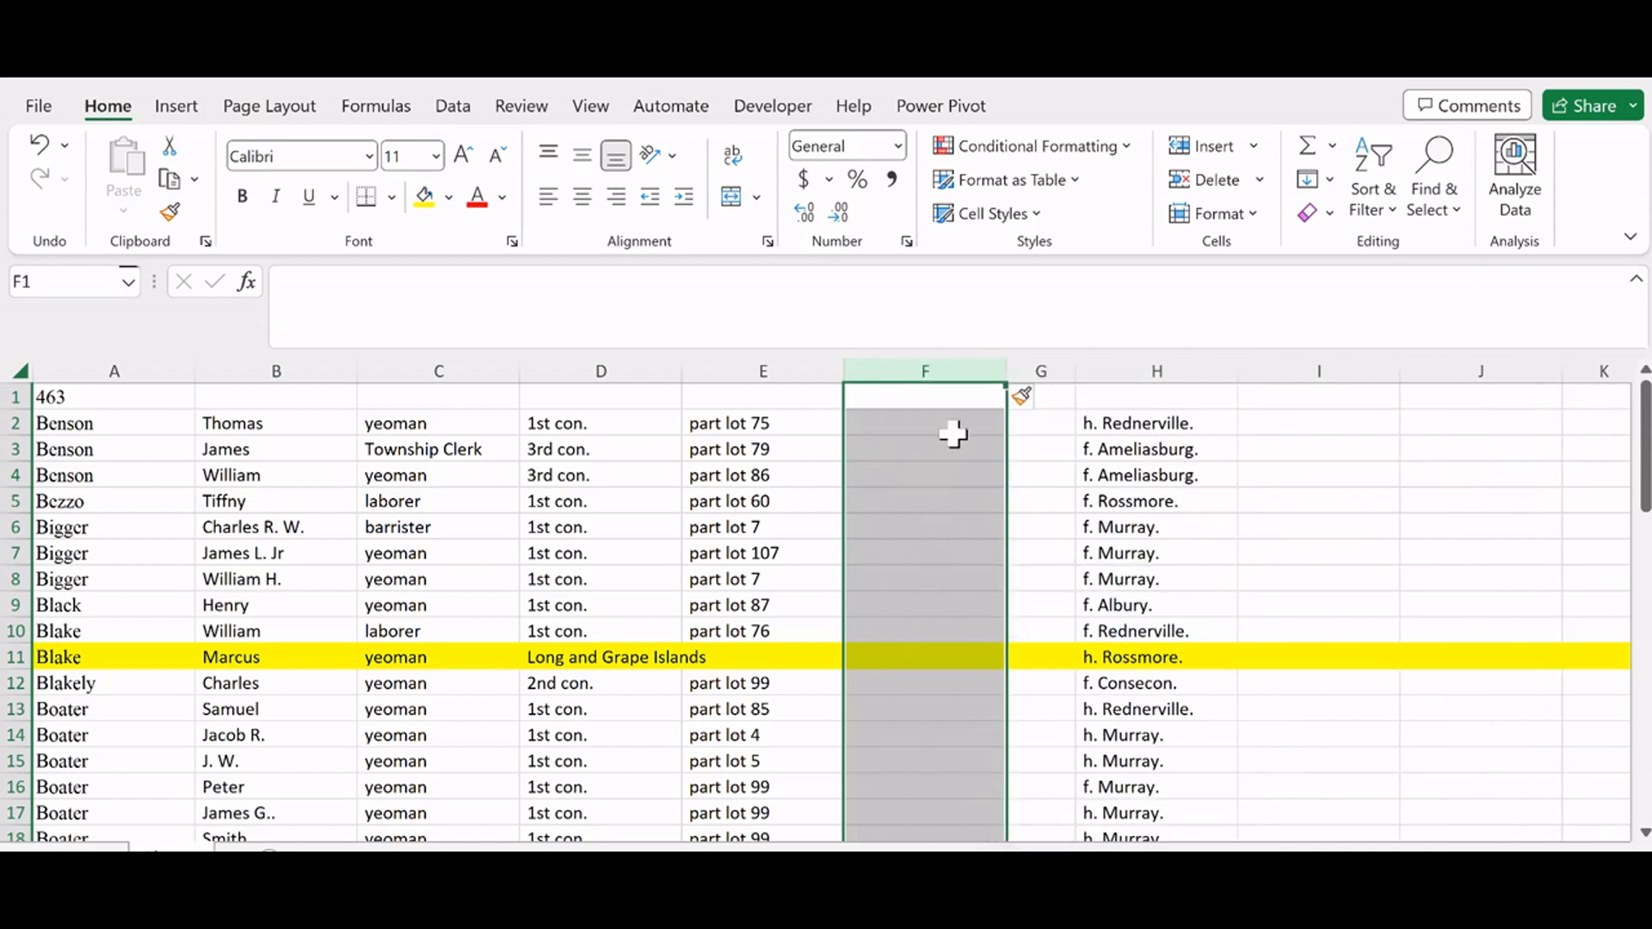
drag(1003, 365, 1062, 369)
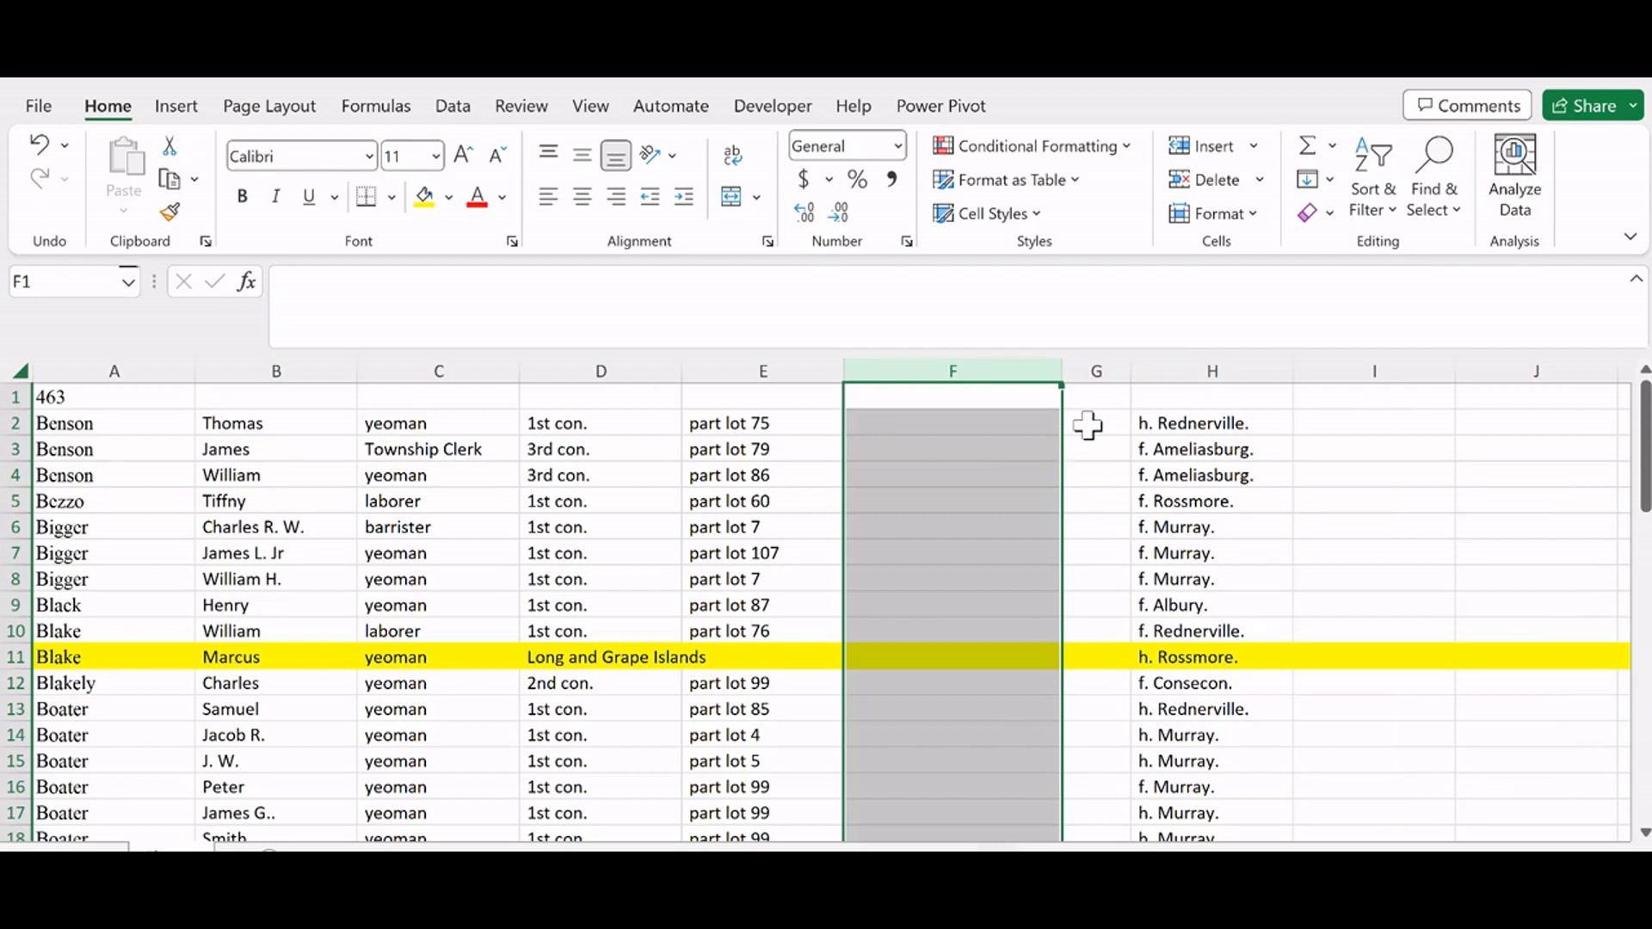
Step: Enter the formula =LEFT(H1,2) in cell G1 to extract the first two characters of the place entry
click(1124, 394)
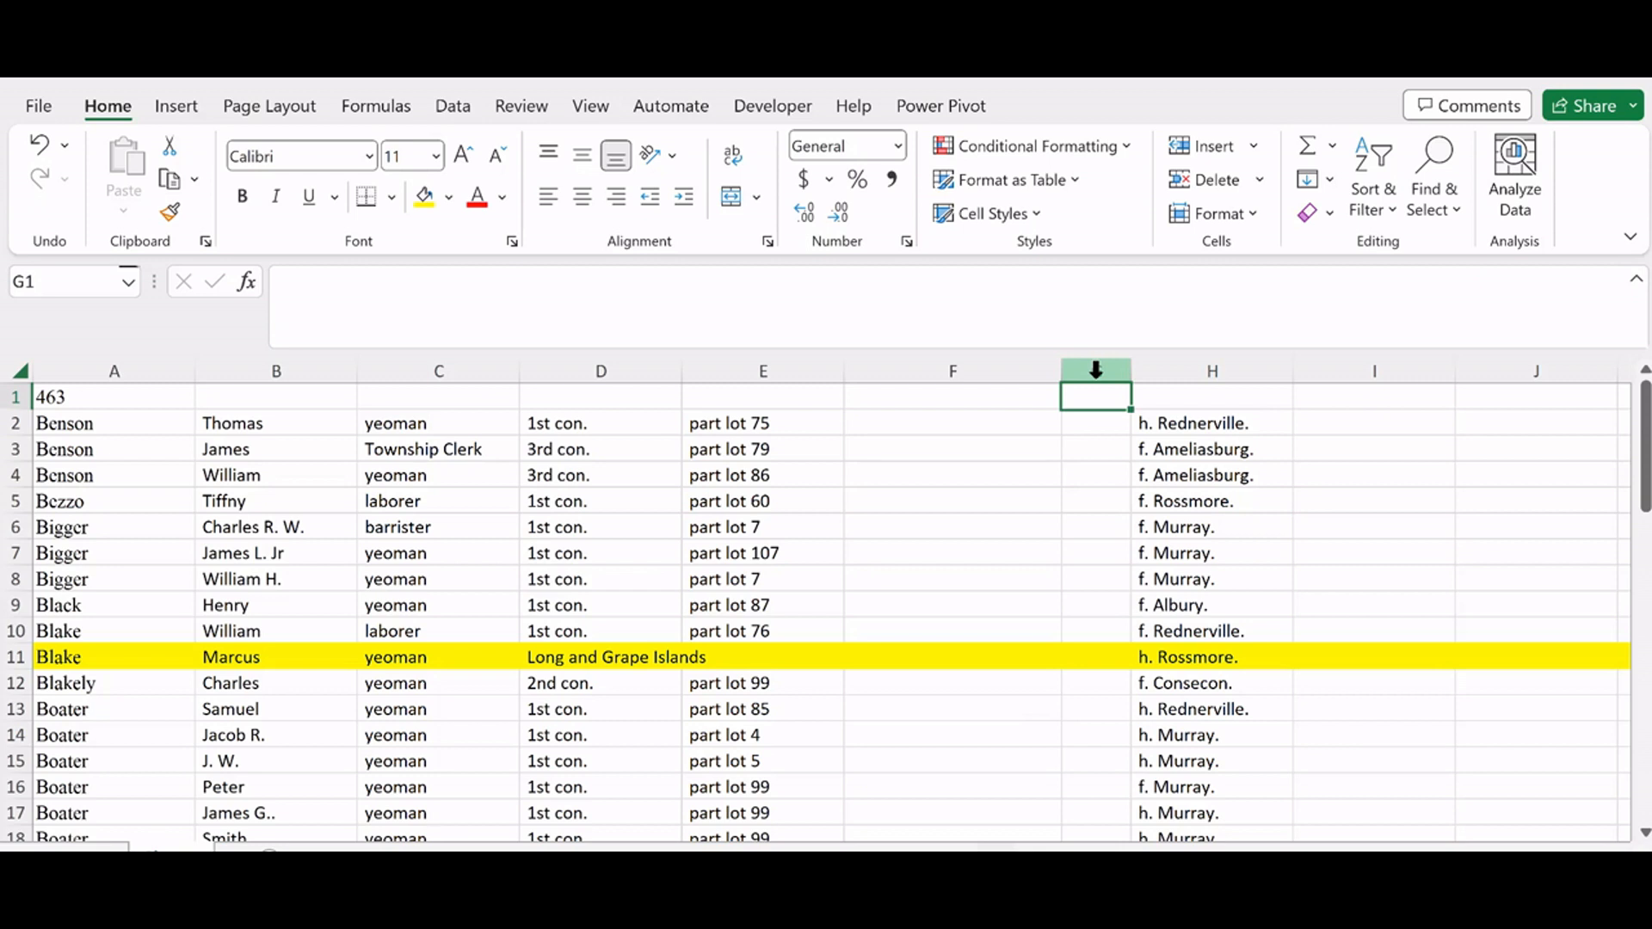
text(=)
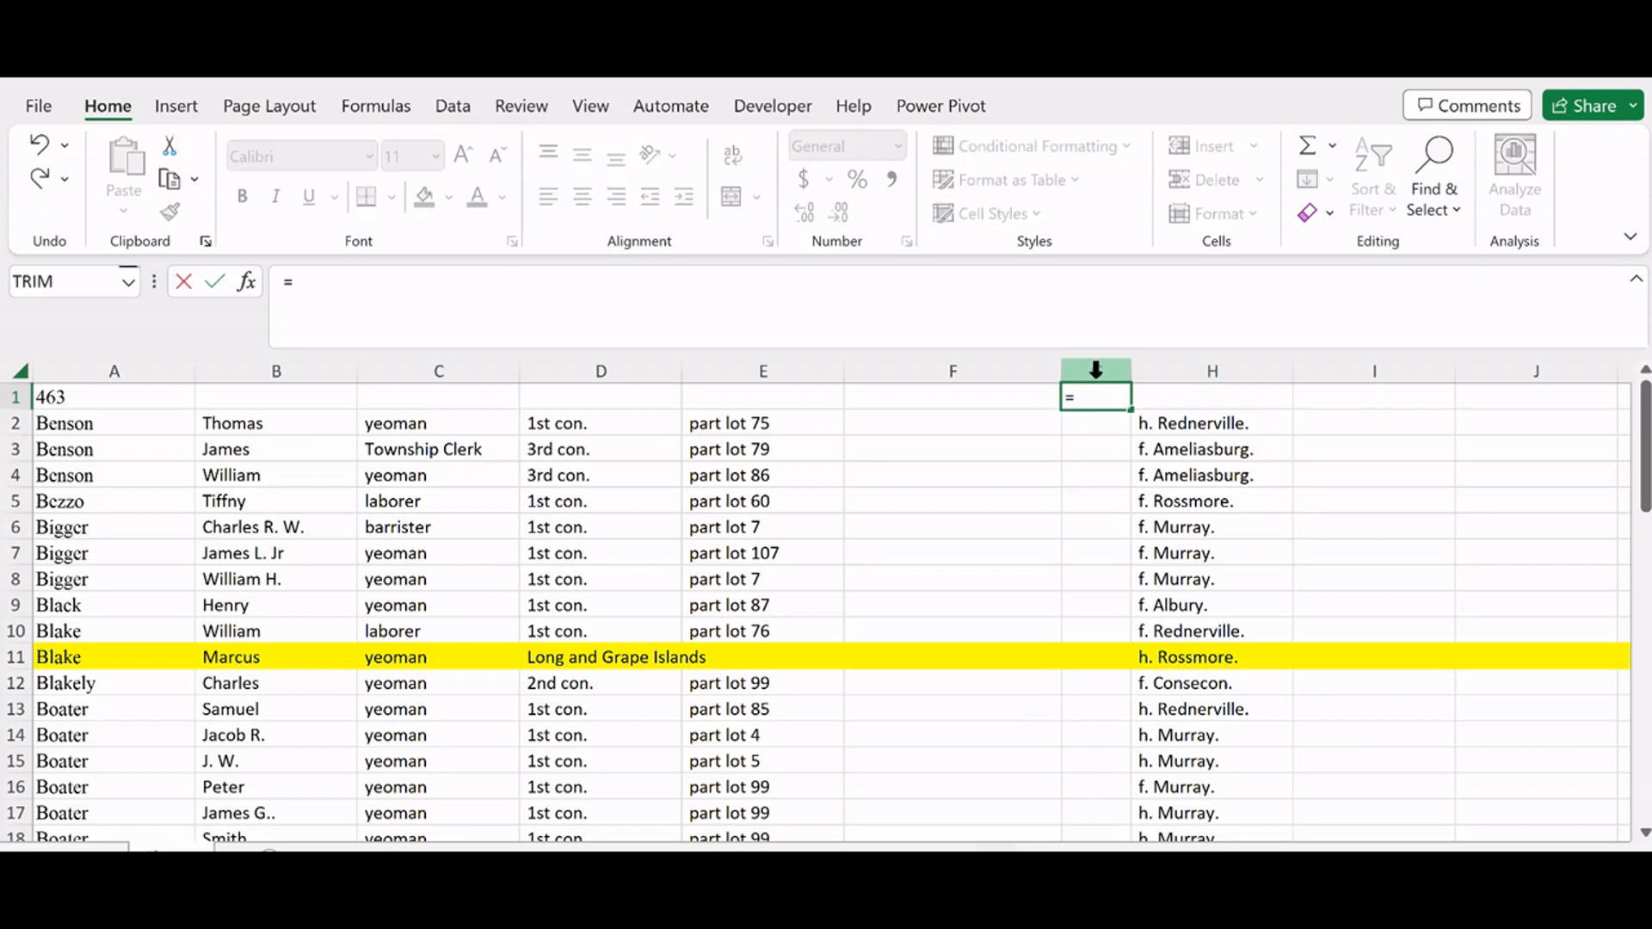
text(left)
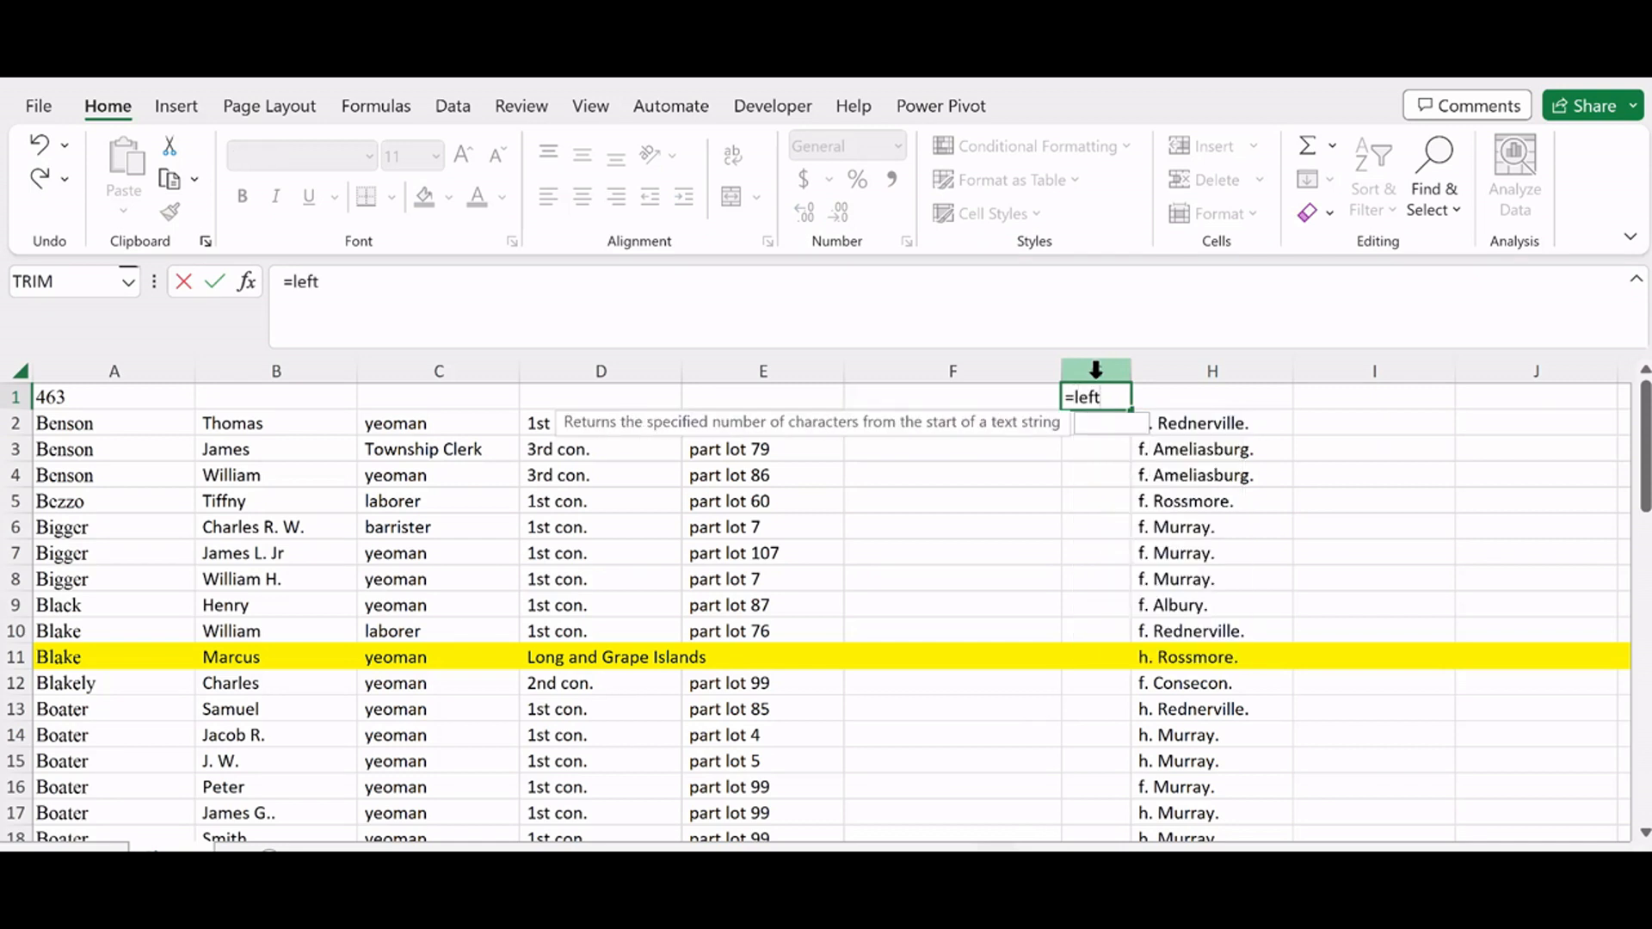
text(()
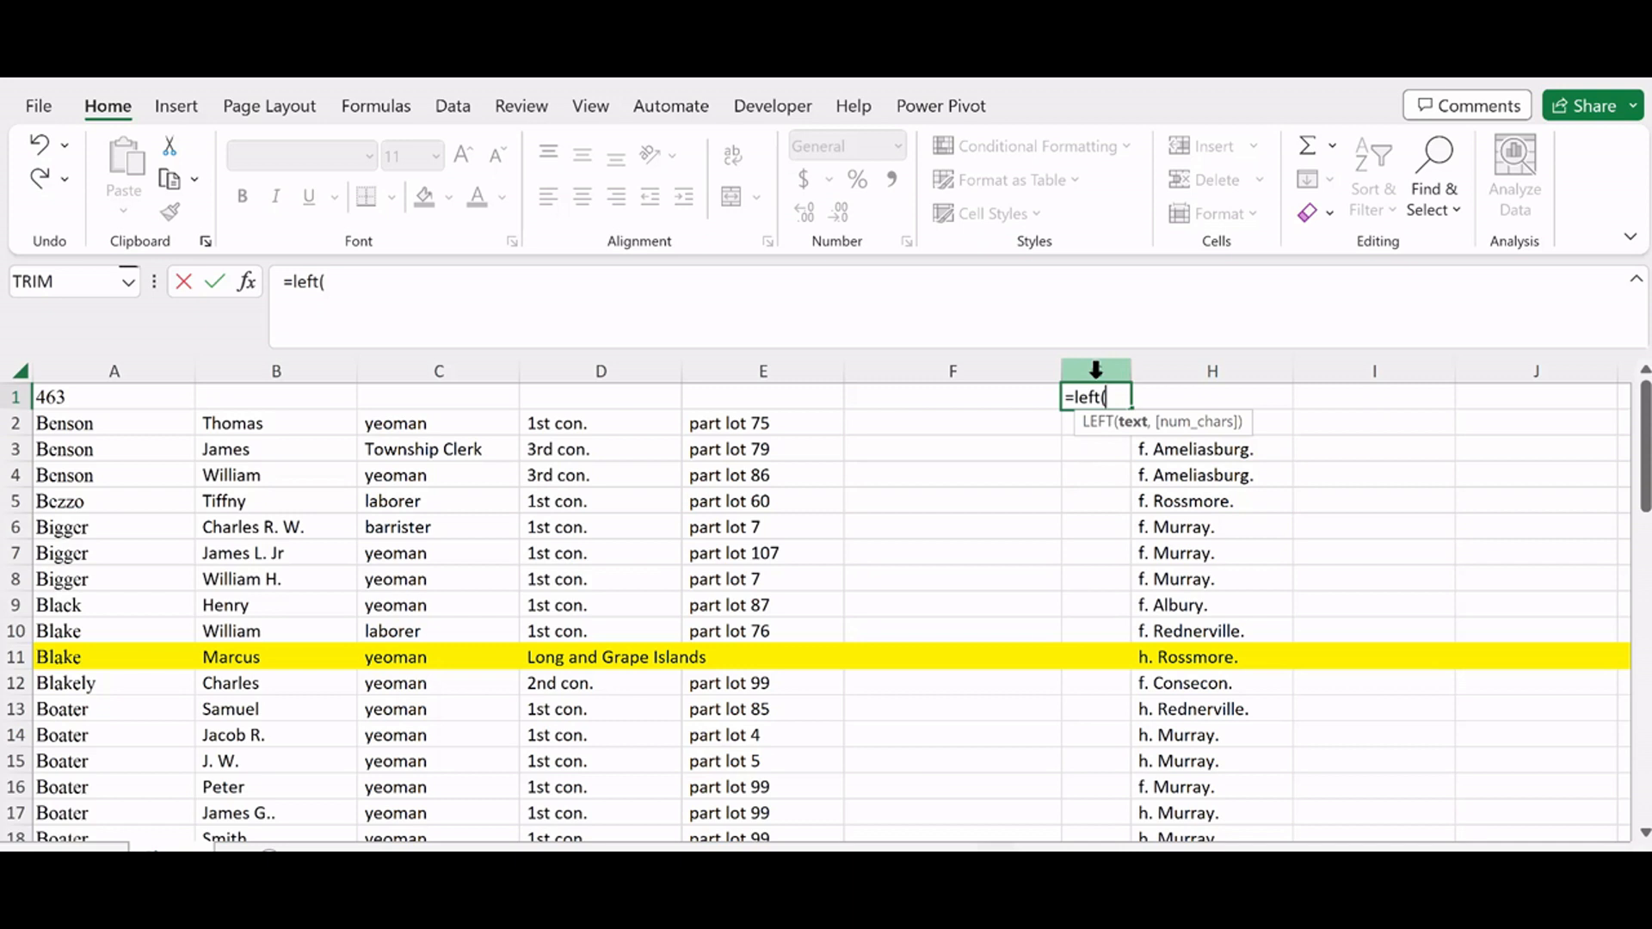
text(H1,)
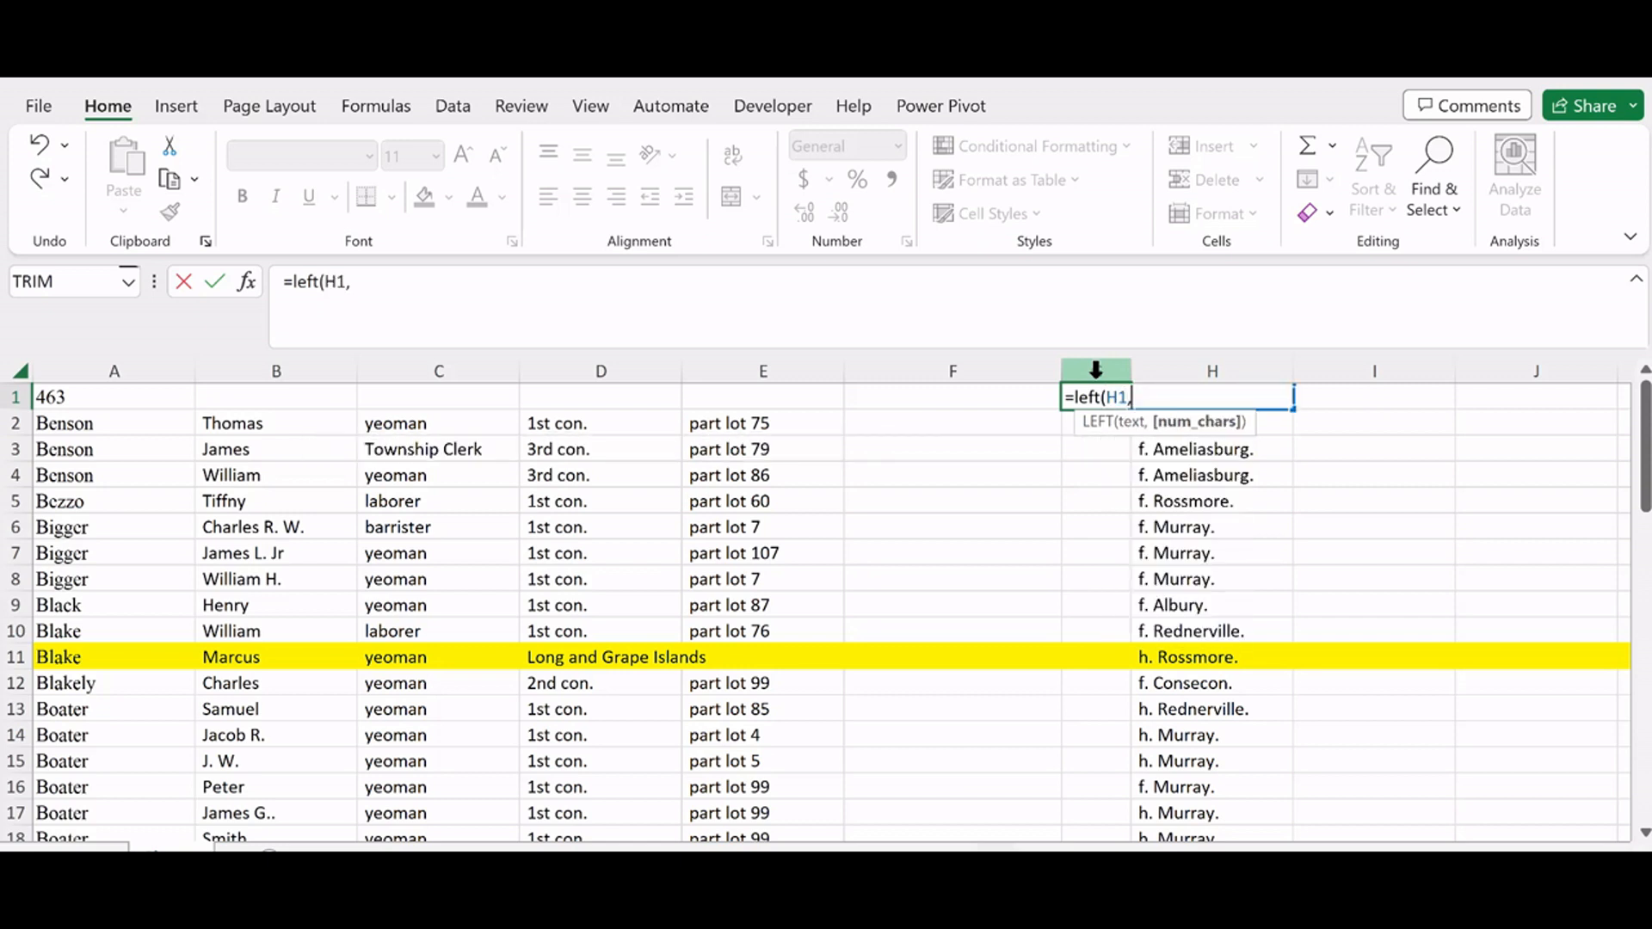
text(2))
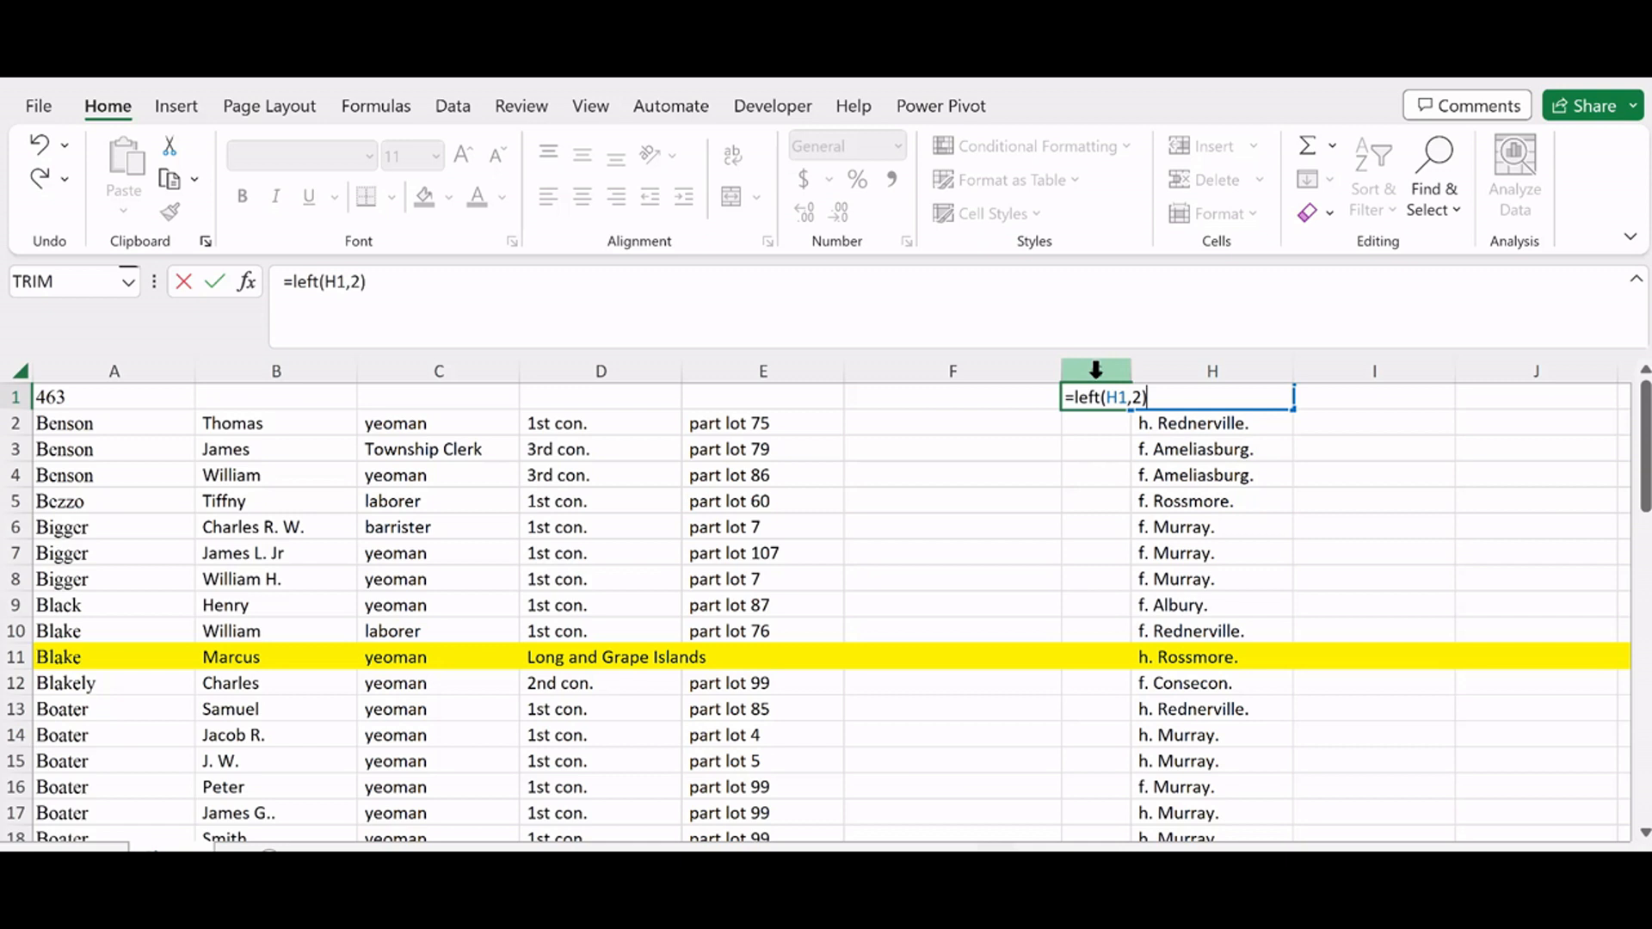
key(Return)
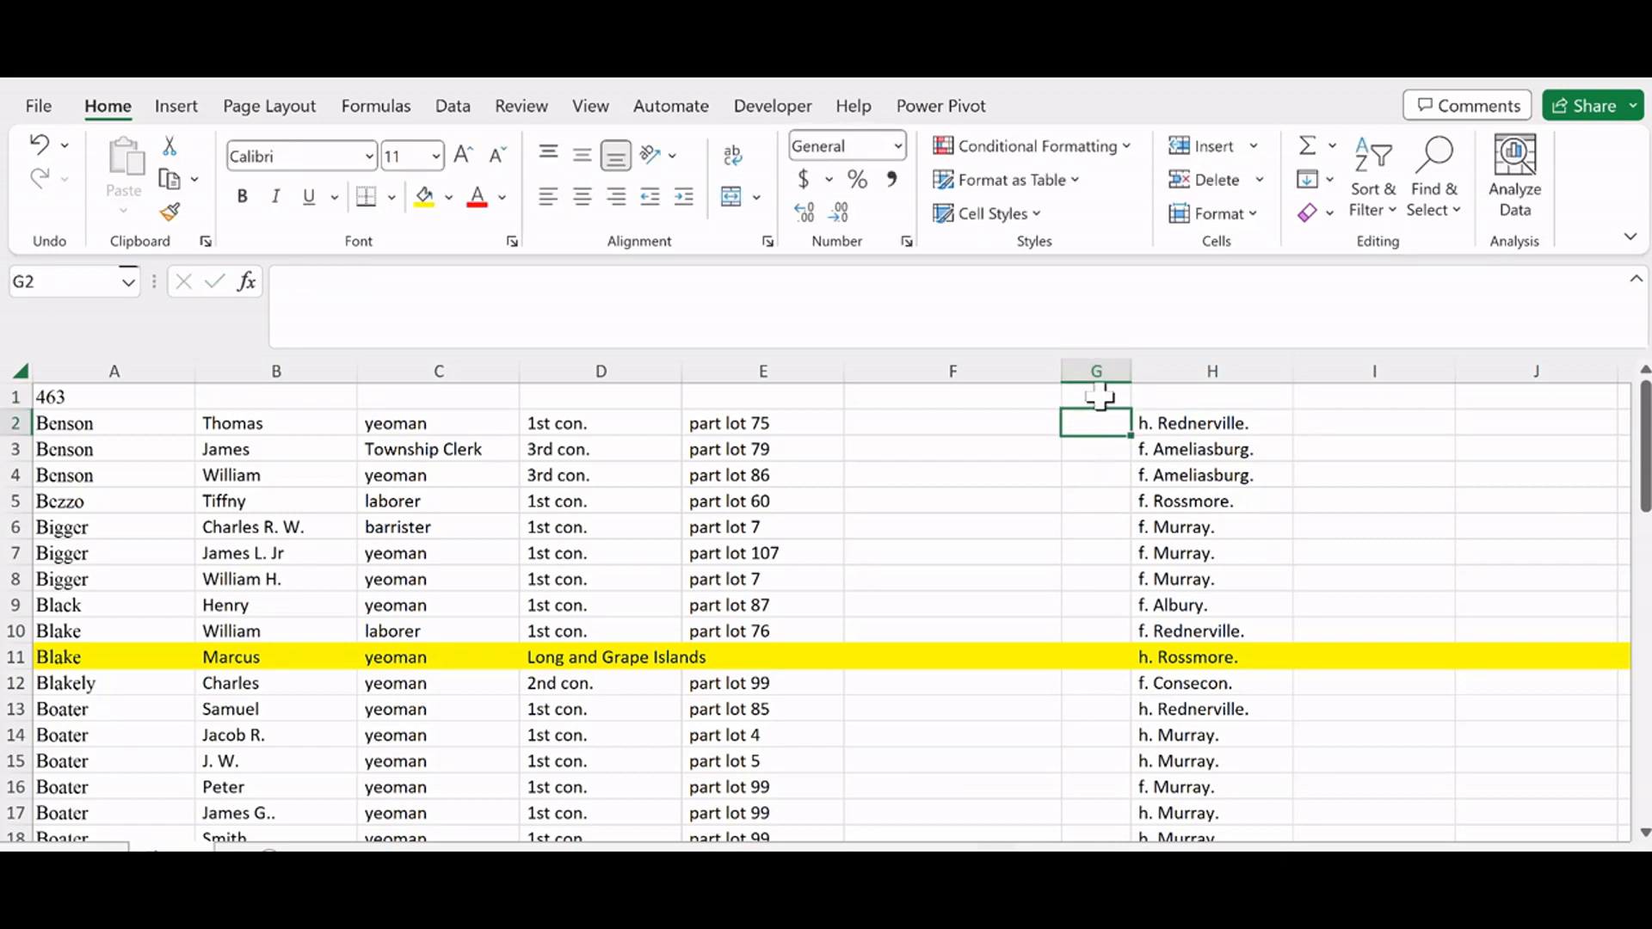
Step: Fill the LEFT formula down from G1 through G10
drag(1094, 396, 1093, 623)
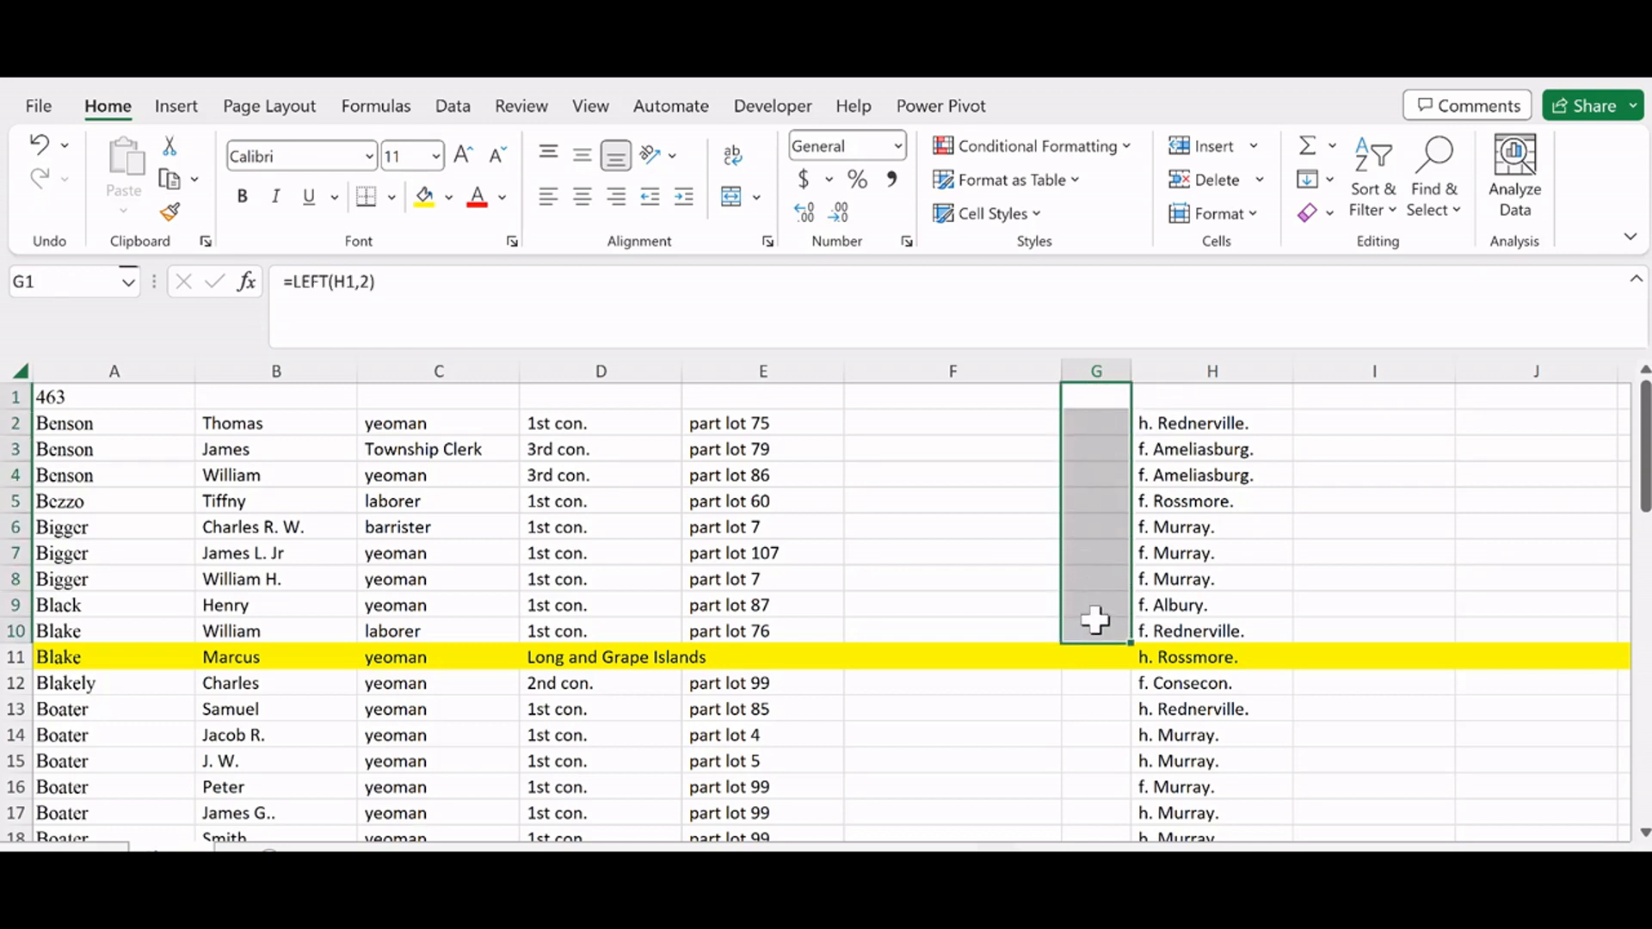
click(1311, 181)
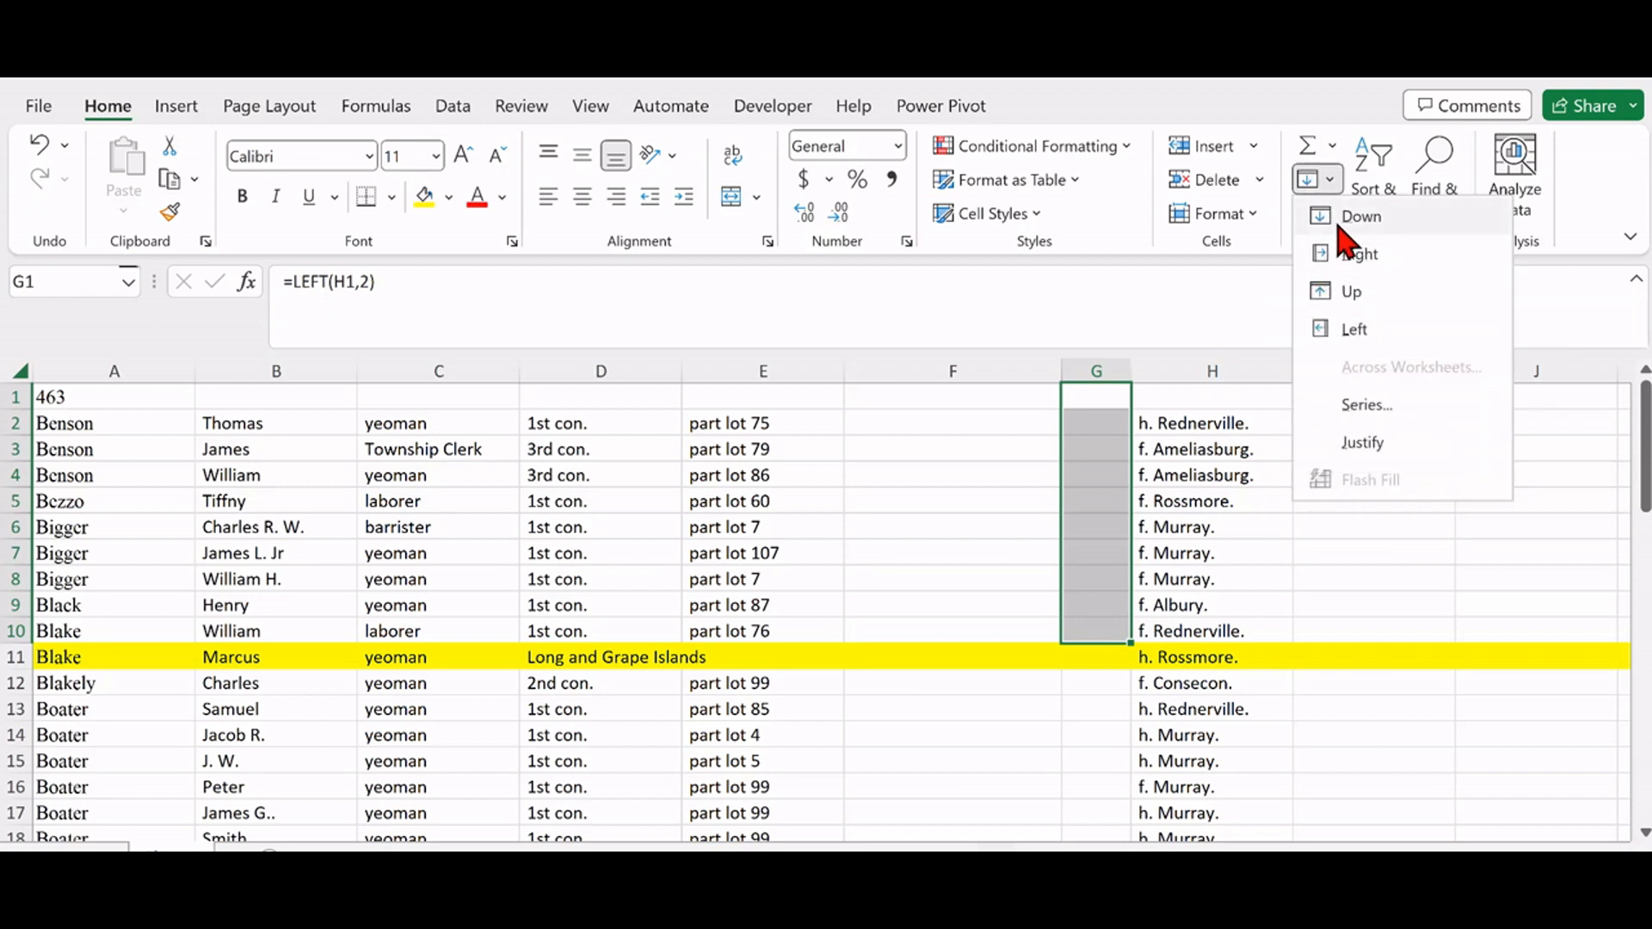
click(1342, 222)
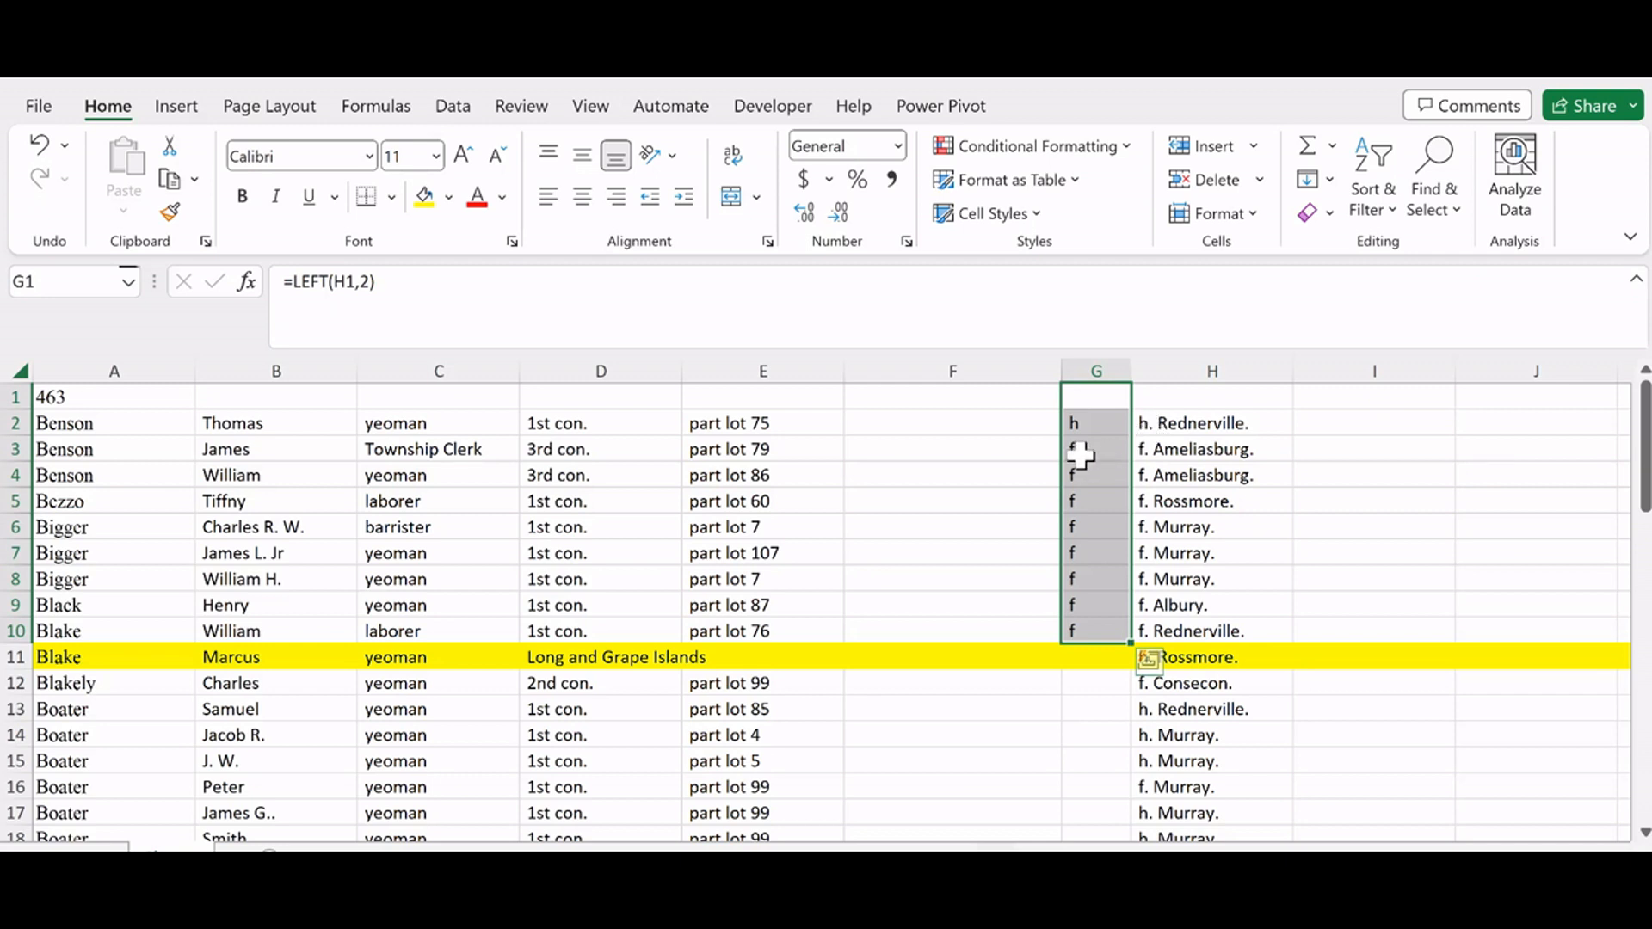
Step: Clear the trial LEFT formulas from cells G1 to G10
click(1086, 338)
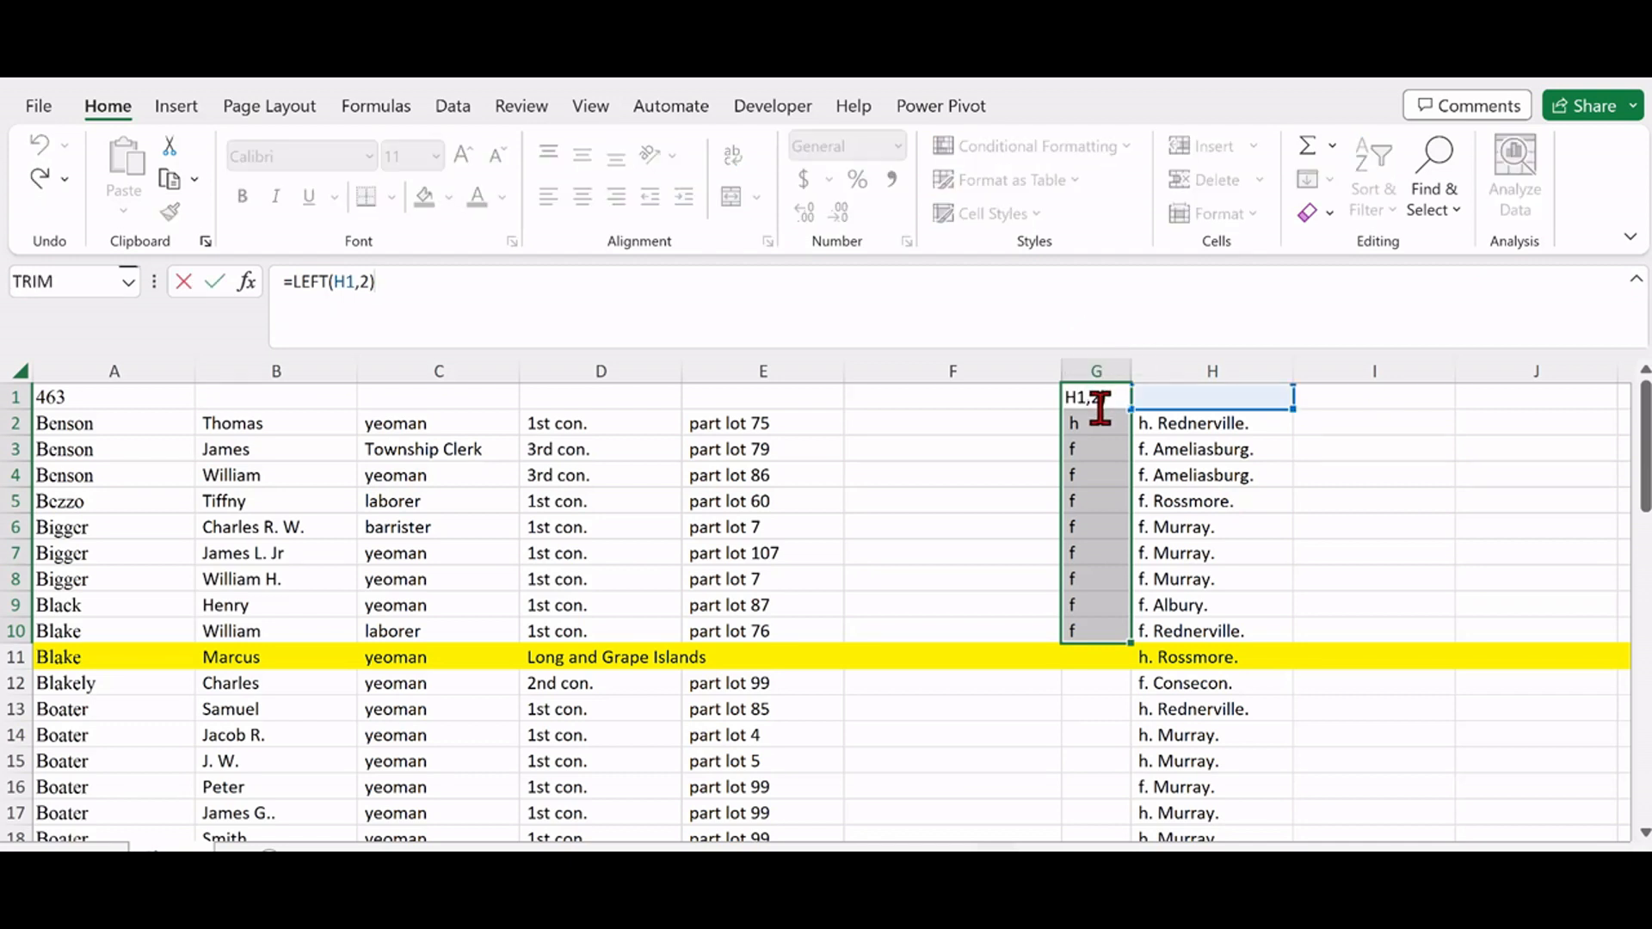
click(1089, 471)
drag(1096, 628, 1072, 417)
key(Delete)
click(1043, 401)
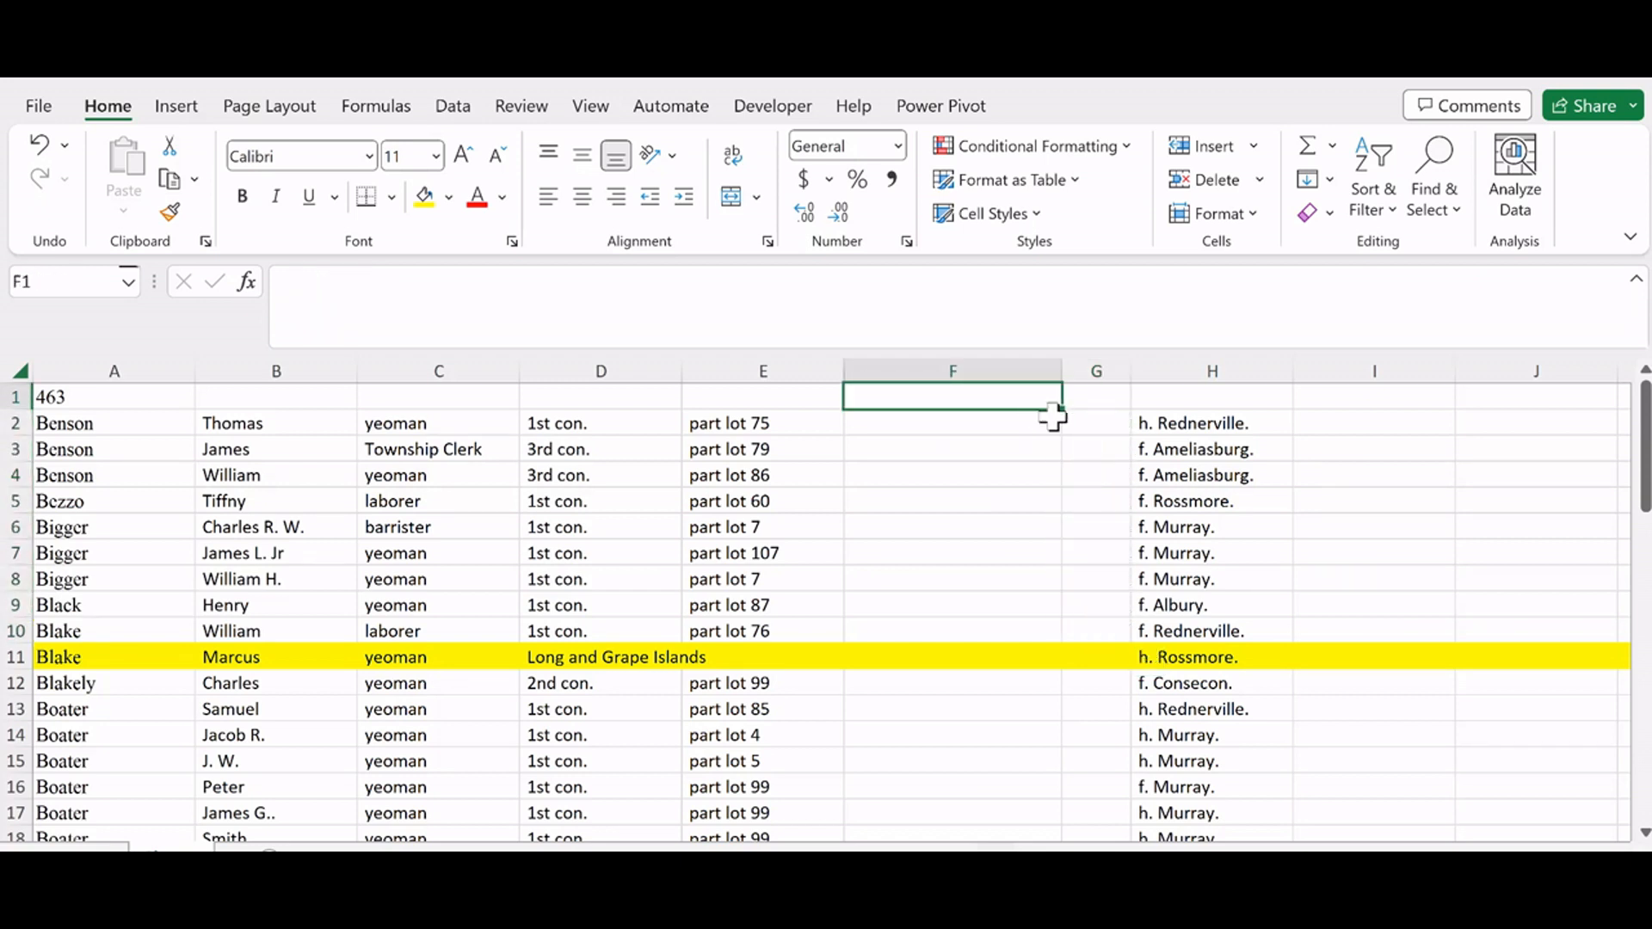
click(1091, 393)
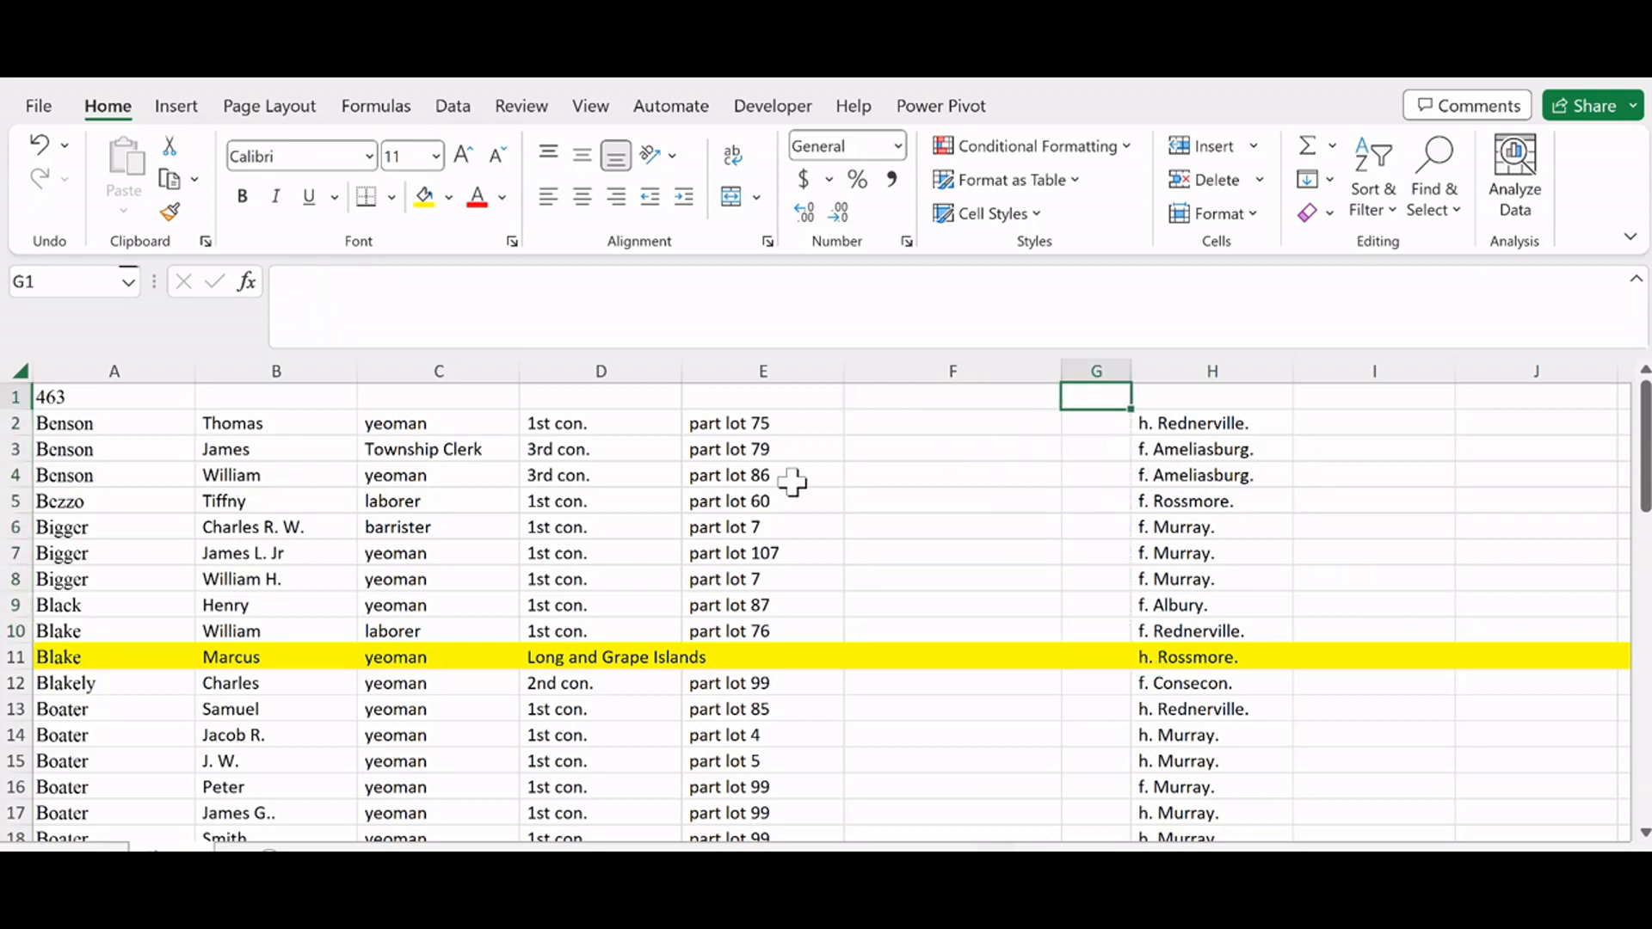
Step: Starting from cell A1, run the Consolidate_Columns_4_and_5 macro to merge the lot and concession entries into one column
click(83, 396)
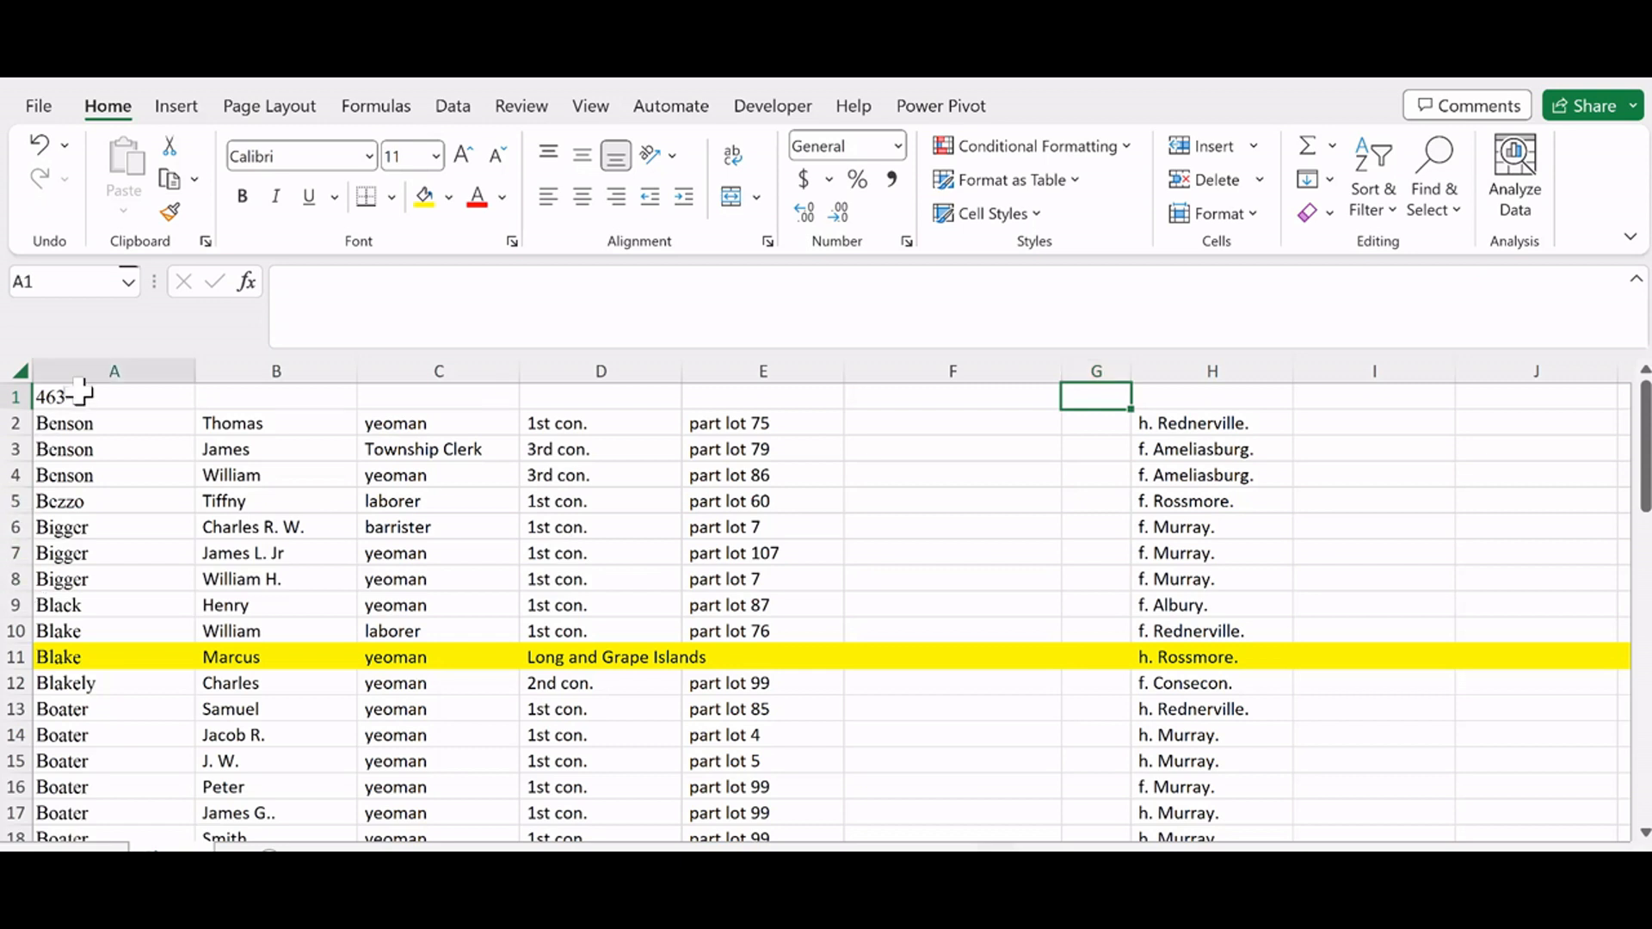
click(747, 111)
click(110, 166)
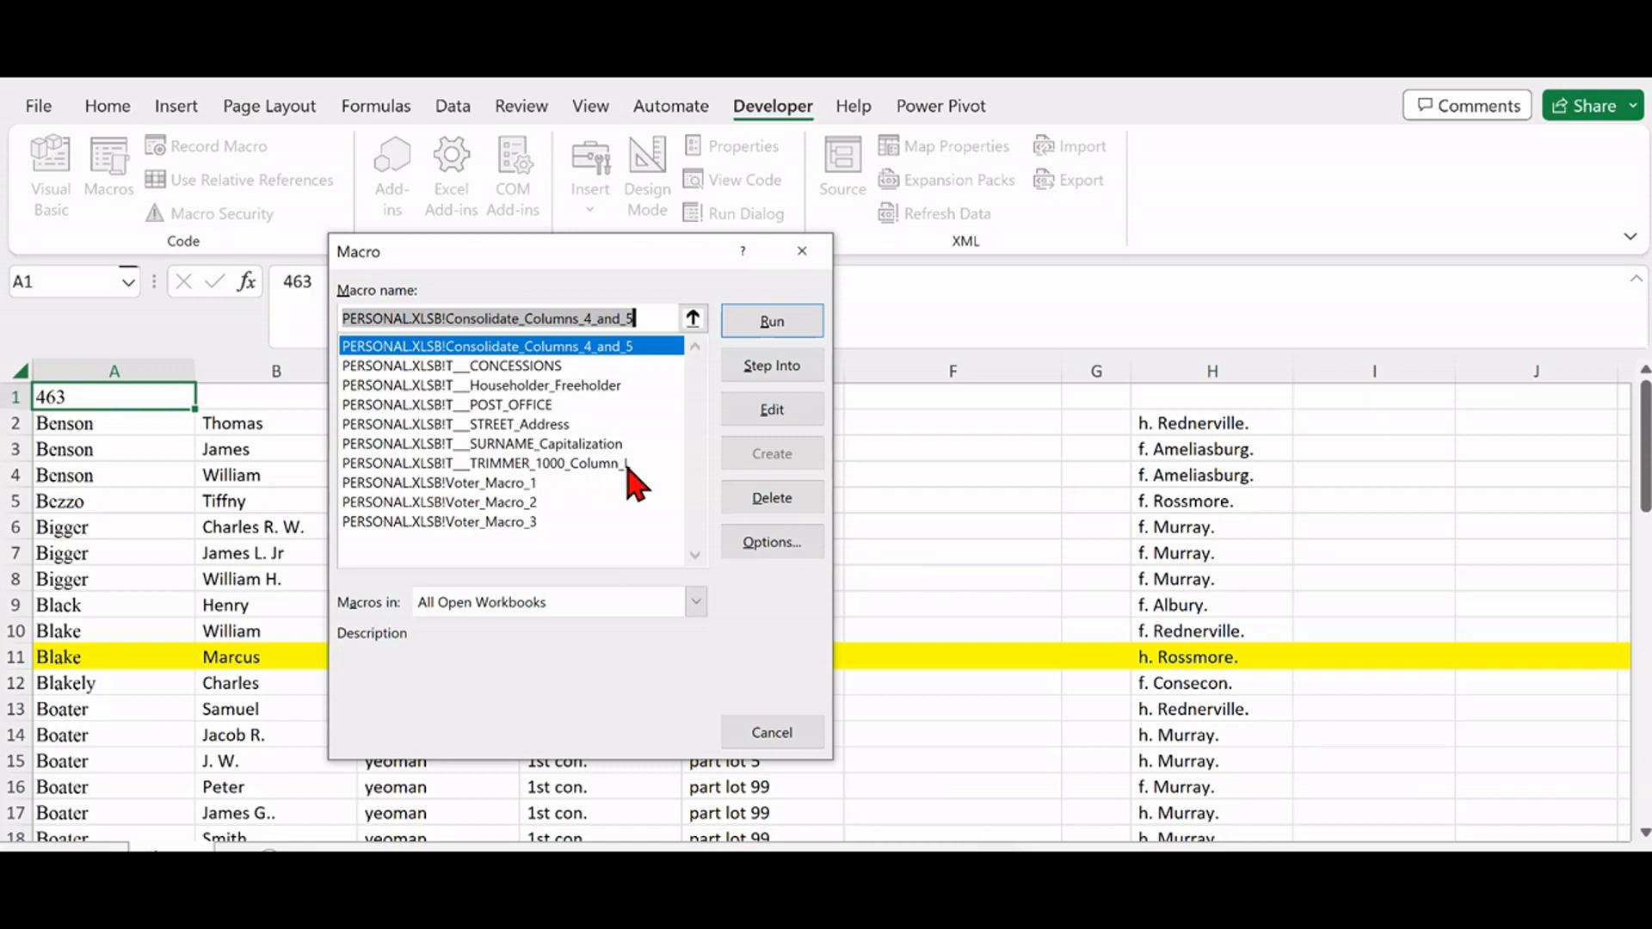
click(766, 323)
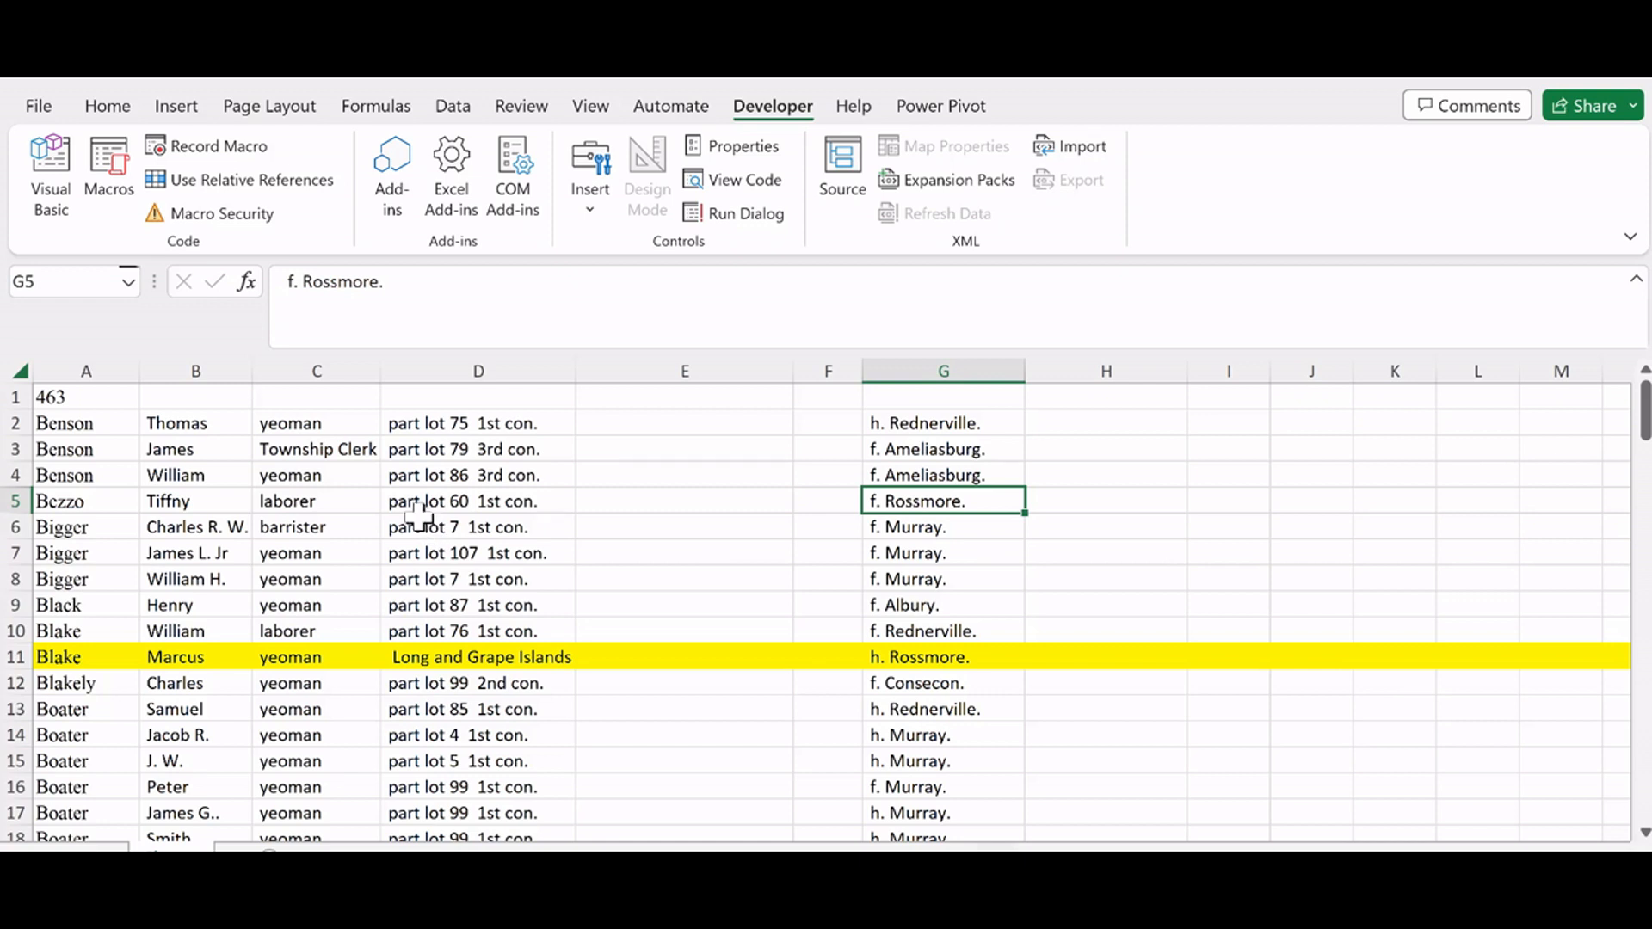
Step: Starting from cell A1, run the T___TRIMMER_1000_Column_L macro to trim extra spaces from the directory data
click(74, 397)
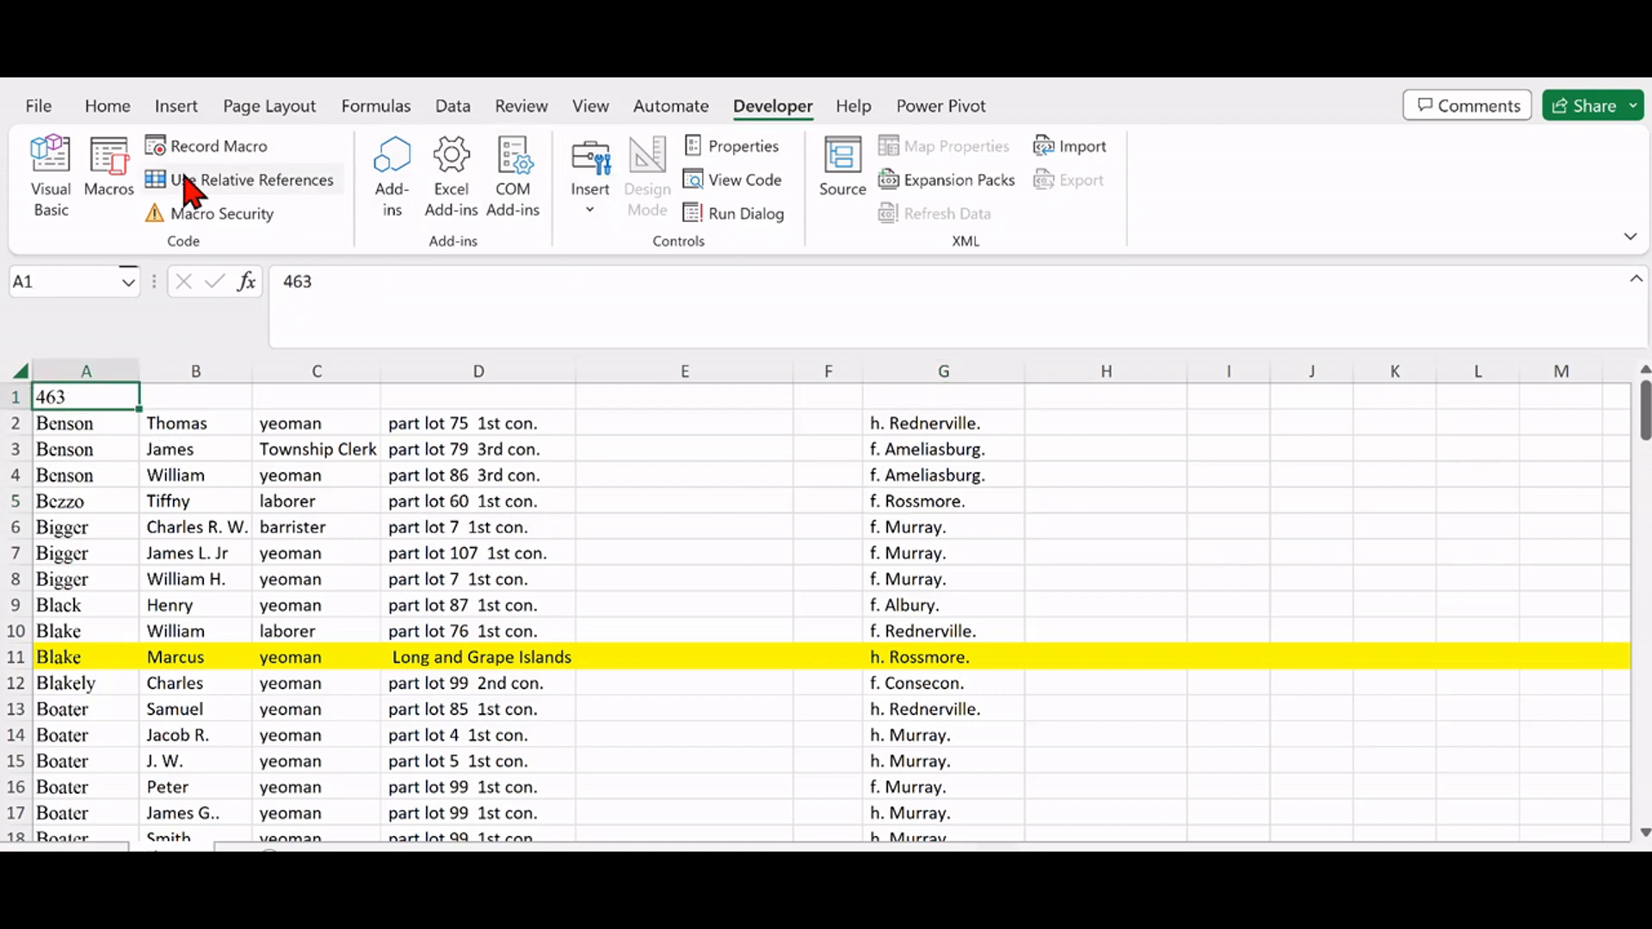
click(116, 168)
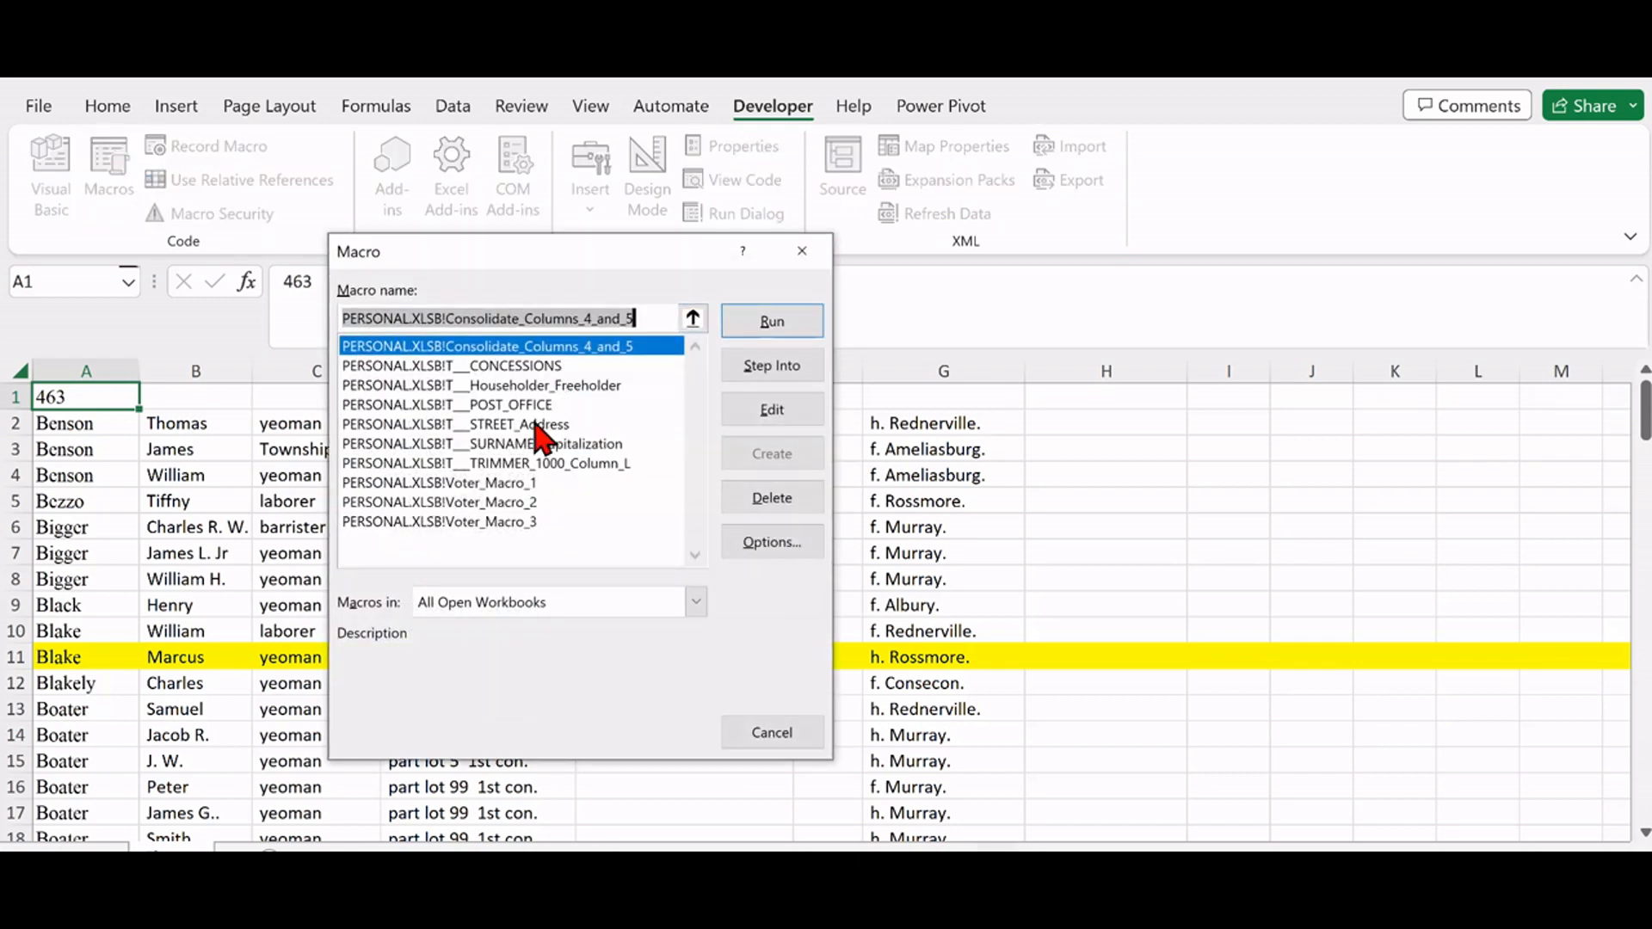
click(516, 463)
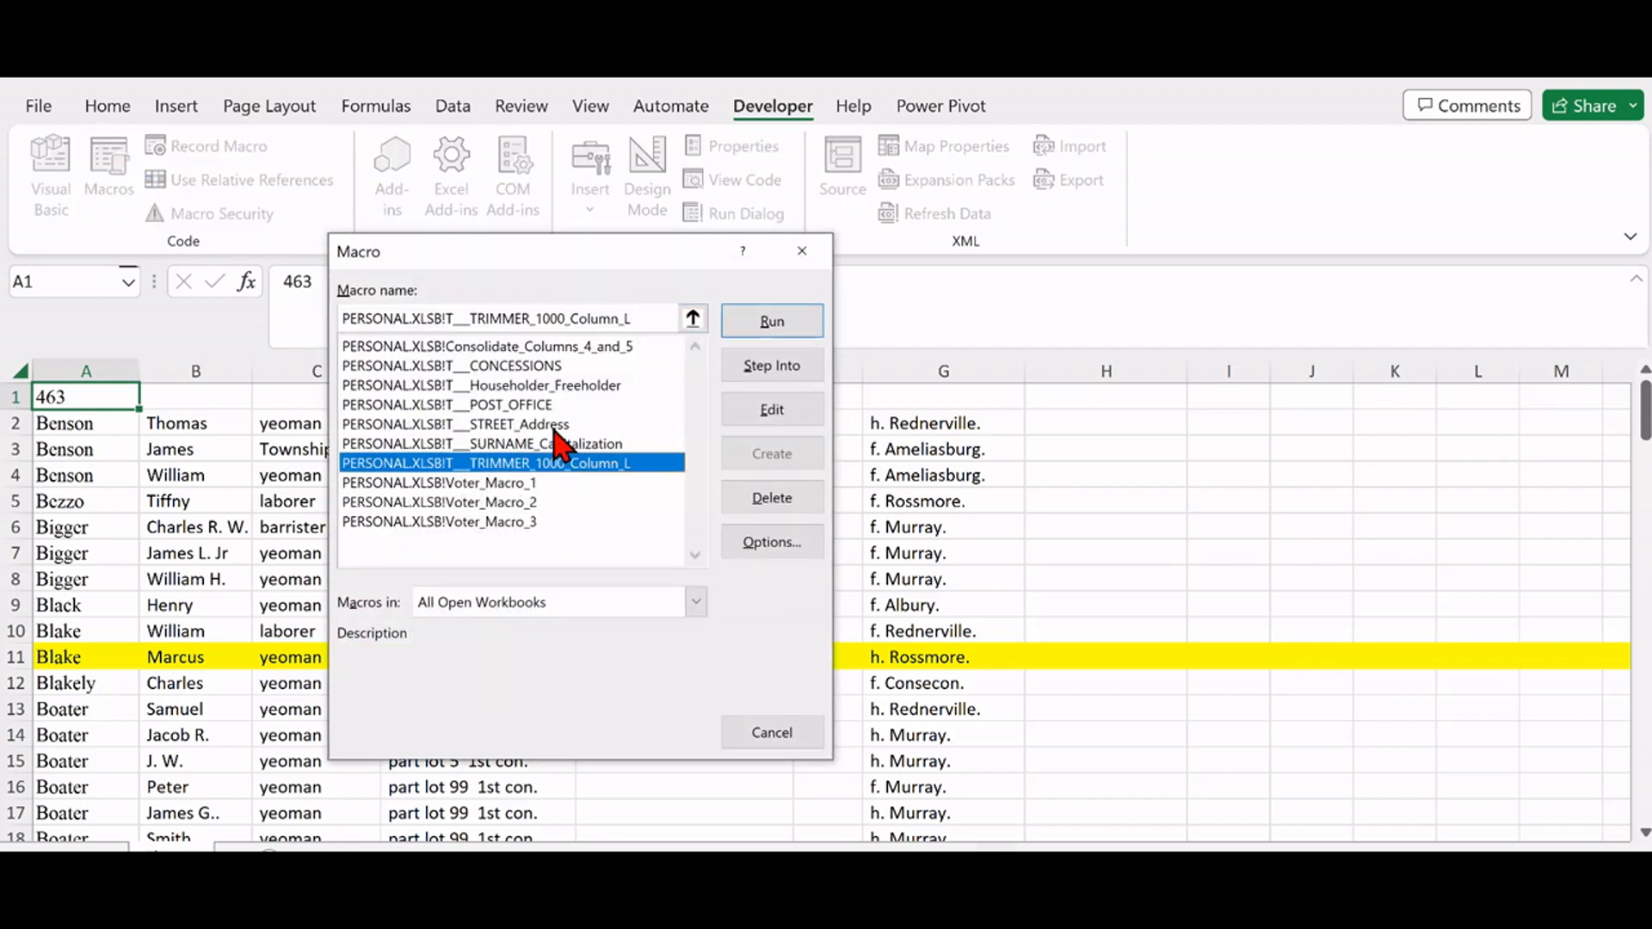
click(762, 321)
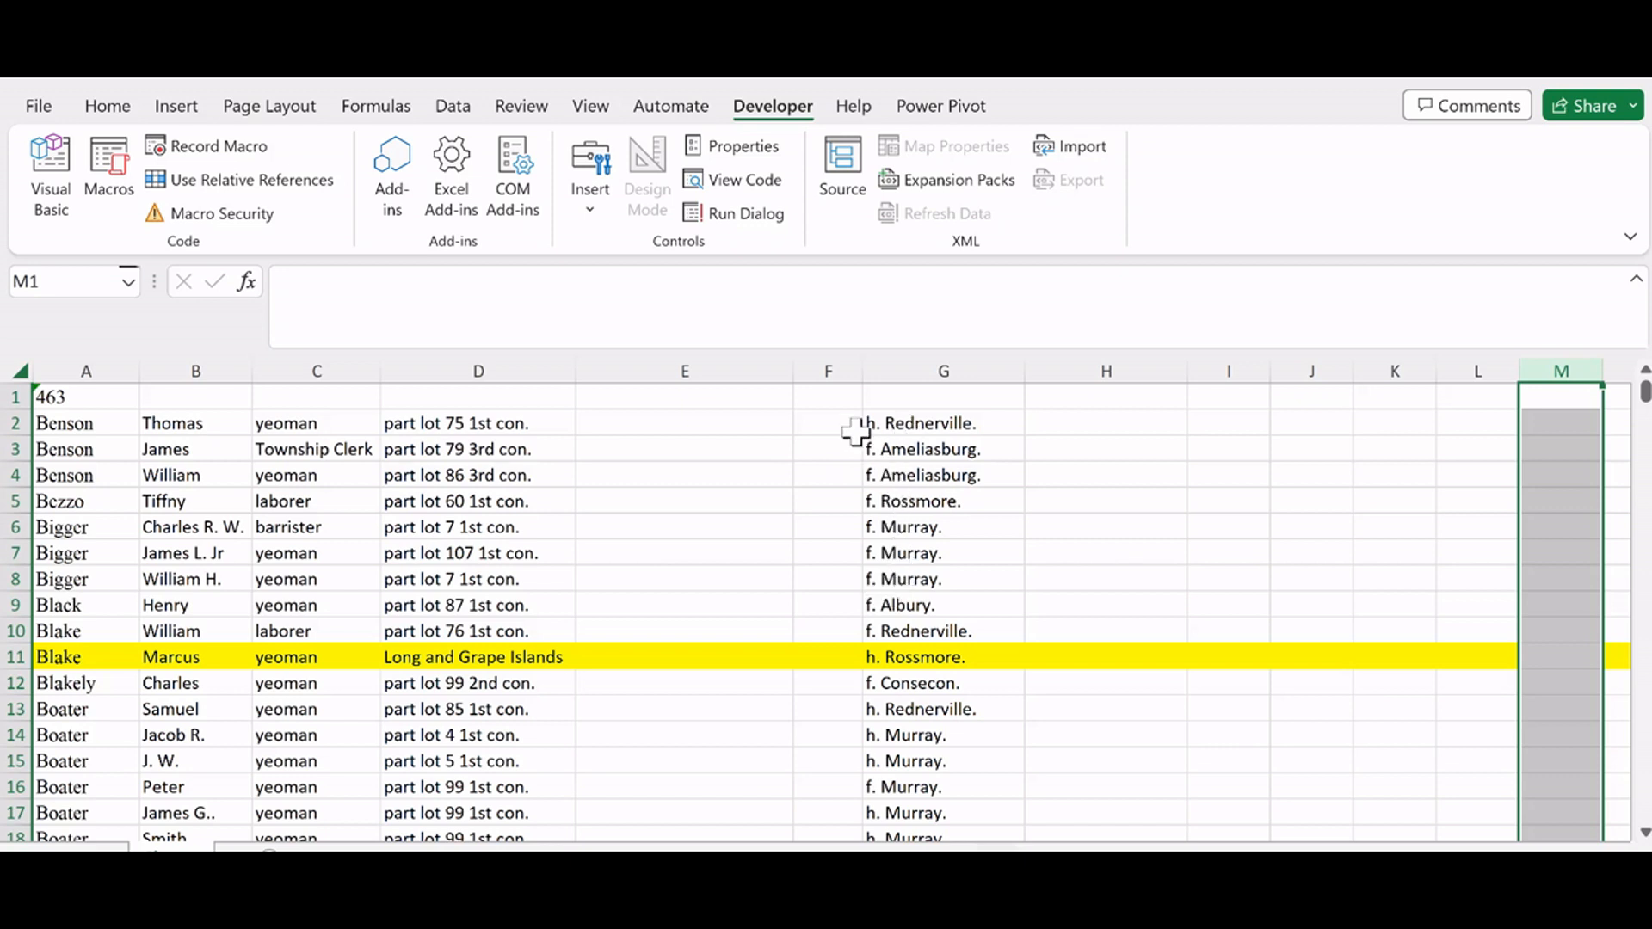
Step: Enter the formula =LEFT(G1,2) in cell F1 to extract the first two characters of the place entry
click(829, 399)
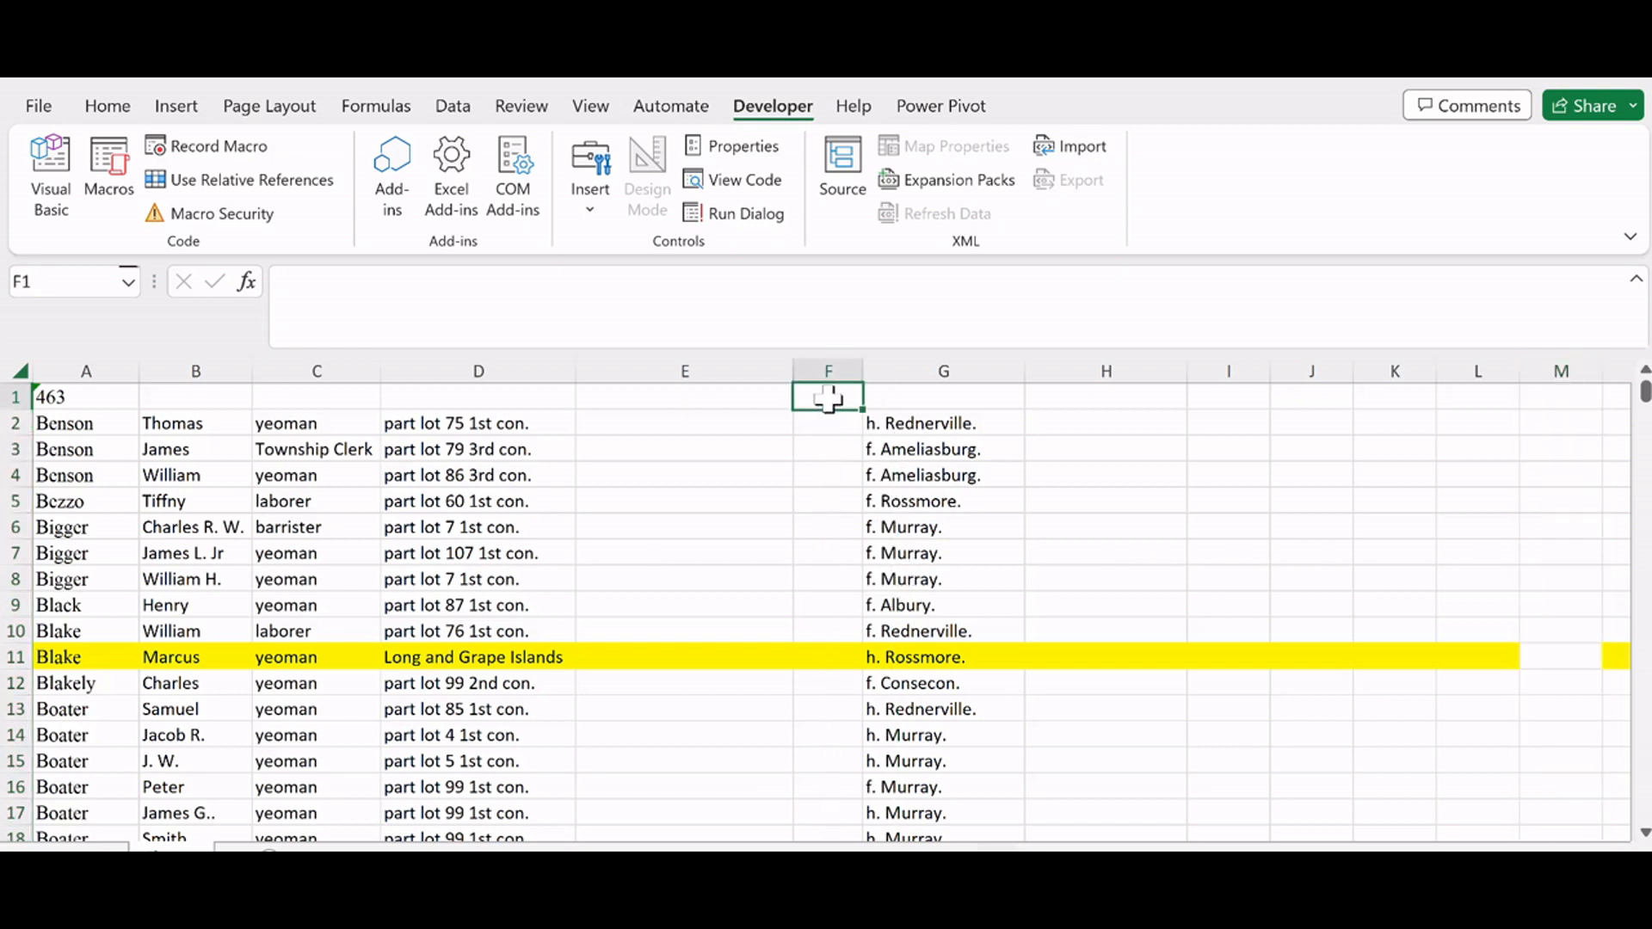
text(=)
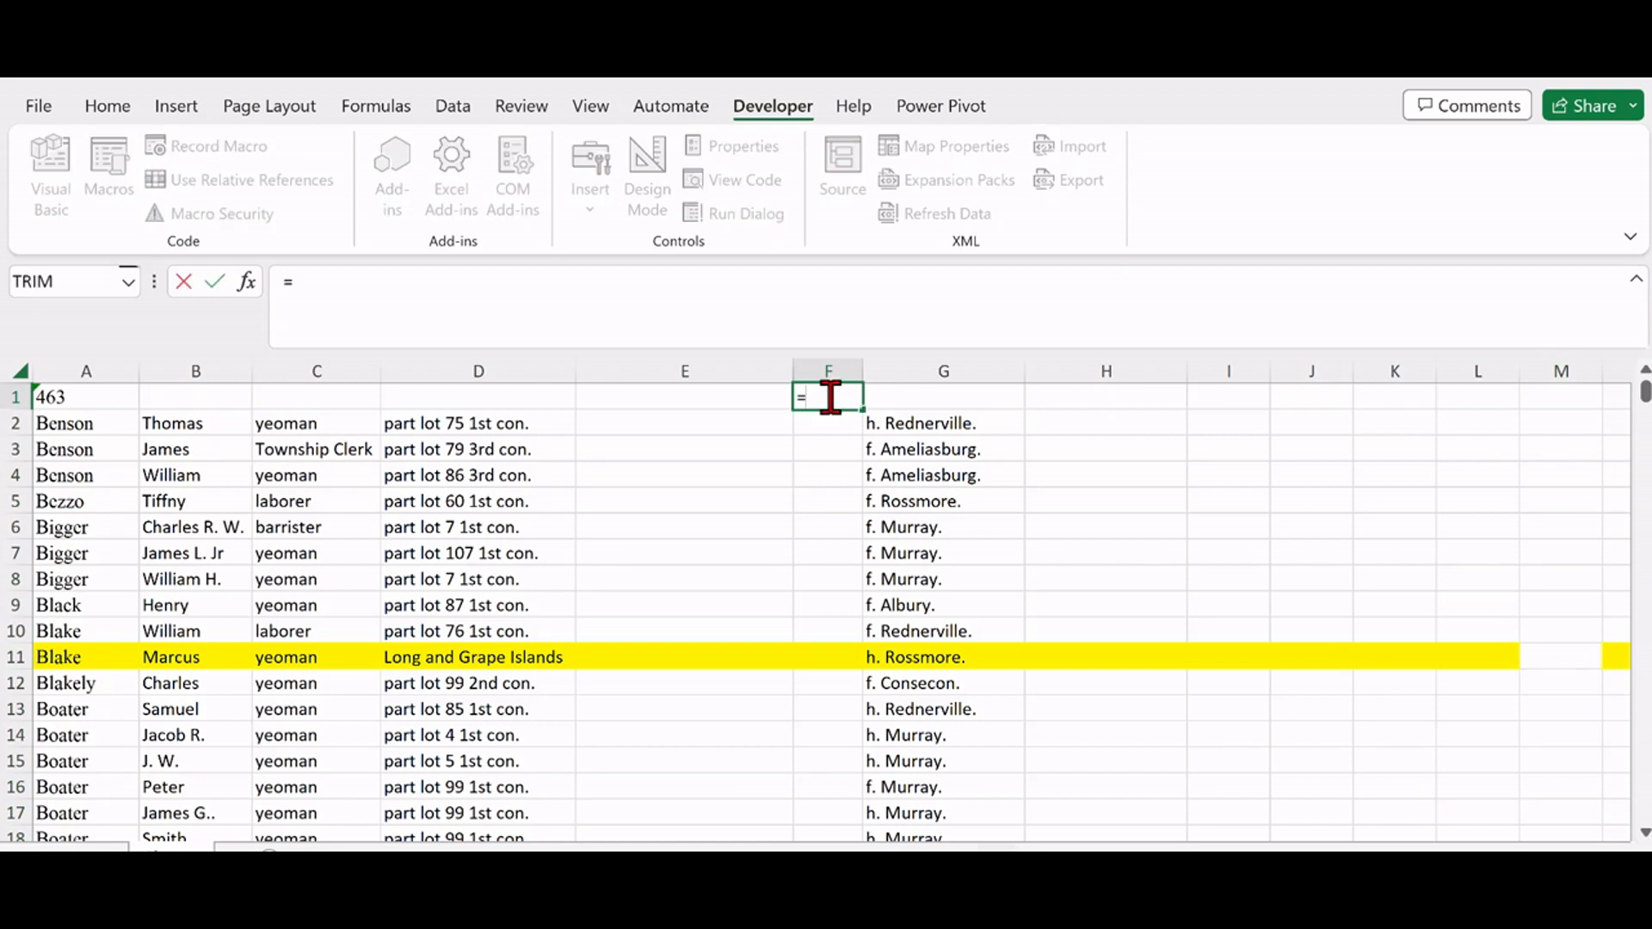
text(left)
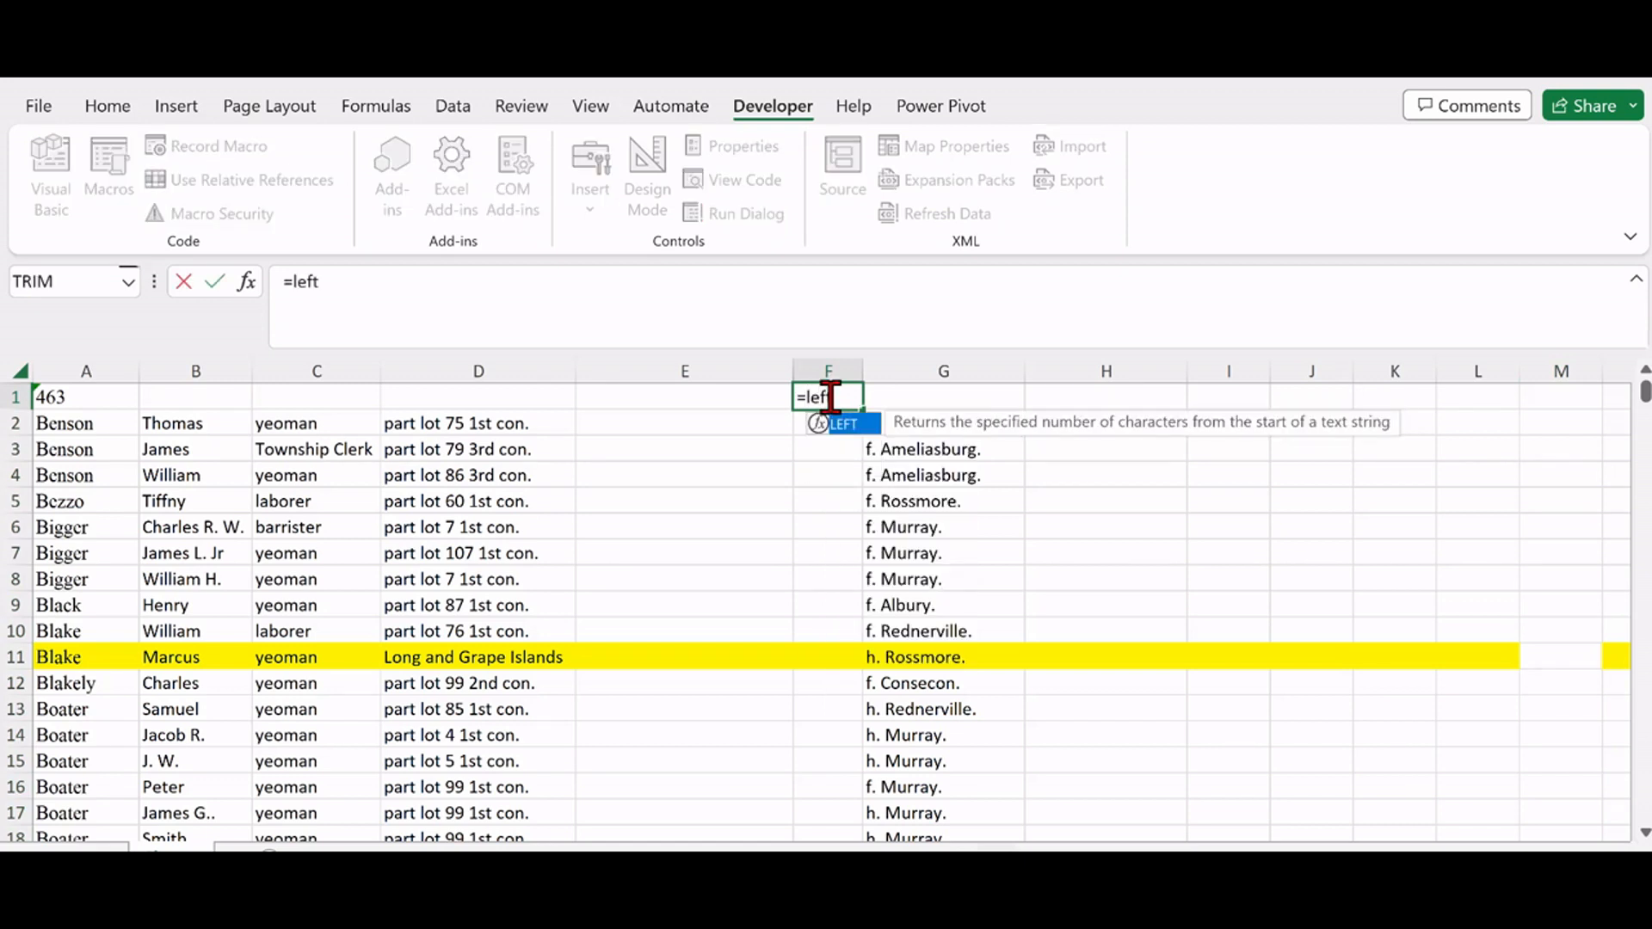
text(()
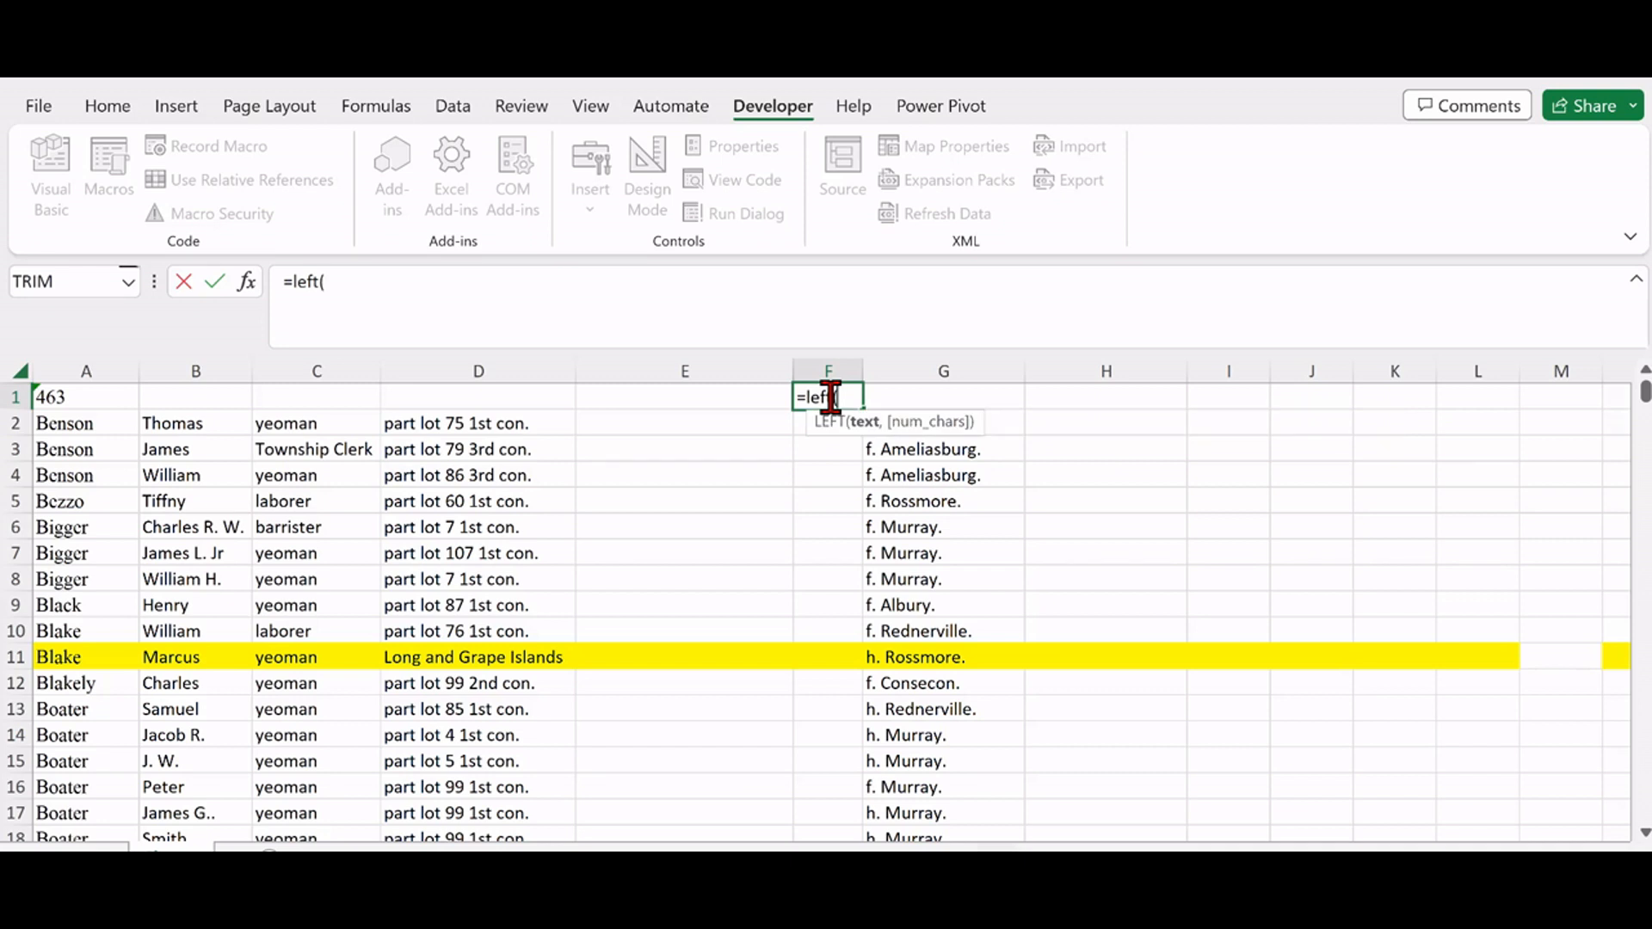
text(g1)
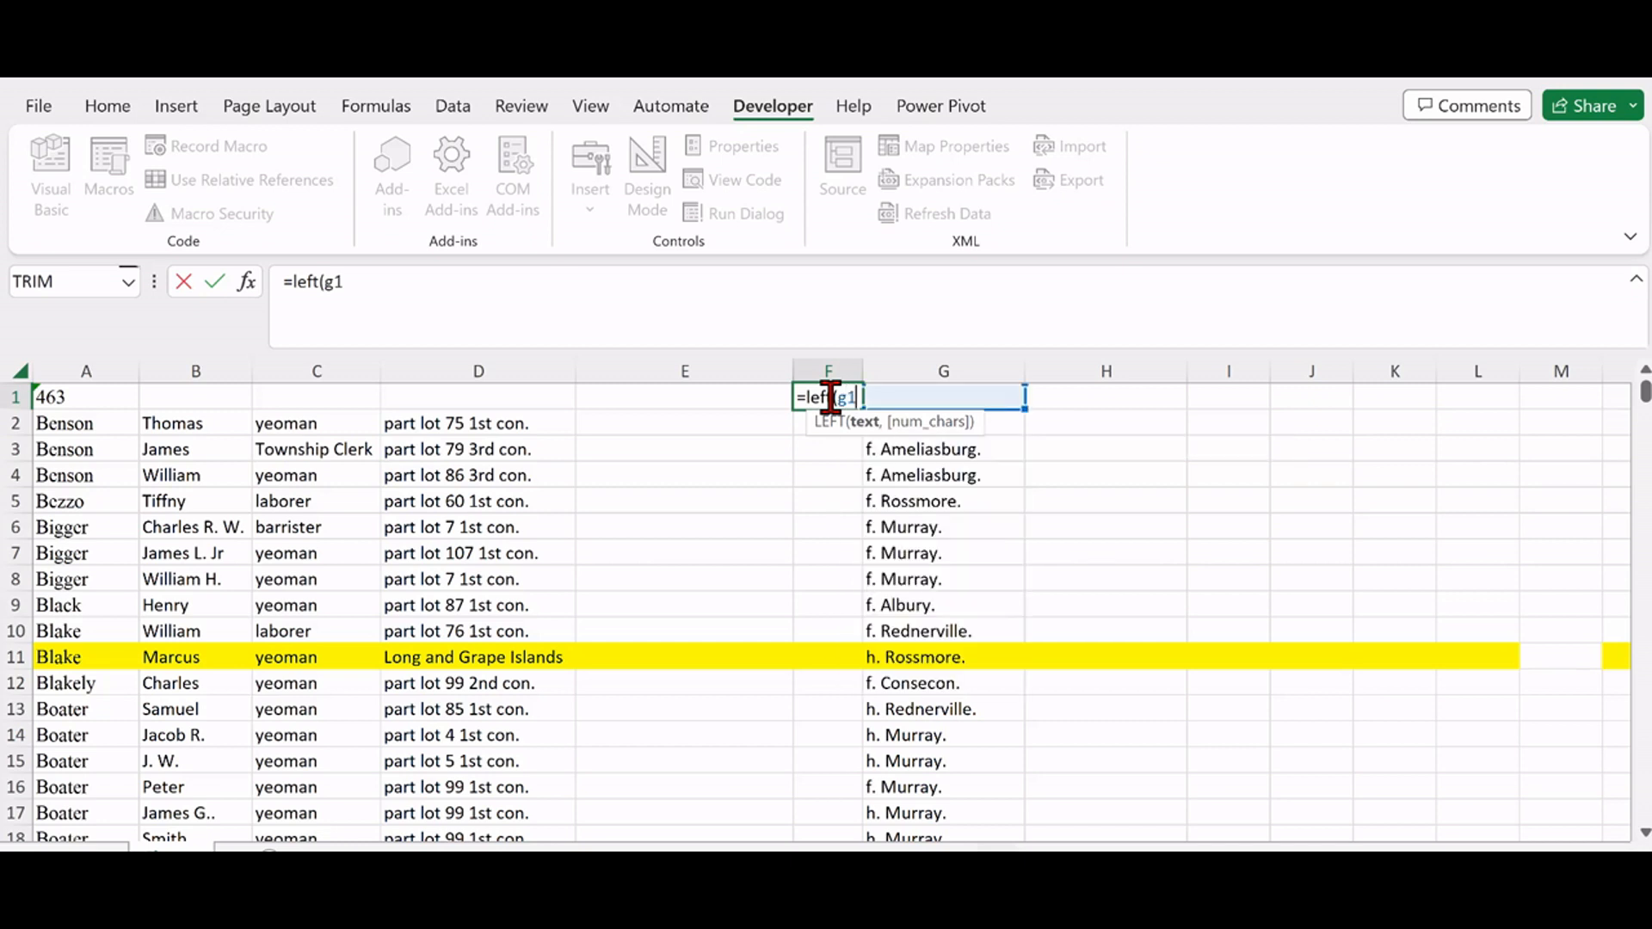
text(,)
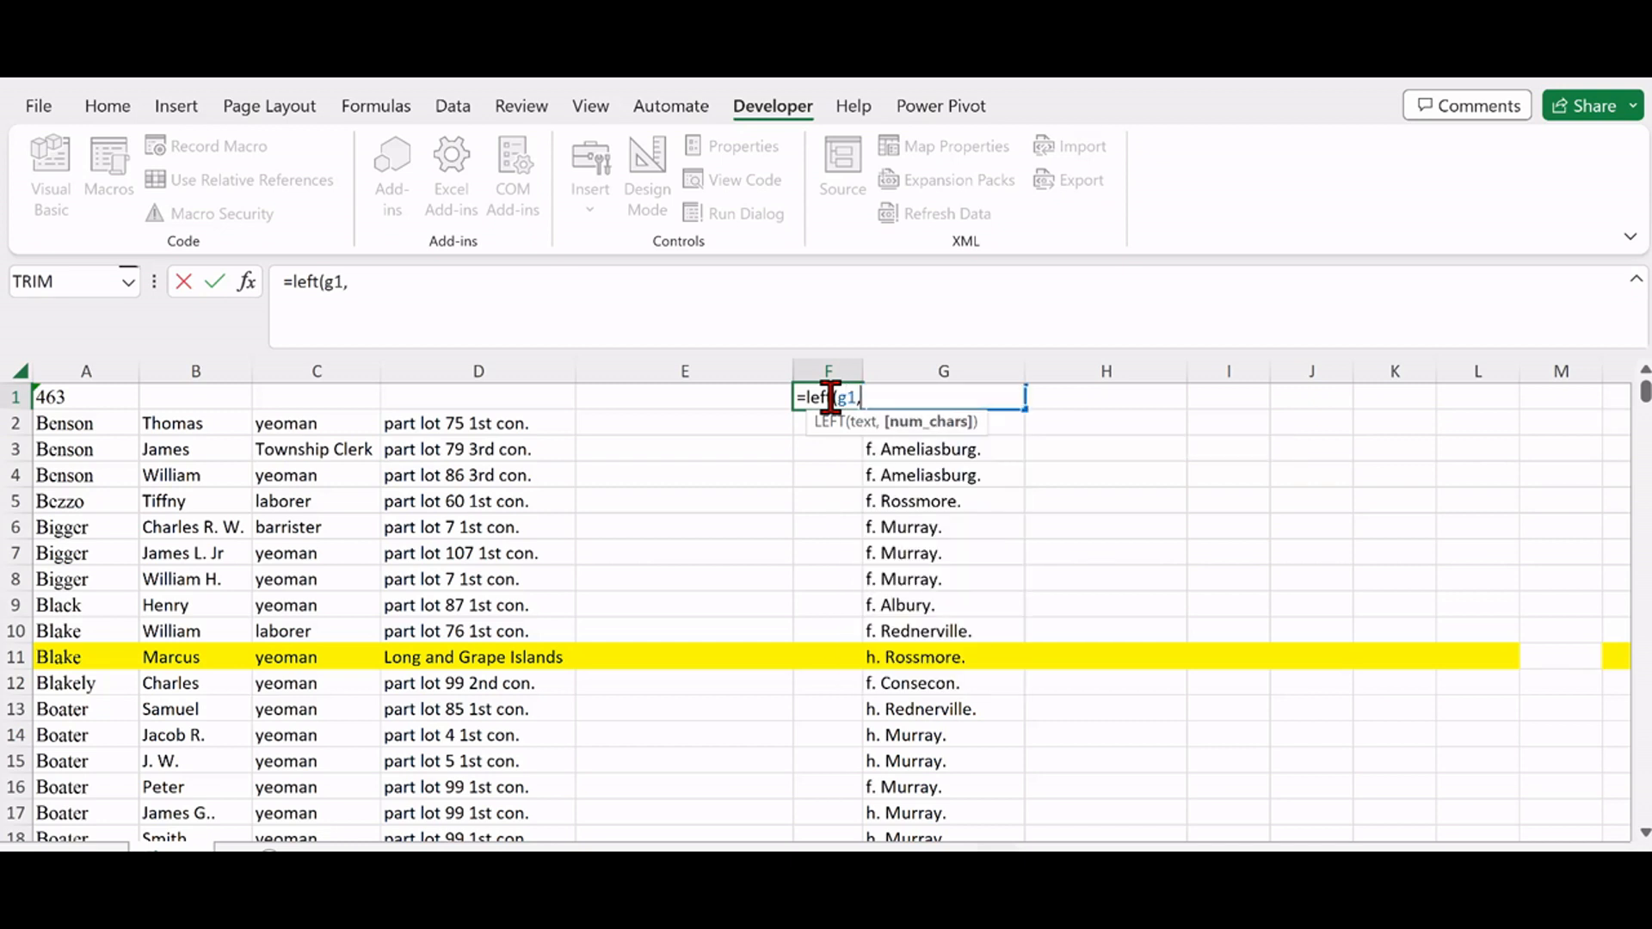
text(2)
key(Return)
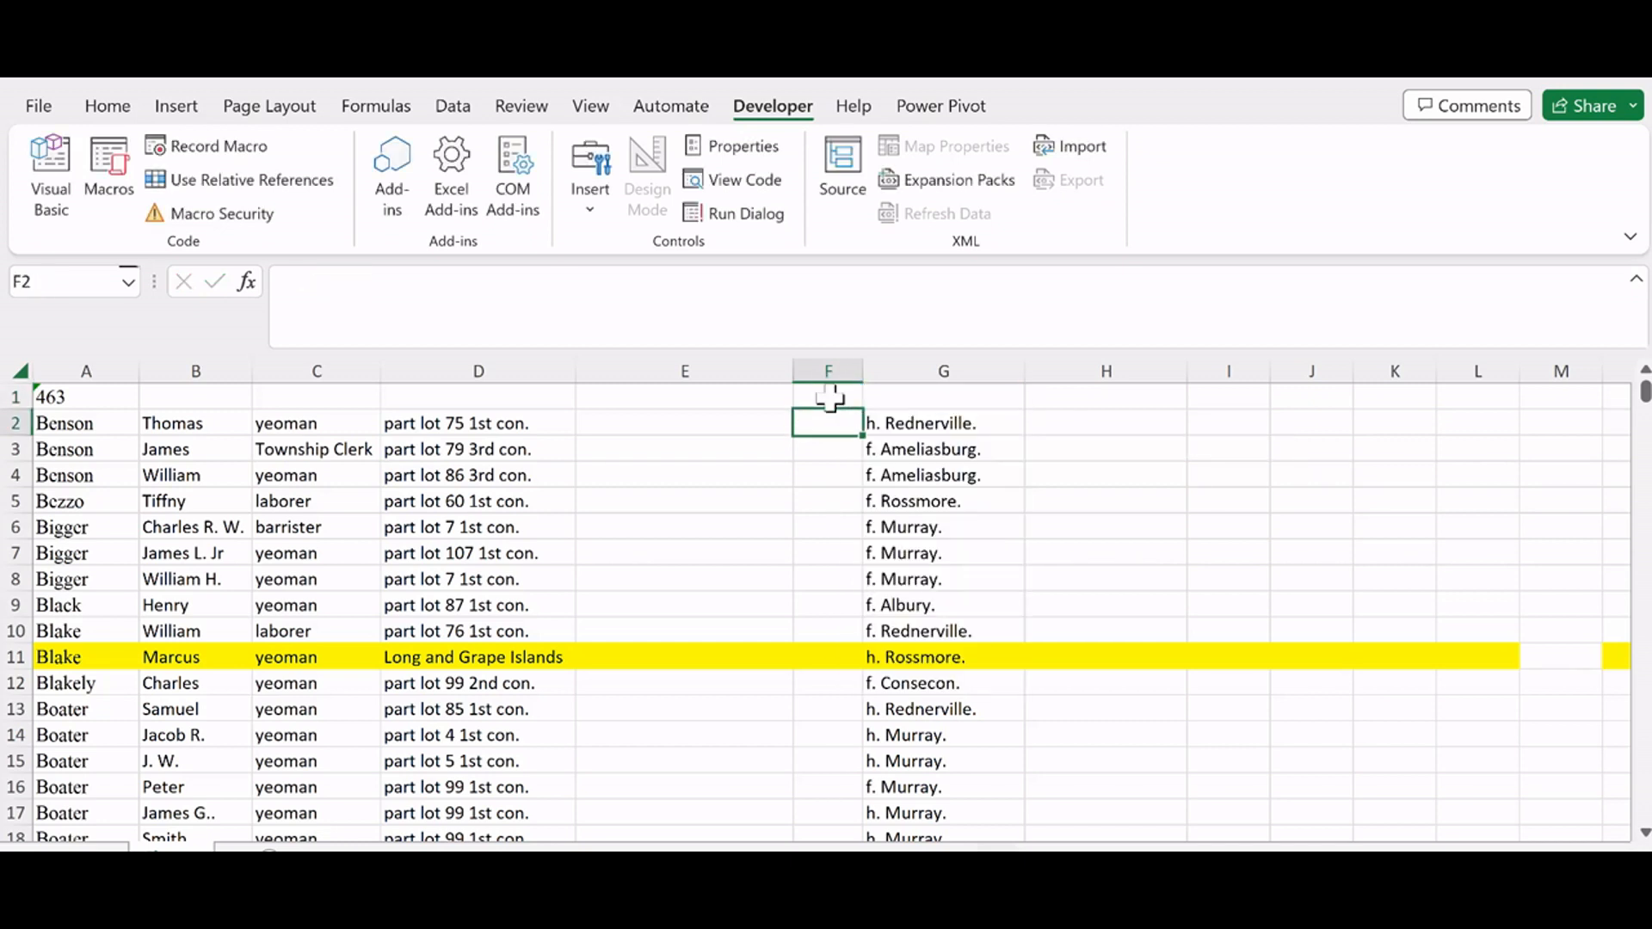
Step: Fill the LEFT formula from cell F1 down through F10 to extract each row's householder or freeholder code
drag(830, 396, 844, 635)
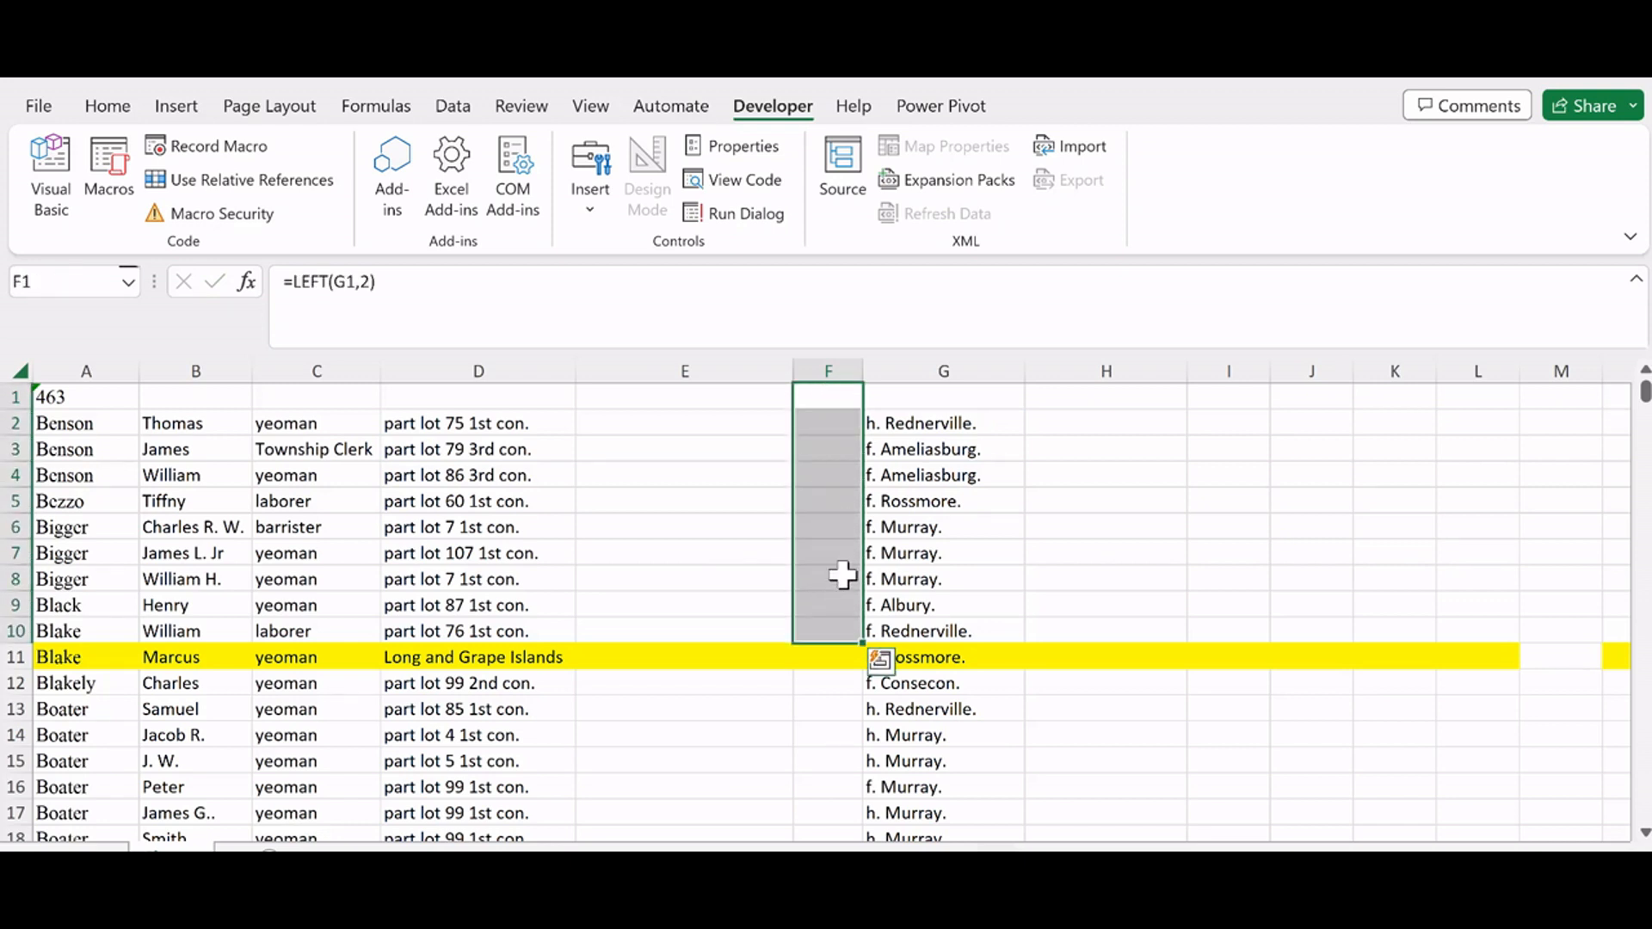
click(105, 108)
click(1314, 179)
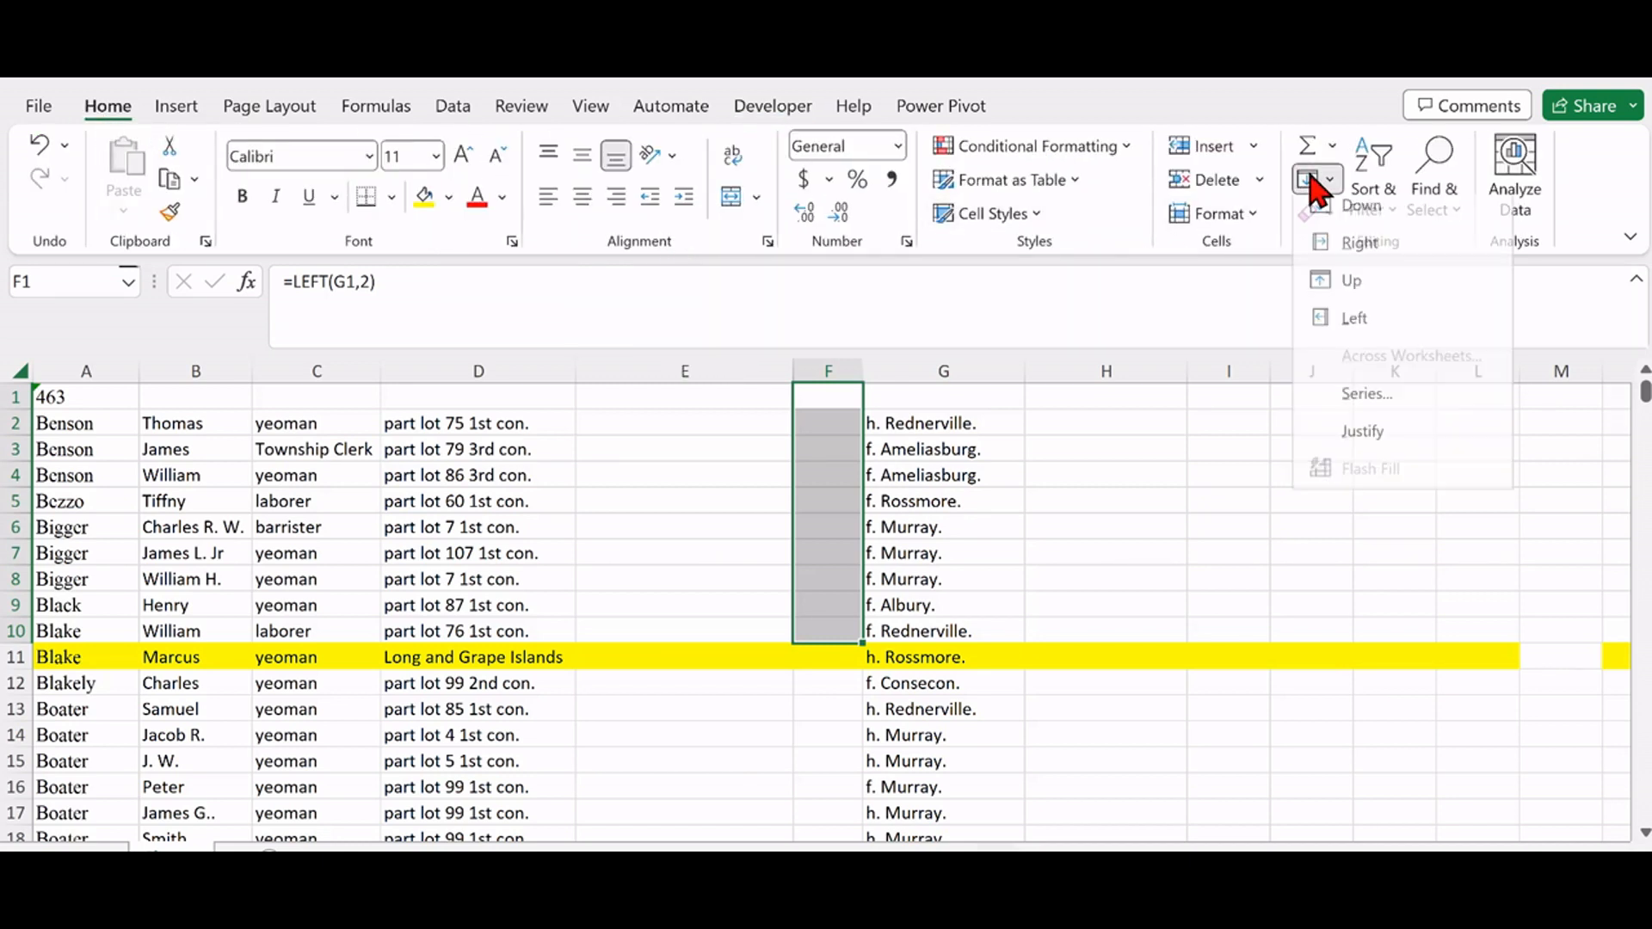
click(1355, 217)
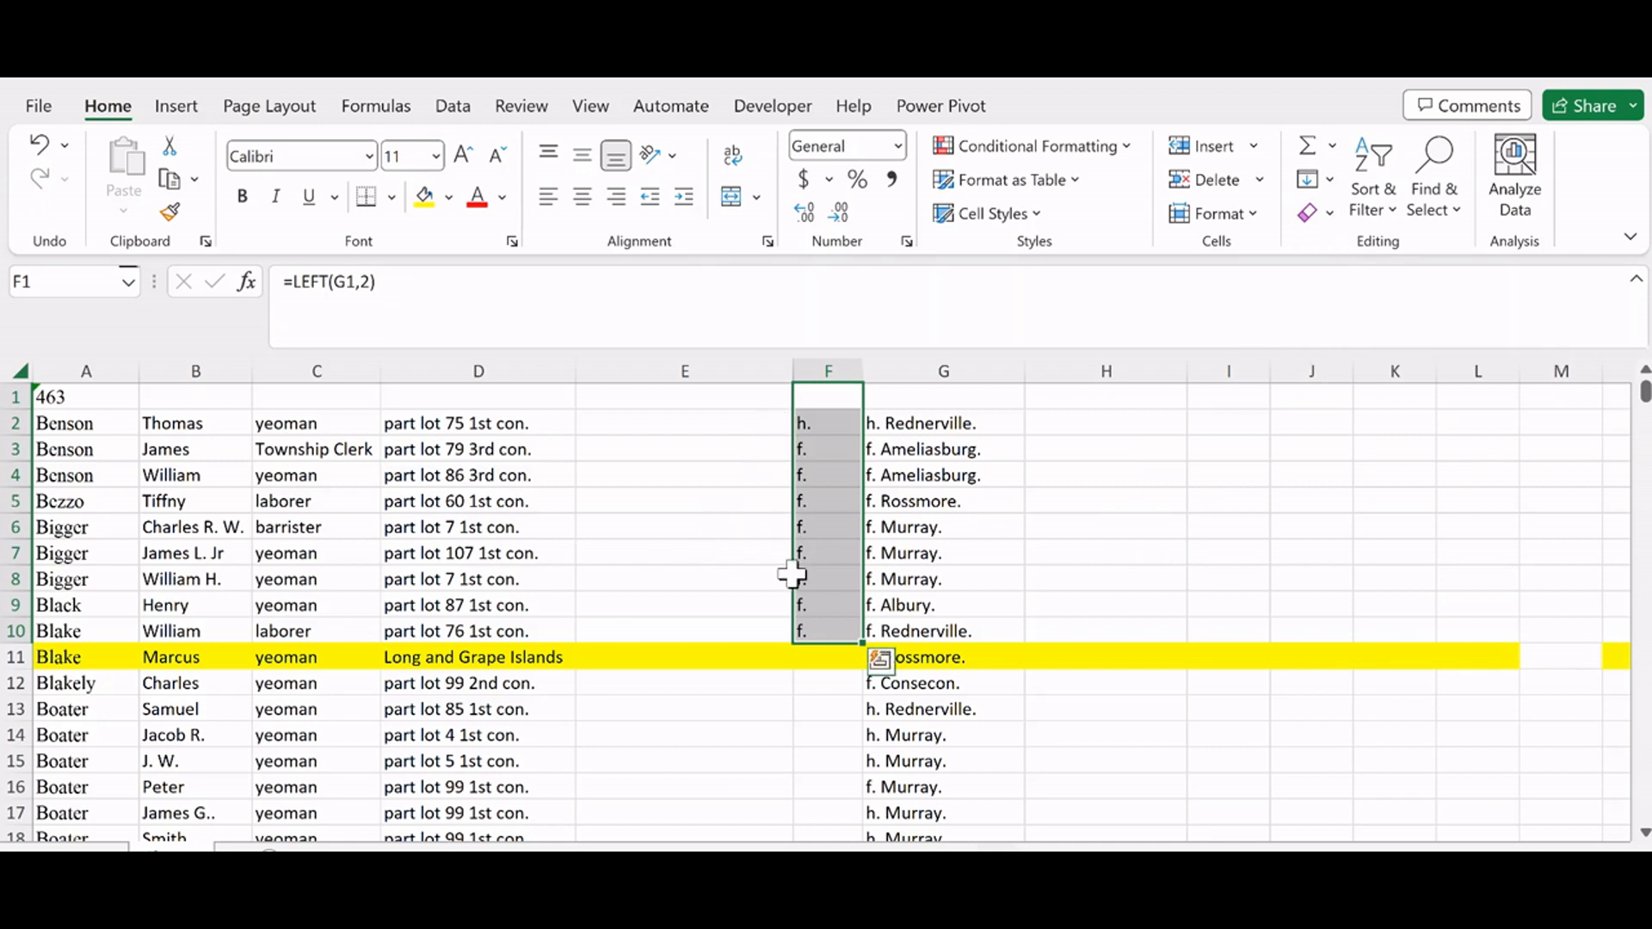
click(828, 394)
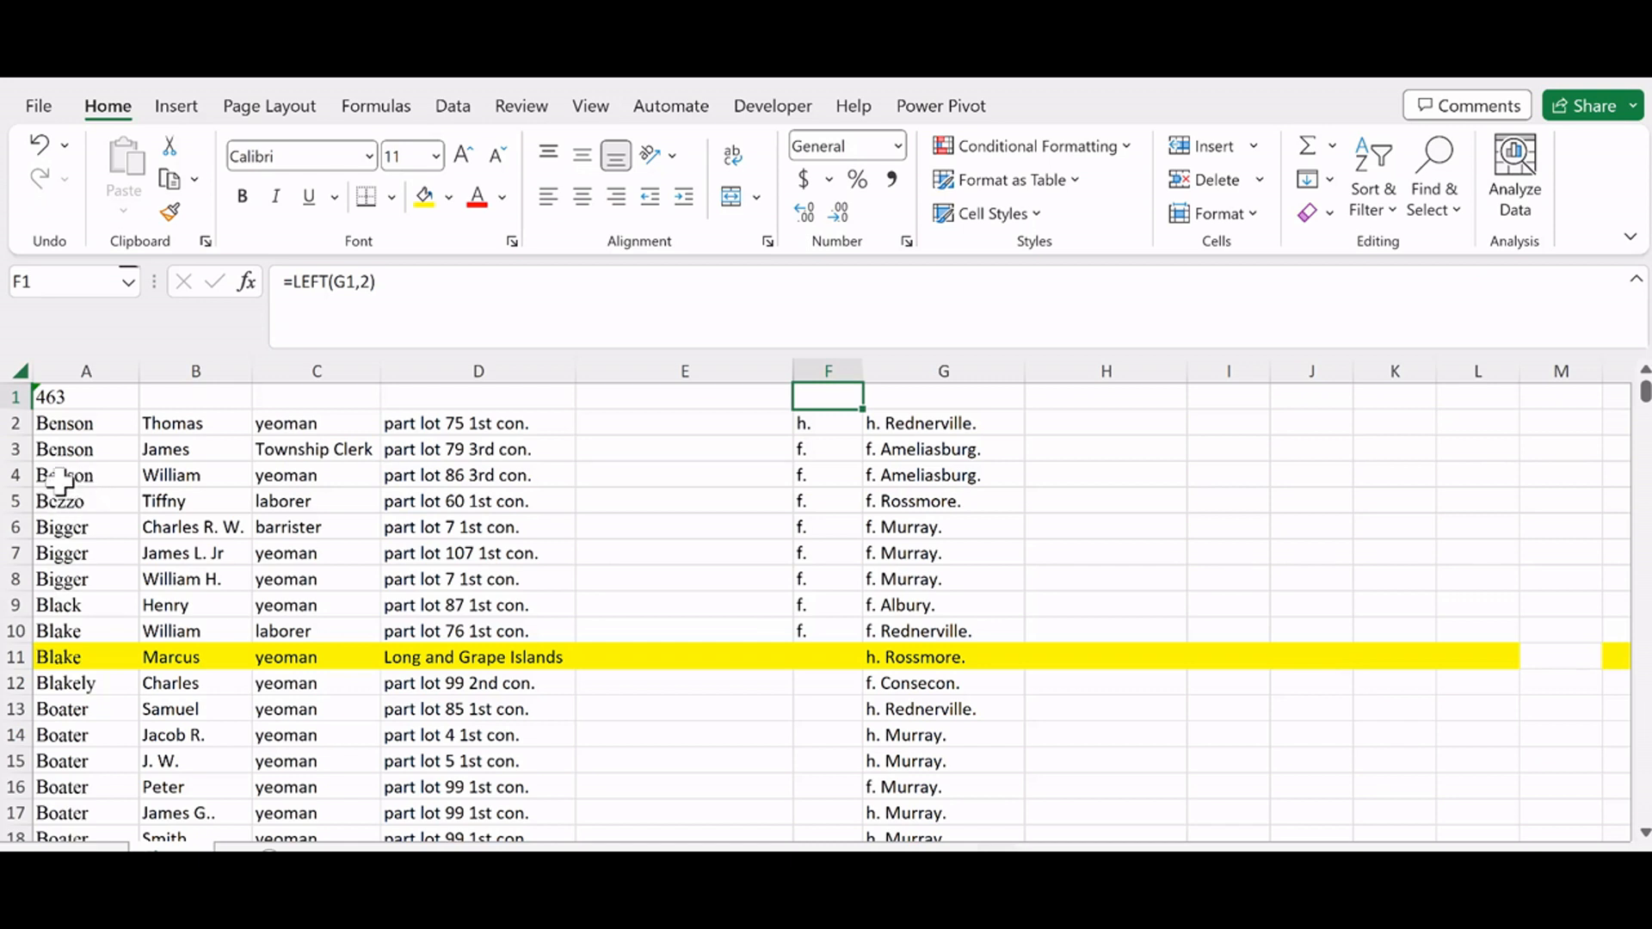
click(74, 398)
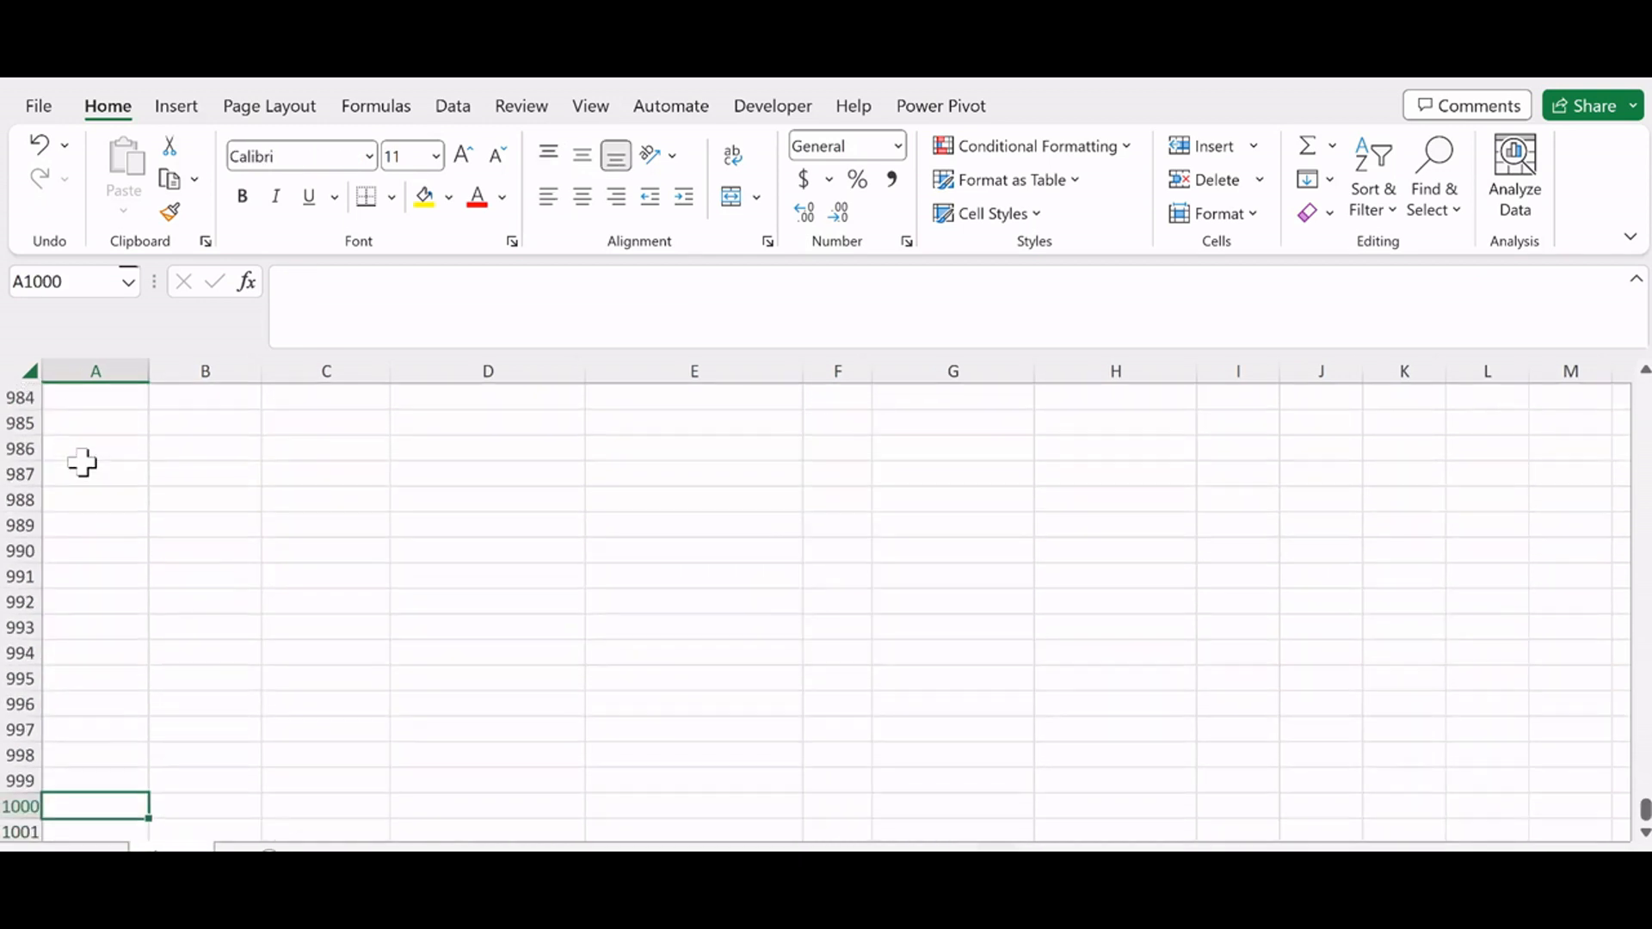
key(ctrl+Home)
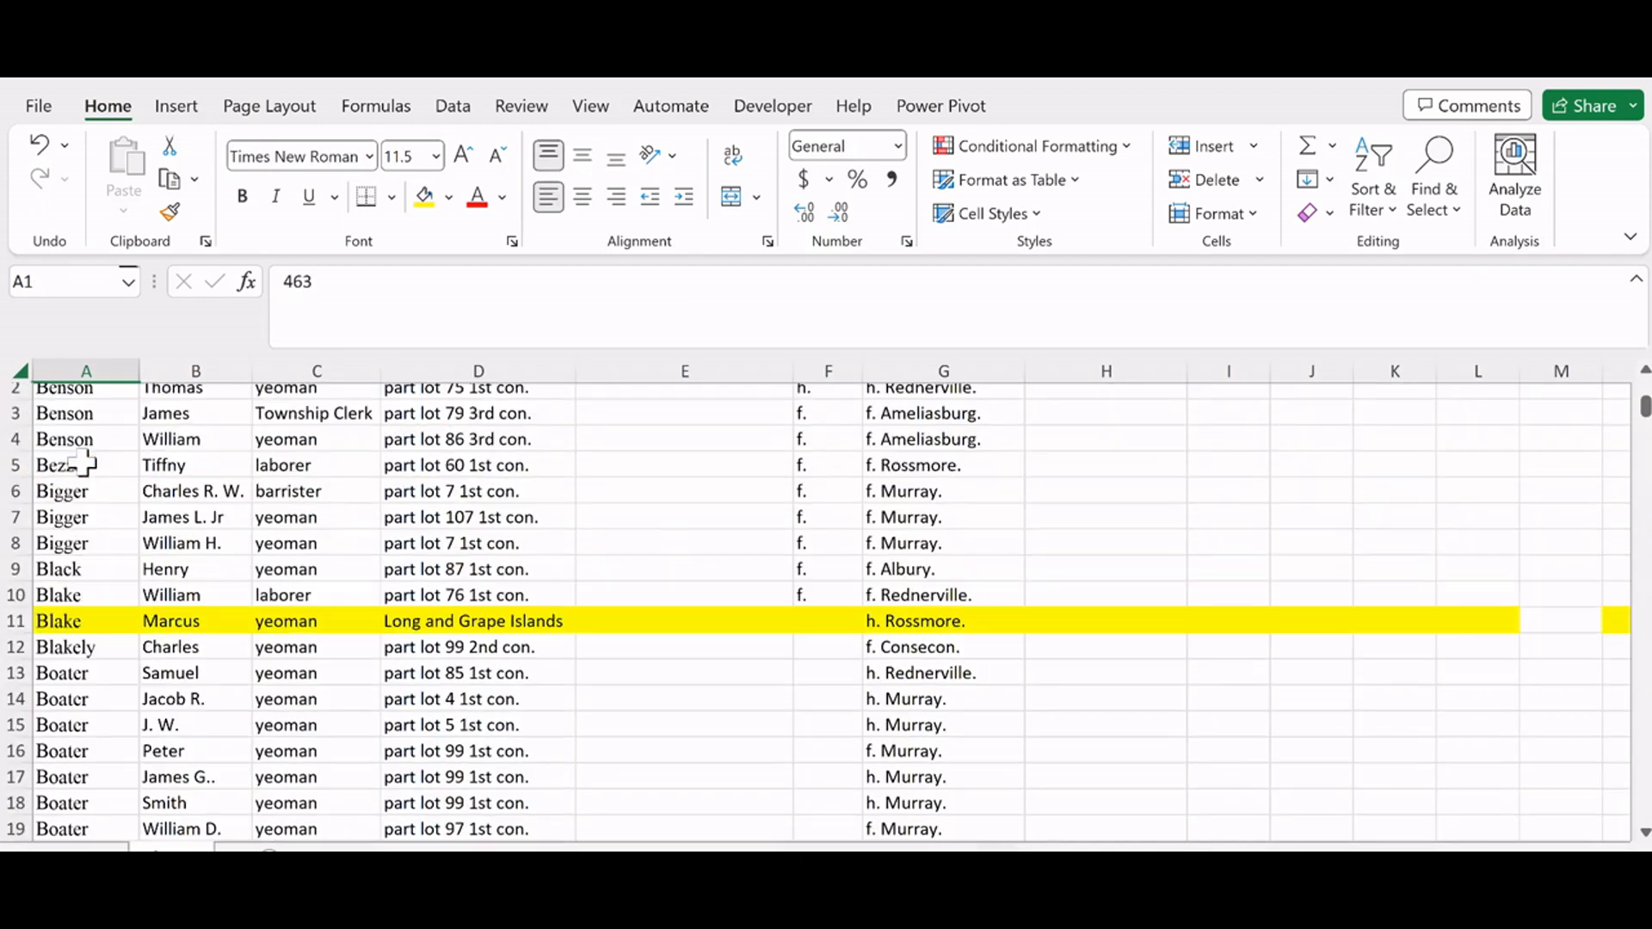
Step: Fill the LEFT formula in F1 down through cell F59, the last row of the list
scroll(86, 685, down, 4)
scroll(84, 686, down, 13)
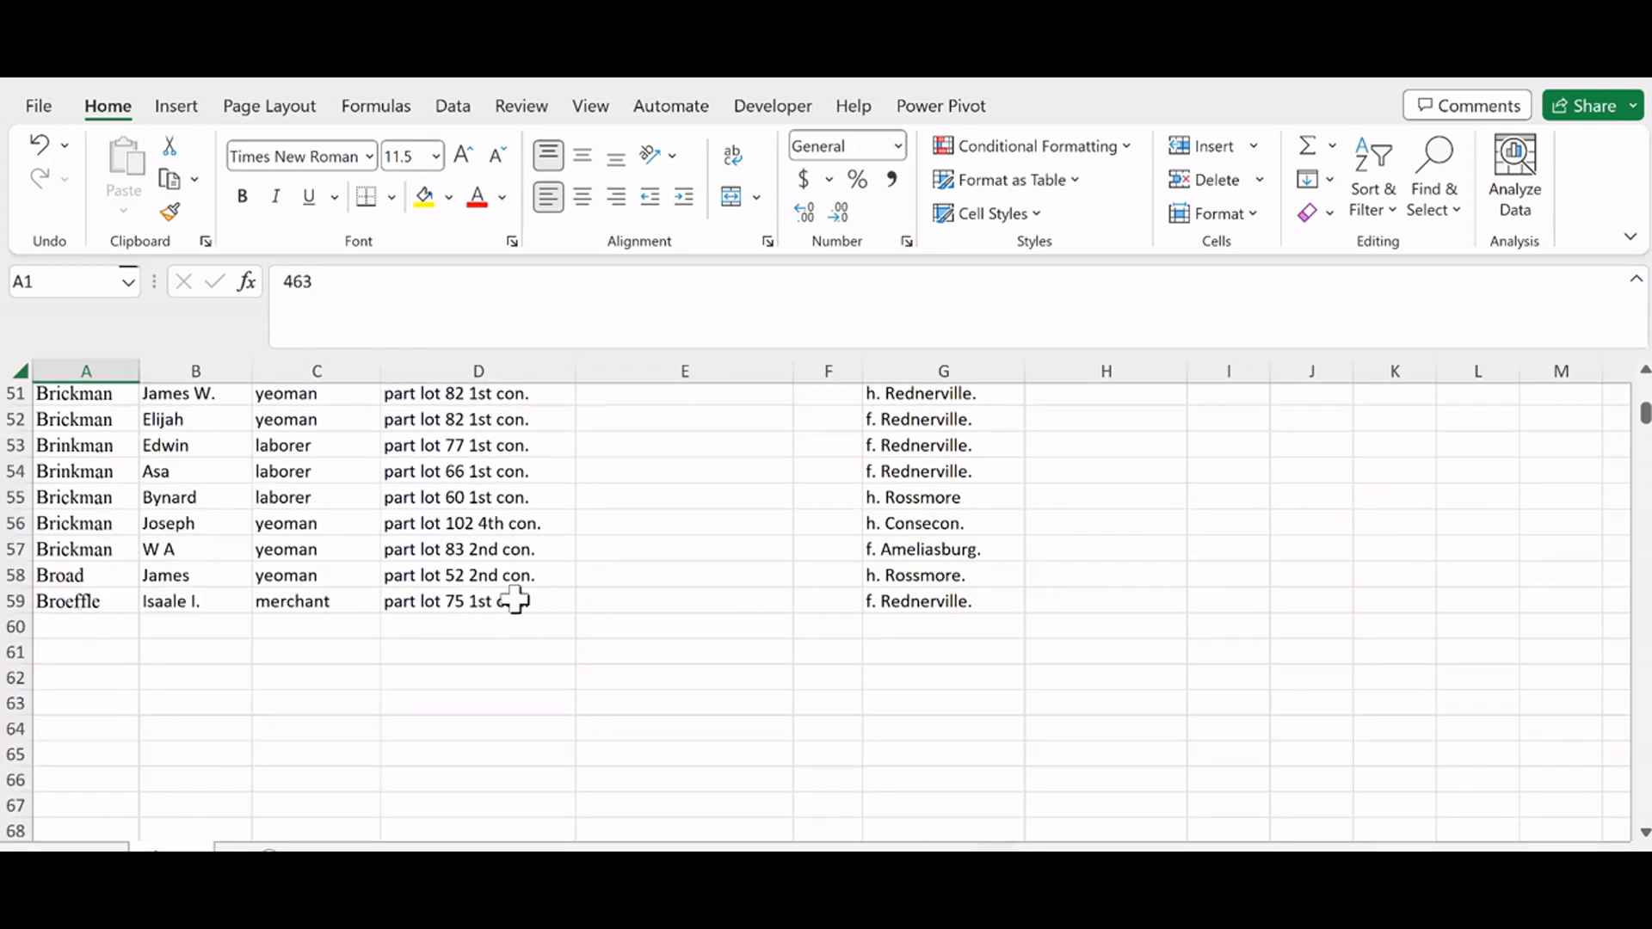
scroll(434, 599, up, 14)
scroll(434, 599, up, 3)
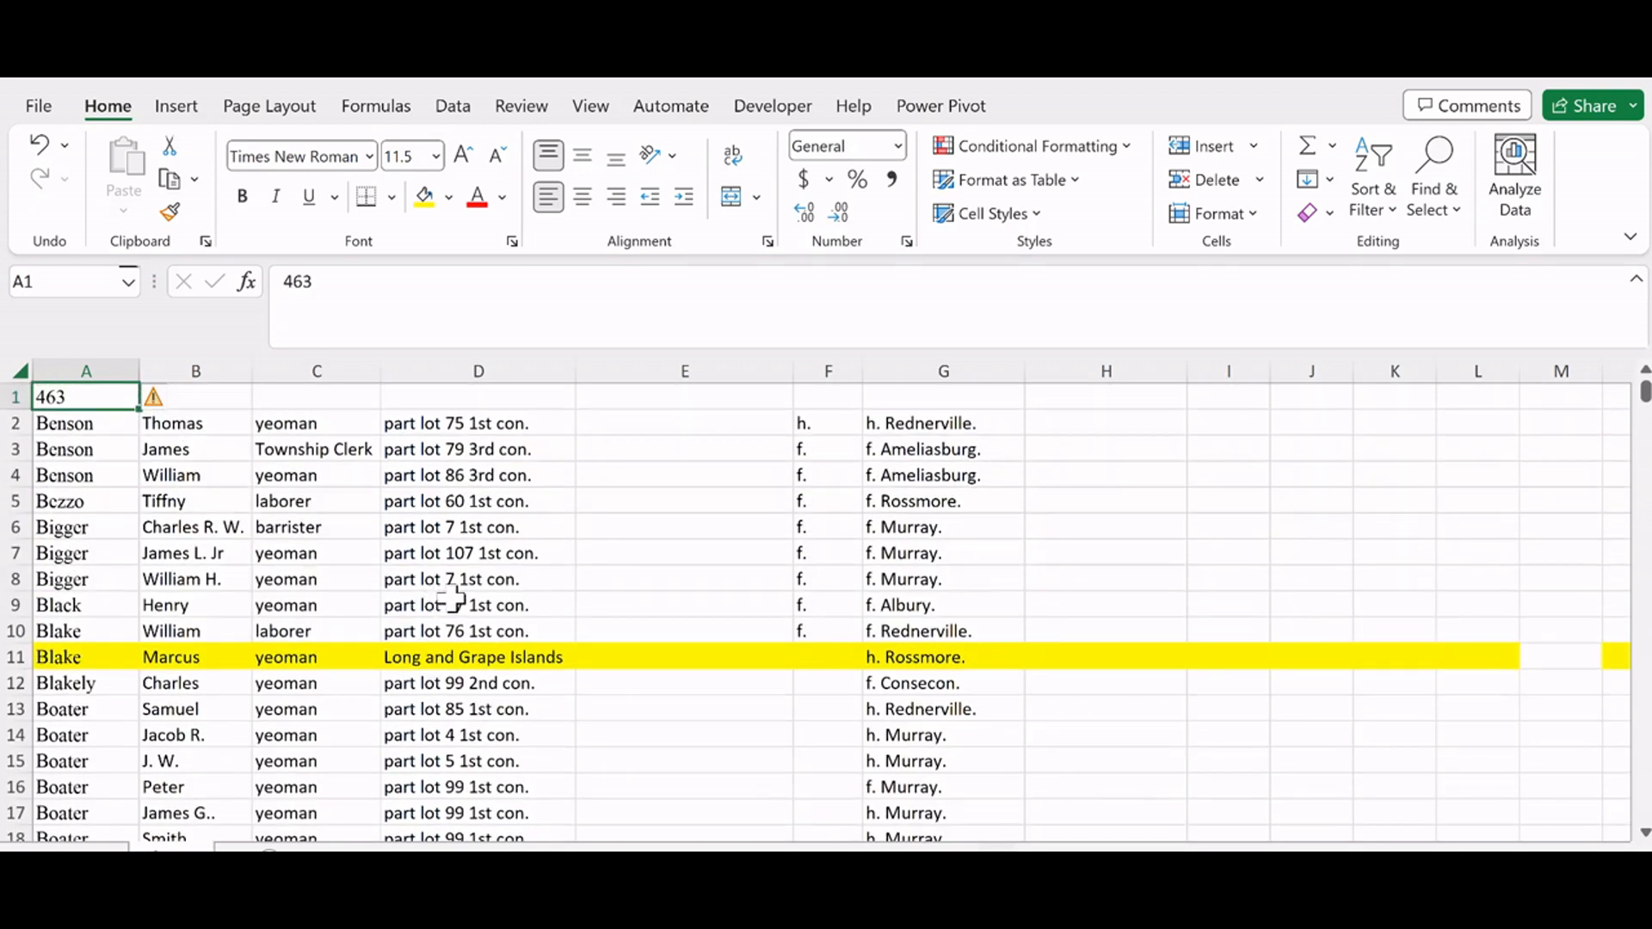
click(822, 396)
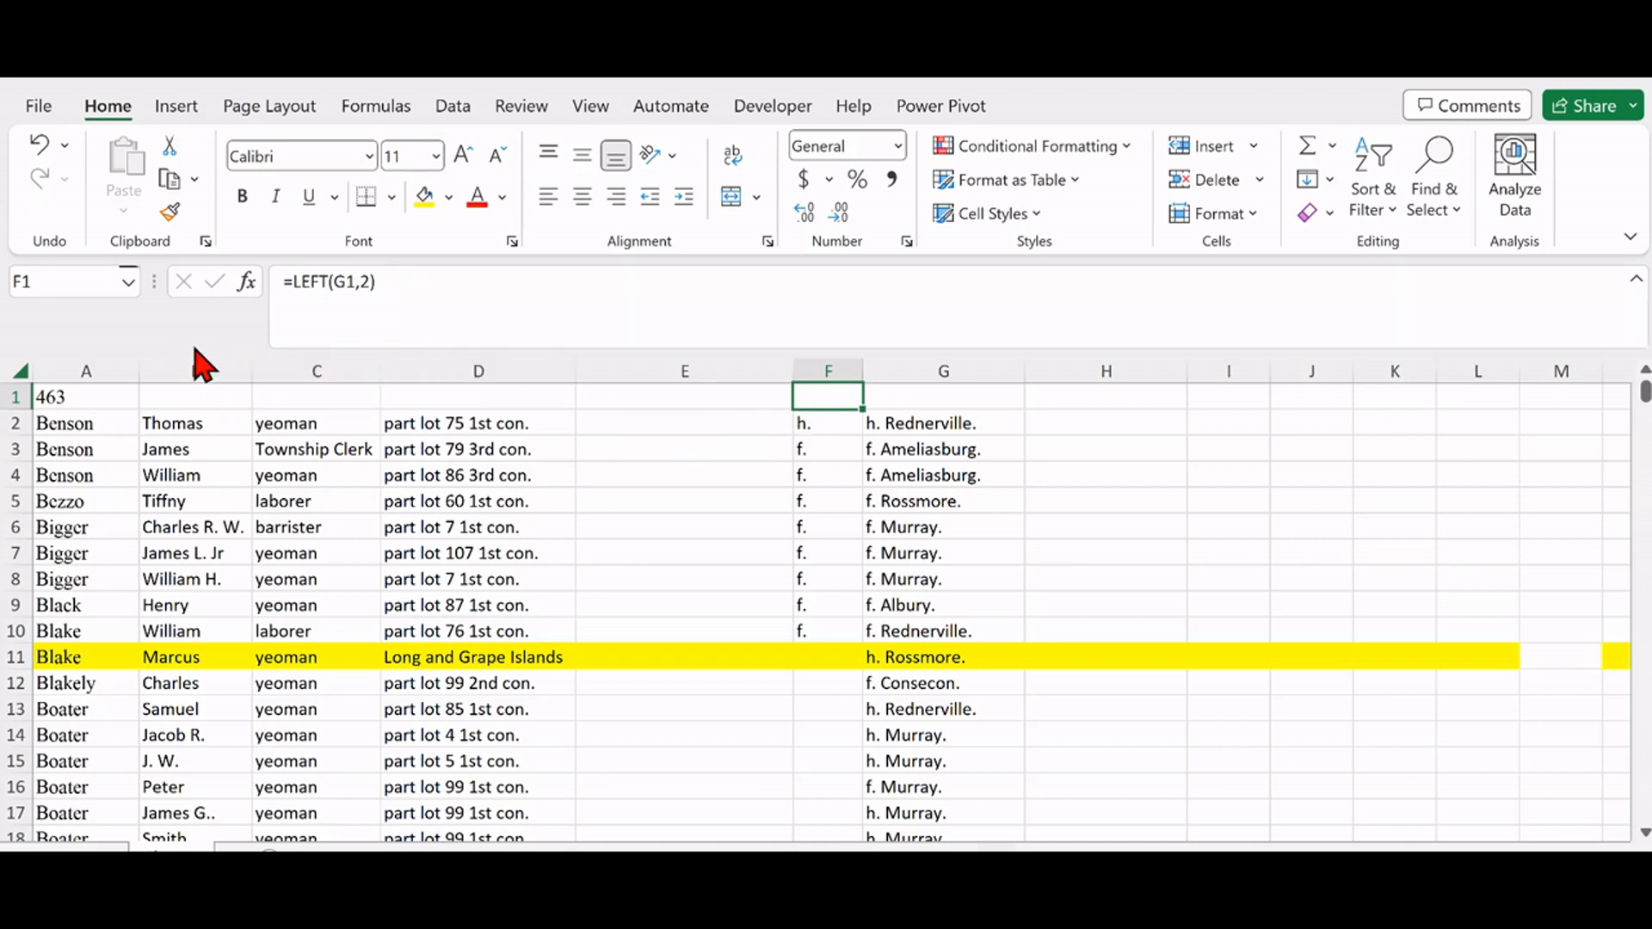
click(75, 279)
text(f59)
key(shift+Return)
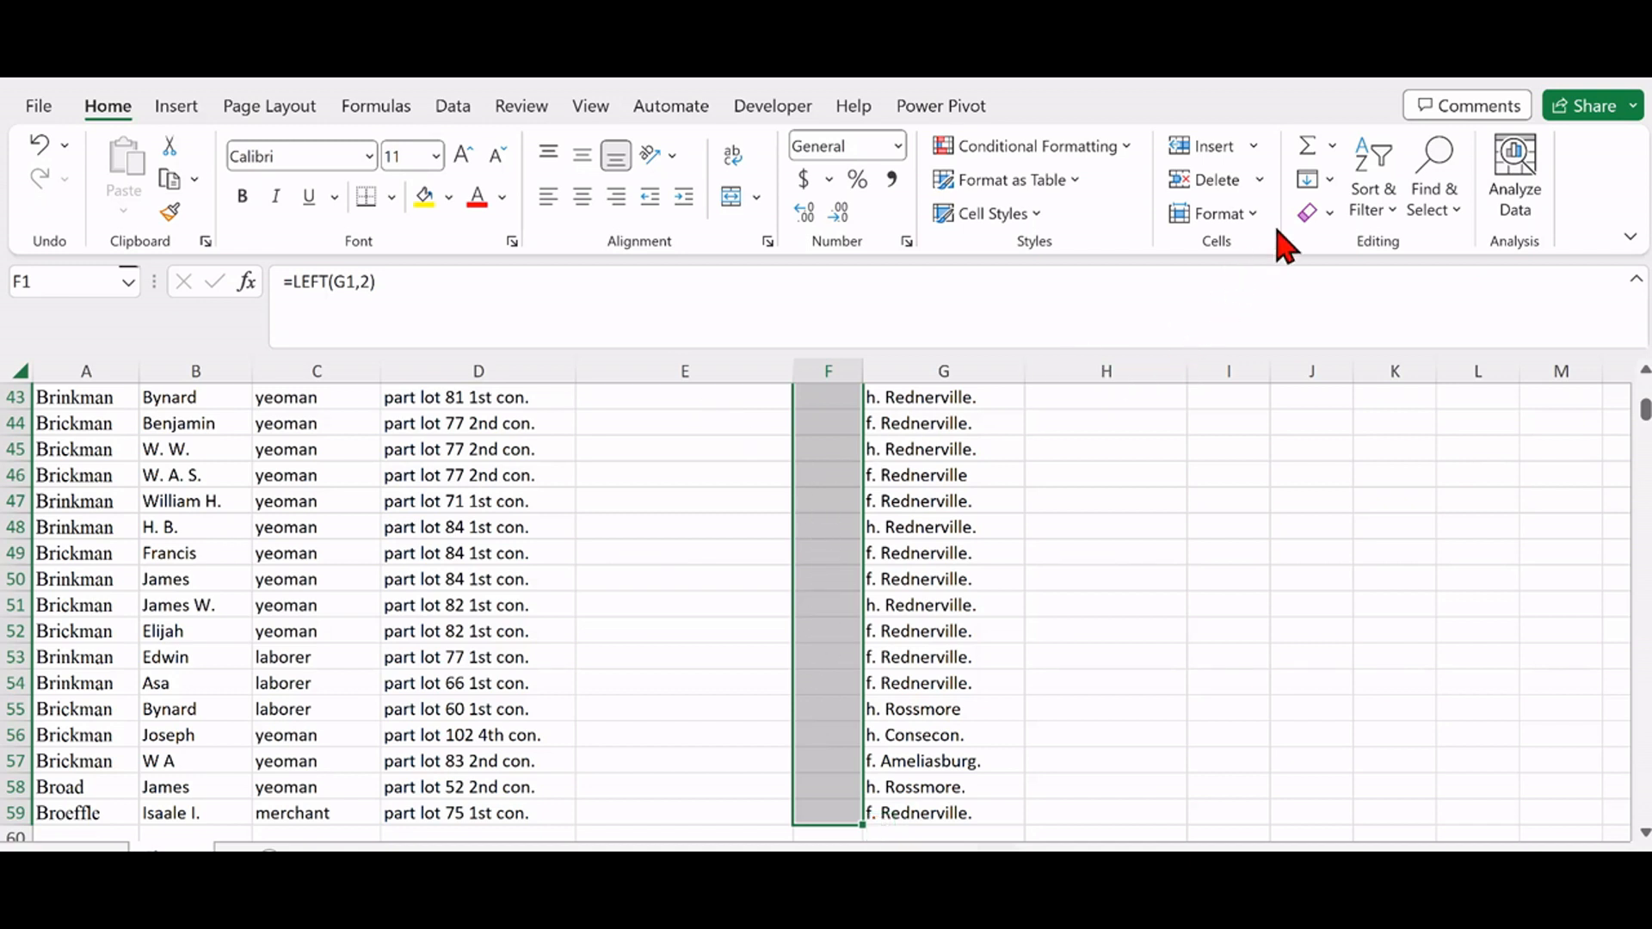
click(1314, 181)
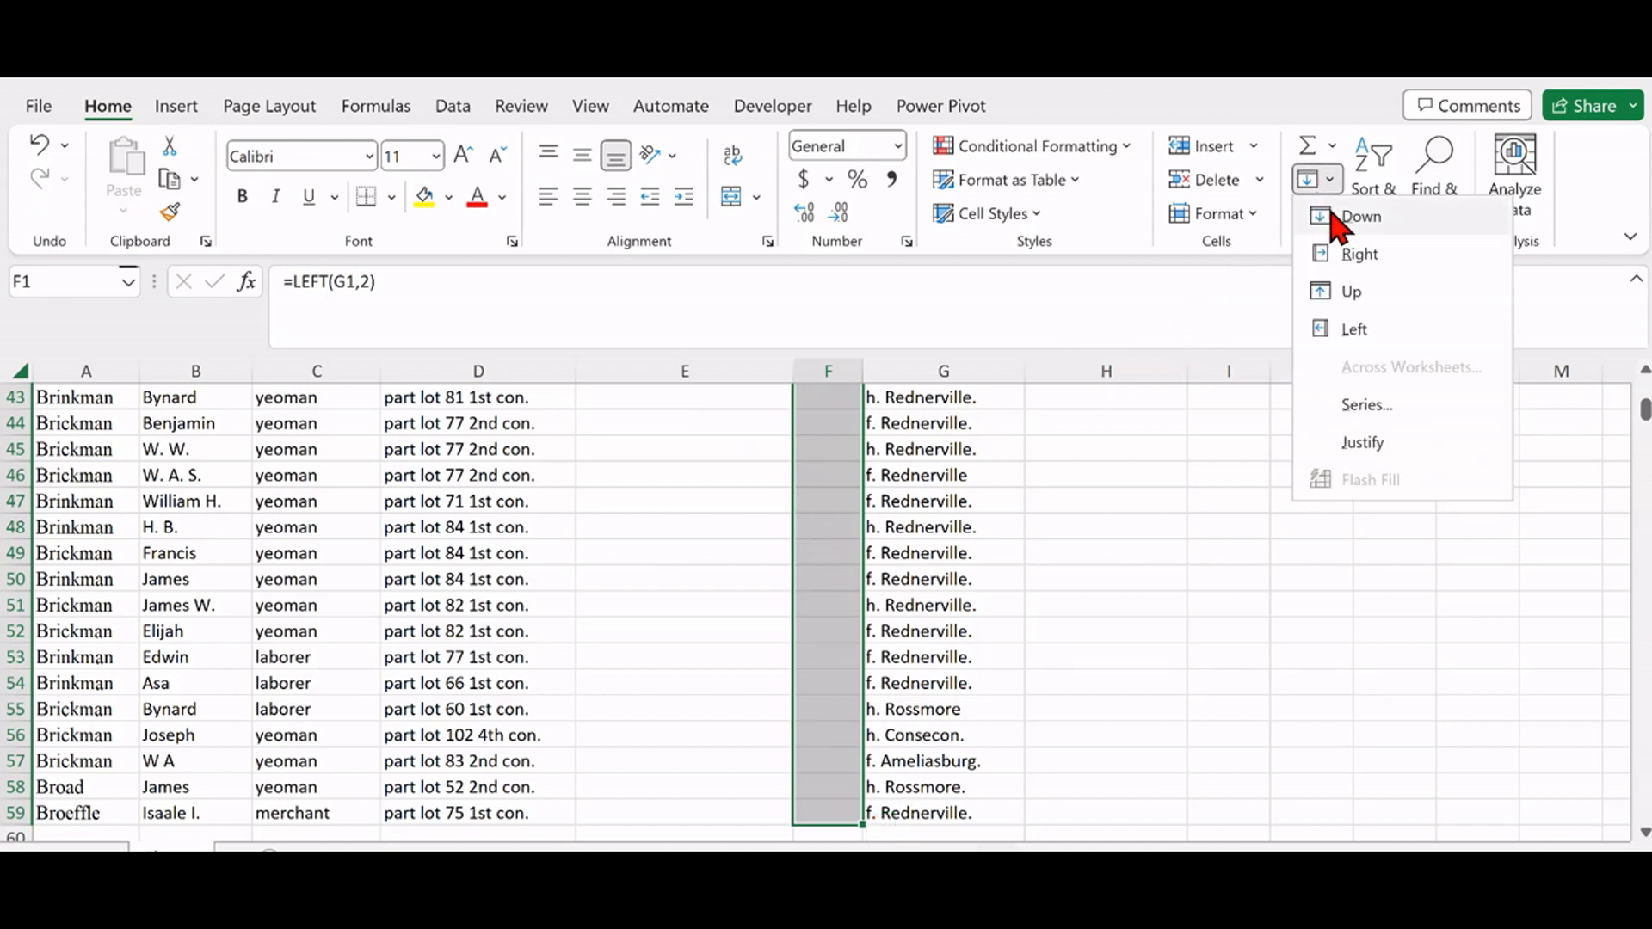
click(1337, 222)
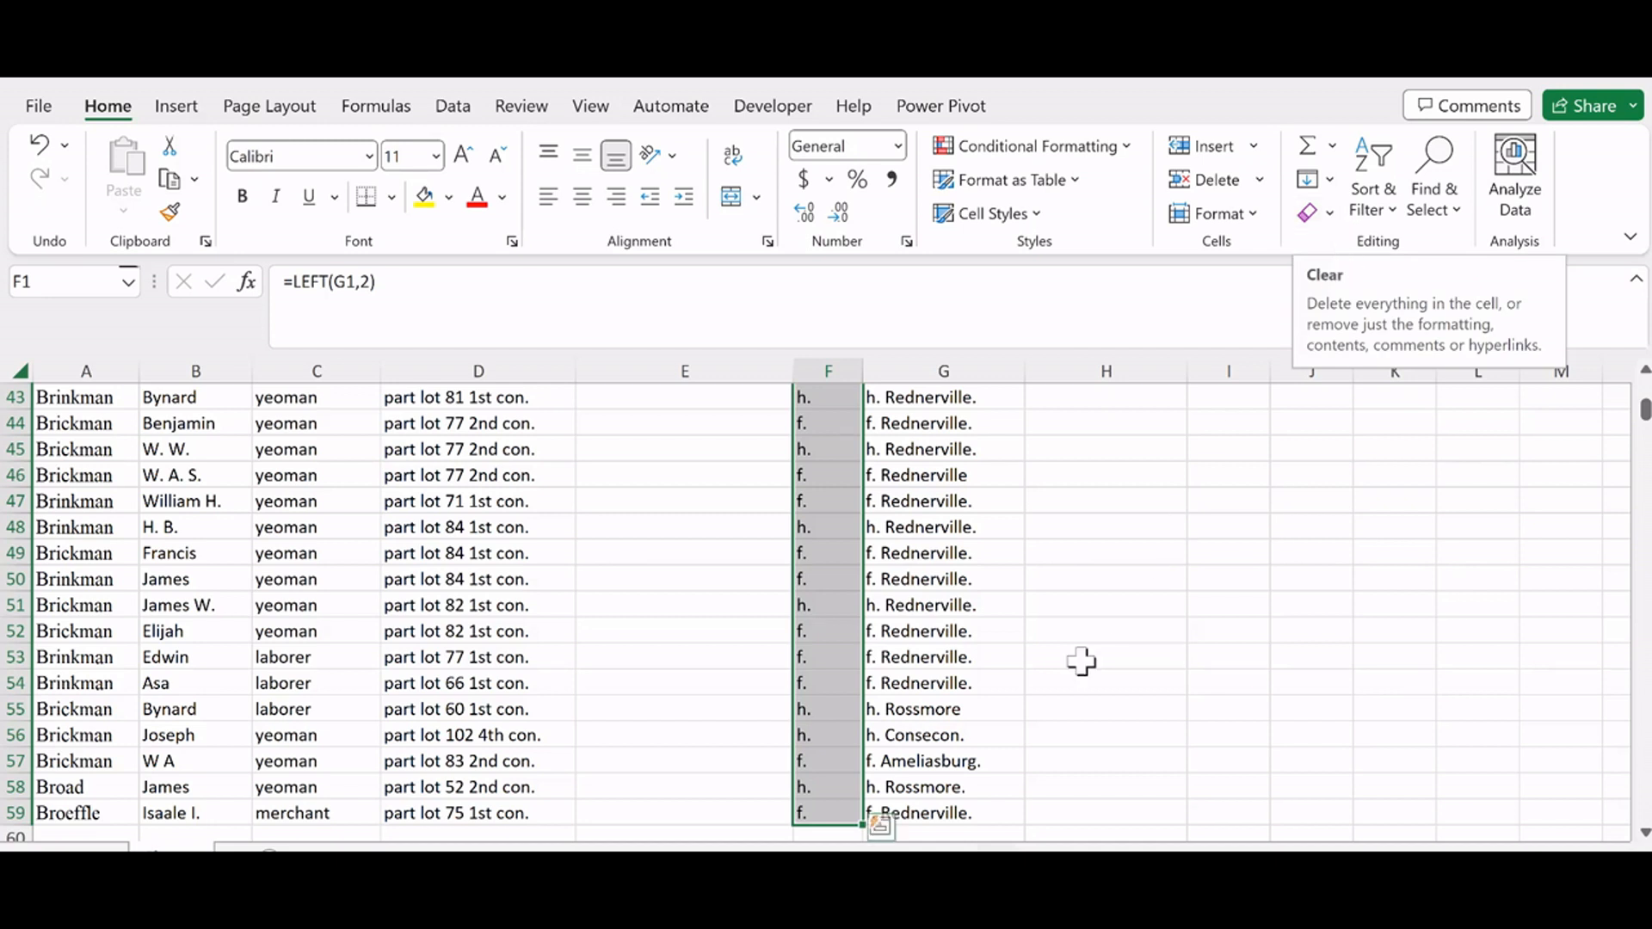
Step: Copy column F and paste it as values only into column E, starting at E1
scroll(658, 643, up, 14)
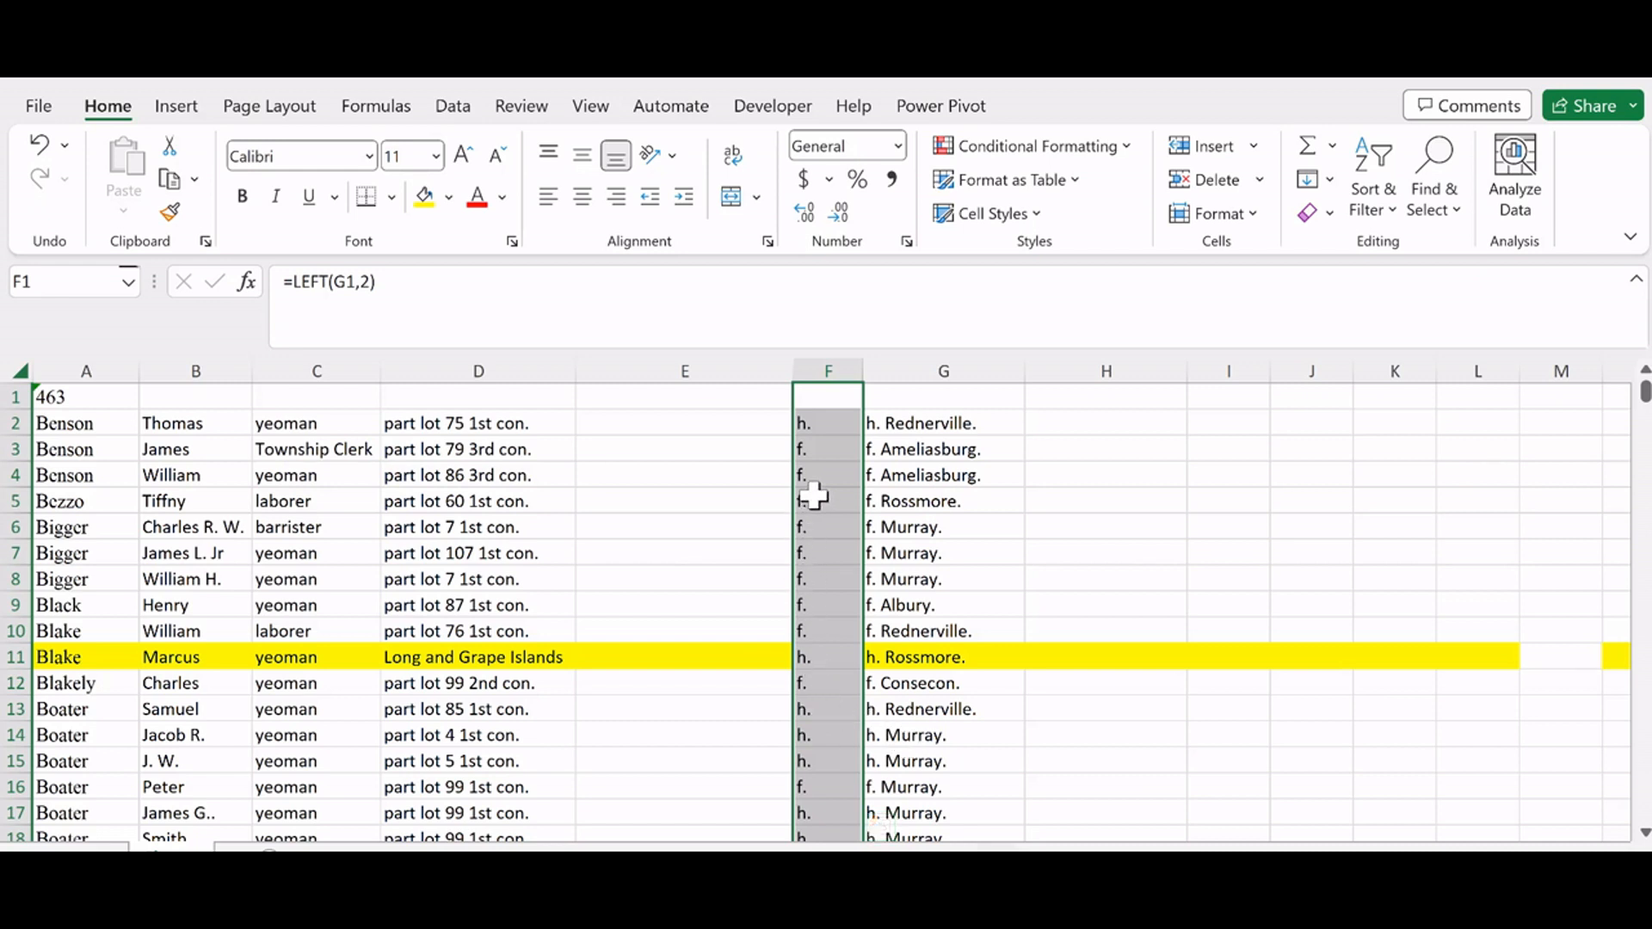
click(826, 422)
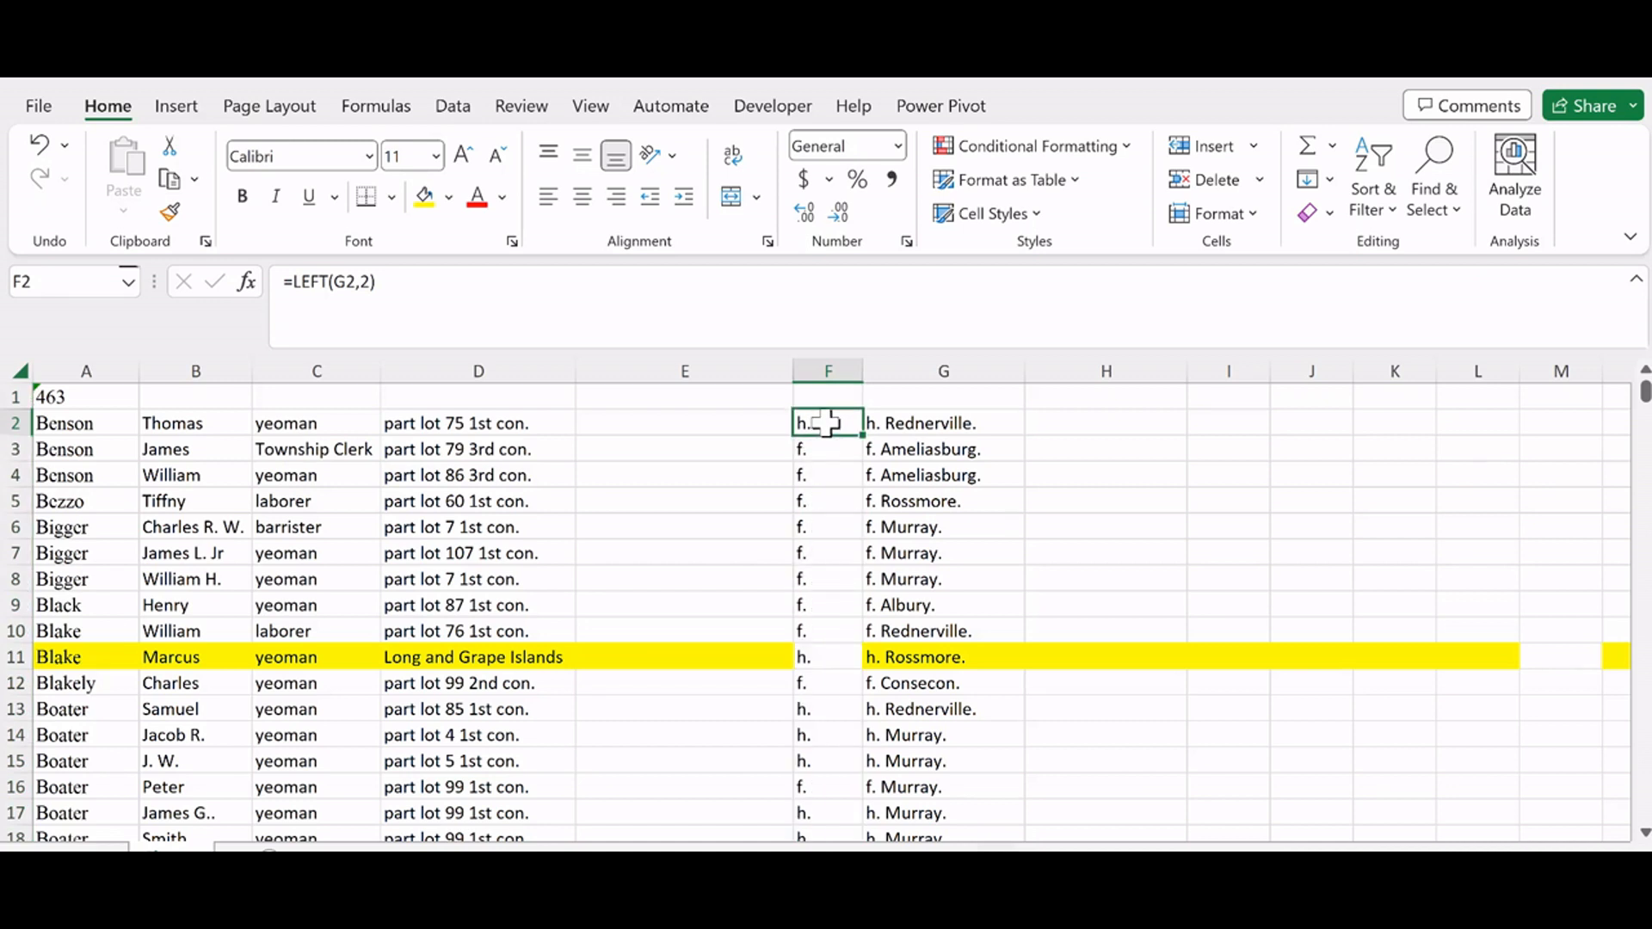
click(833, 397)
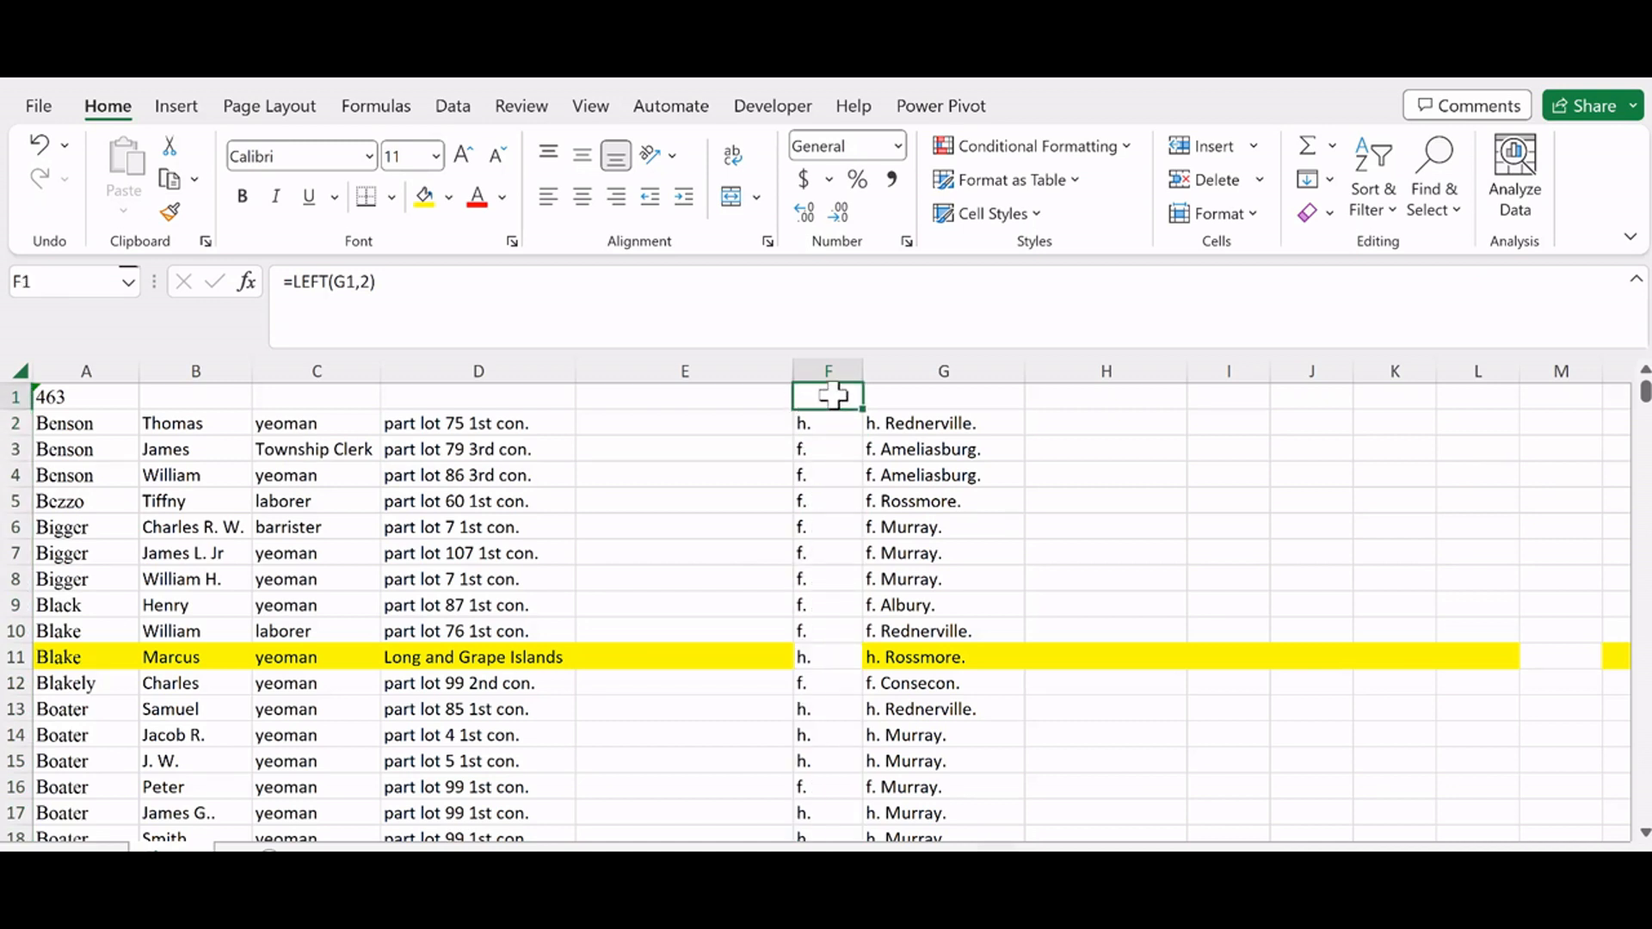
click(830, 372)
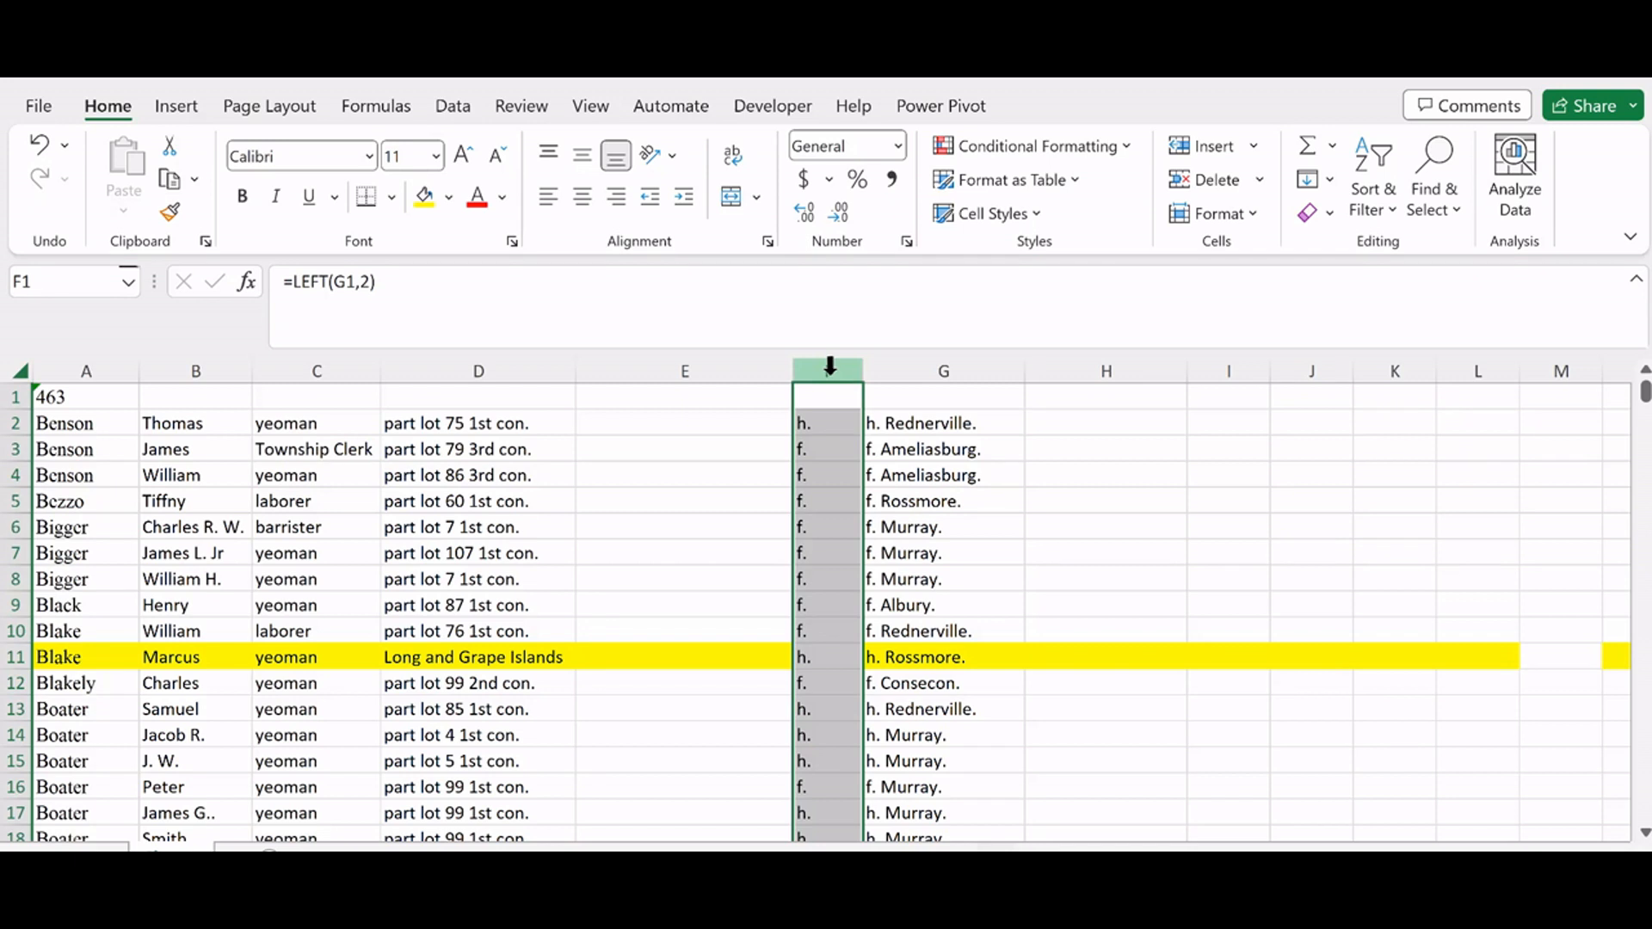
key(ctrl+c)
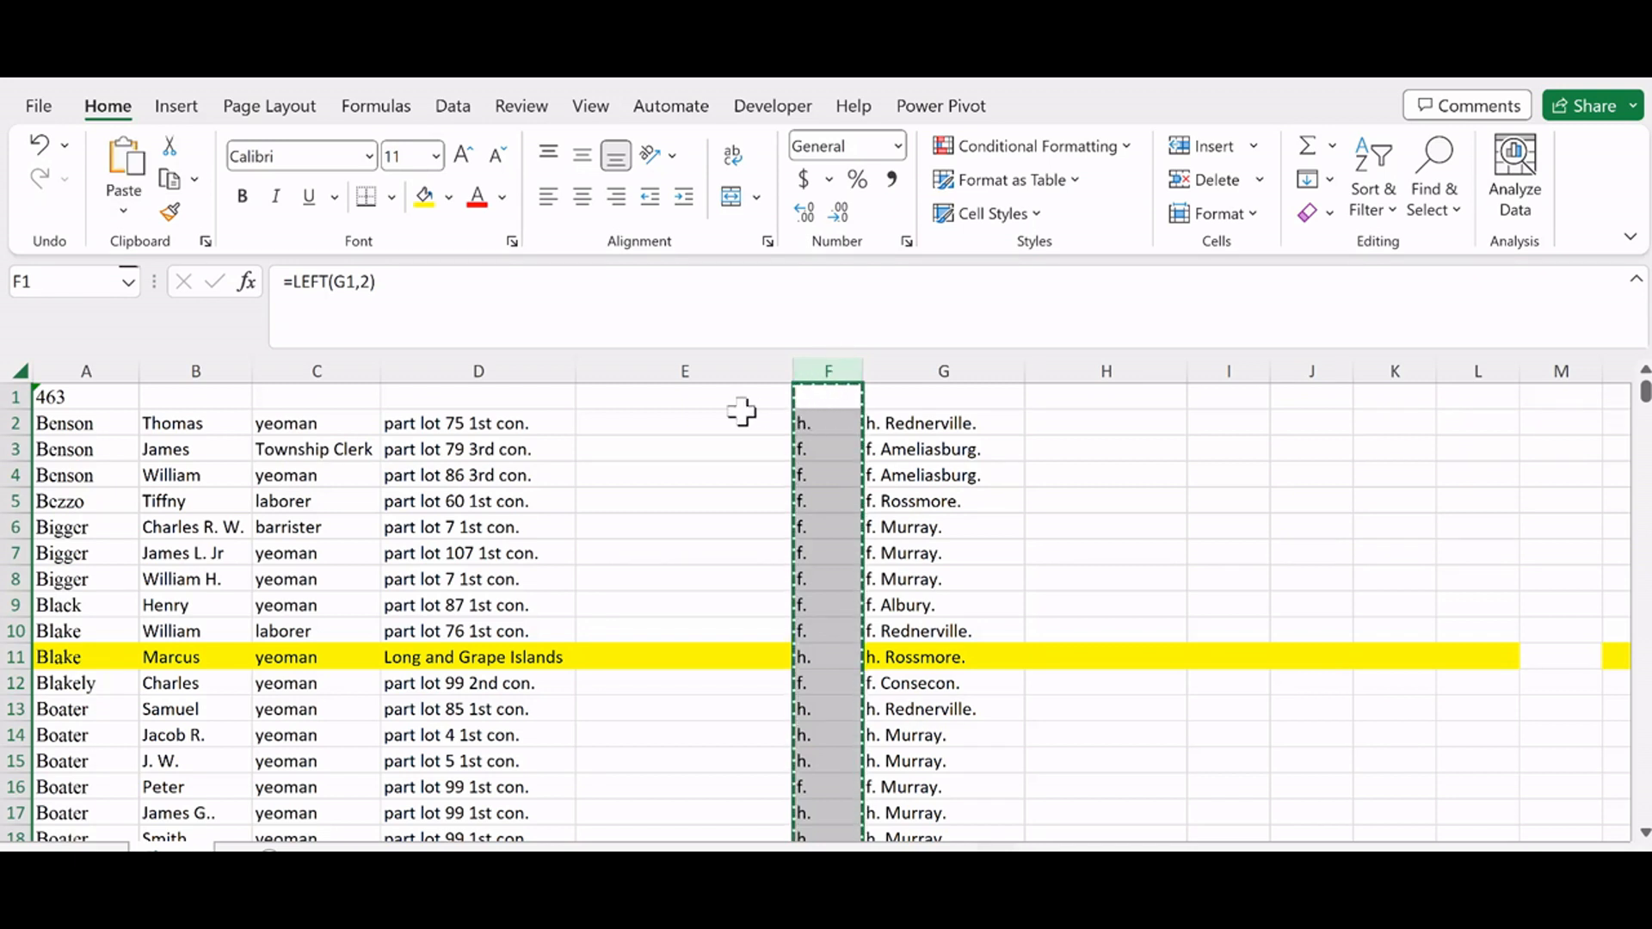
click(684, 397)
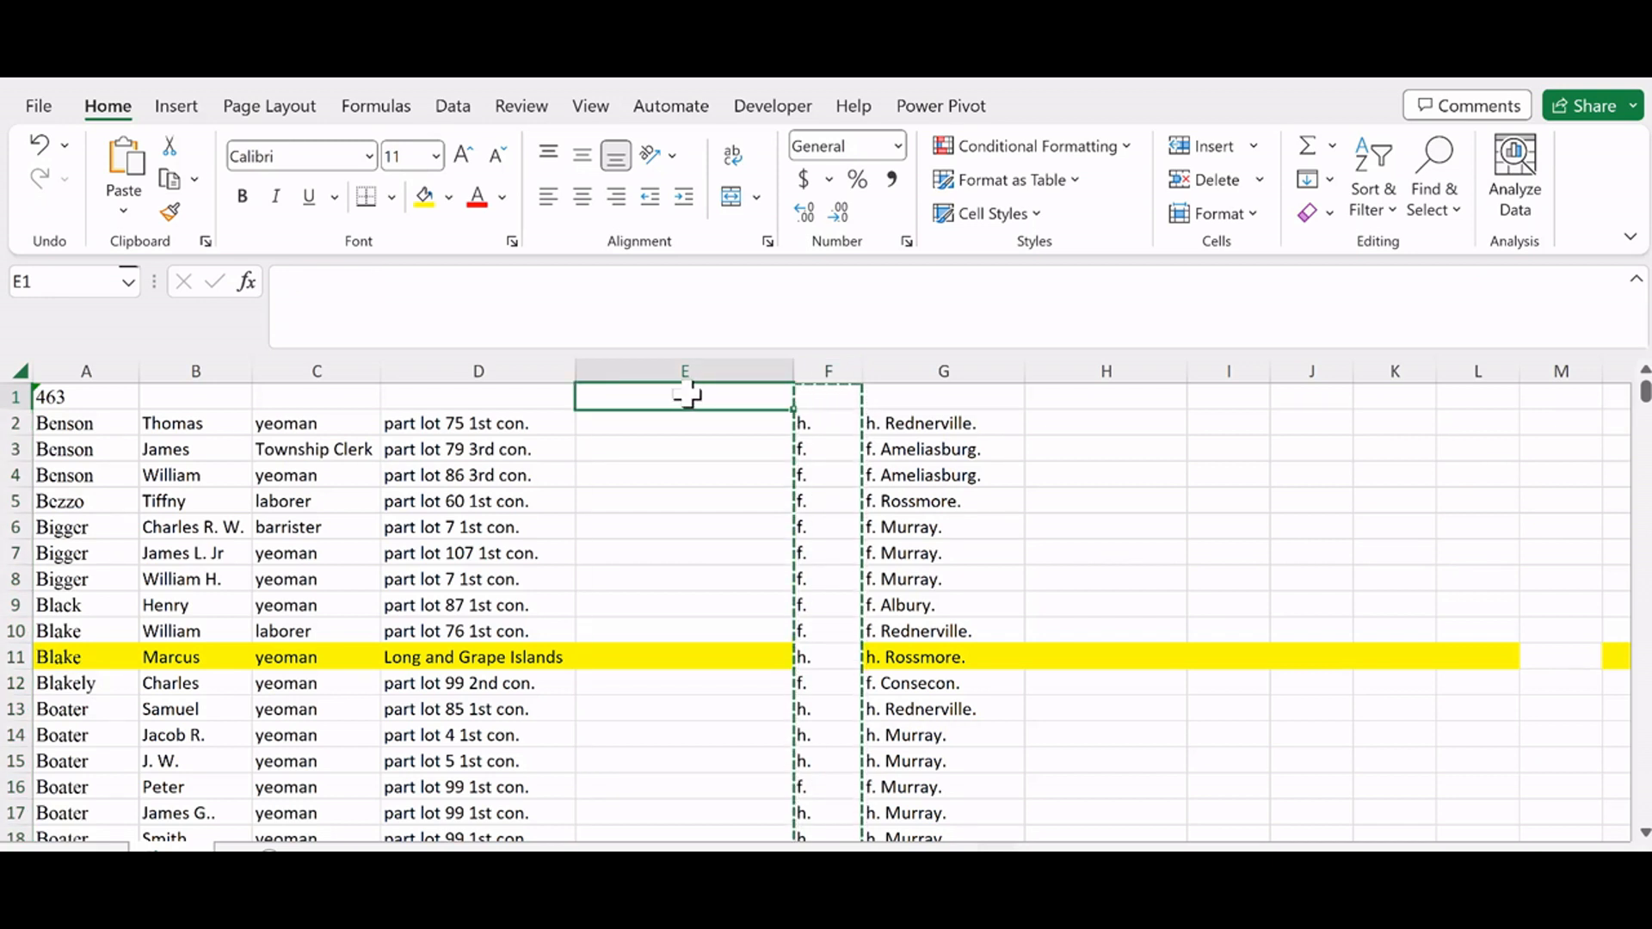
right_click(687, 395)
click(749, 333)
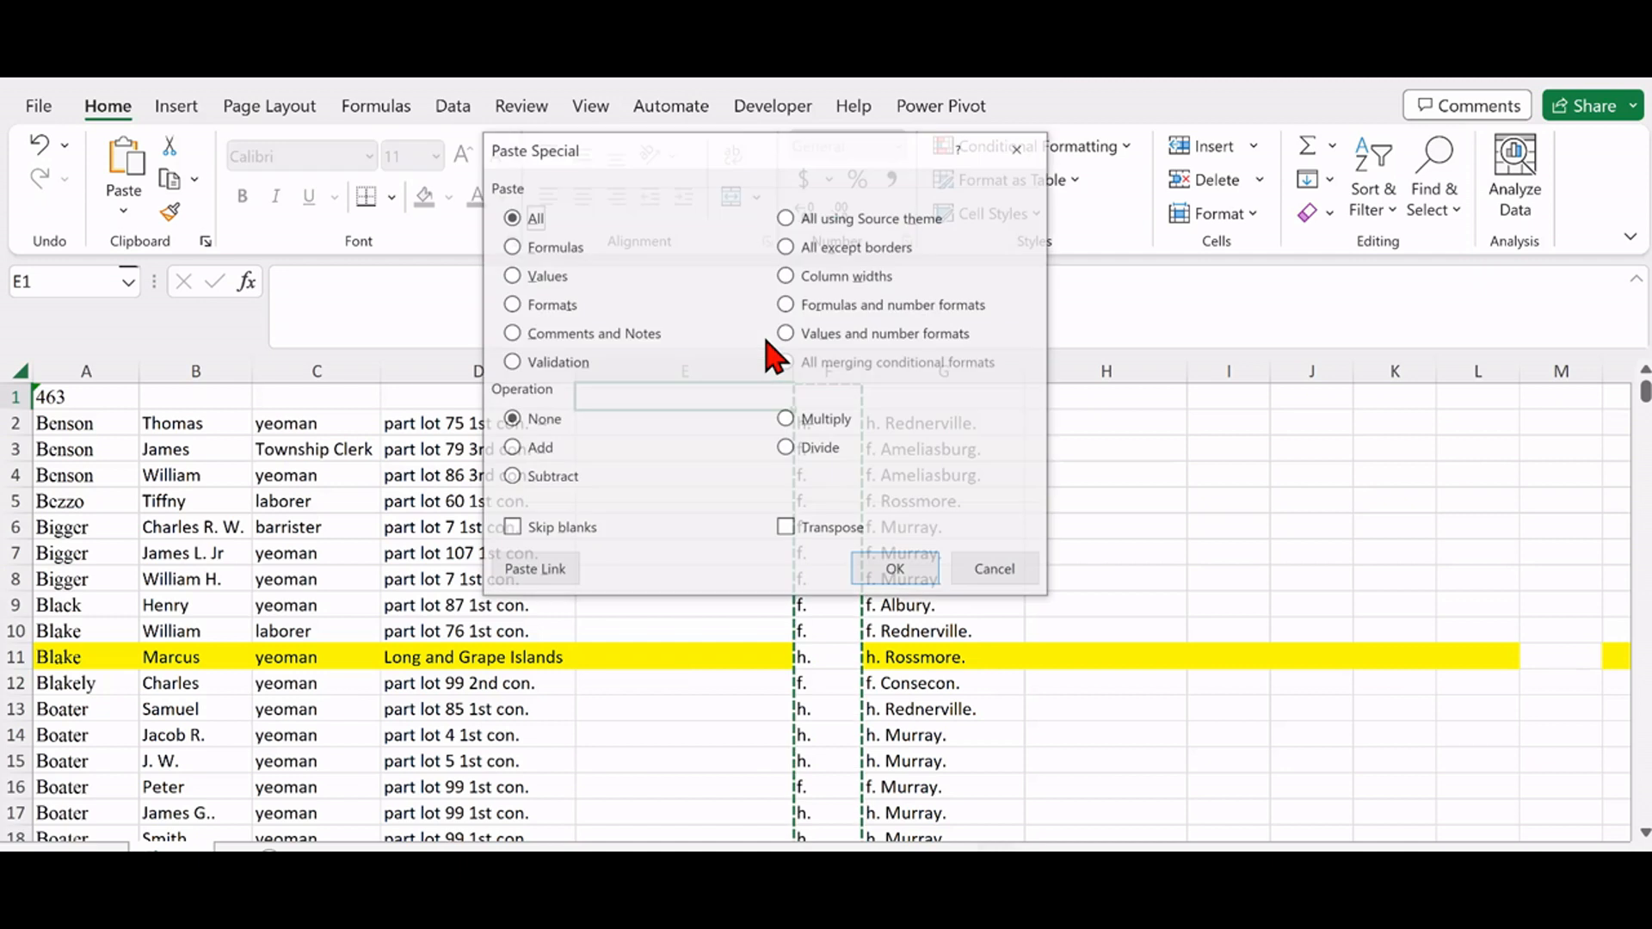
click(538, 275)
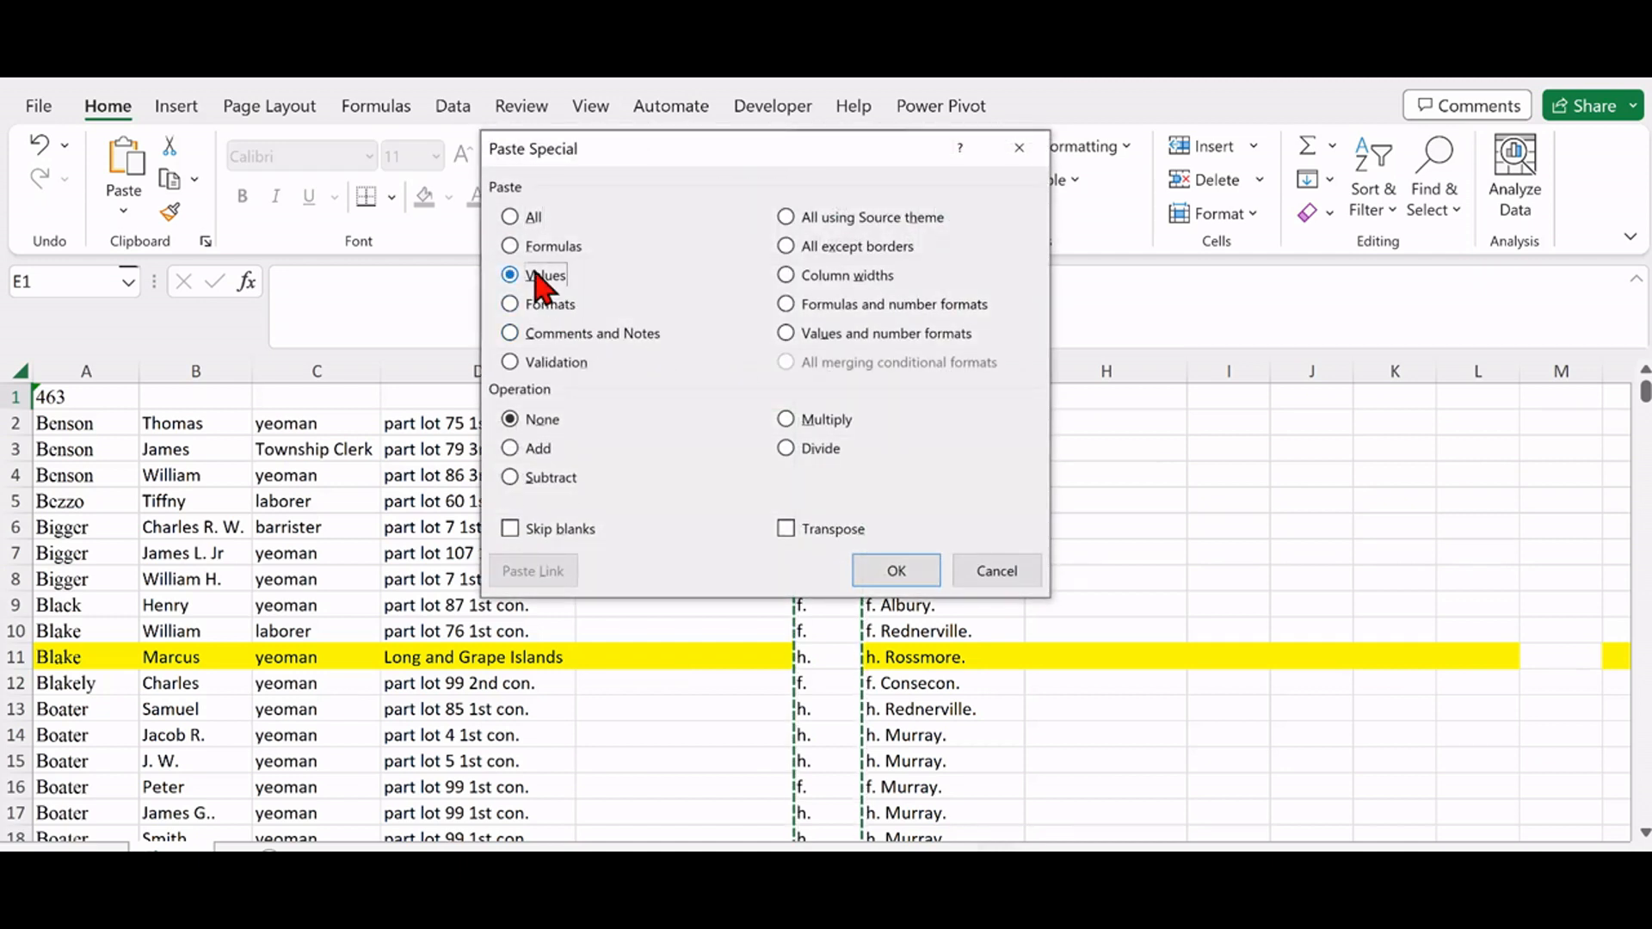
click(903, 569)
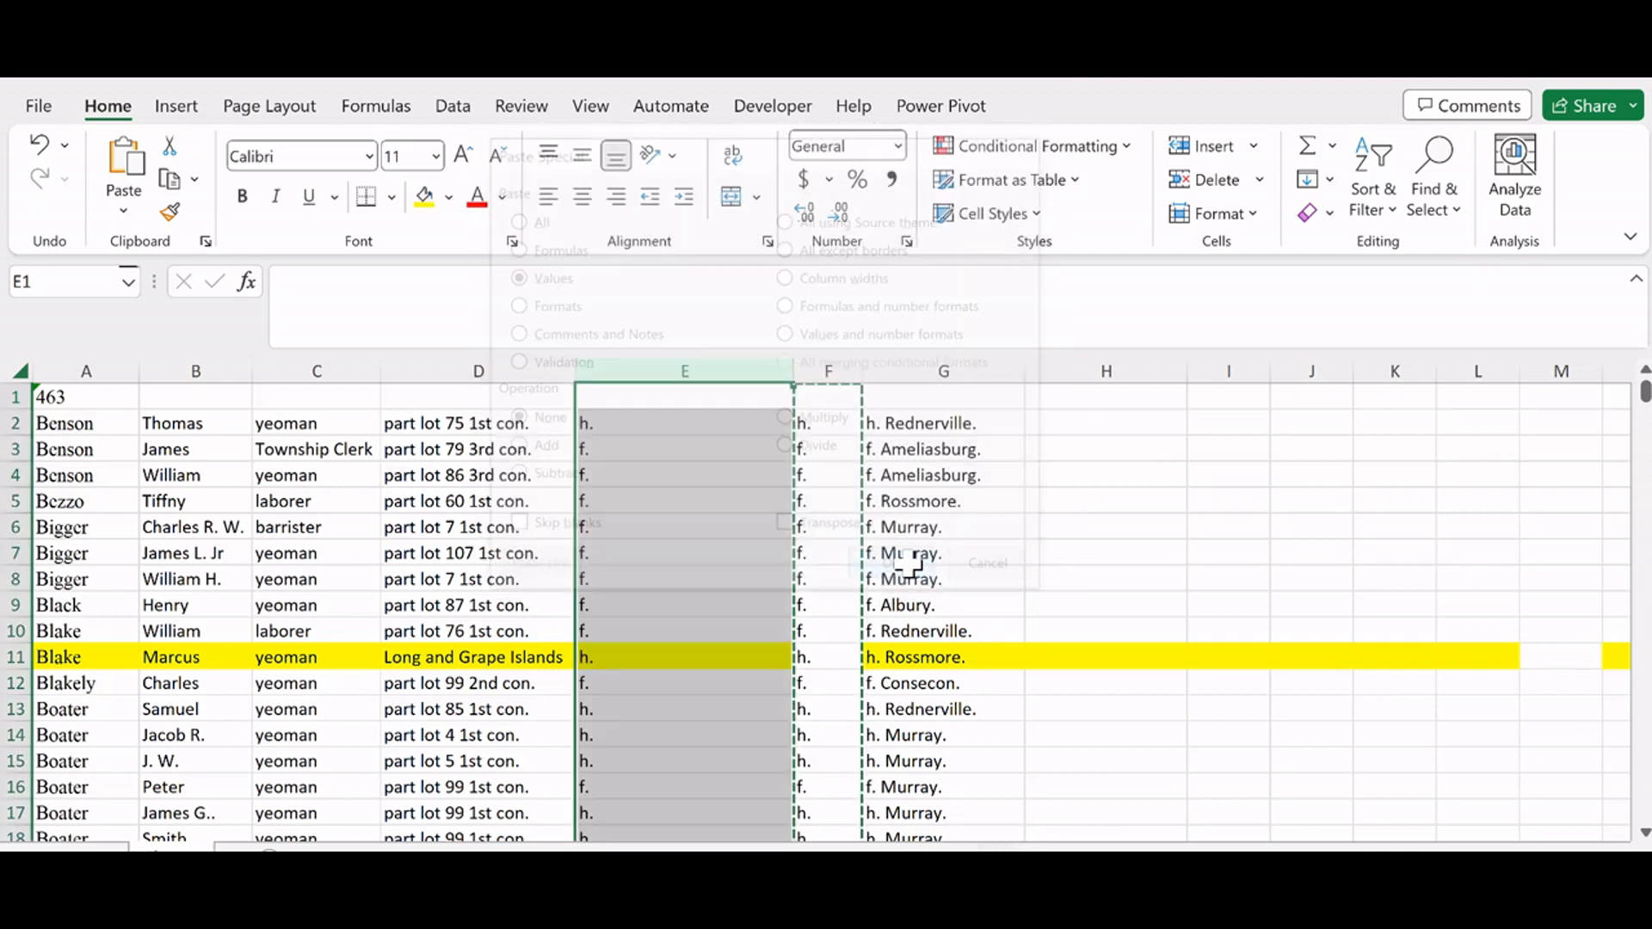
Step: Narrow column E and compare the contents of cells F2 and E2
click(1044, 537)
drag(794, 376, 659, 392)
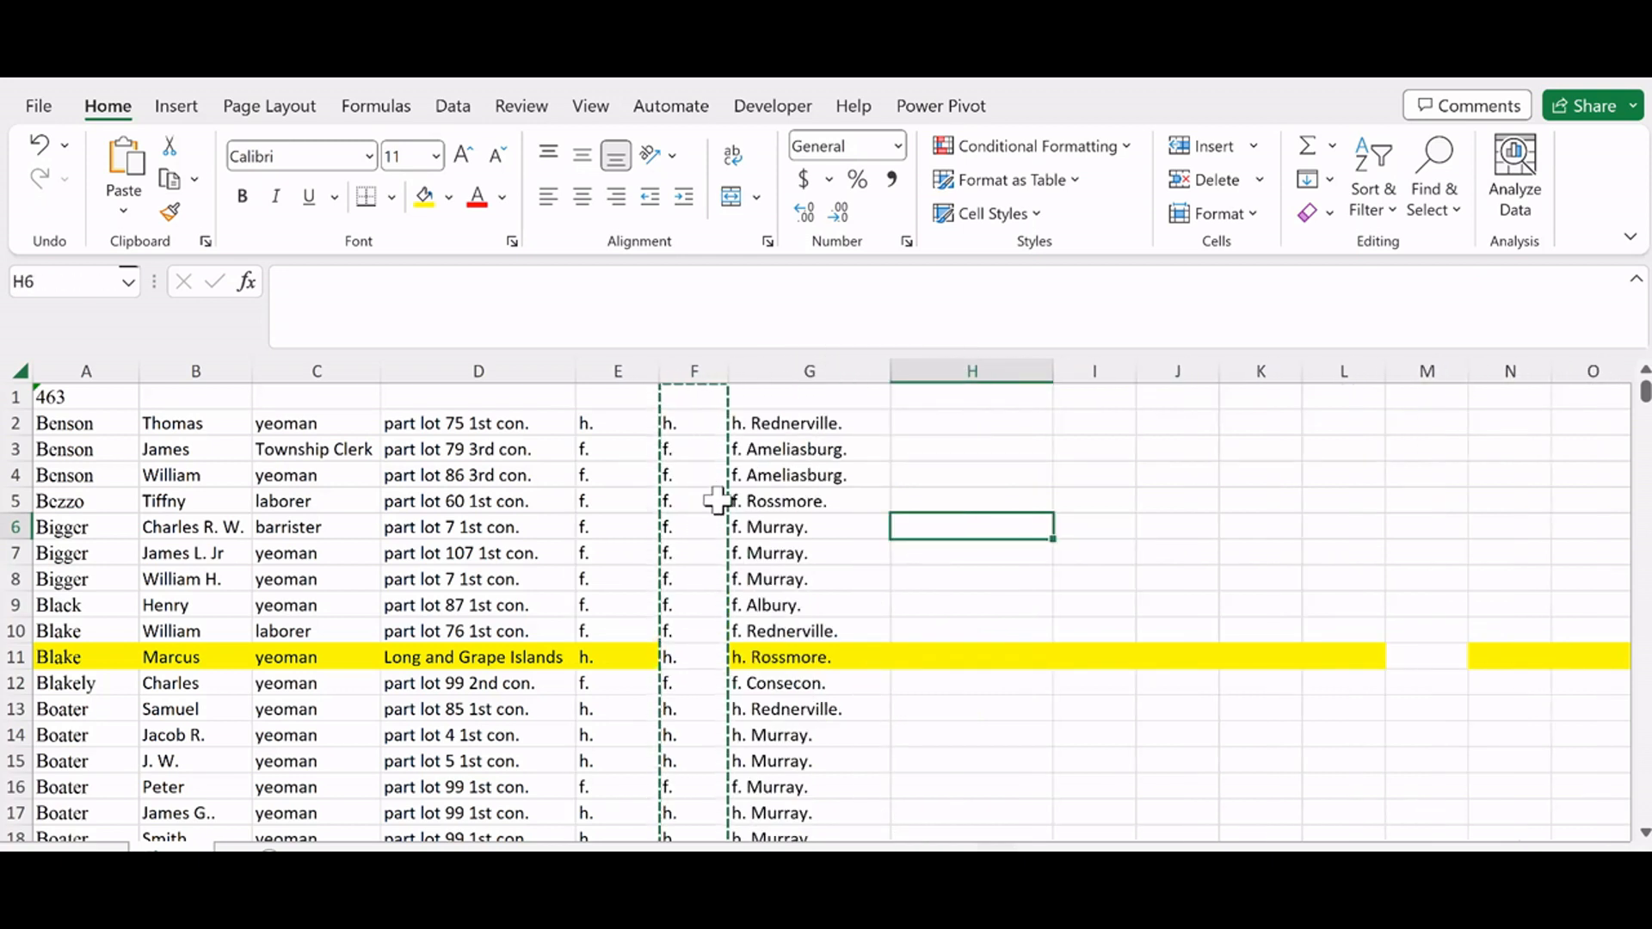
click(700, 425)
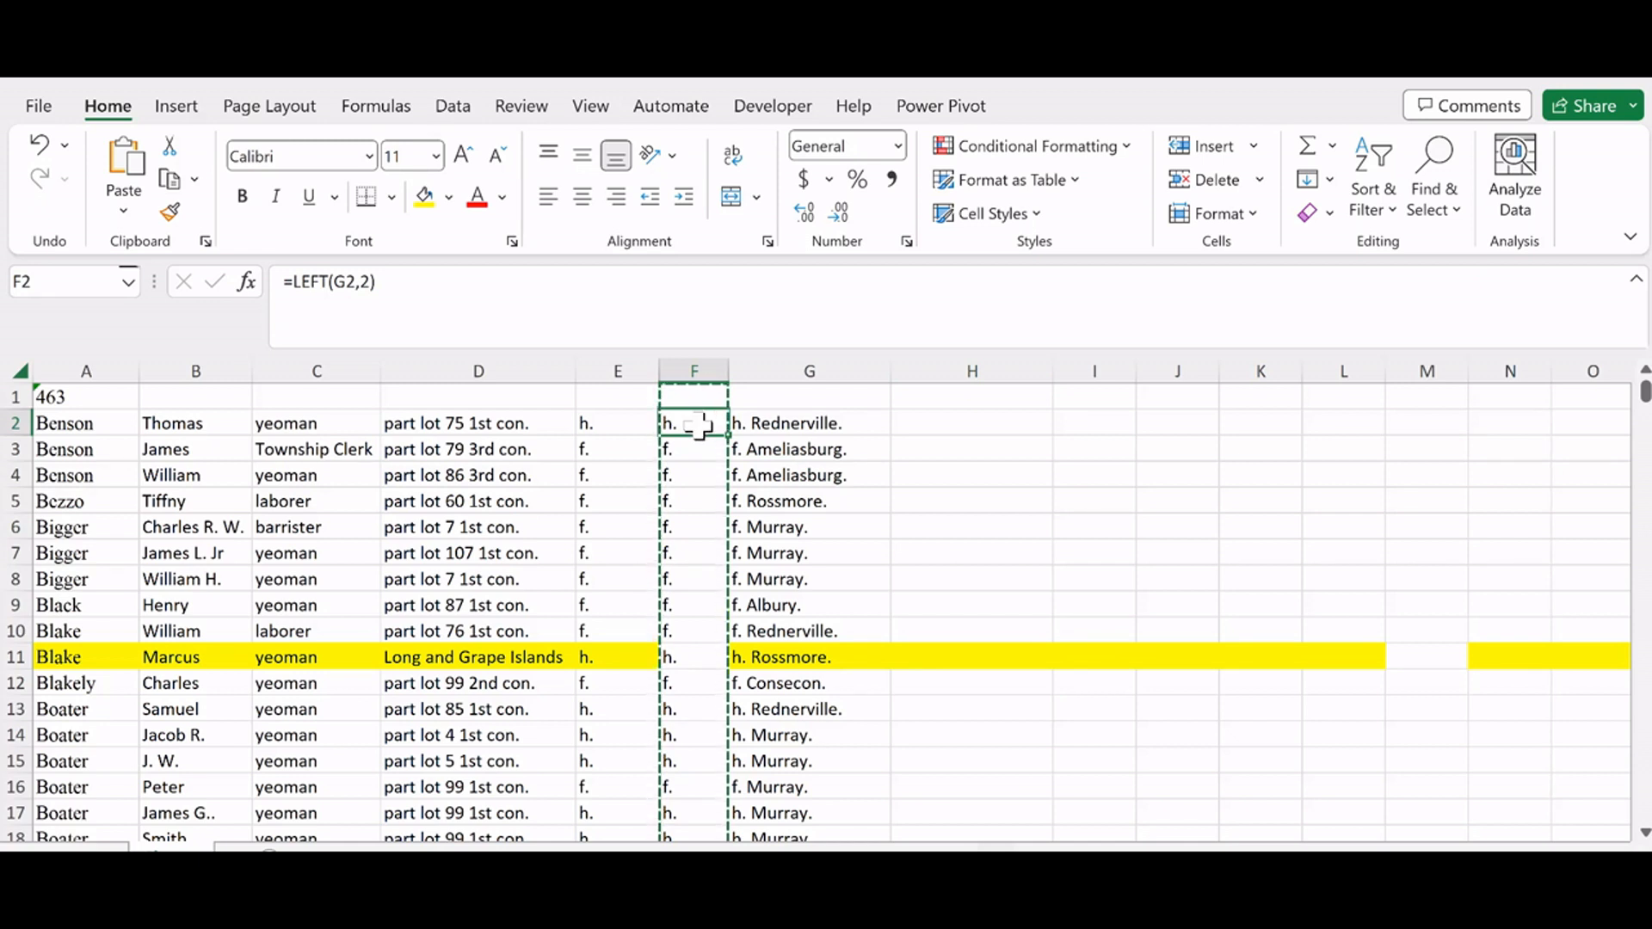
click(603, 425)
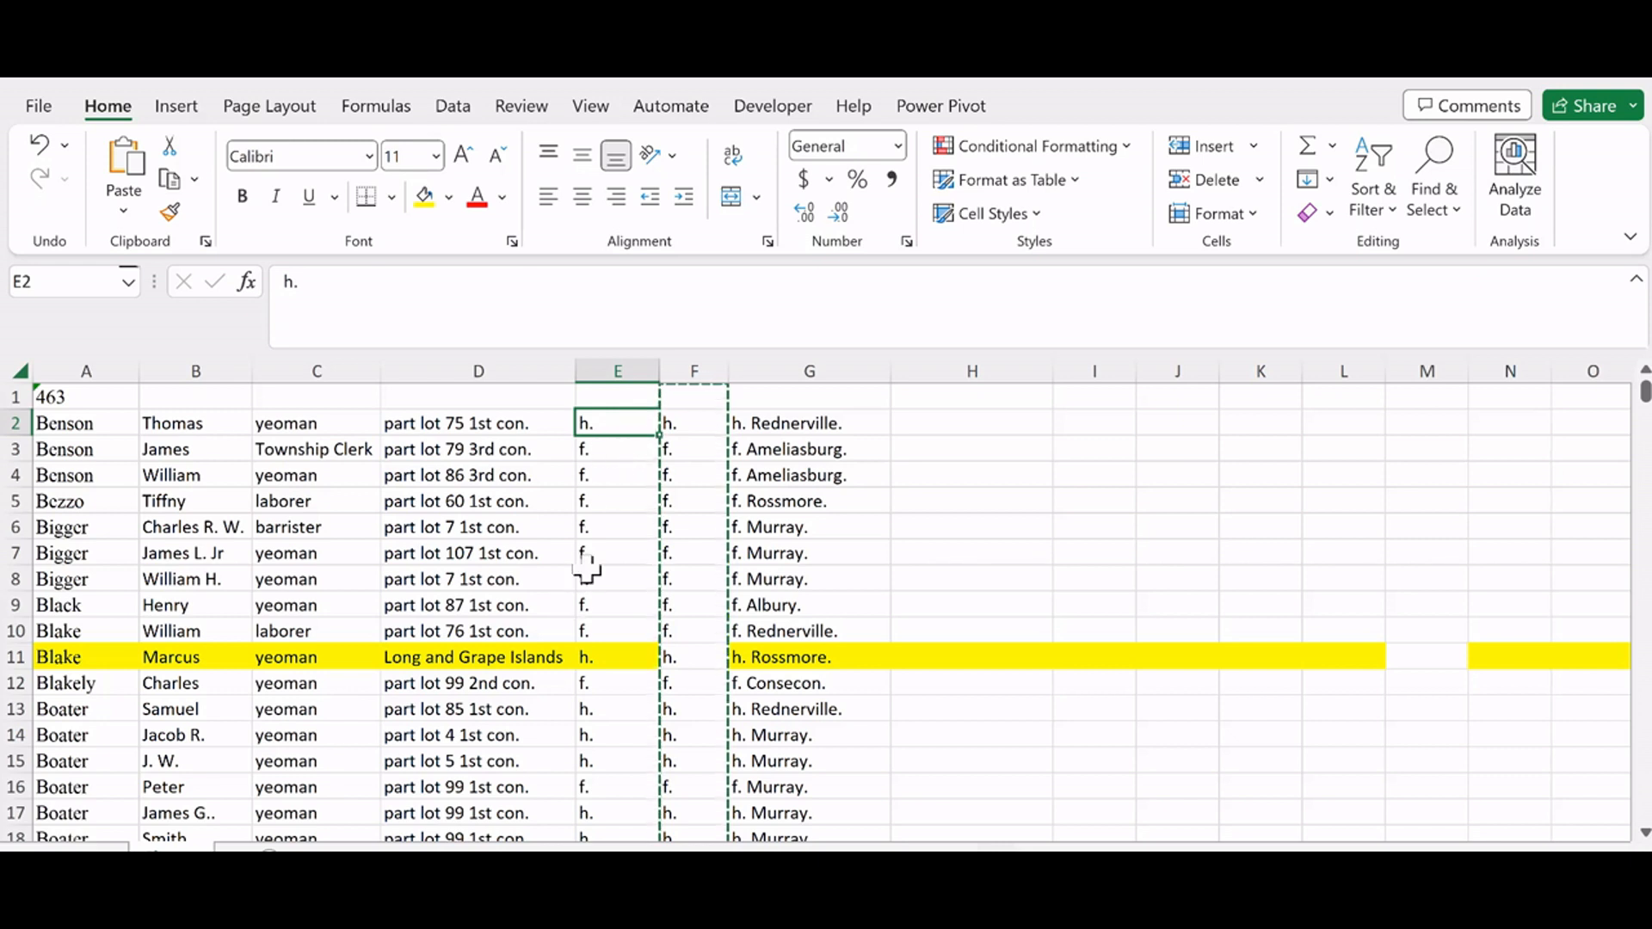
Step: Delete the formula column F and widen column E to make room for longer text
click(693, 370)
right_click(705, 475)
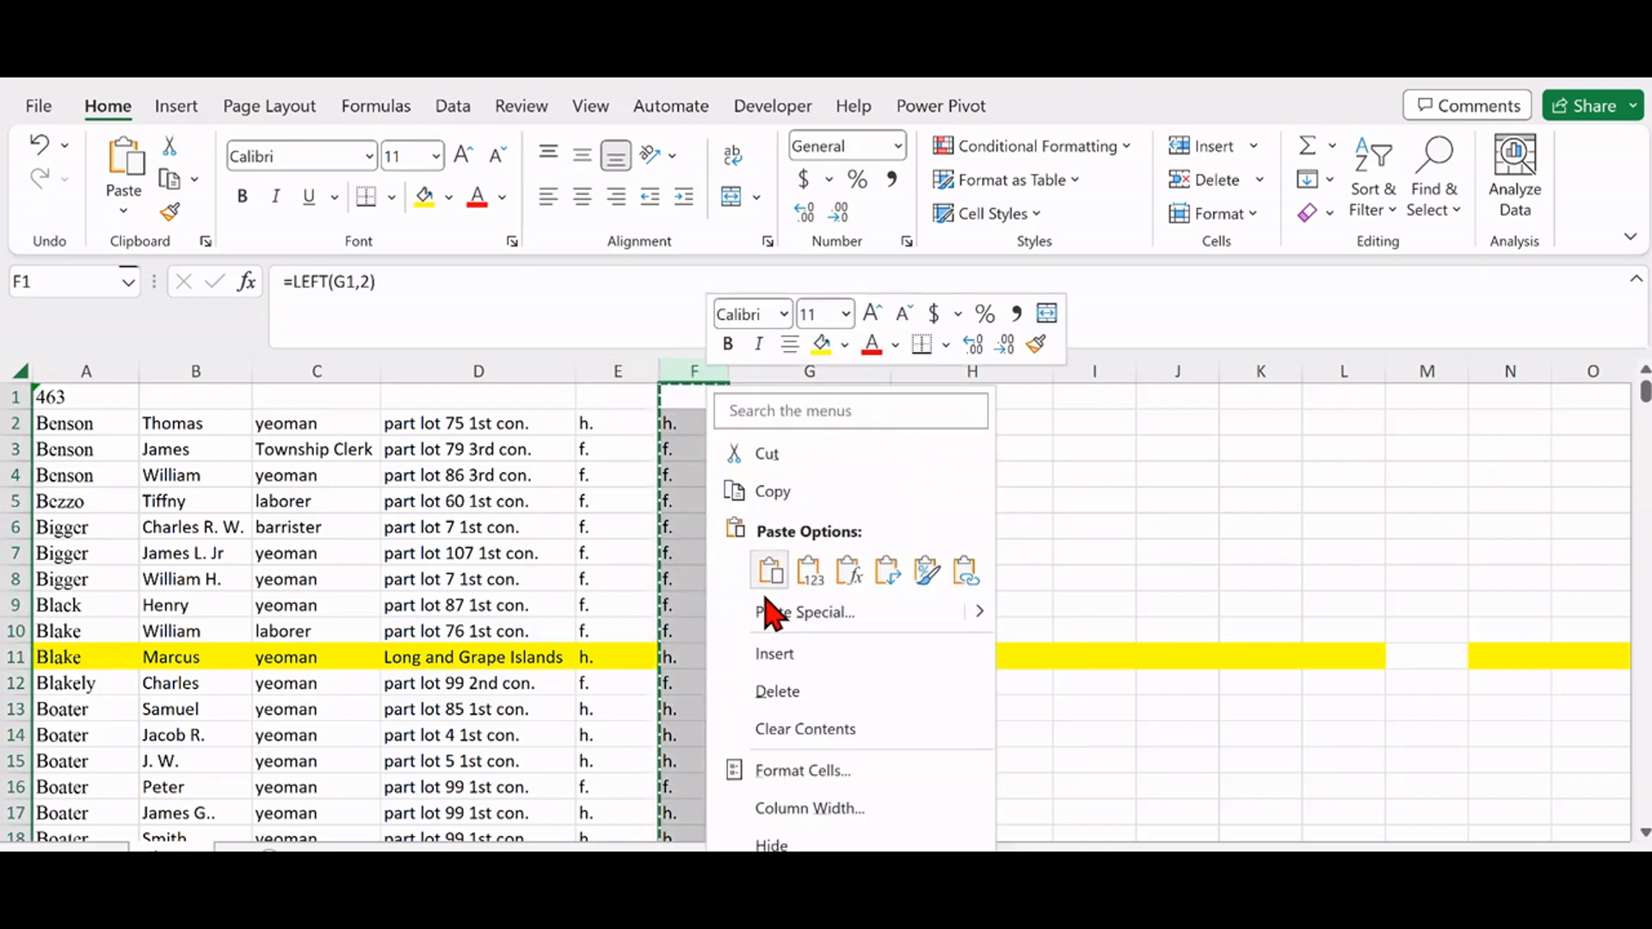
click(777, 692)
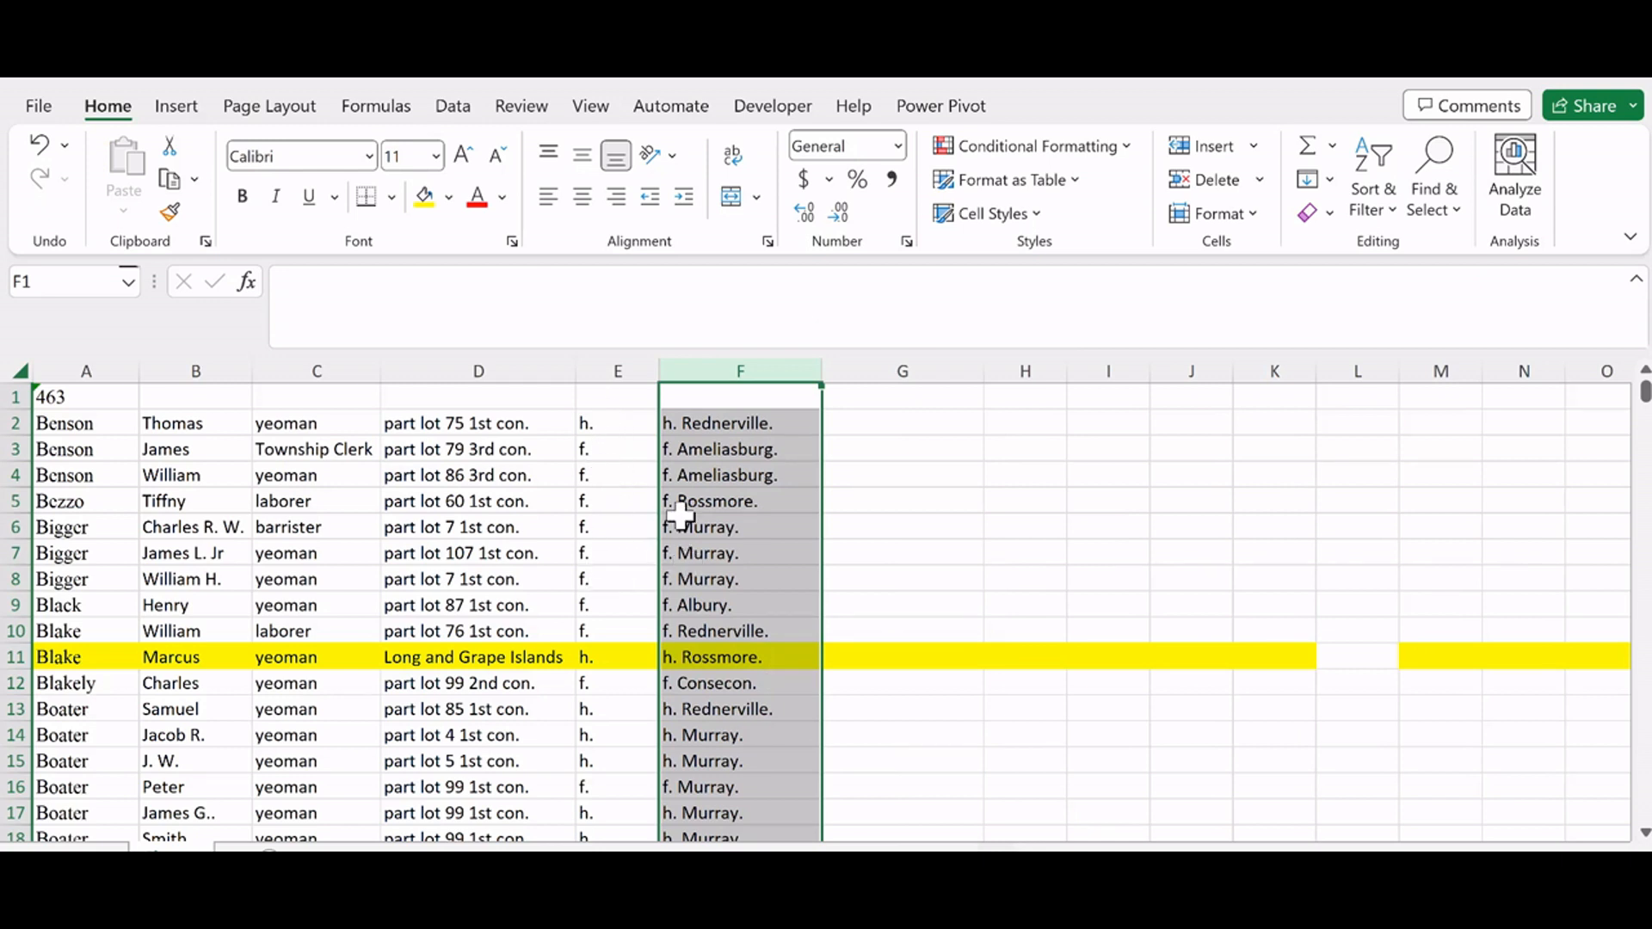
drag(659, 370, 916, 398)
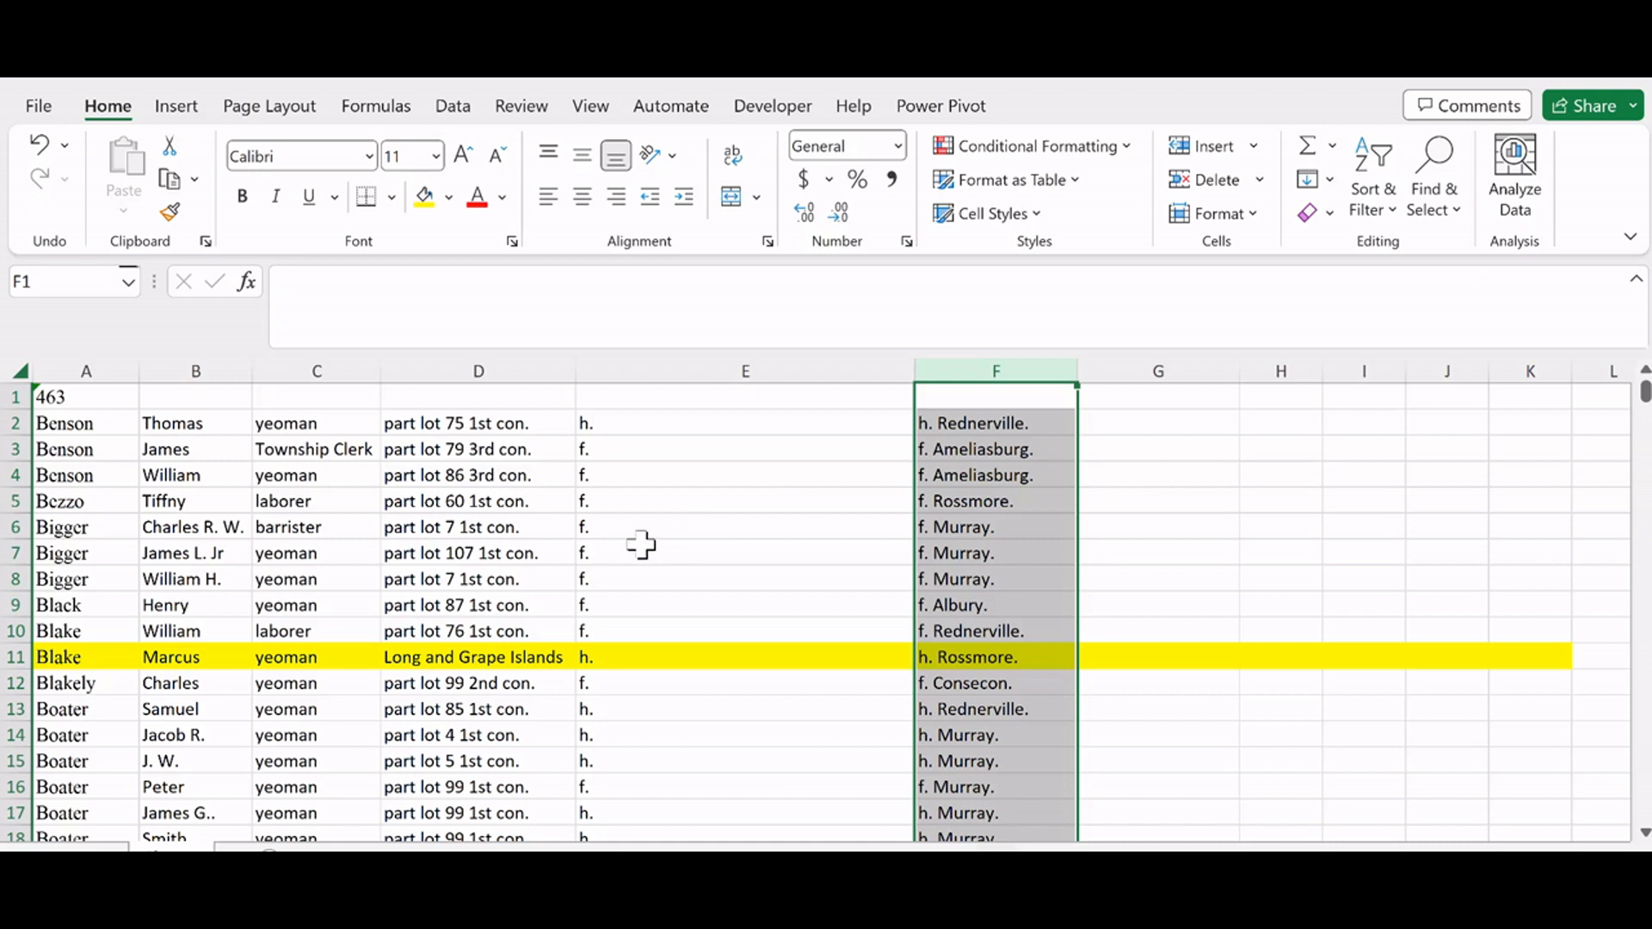
Step: Replace every "h." in column E with "householder on"
click(707, 373)
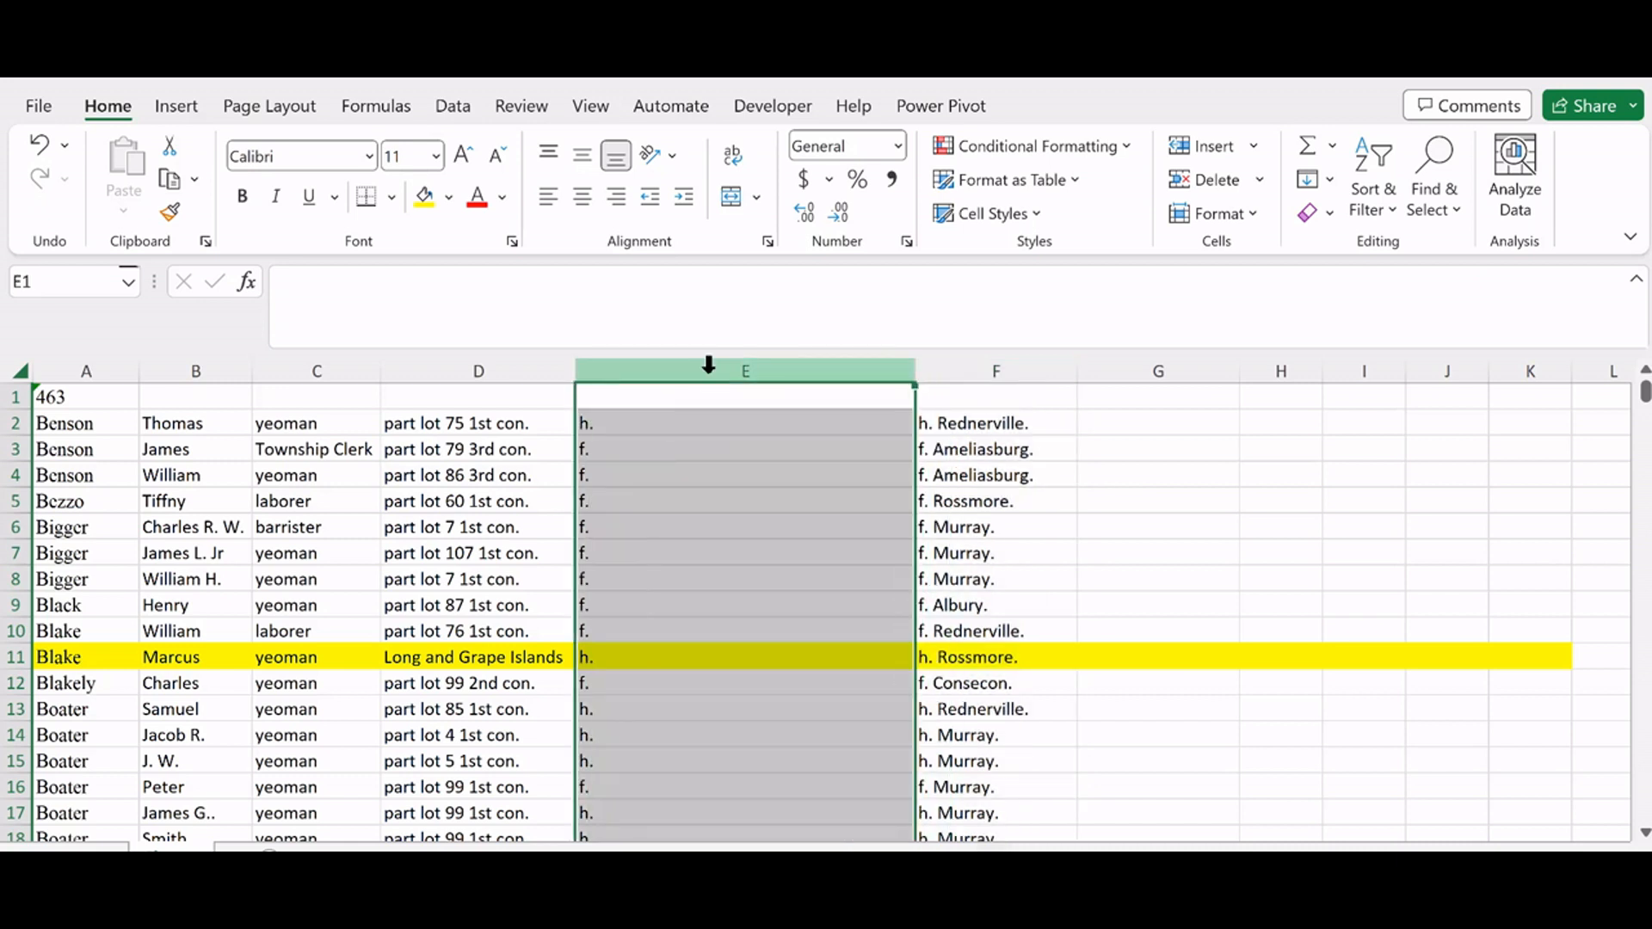
click(1428, 211)
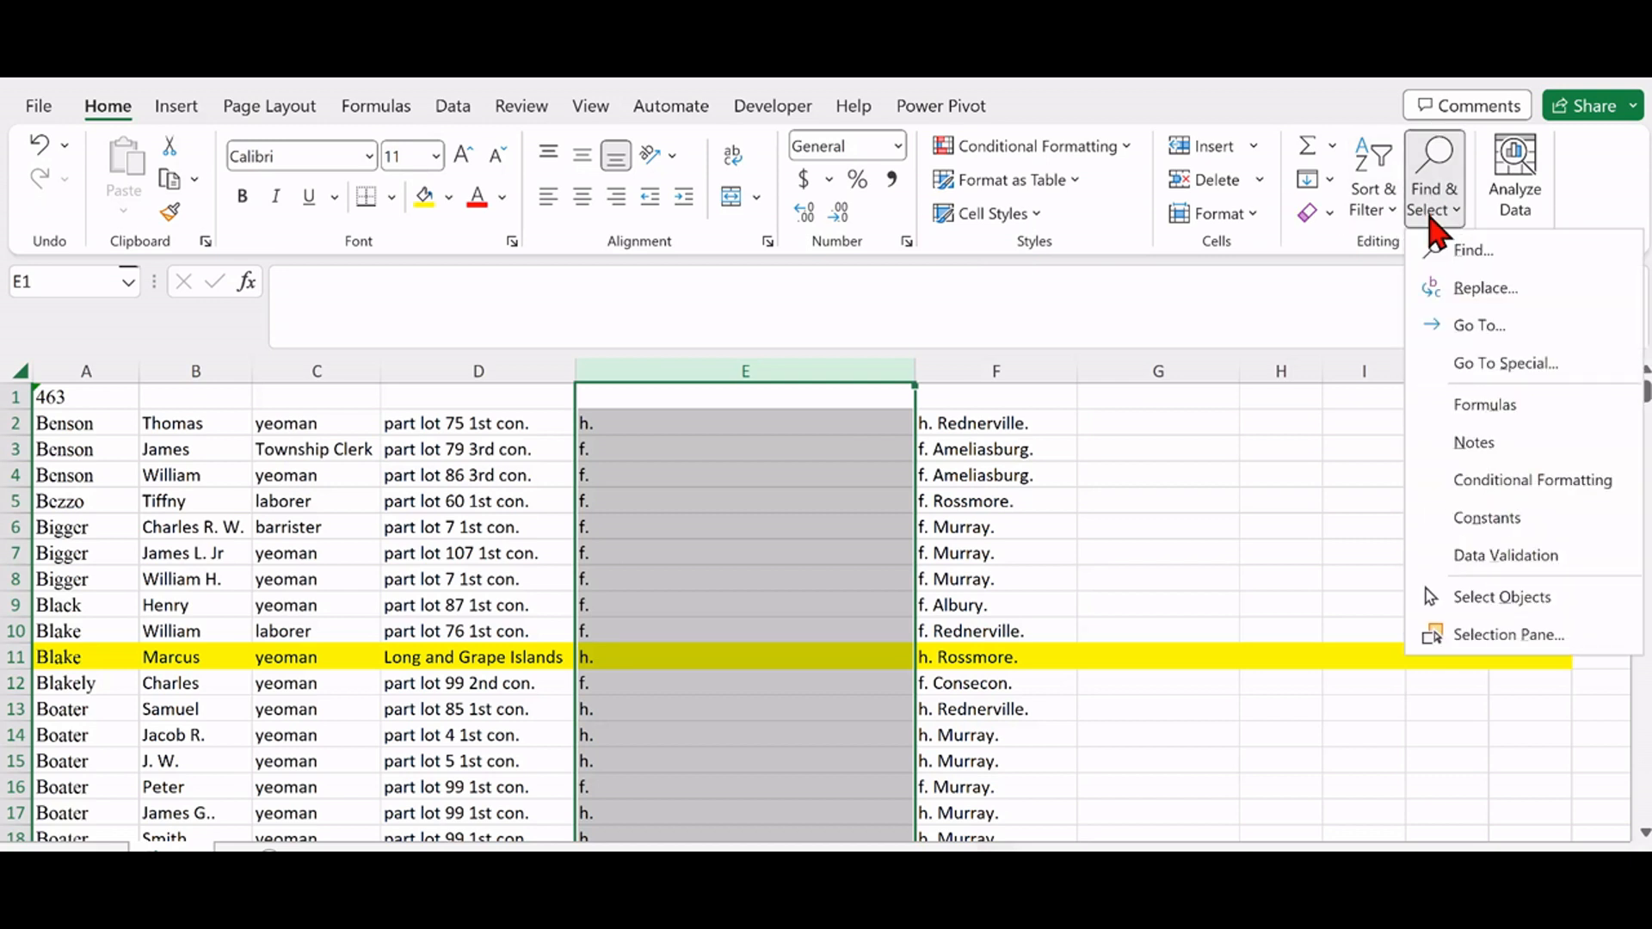
click(1458, 286)
drag(1086, 397, 1177, 366)
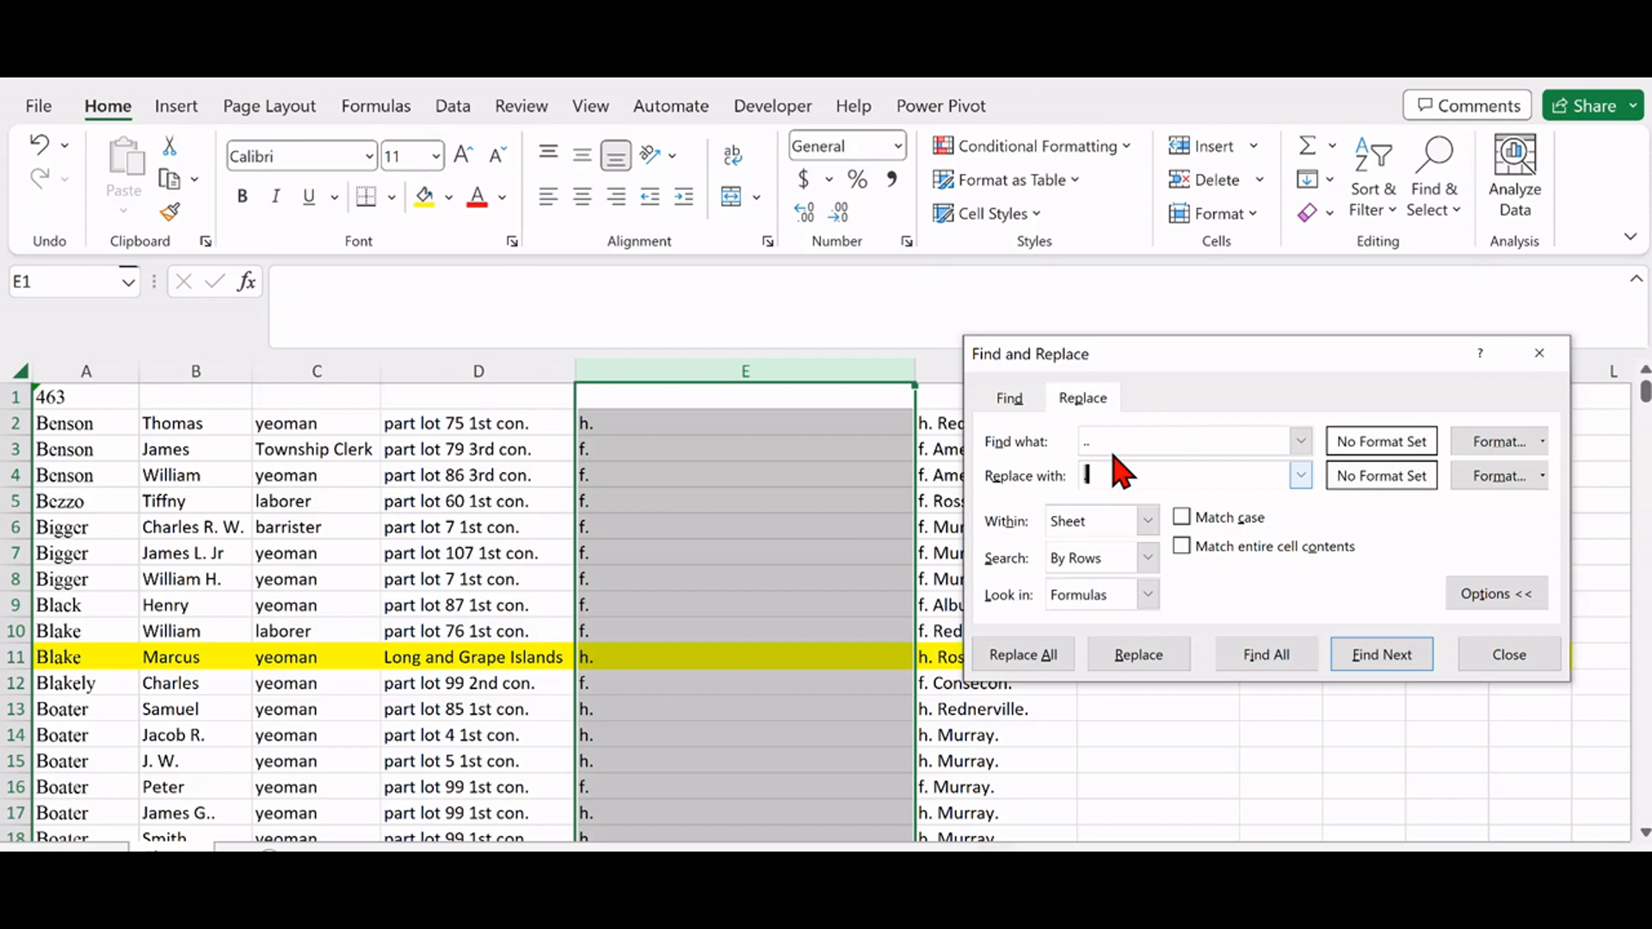
key(BackSpace)
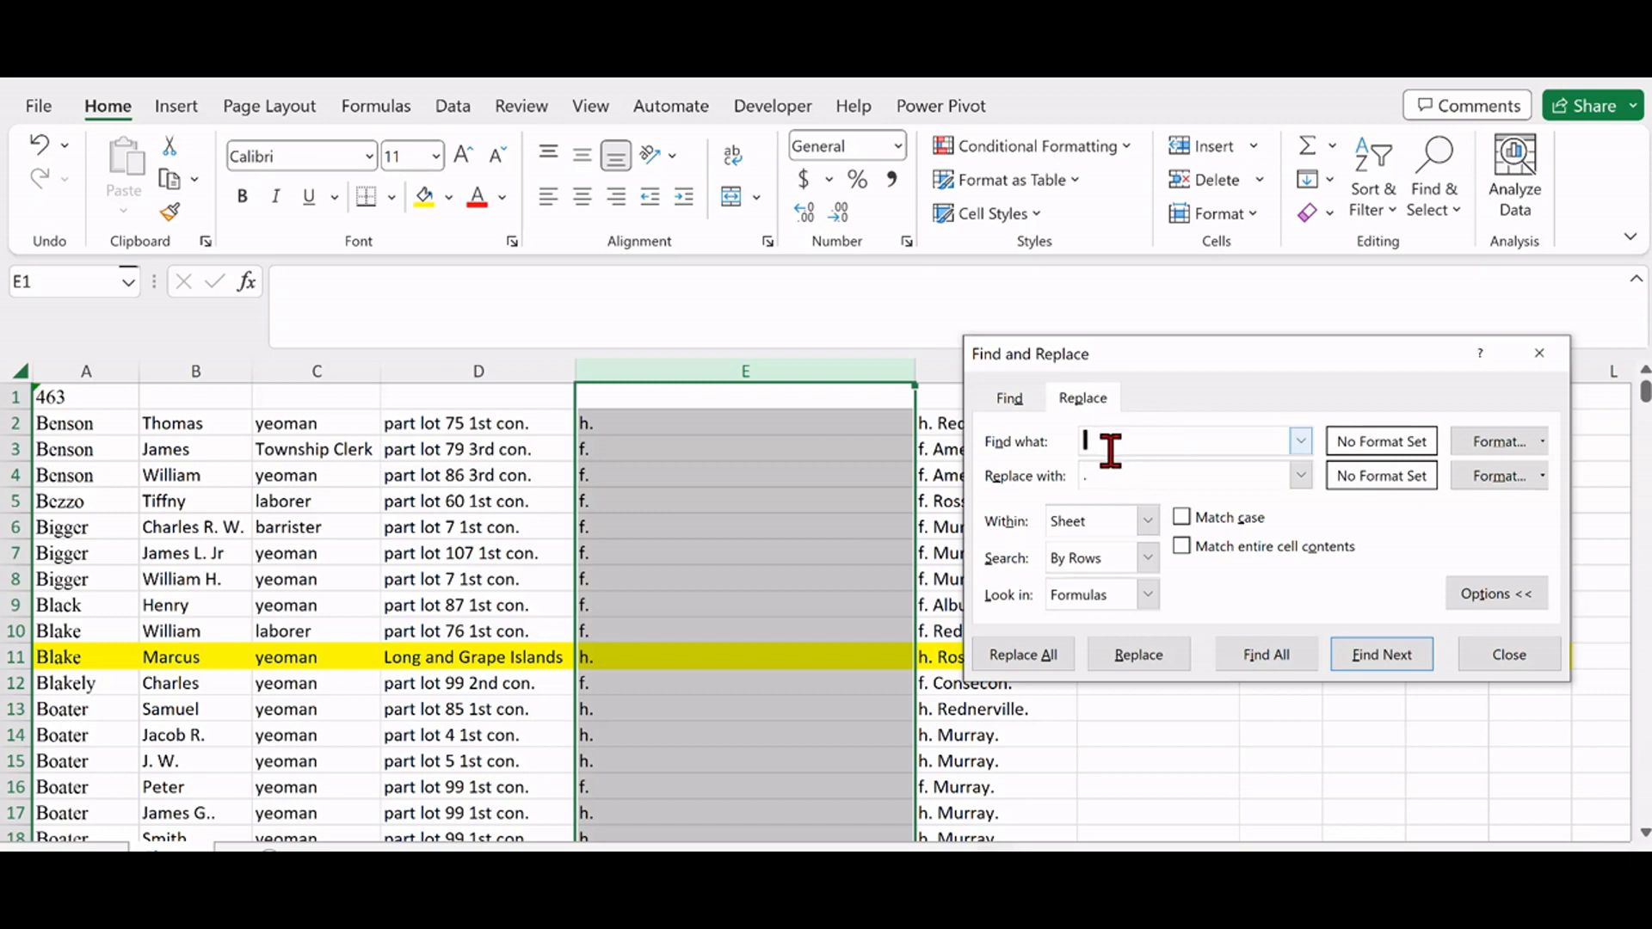
text(h.)
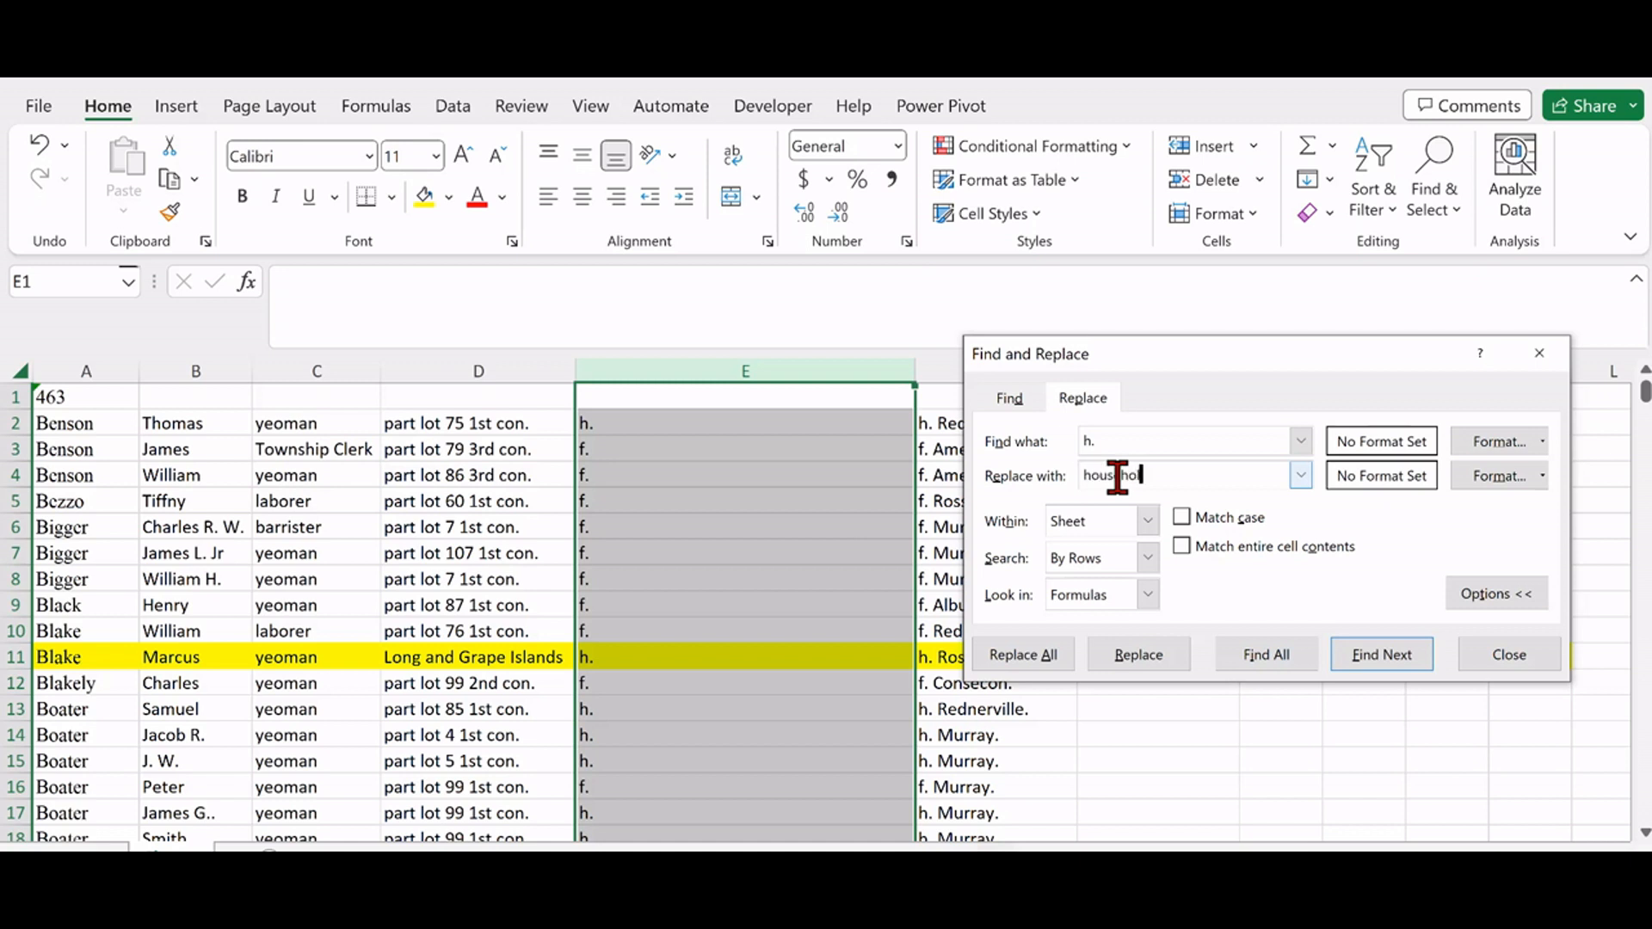
text(er on)
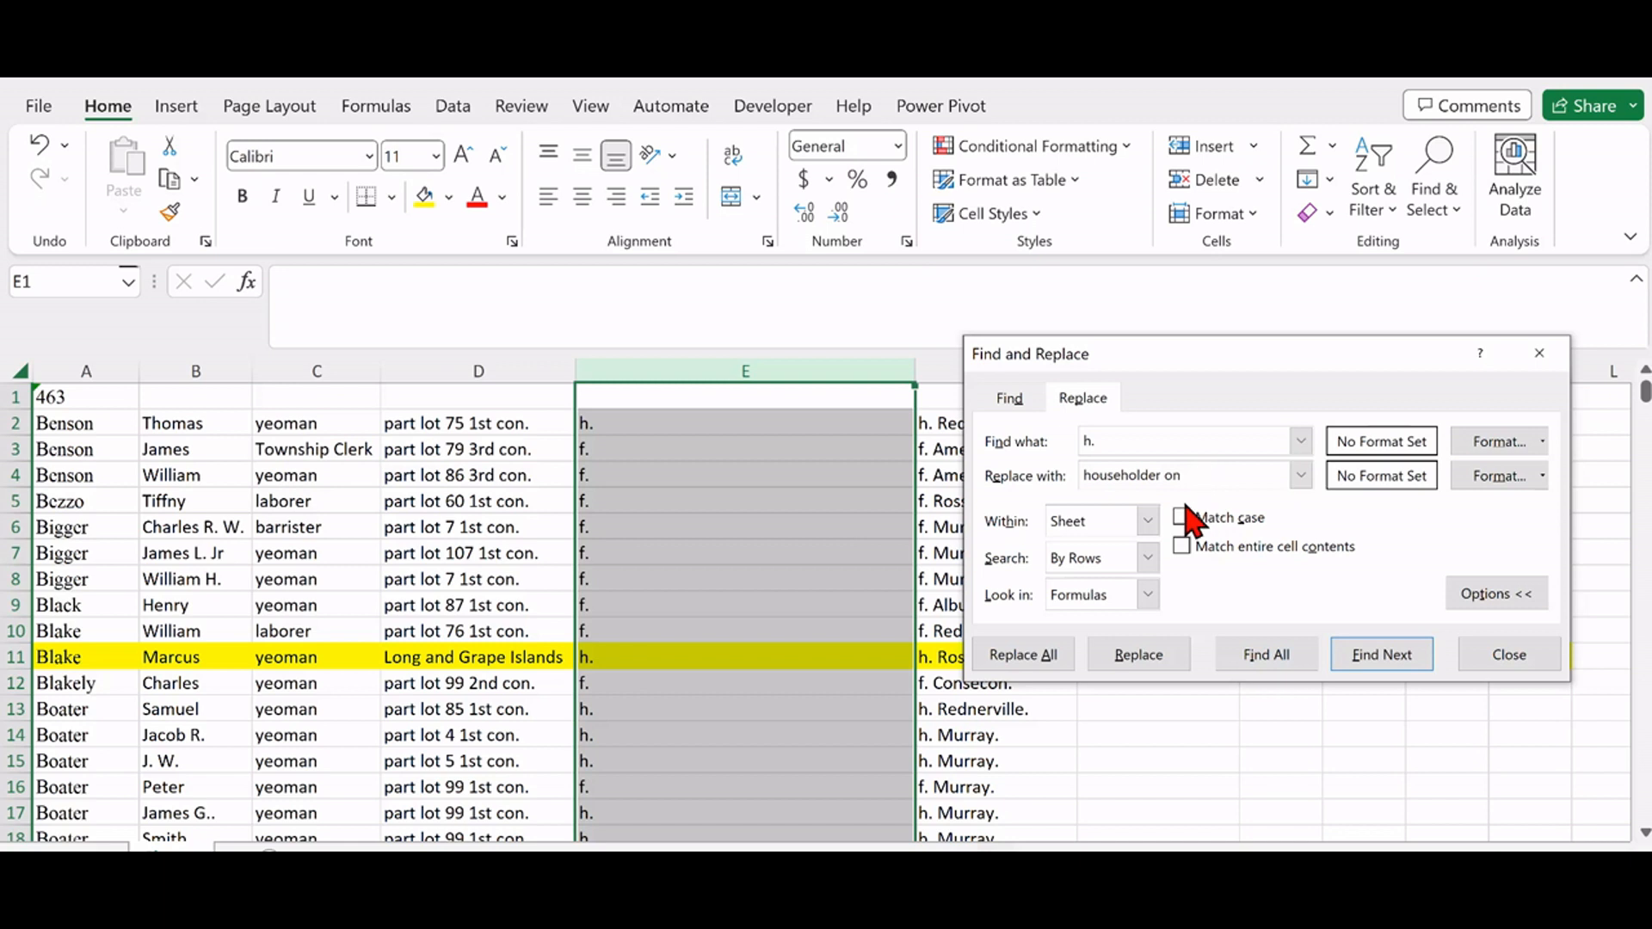
text(r)
click(1002, 667)
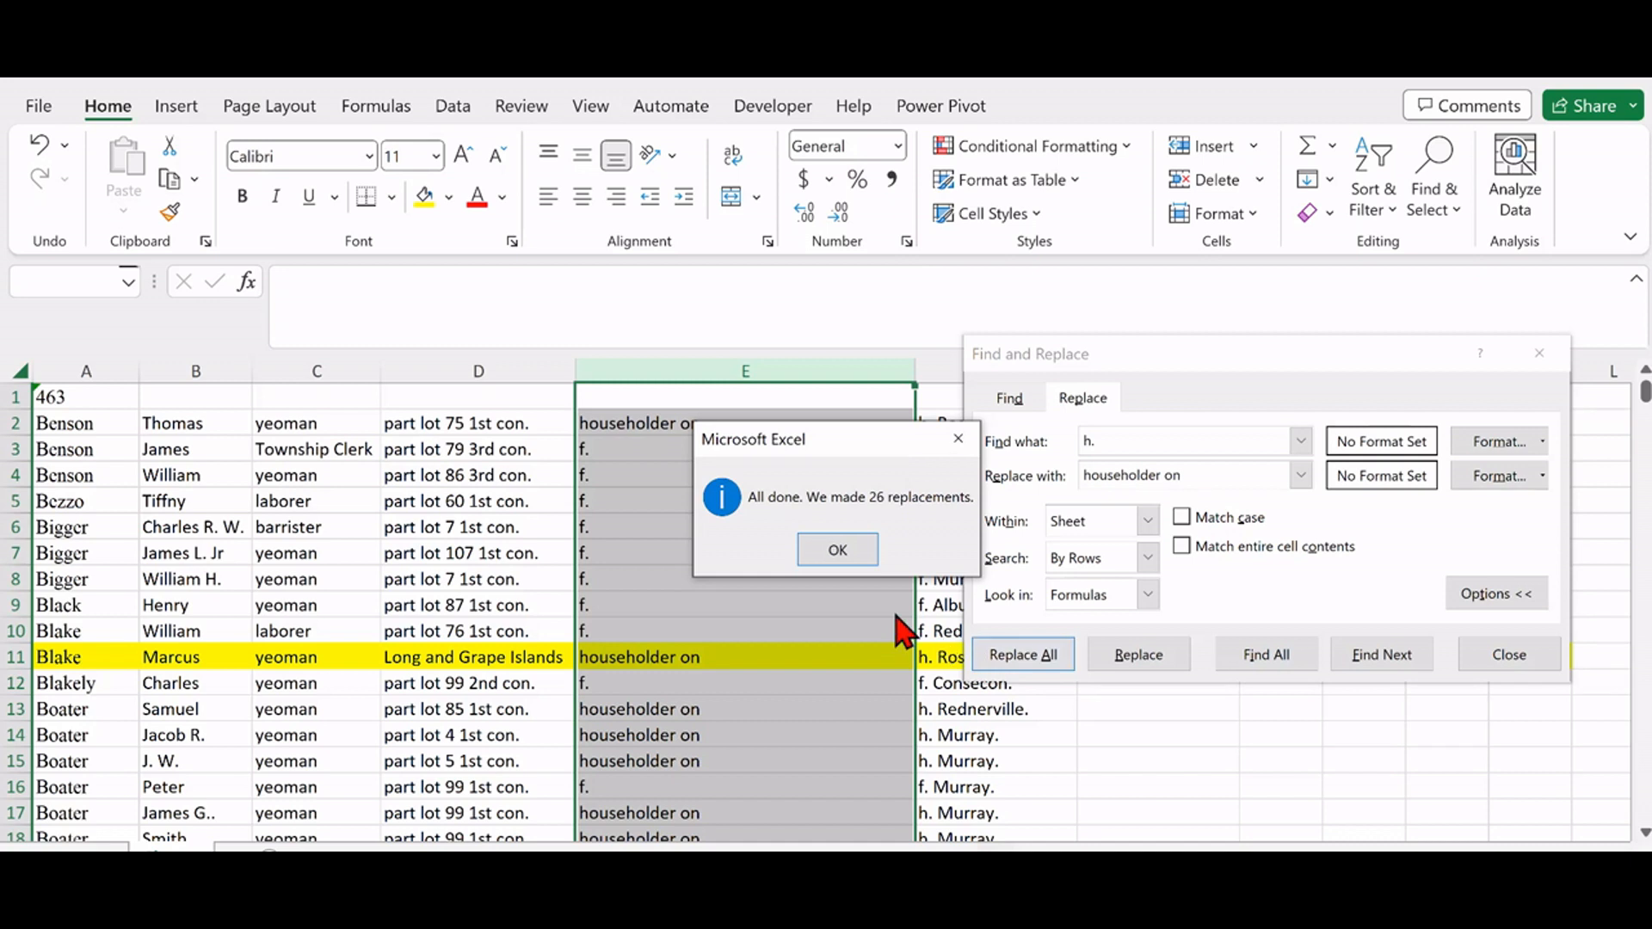
click(839, 551)
Step: Replace every "f." in column E with "freeholder on" and close Find and Replace
click(1103, 440)
key(BackSpace)
key(BackSpace)
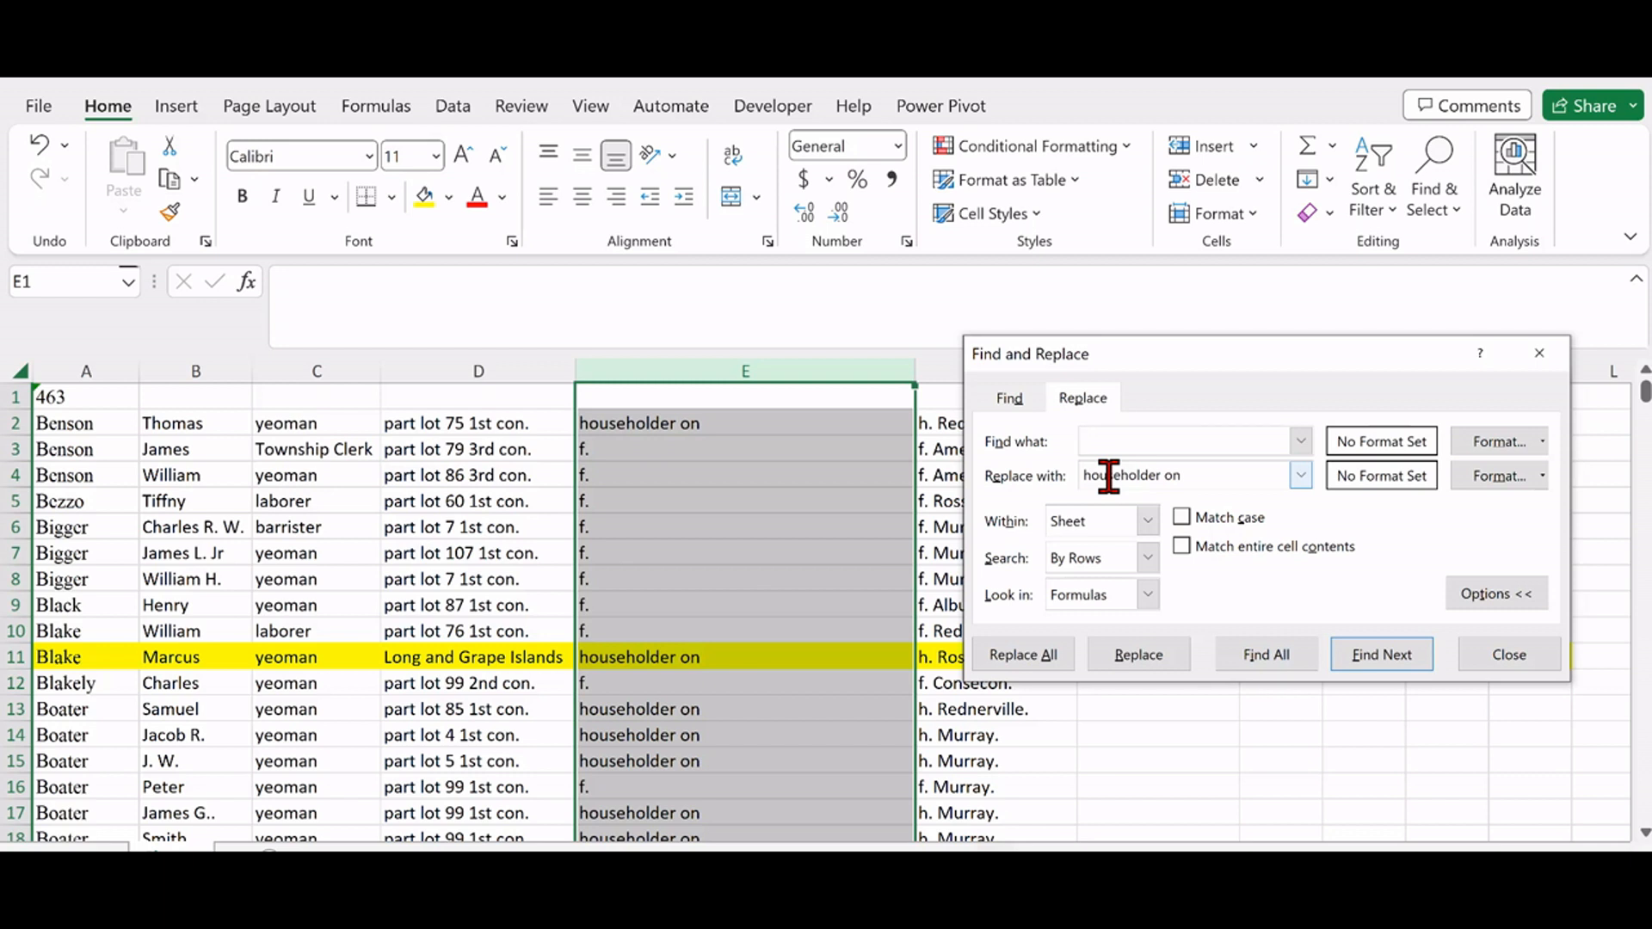
text(f.)
click(1121, 478)
key(BackSpace)
key(BackSpace)
key(BackSpace)
key(BackSpace)
key(BackSpace)
text(free)
click(1036, 665)
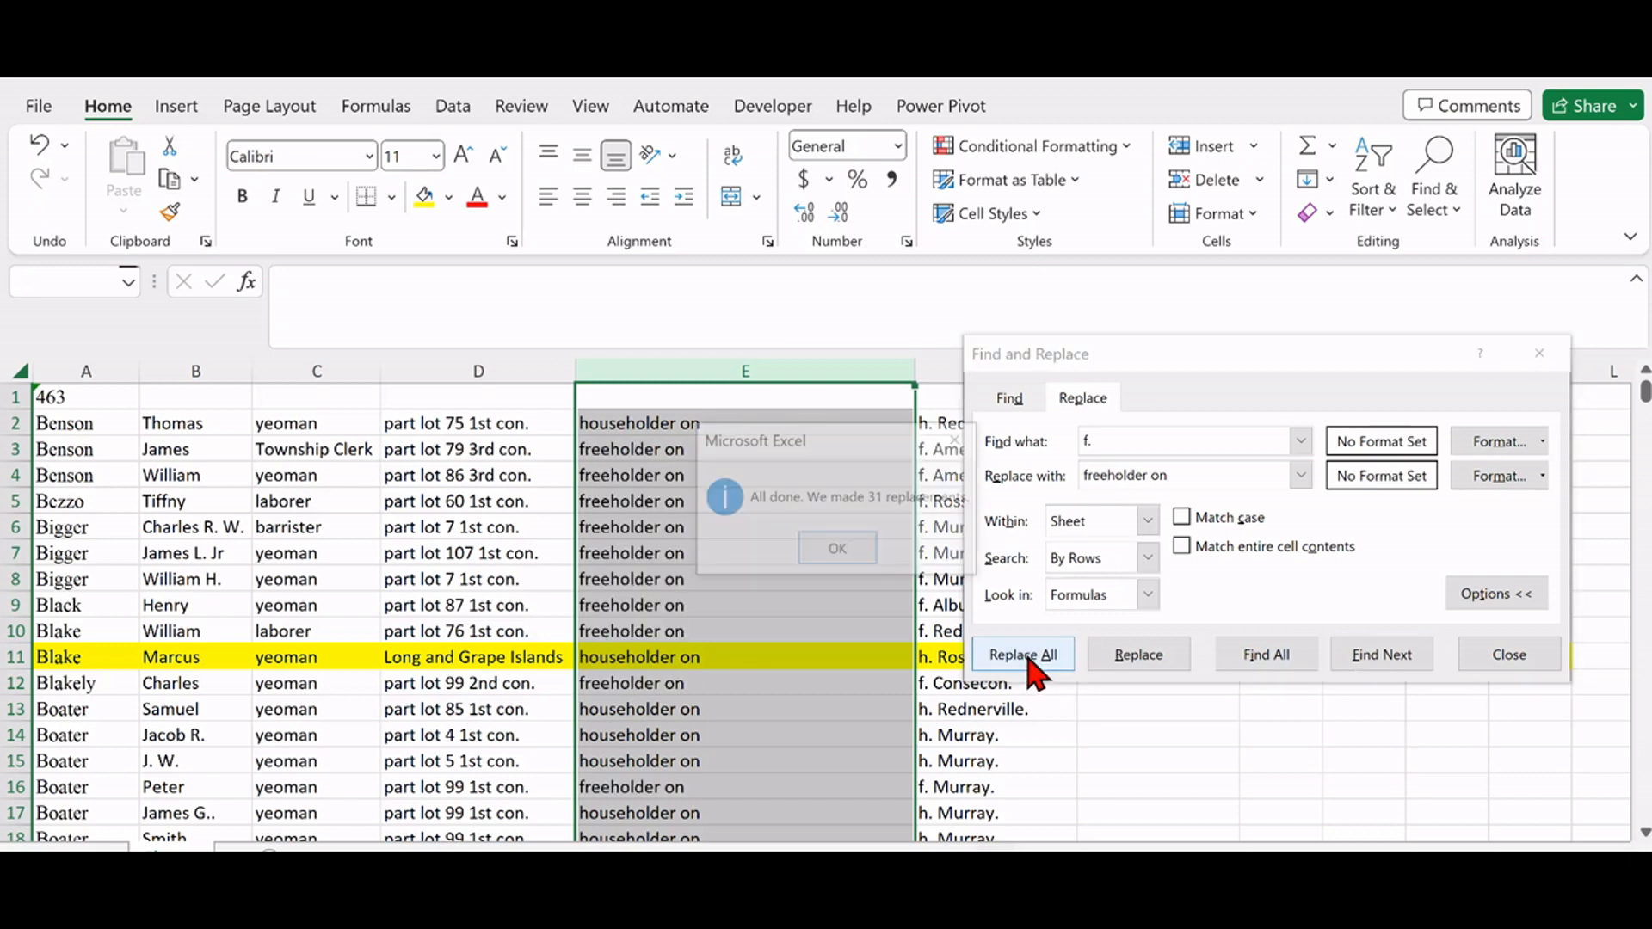
click(839, 549)
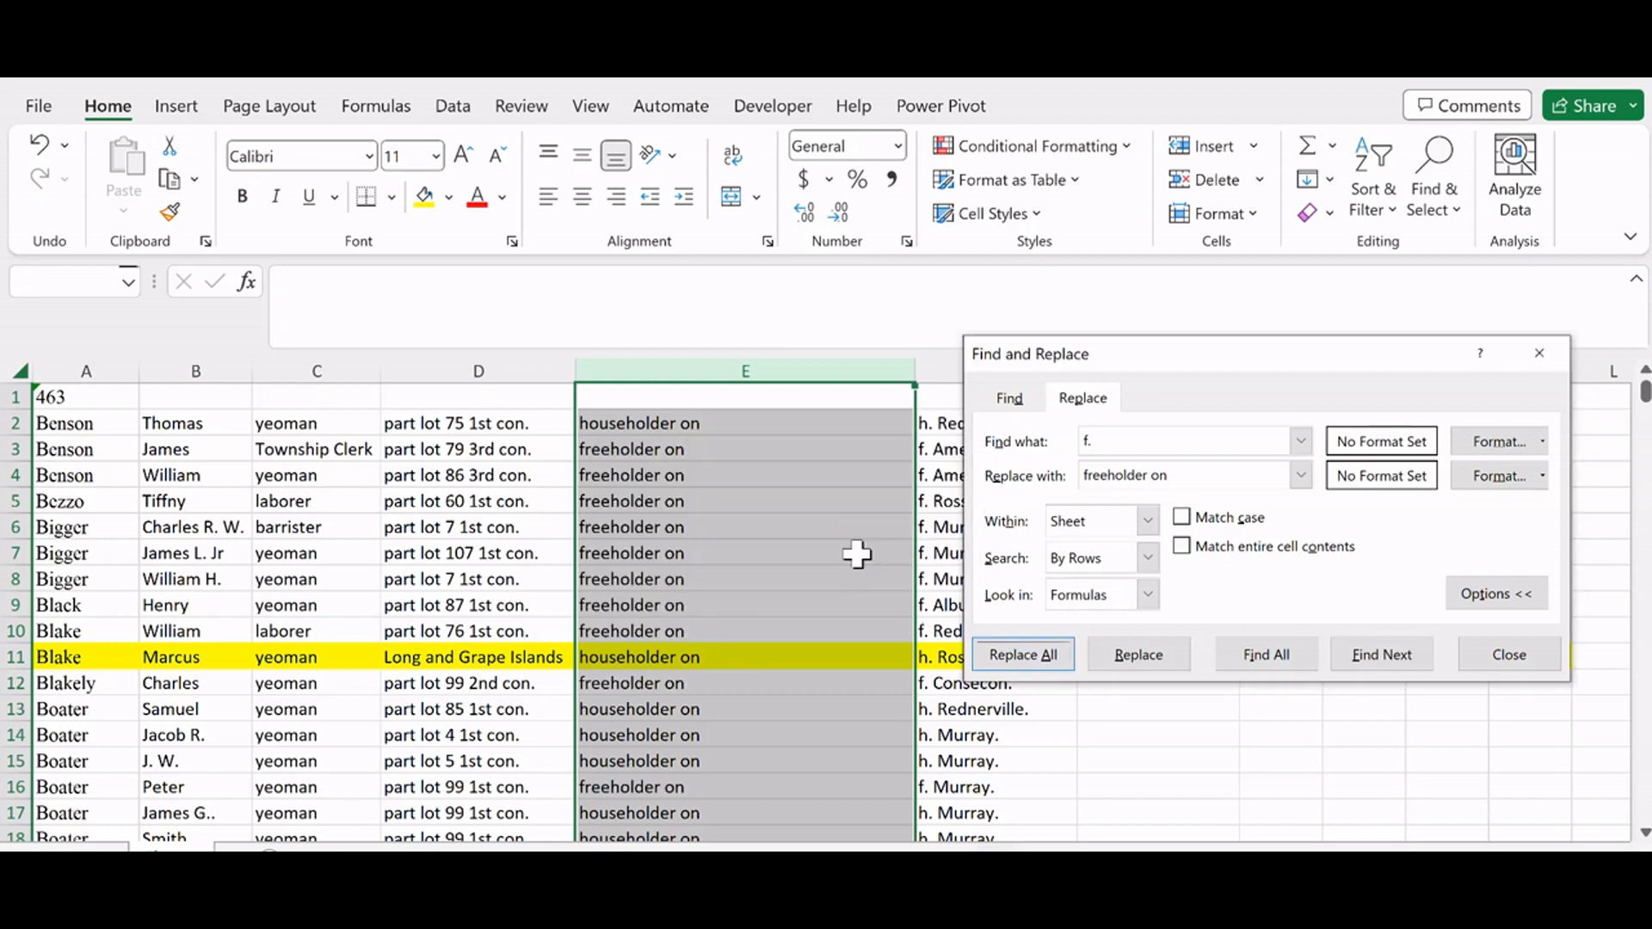
click(1508, 664)
Step: Check the replaced entries in column E and clear the stray "Al" from cell E23
scroll(721, 462, down, 1)
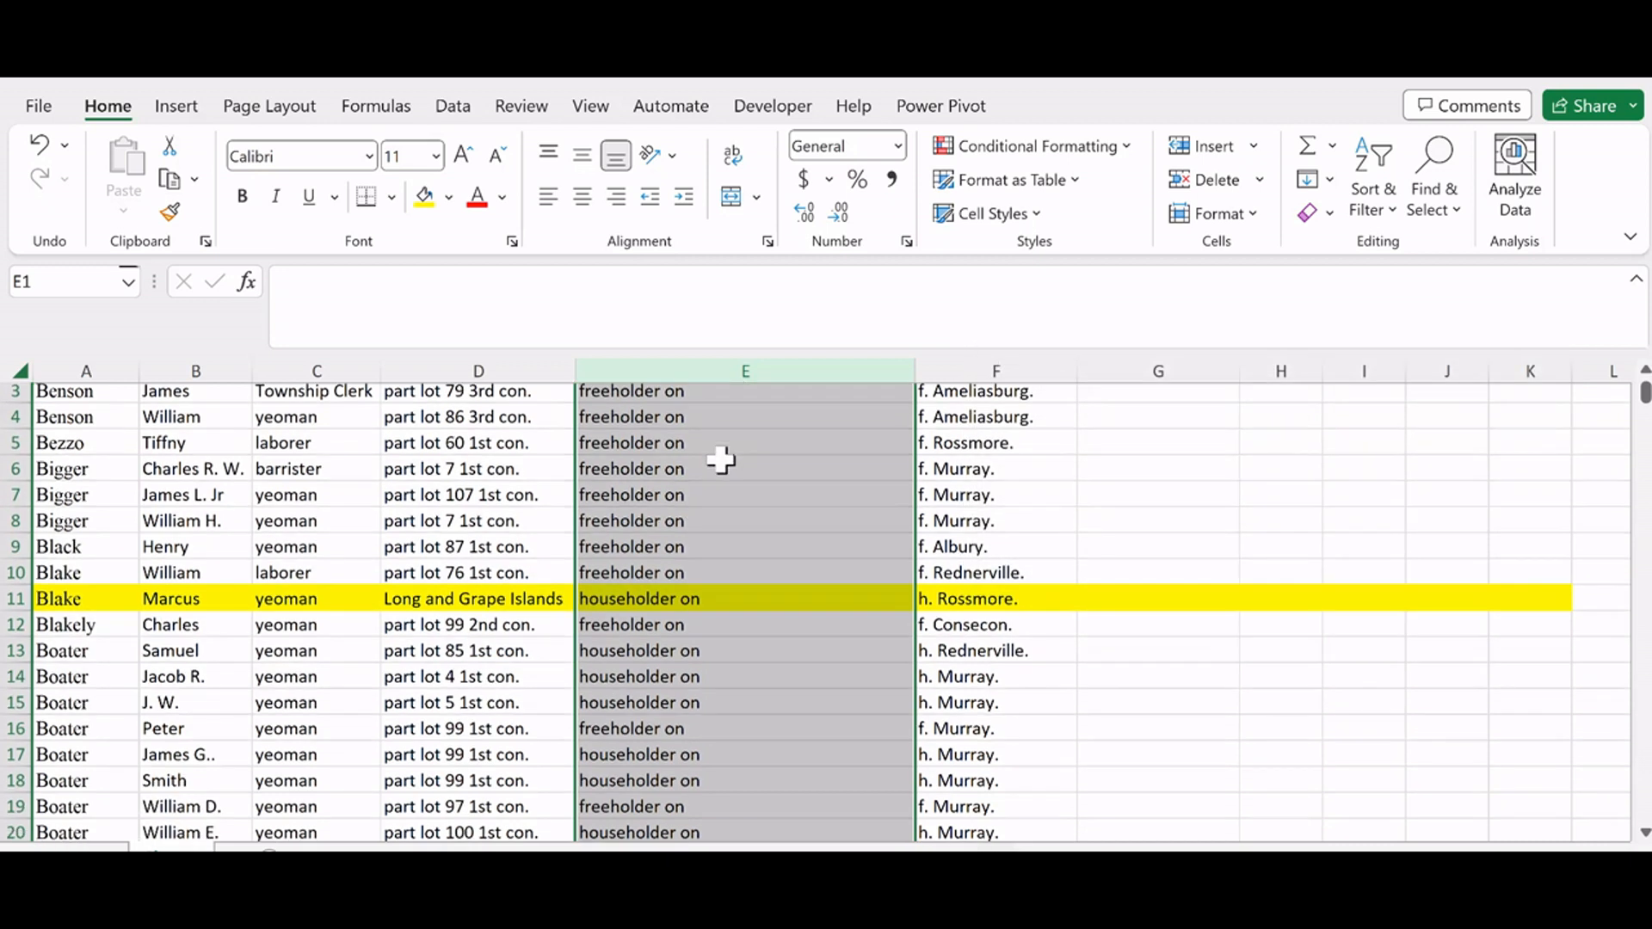
scroll(701, 531, down, 3)
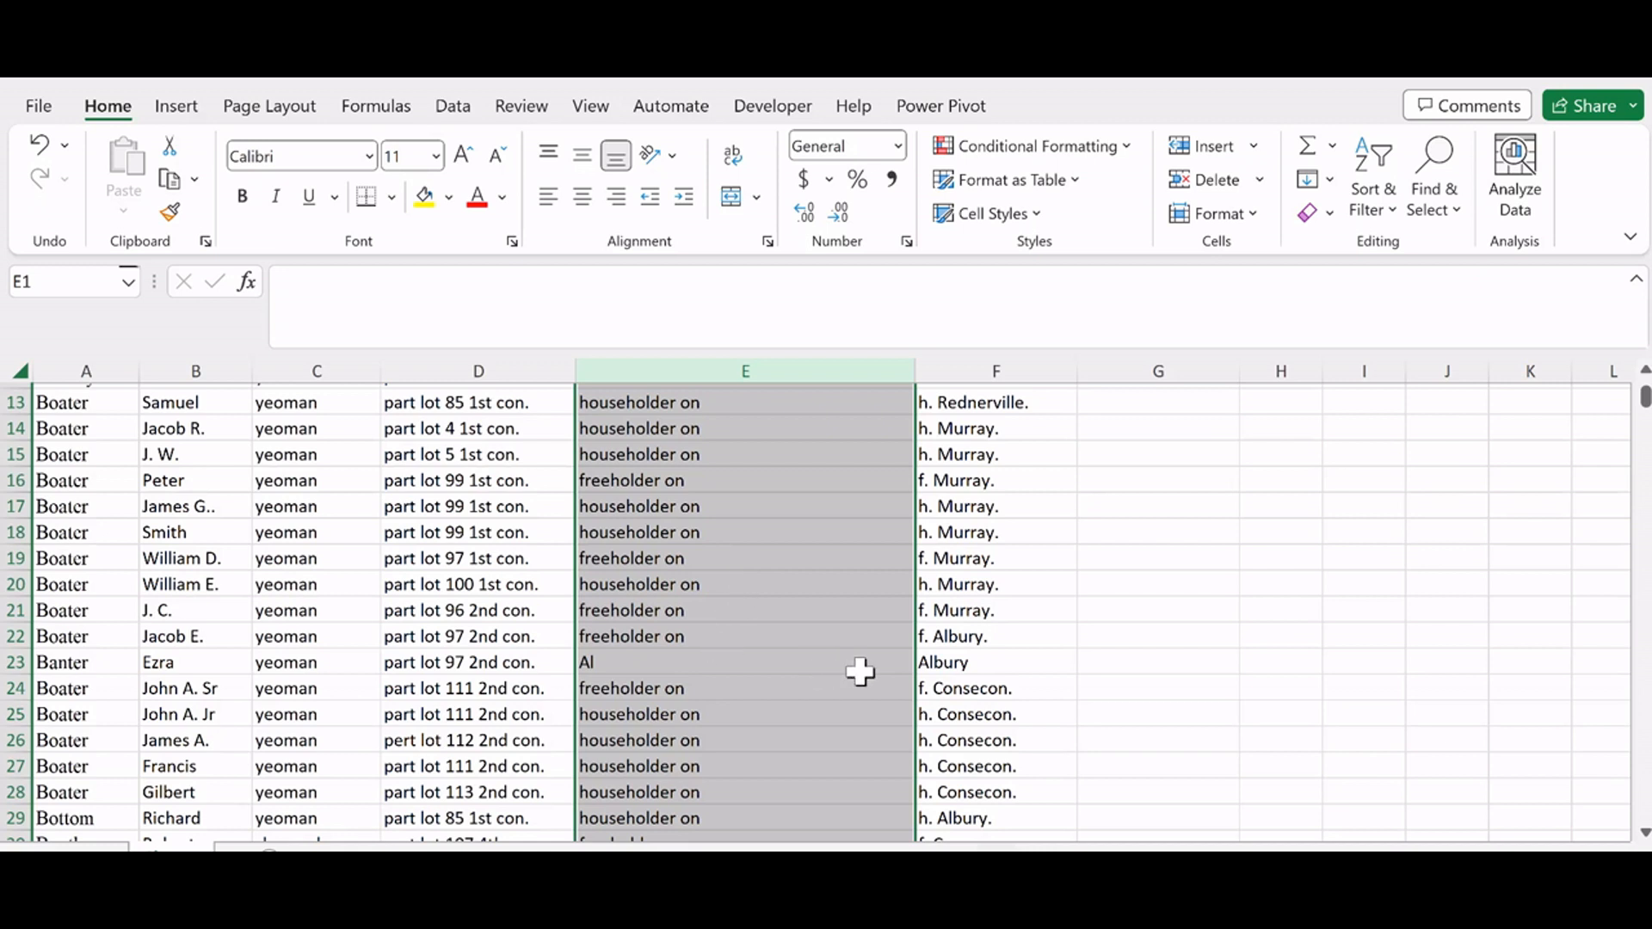
click(634, 664)
key(Delete)
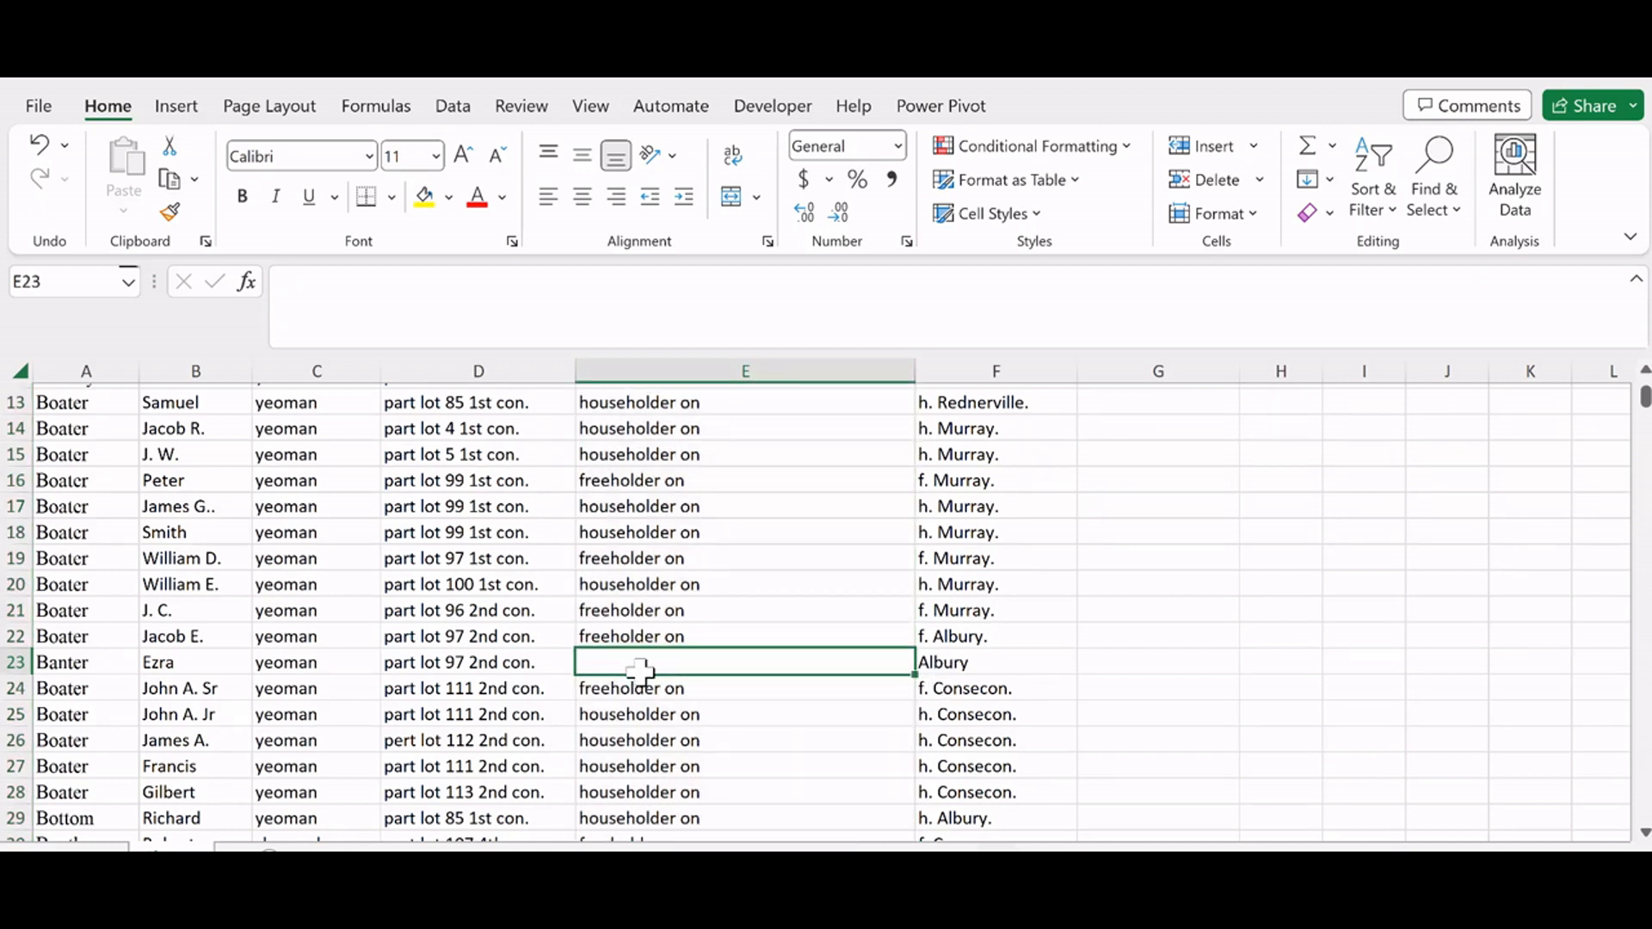
scroll(693, 701, down, 2)
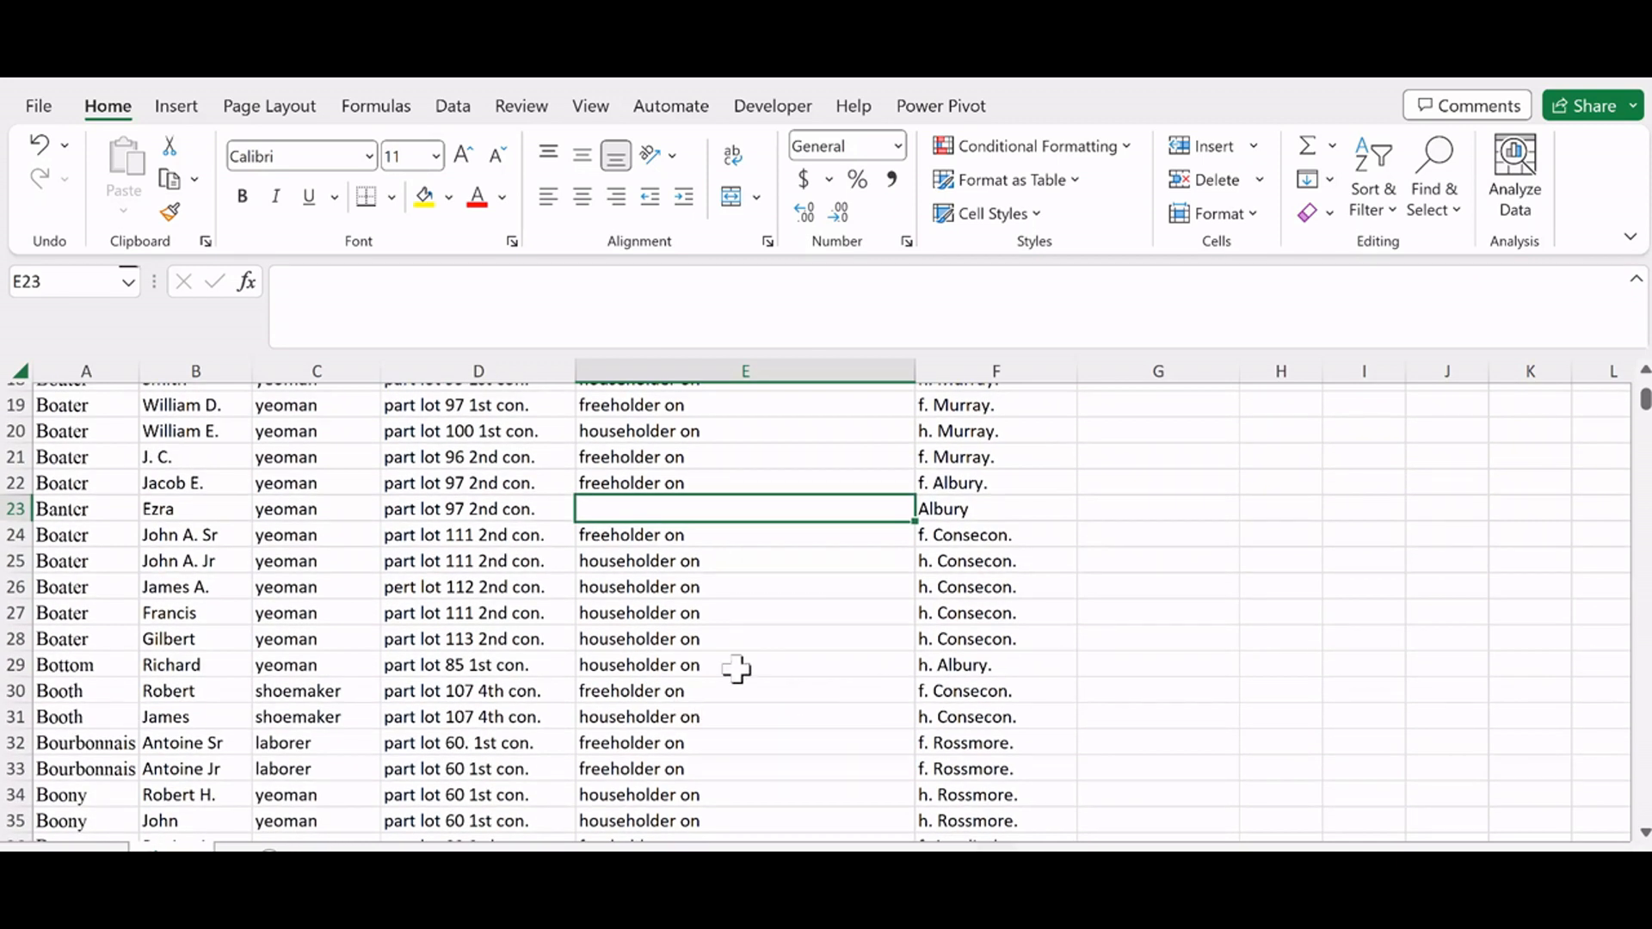
Step: Narrow column E to fit its householder/freeholder text and widen column F
scroll(638, 723, down, 5)
scroll(638, 727, down, 5)
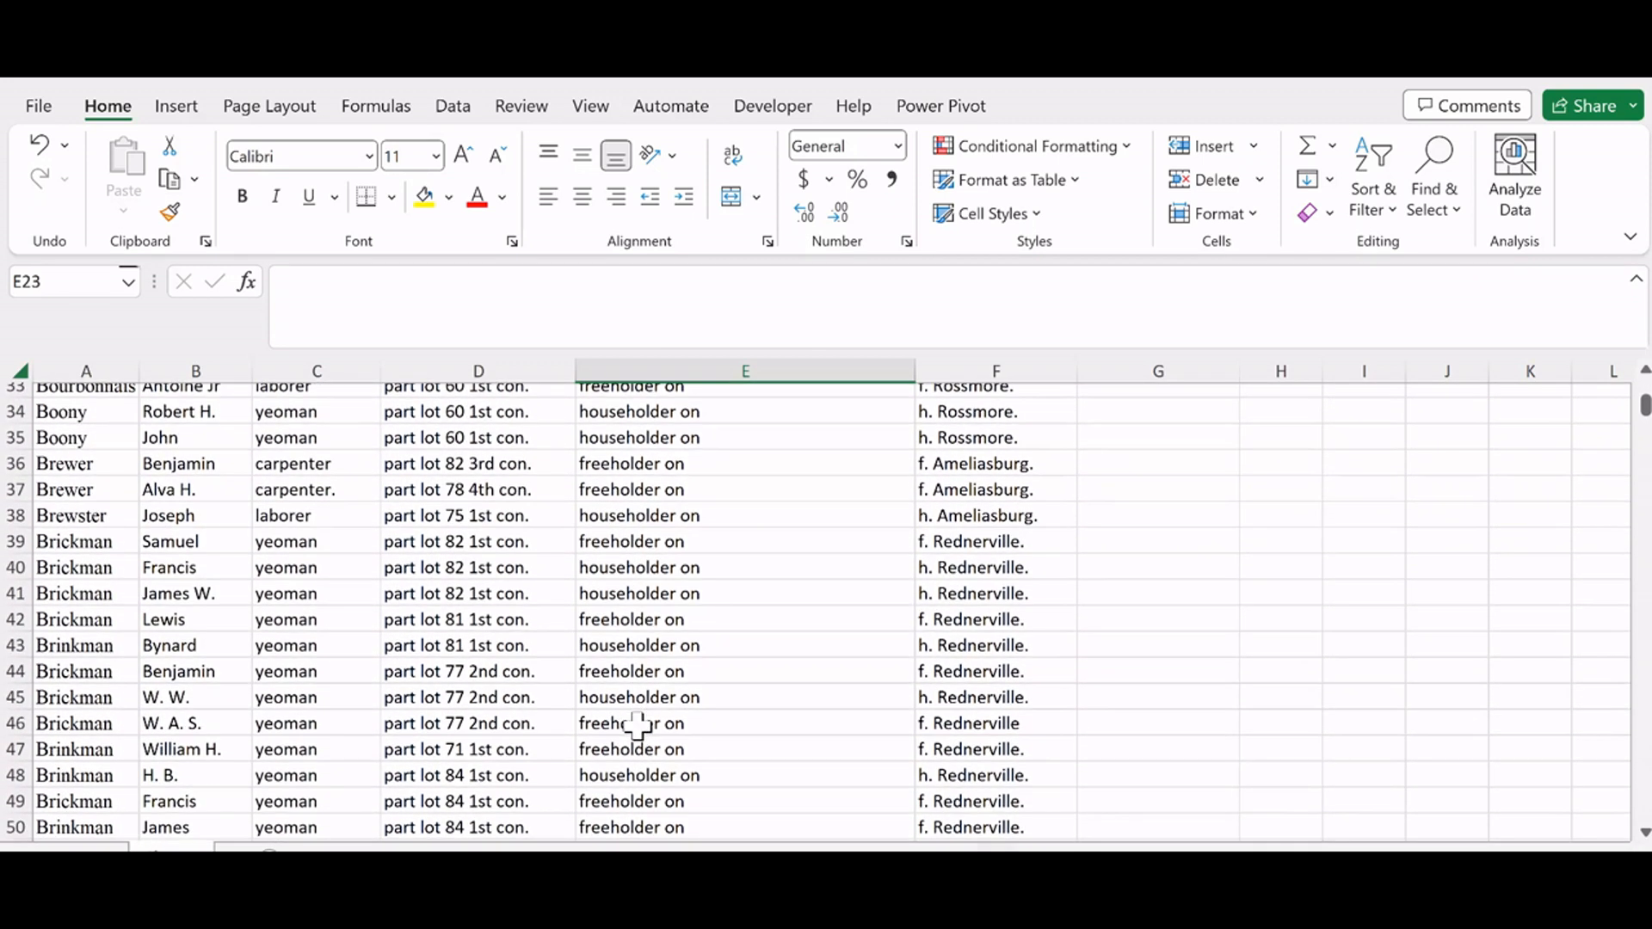
scroll(637, 729, up, 10)
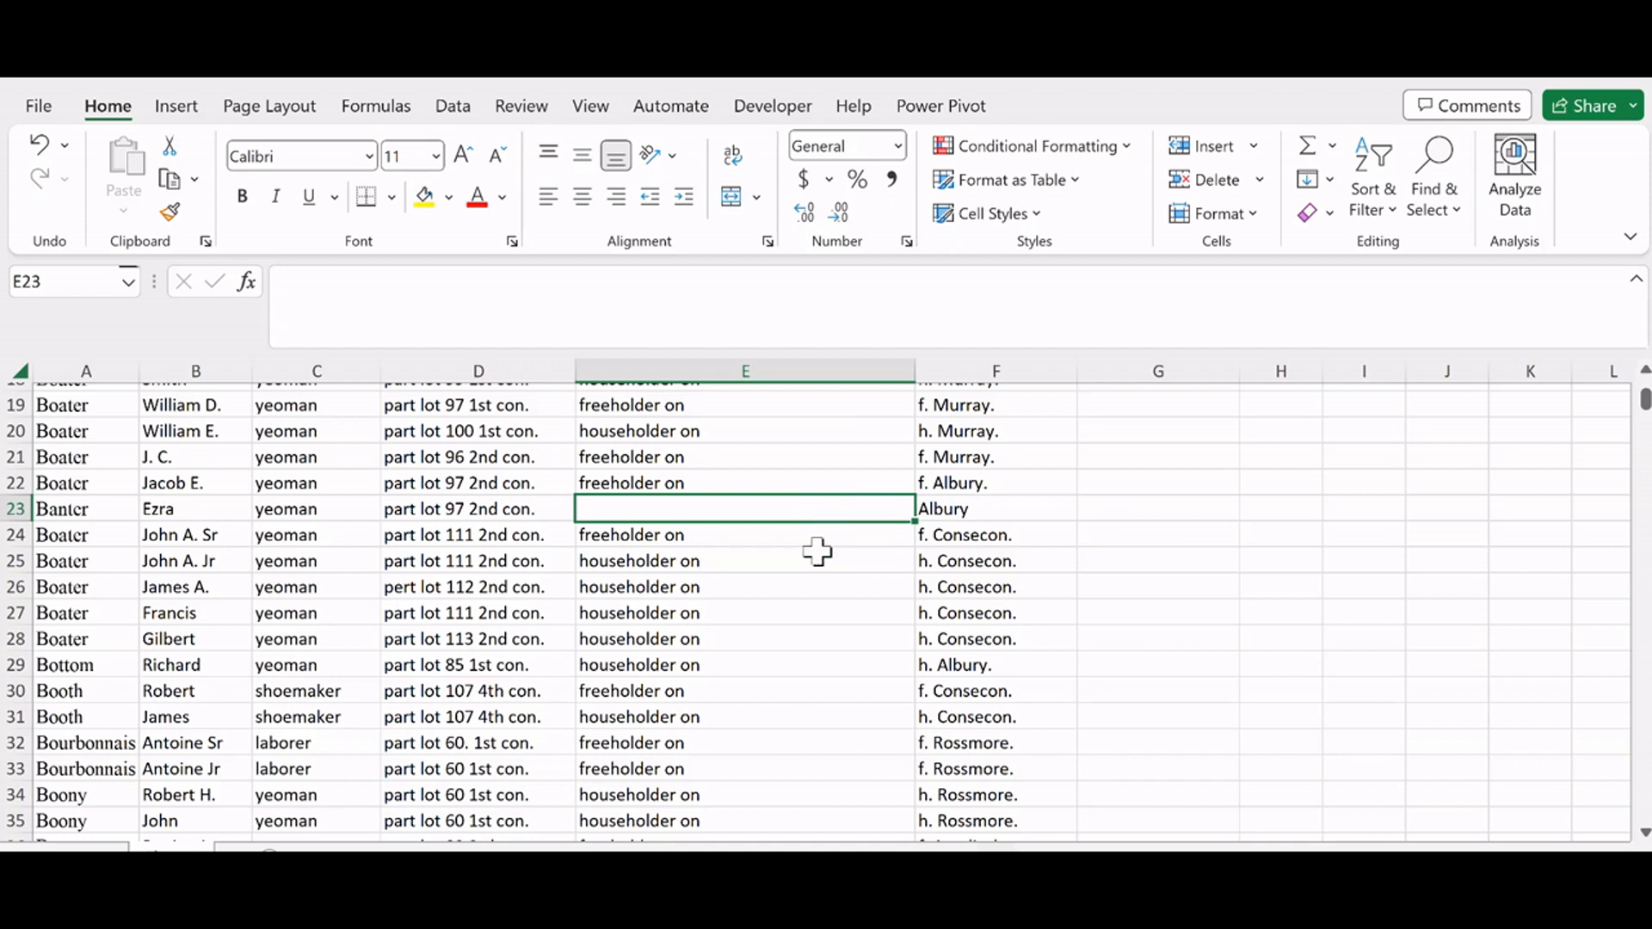
scroll(802, 560, up, 6)
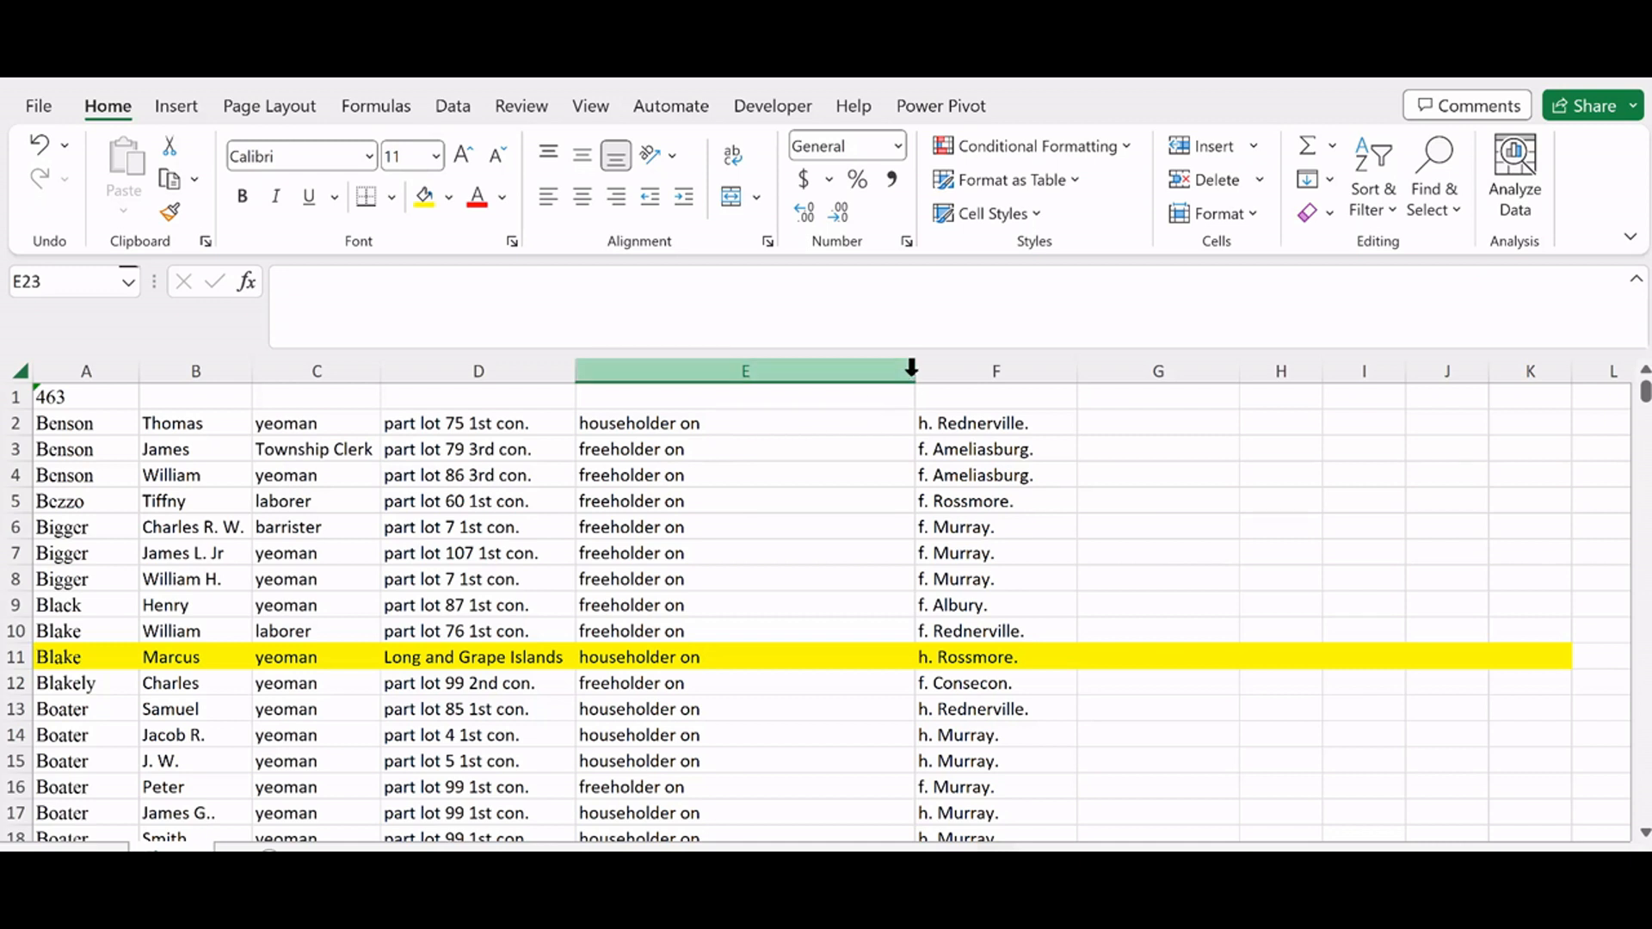
drag(914, 372, 722, 371)
drag(884, 372, 973, 372)
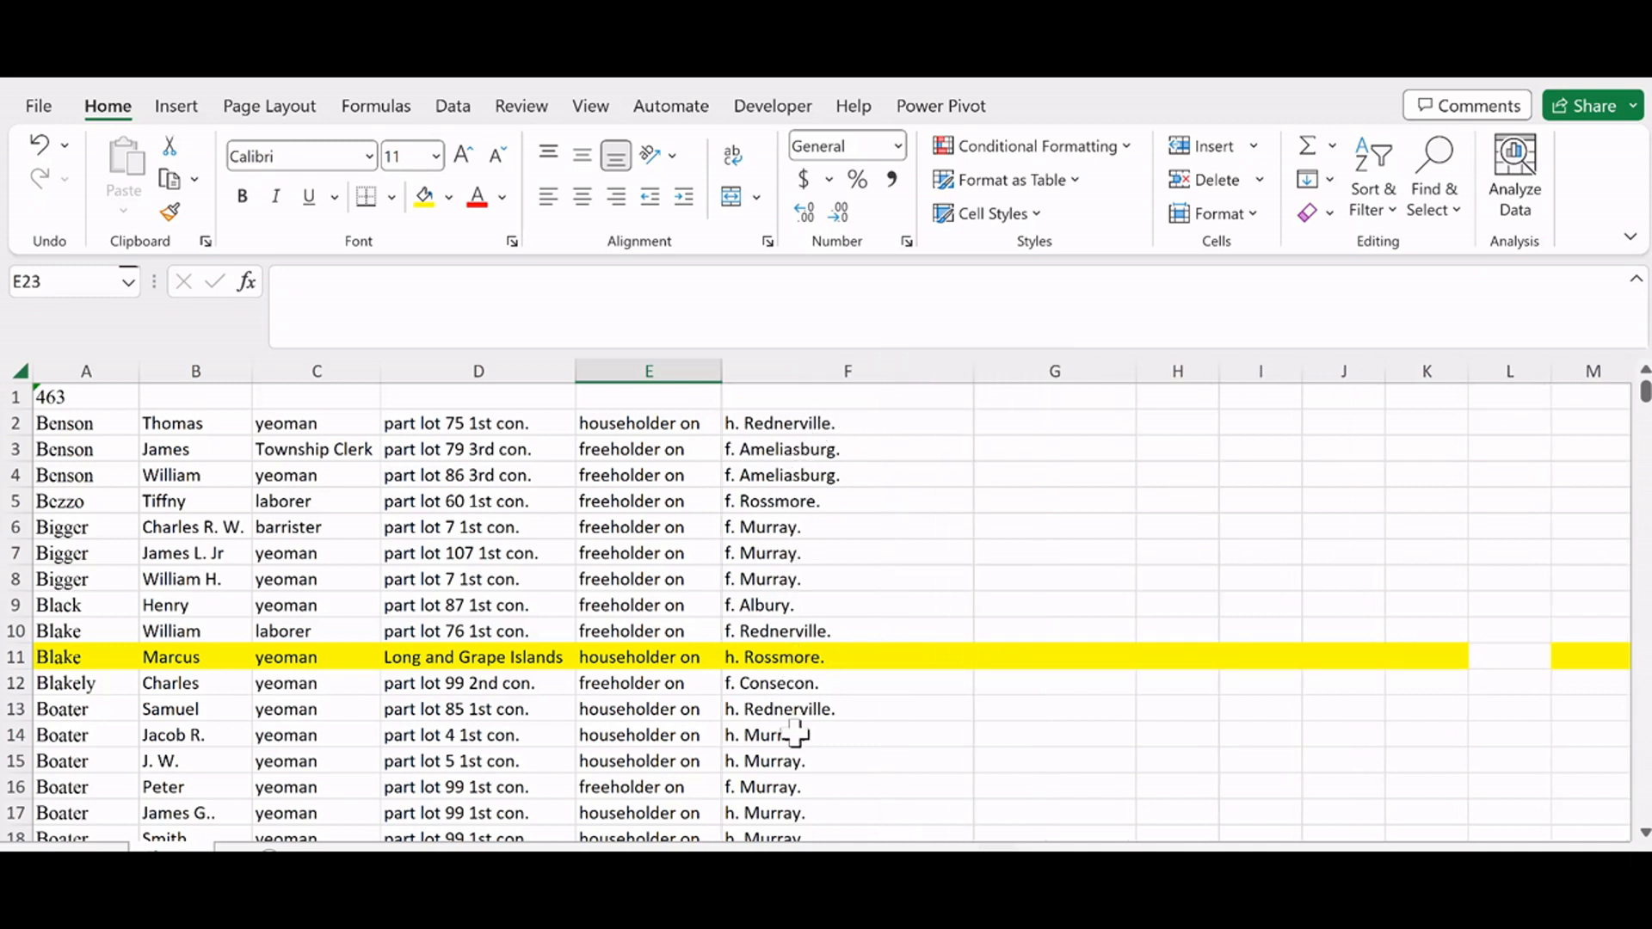
Step: Remove every "f." from column F by replacing it with nothing
click(1435, 211)
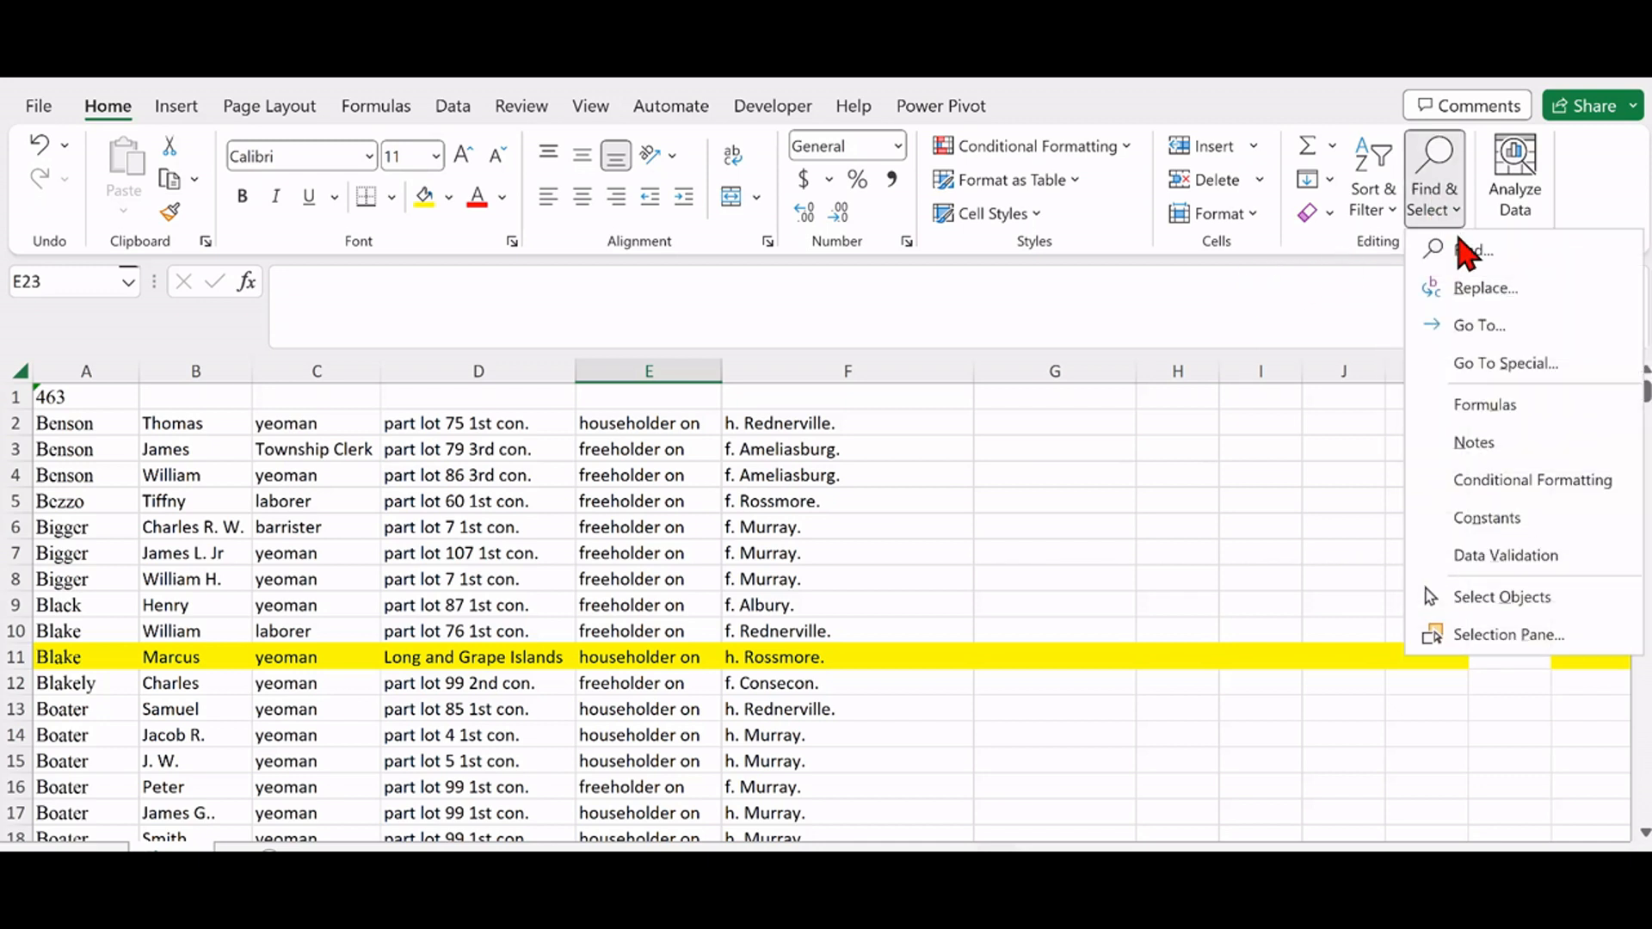
click(1490, 287)
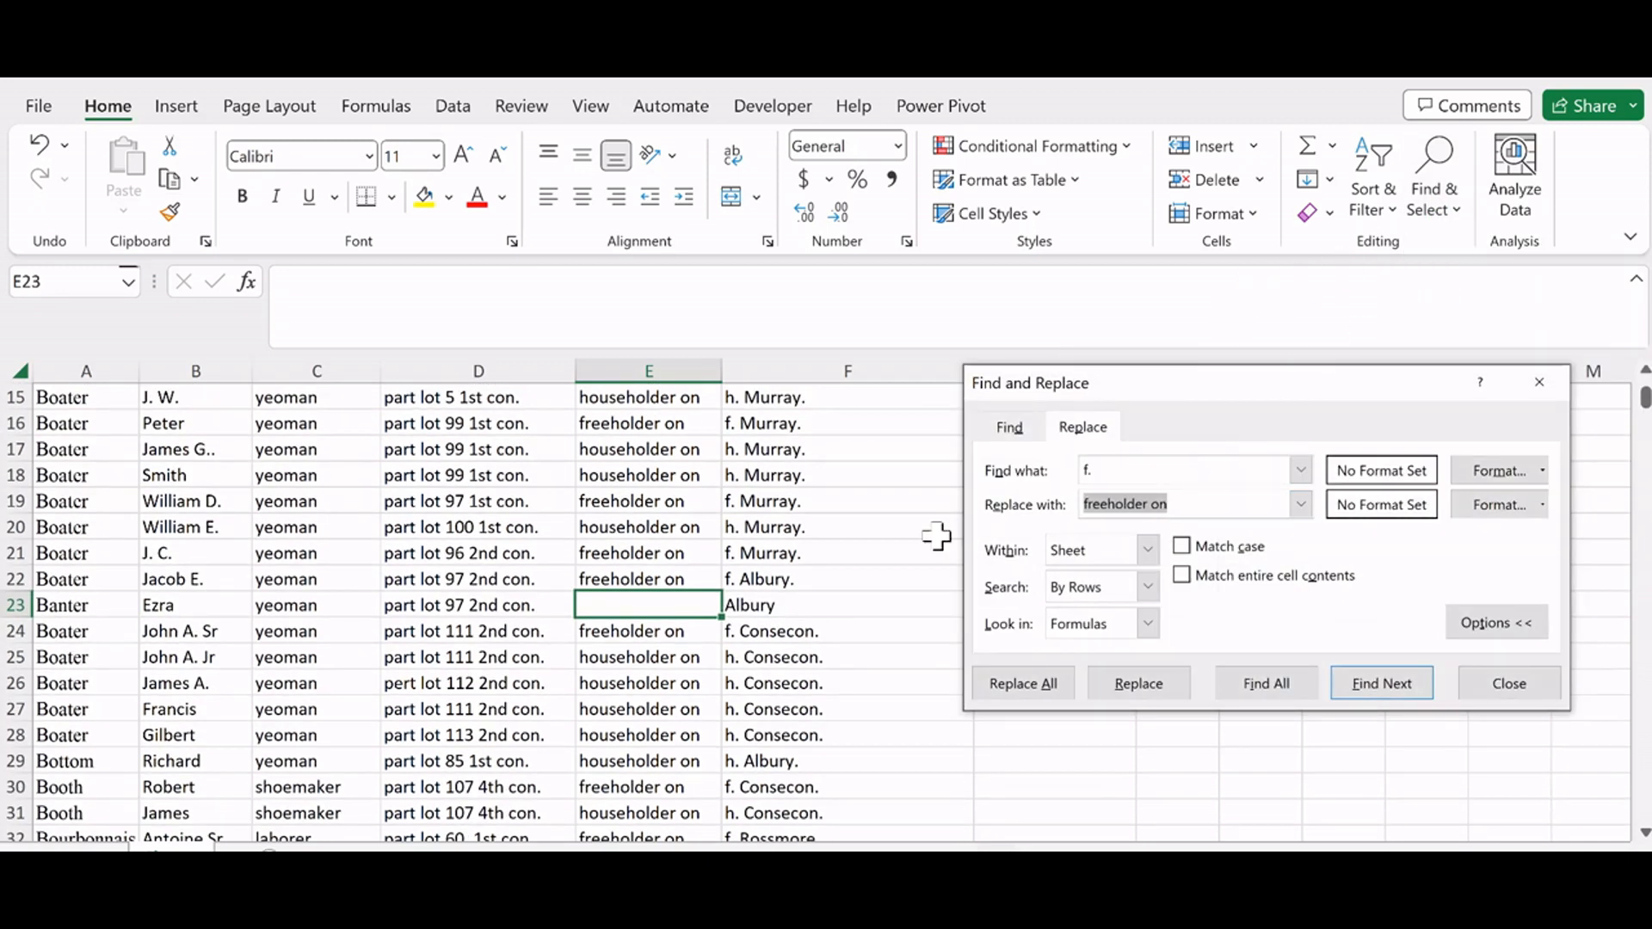
scroll(869, 487, up, 5)
click(860, 365)
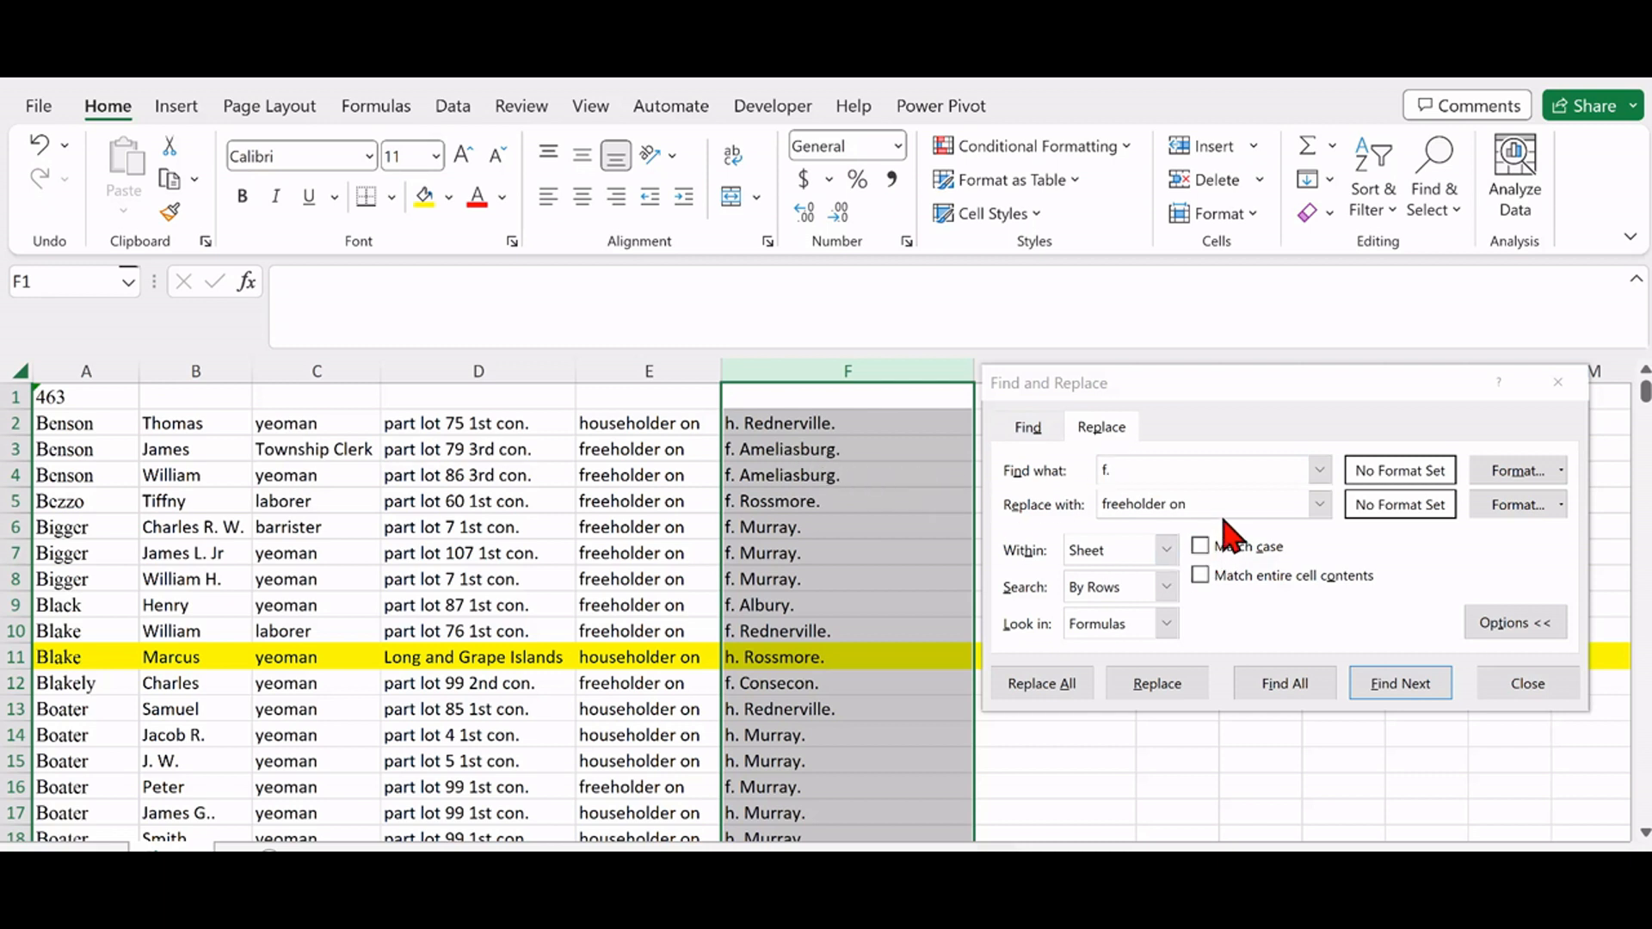
drag(1203, 504, 1086, 504)
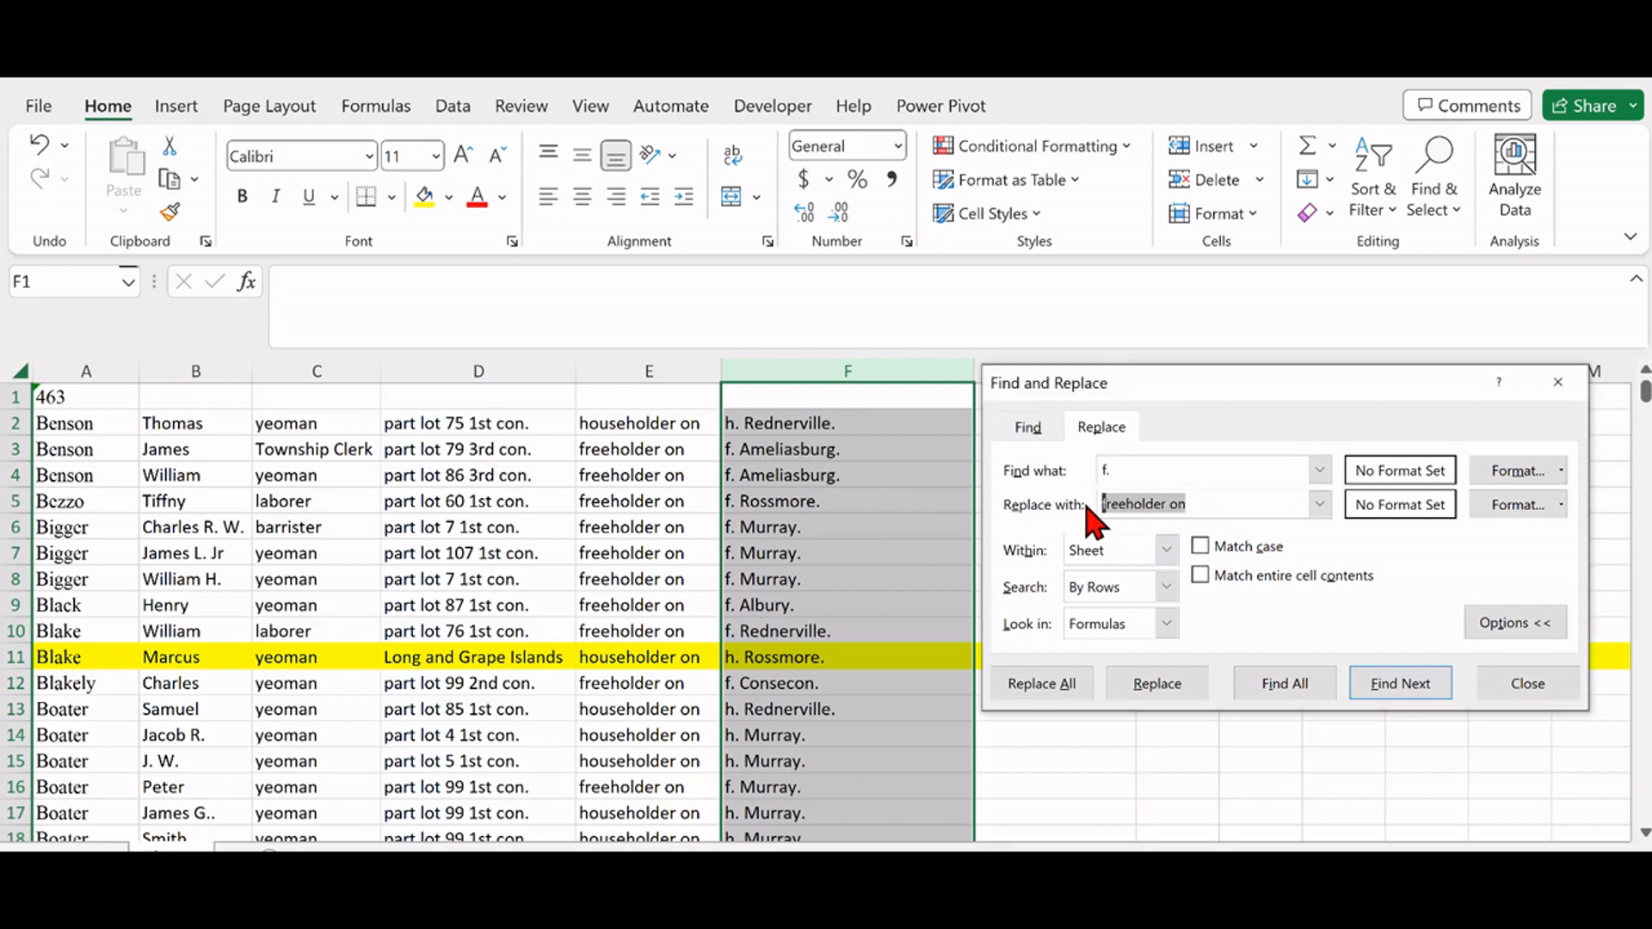
key(BackSpace)
click(1053, 691)
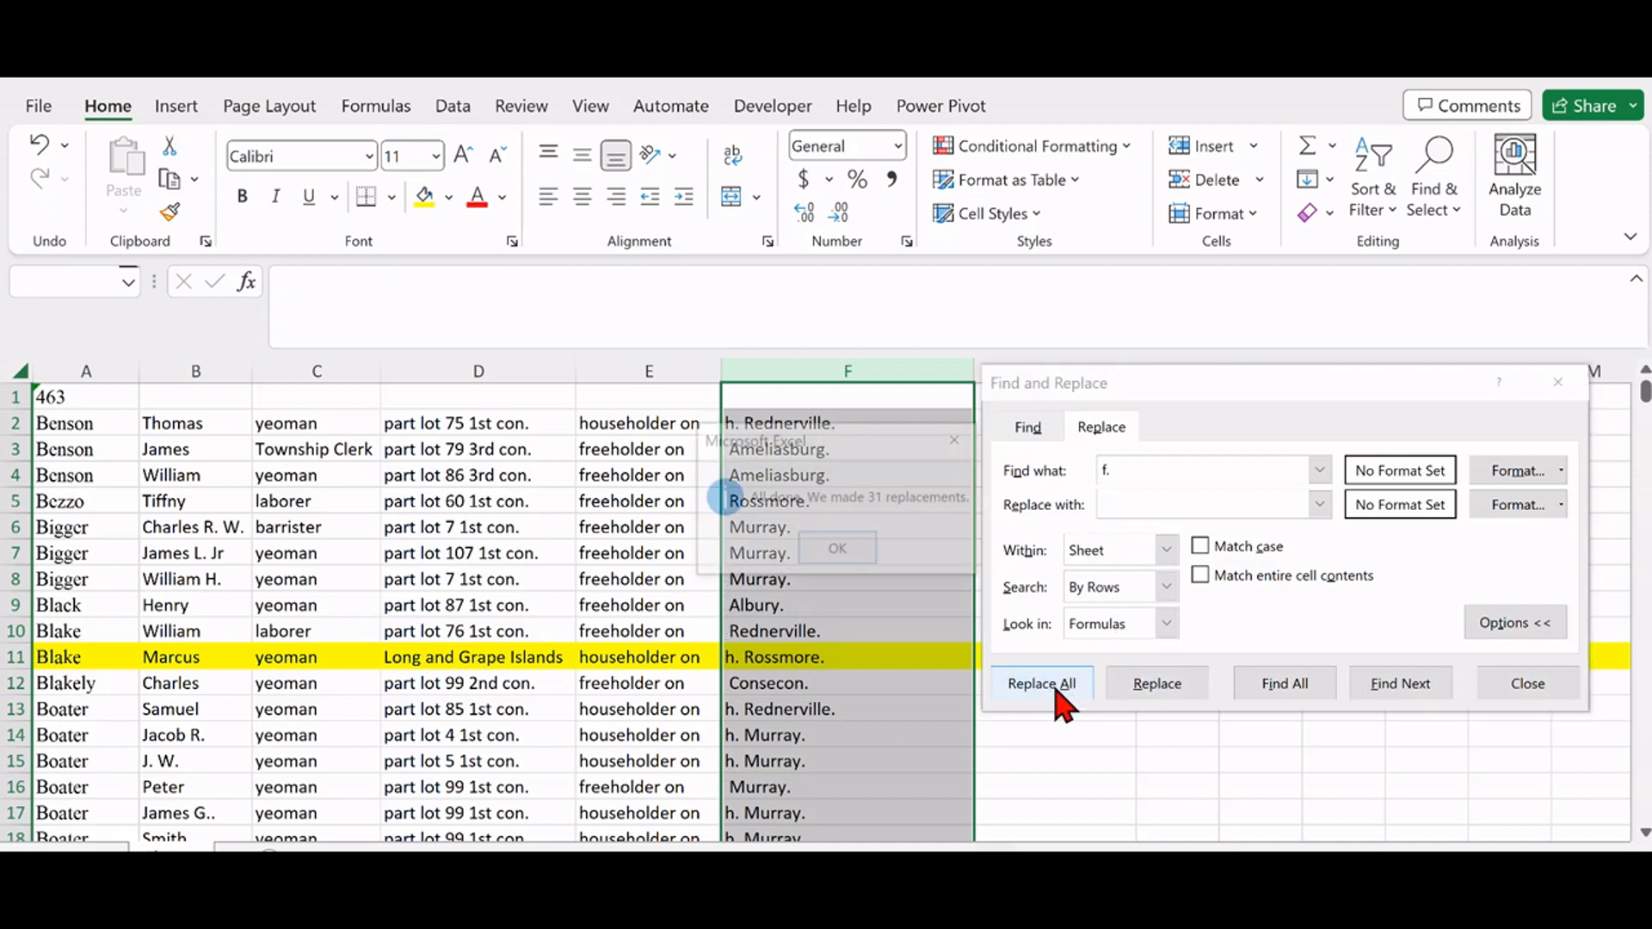
click(841, 550)
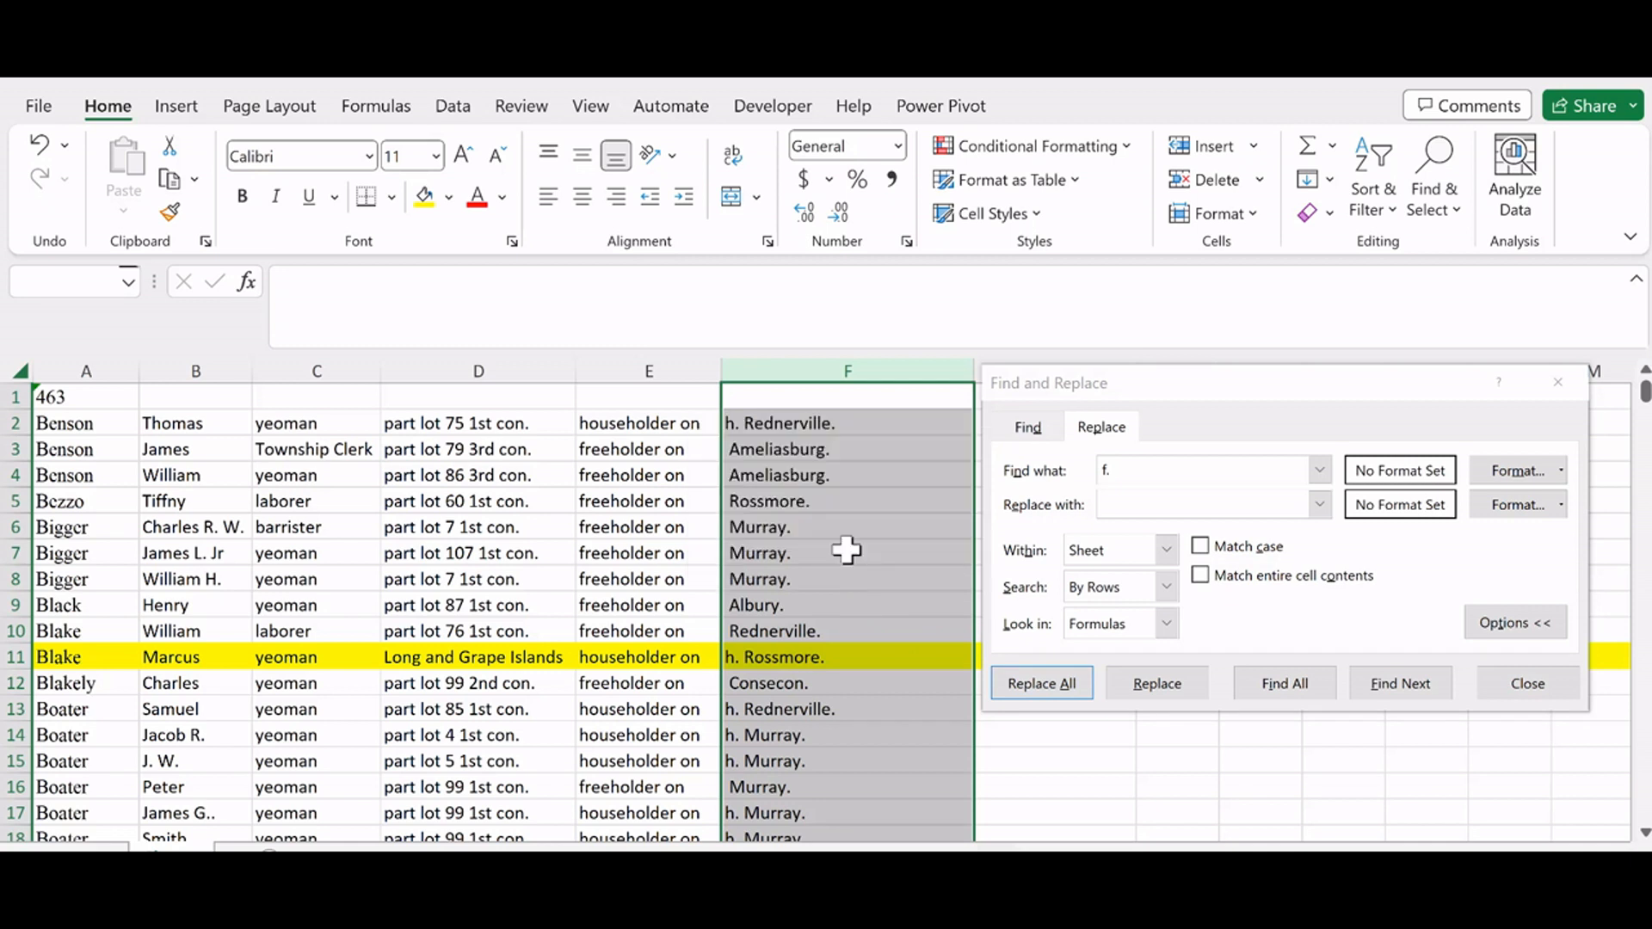
Step: Remove every "h." from column F by replacing it with nothing, check the entries and close Find and Replace
click(1129, 469)
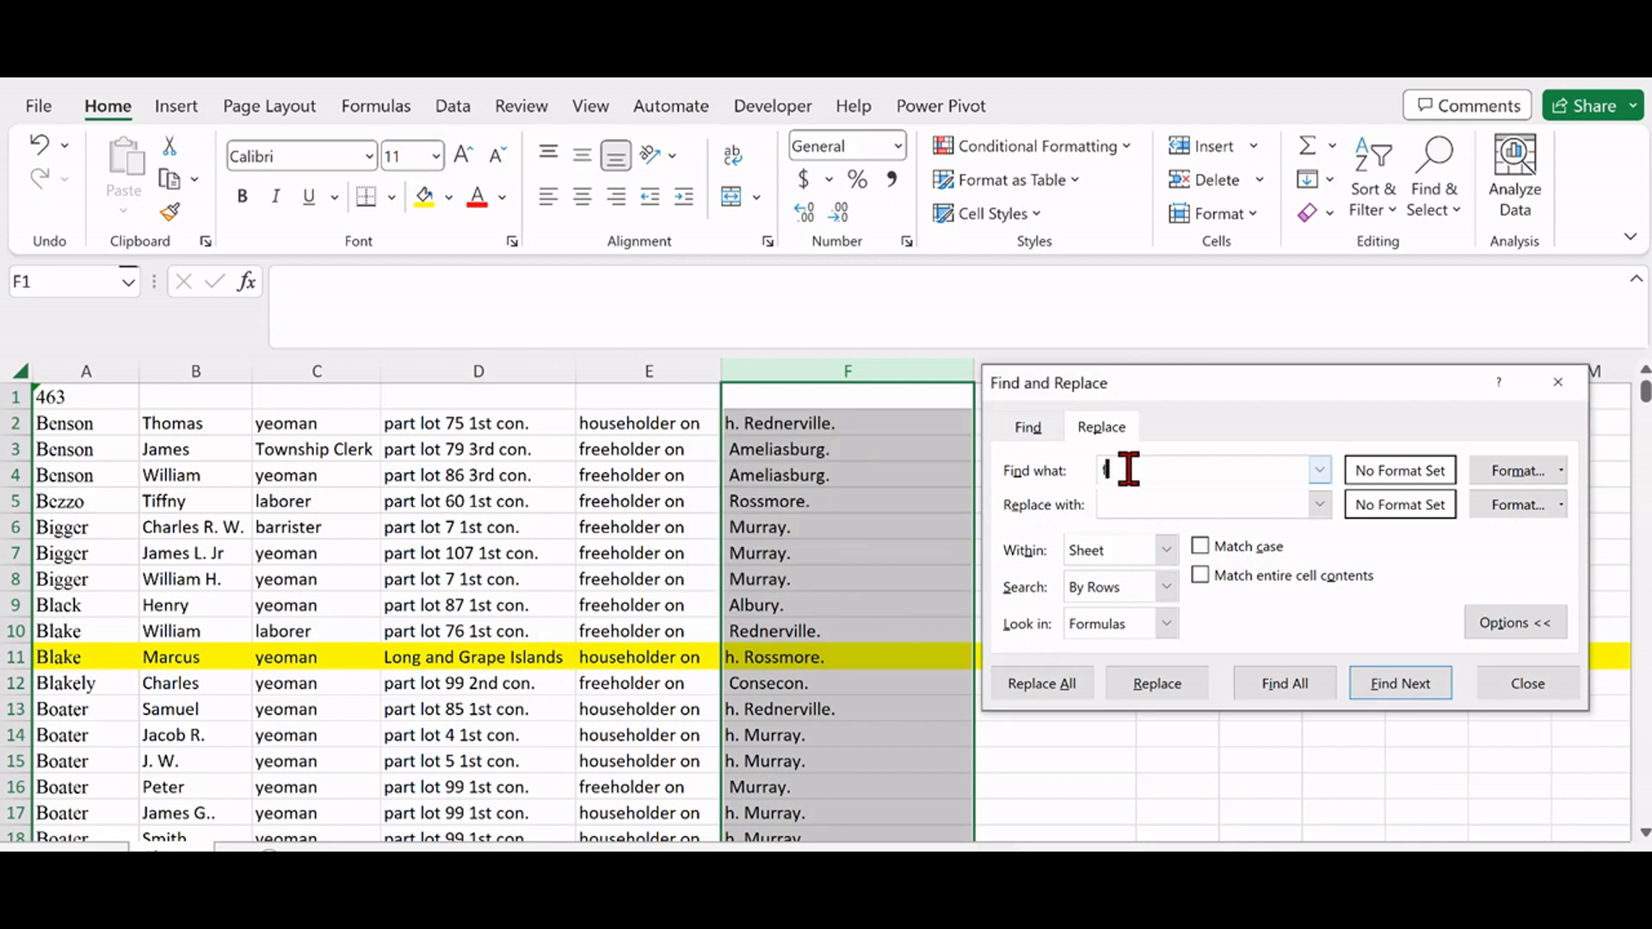
text(h.)
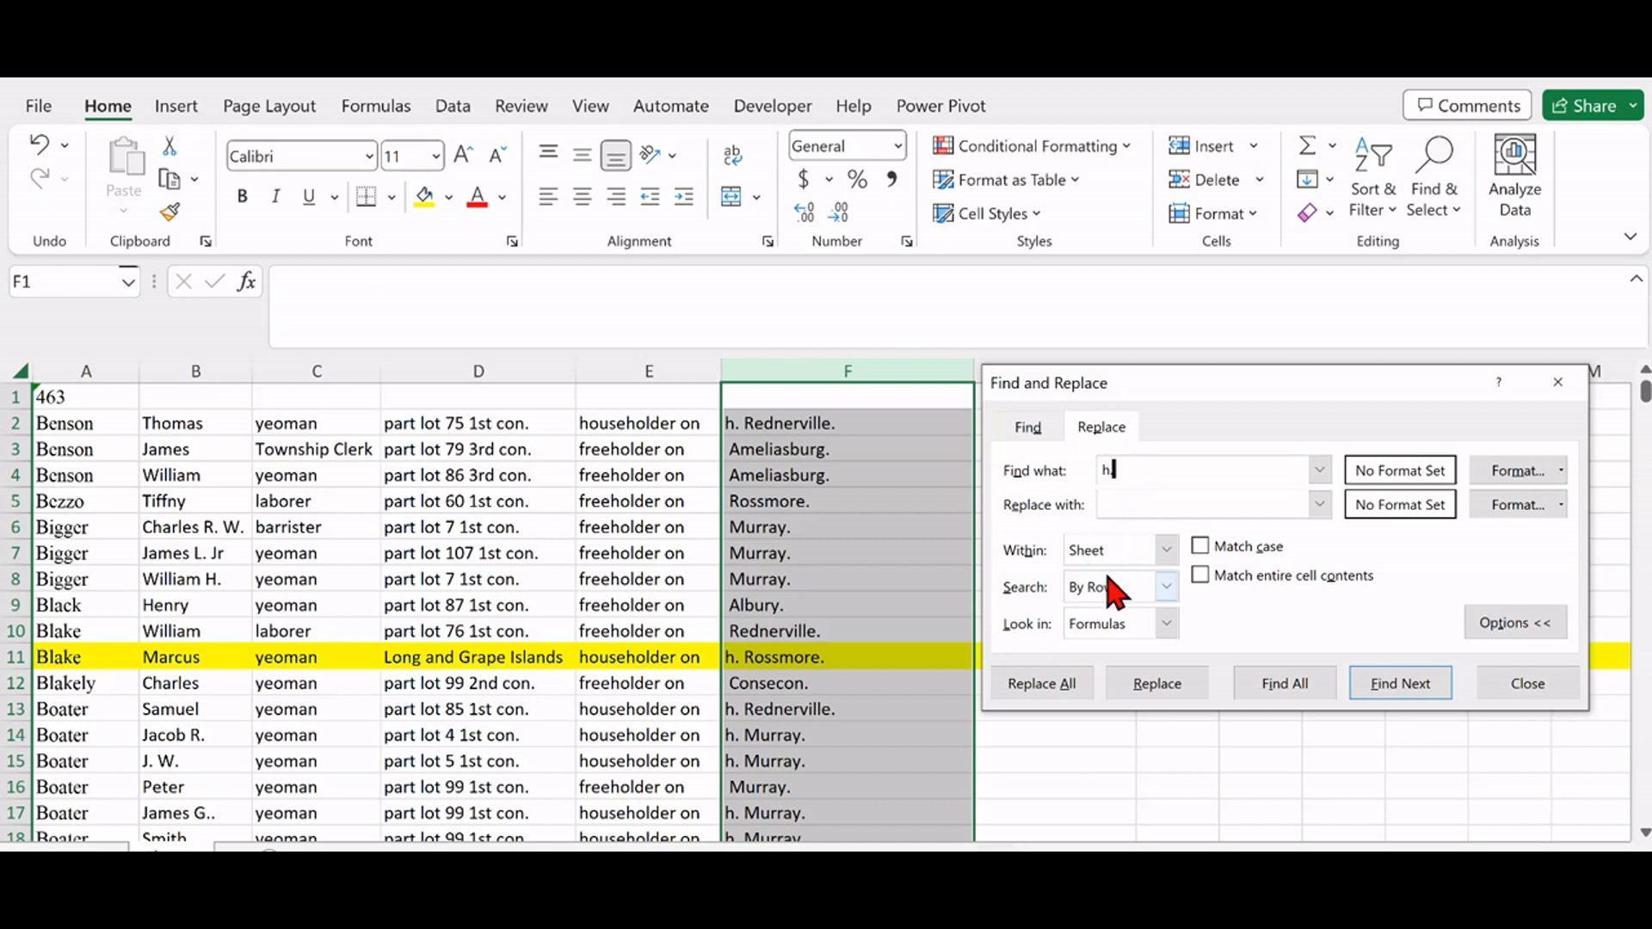
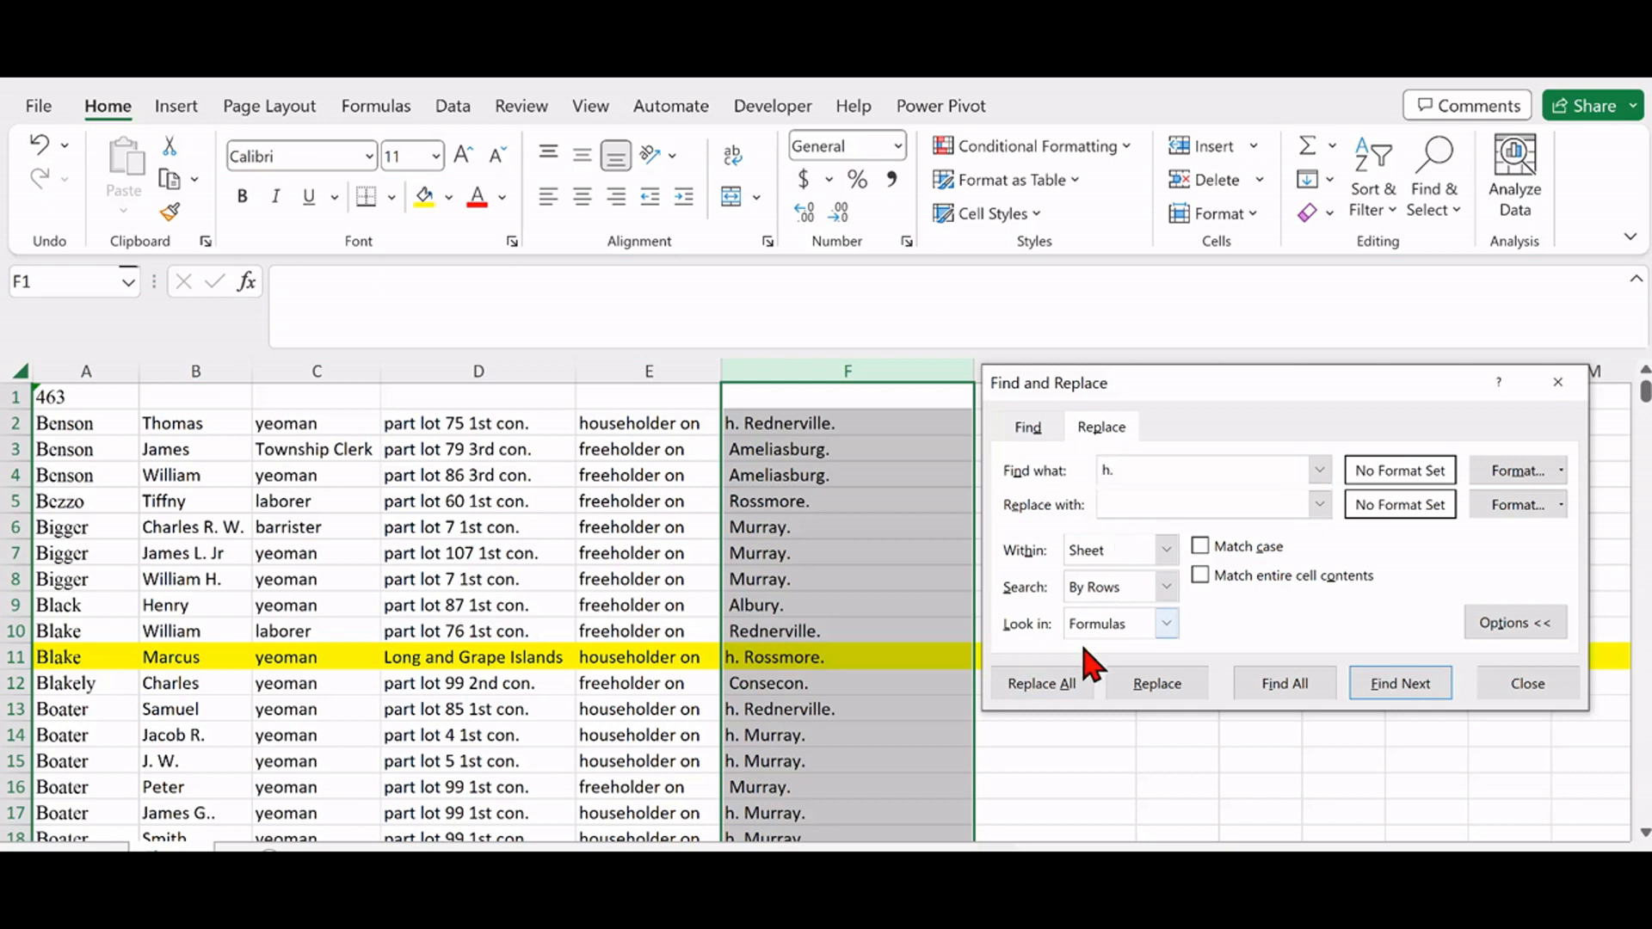
click(1057, 684)
click(838, 549)
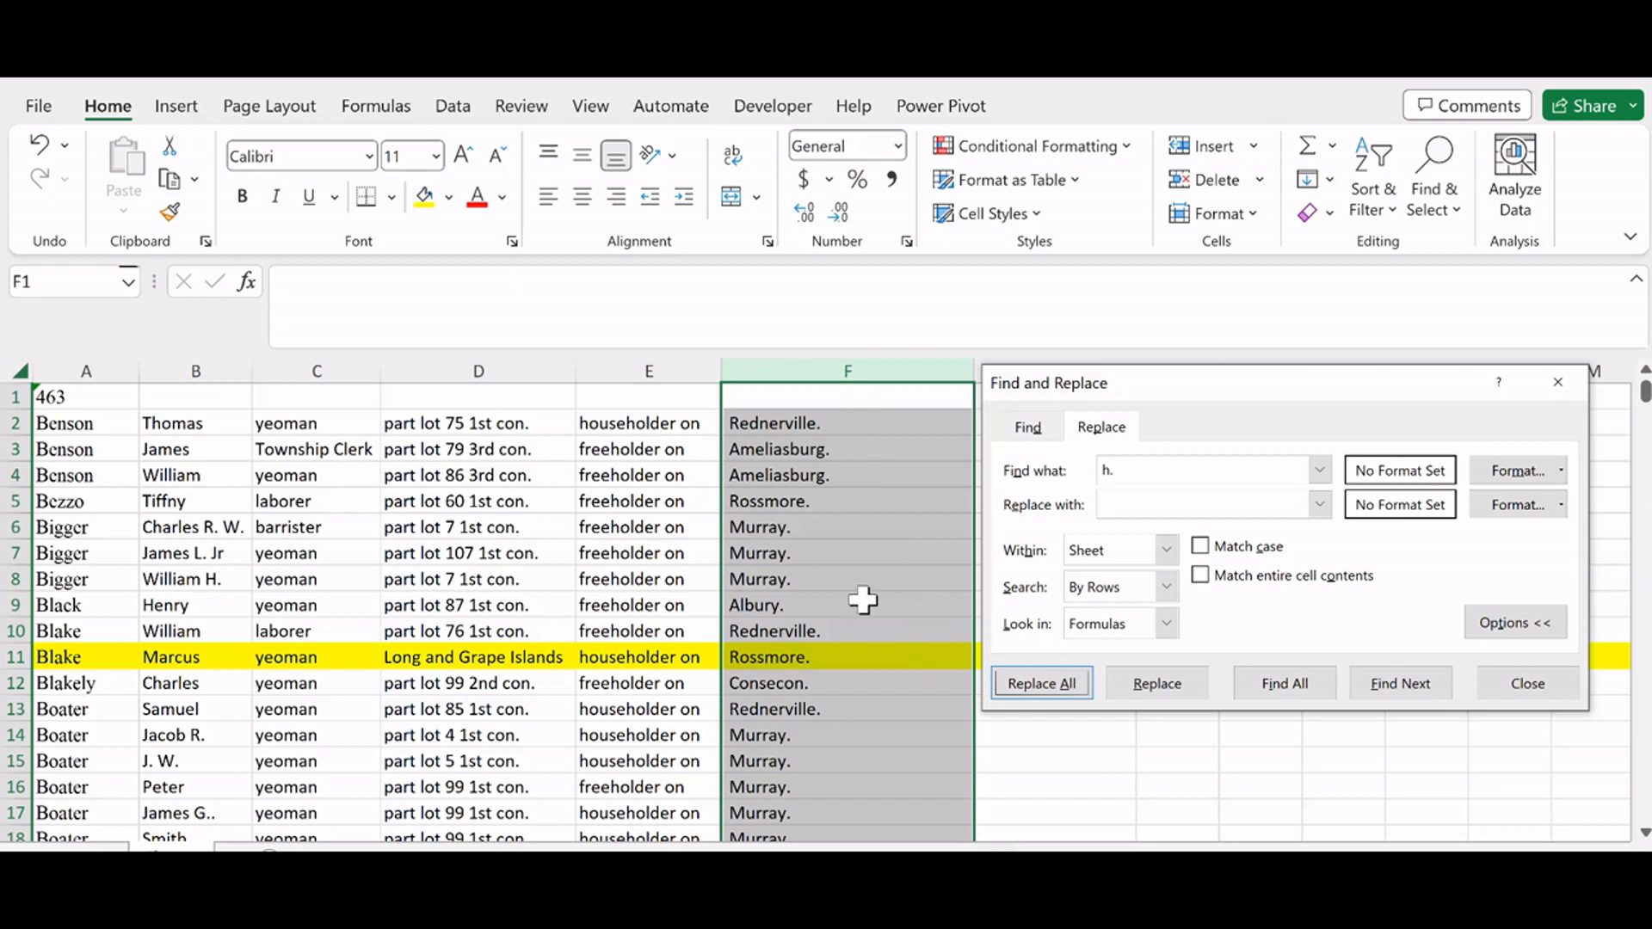
scroll(857, 692, down, 3)
scroll(858, 692, down, 5)
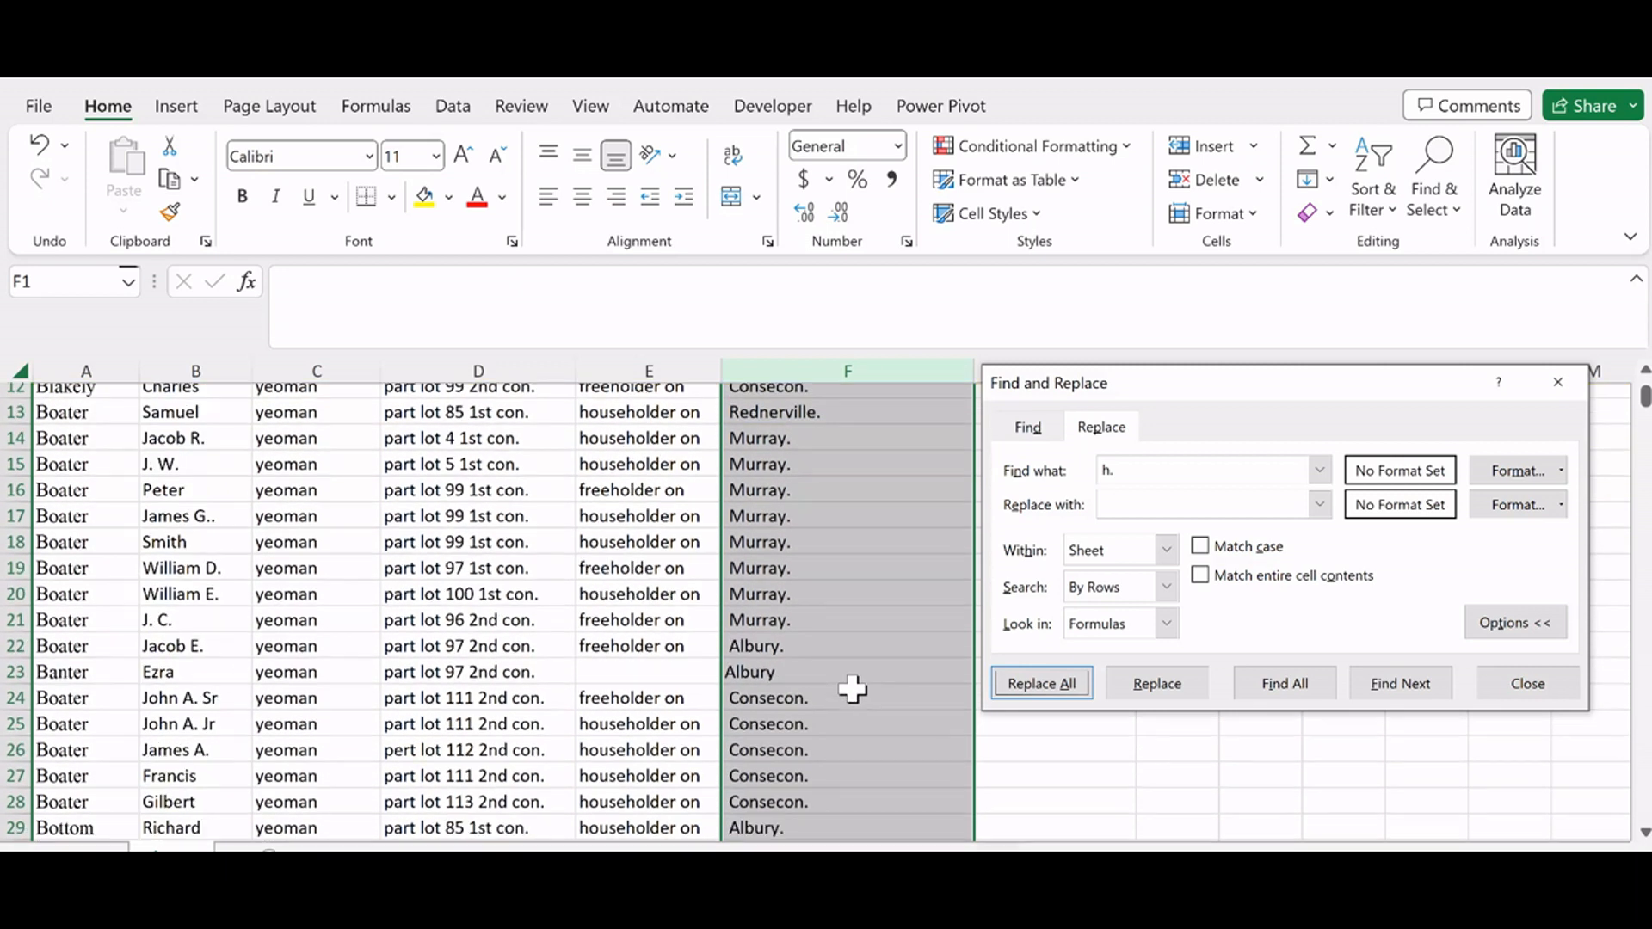
scroll(852, 688, down, 3)
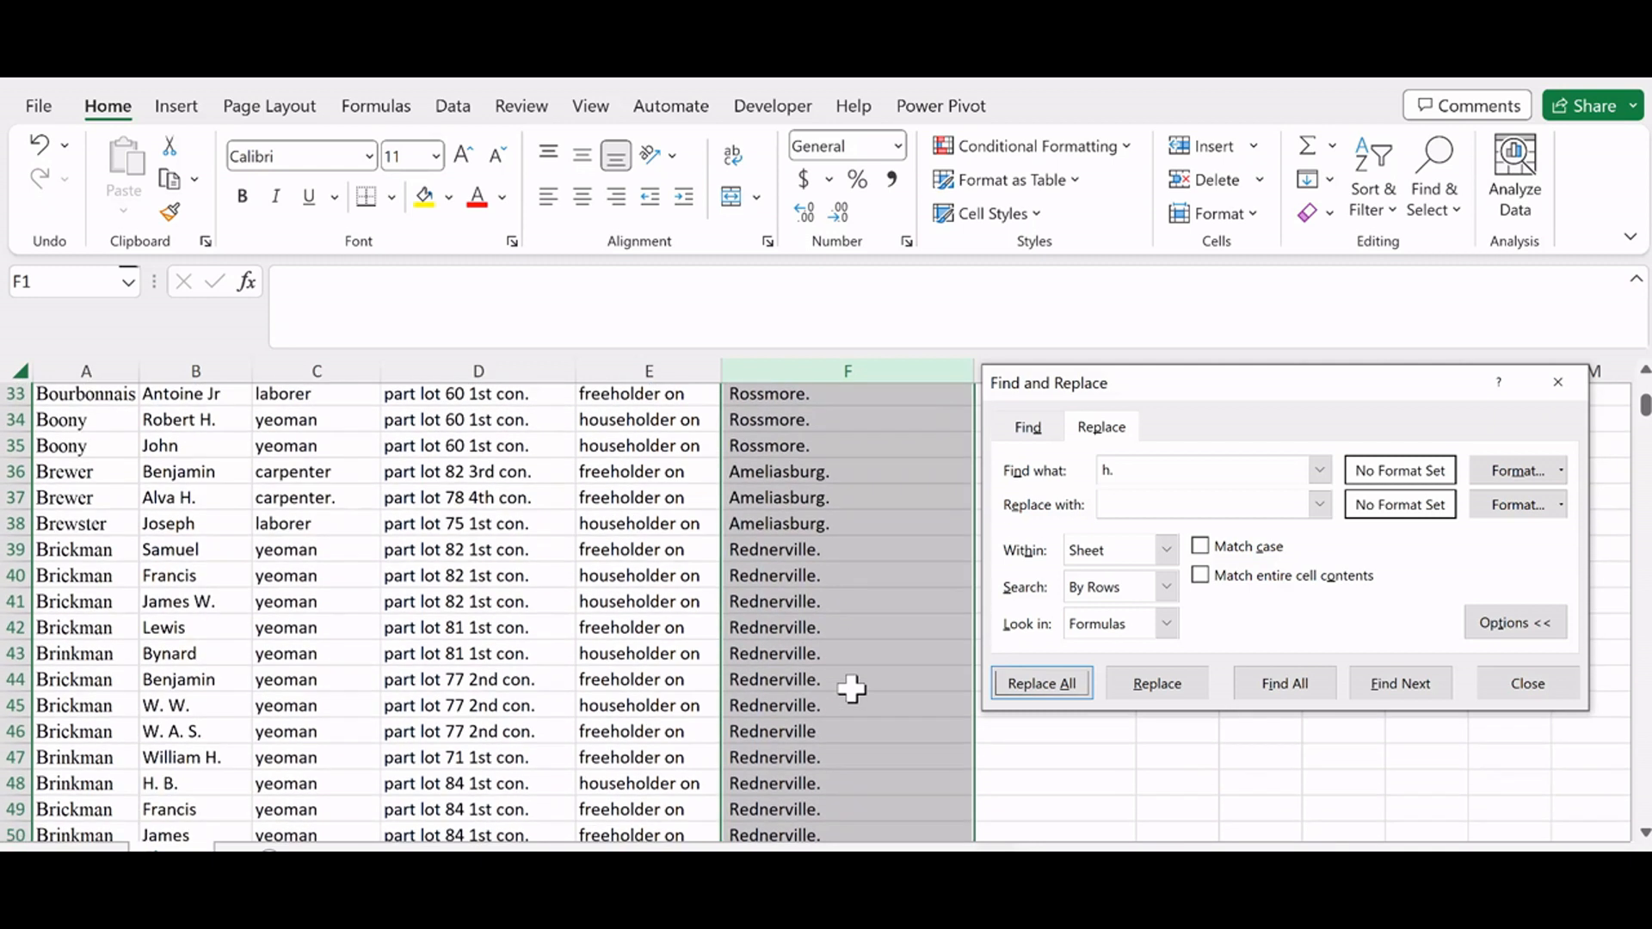
scroll(852, 687, up, 5)
click(1507, 685)
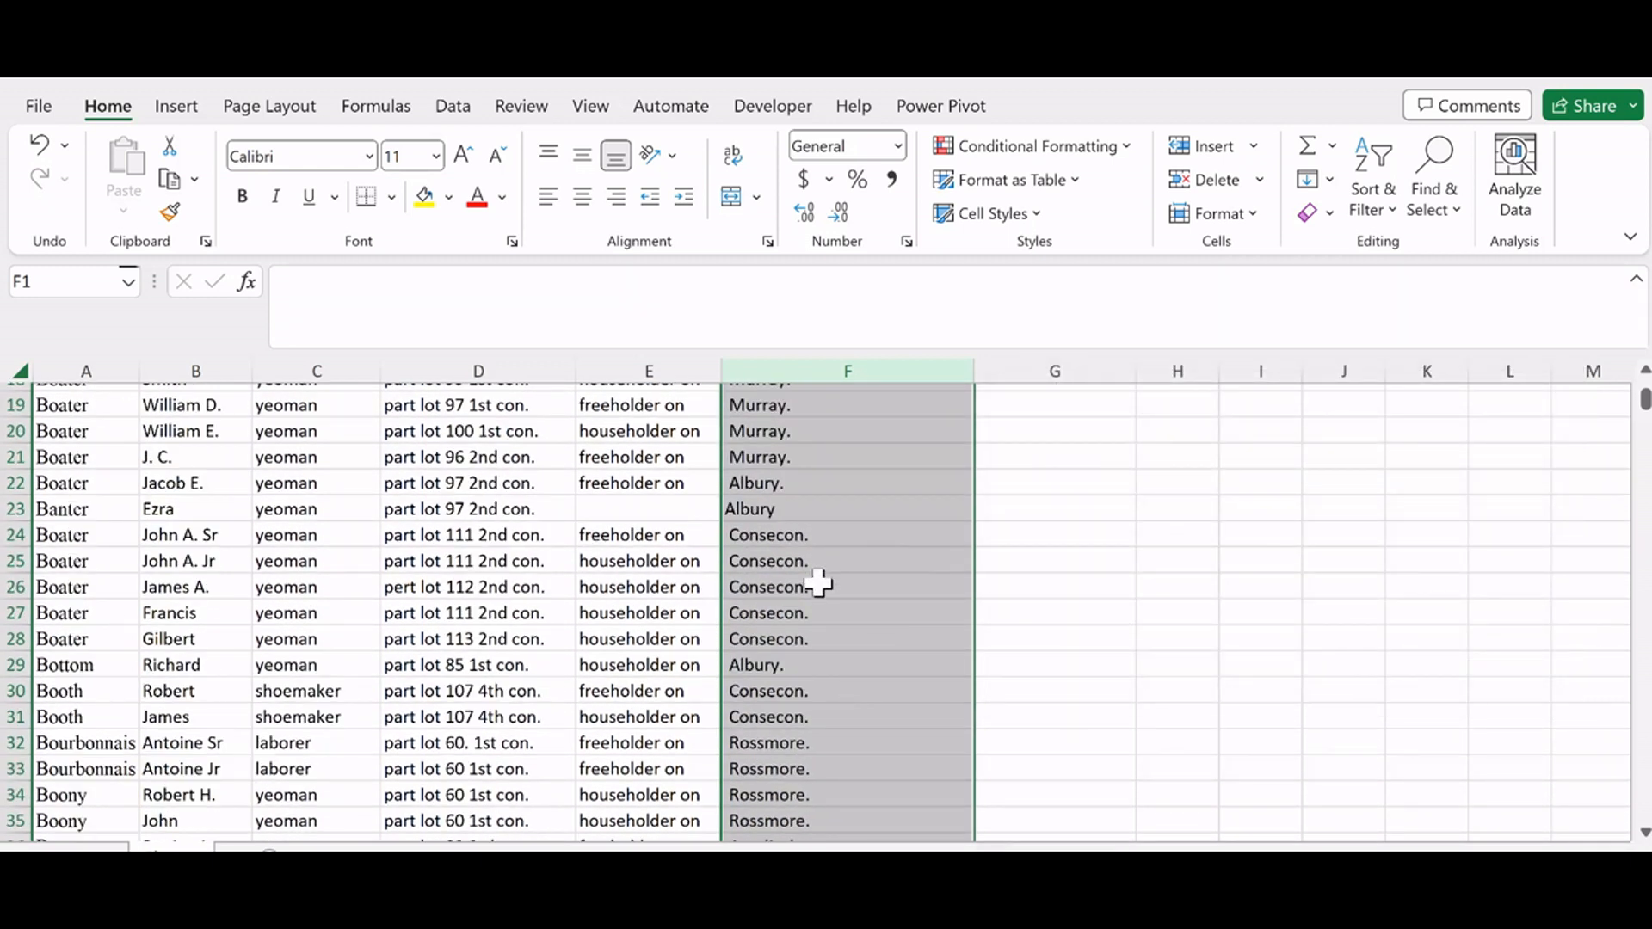
Step: Run the macro PERSONAL.XLSB!T___TRIMMER_1000_Column_L from cell A1 to trim the leading spaces, and check the entries in column F
key(ctrl+Home)
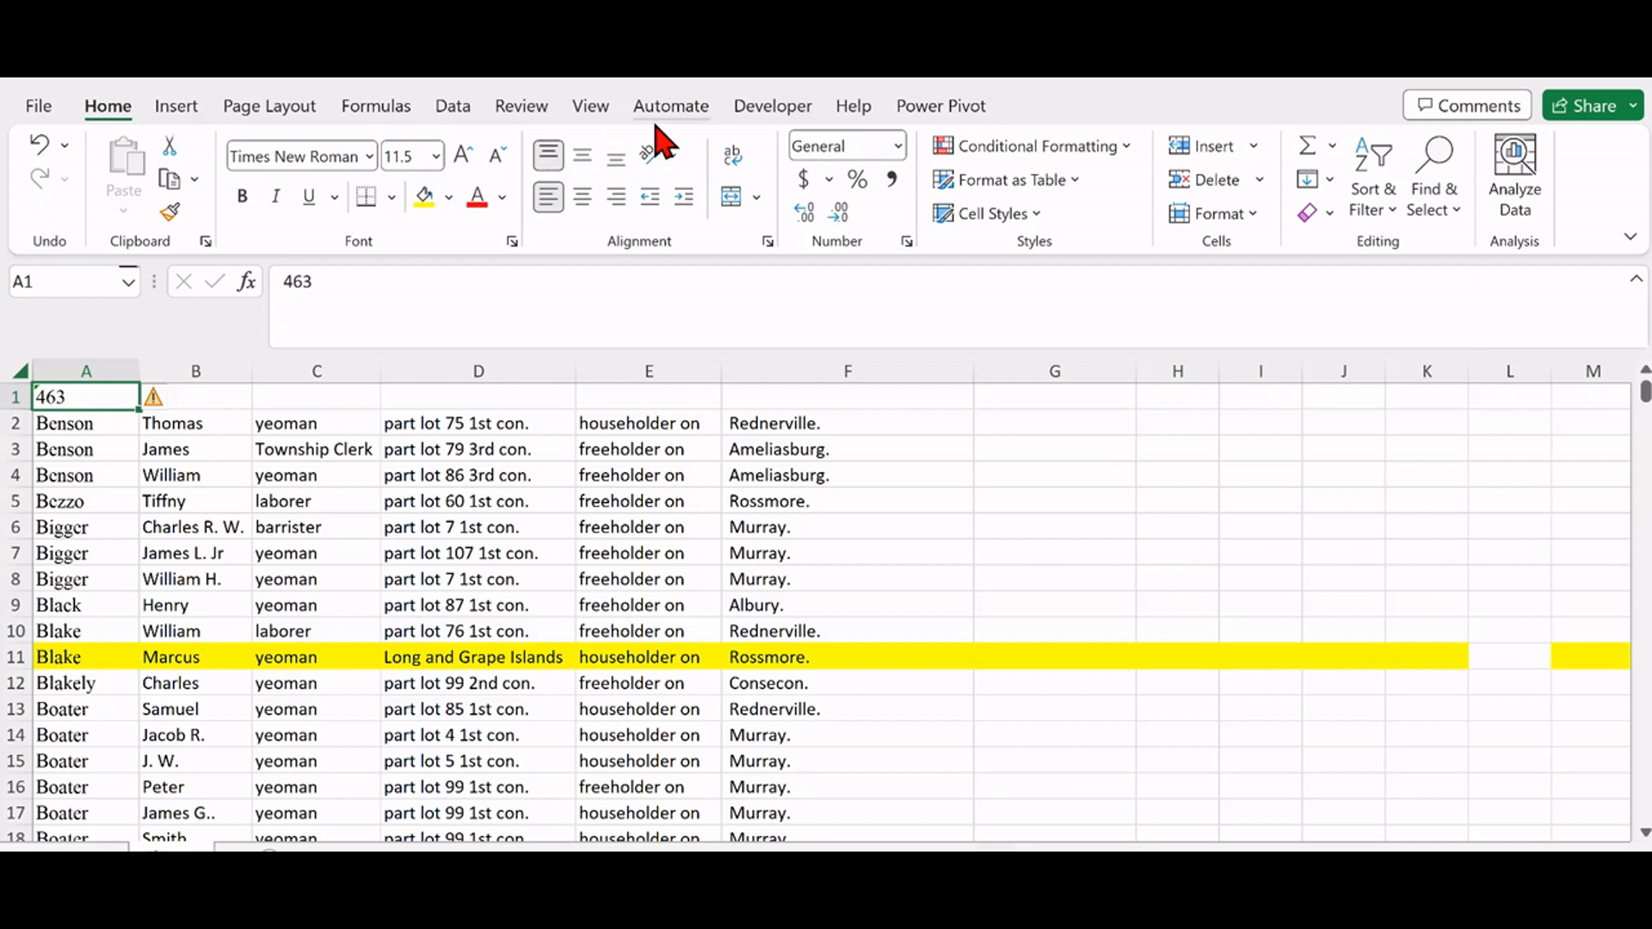
click(762, 111)
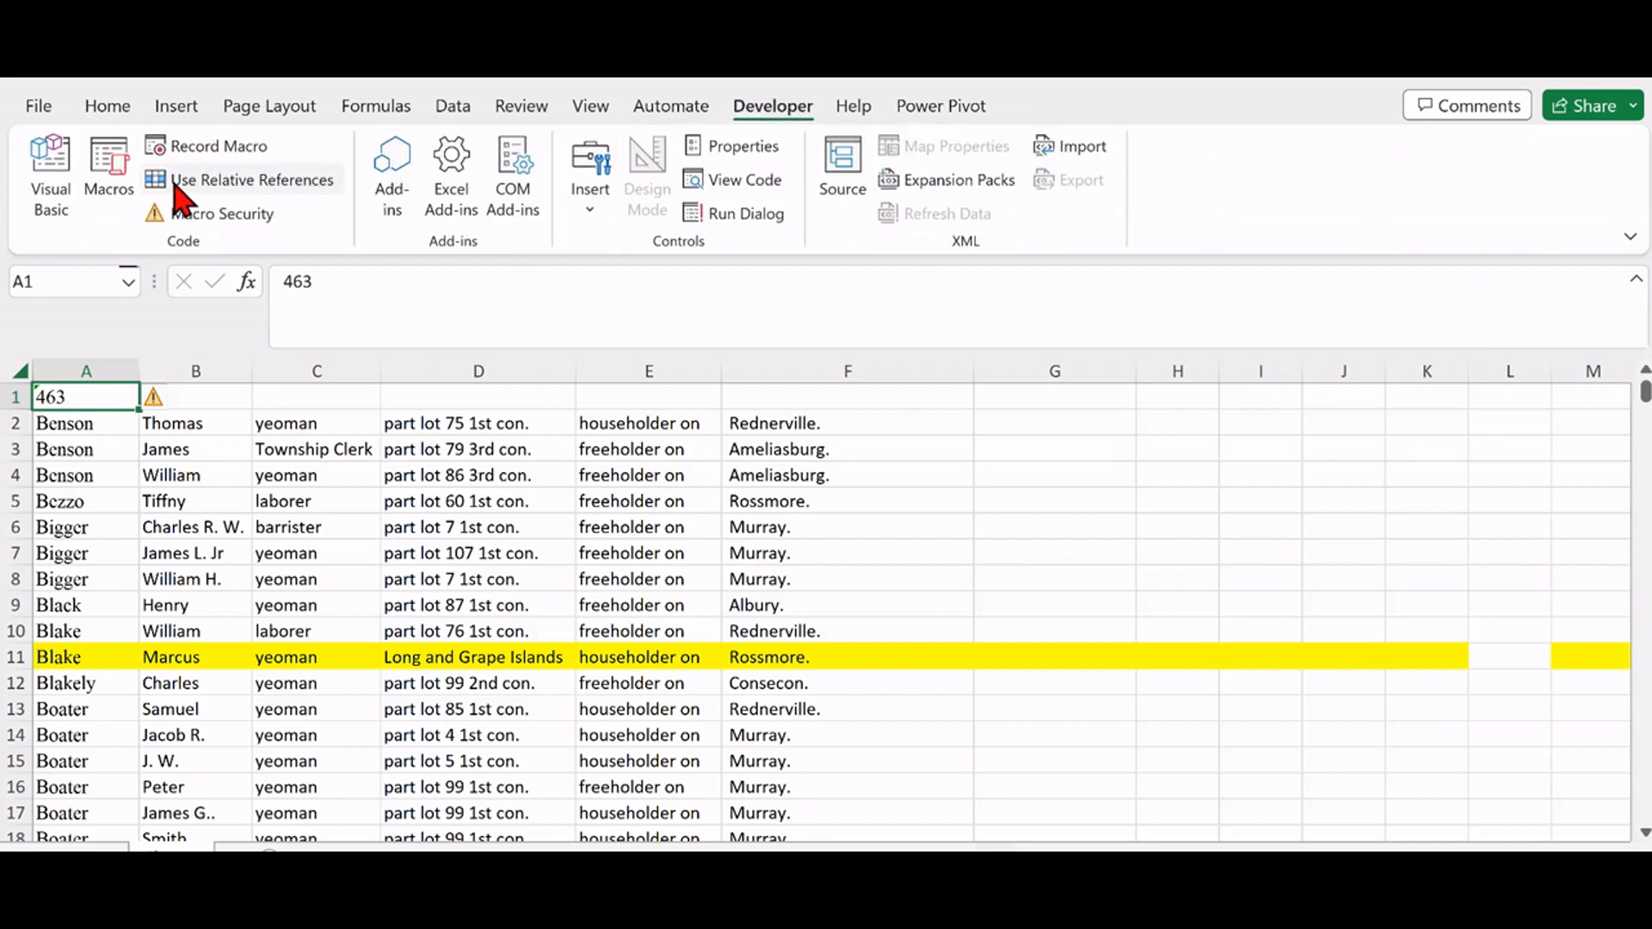
click(115, 157)
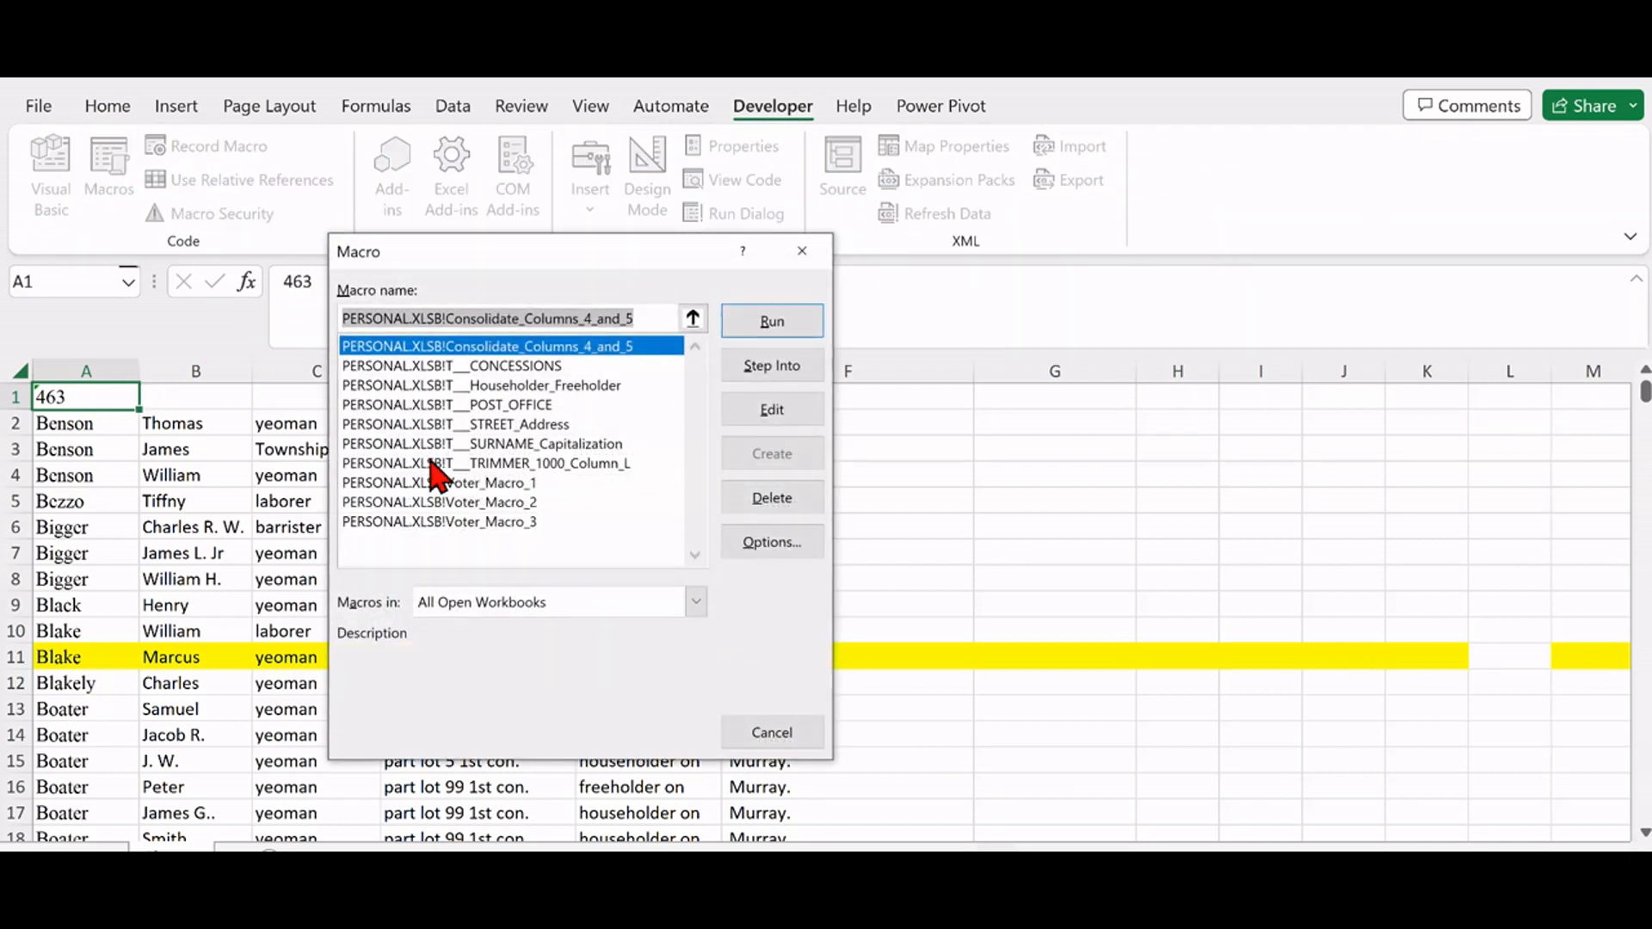
click(535, 465)
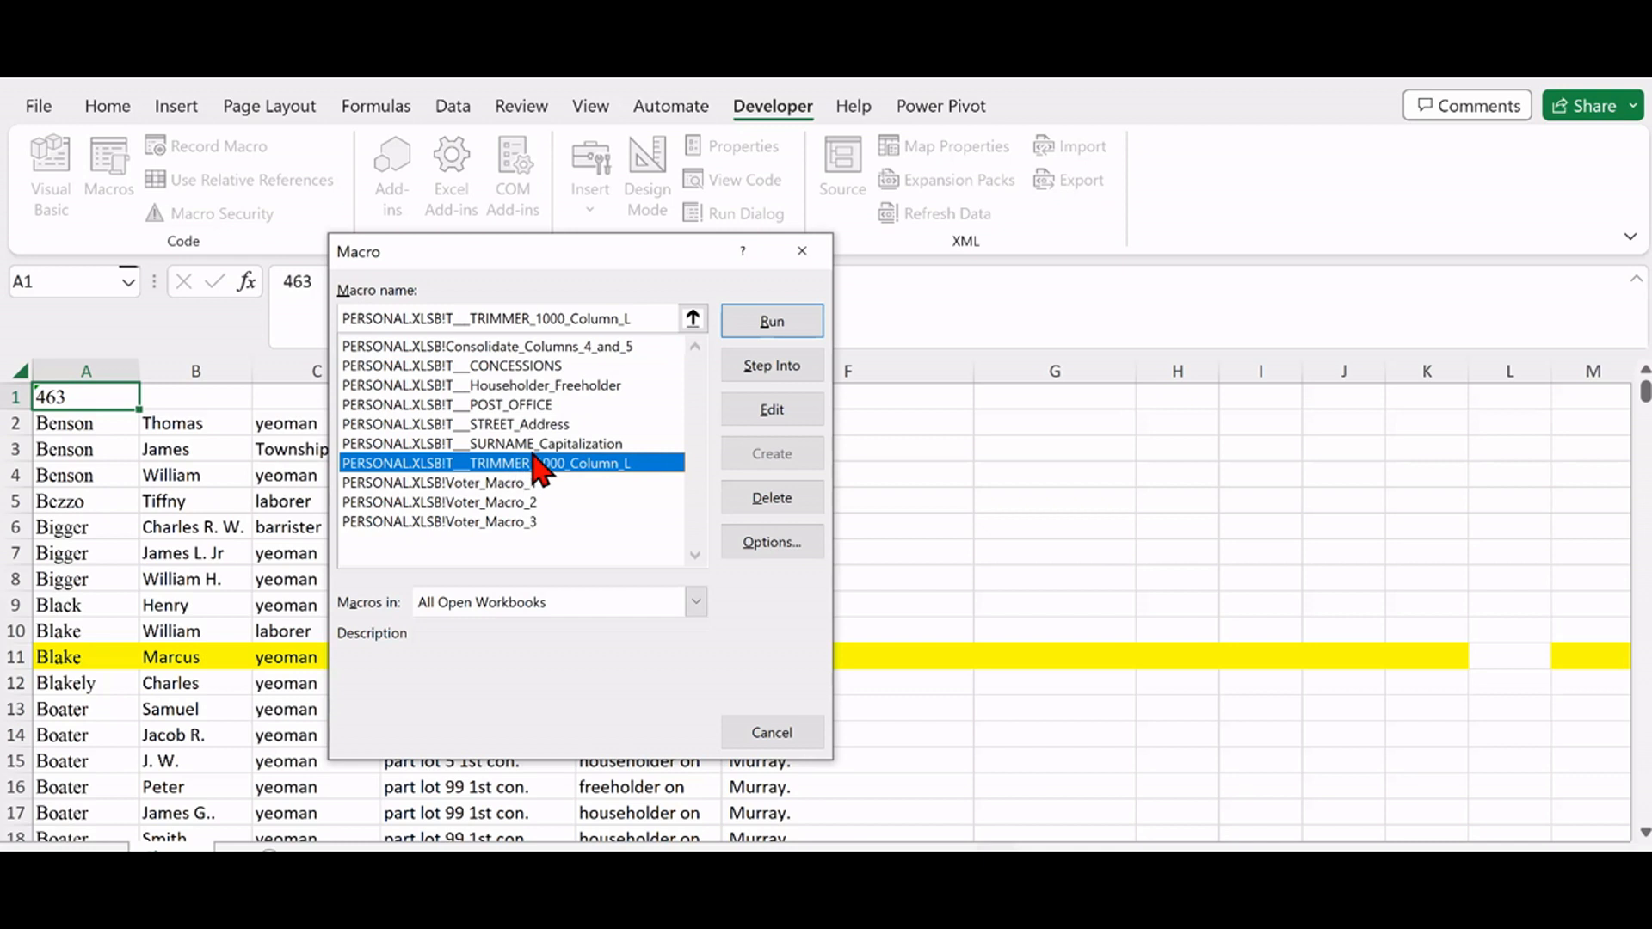
click(759, 322)
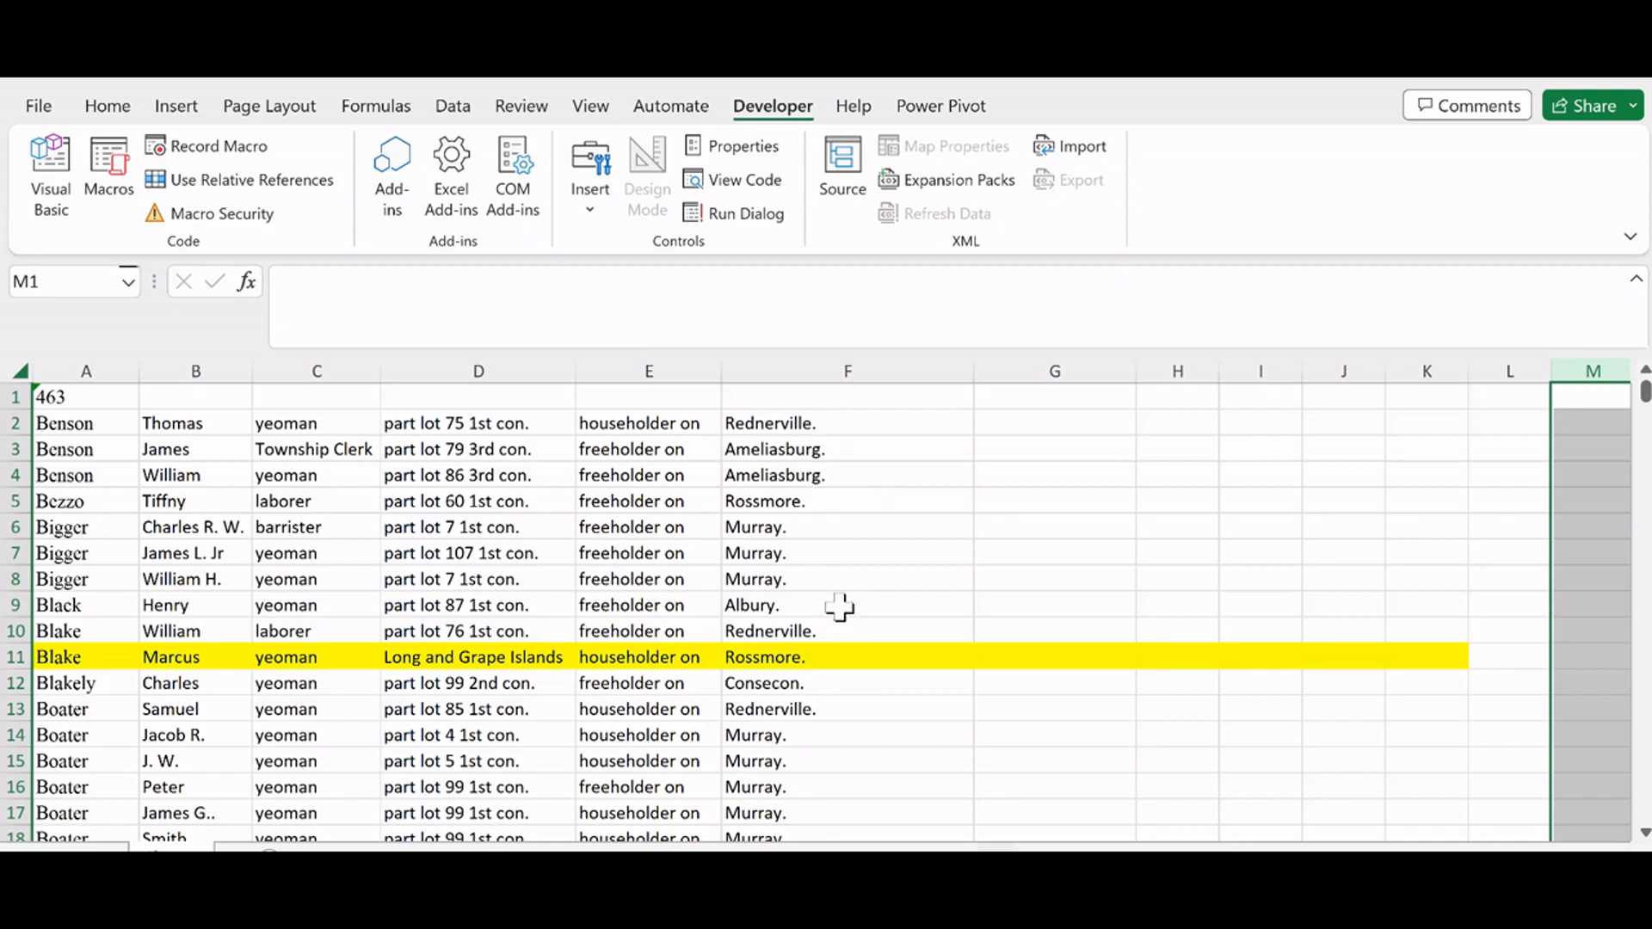
scroll(867, 663, down, 4)
scroll(864, 678, down, 3)
scroll(858, 673, up, 4)
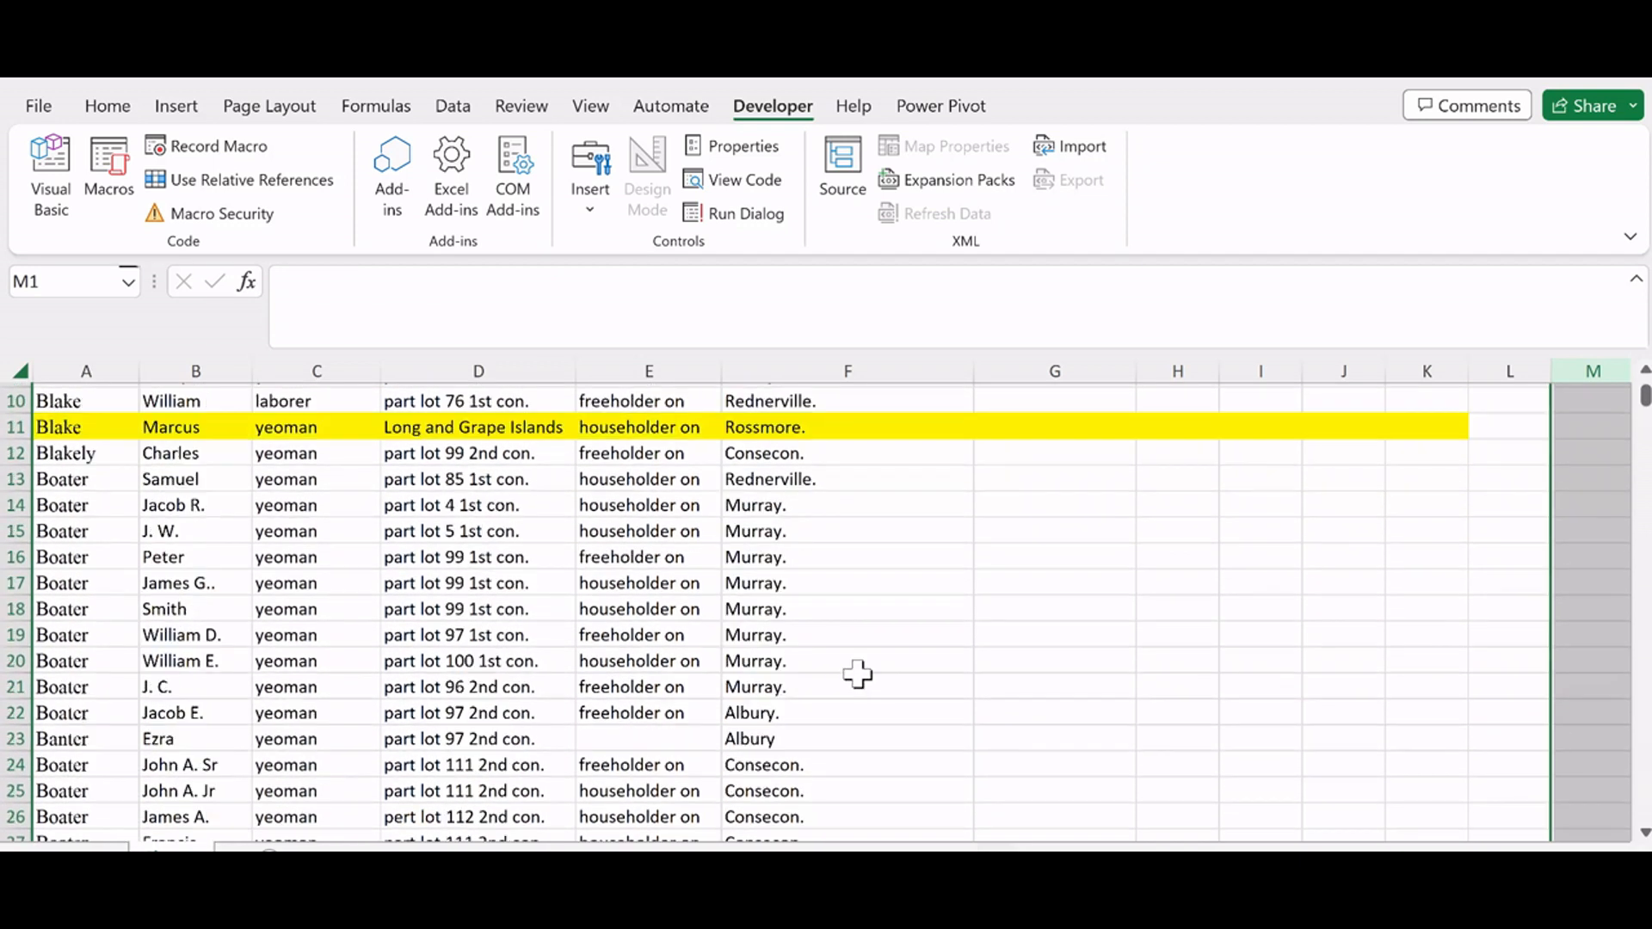
scroll(857, 673, up, 3)
Step: Remove every period from column F by replacing "." with nothing, search for leftovers and close Find and Replace
click(856, 372)
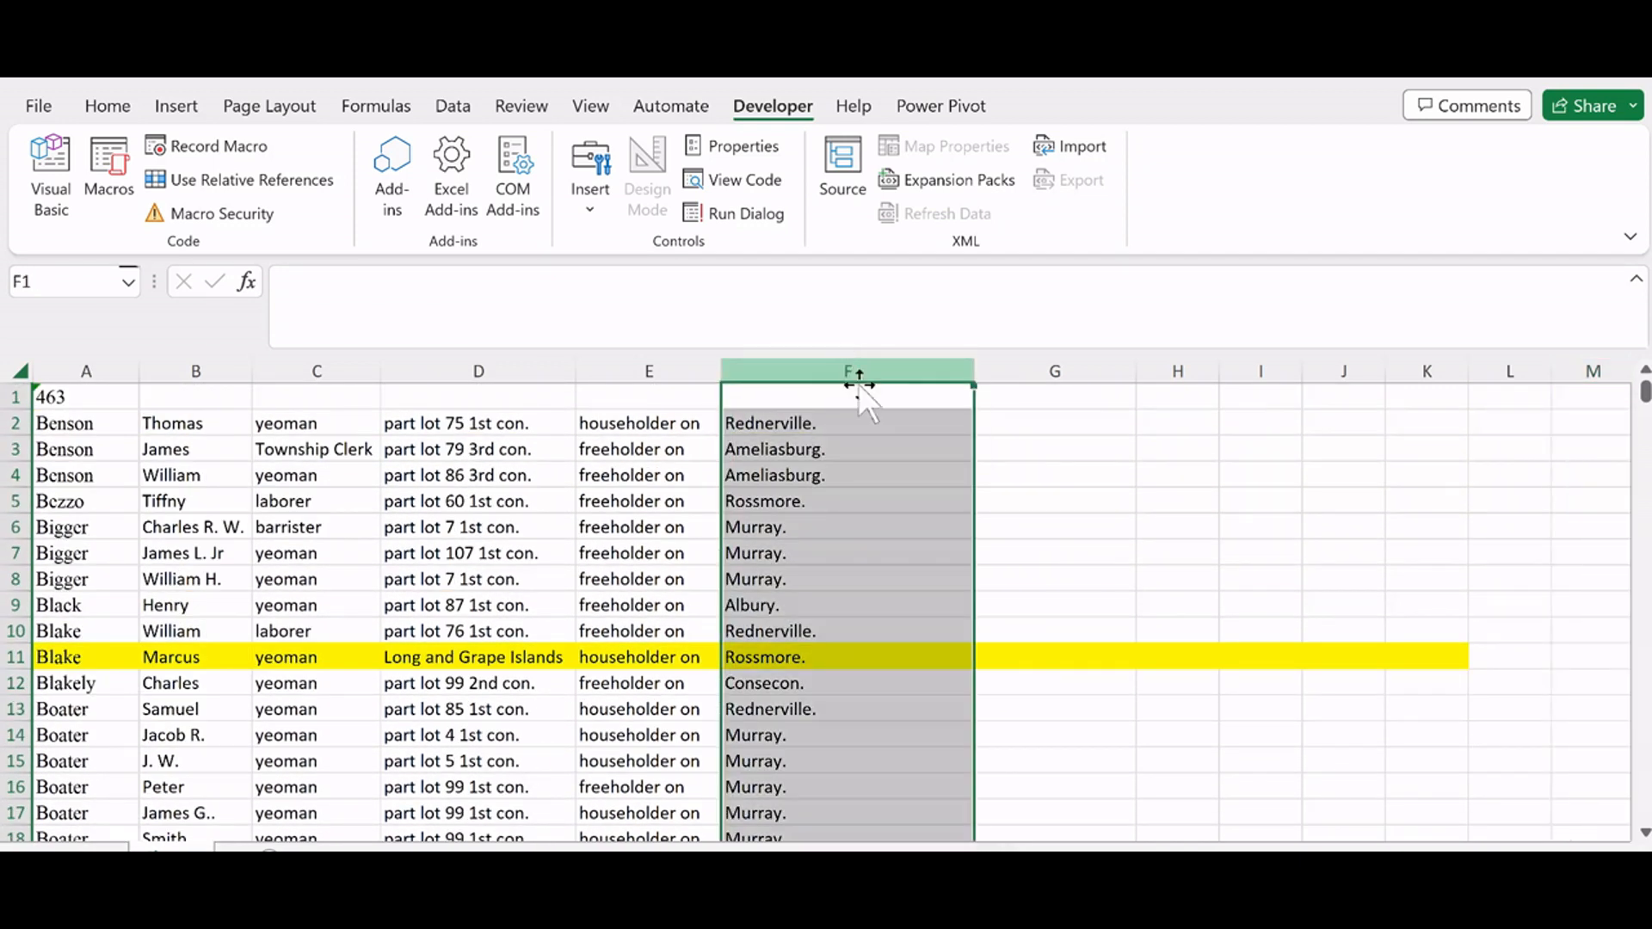
click(120, 111)
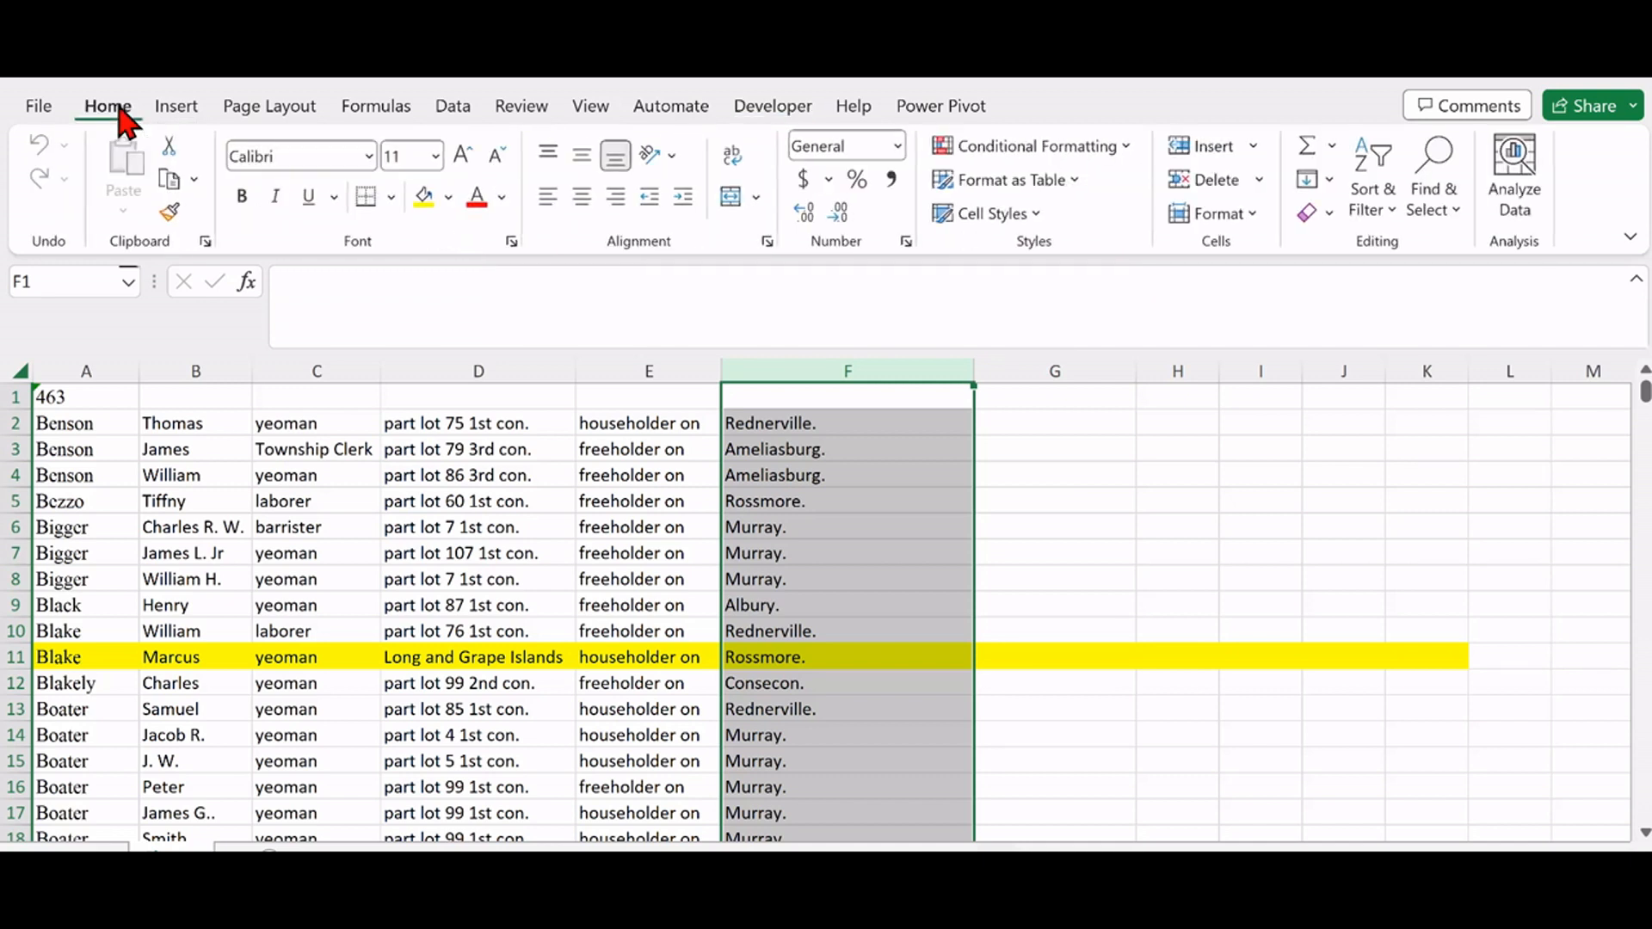
click(1432, 209)
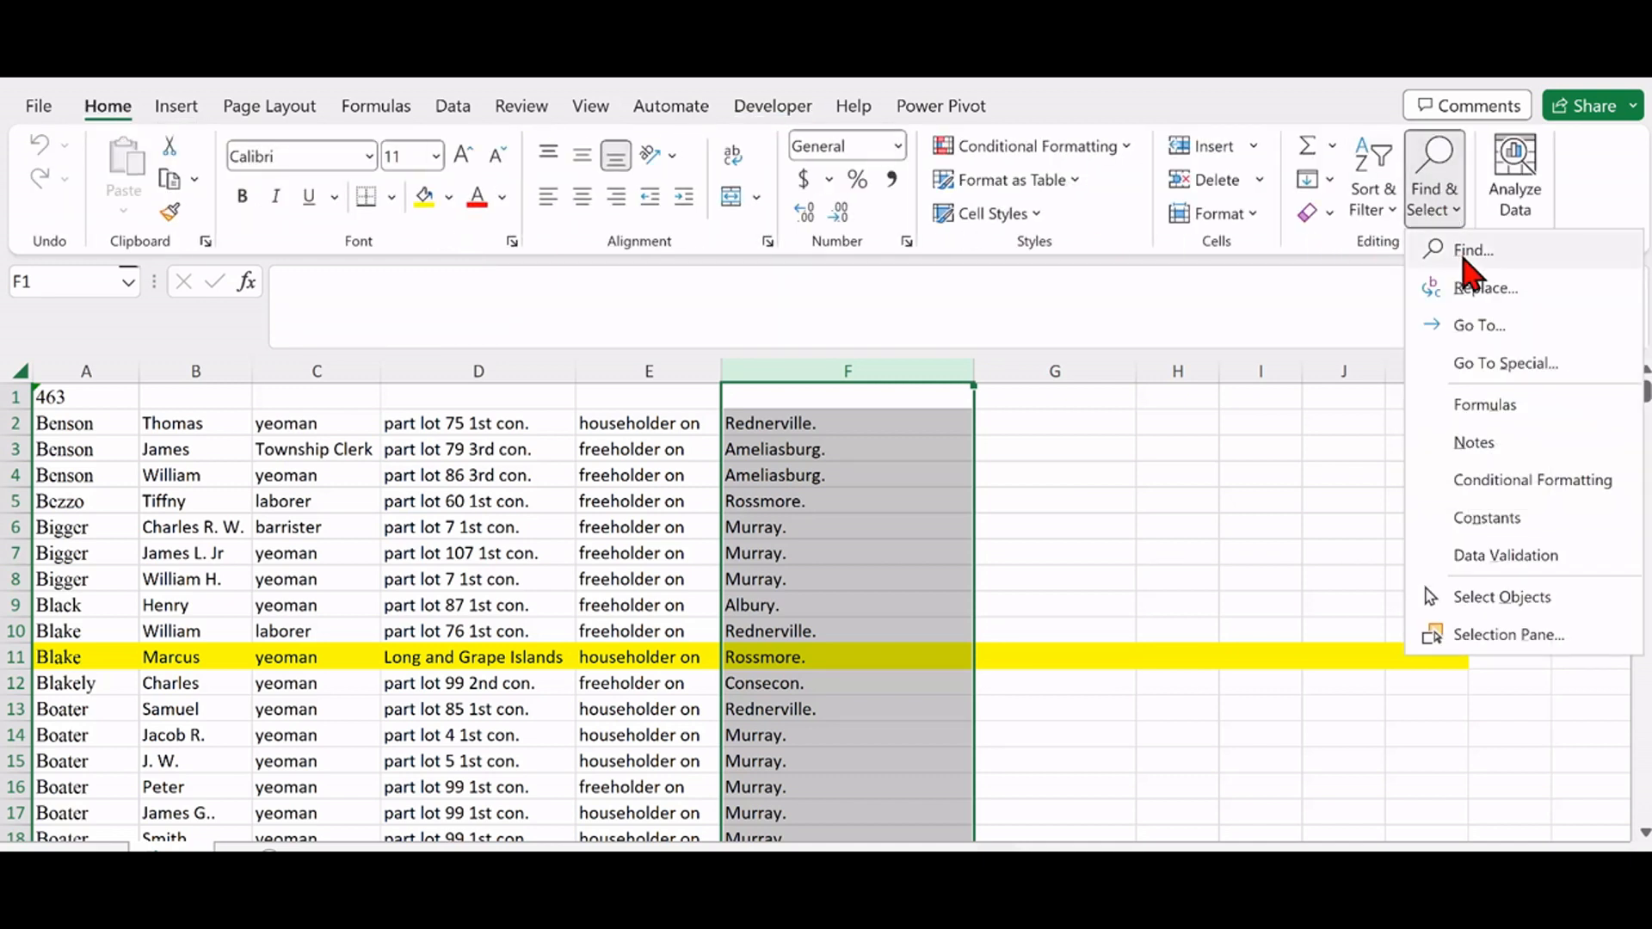
click(1468, 286)
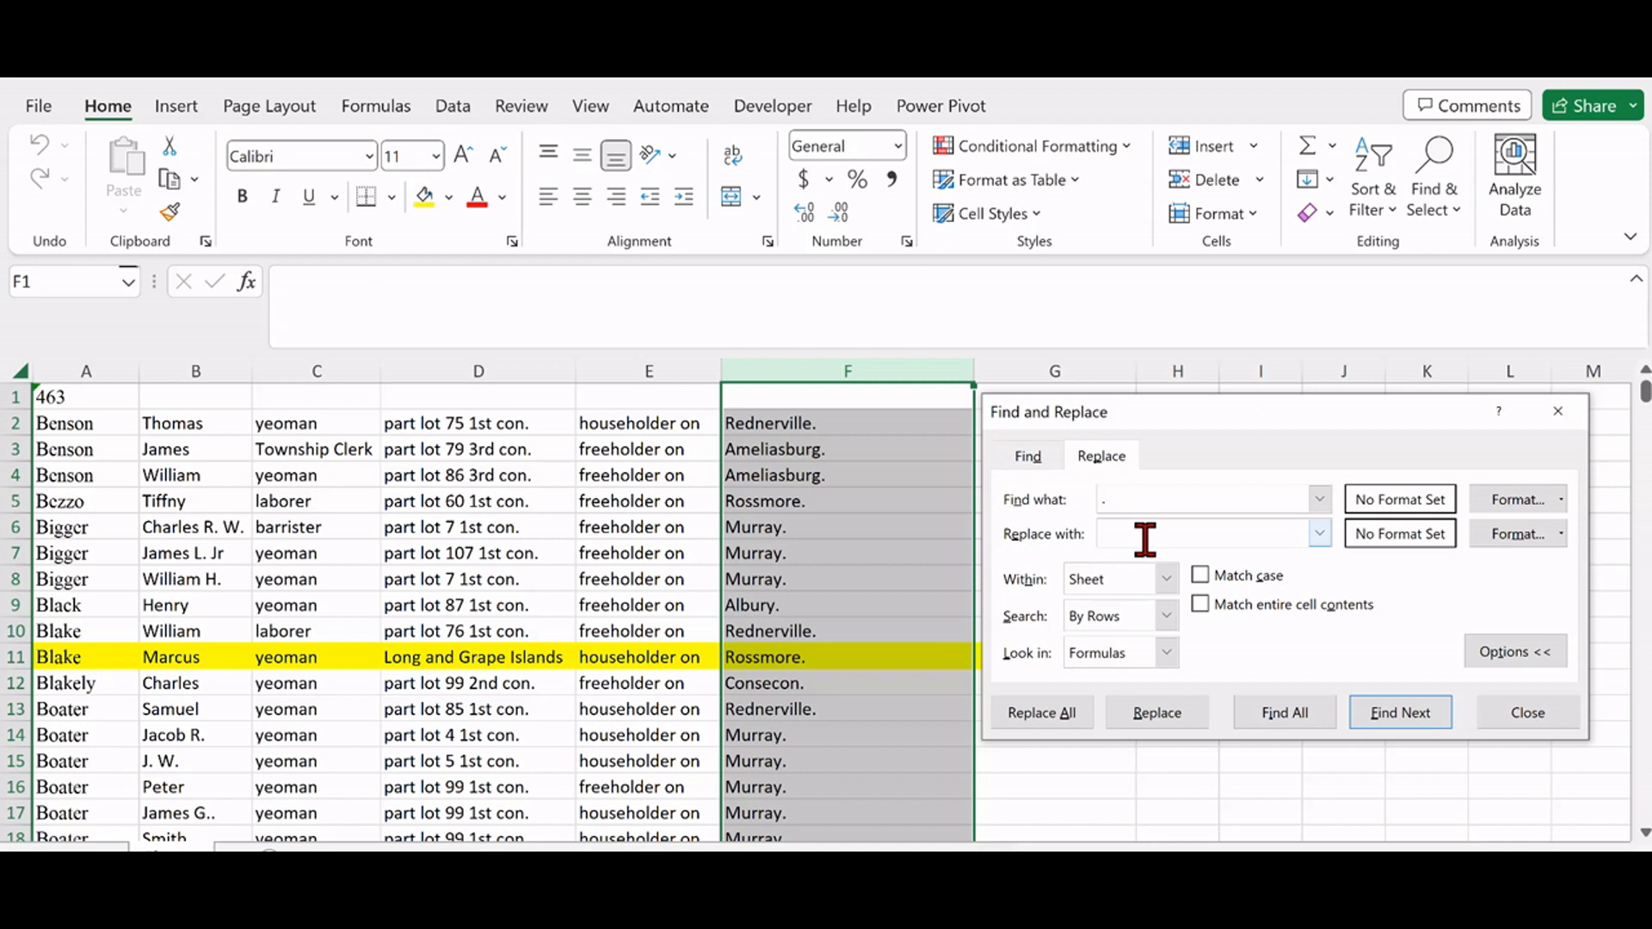
click(1060, 719)
click(838, 551)
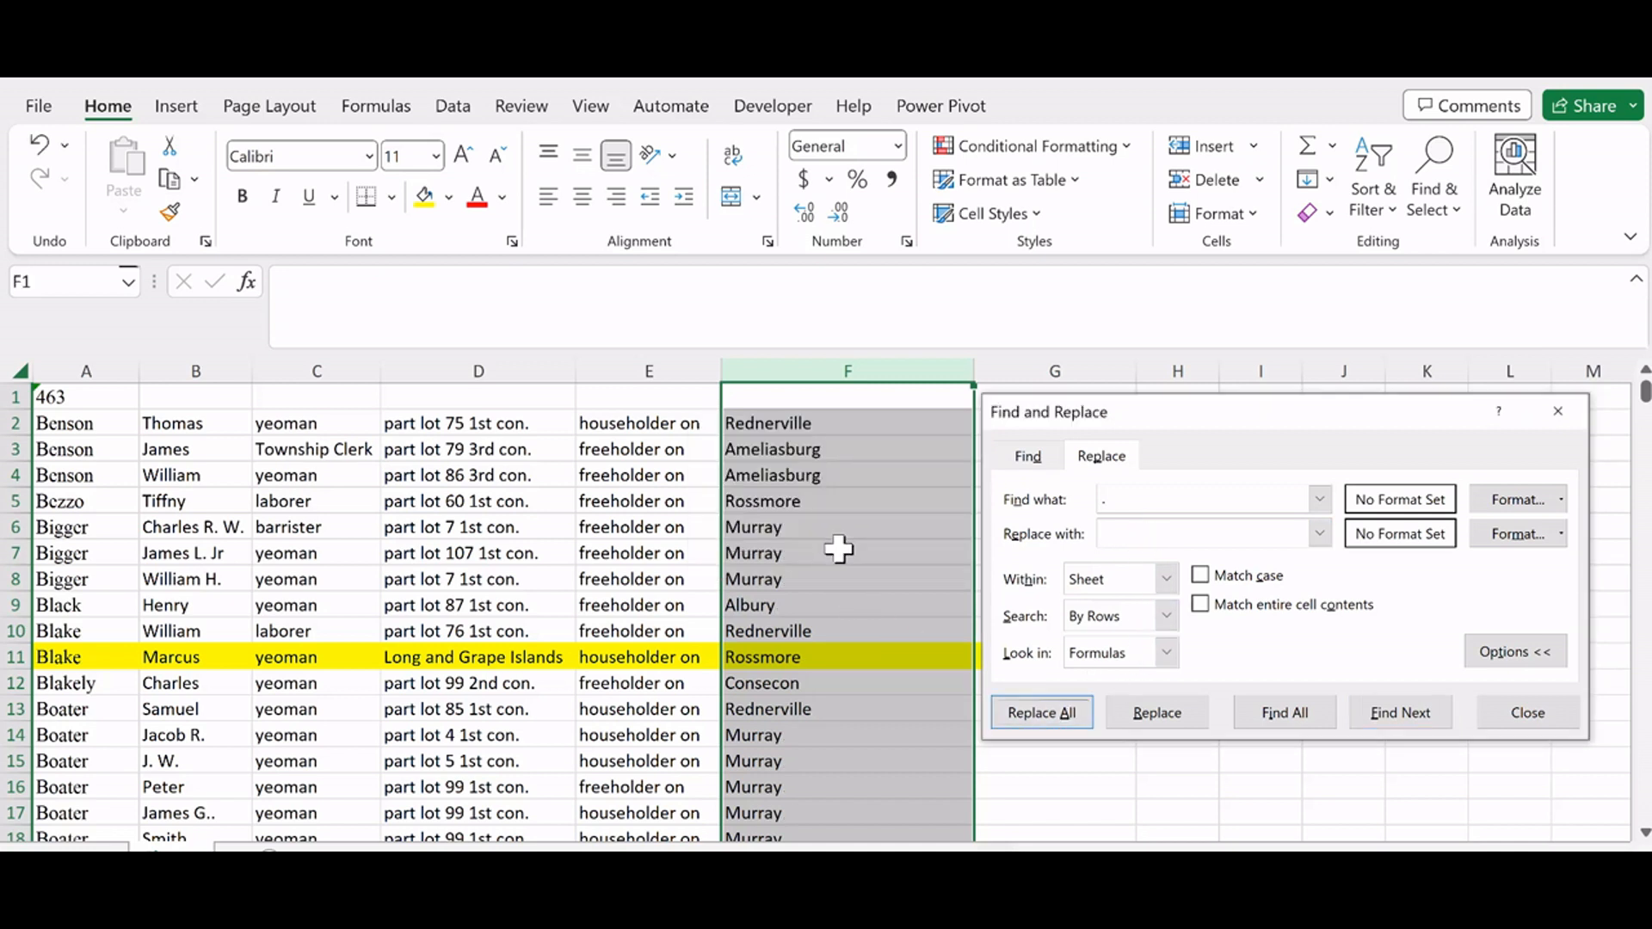
click(1362, 711)
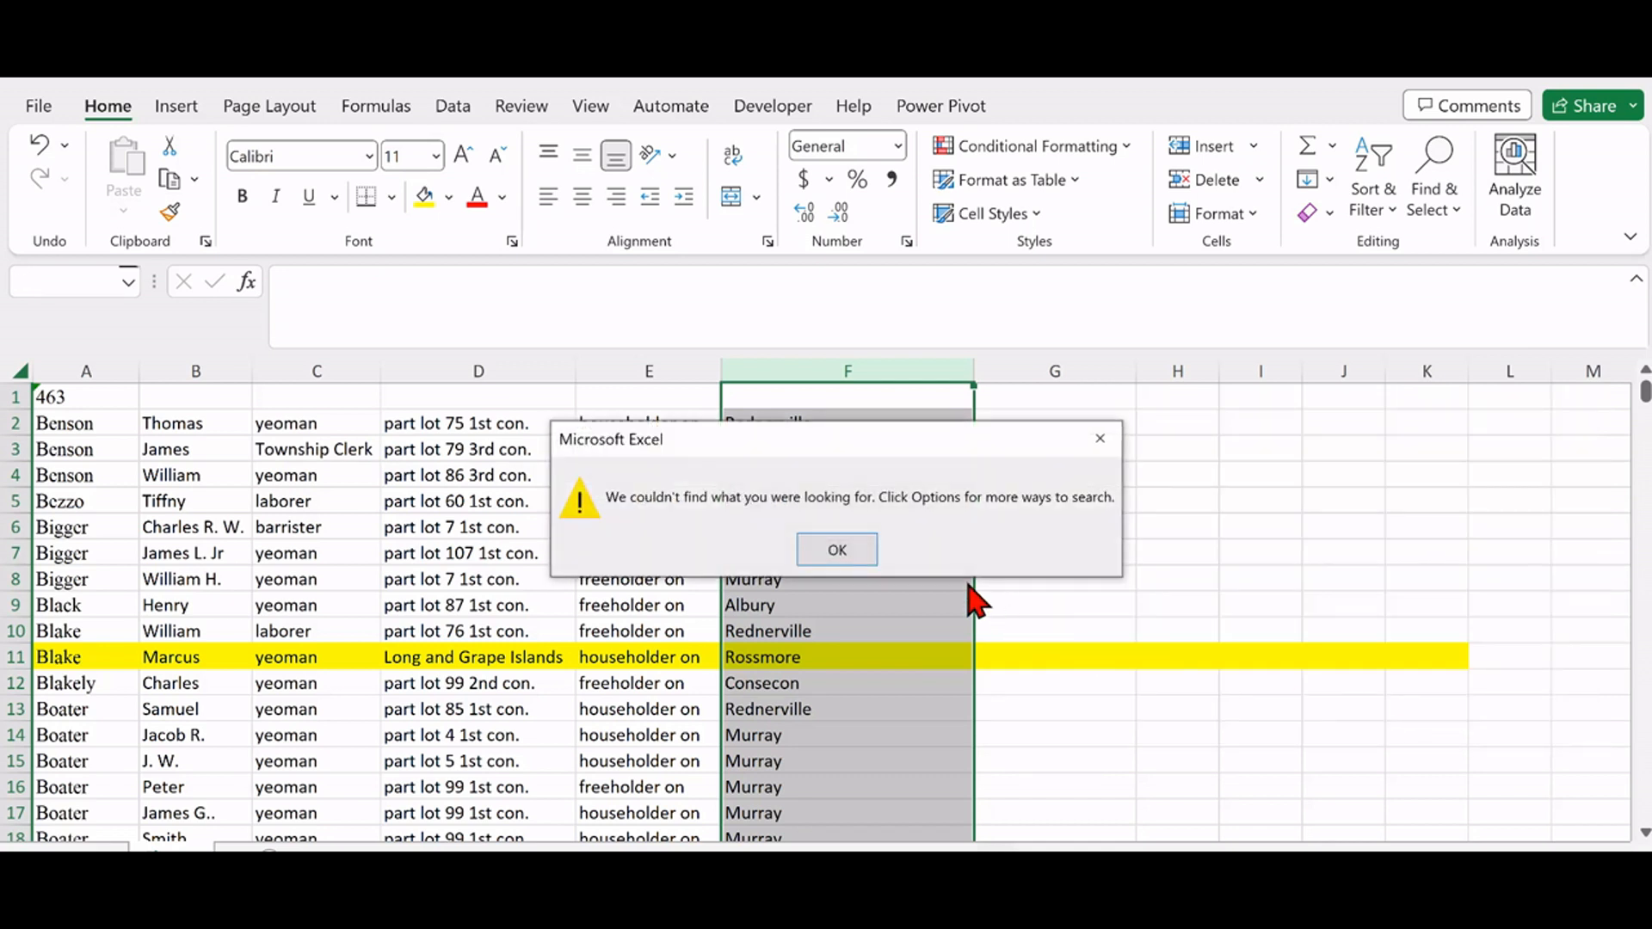
click(844, 555)
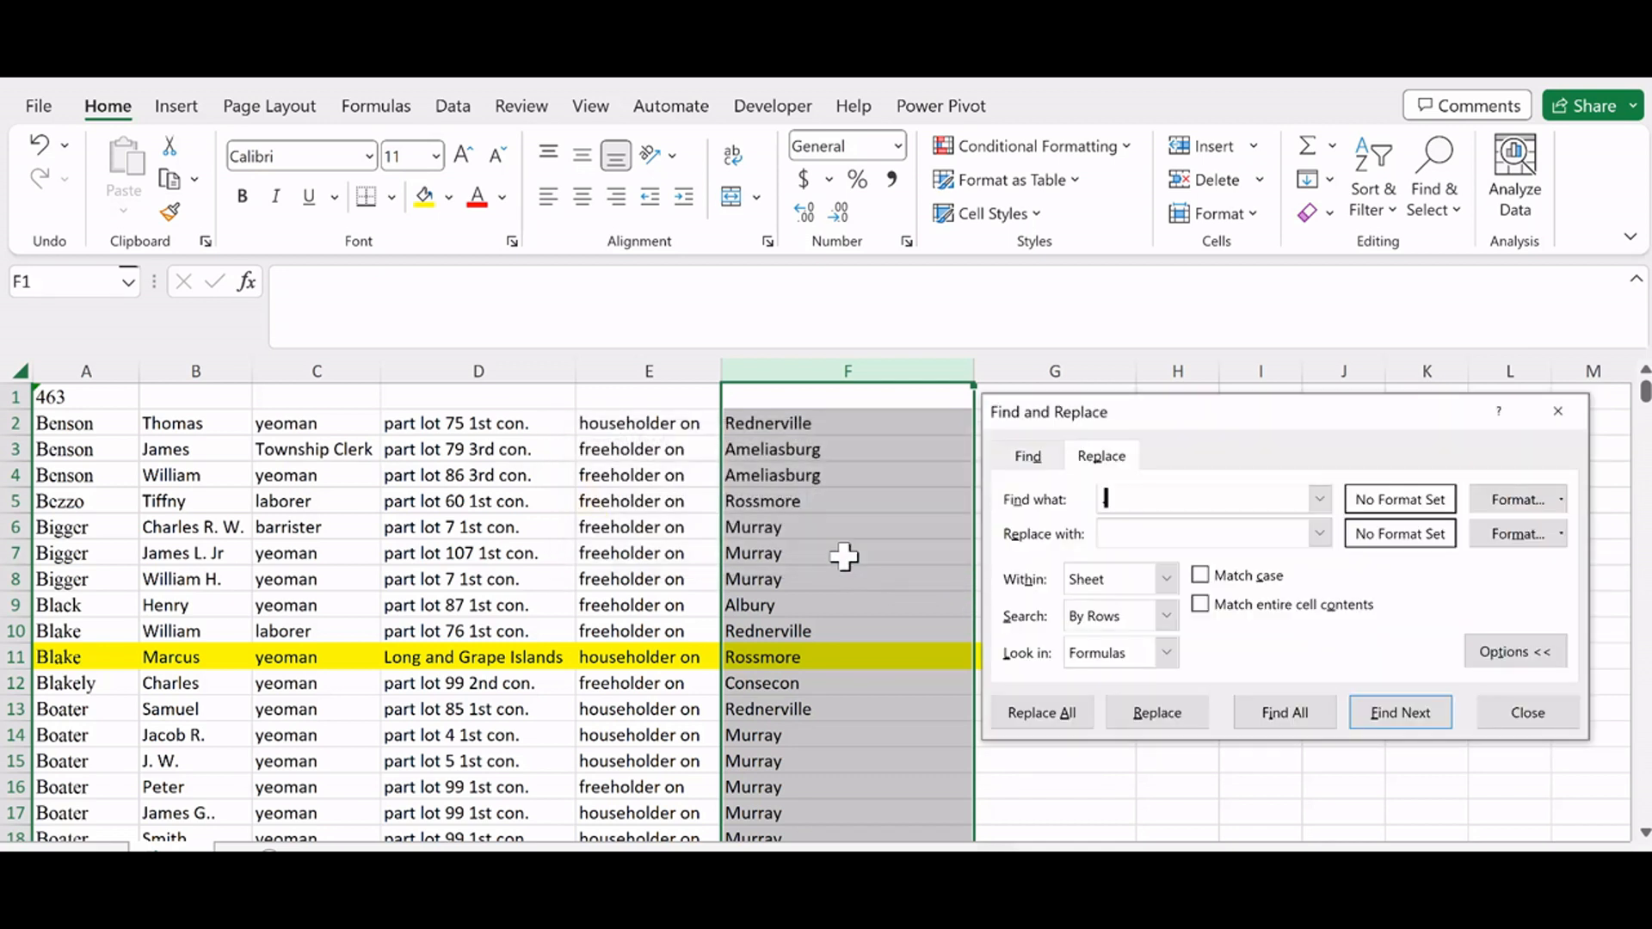
click(1535, 715)
Step: Check the place names in column F down to the last record and narrow the column to fit them
scroll(908, 658, down, 7)
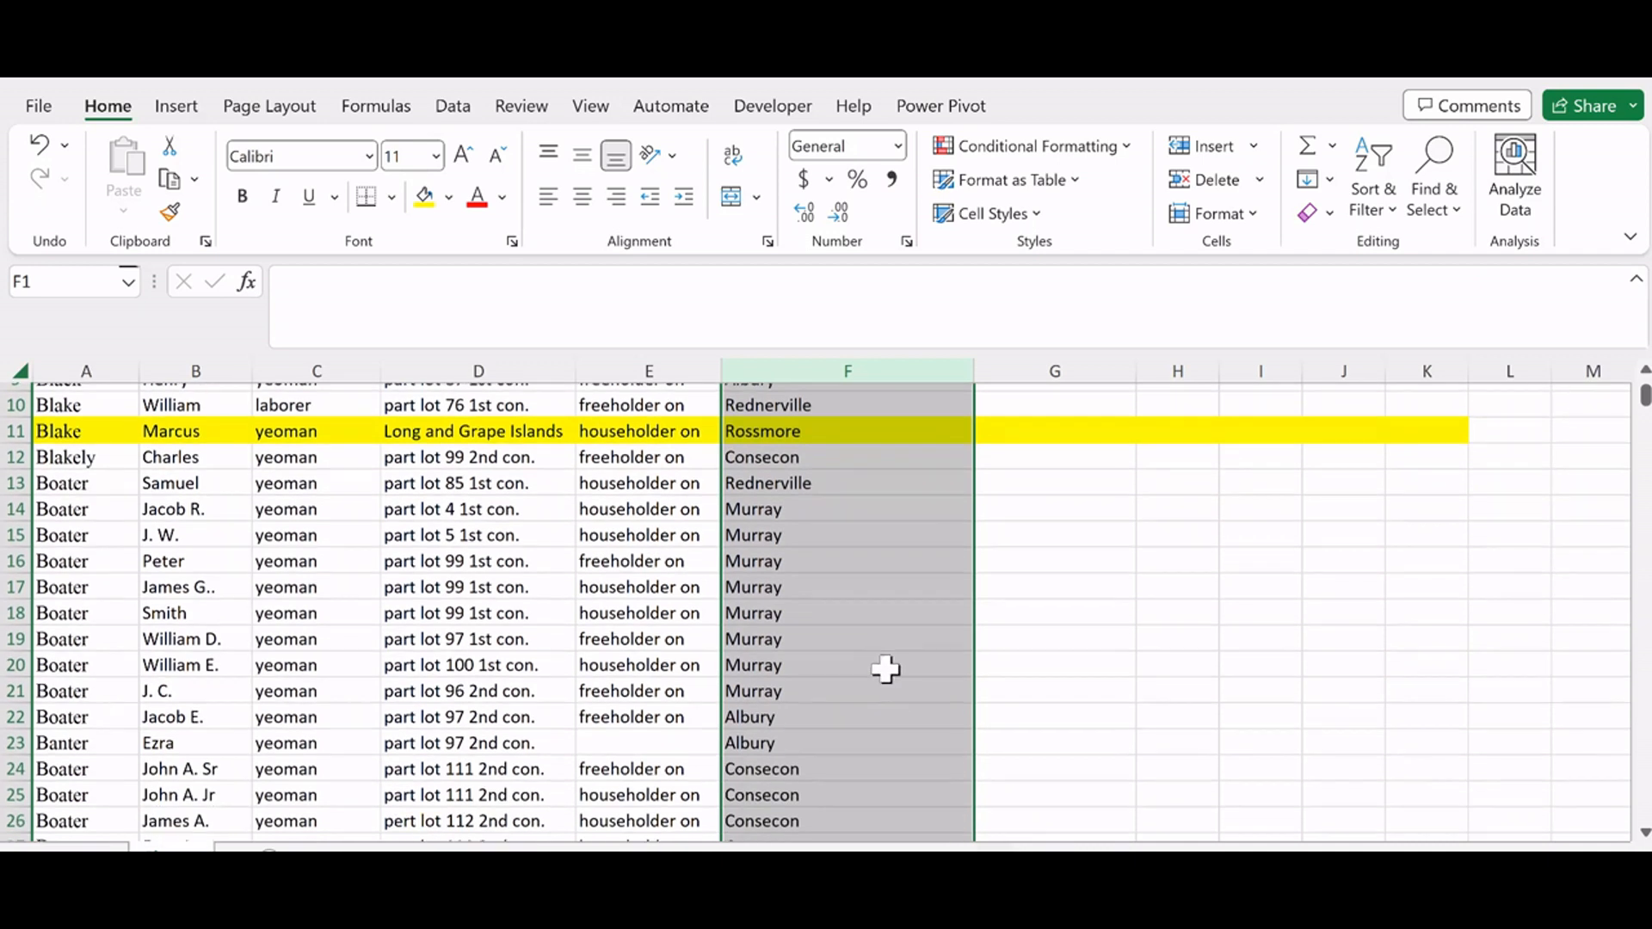
scroll(879, 680, down, 7)
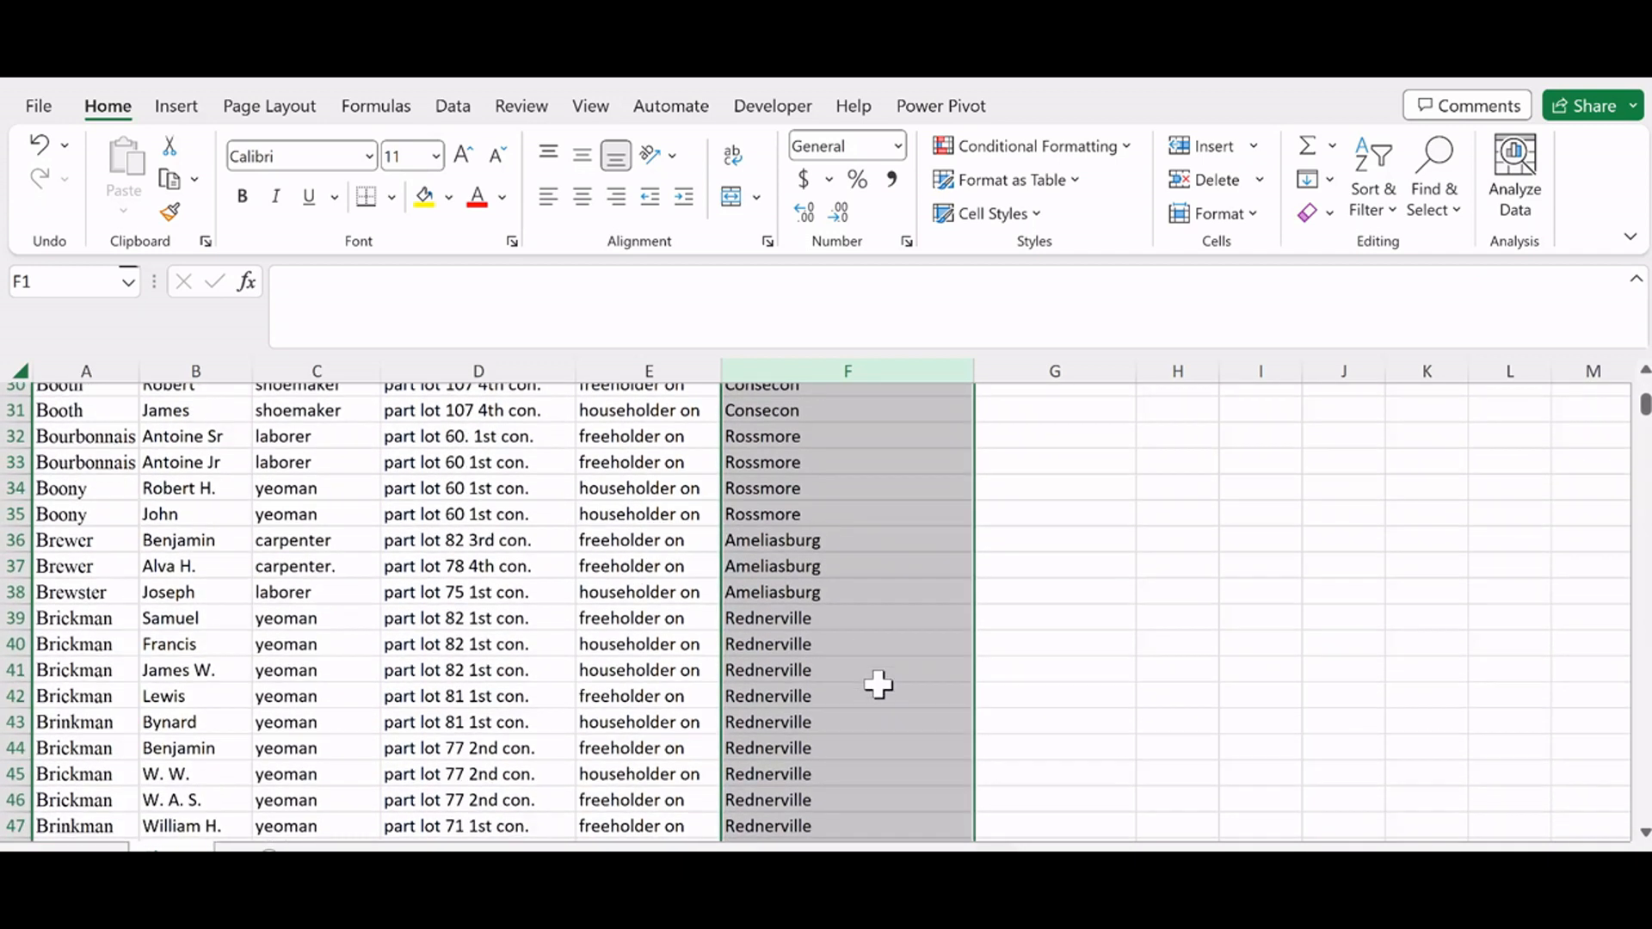
scroll(878, 685, down, 2)
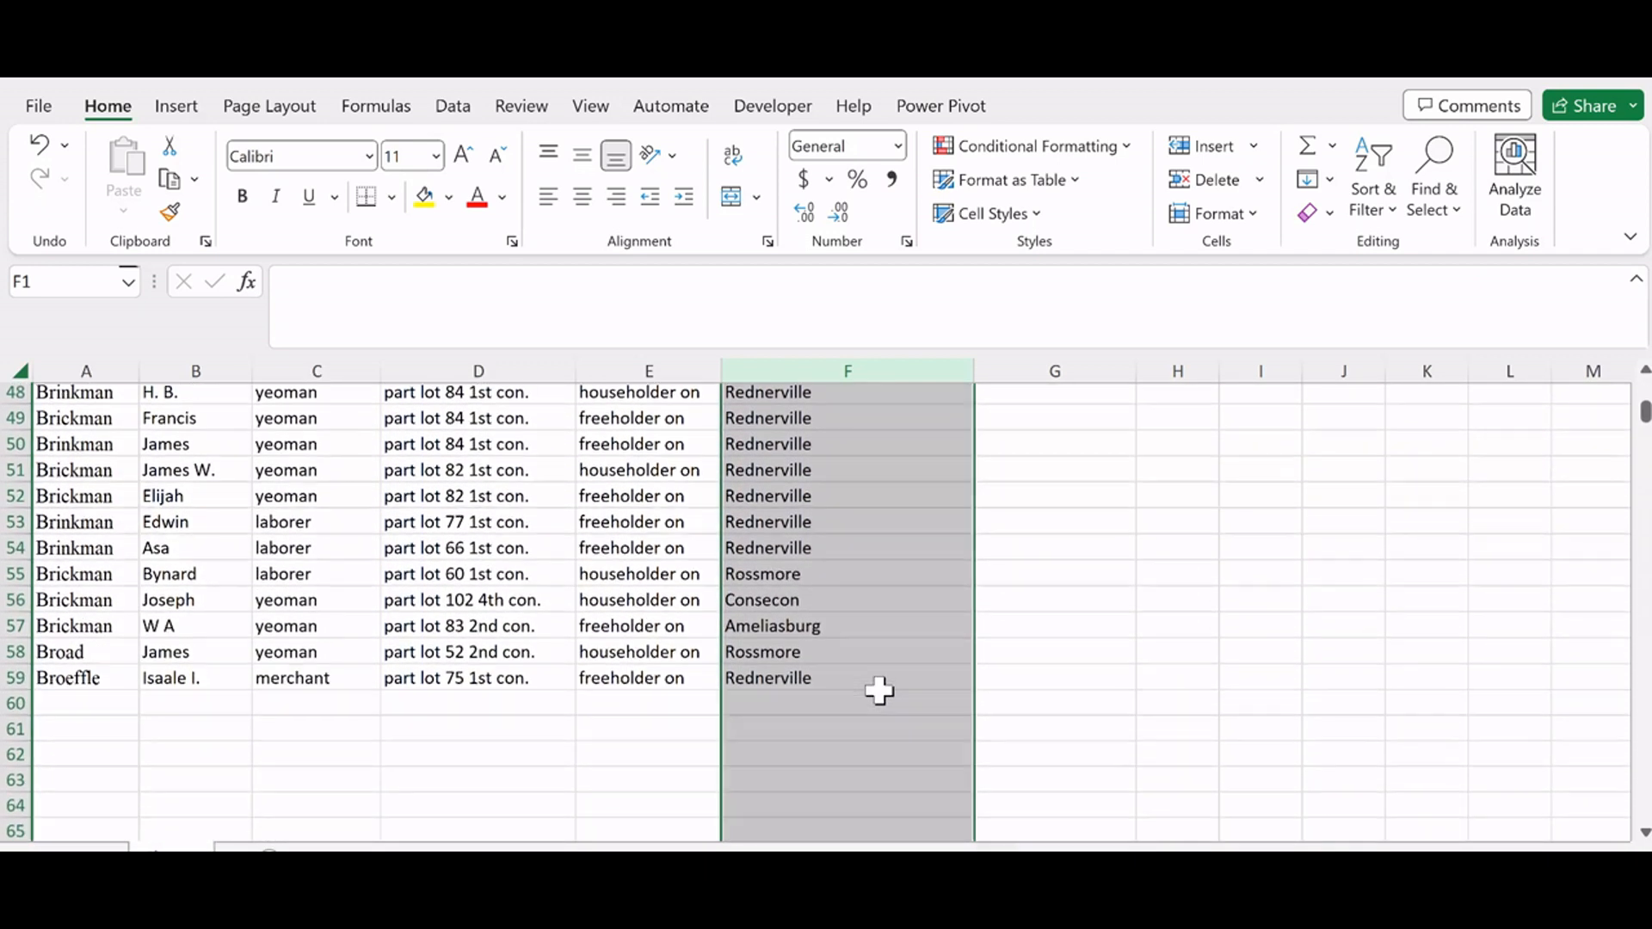
scroll(878, 688, up, 16)
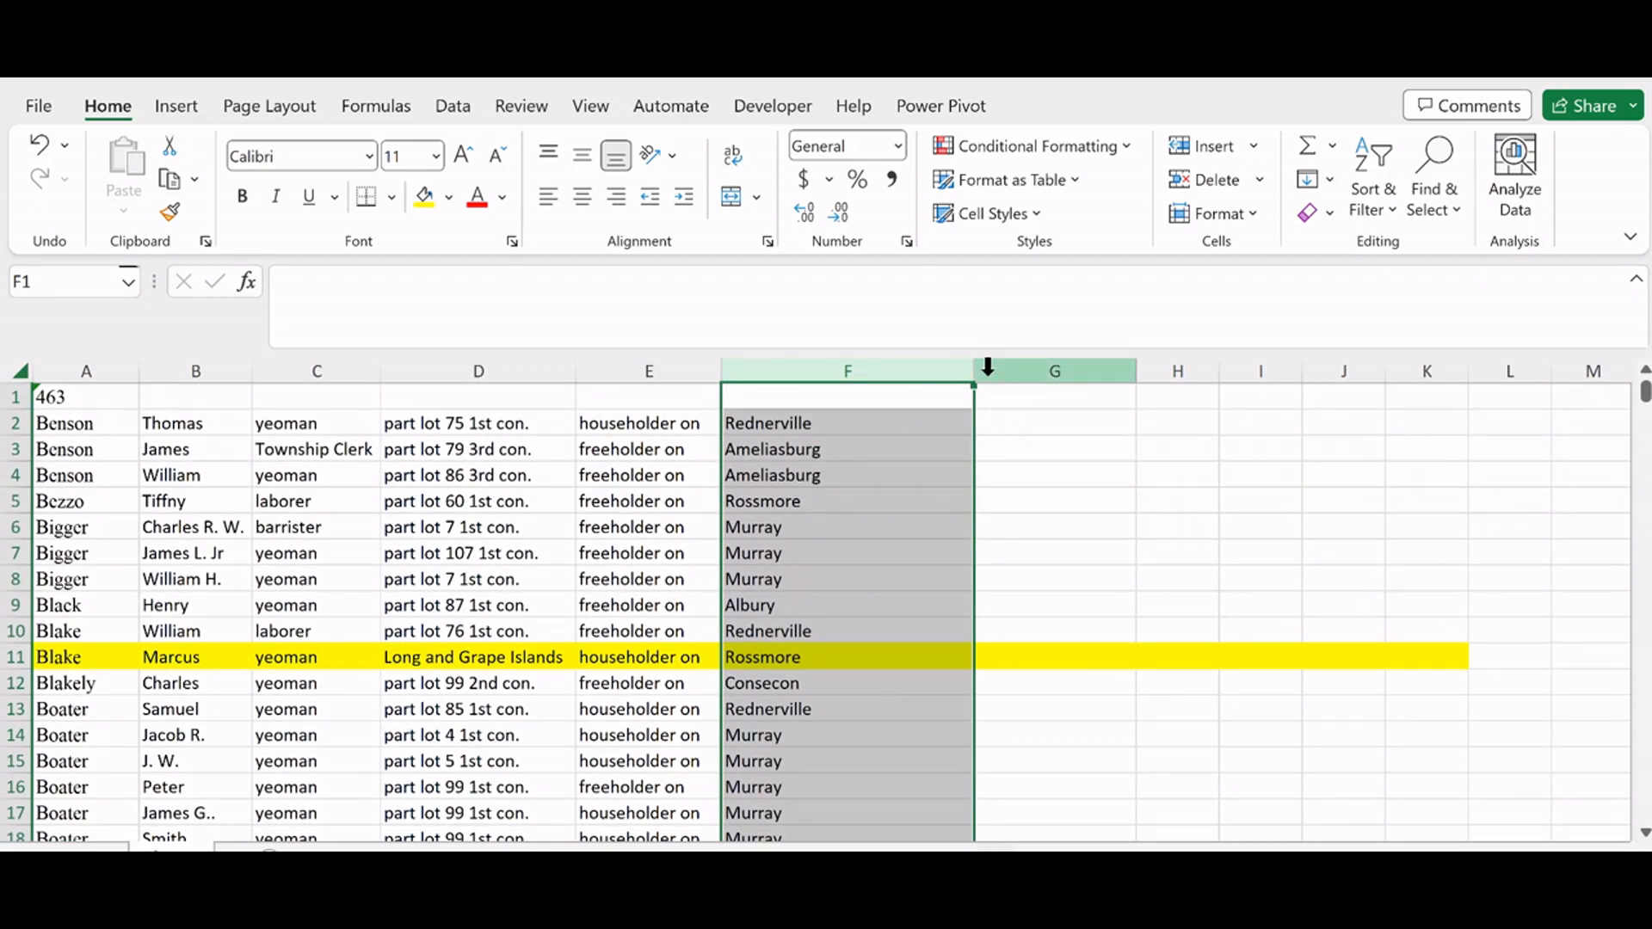
drag(977, 373, 888, 379)
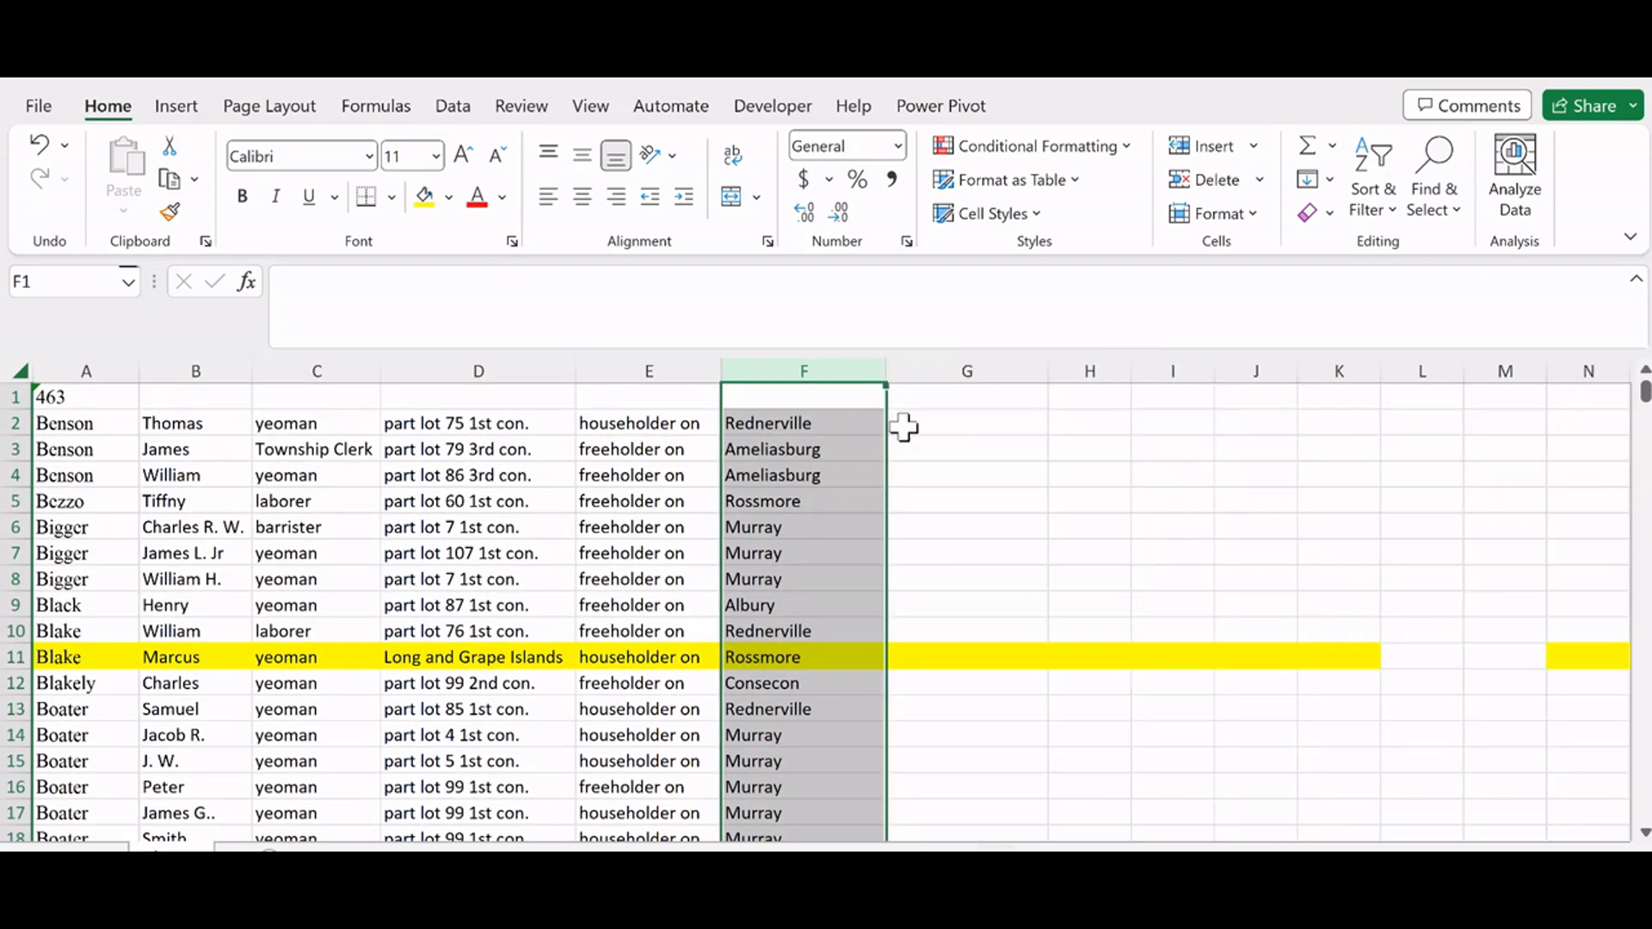
Step: Widen column G and enter the formula =CONCAT(F1," ","Post Office") in cell G1
drag(1049, 370, 1167, 370)
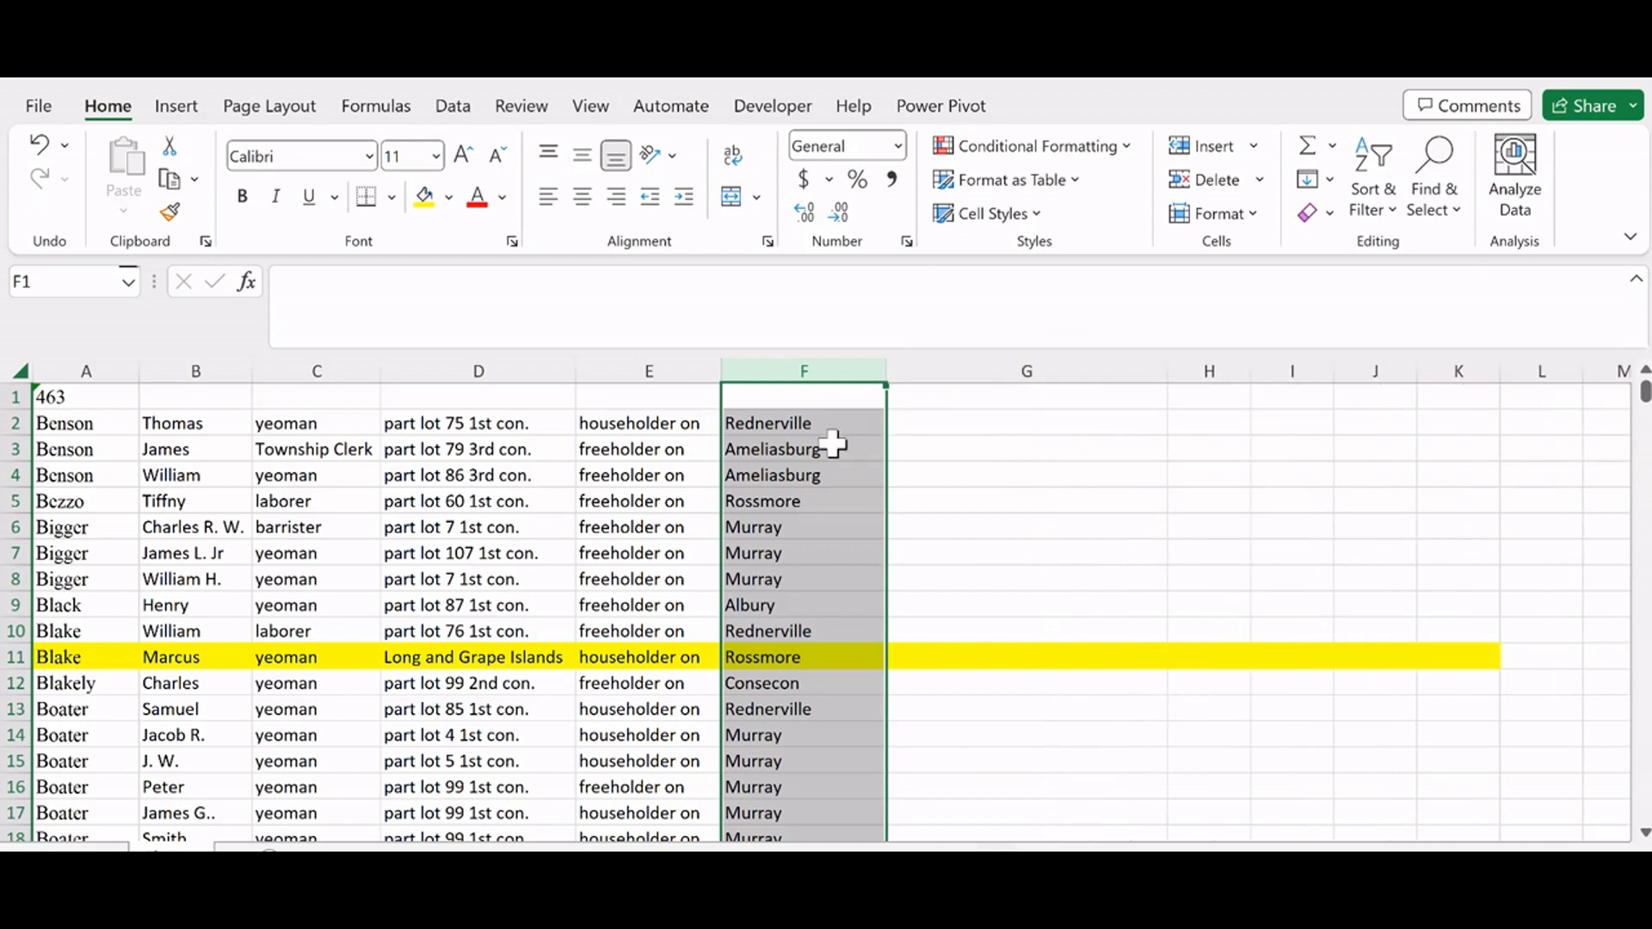
drag(821, 475, 800, 524)
click(809, 371)
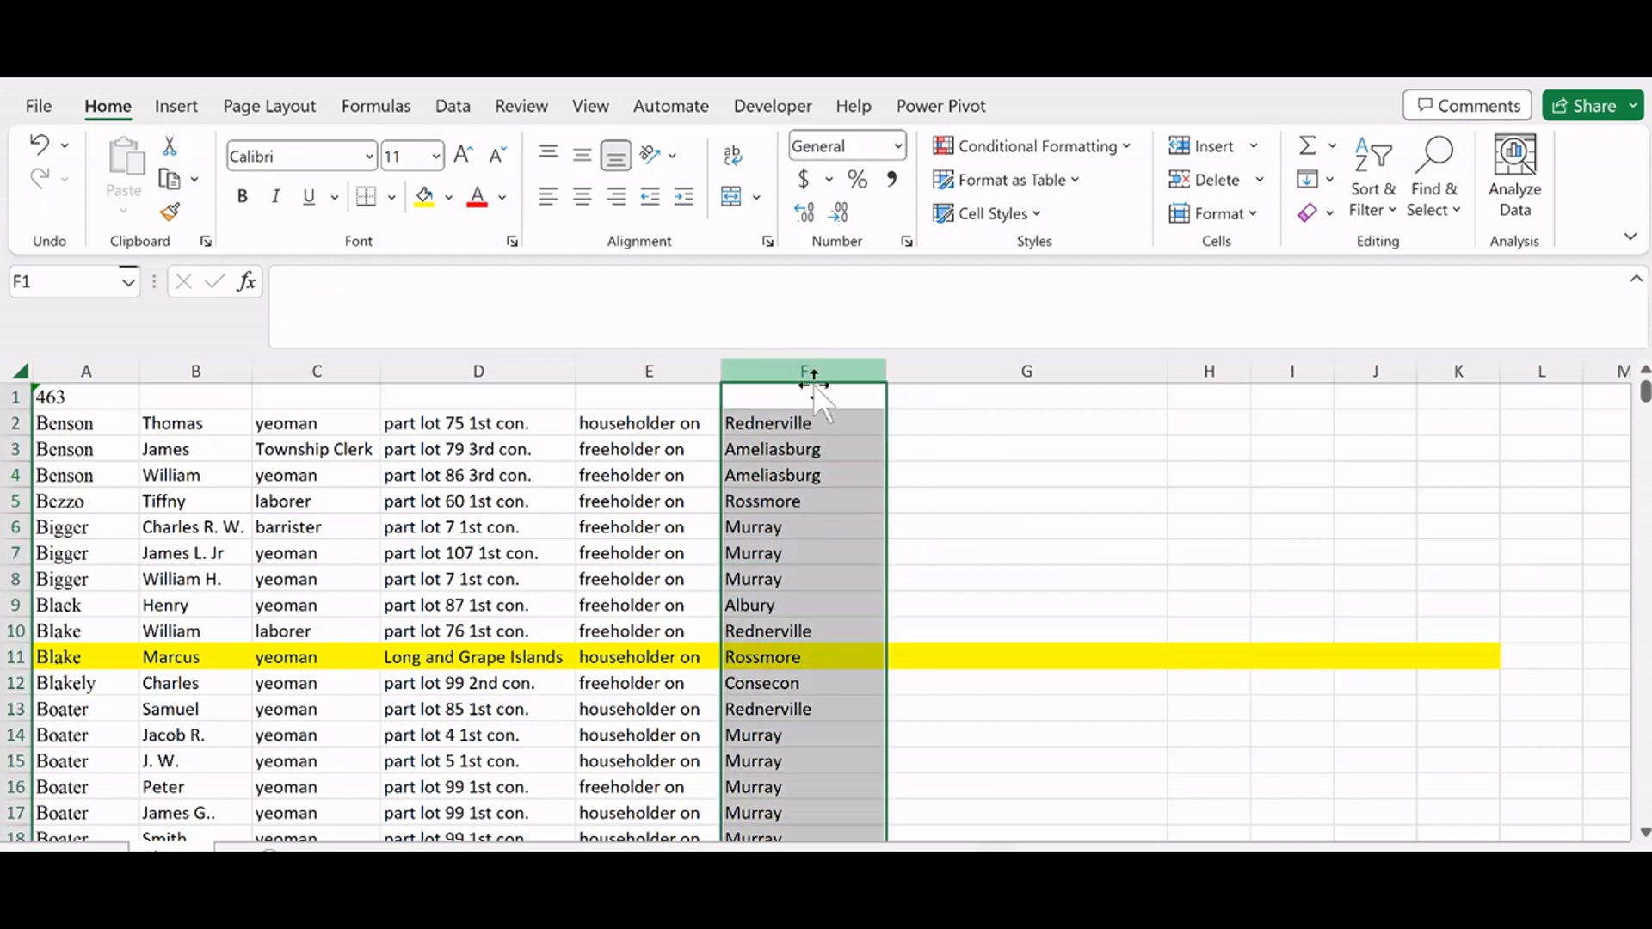
click(933, 400)
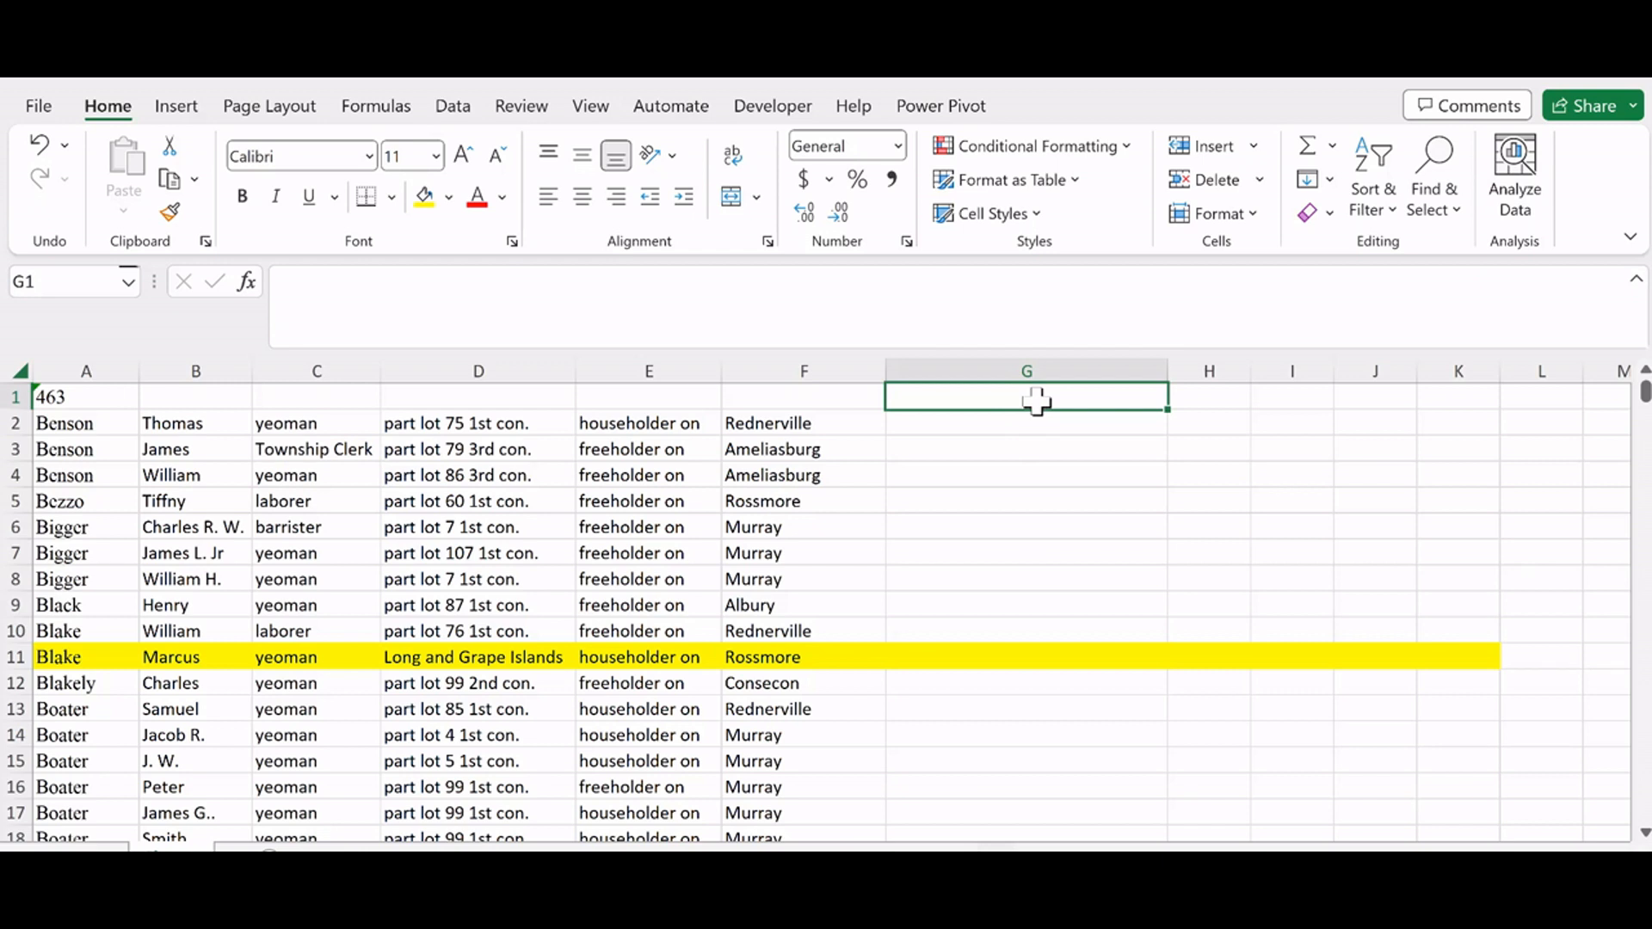
text(=)
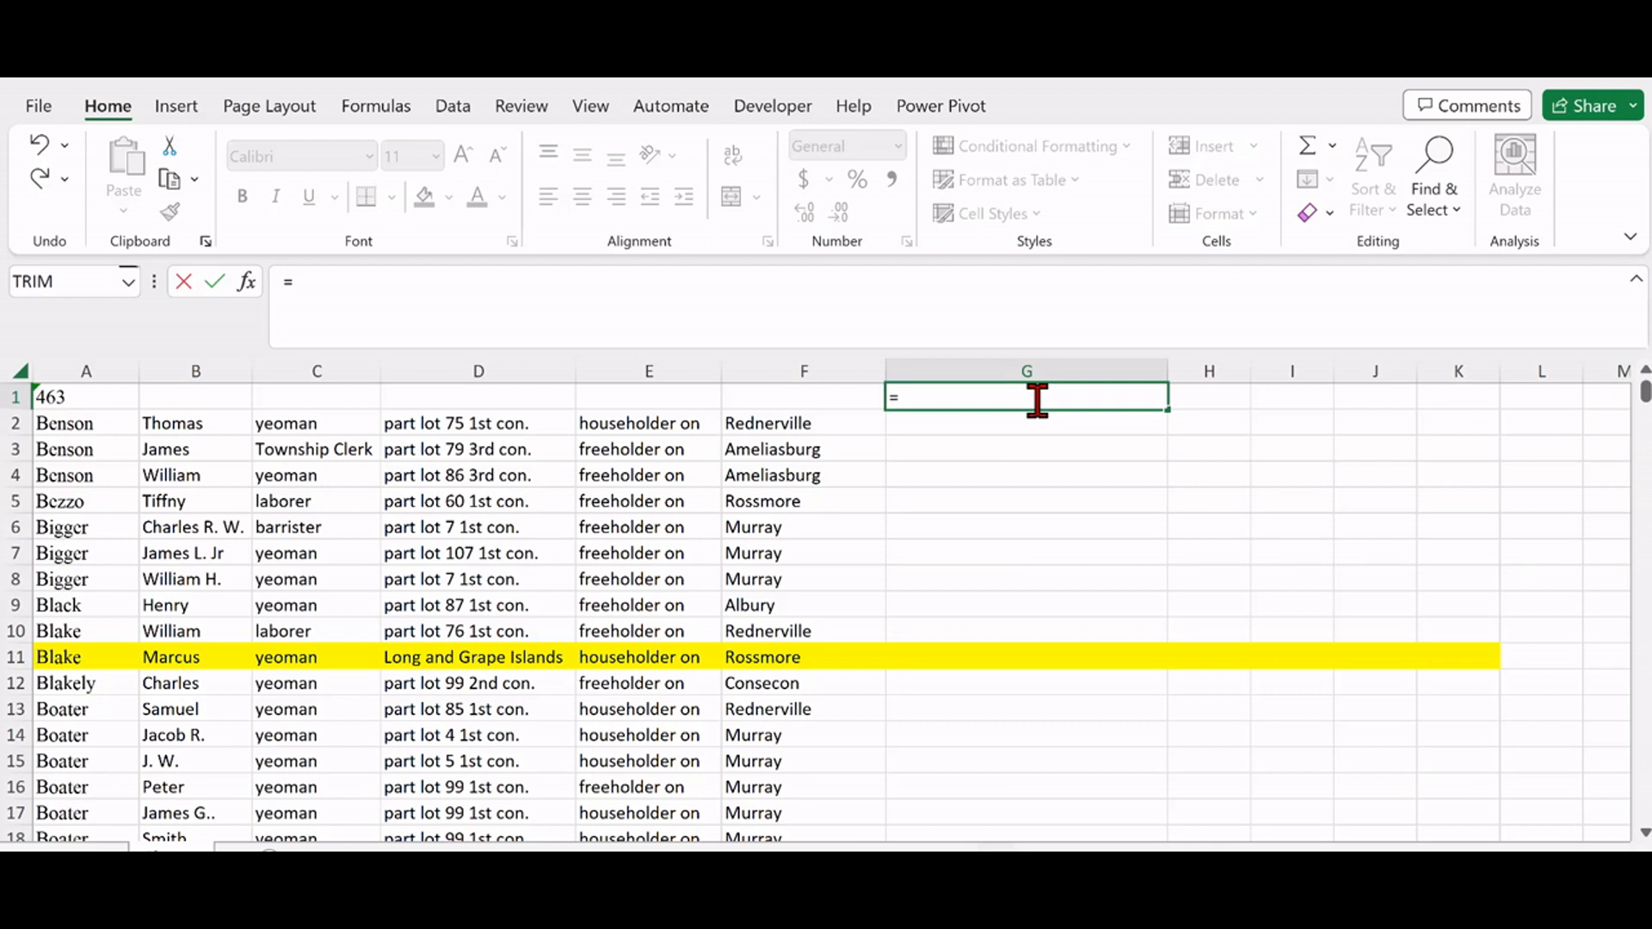
text(conc)
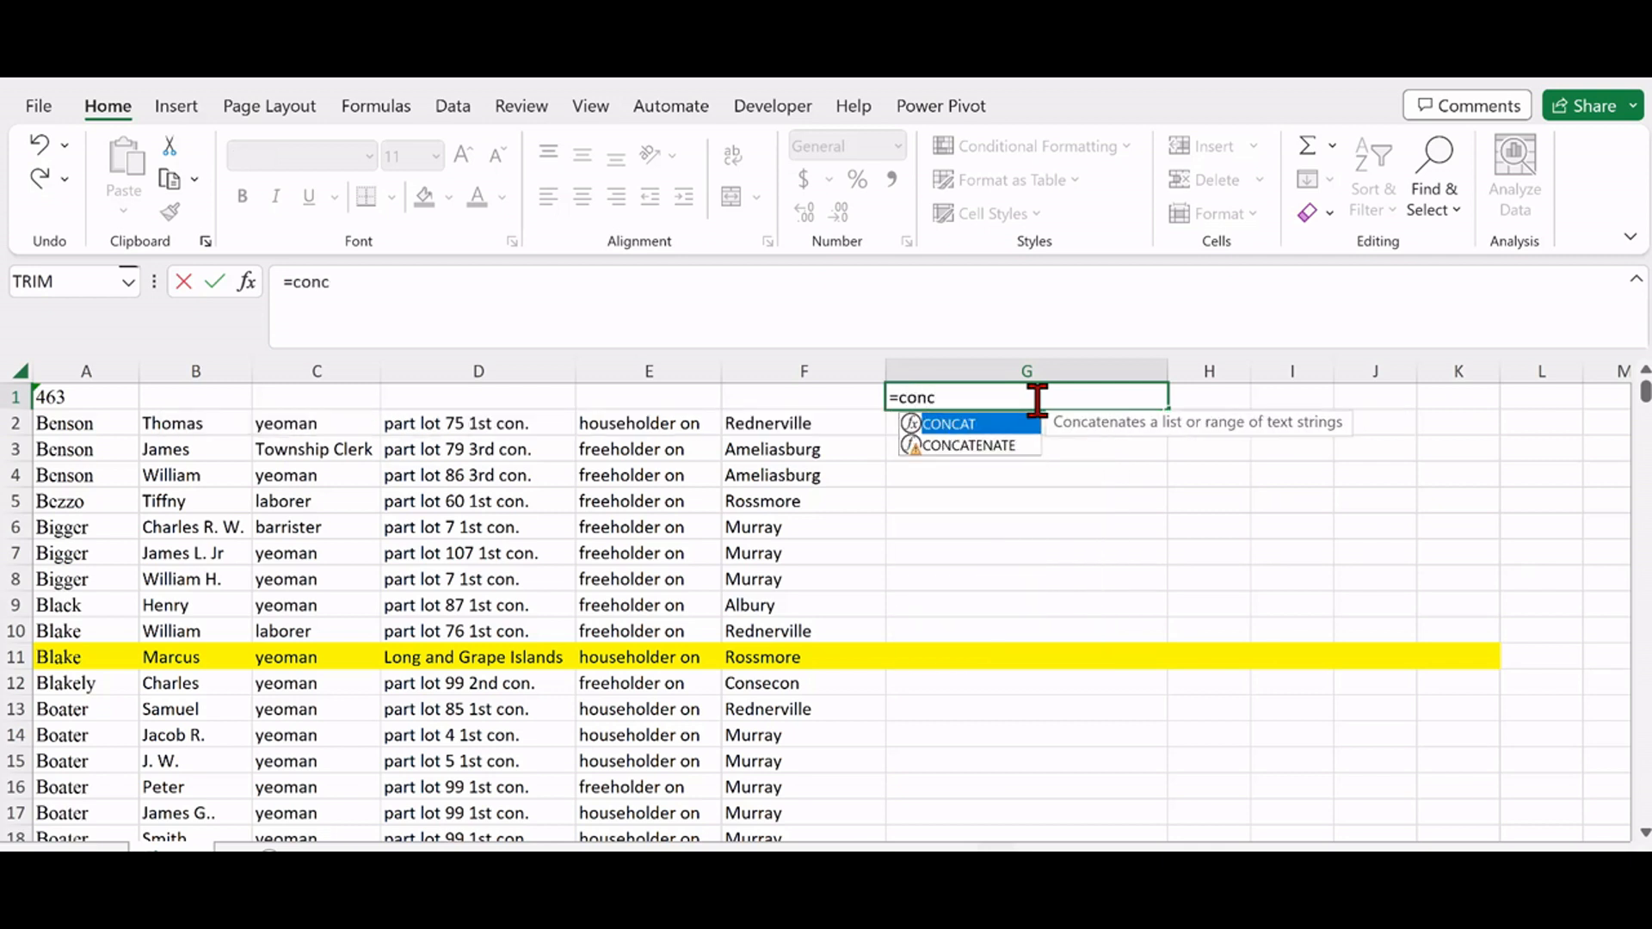
text(at()
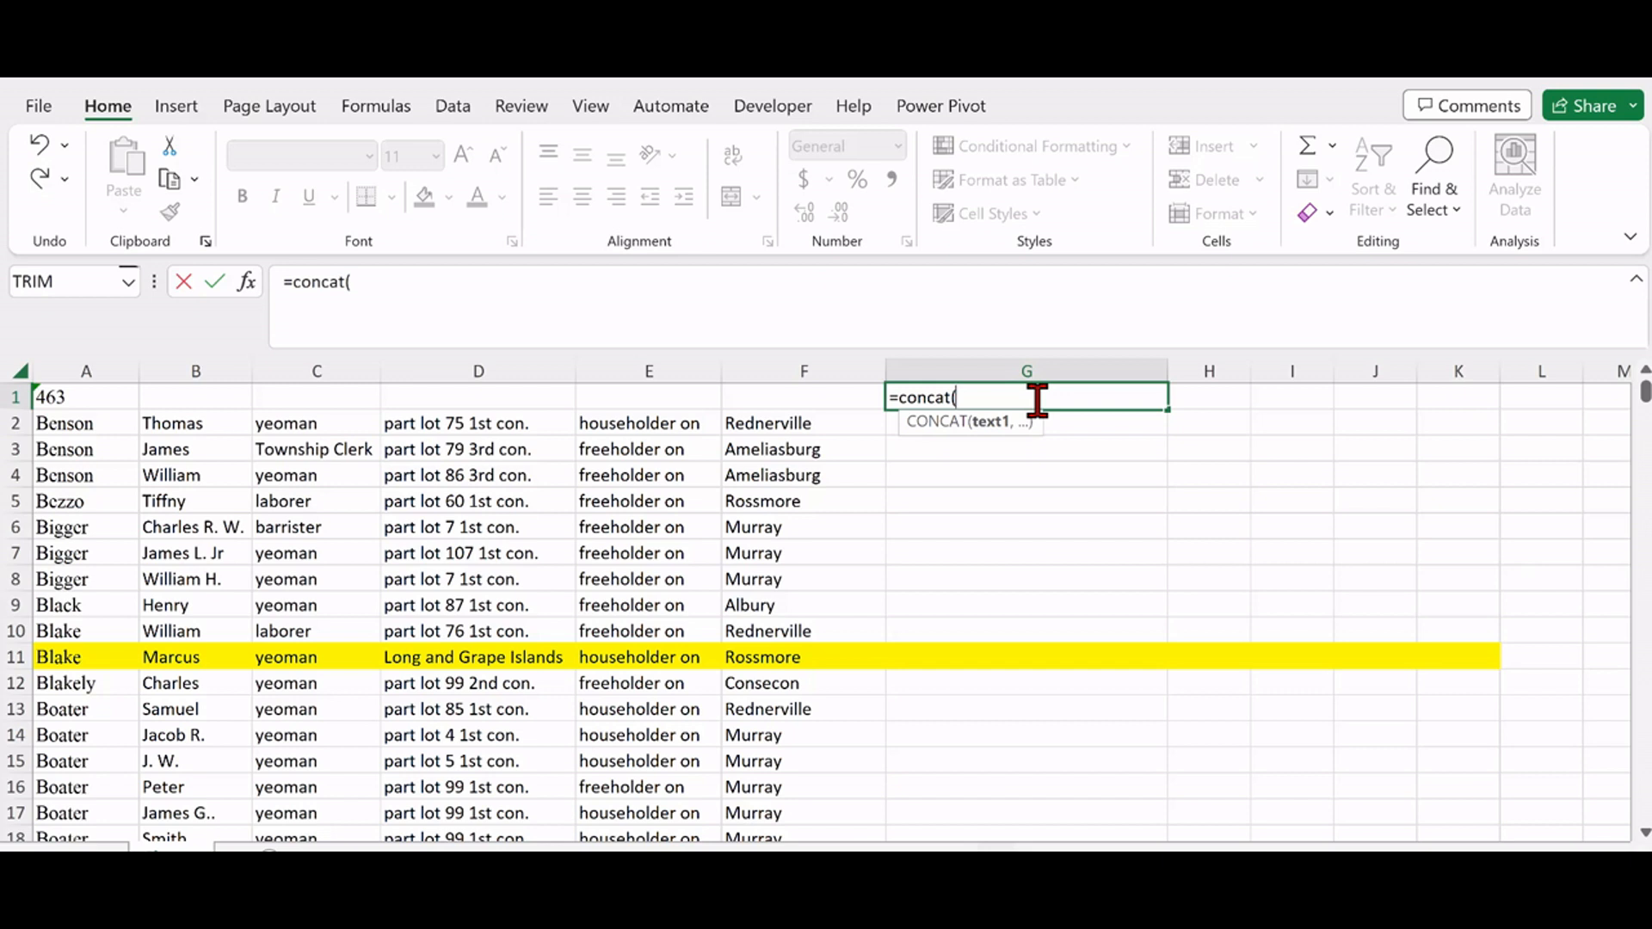
text(f)
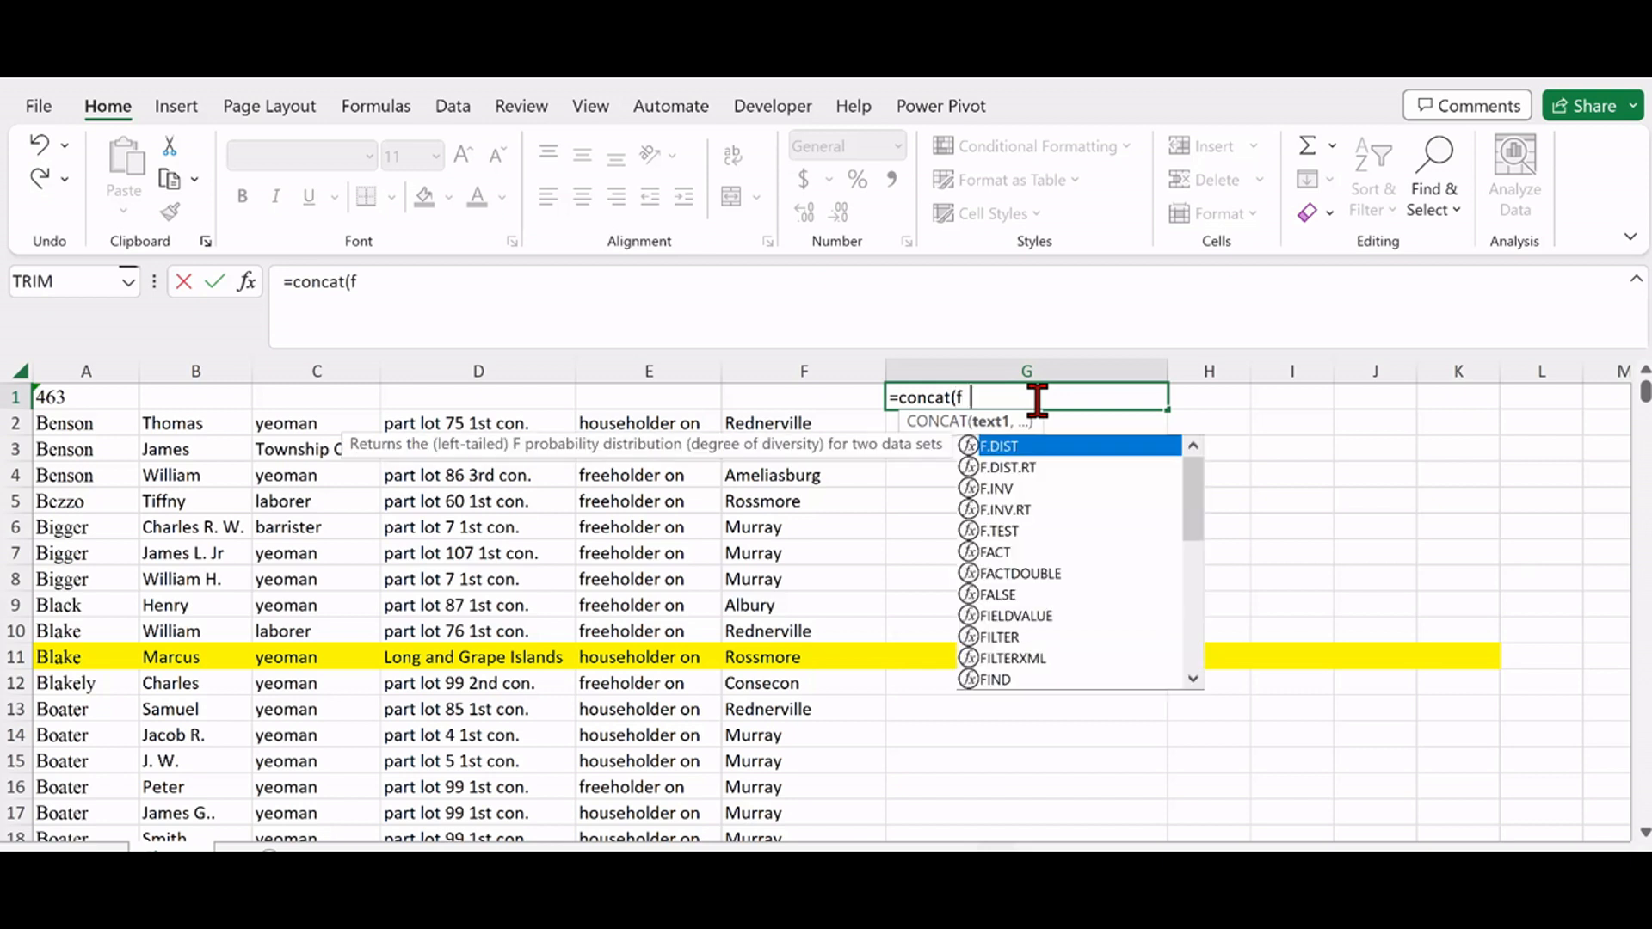
text(1,)
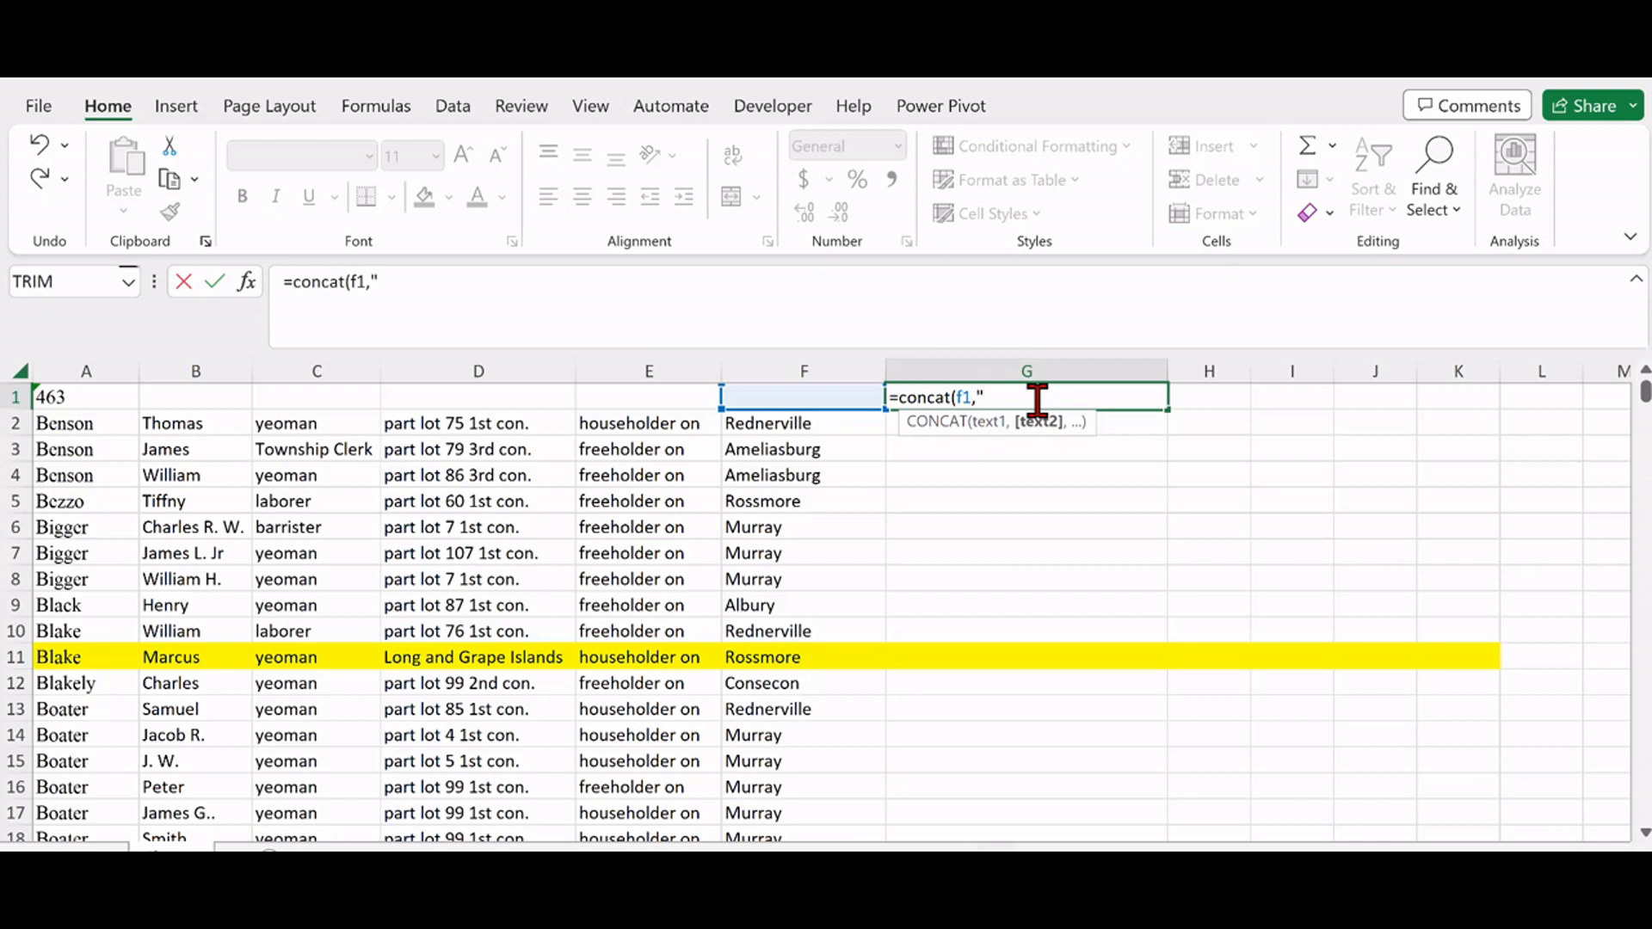
text(,"Post Office)
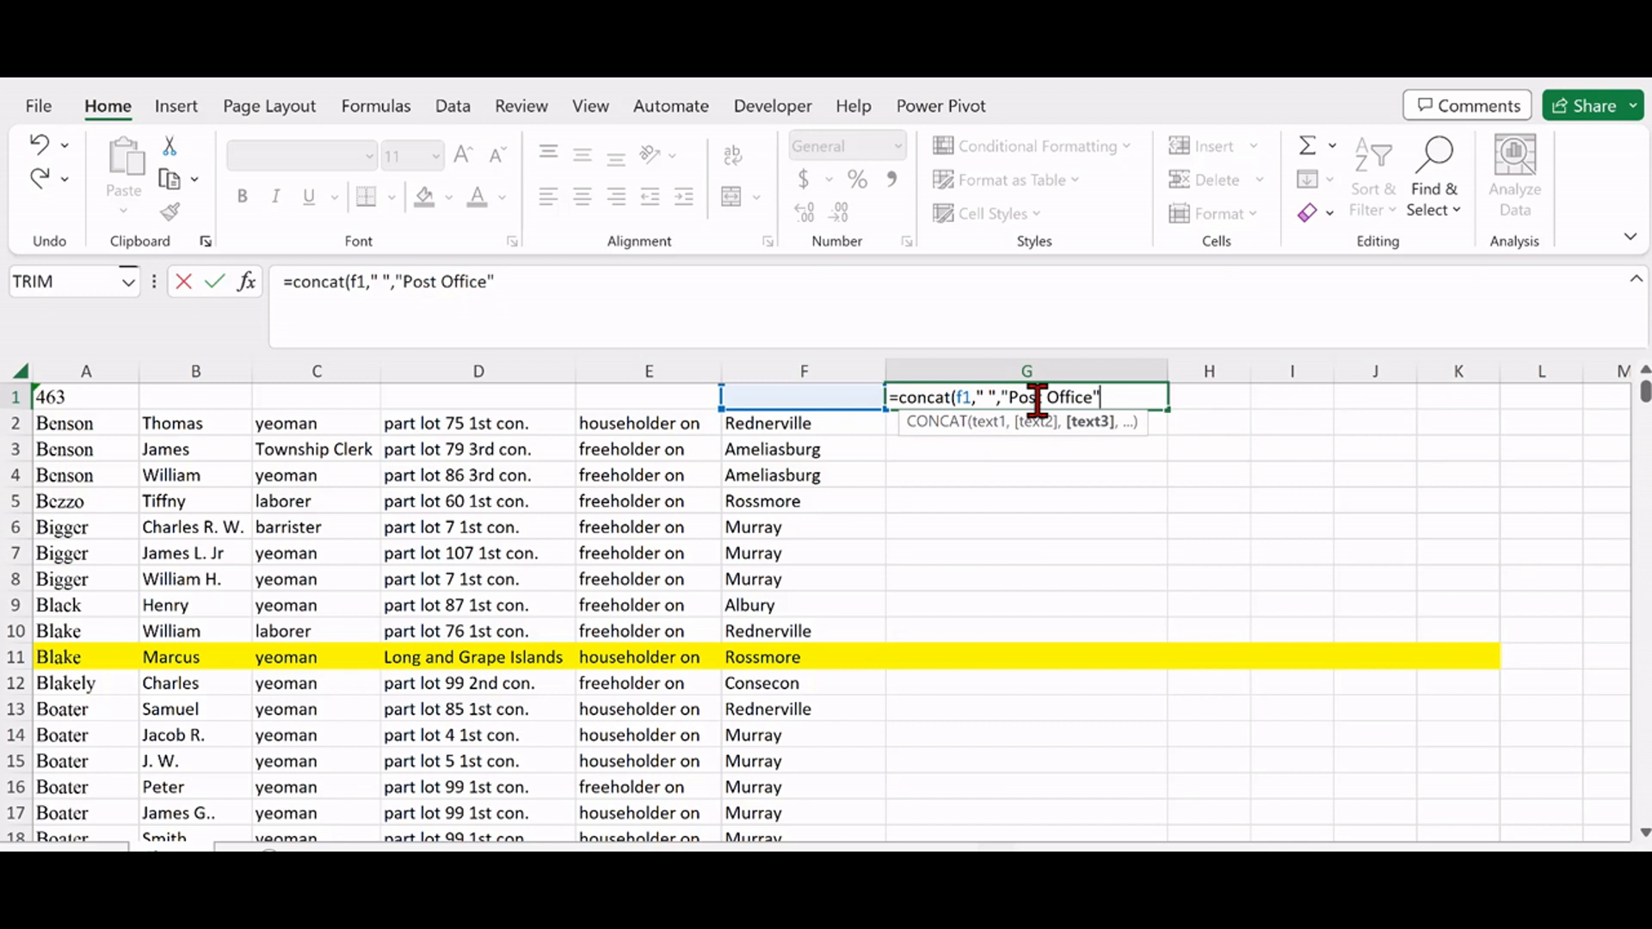
text())
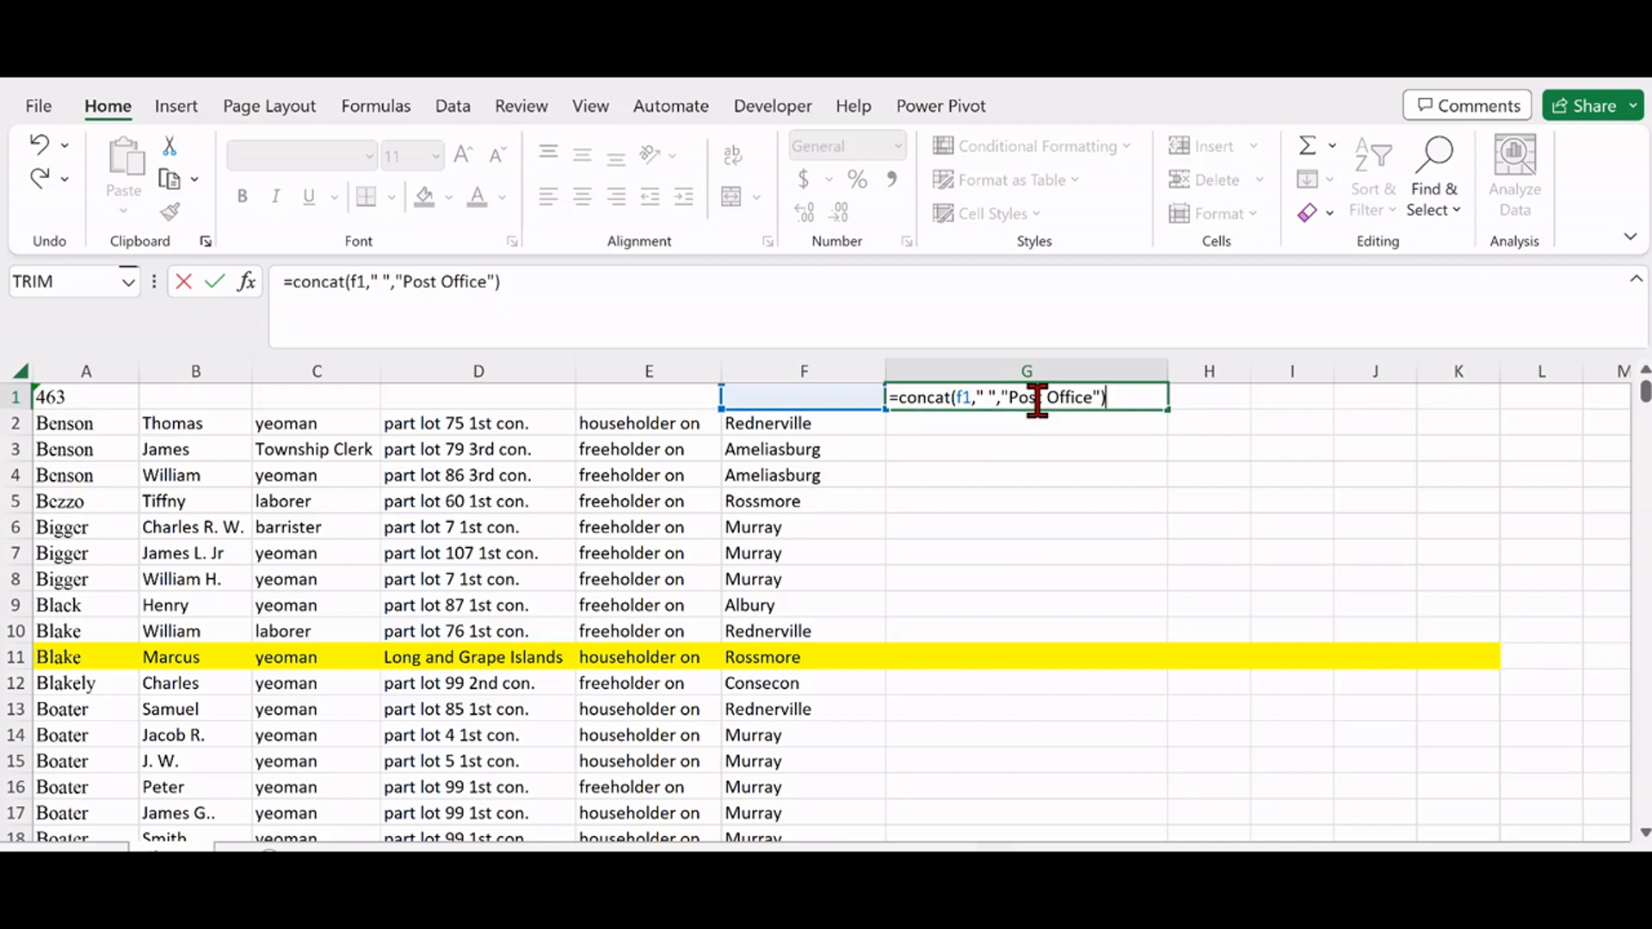
key(Return)
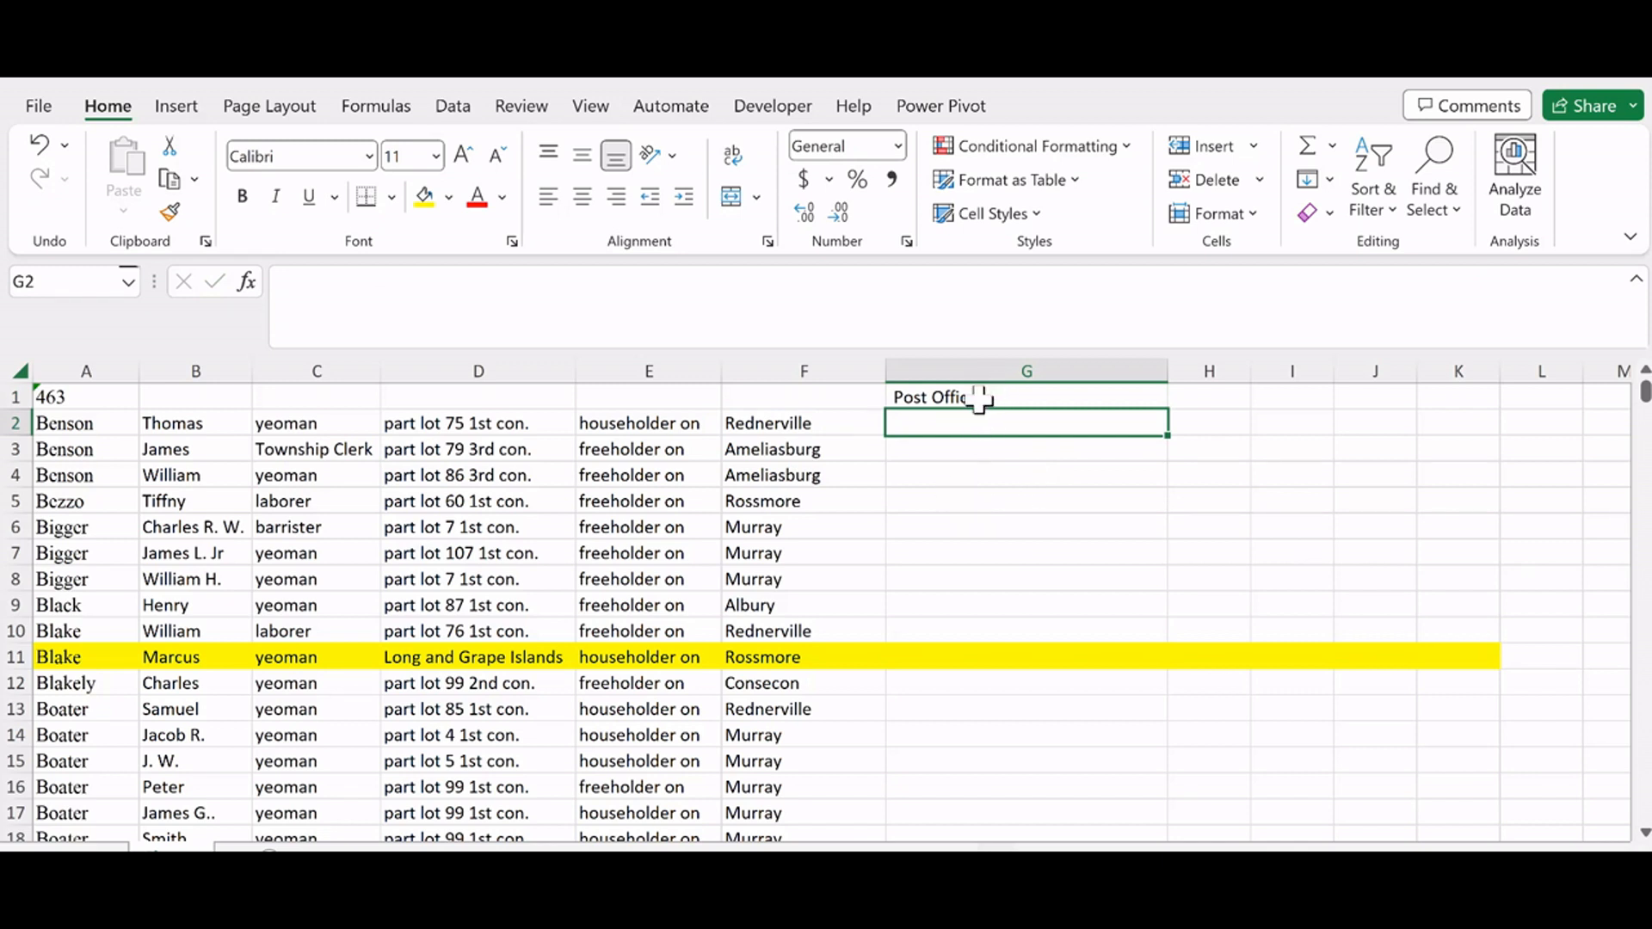
Step: Fill the CONCAT formula from G1 down through G10
drag(975, 394, 985, 637)
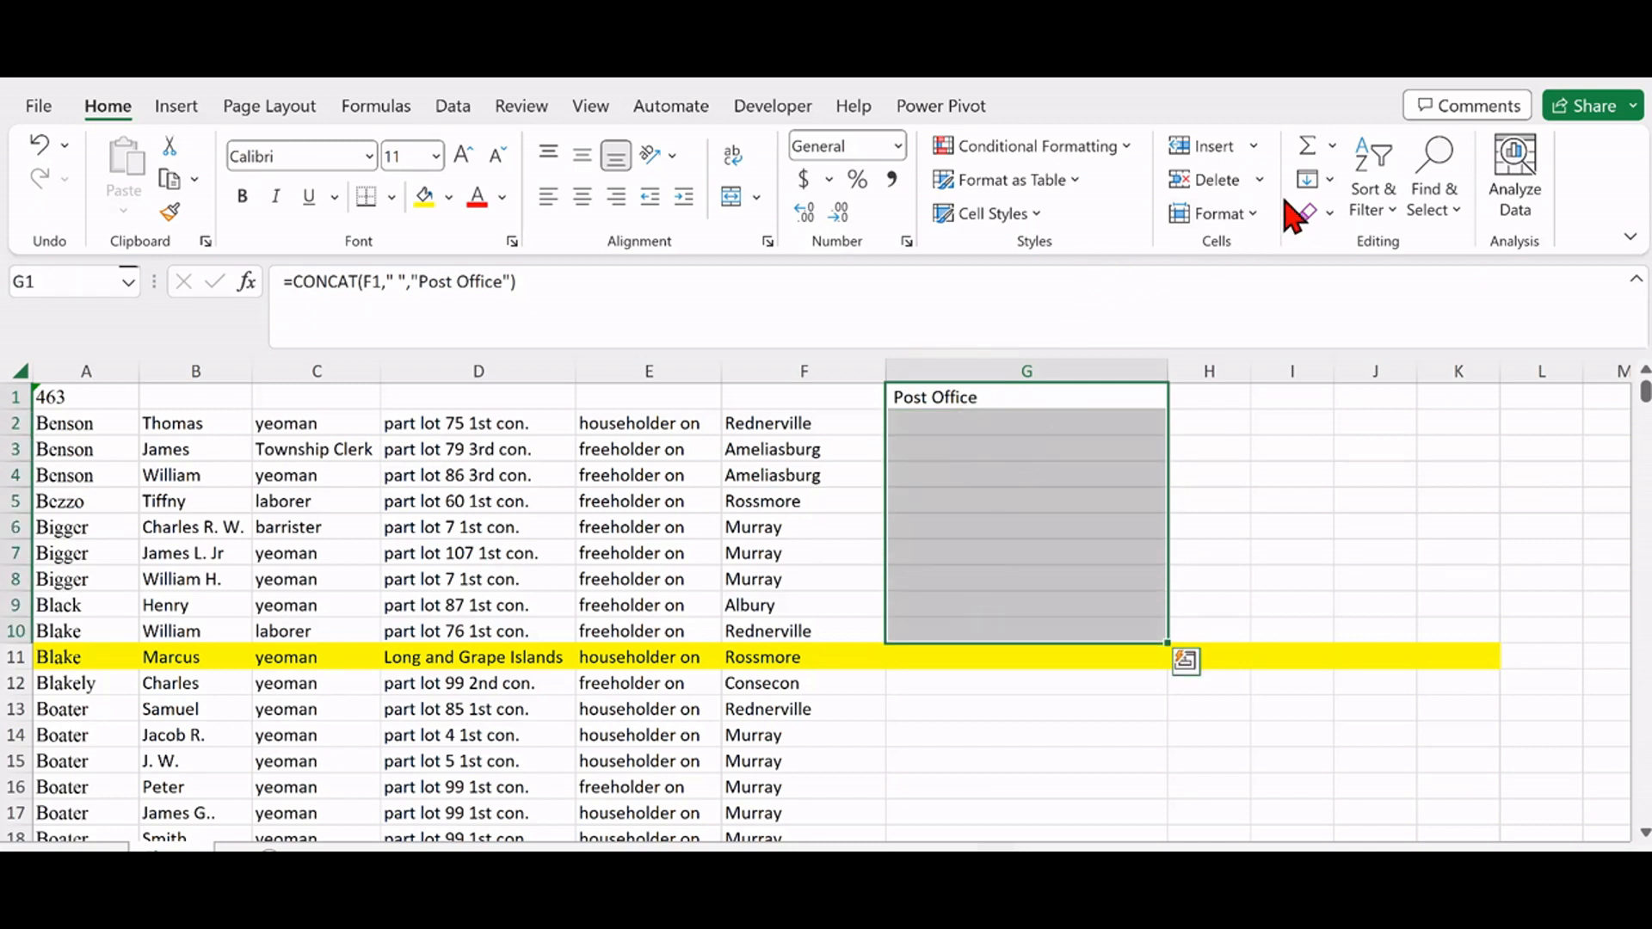
click(1316, 179)
click(1335, 217)
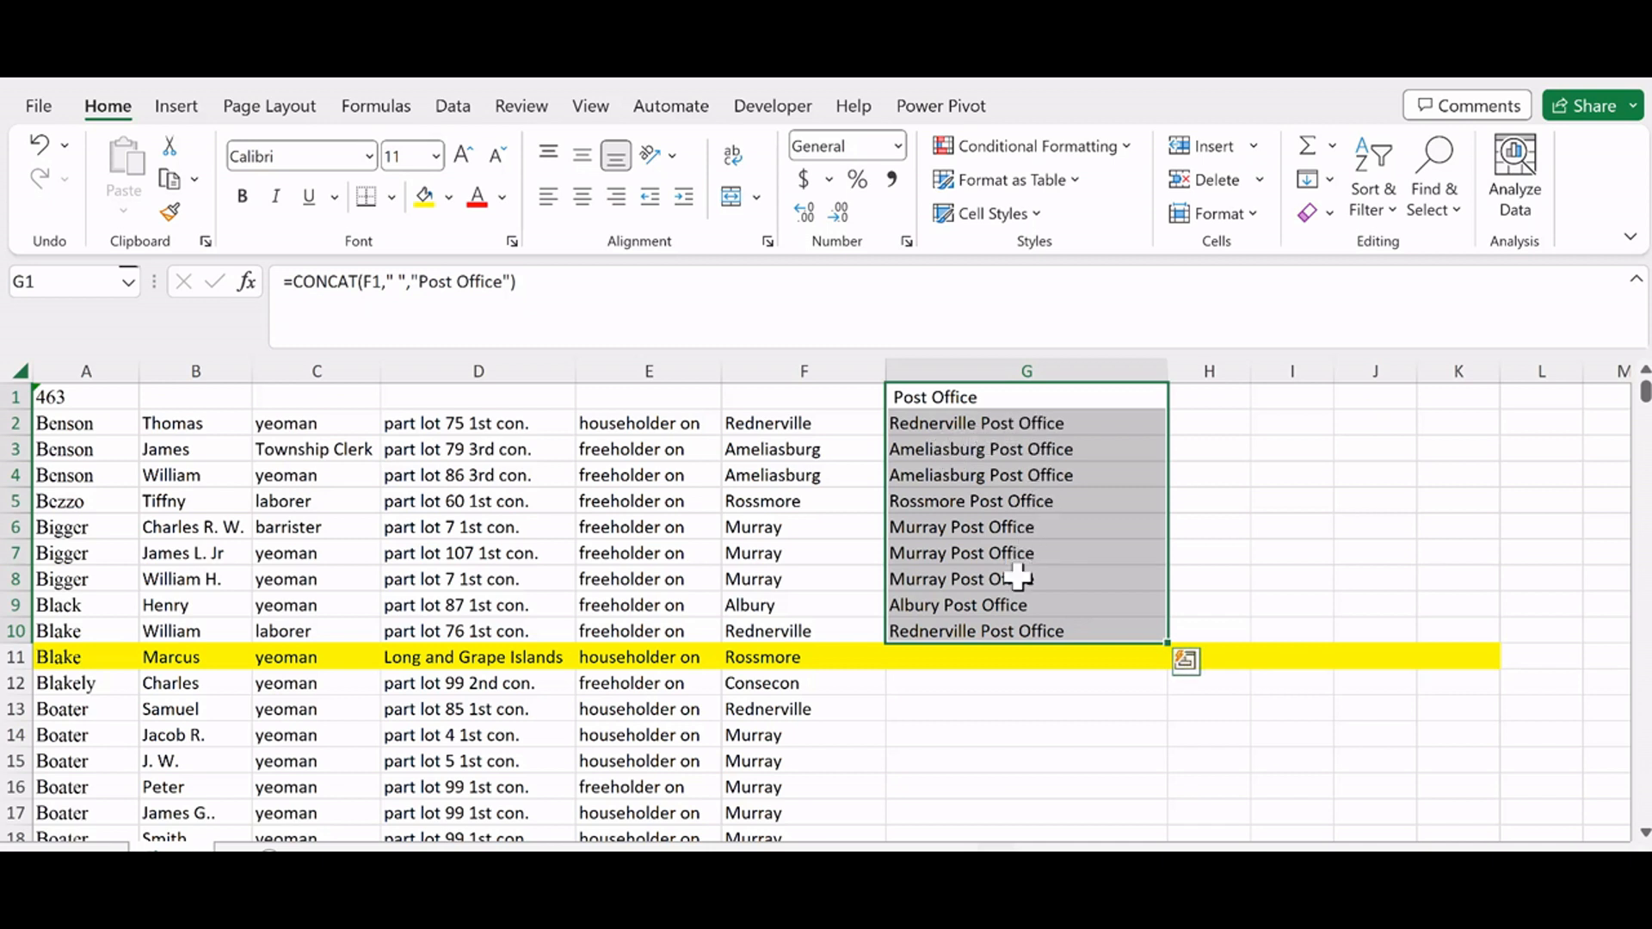
Step: Select the range G1:G59 and fill the CONCAT formula down through it, ending with the range deselected
click(986, 396)
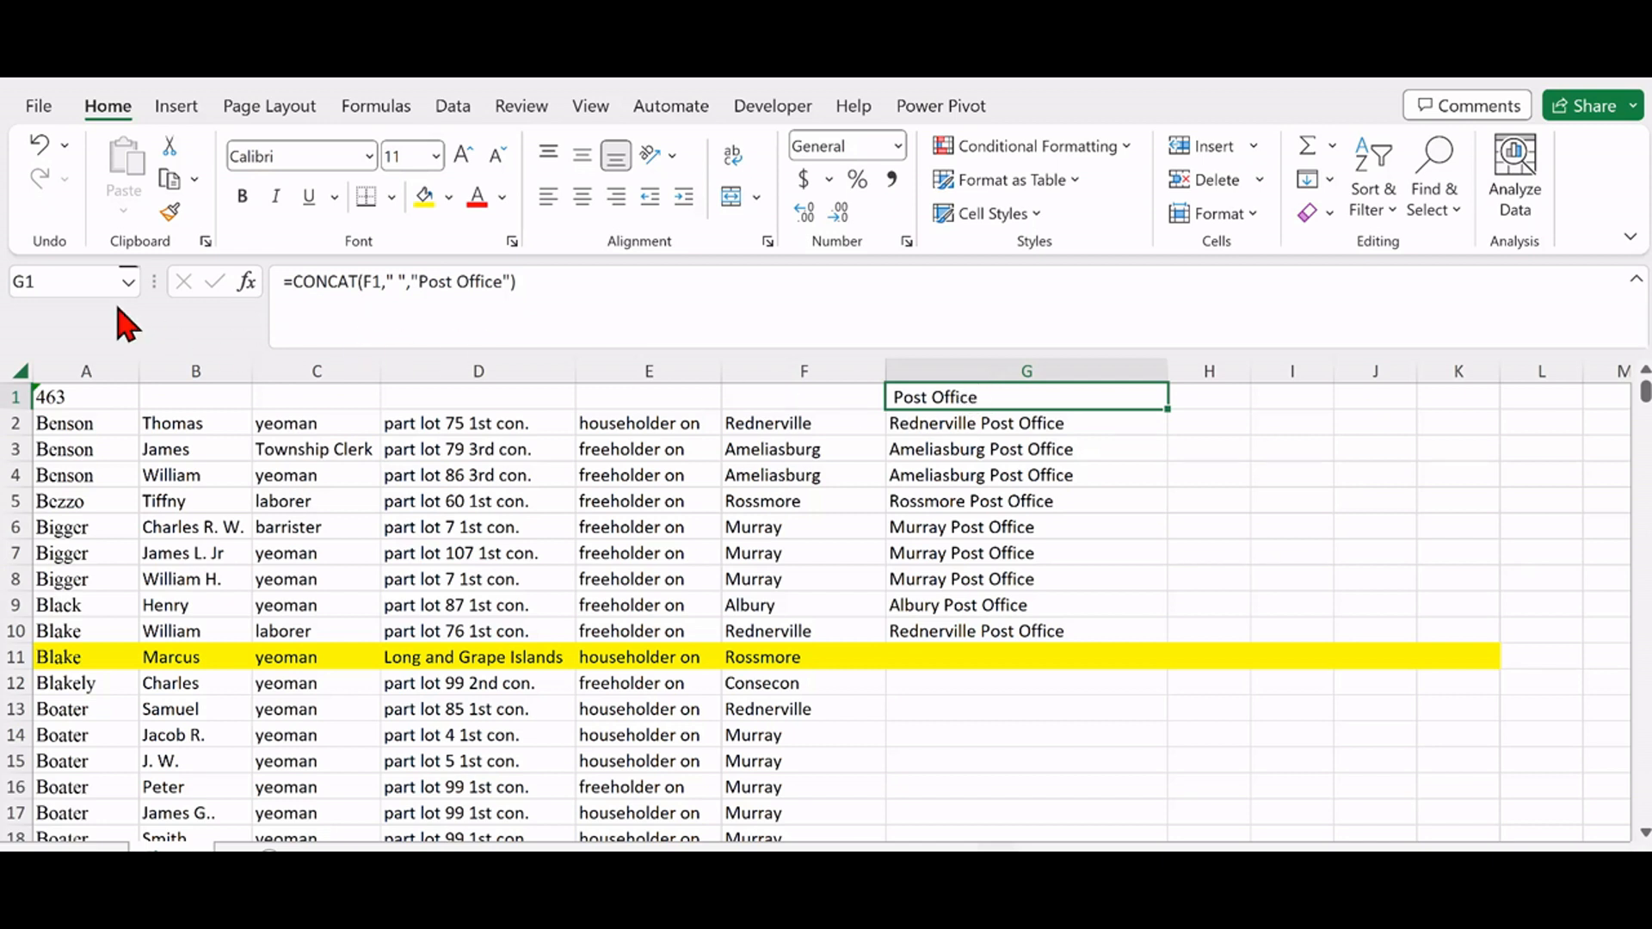
click(73, 286)
text(g59)
key(shift+Return)
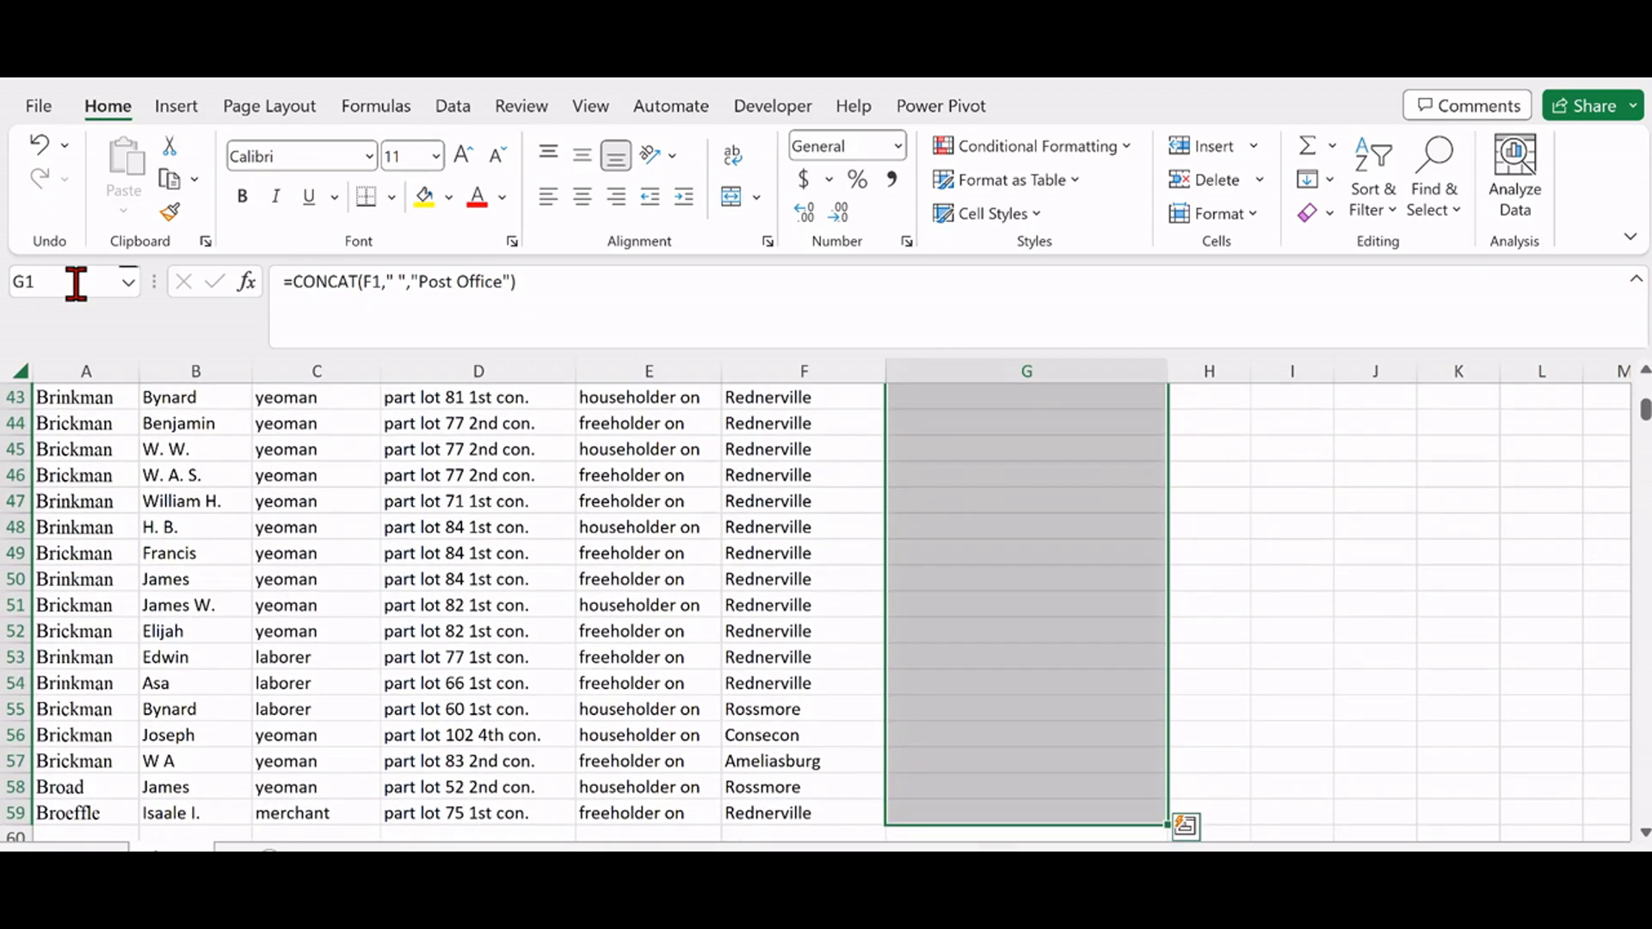
click(1312, 180)
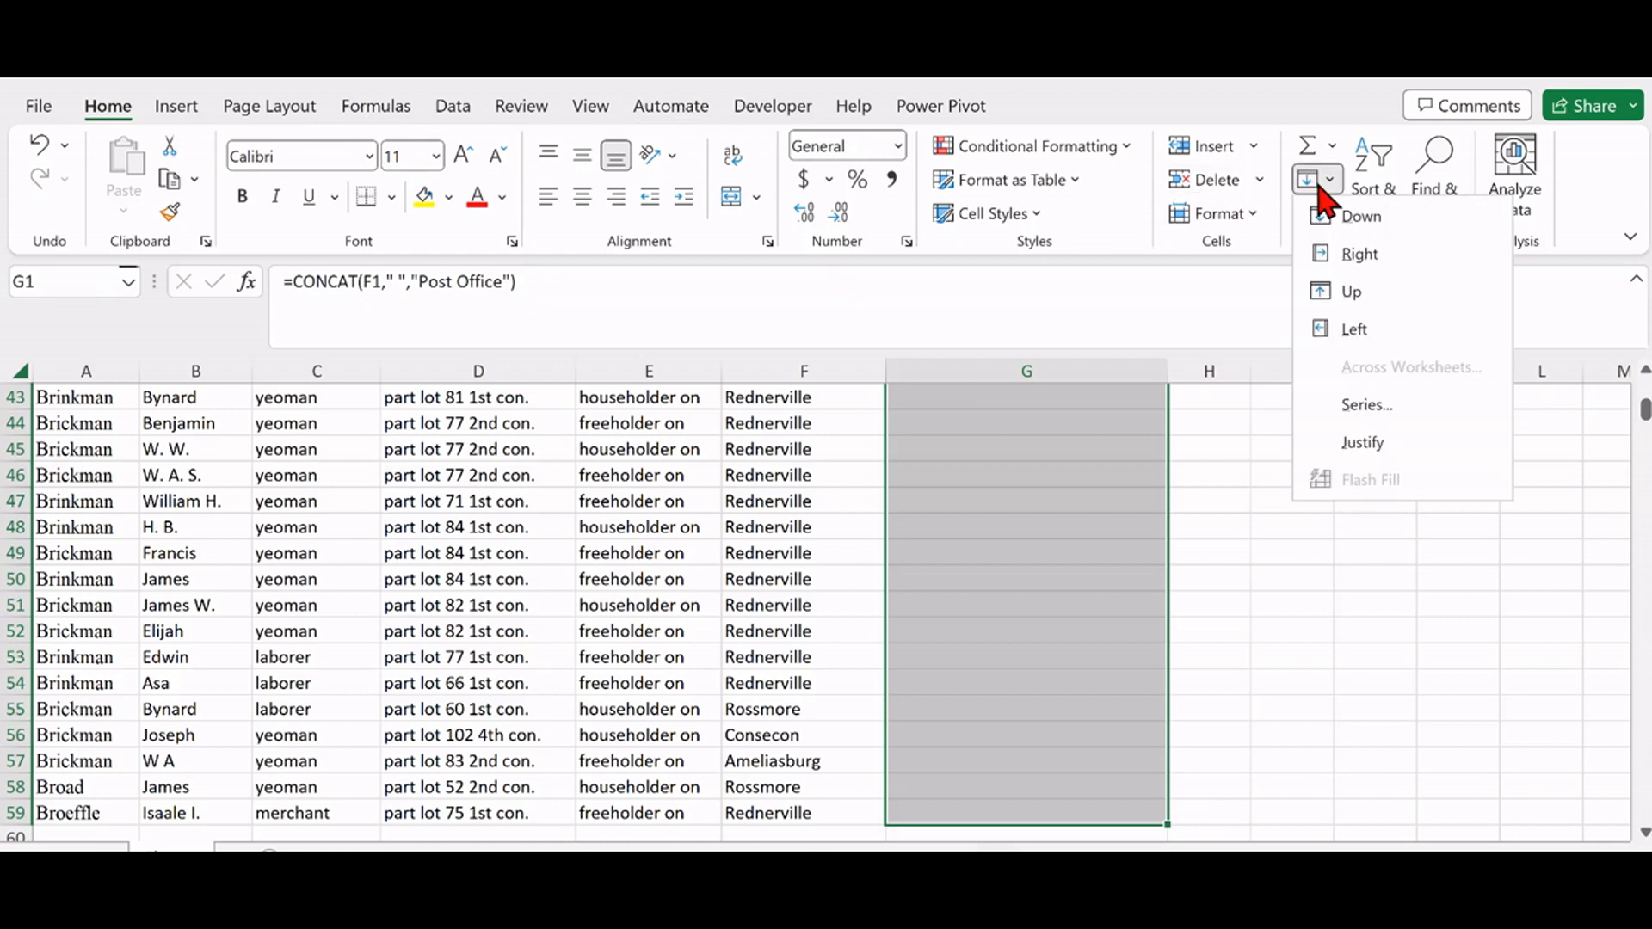
click(1359, 221)
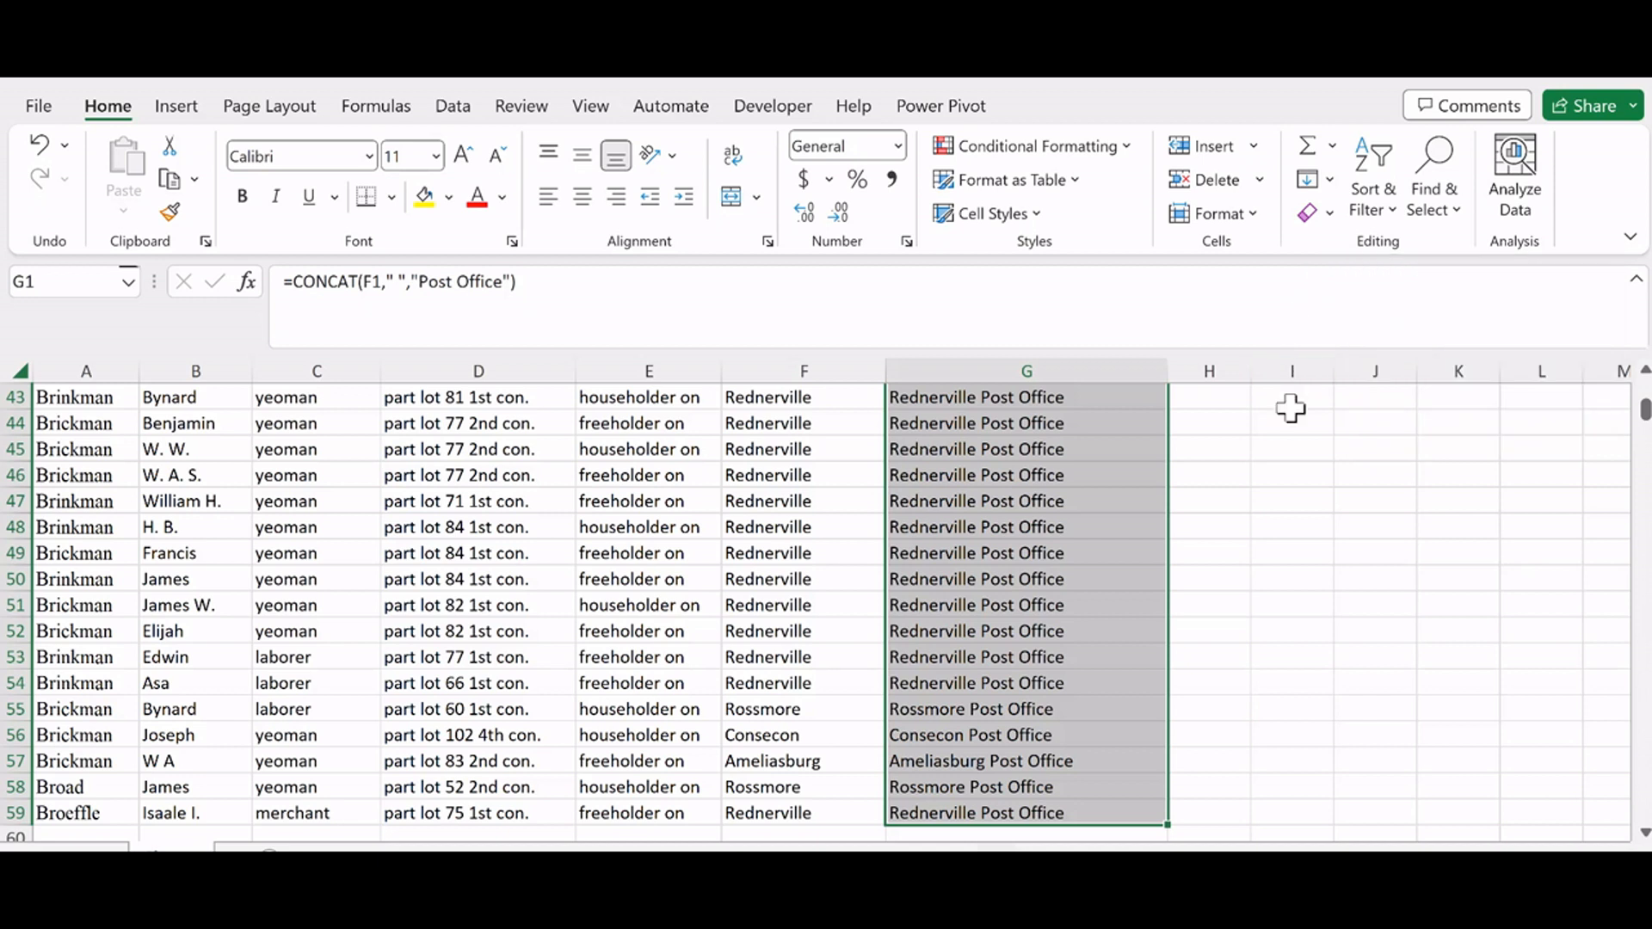
click(1288, 451)
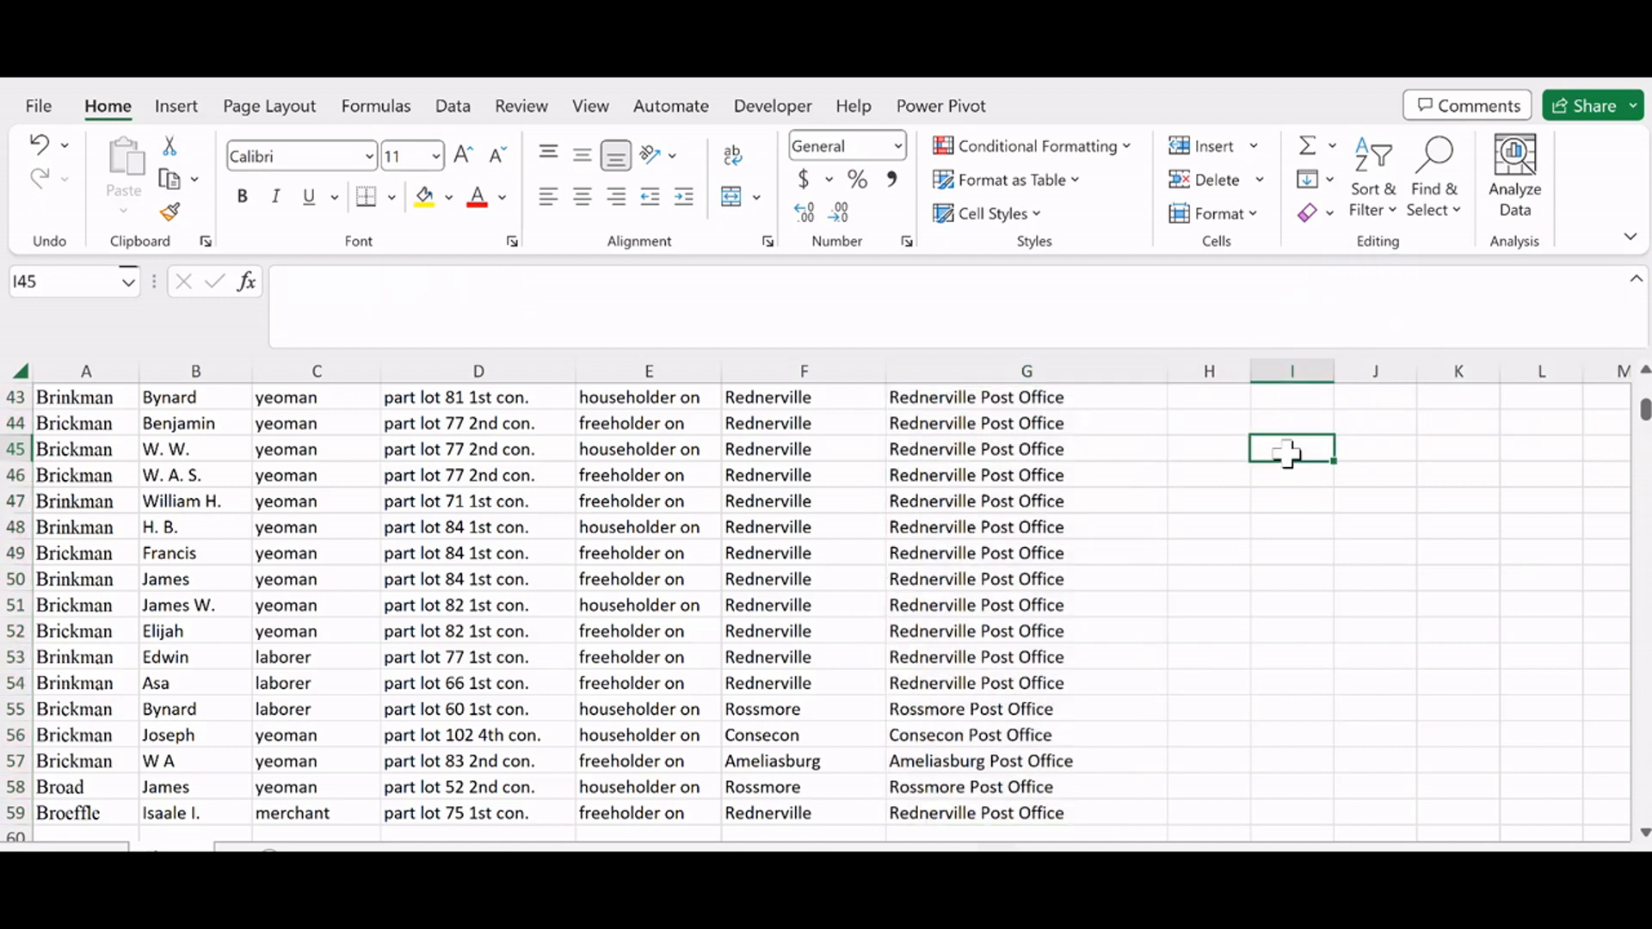
Step: Clear cell G1 and restore its formula by filling up from G2
key(ctrl+Home)
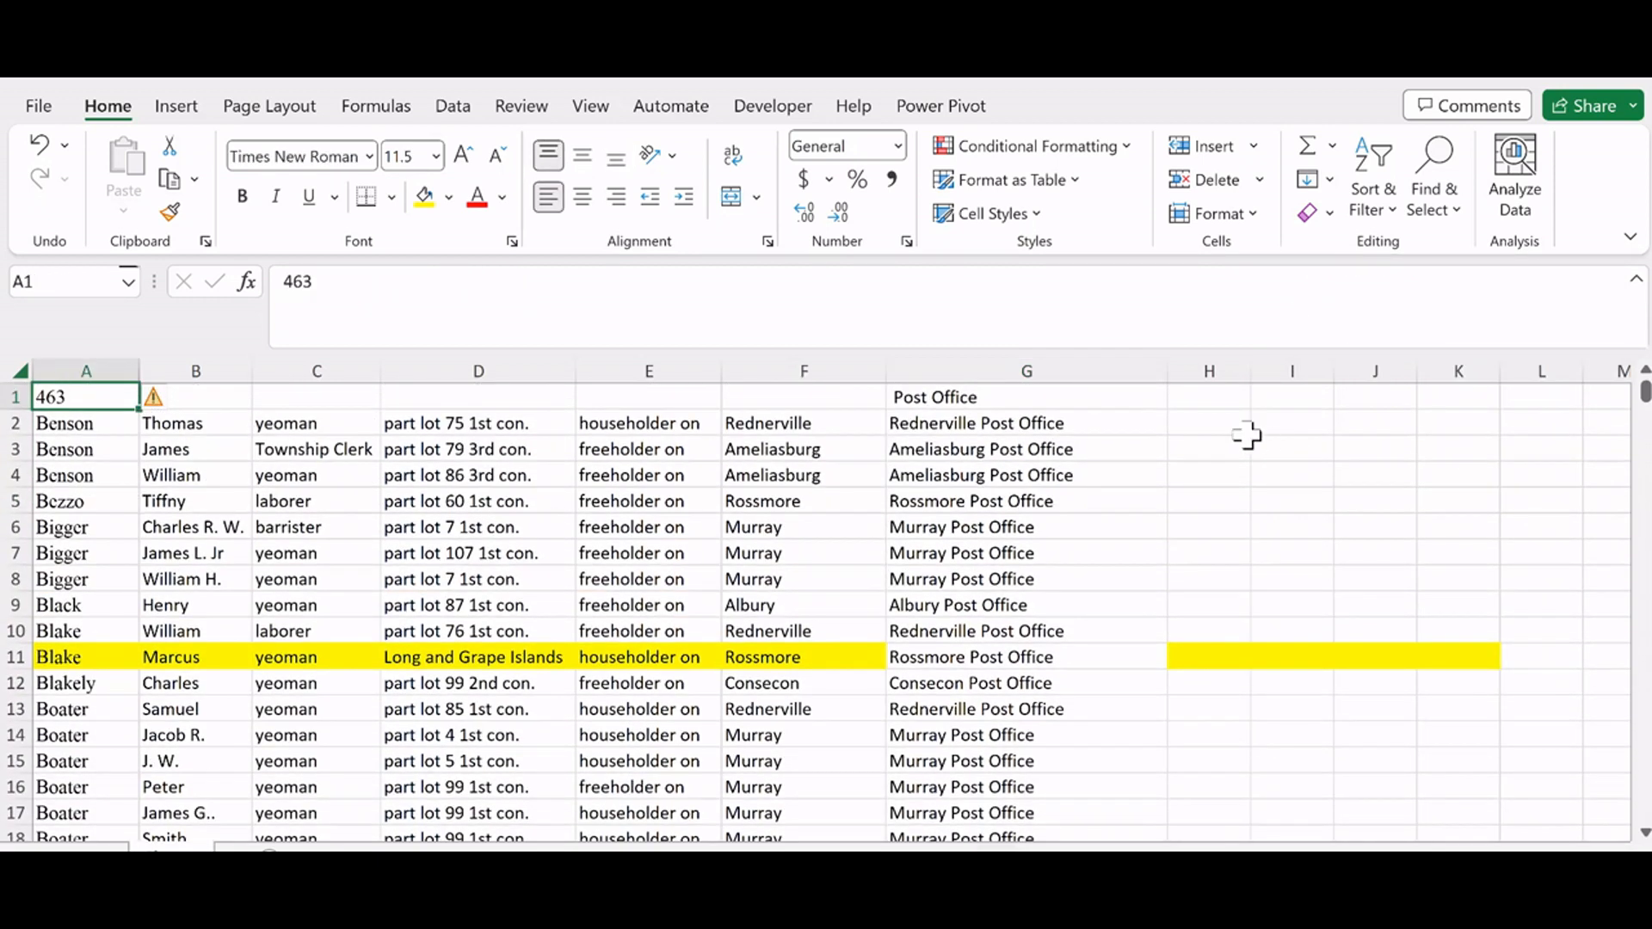
click(962, 396)
key(Delete)
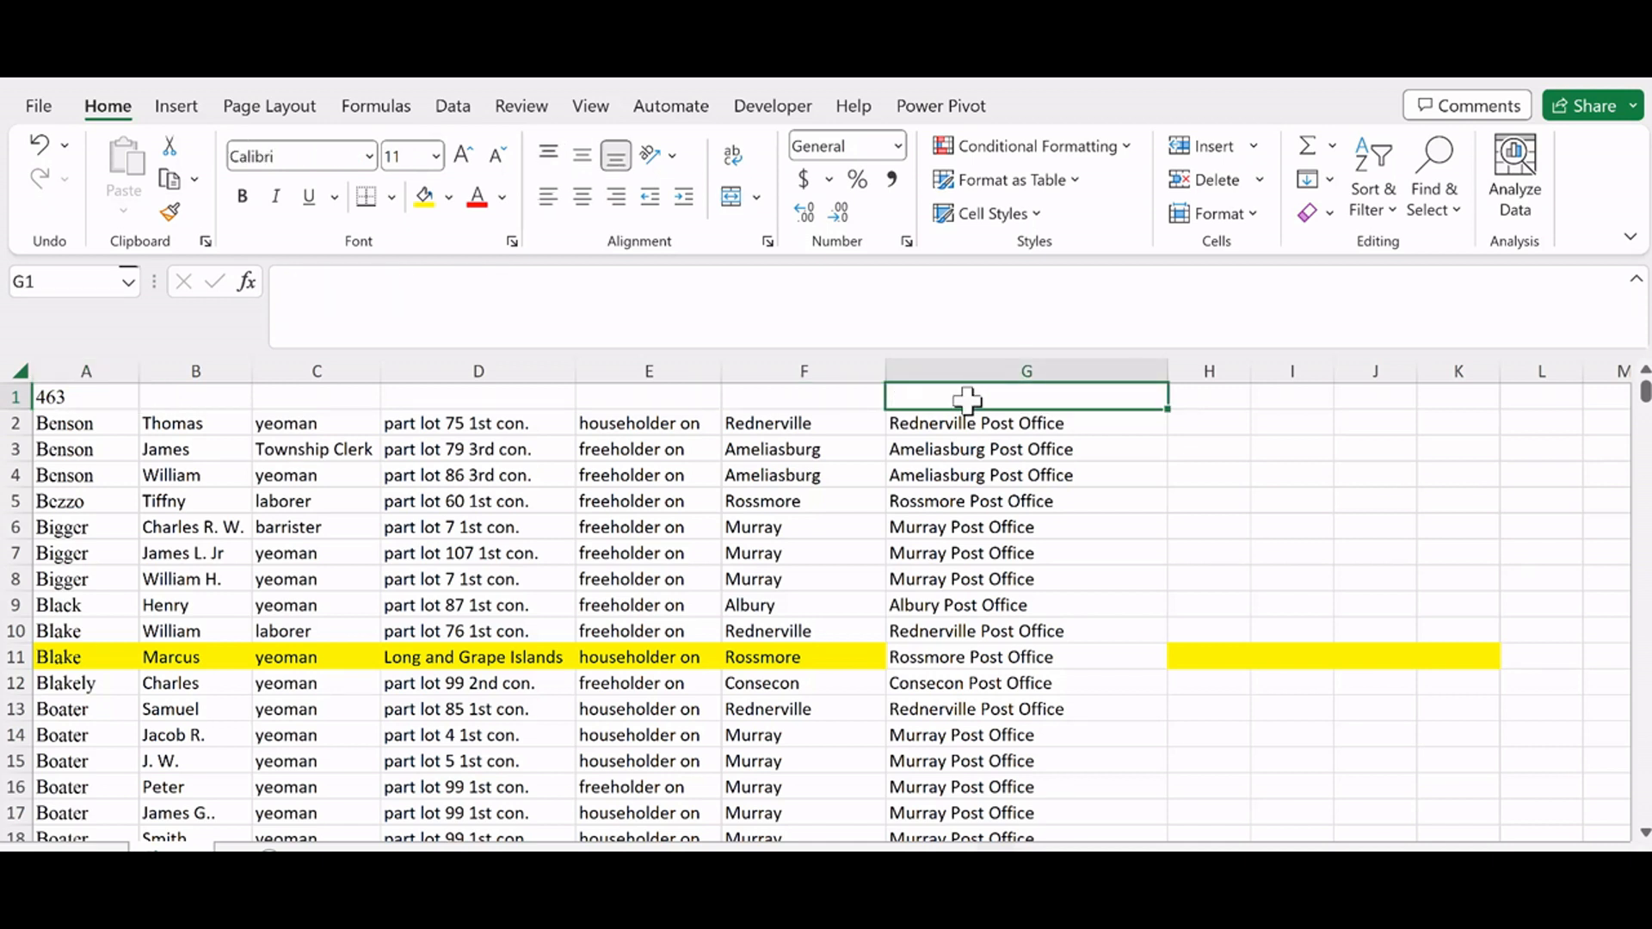
click(1191, 399)
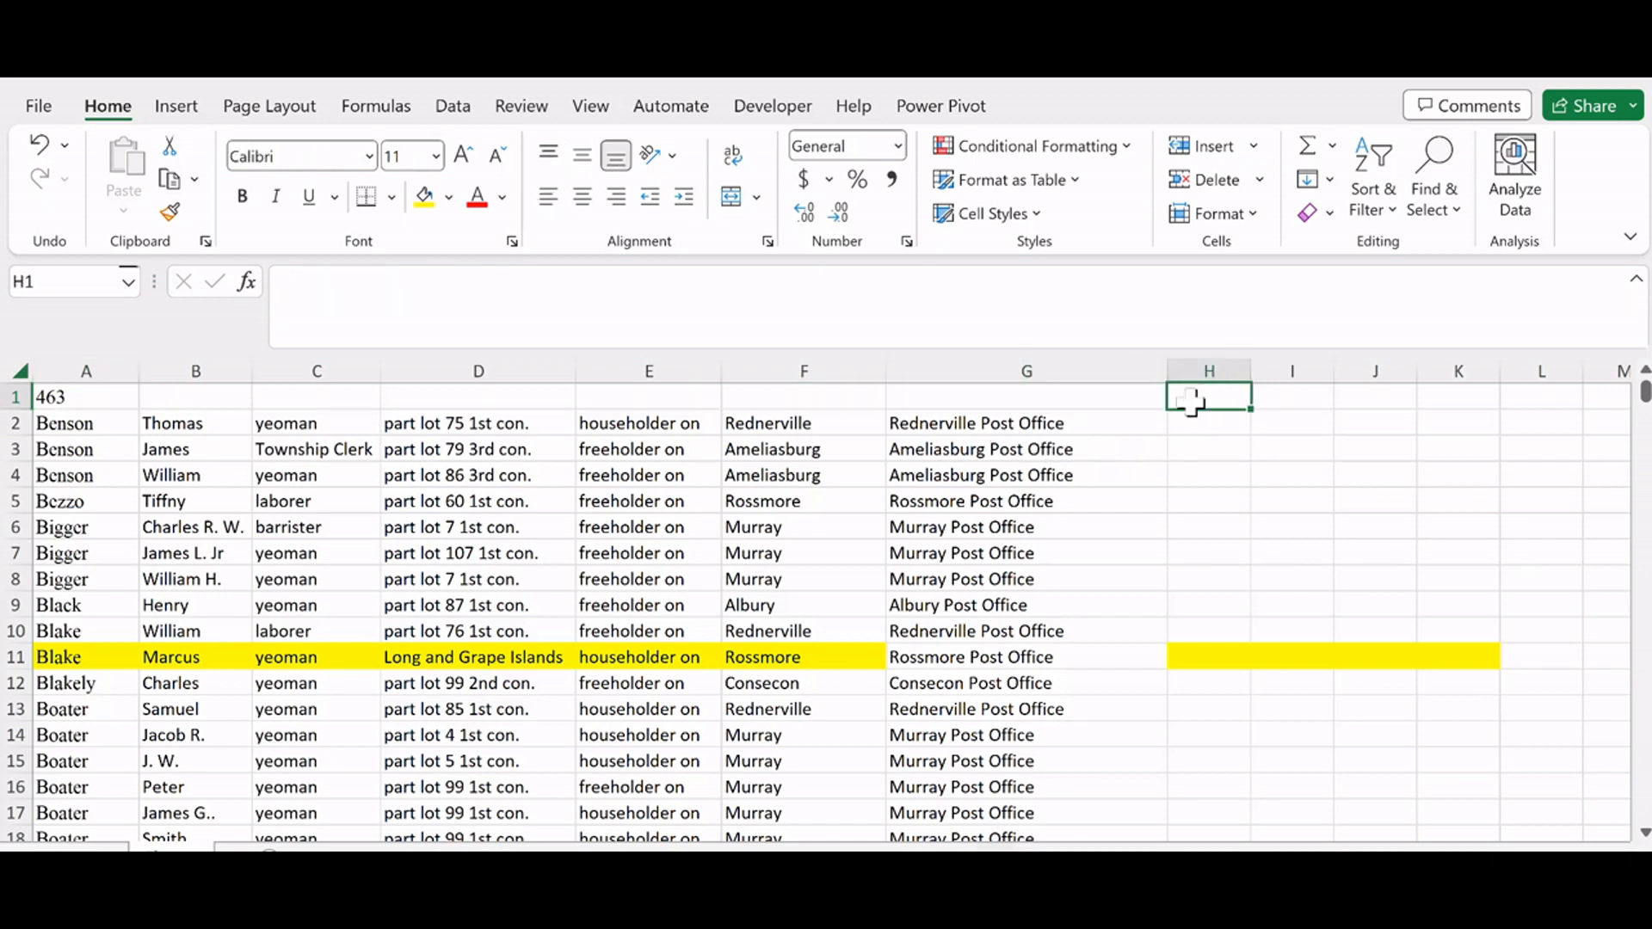
click(1020, 398)
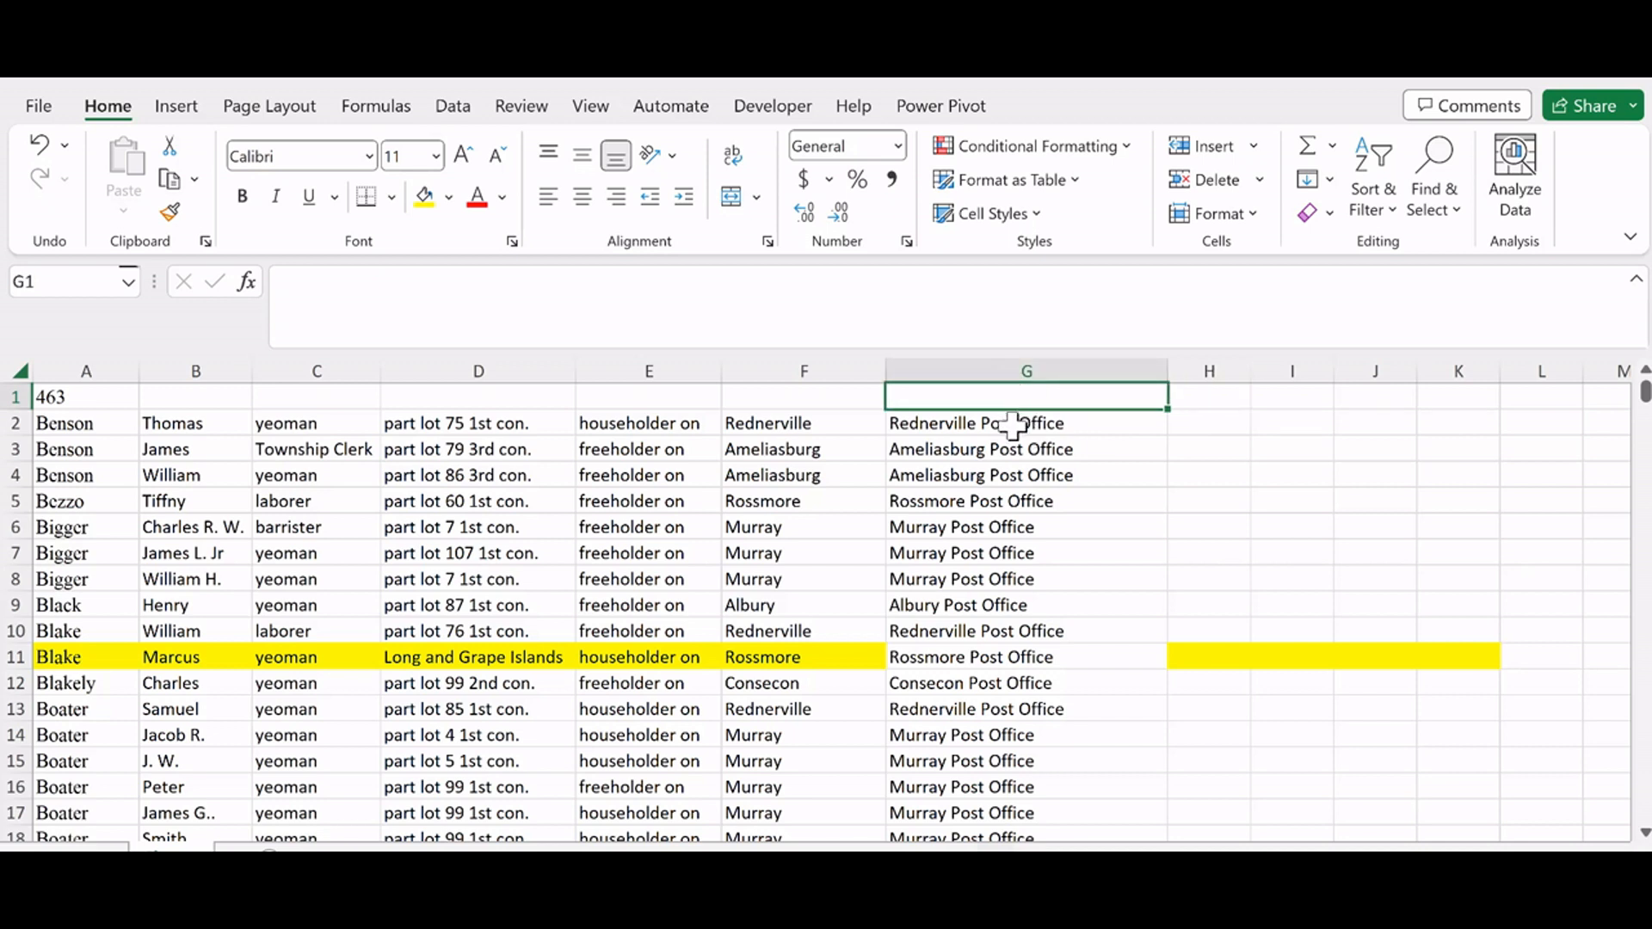
click(1016, 423)
drag(1015, 423, 1018, 398)
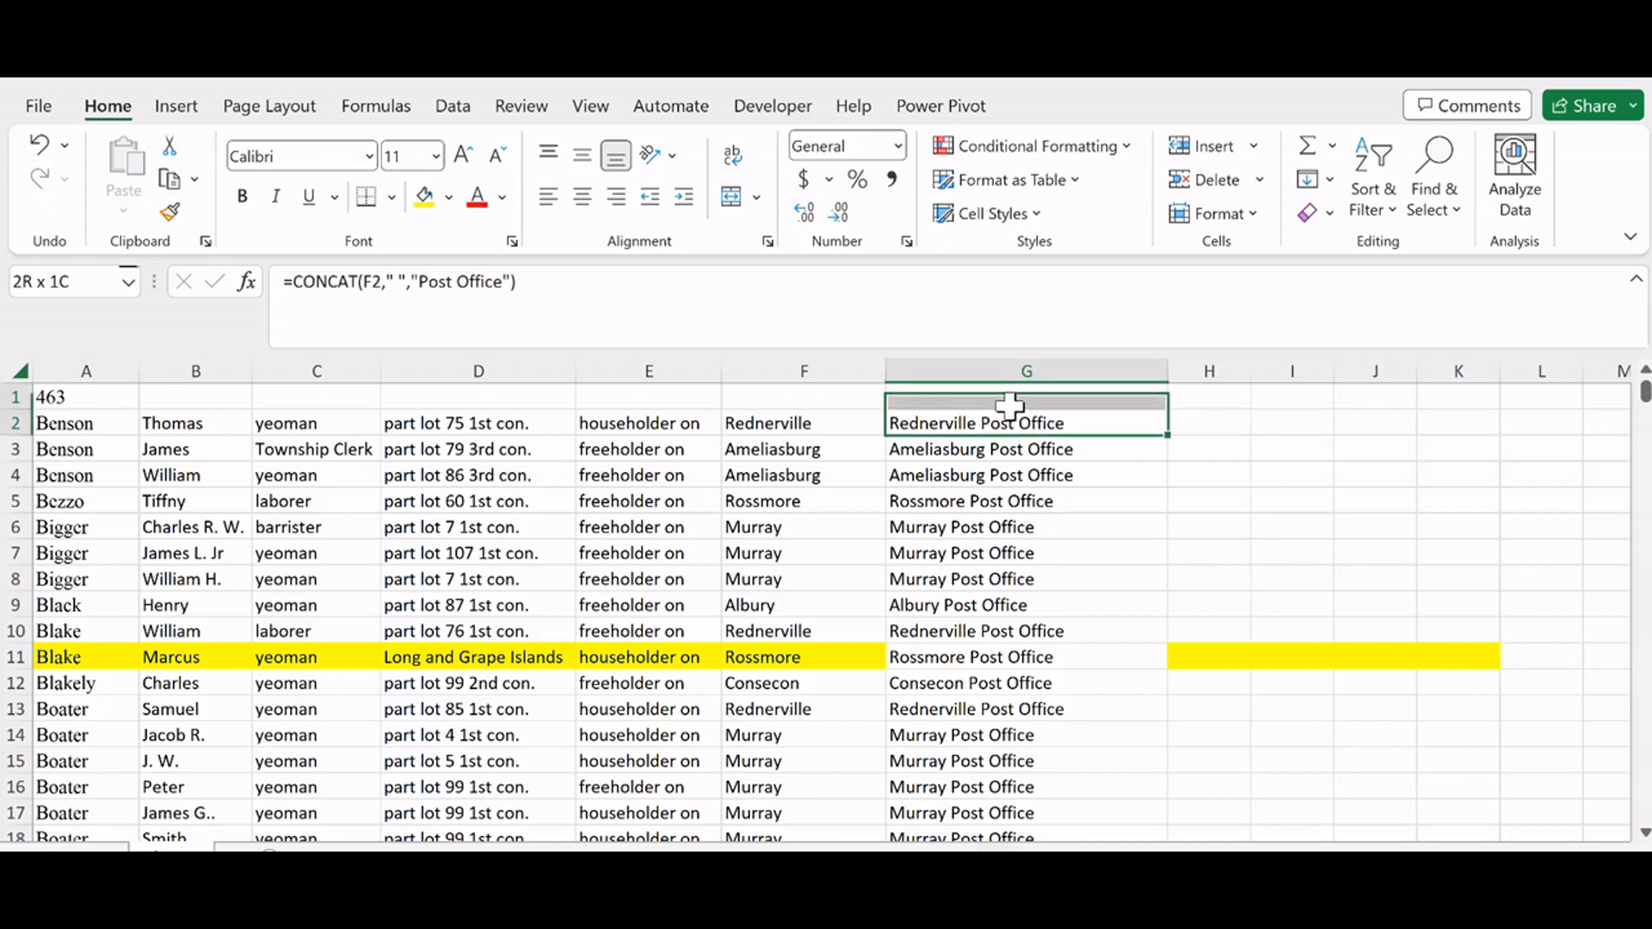
click(1305, 183)
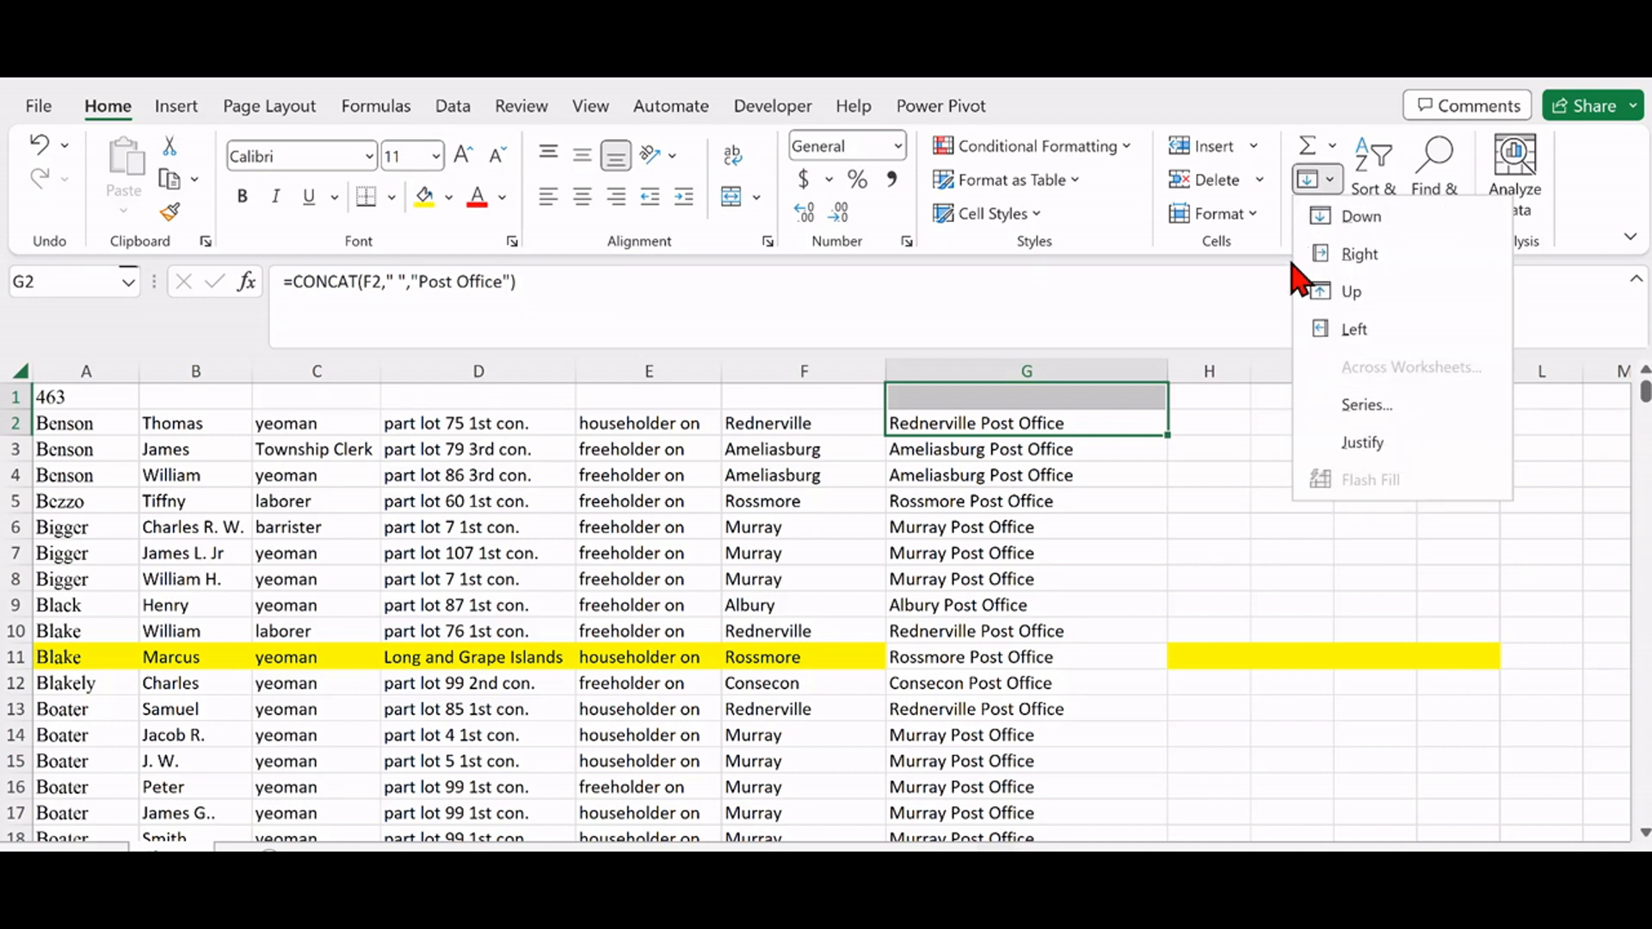
click(1324, 287)
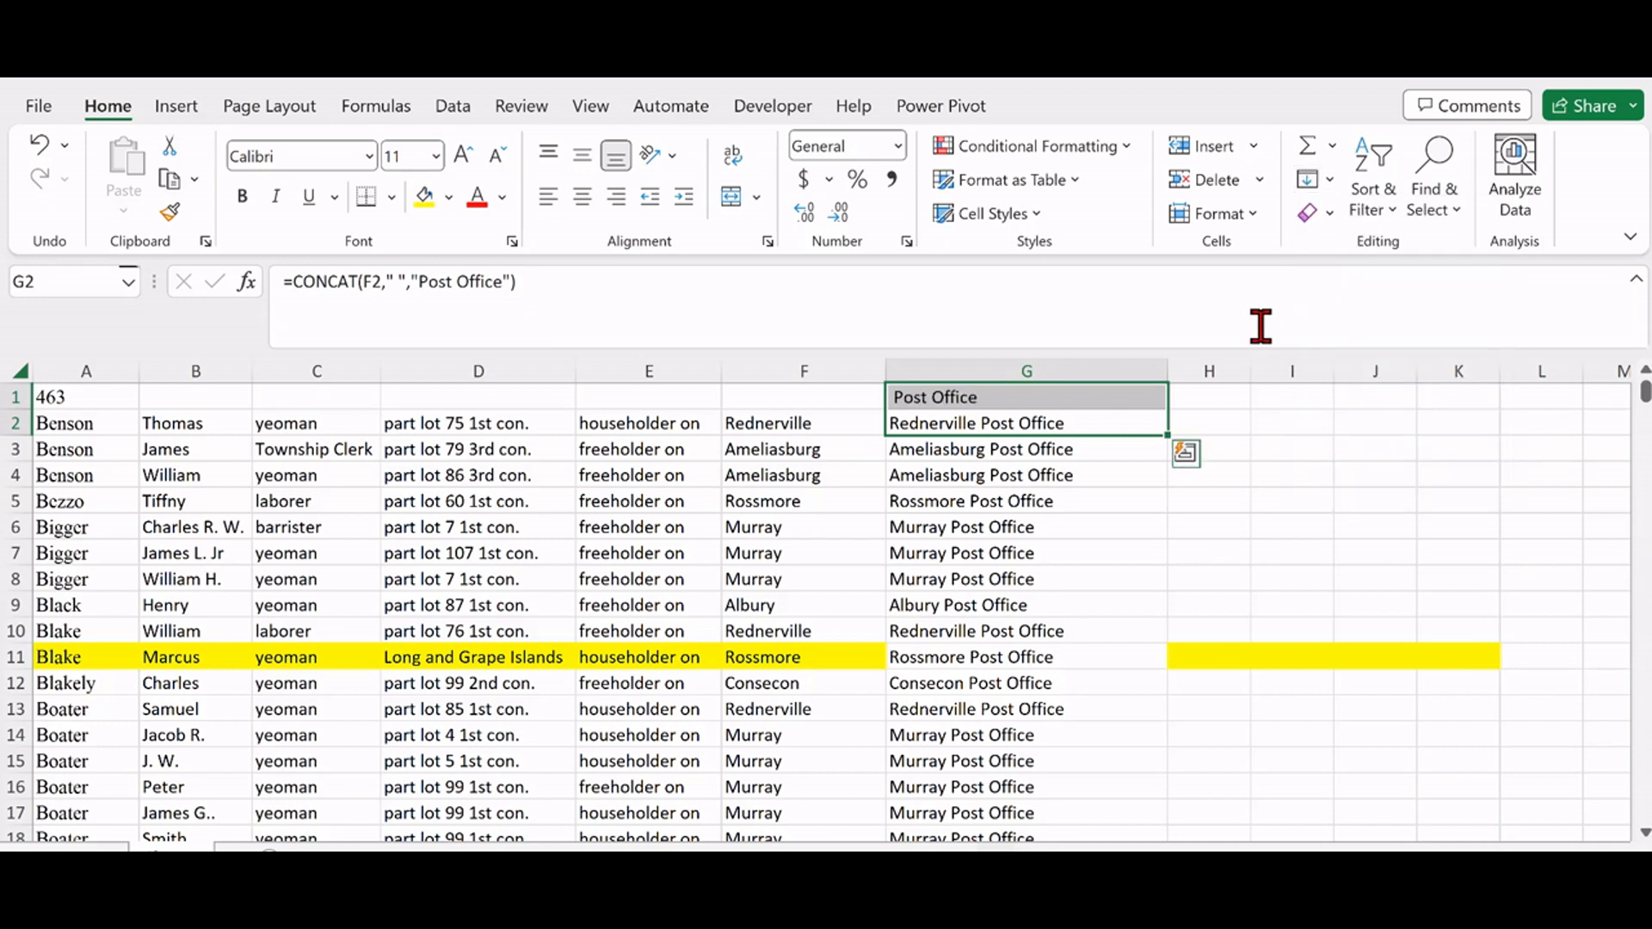
Step: Examine the CONCAT formulas in cells G1 through G5 one by one
click(1115, 473)
click(1035, 398)
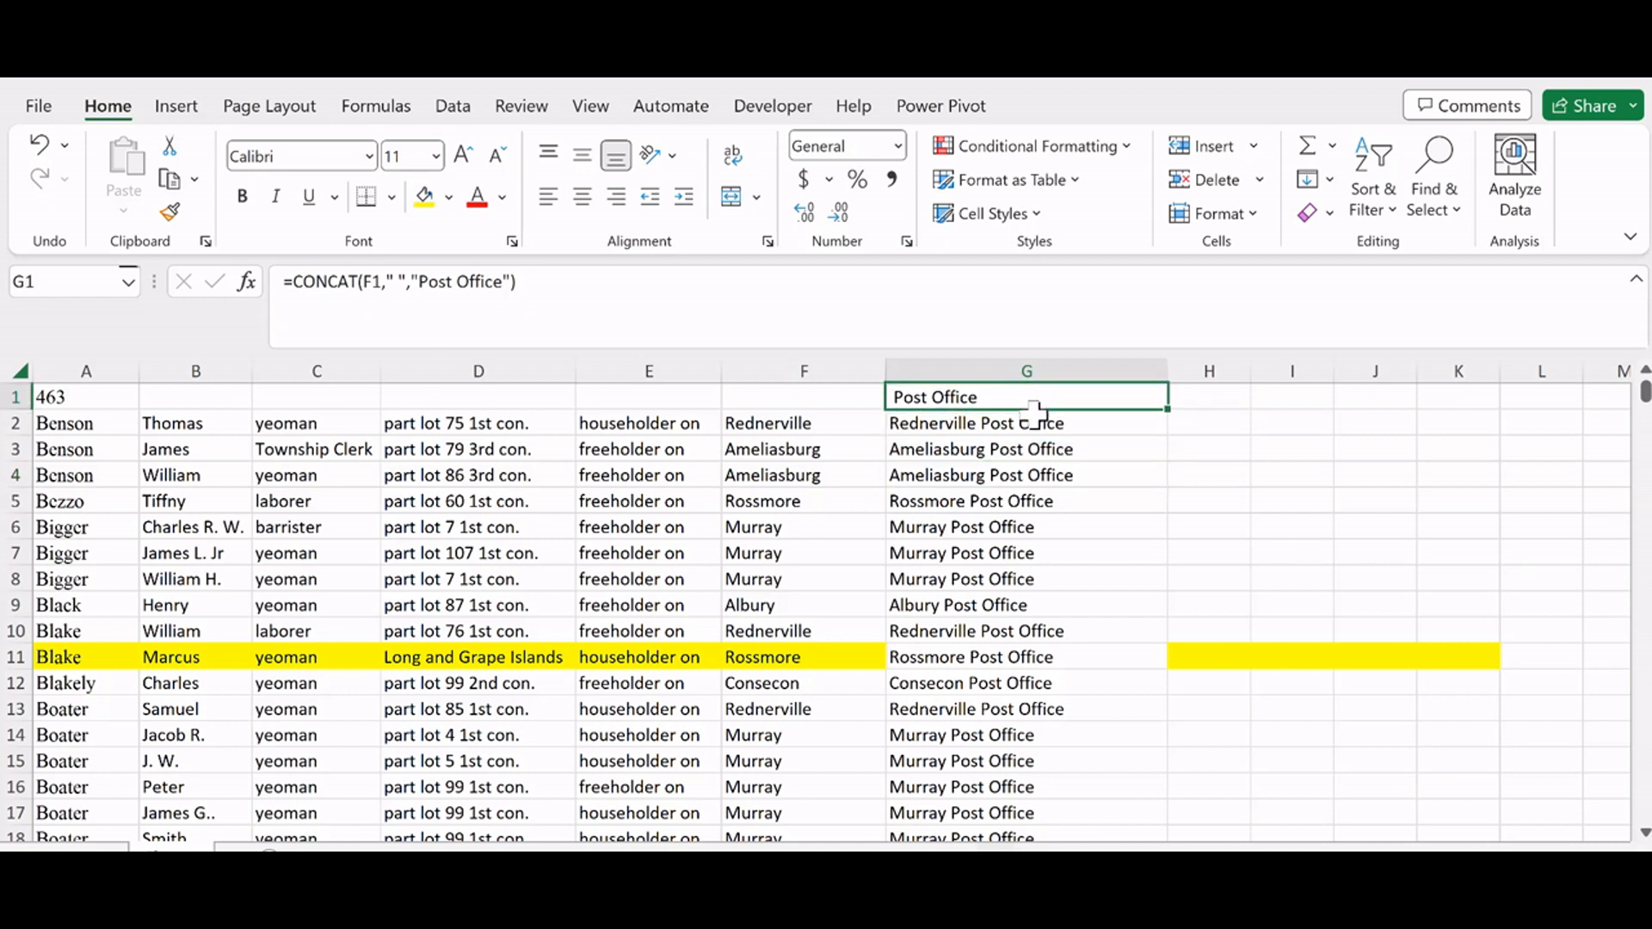
key(Down)
key(Down)
key(Down)
key(Down)
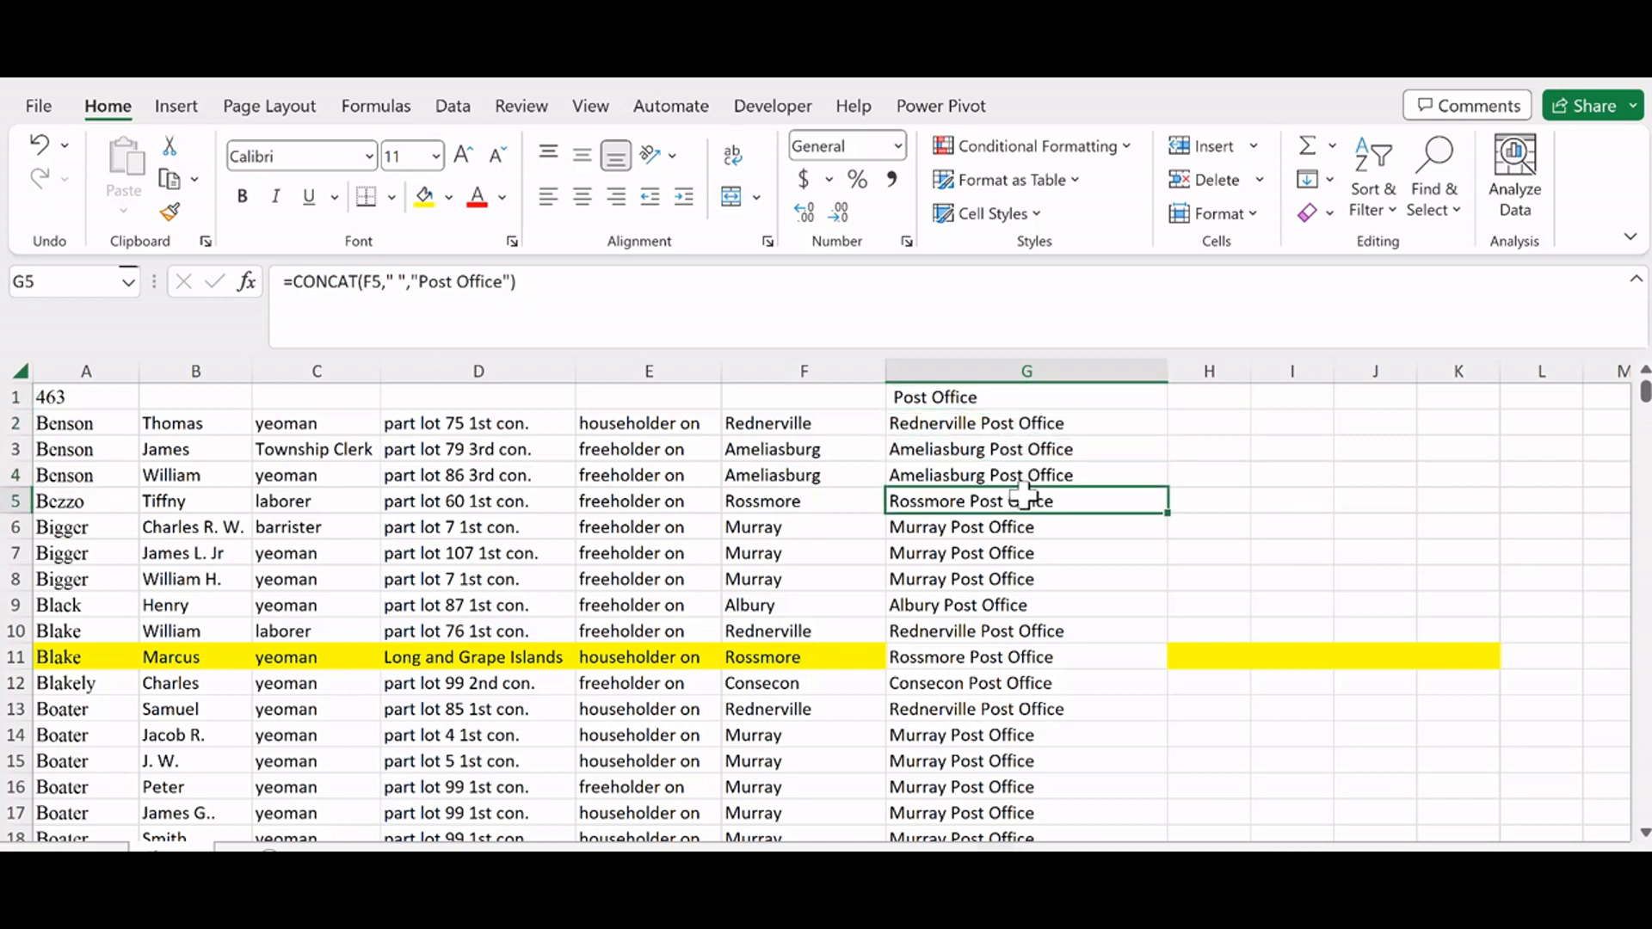
Step: Copy column G, widen column H to match it and paste the copy at H1 as values only
click(1006, 377)
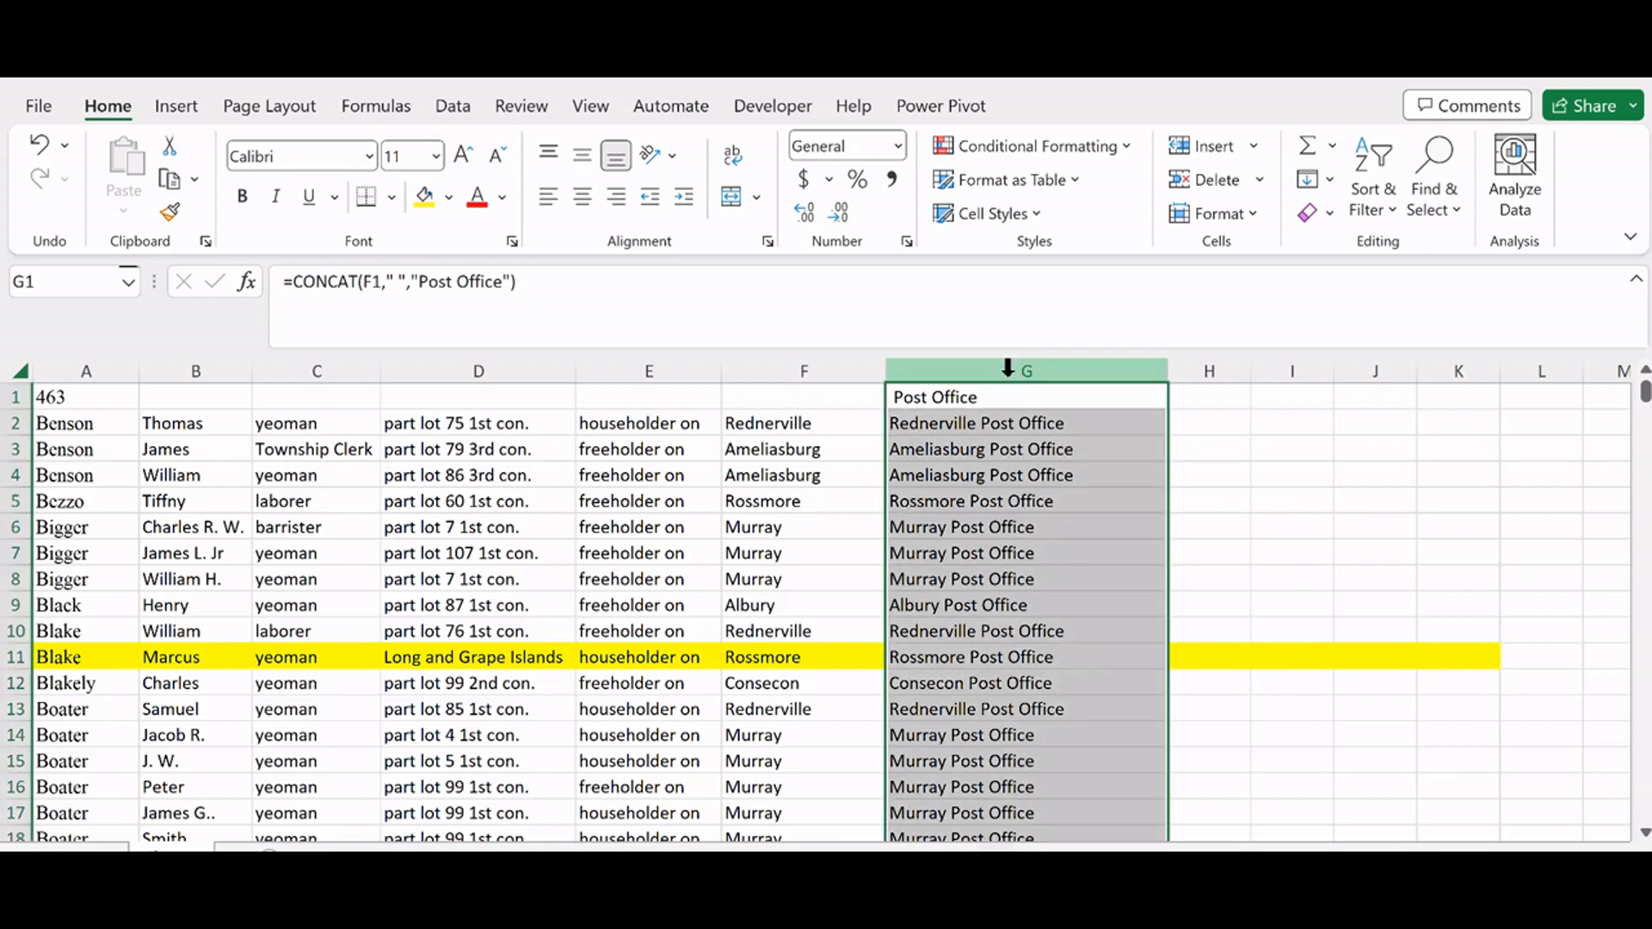
key(ctrl+c)
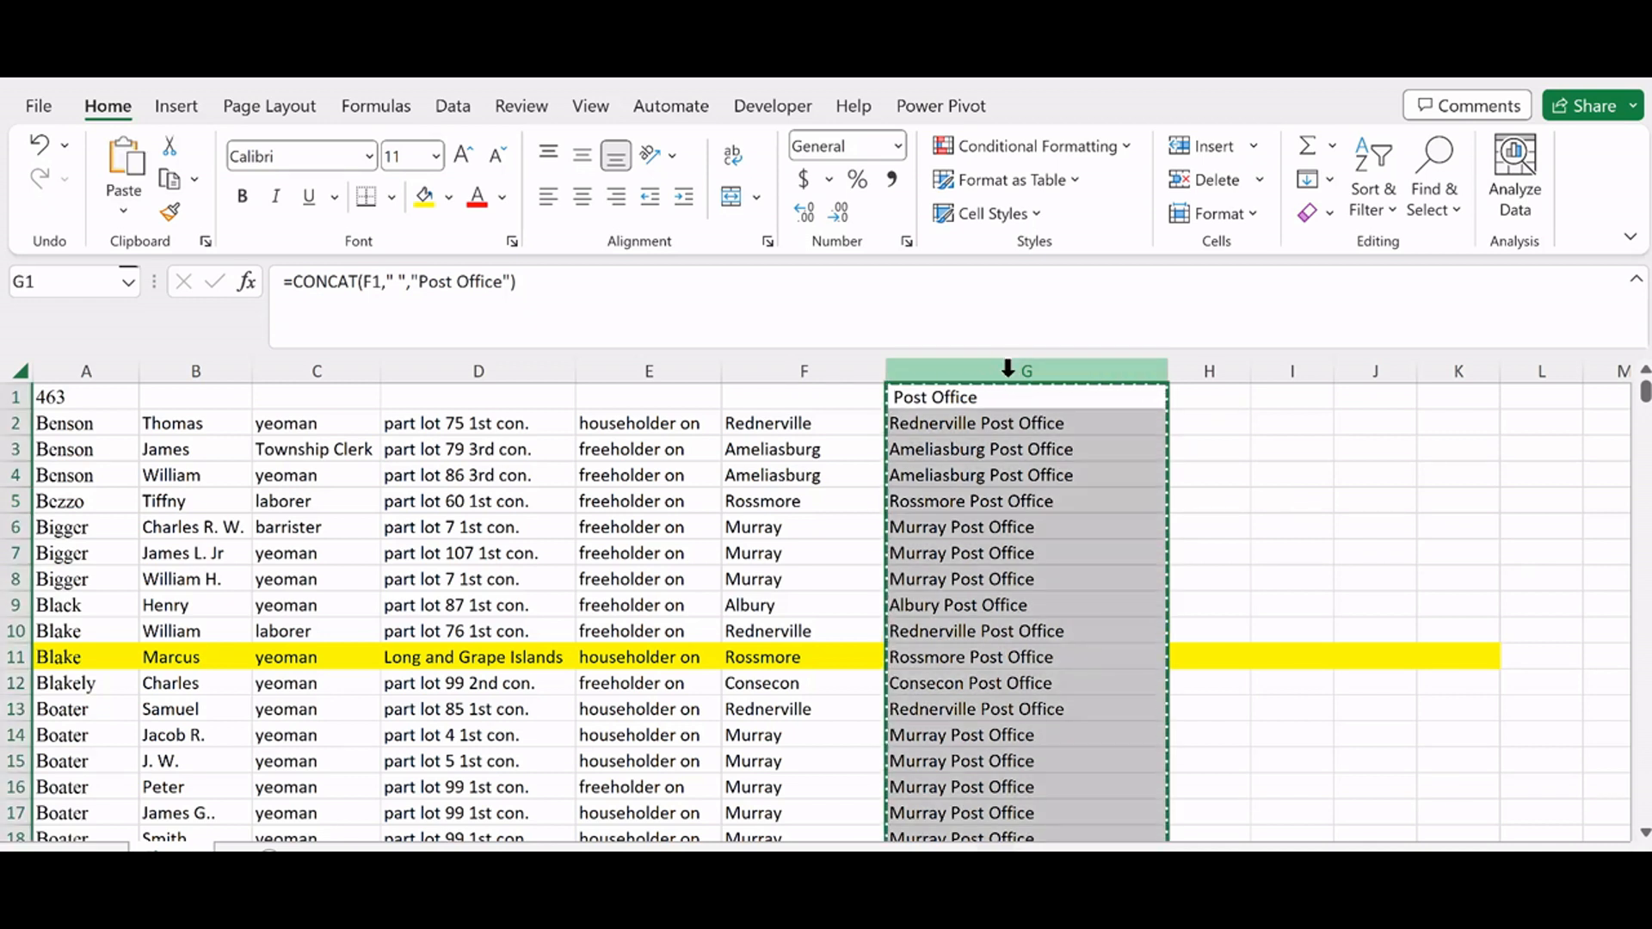
drag(1250, 369, 1412, 364)
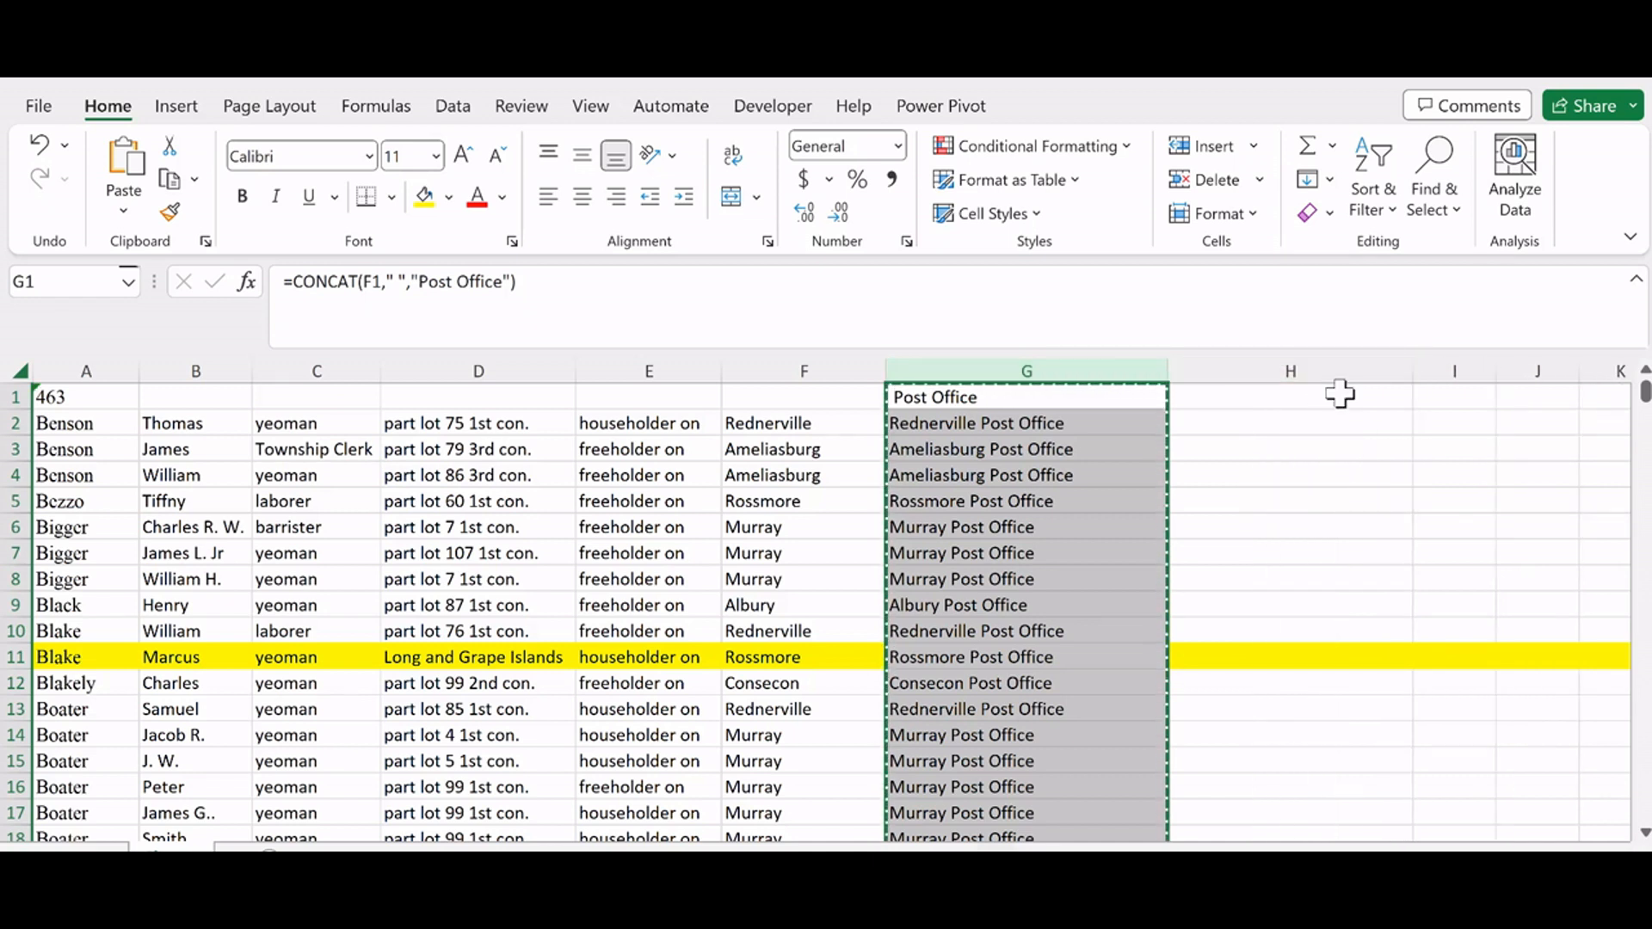
click(1294, 398)
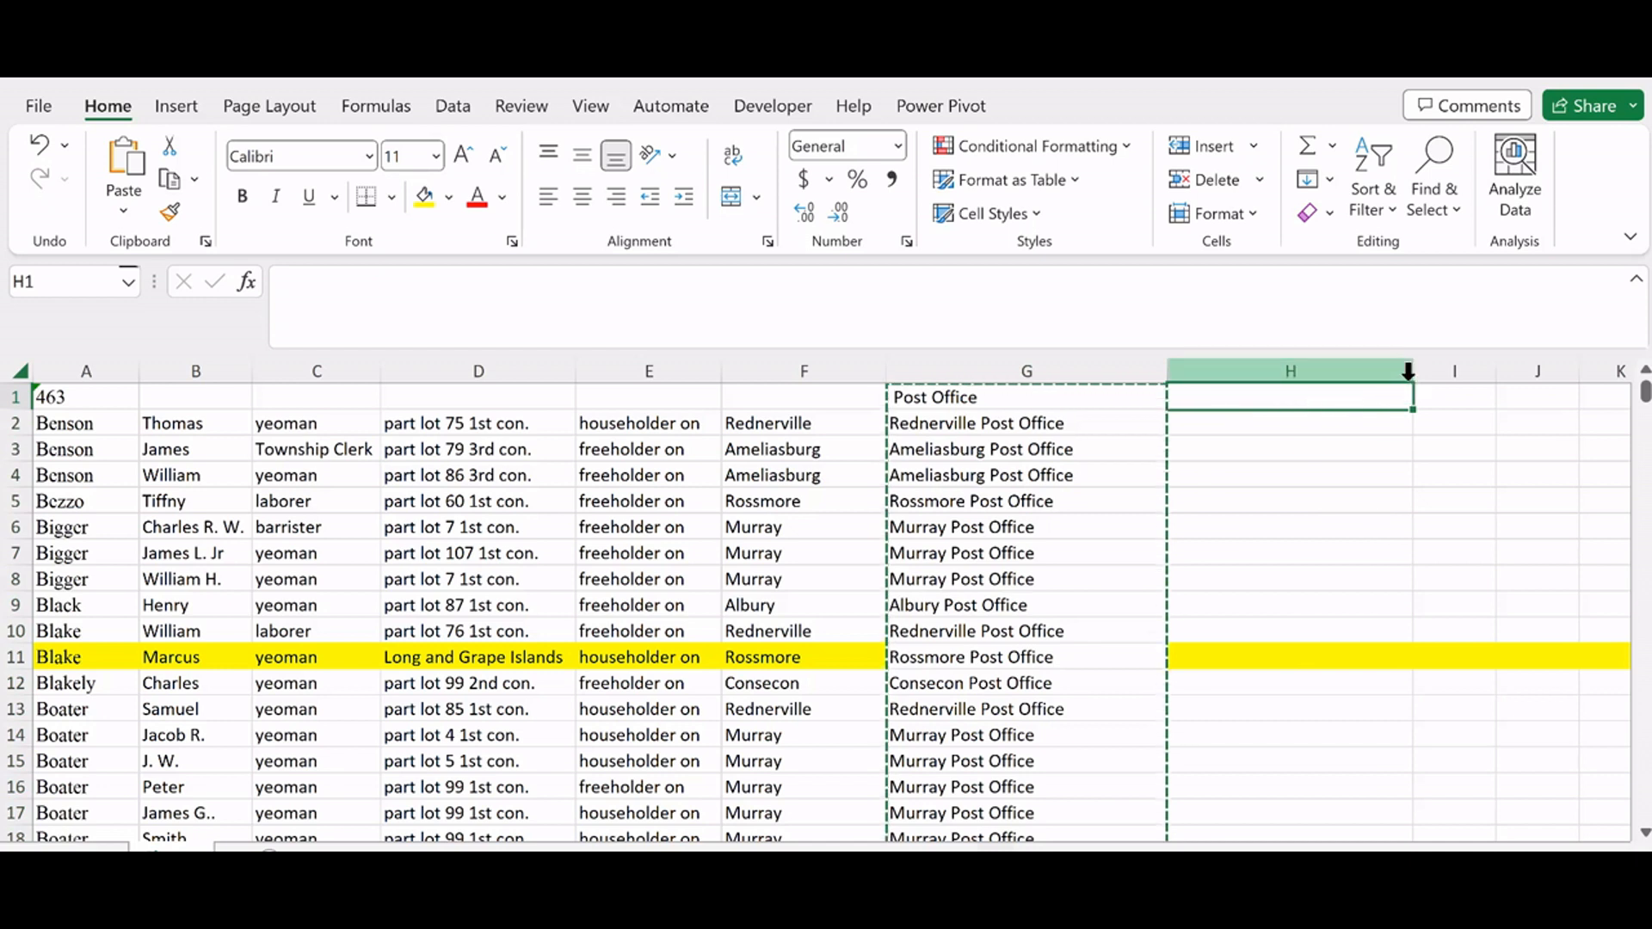
drag(1412, 368, 1451, 365)
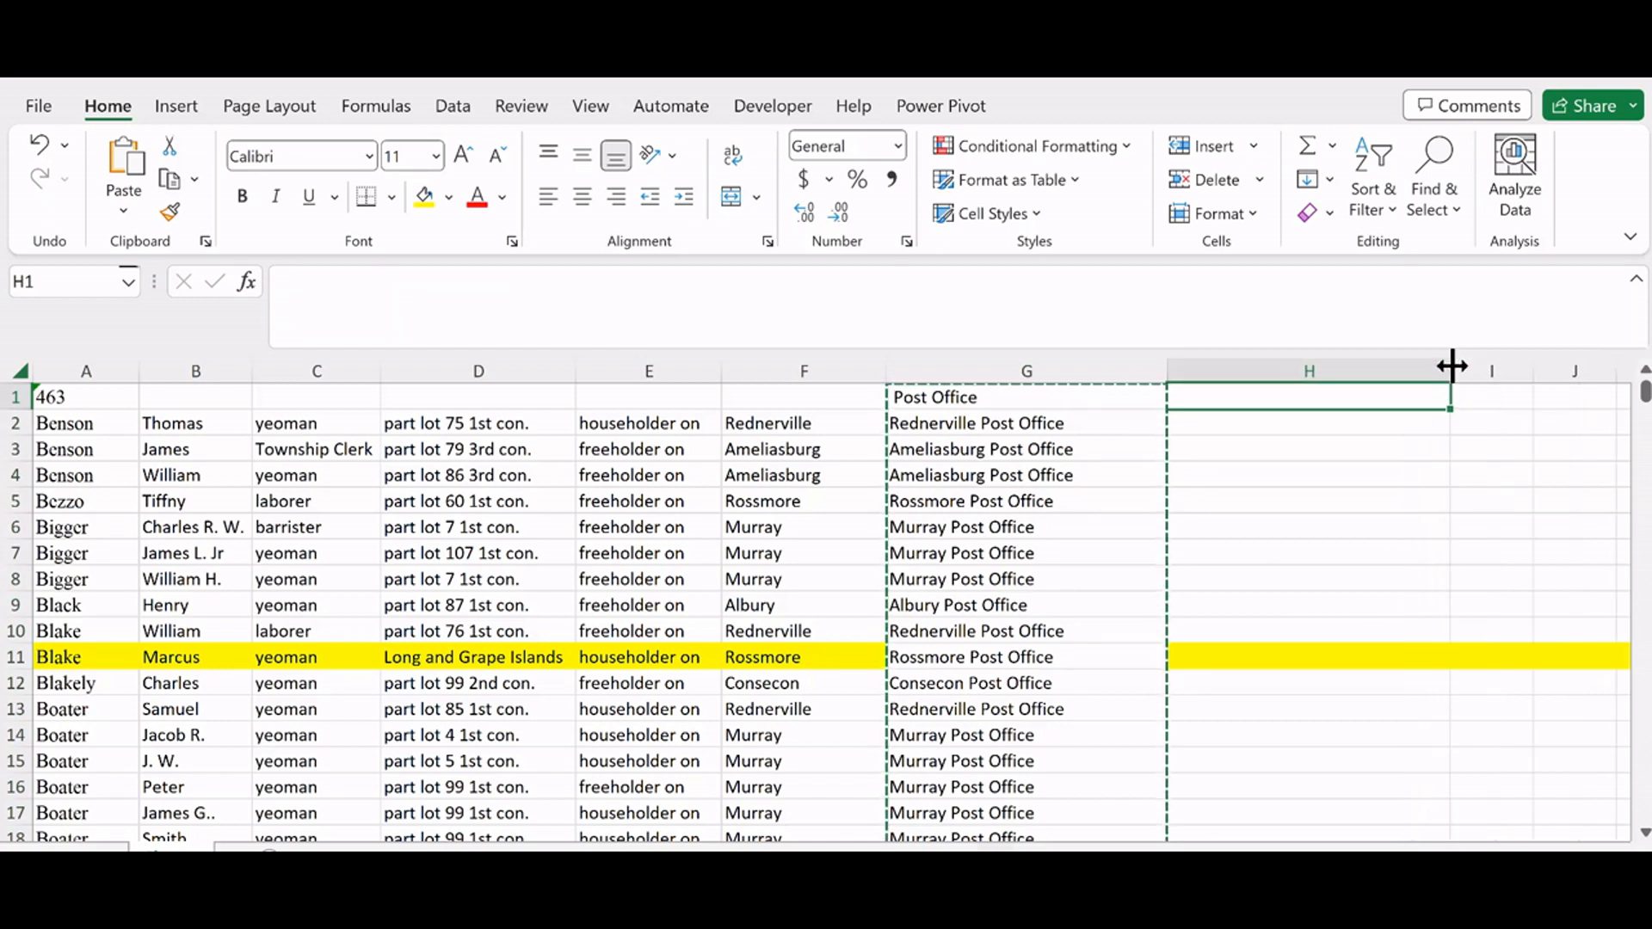
right_click(1322, 397)
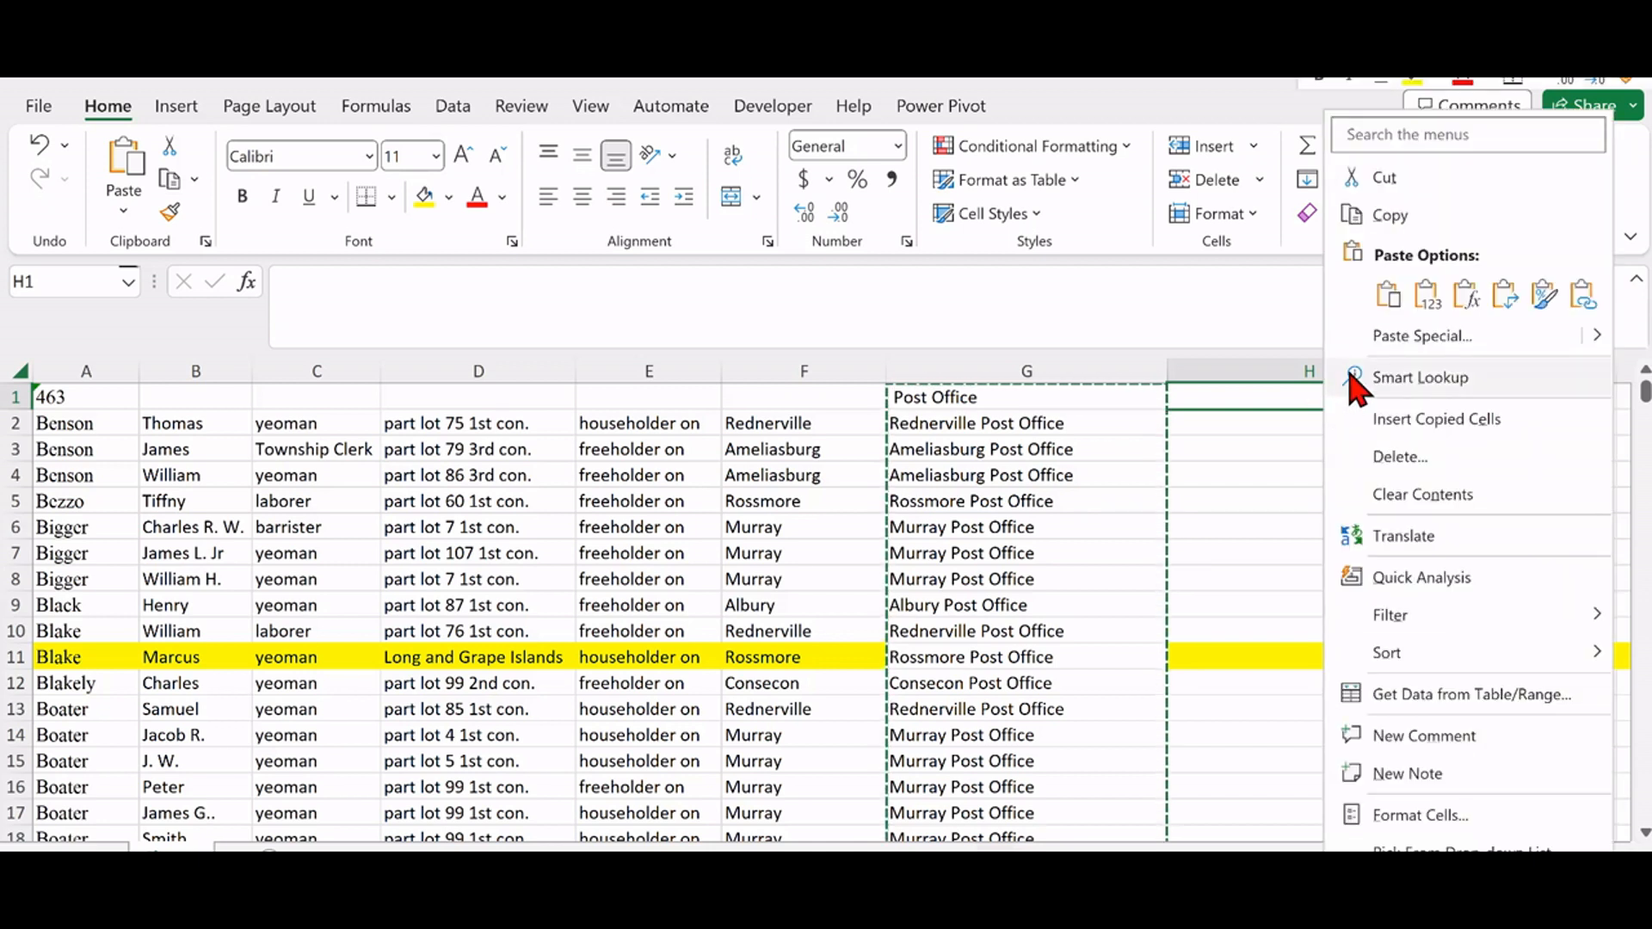
click(1399, 340)
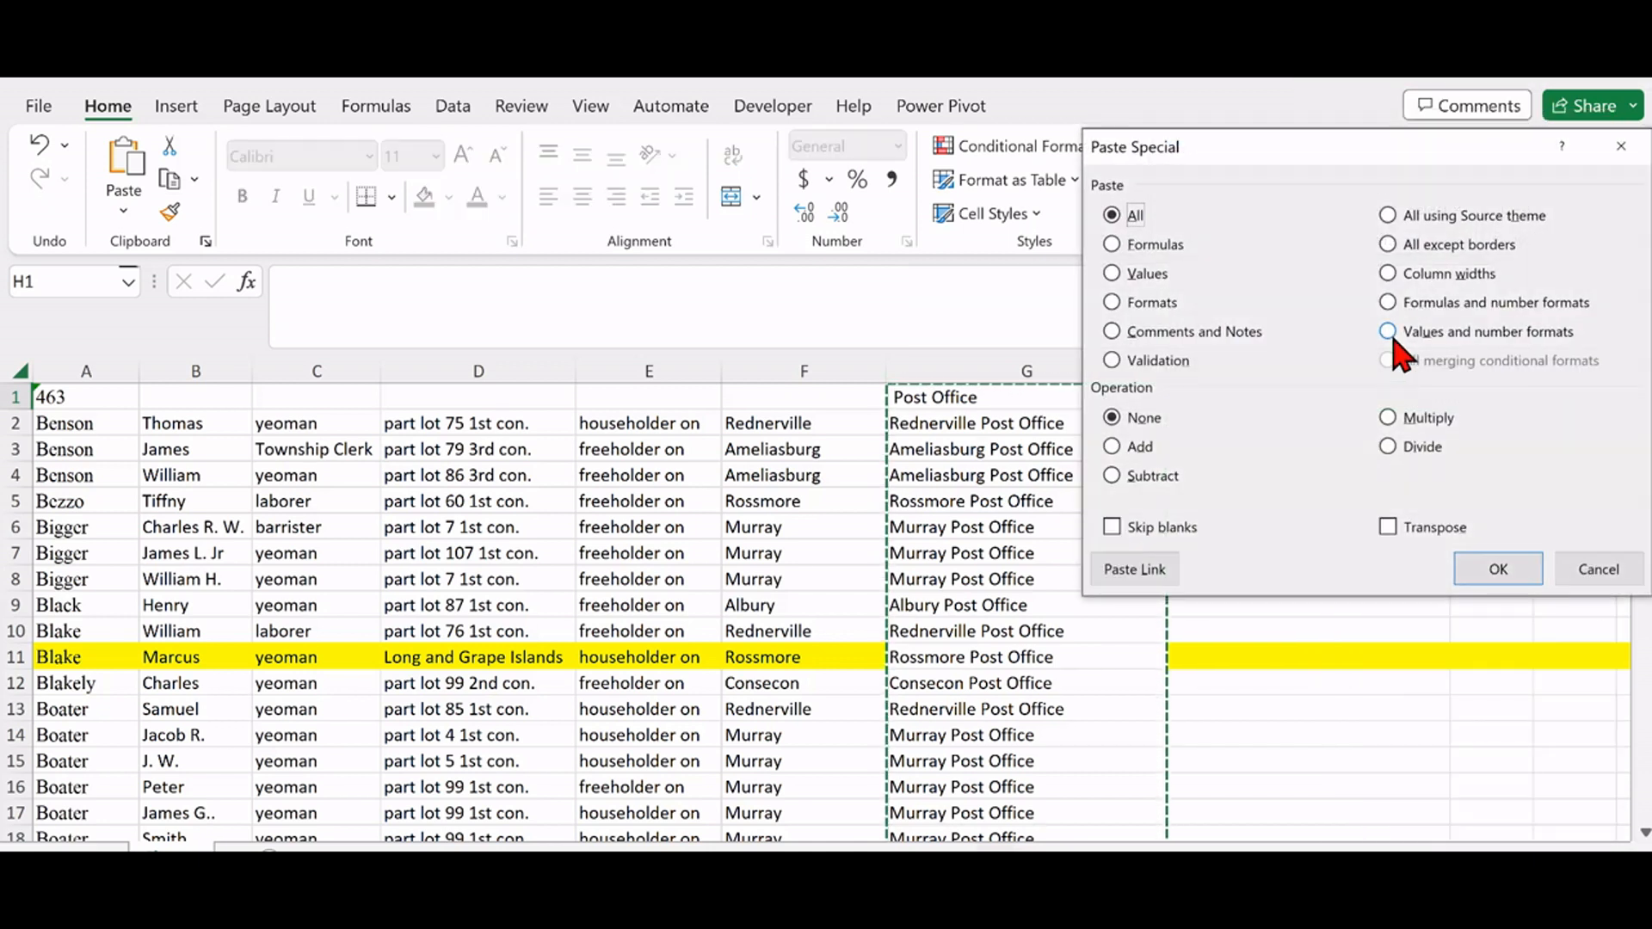
click(1145, 273)
click(1498, 570)
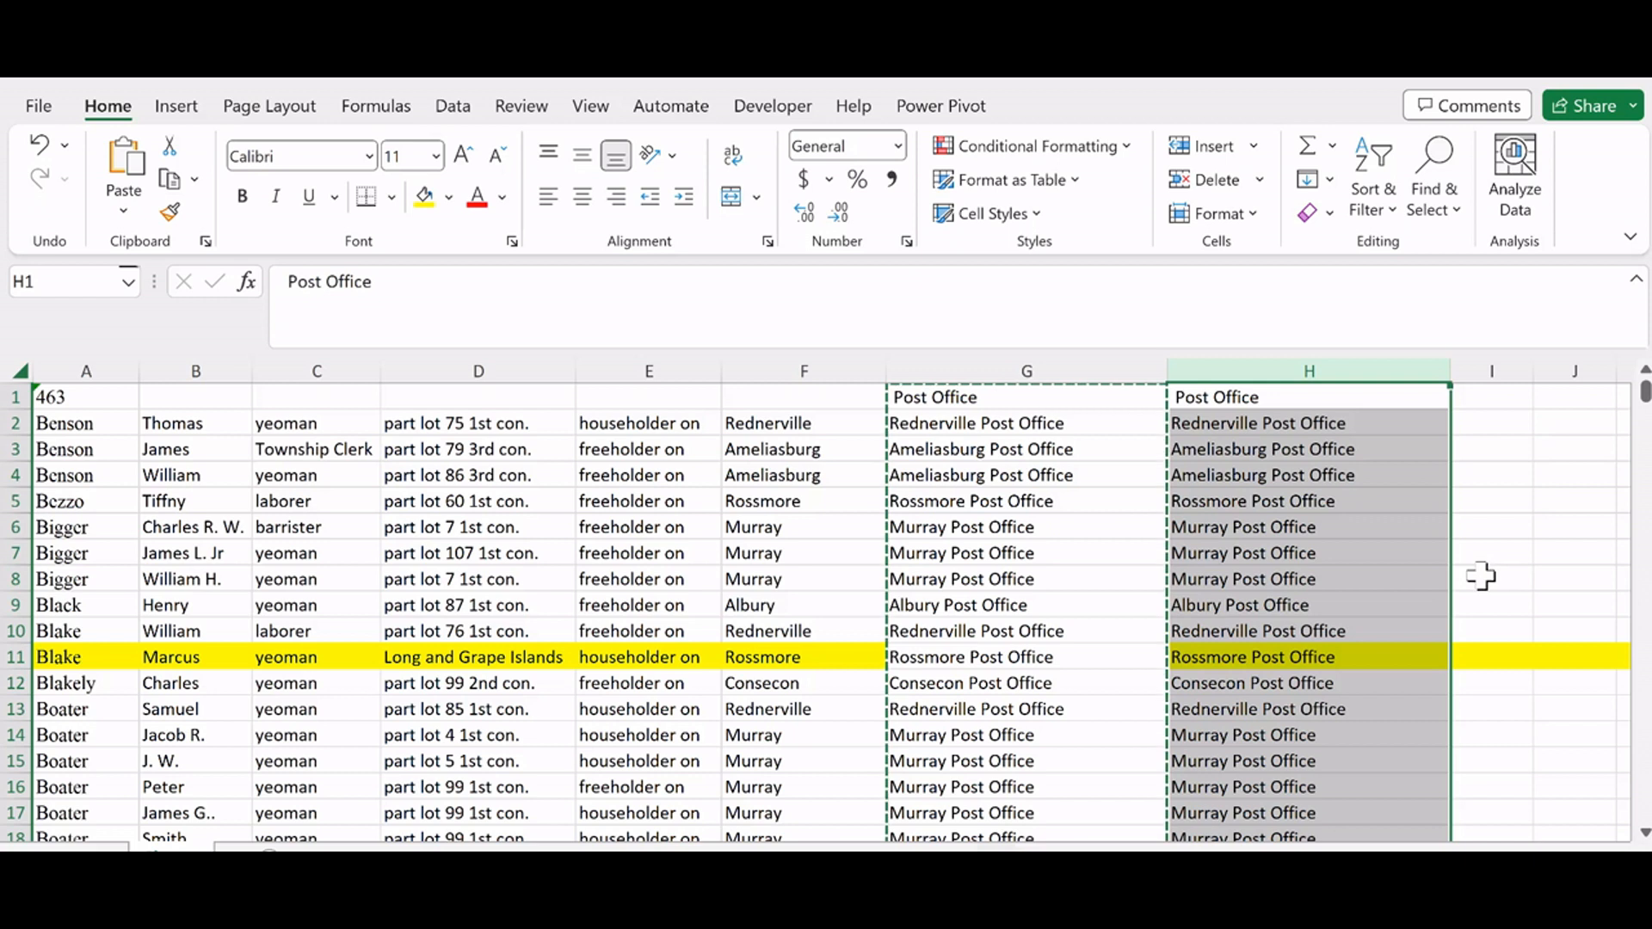
Step: Check the pasted entries in column H down to row 59 and compare the contents of cells G3 and H4
scroll(1390, 684, down, 3)
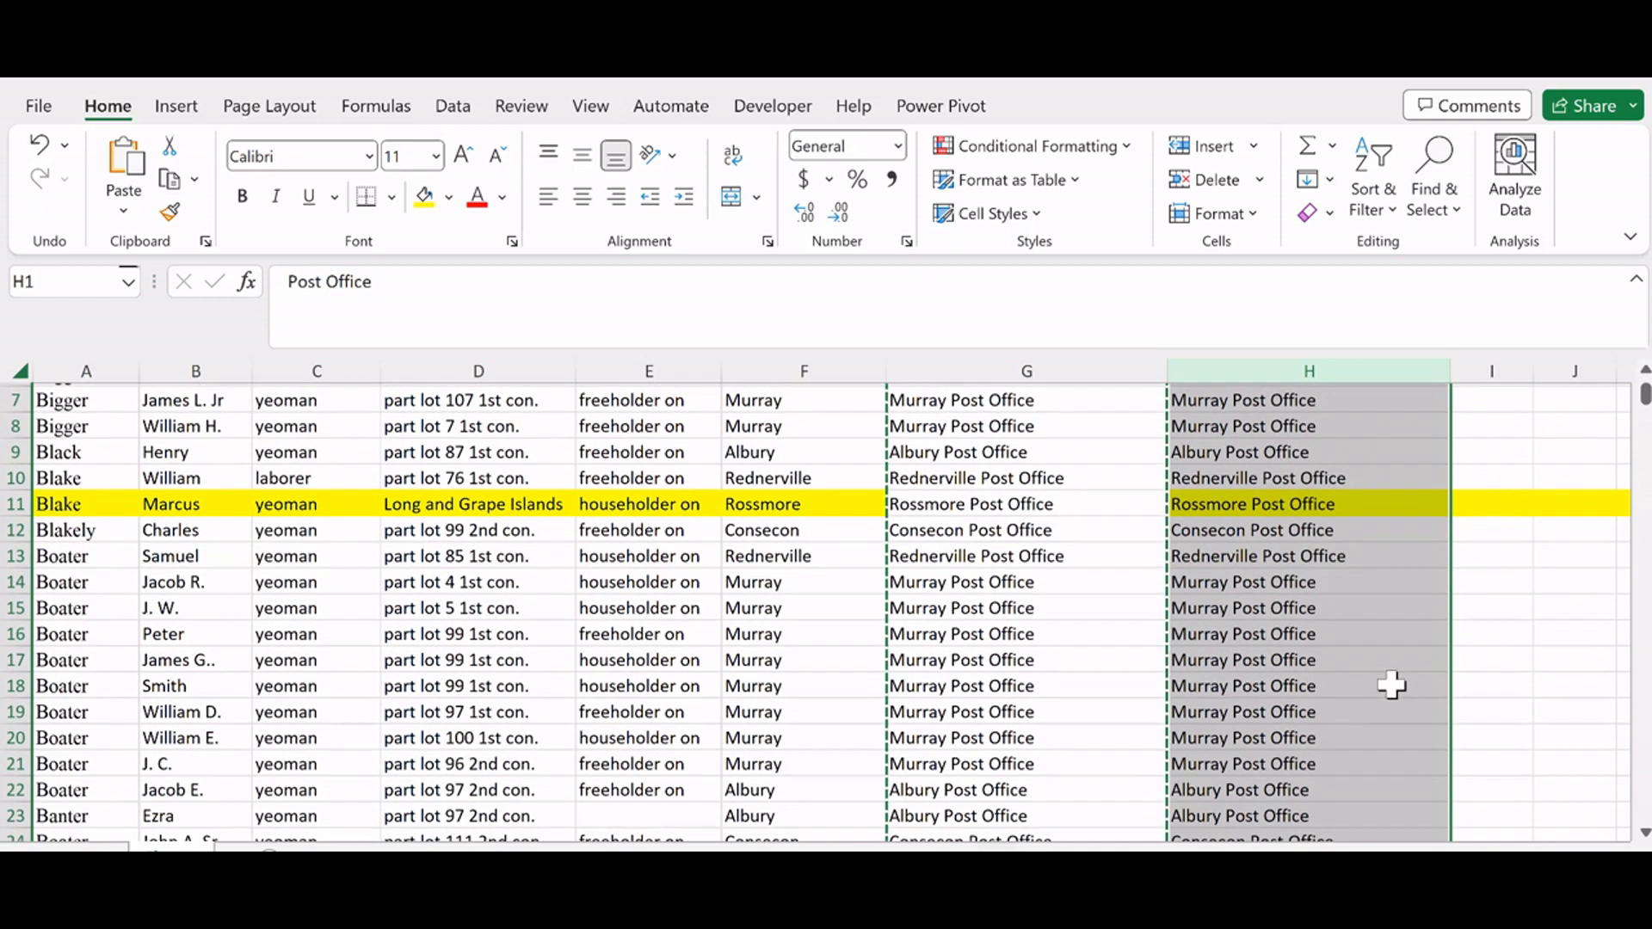
scroll(1388, 684, down, 10)
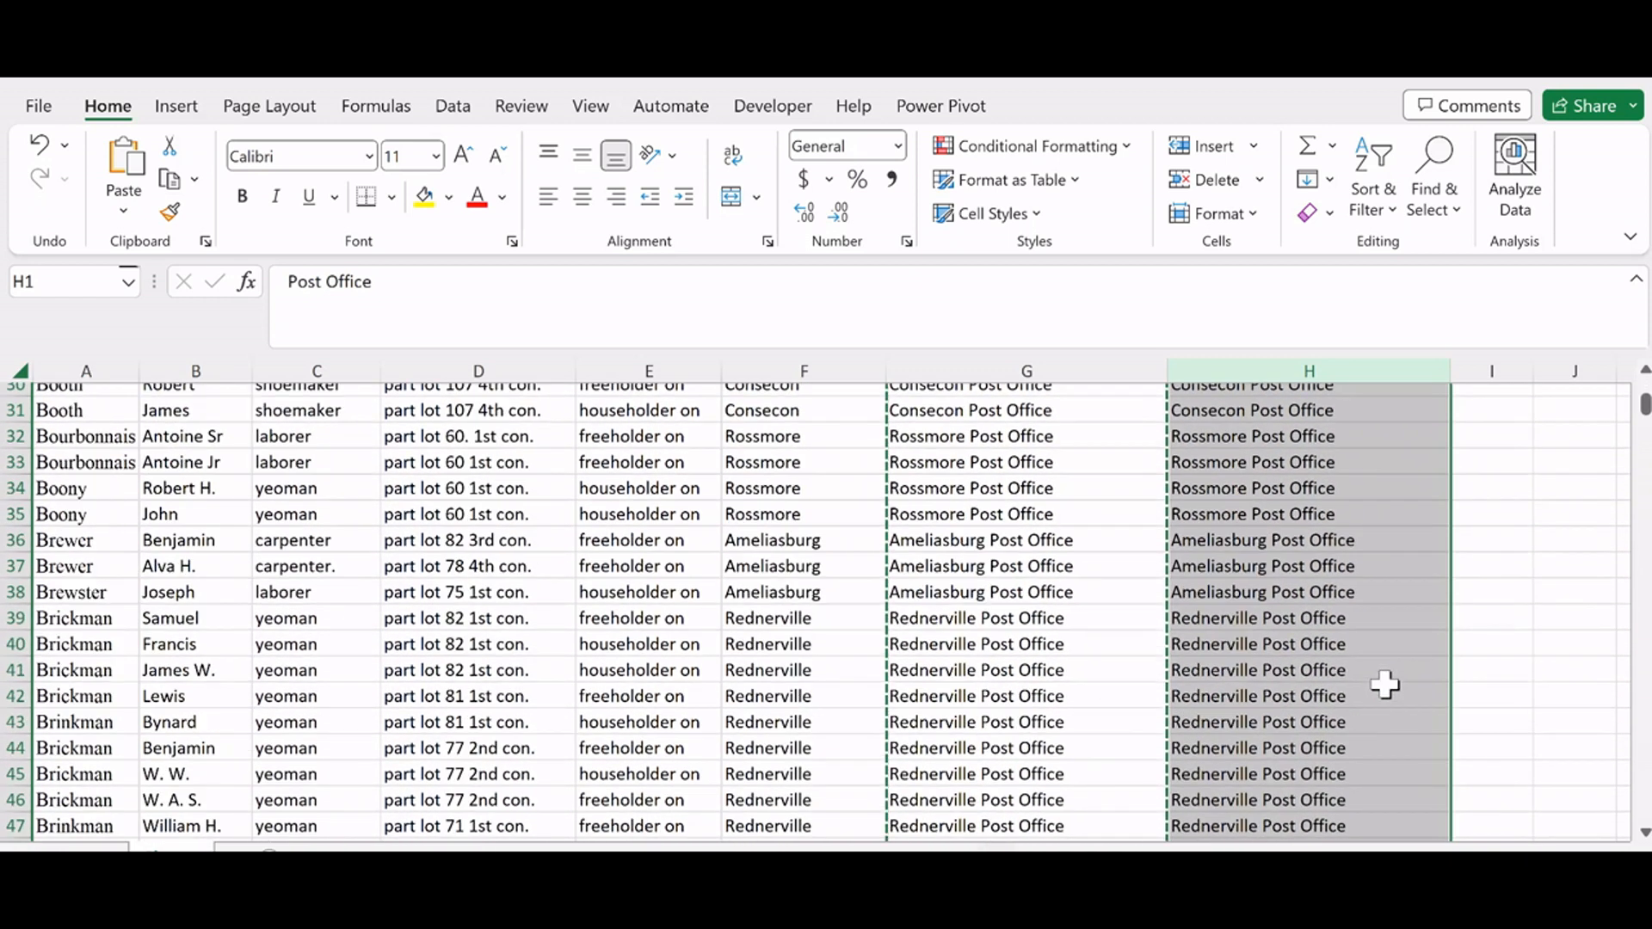
scroll(1383, 686, down, 3)
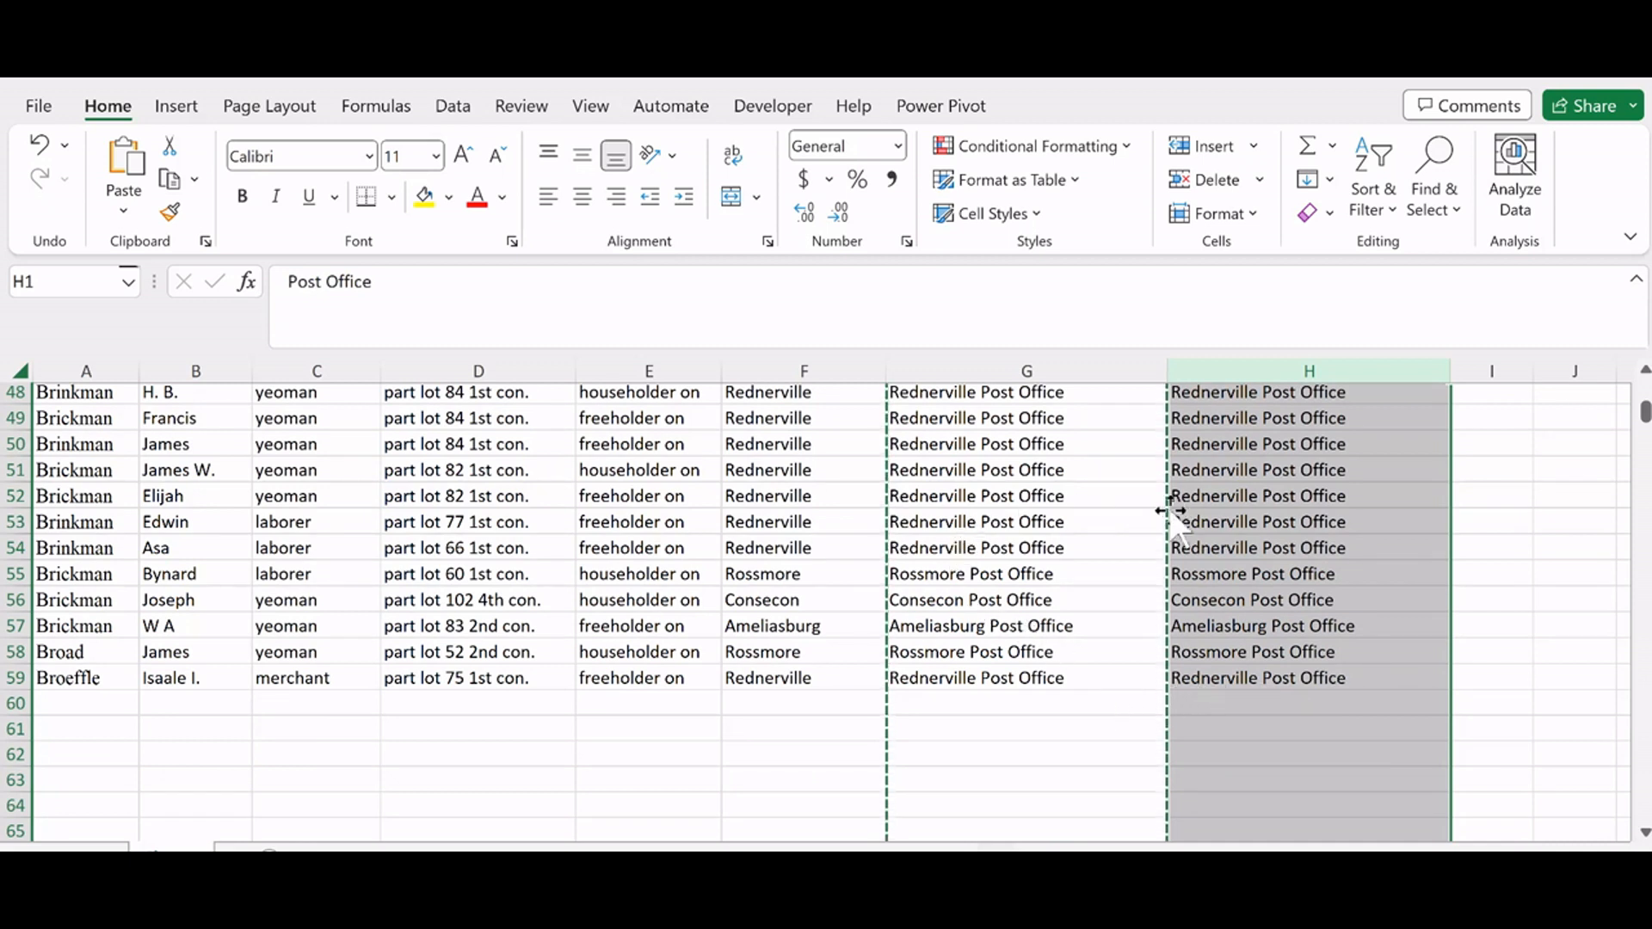
scroll(1172, 515, up, 3)
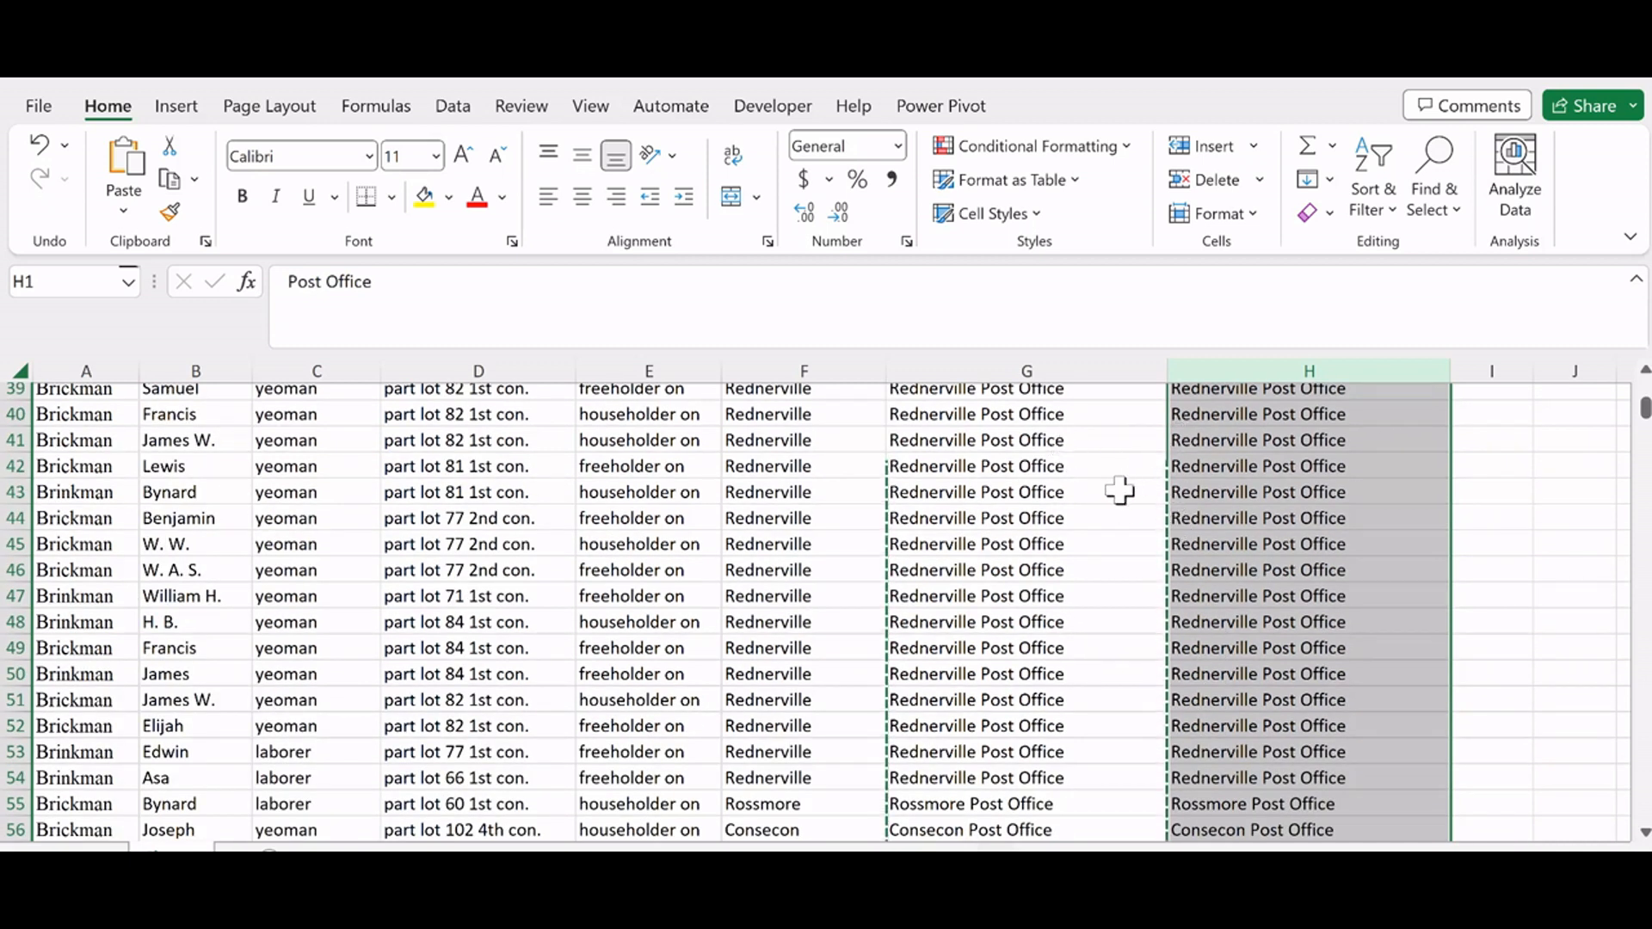
scroll(1121, 491, up, 4)
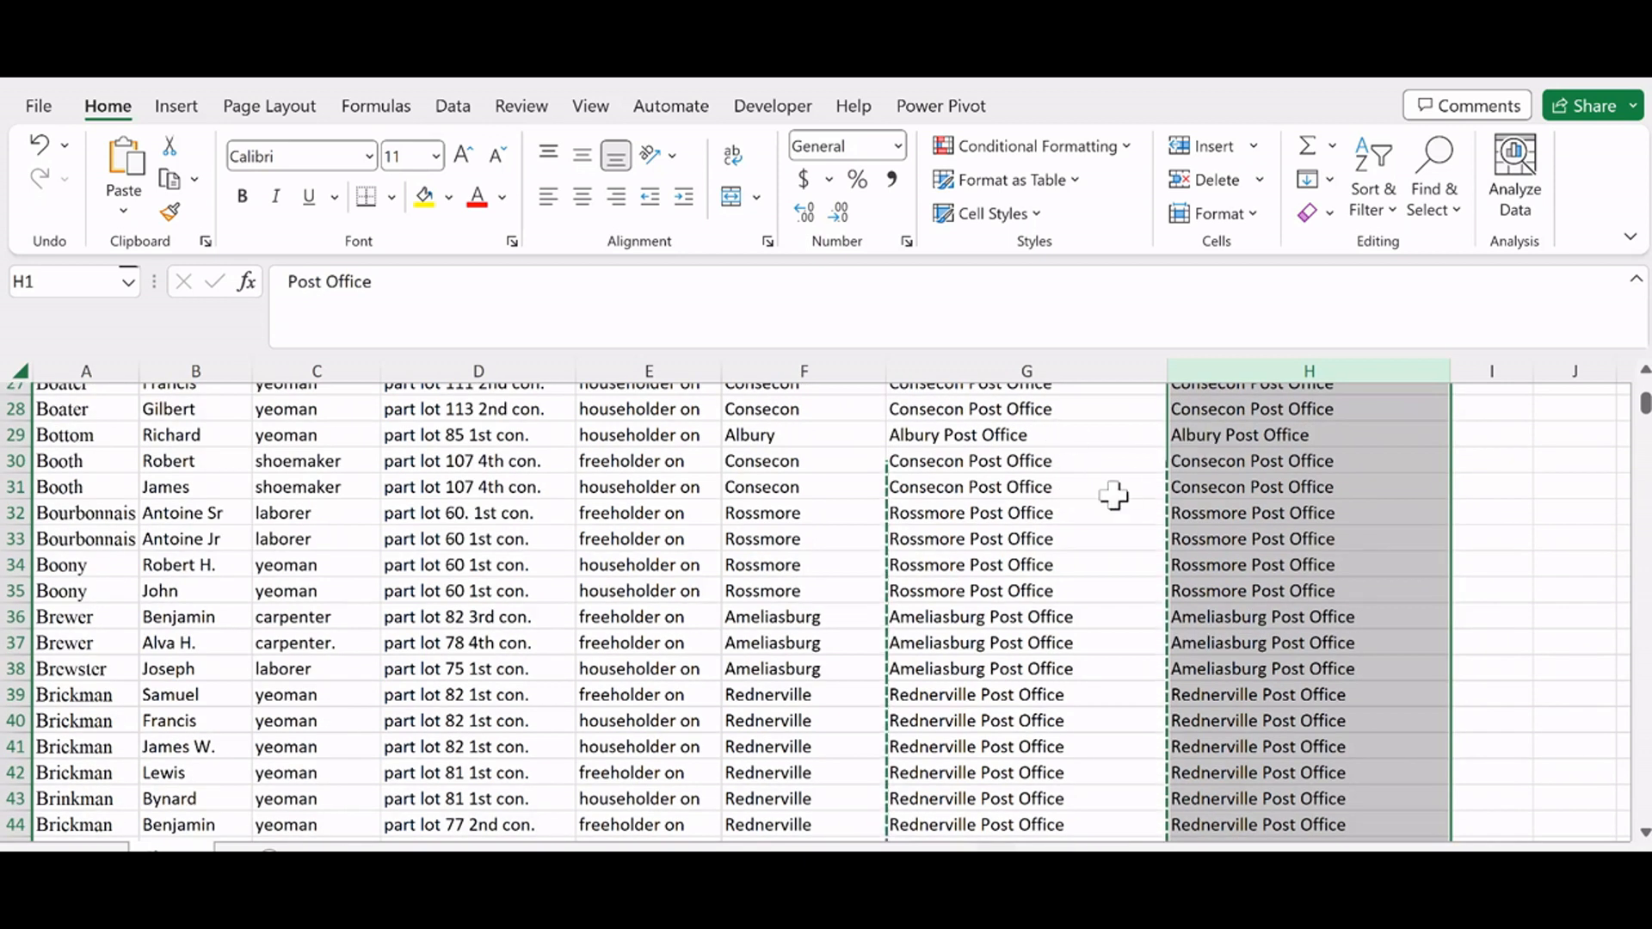
scroll(1113, 488, up, 2)
scroll(1199, 493, up, 7)
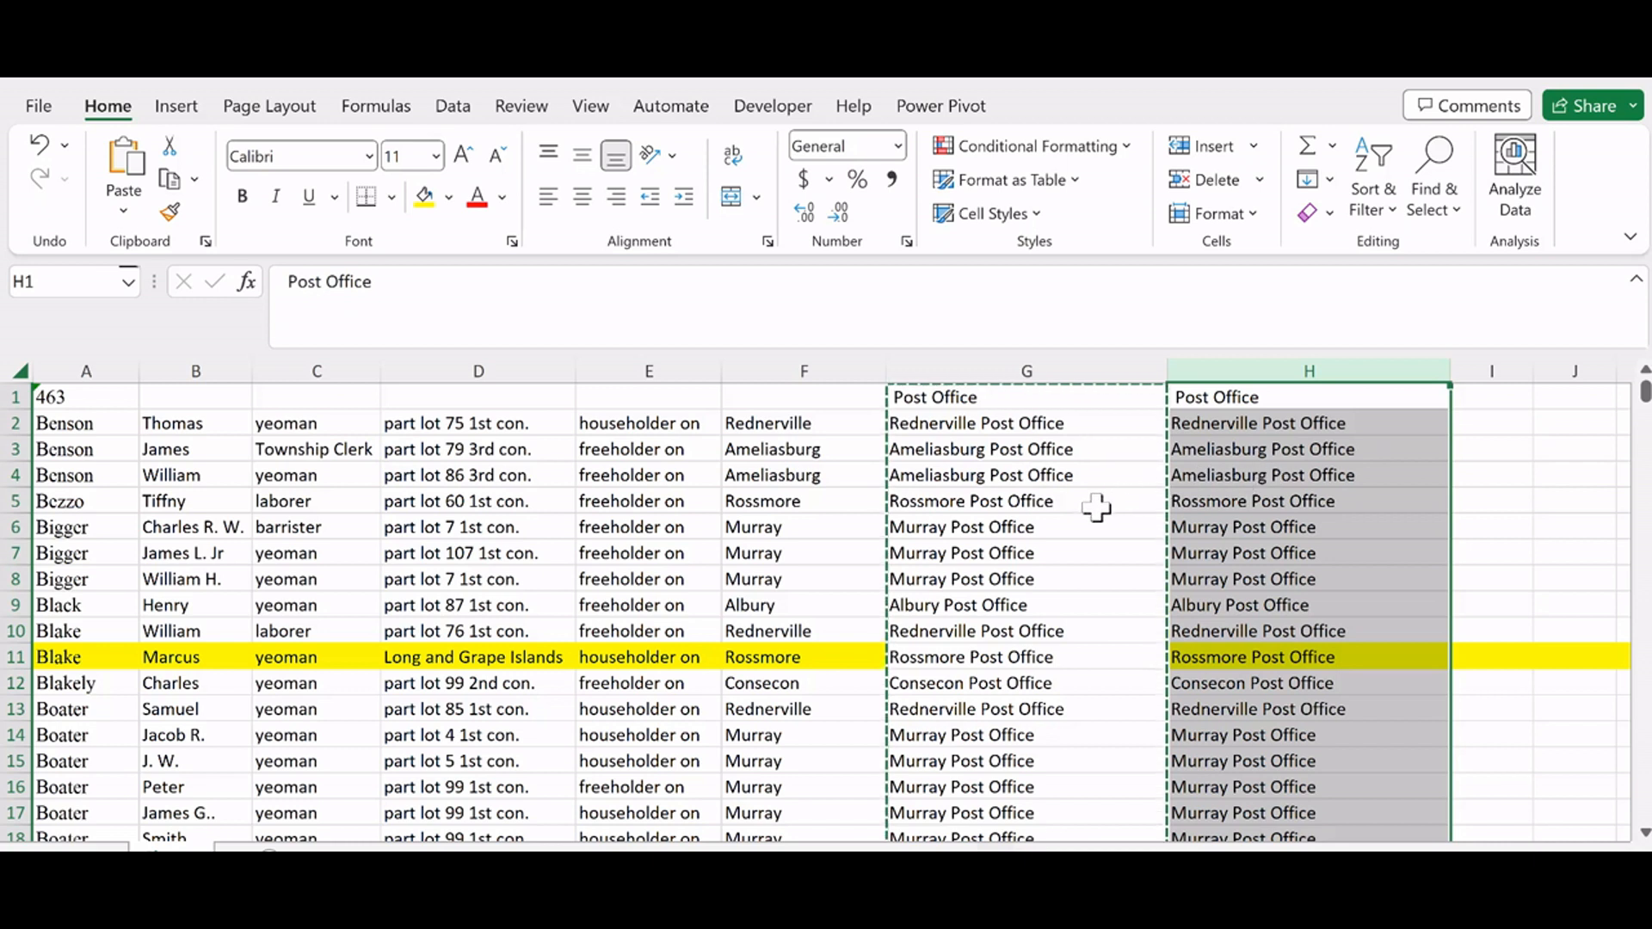
click(1065, 456)
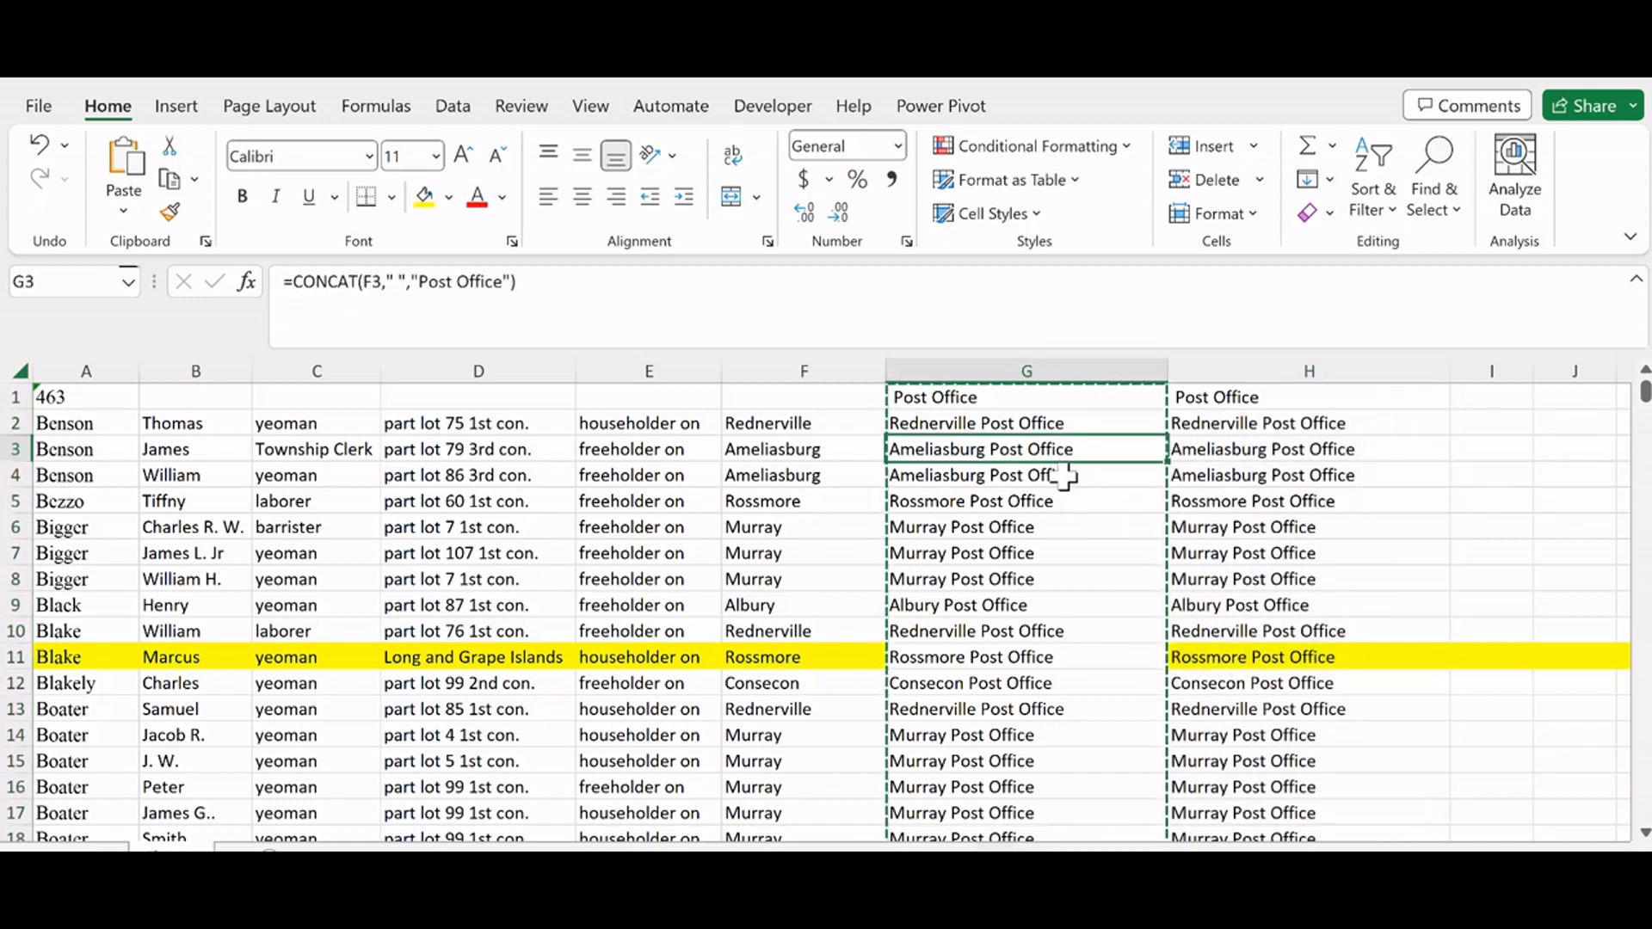
click(1259, 476)
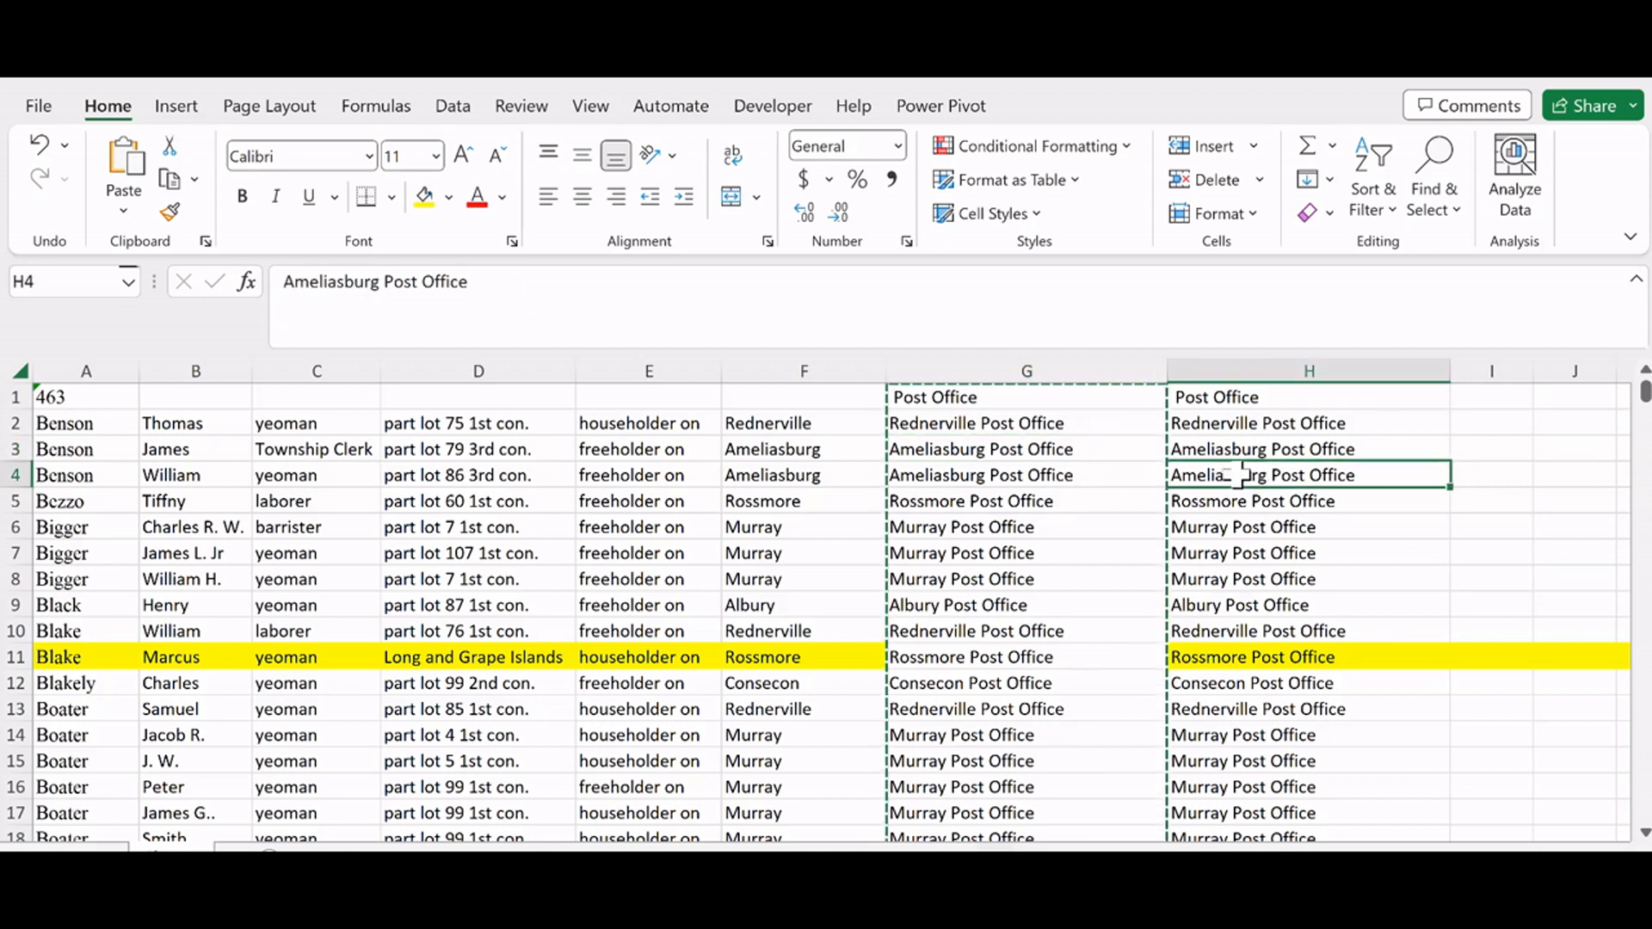
Step: Delete column G containing the CONCAT formulas so the pasted values take its place
click(1061, 360)
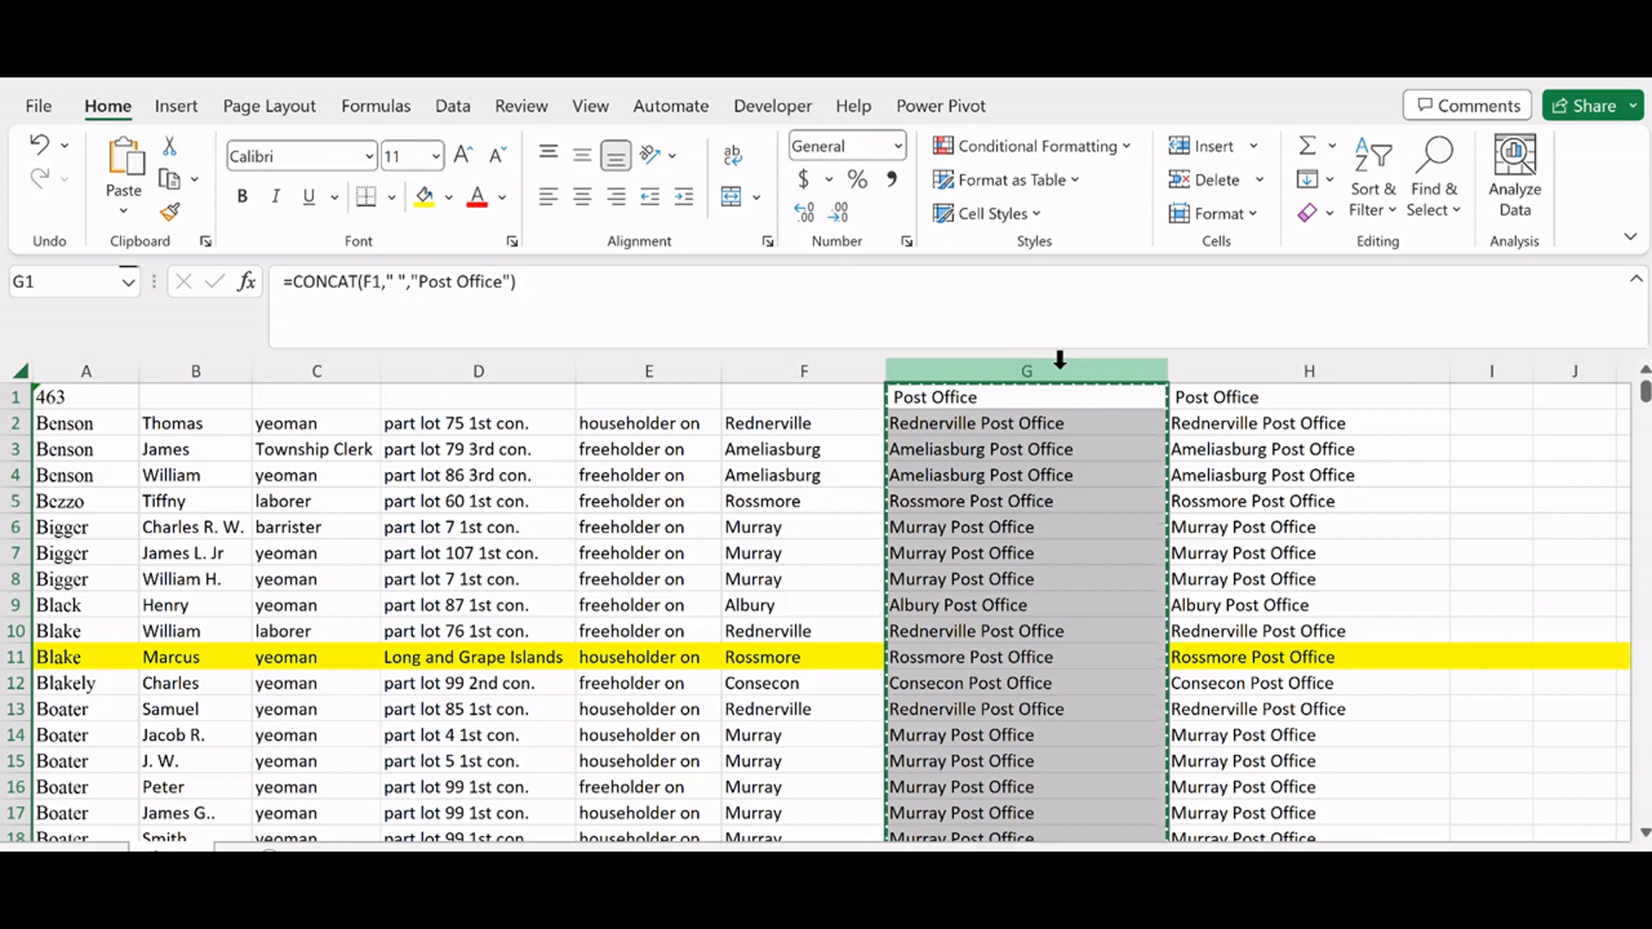
right_click(1051, 514)
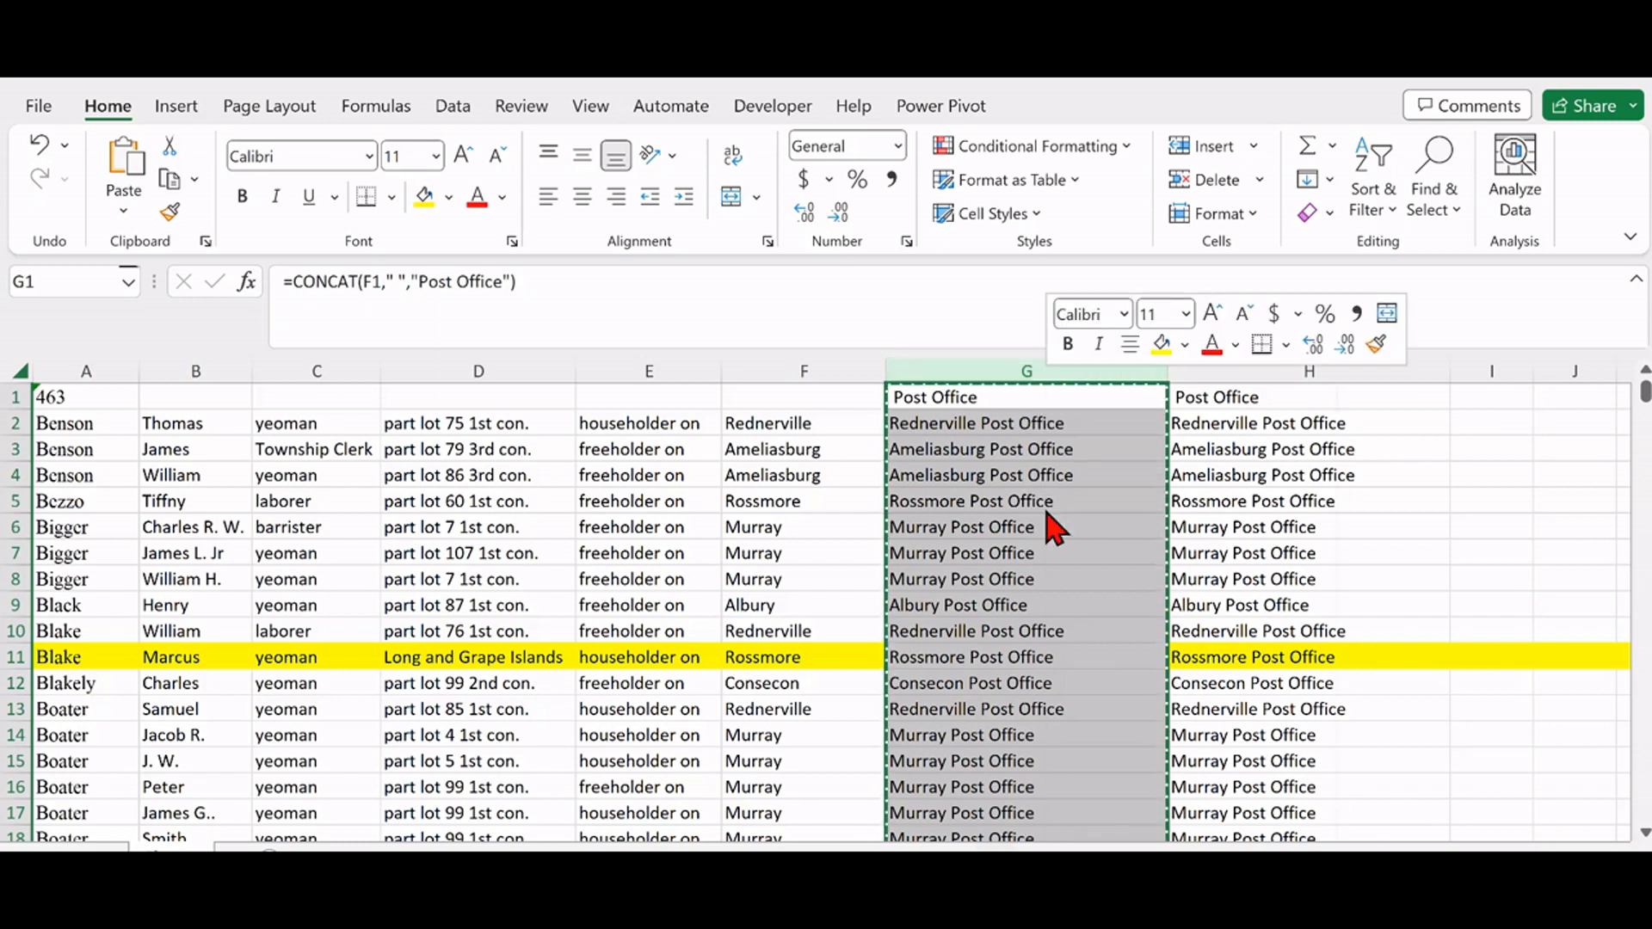
click(1106, 690)
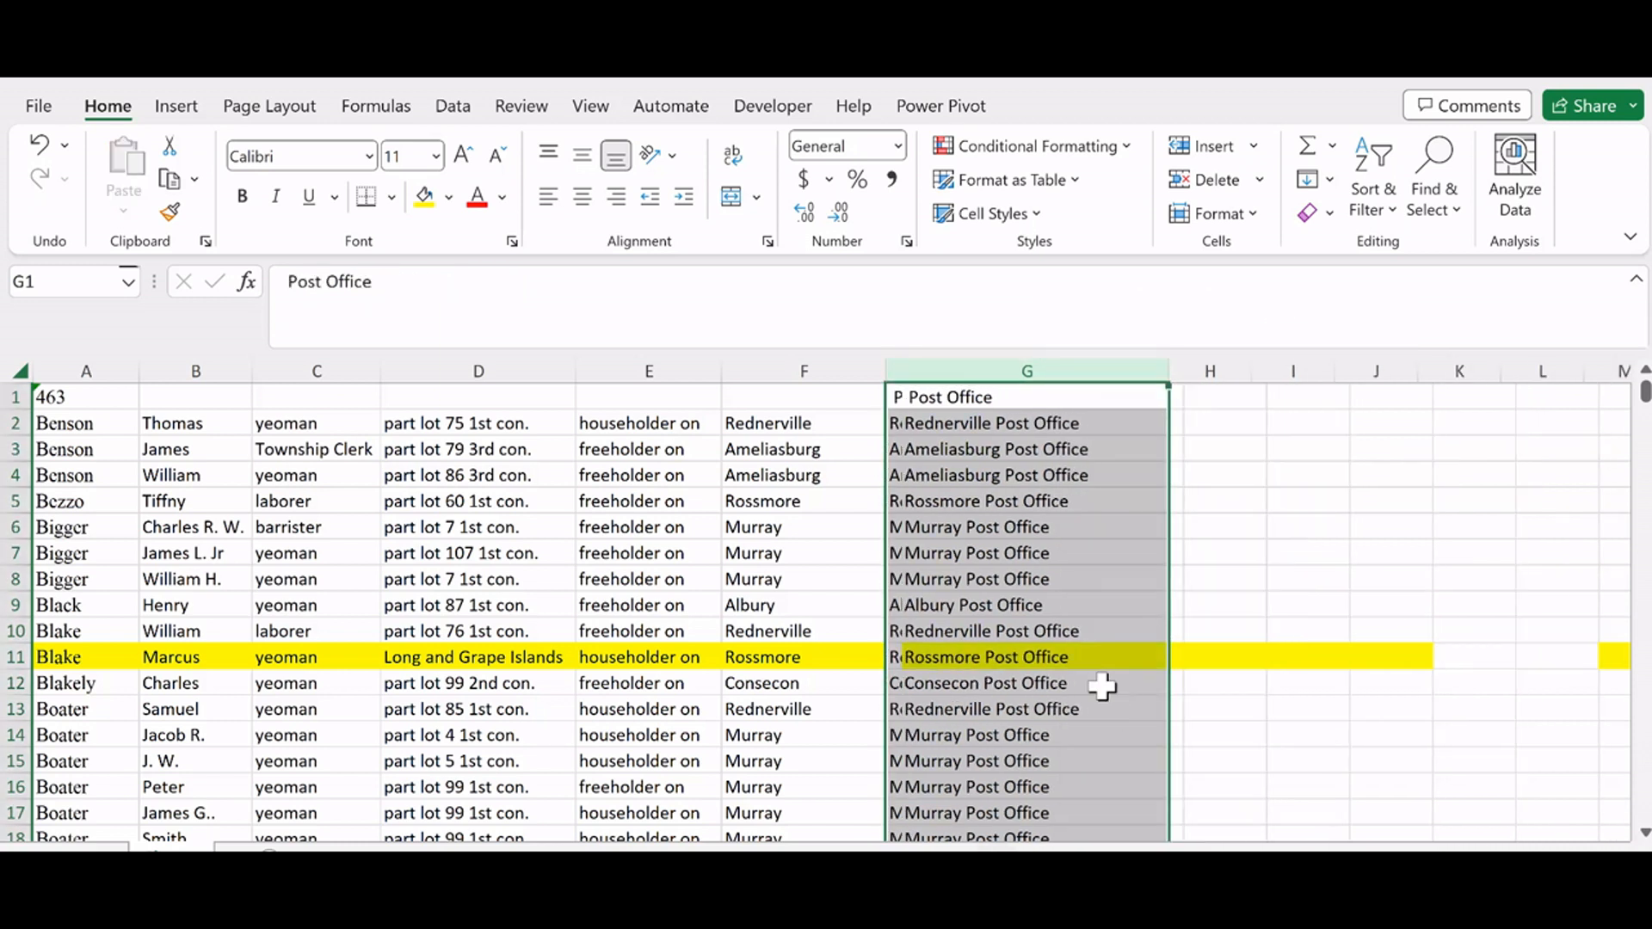
Step: Remove the leading space before "Post Office" in cell G1
click(1010, 397)
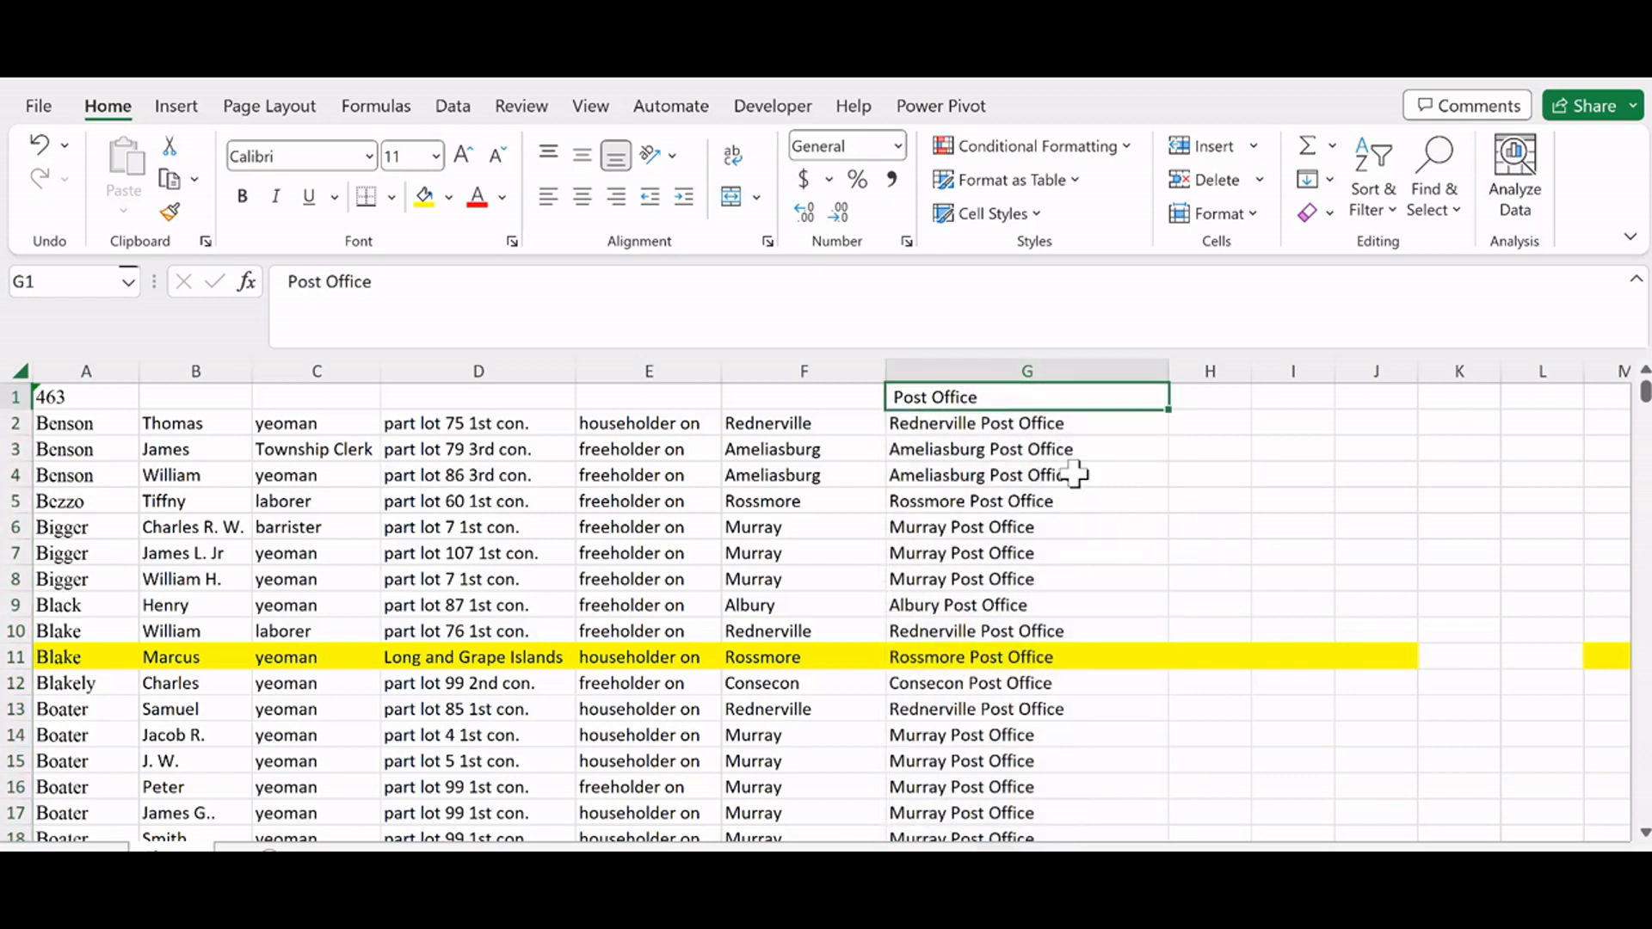
click(284, 284)
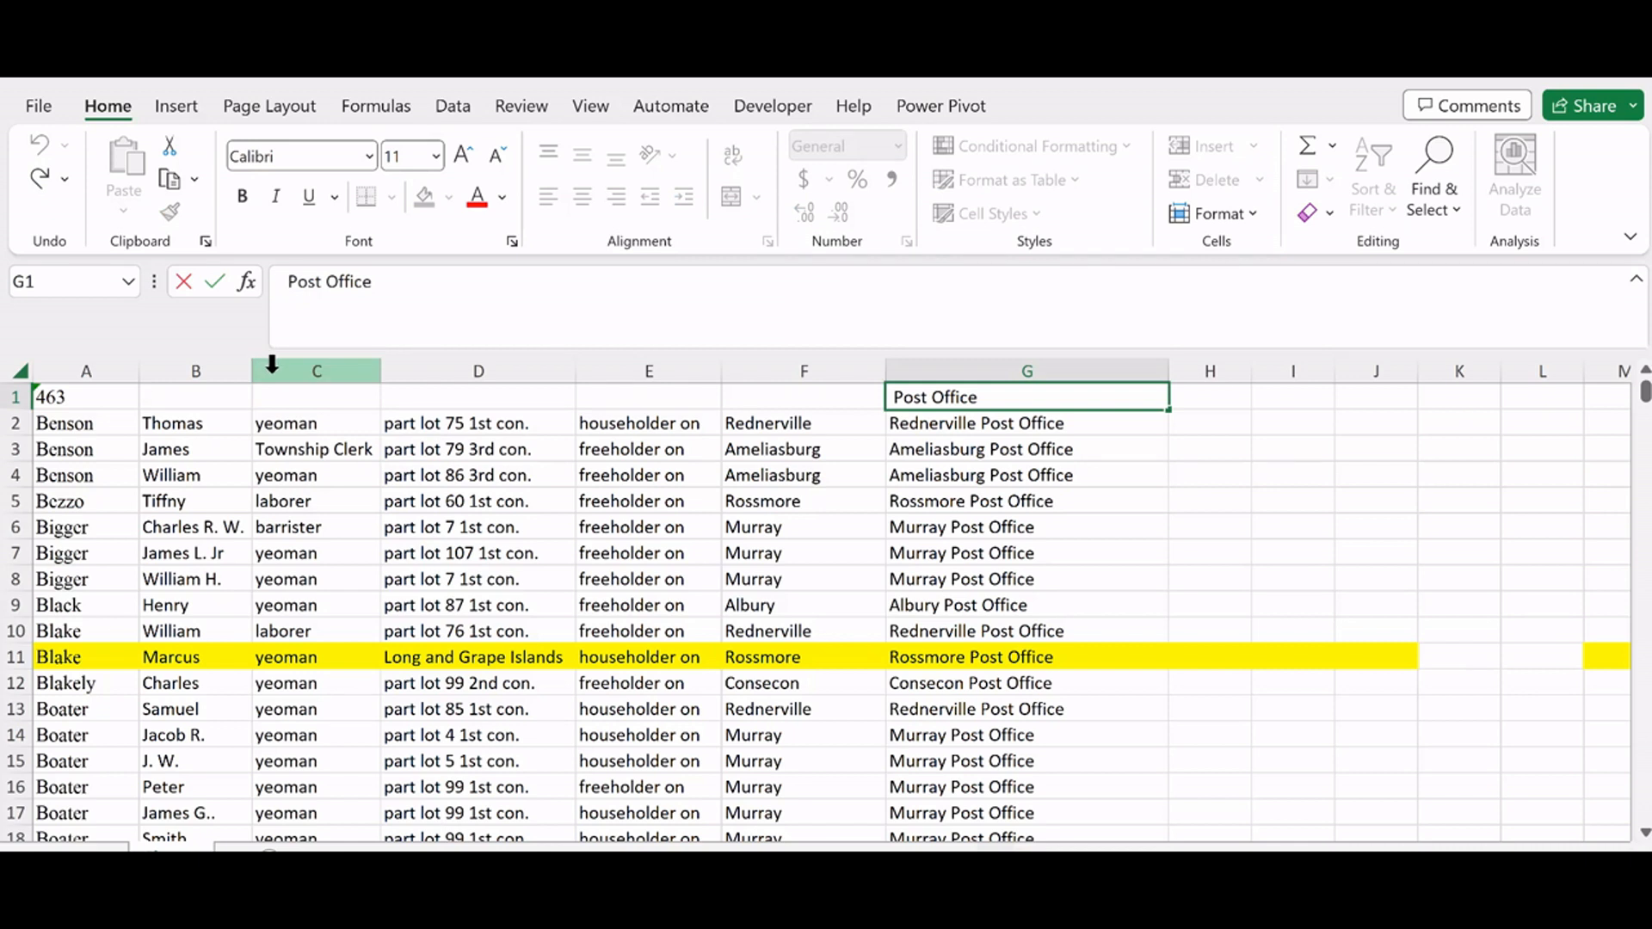
click(1079, 495)
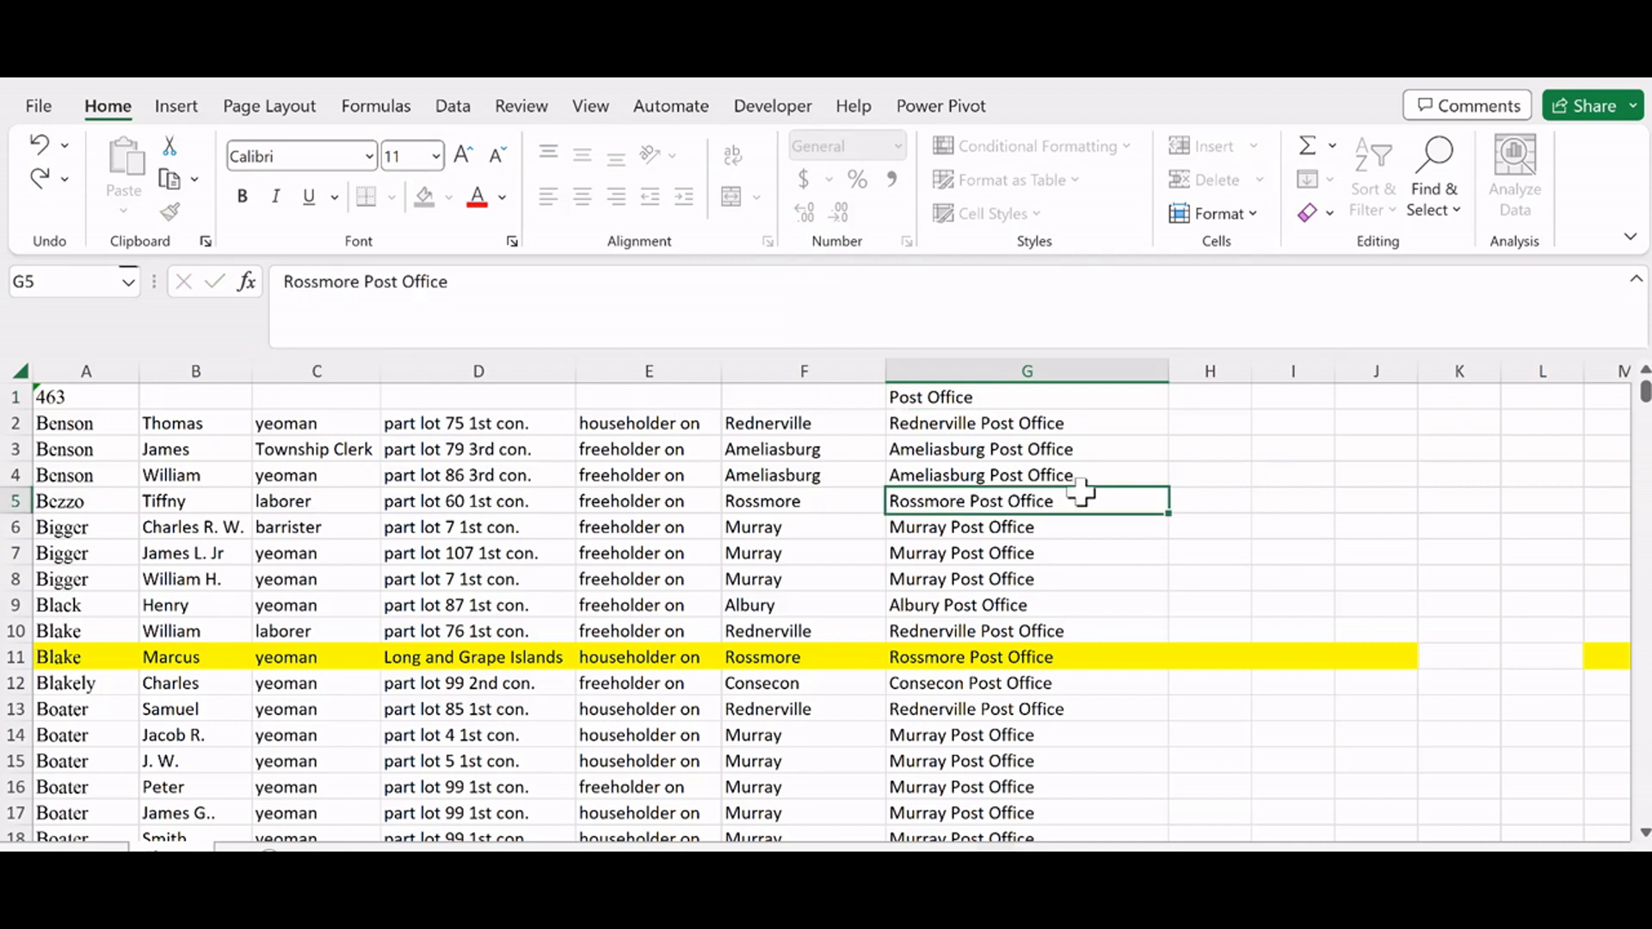
Step: Review the values in column G and delete column F with the bare place names
scroll(1089, 584, down, 1)
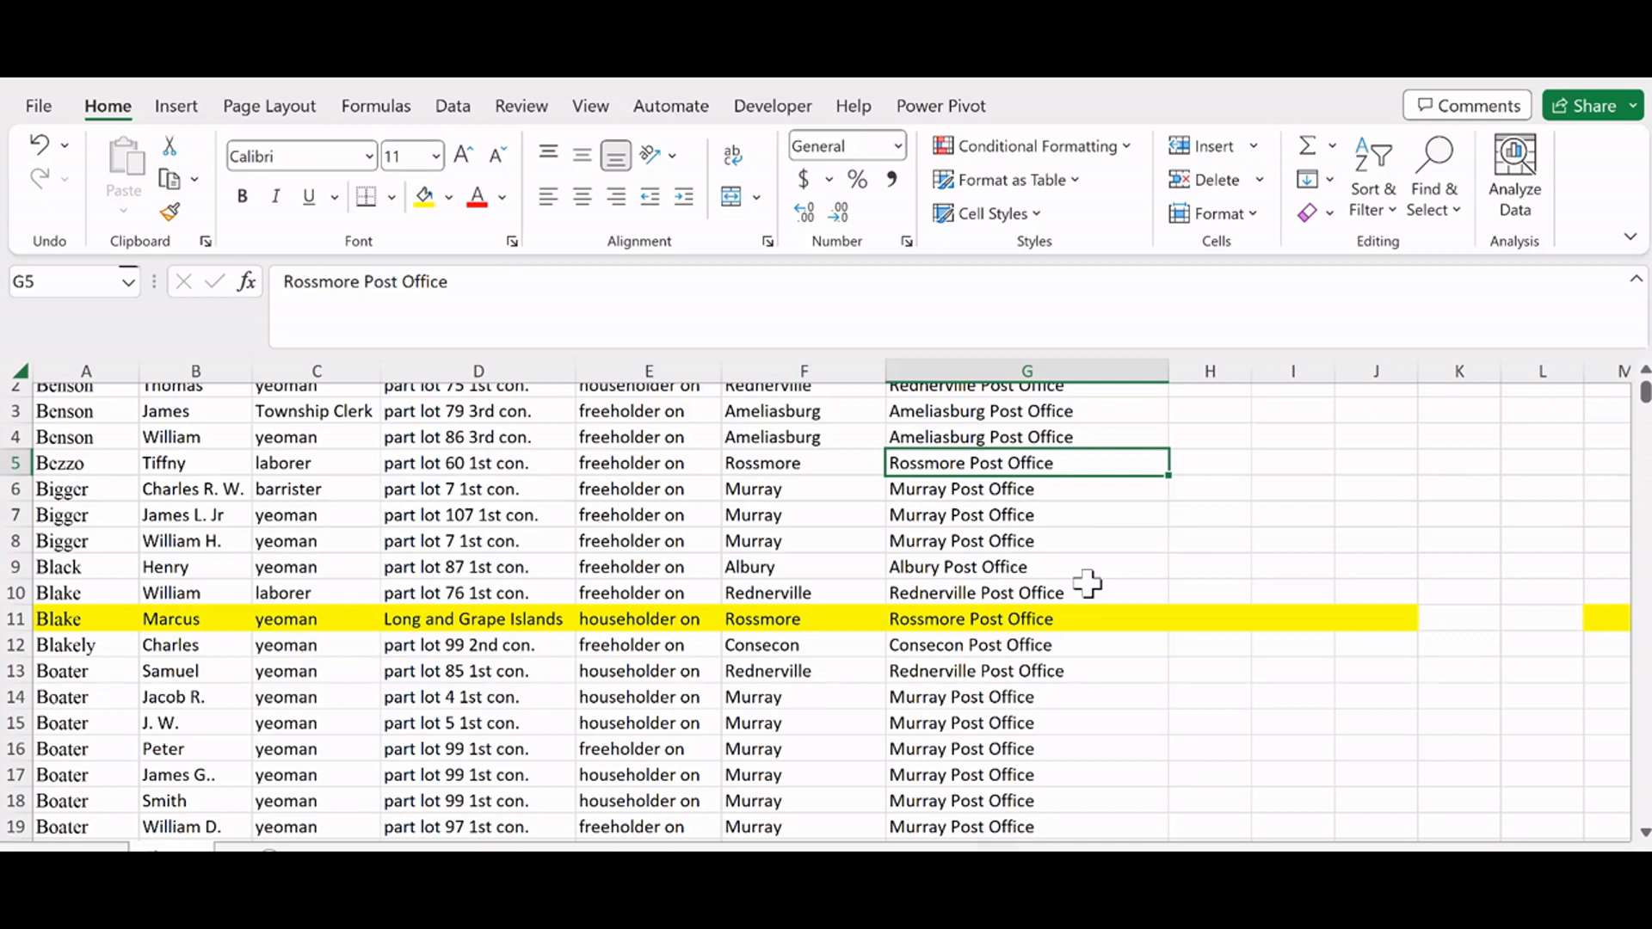
scroll(1085, 593, down, 3)
scroll(1011, 594, down, 5)
scroll(1032, 611, up, 8)
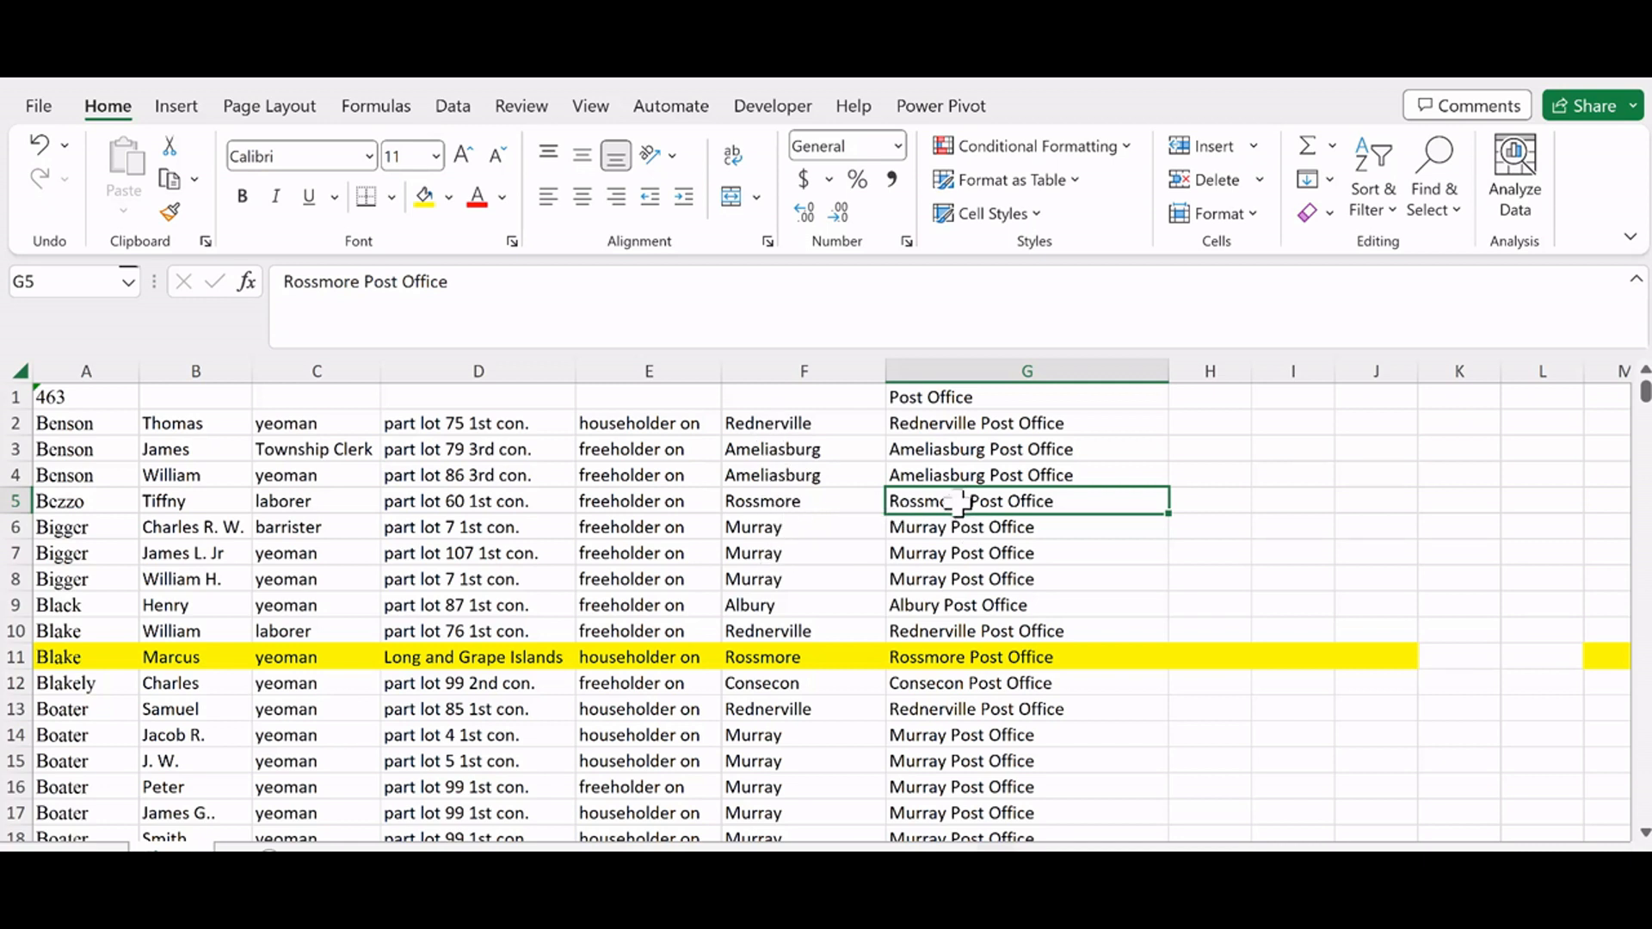
click(809, 474)
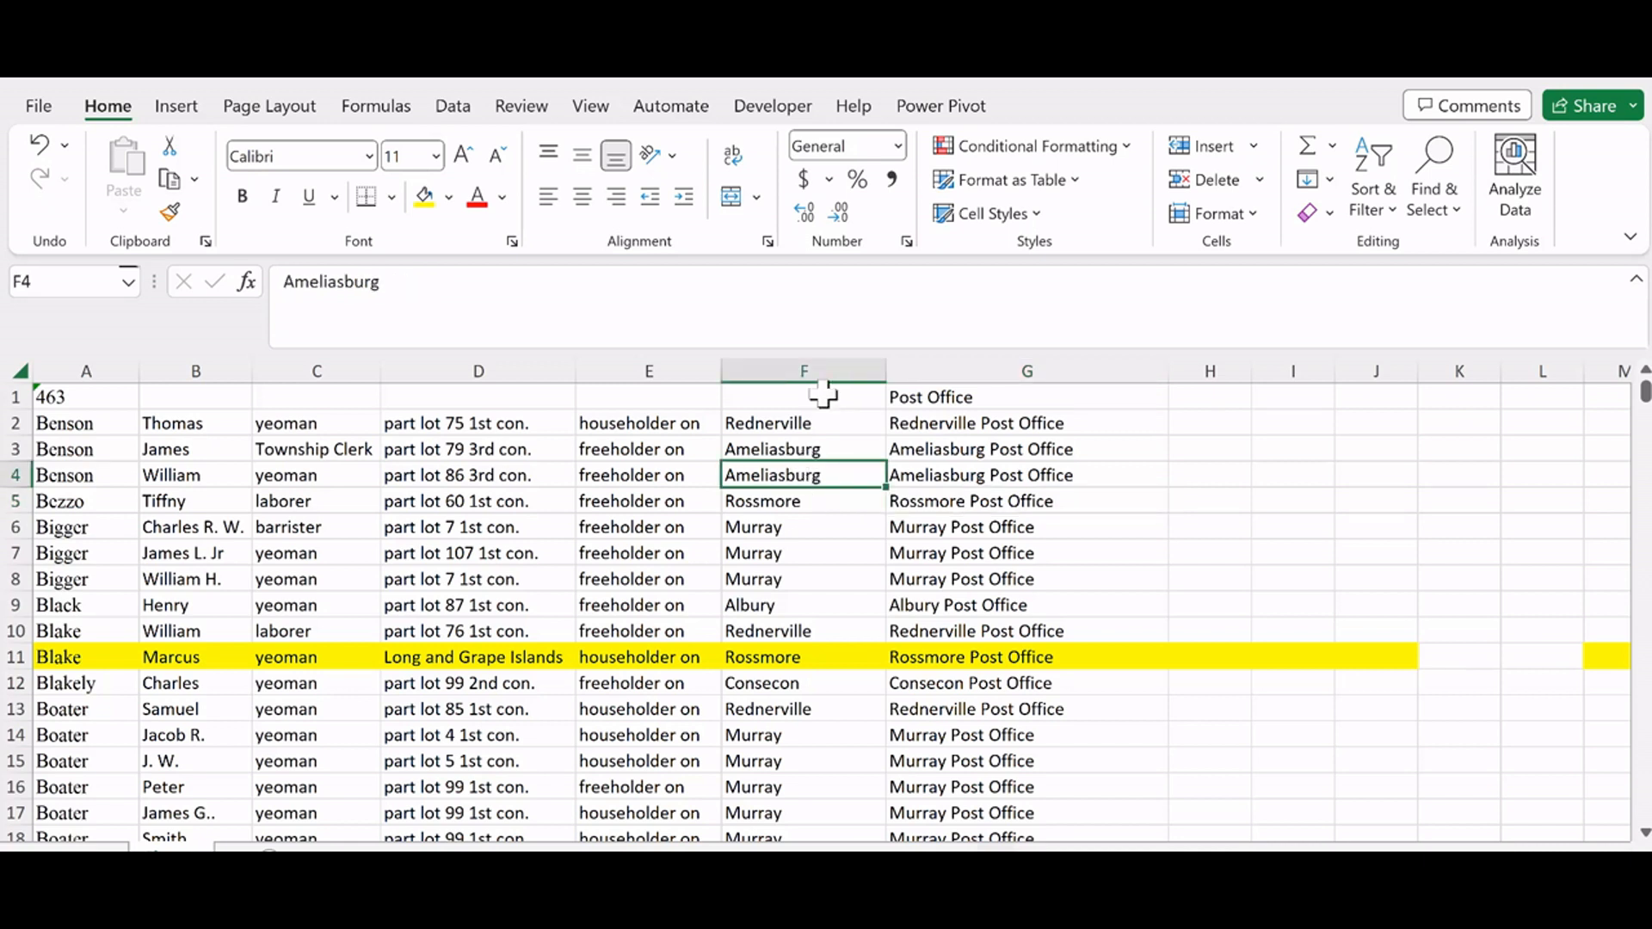
click(814, 367)
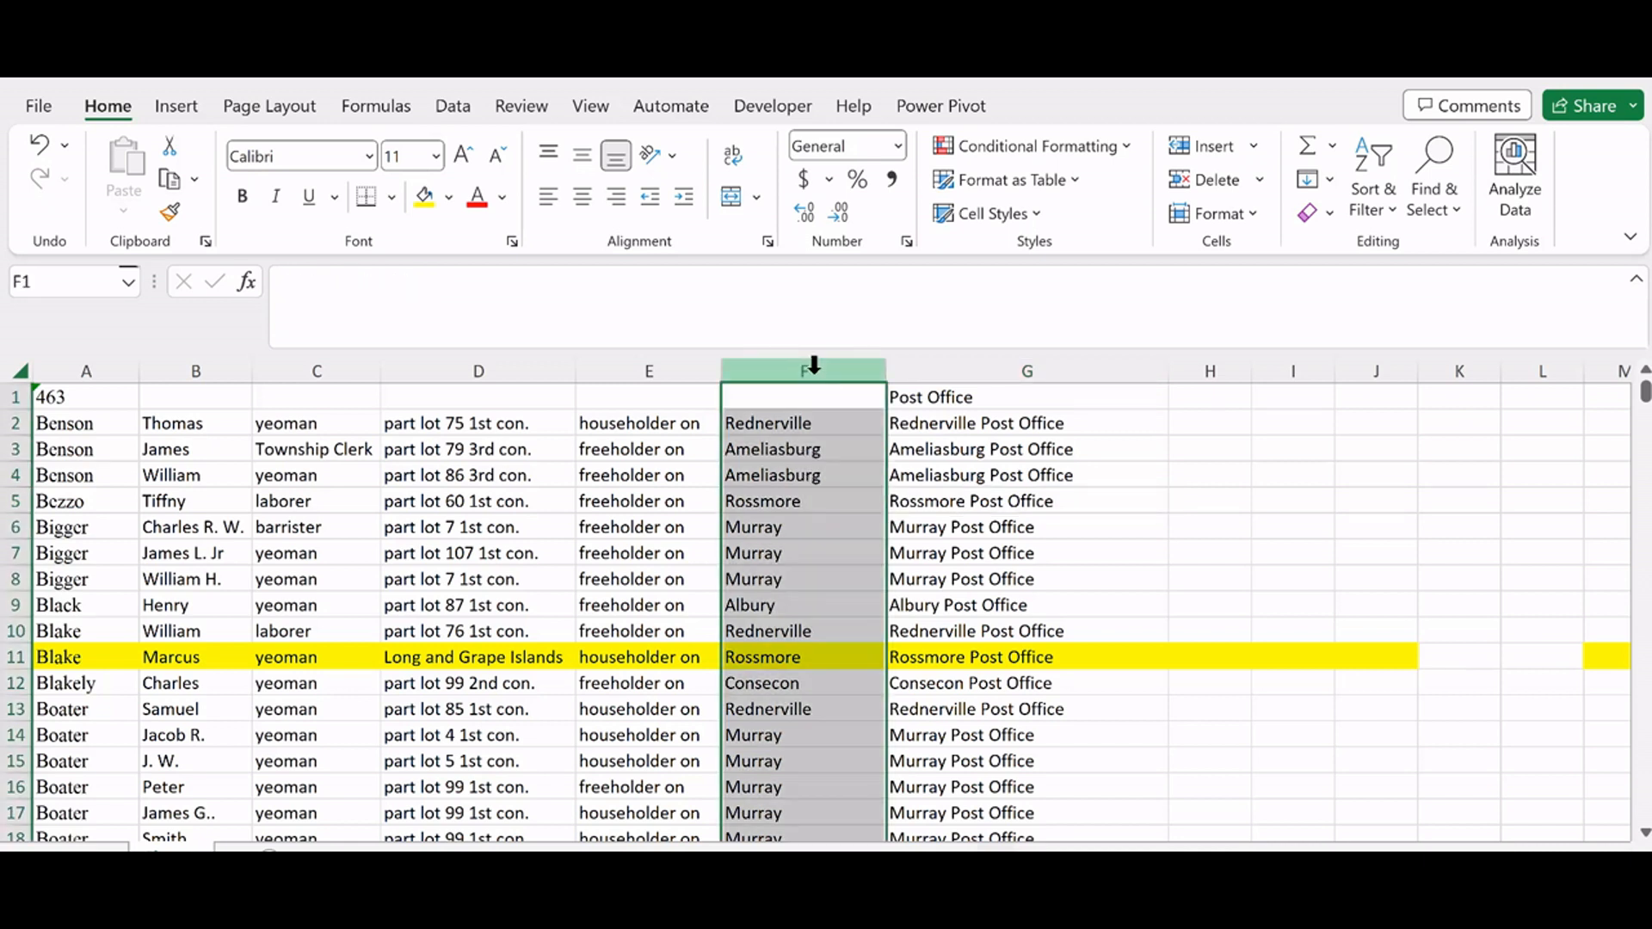
right_click(818, 433)
click(894, 696)
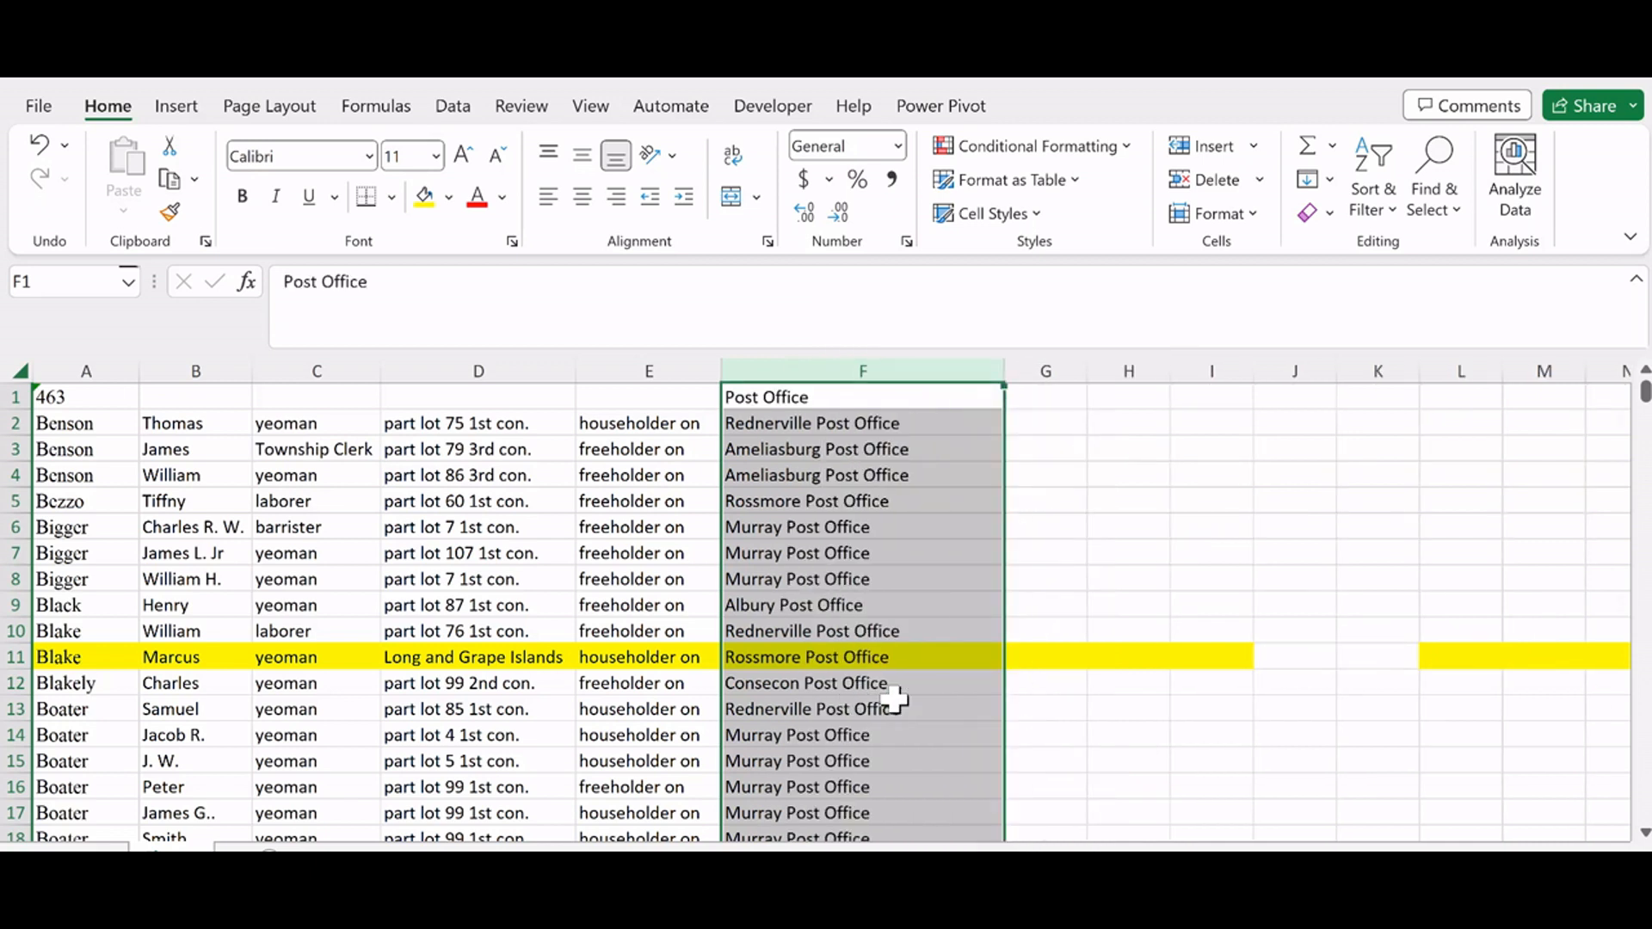
click(1067, 558)
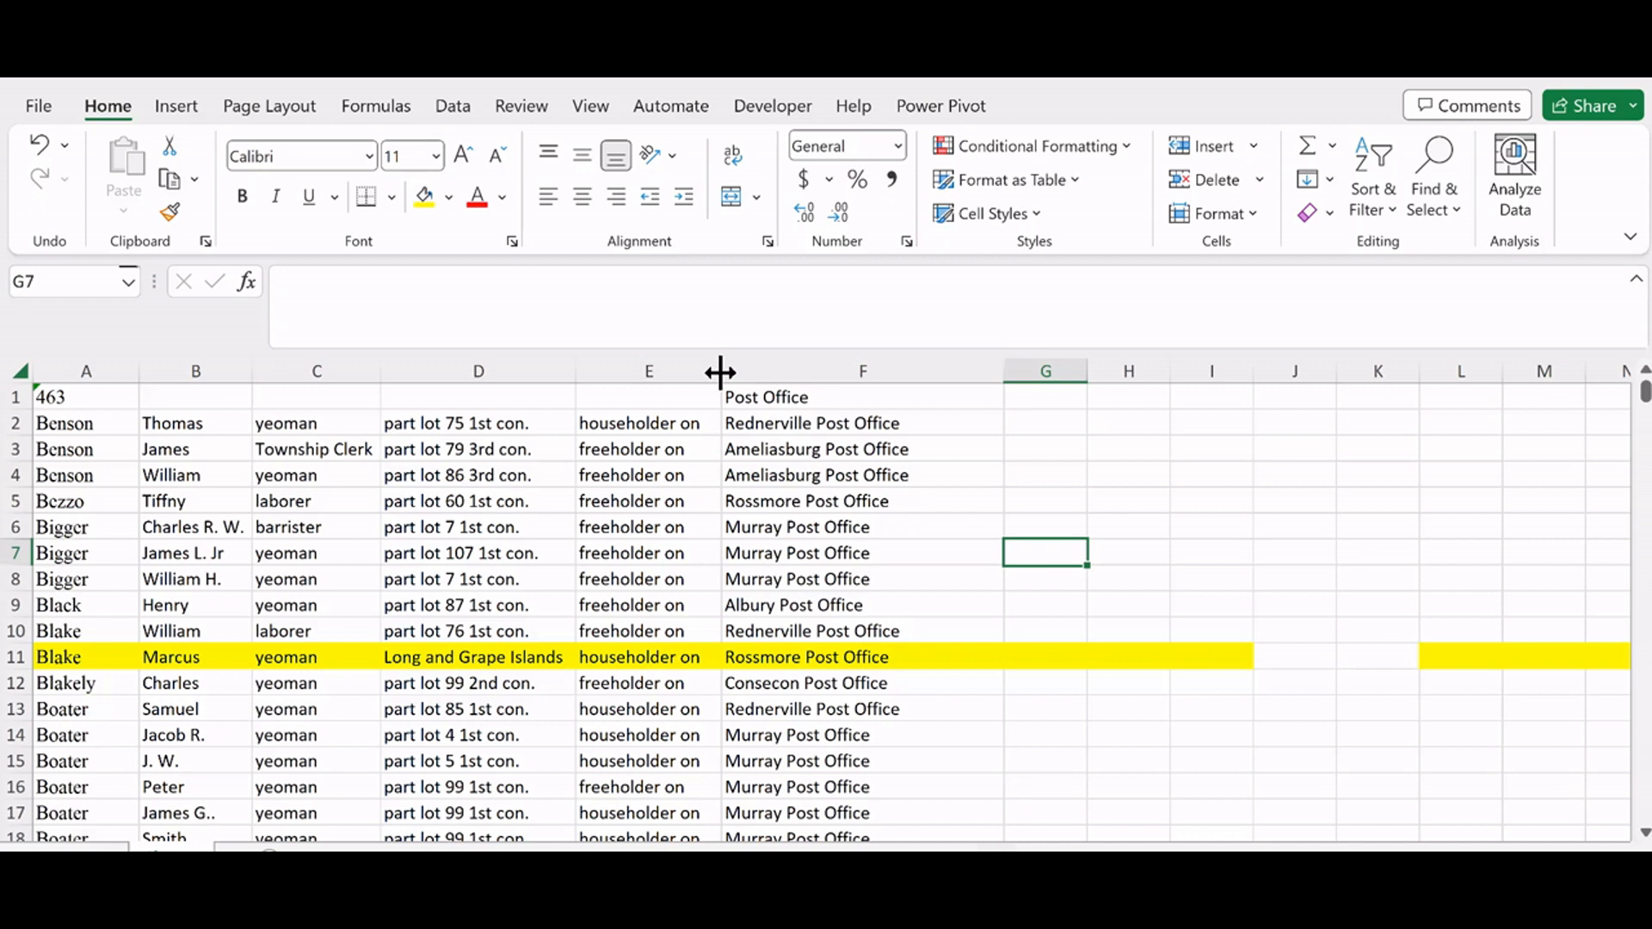
Step: Insert a blank column before the Post Office column F and widen the new column for longer text
click(790, 379)
right_click(817, 434)
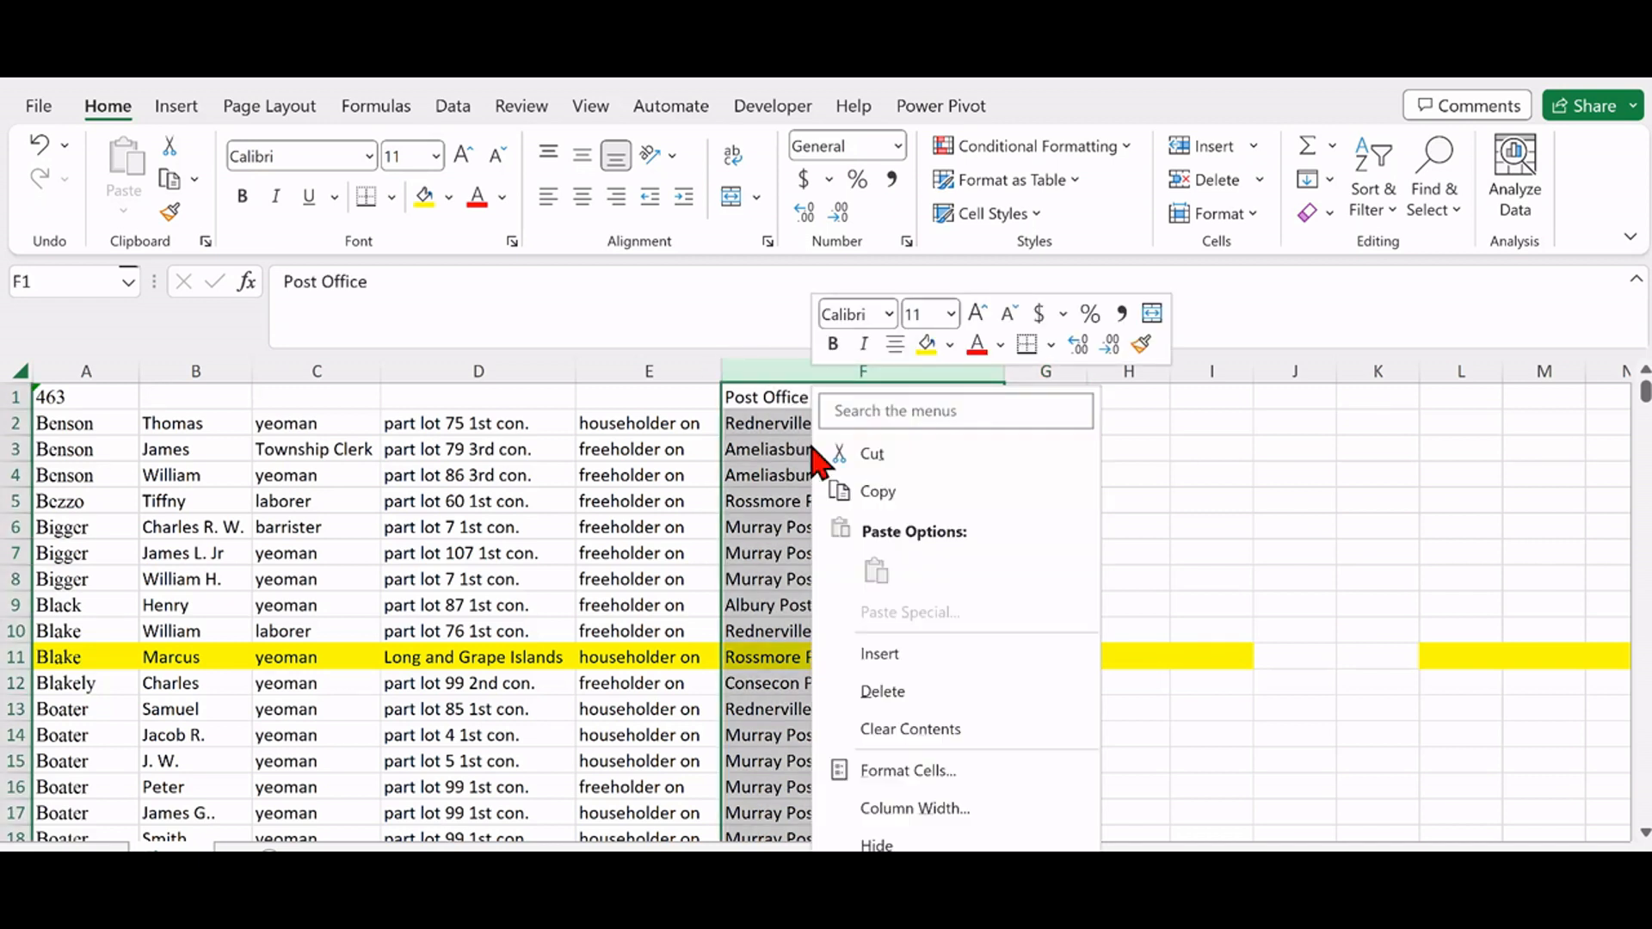
click(882, 667)
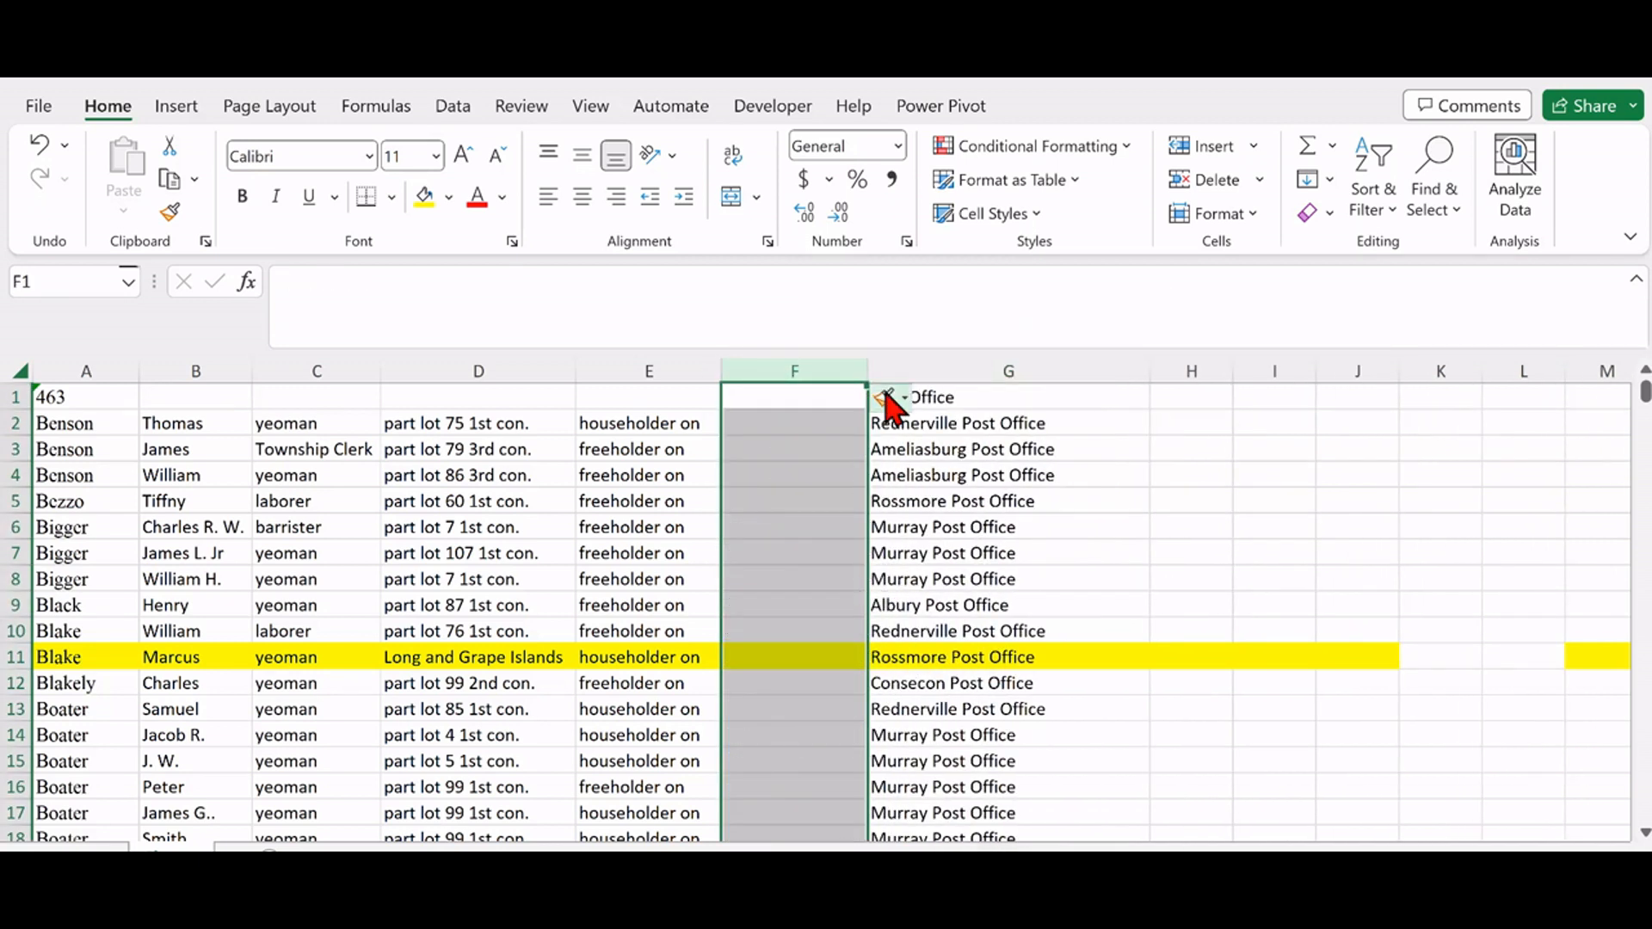
drag(886, 366, 1100, 366)
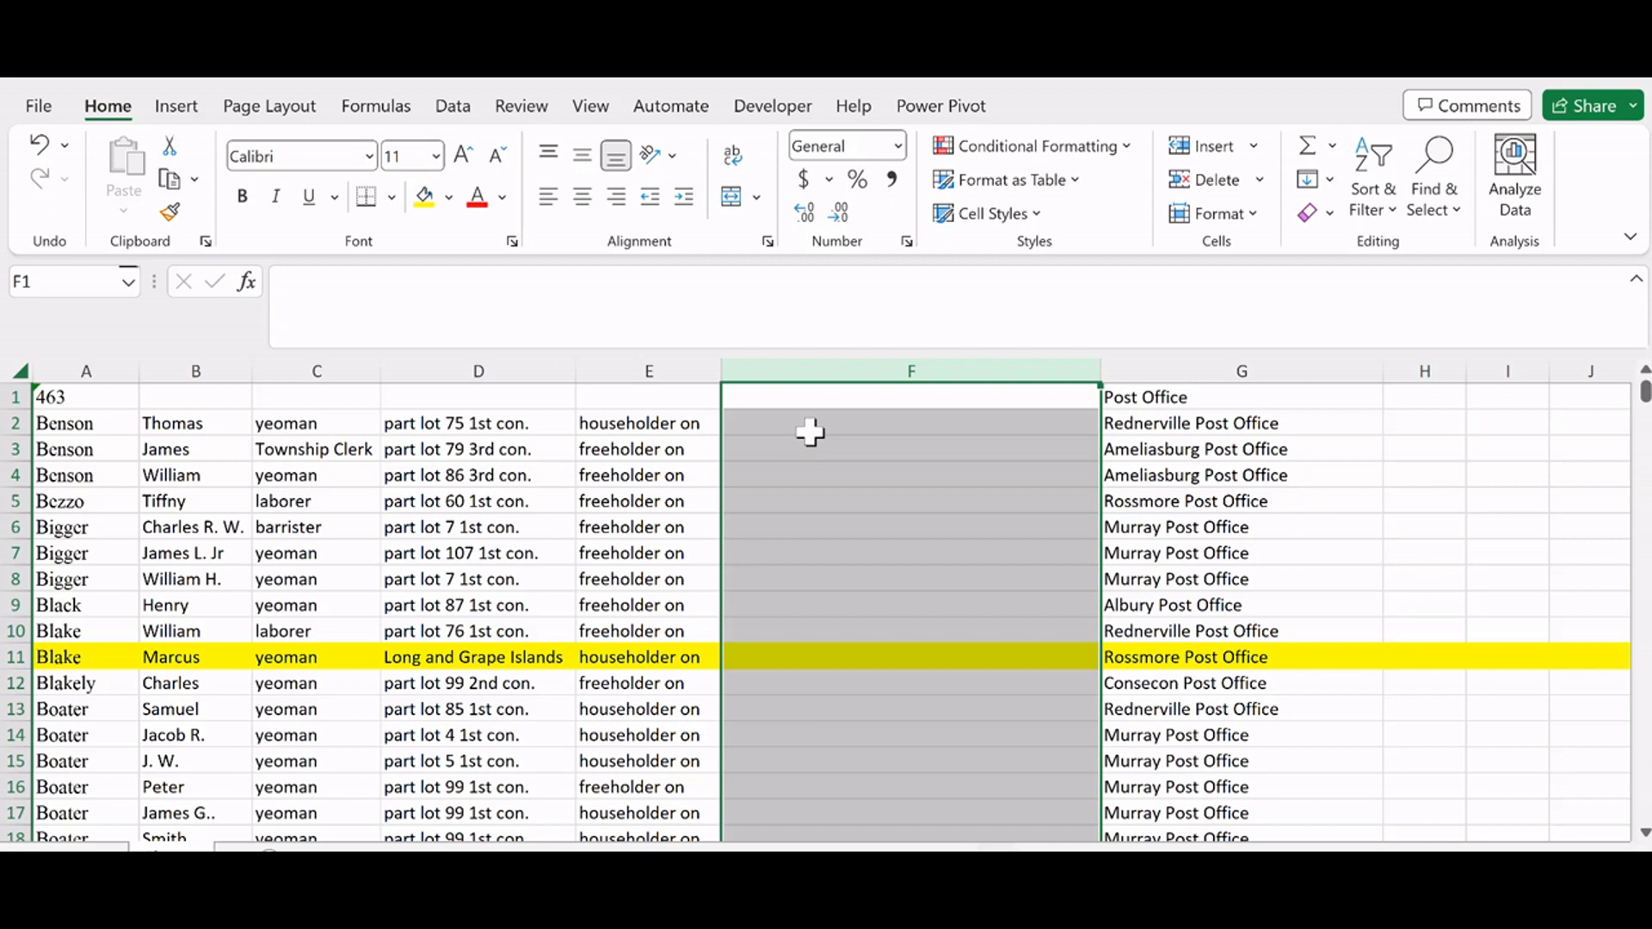
Step: Enter the formula =CONCAT(E1," ",D1) in cell F1 to join the holder status with the lot description
click(840, 395)
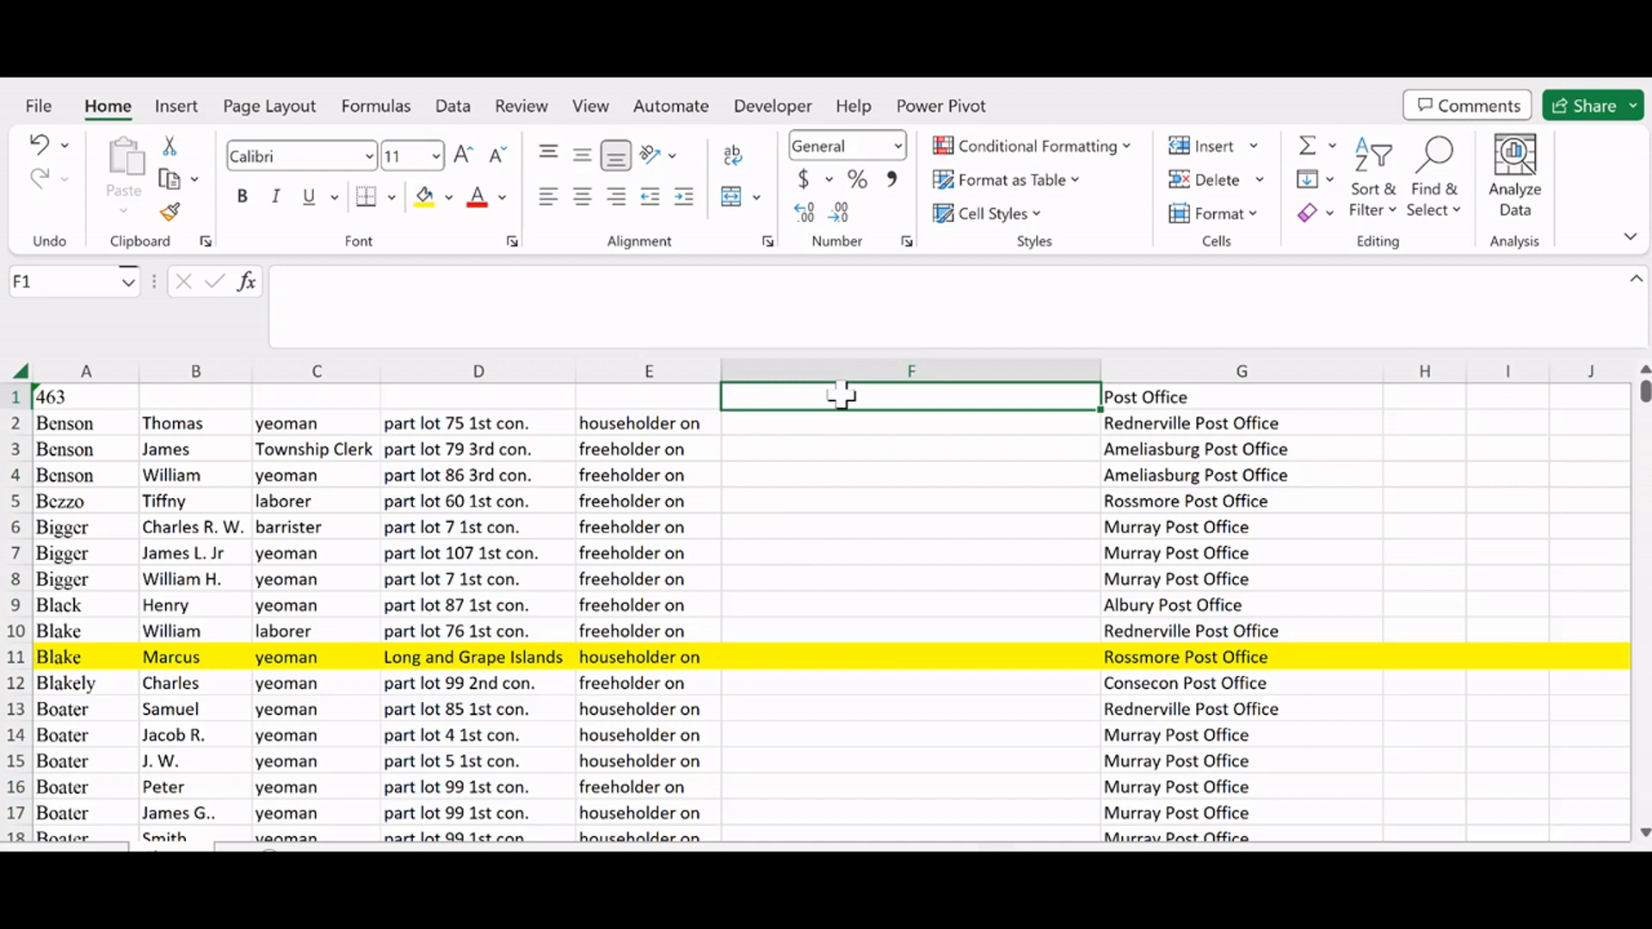
text(=co)
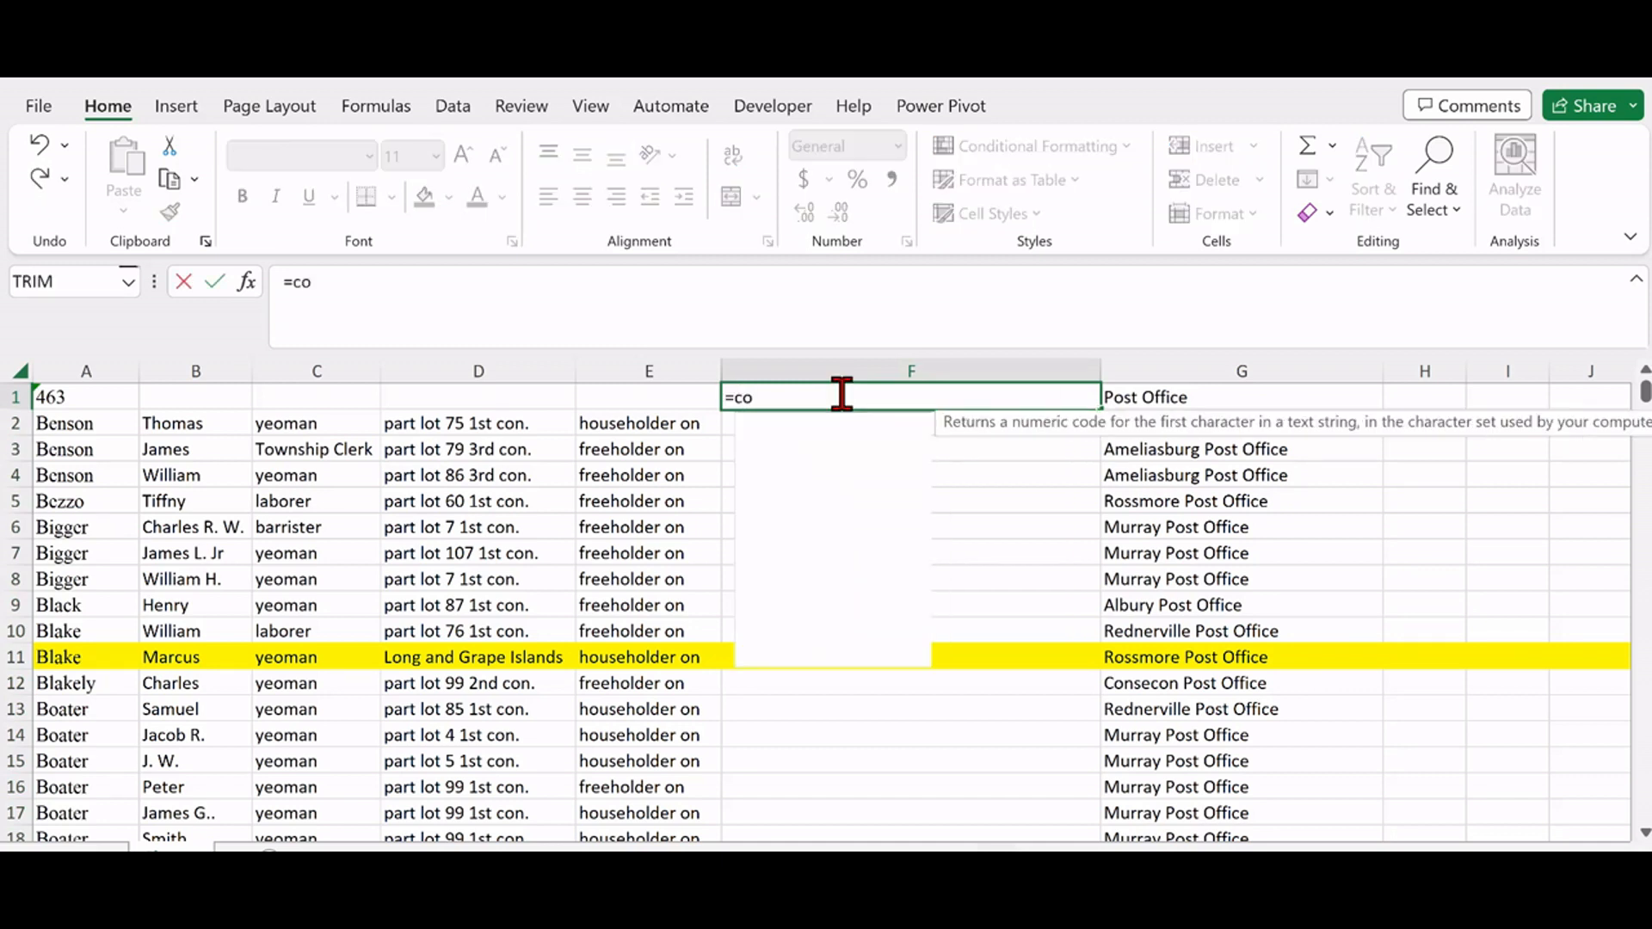
text(ncat()
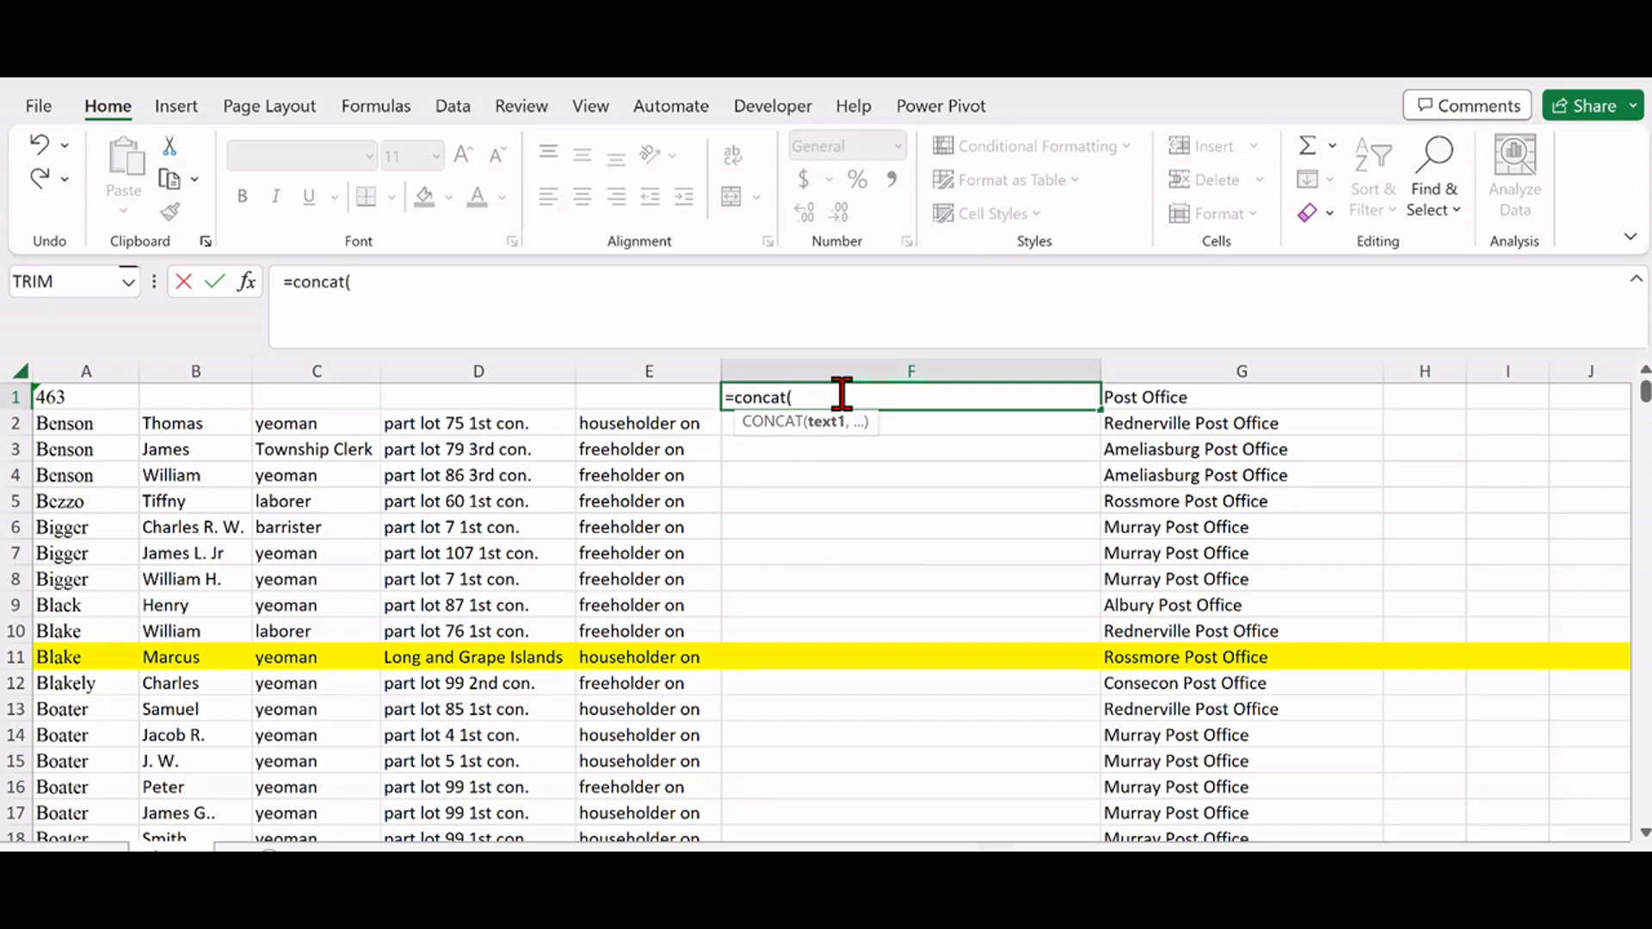
text(e1,)
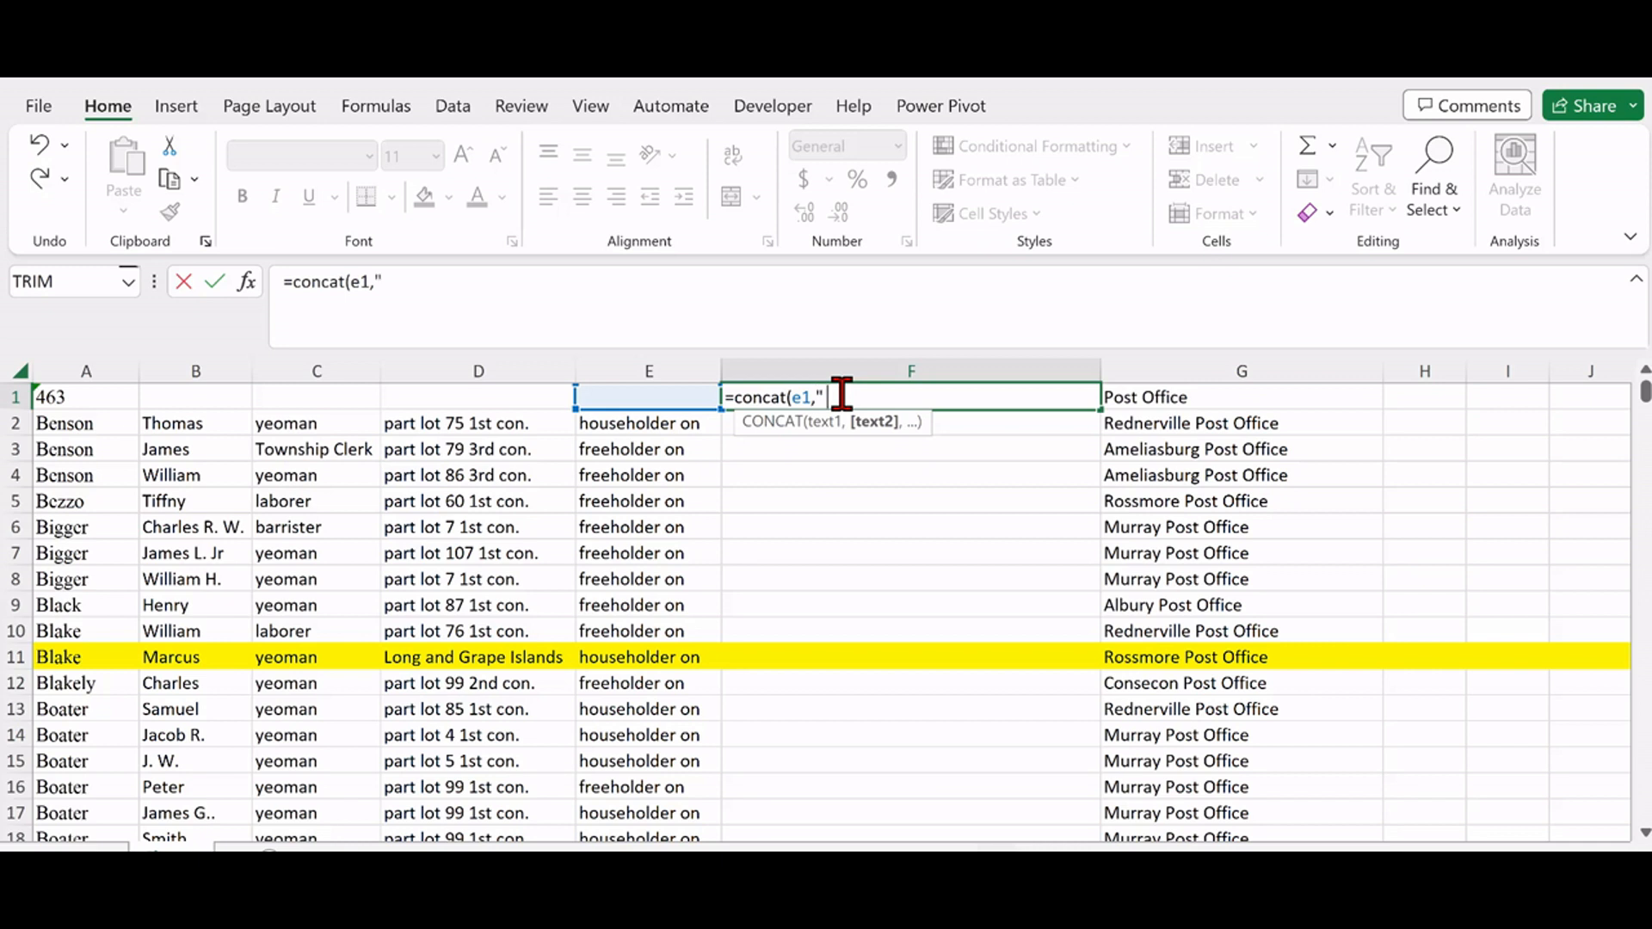
text(" ",d1))
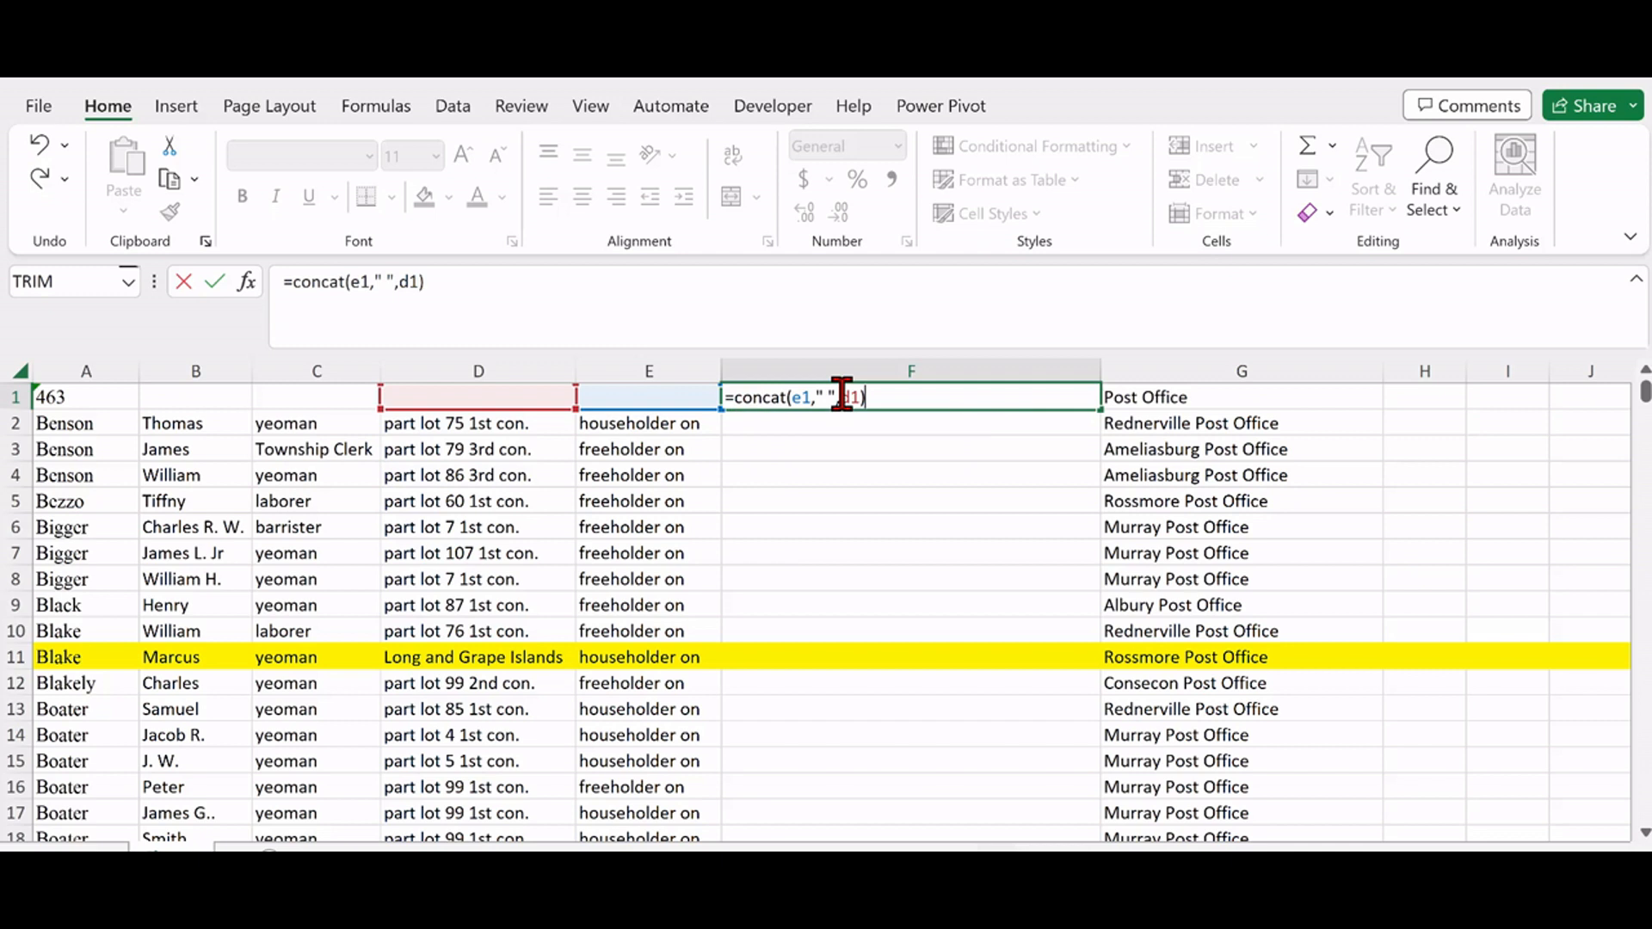
key(Return)
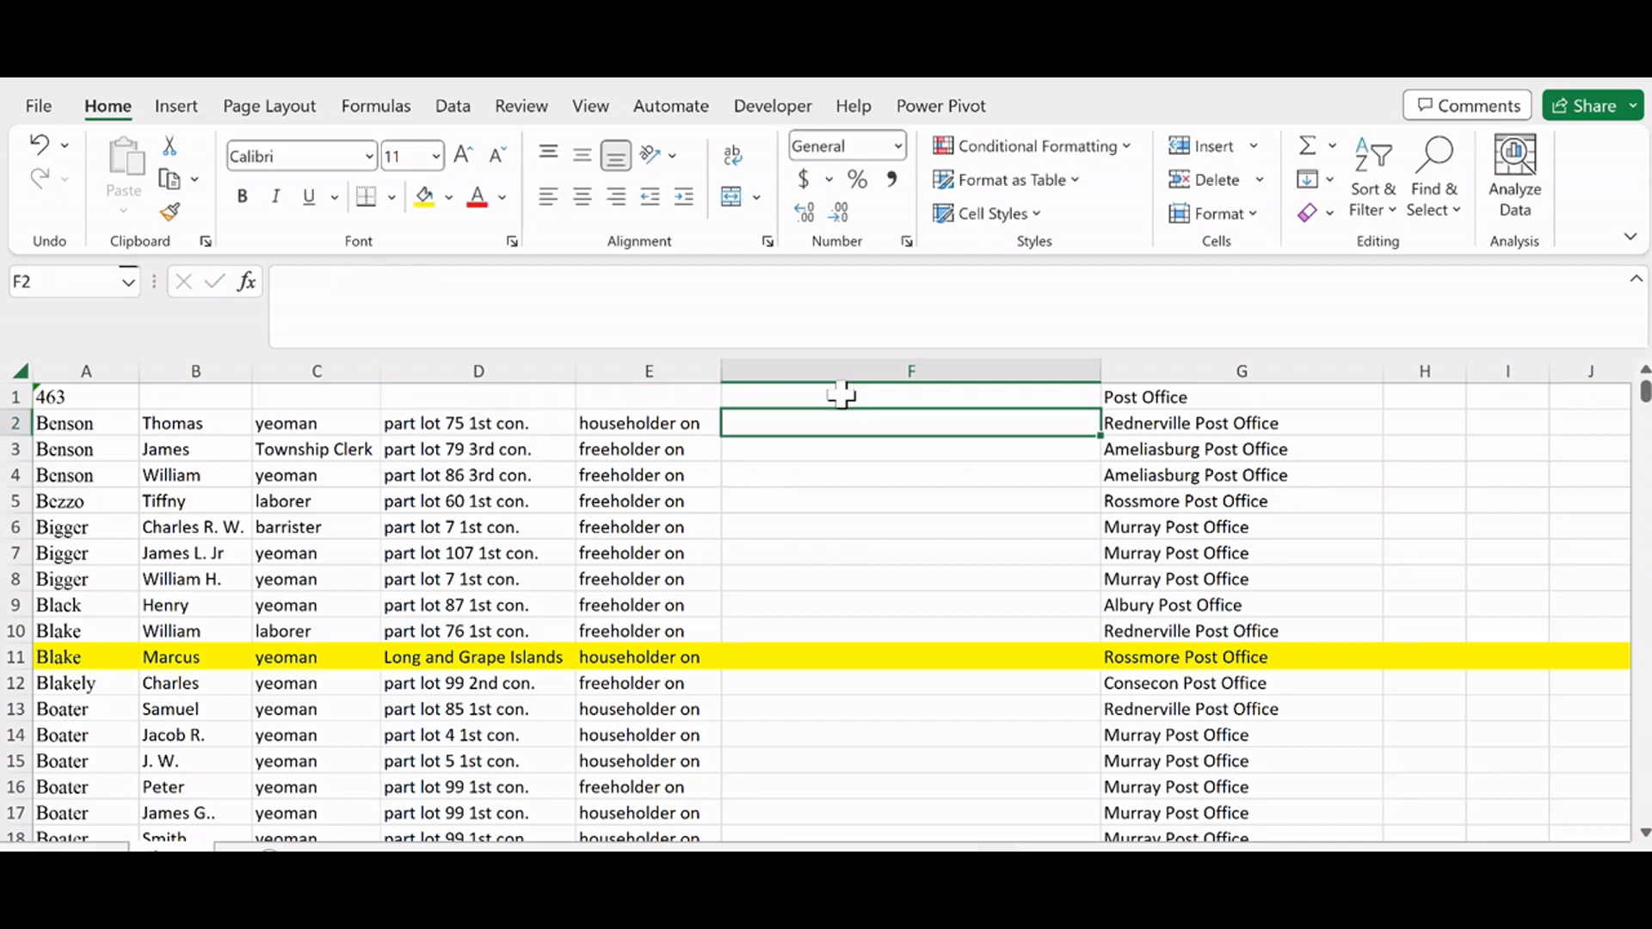
Step: Fill the CONCAT formula from F1 down through F10
drag(883, 394, 893, 629)
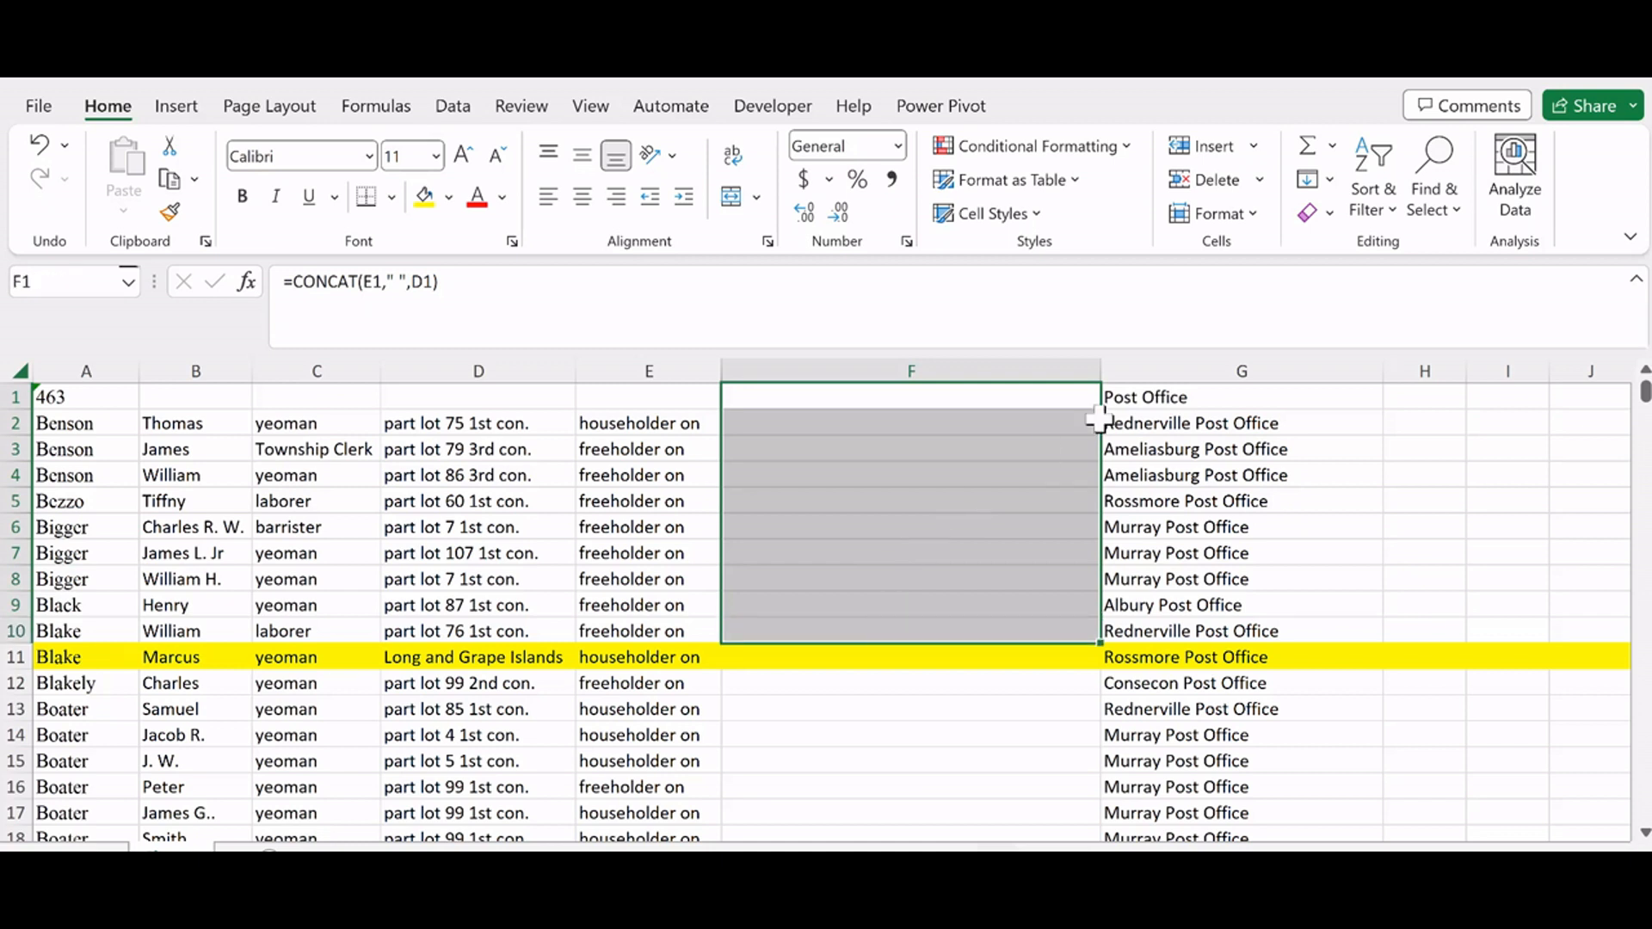
click(1328, 180)
click(1336, 215)
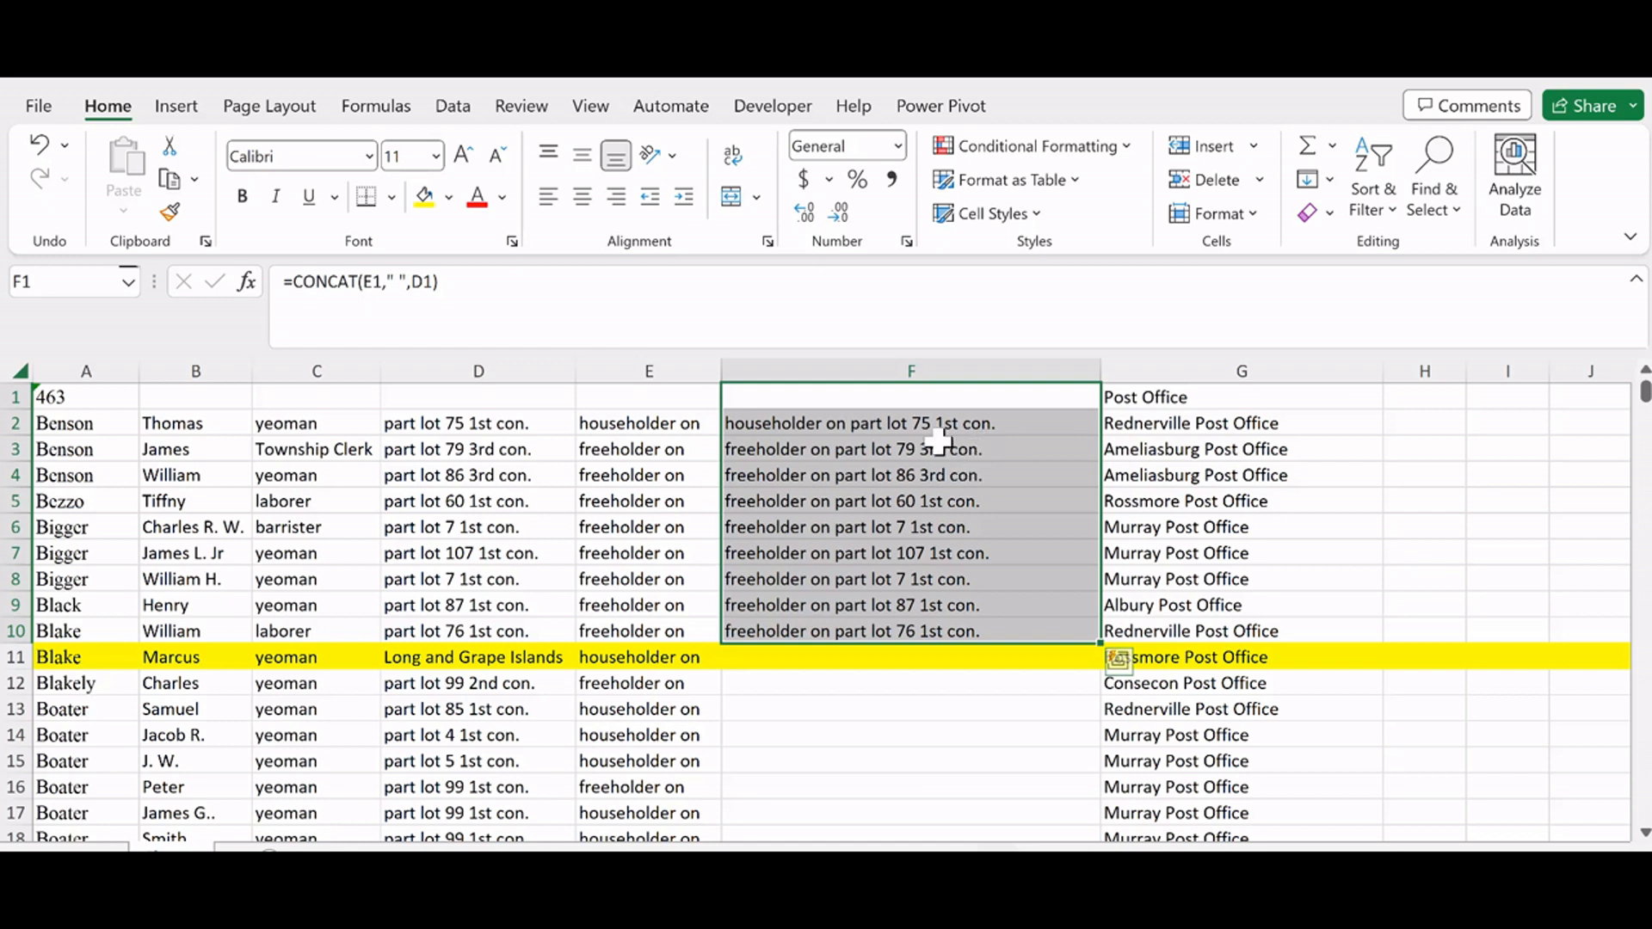
Step: Fill the CONCAT formula from F1 down through F59 and check the formula in F45
click(926, 397)
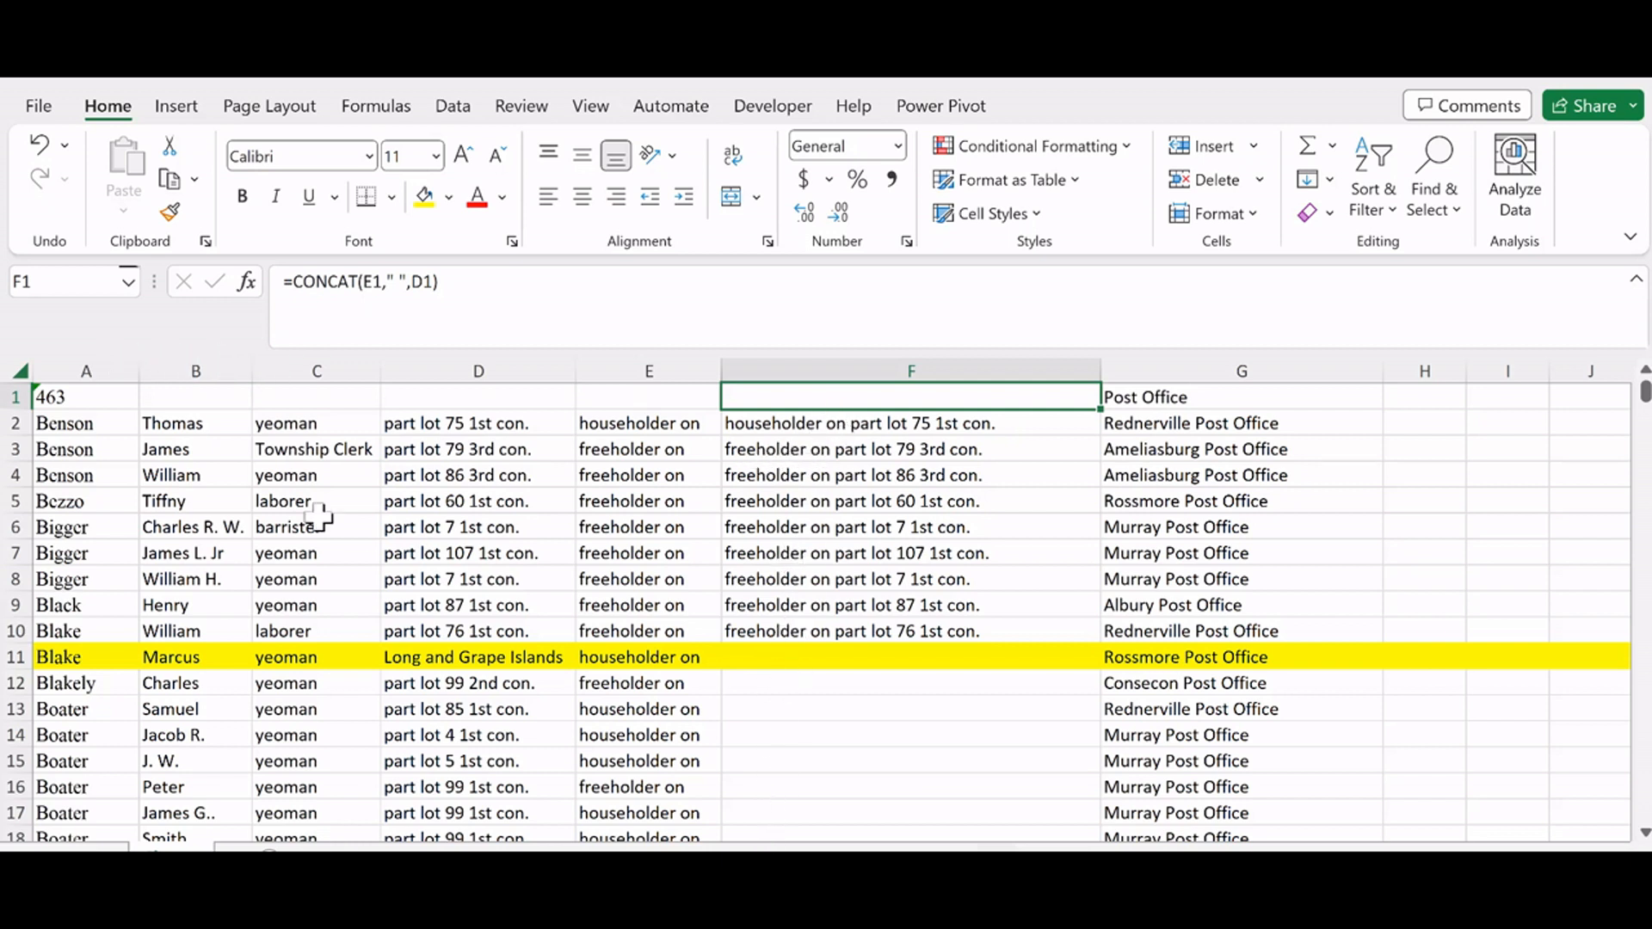
click(84, 291)
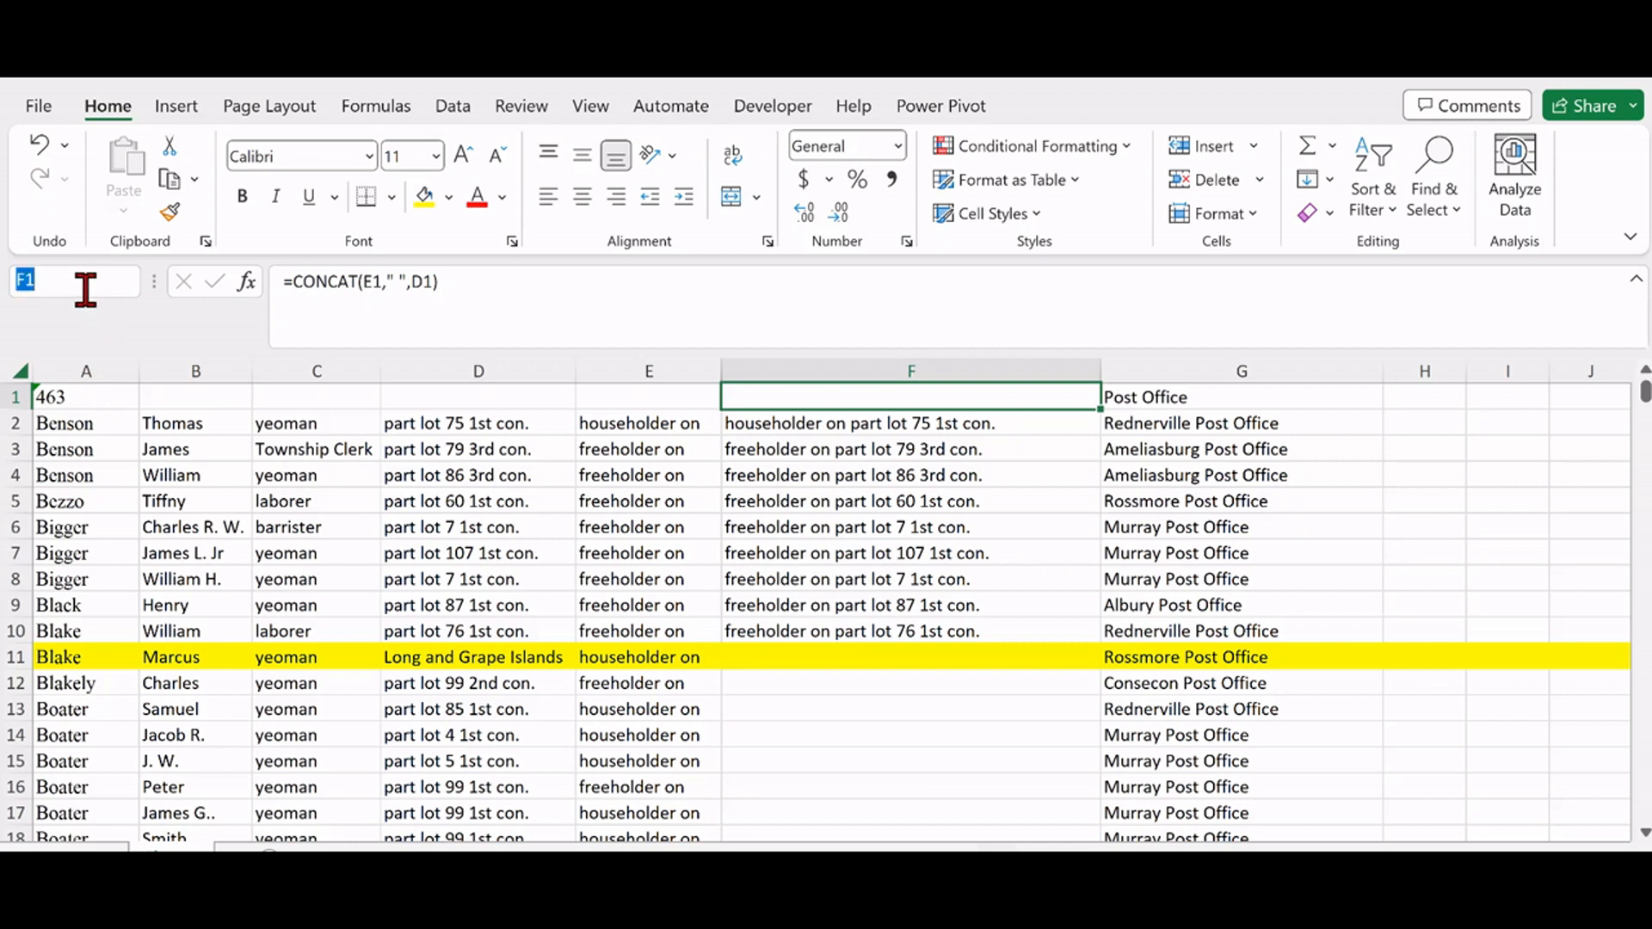
text(f59)
key(shift+Return)
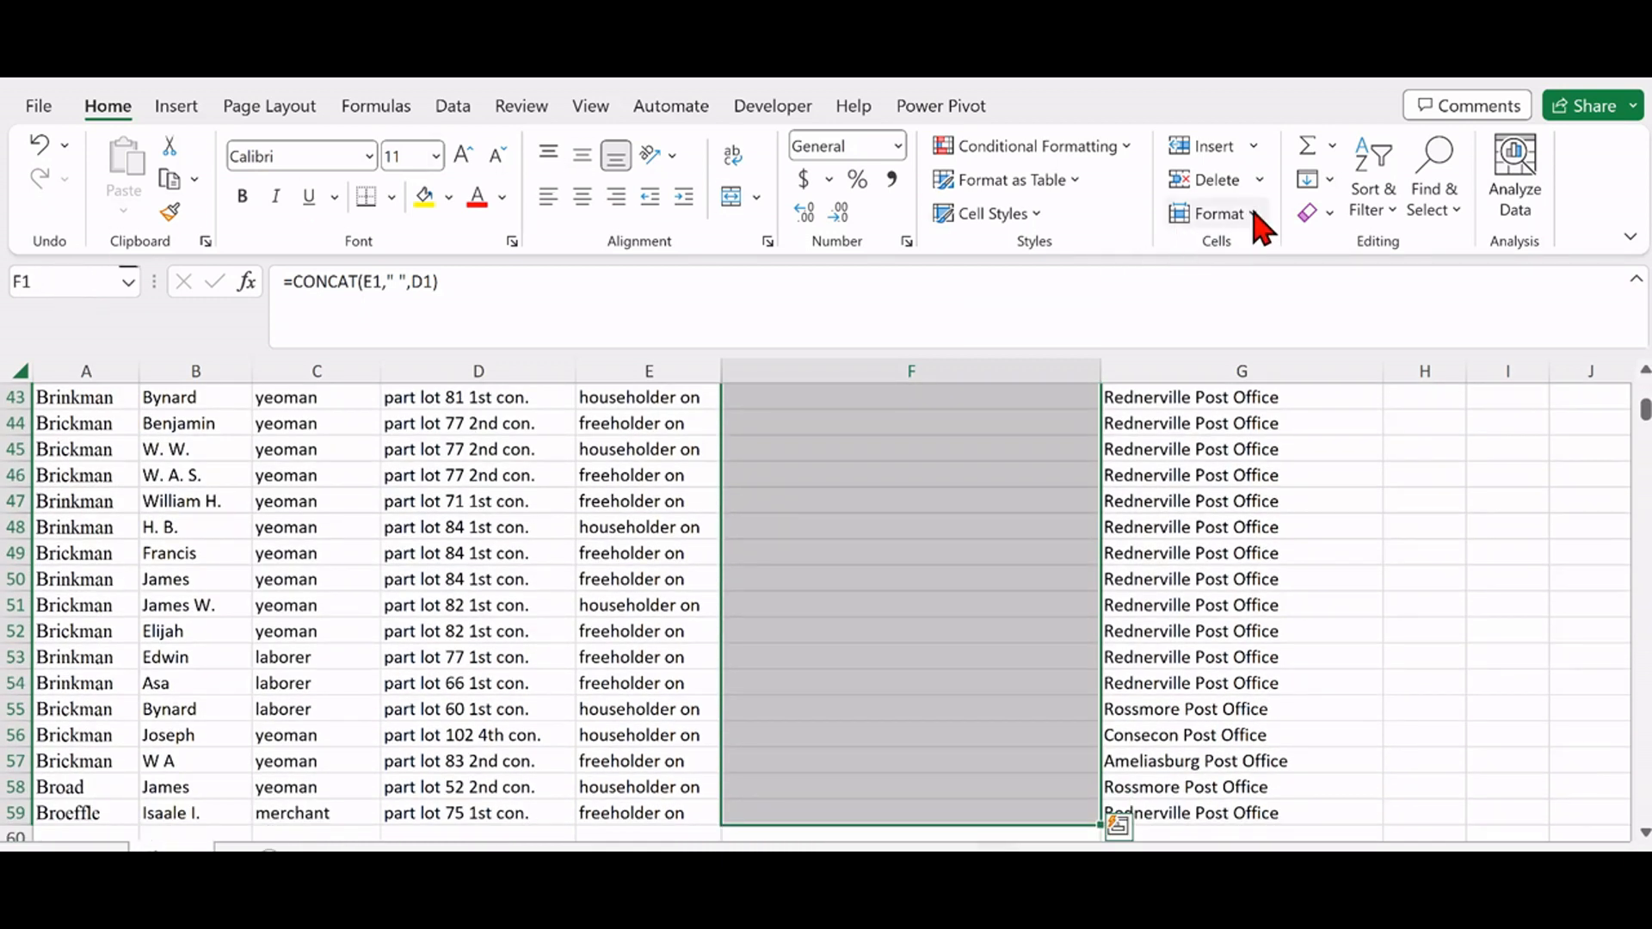
click(1306, 181)
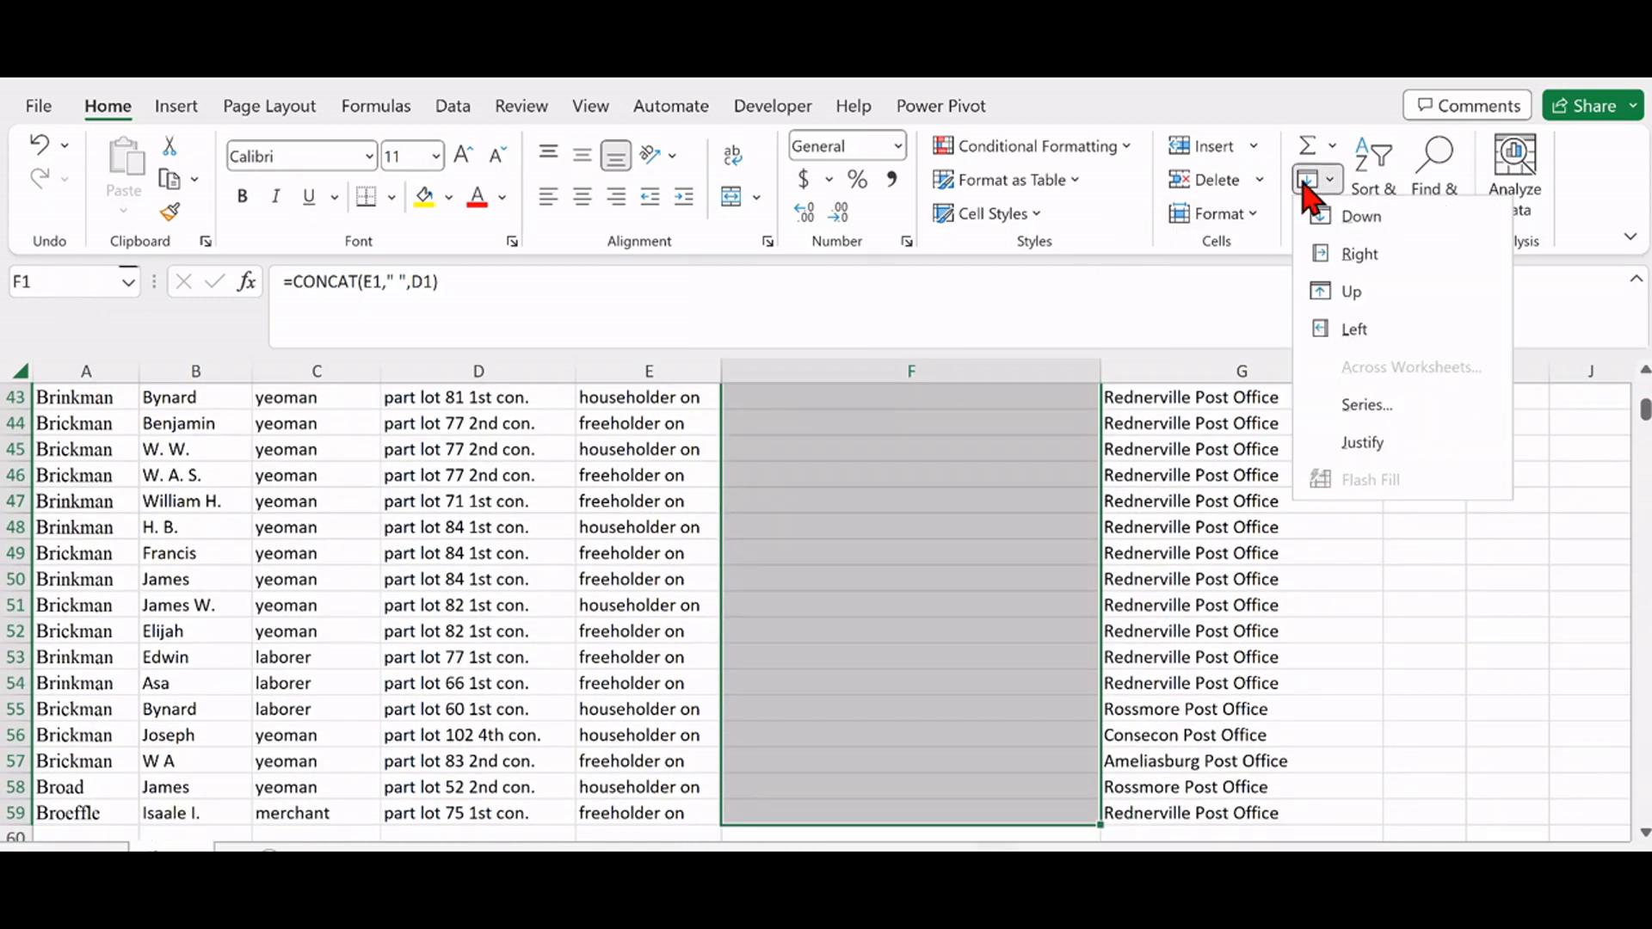
click(1347, 223)
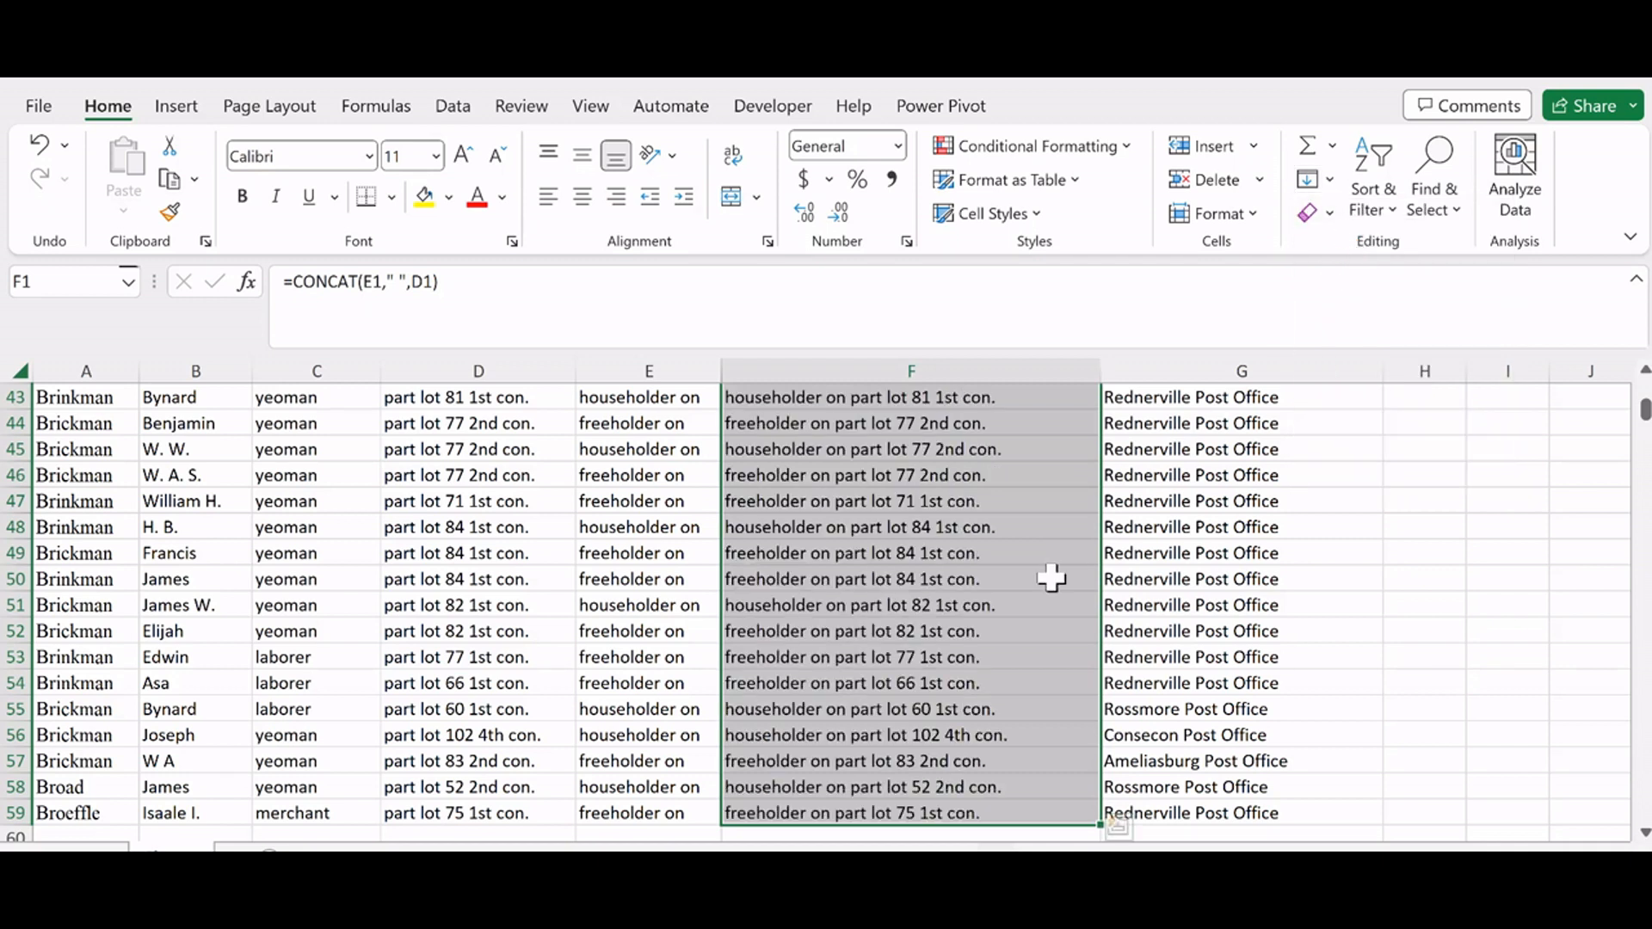
click(958, 449)
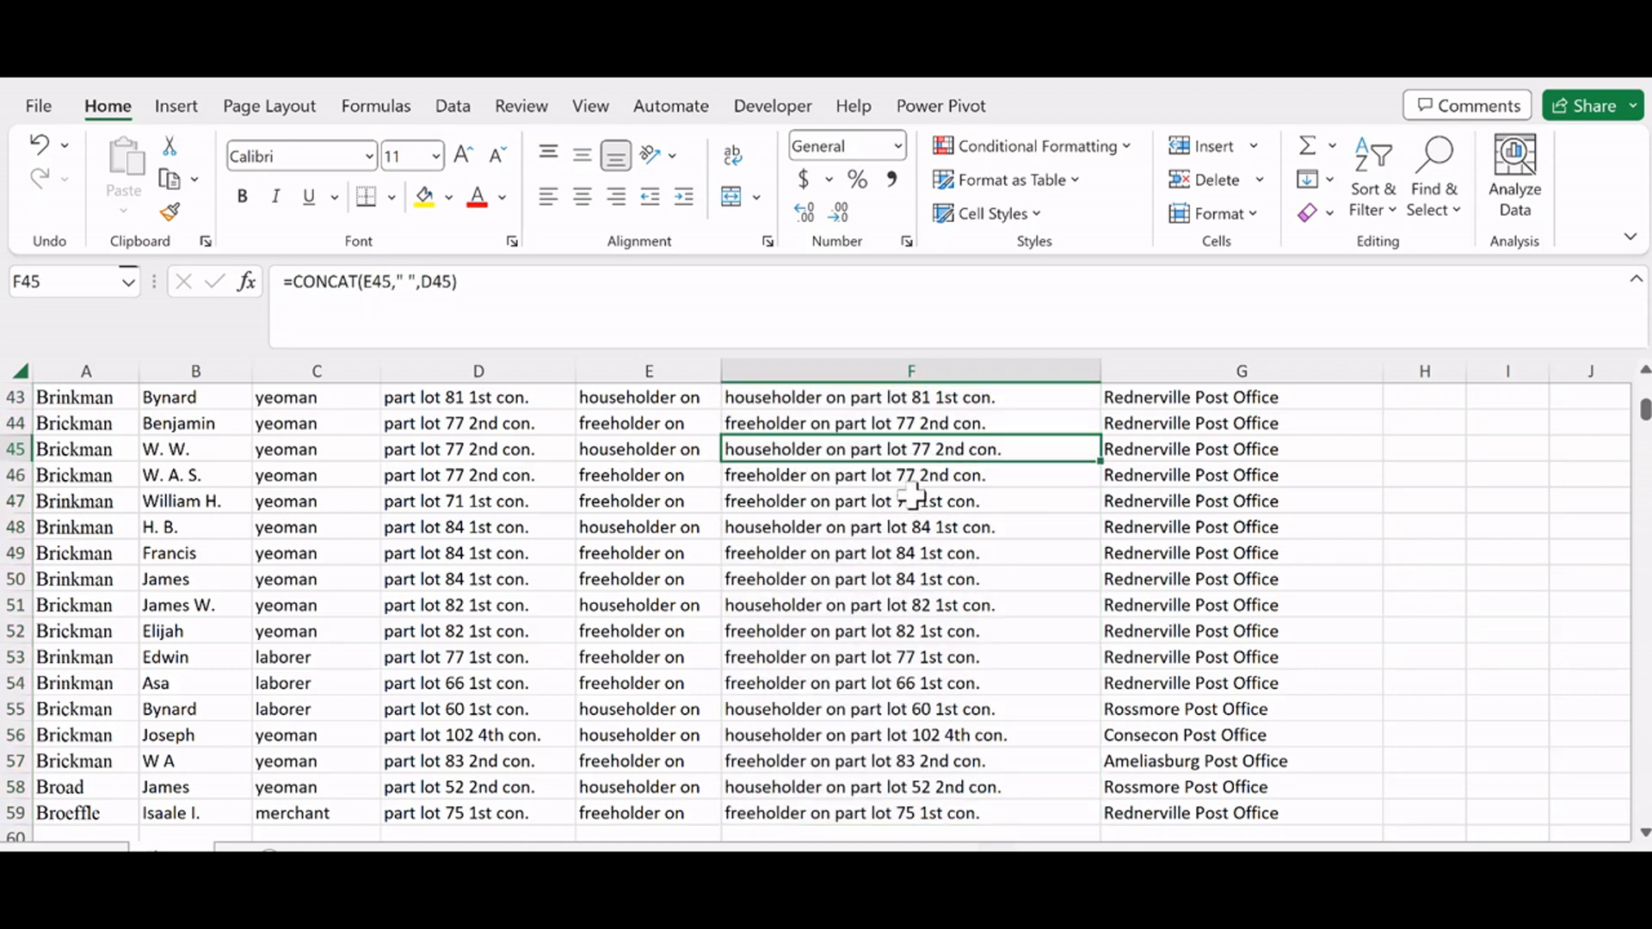
Step: Widen column E and paste the copied contents of column F over it as values only, starting at E1
click(950, 368)
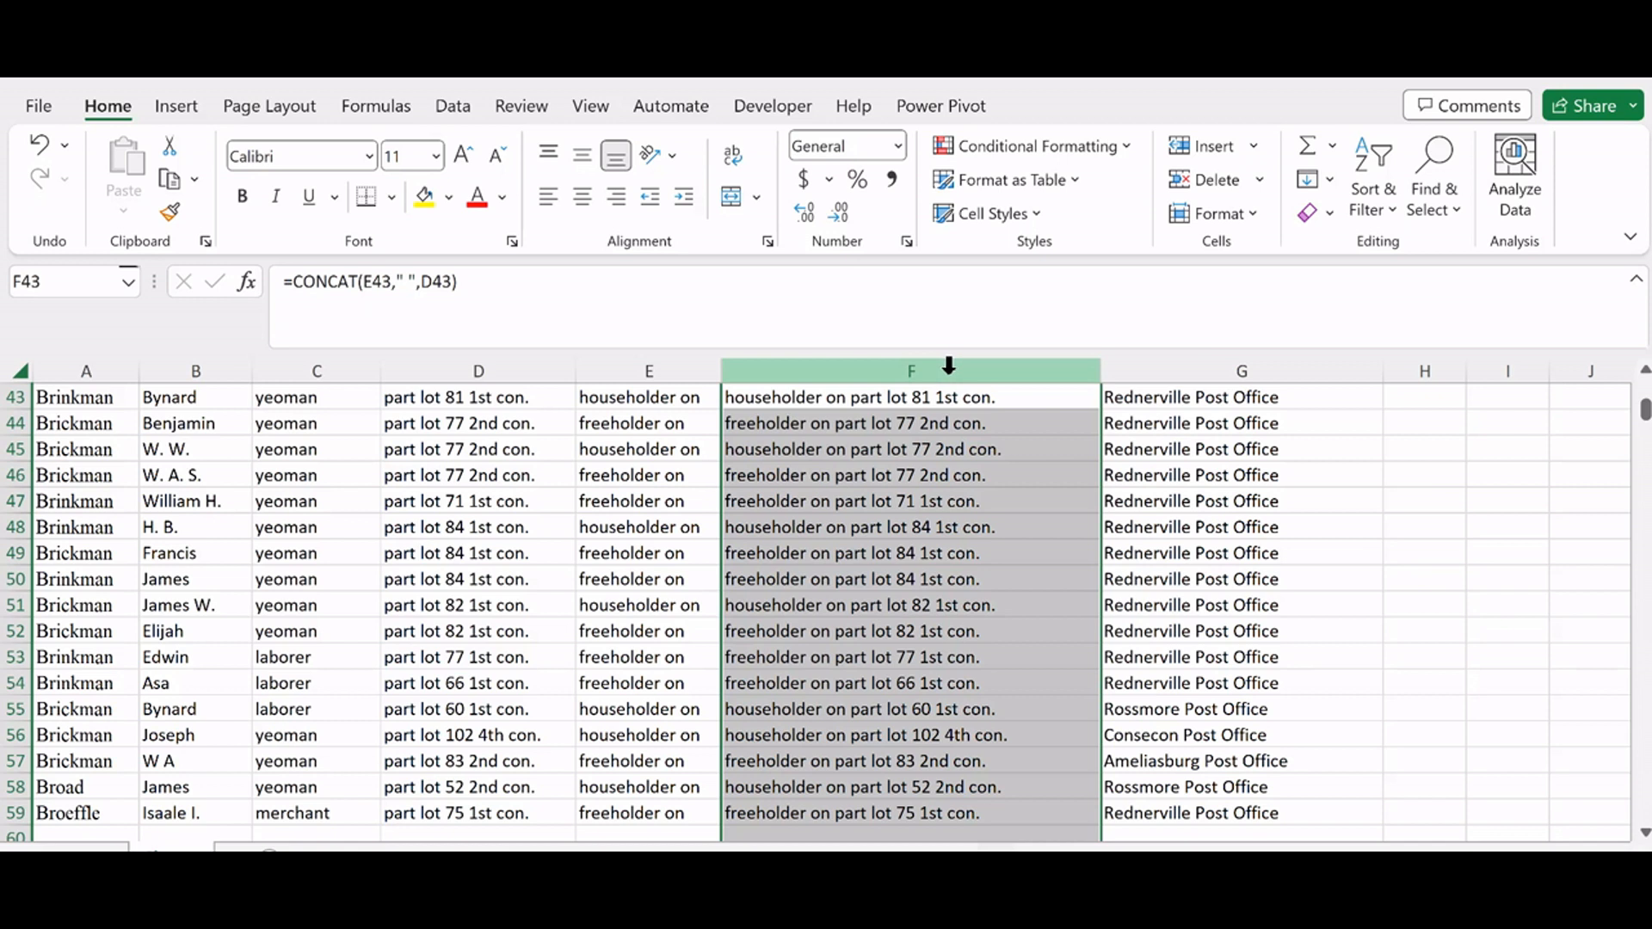
key(ctrl+c)
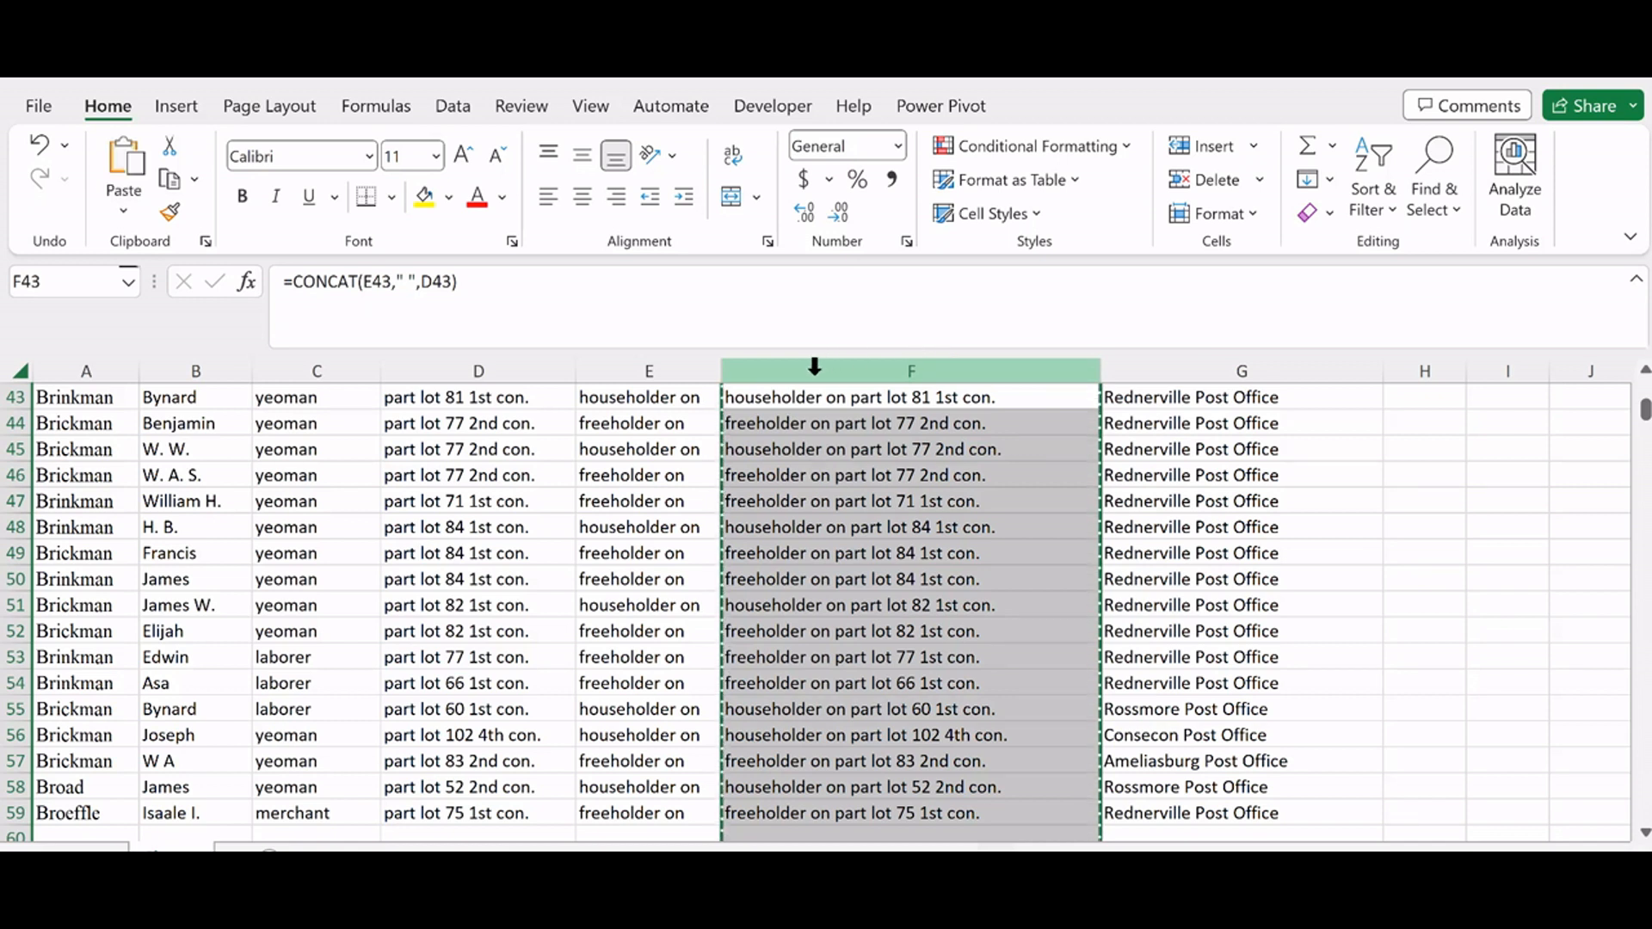
drag(726, 371, 946, 418)
scroll(841, 454, up, 14)
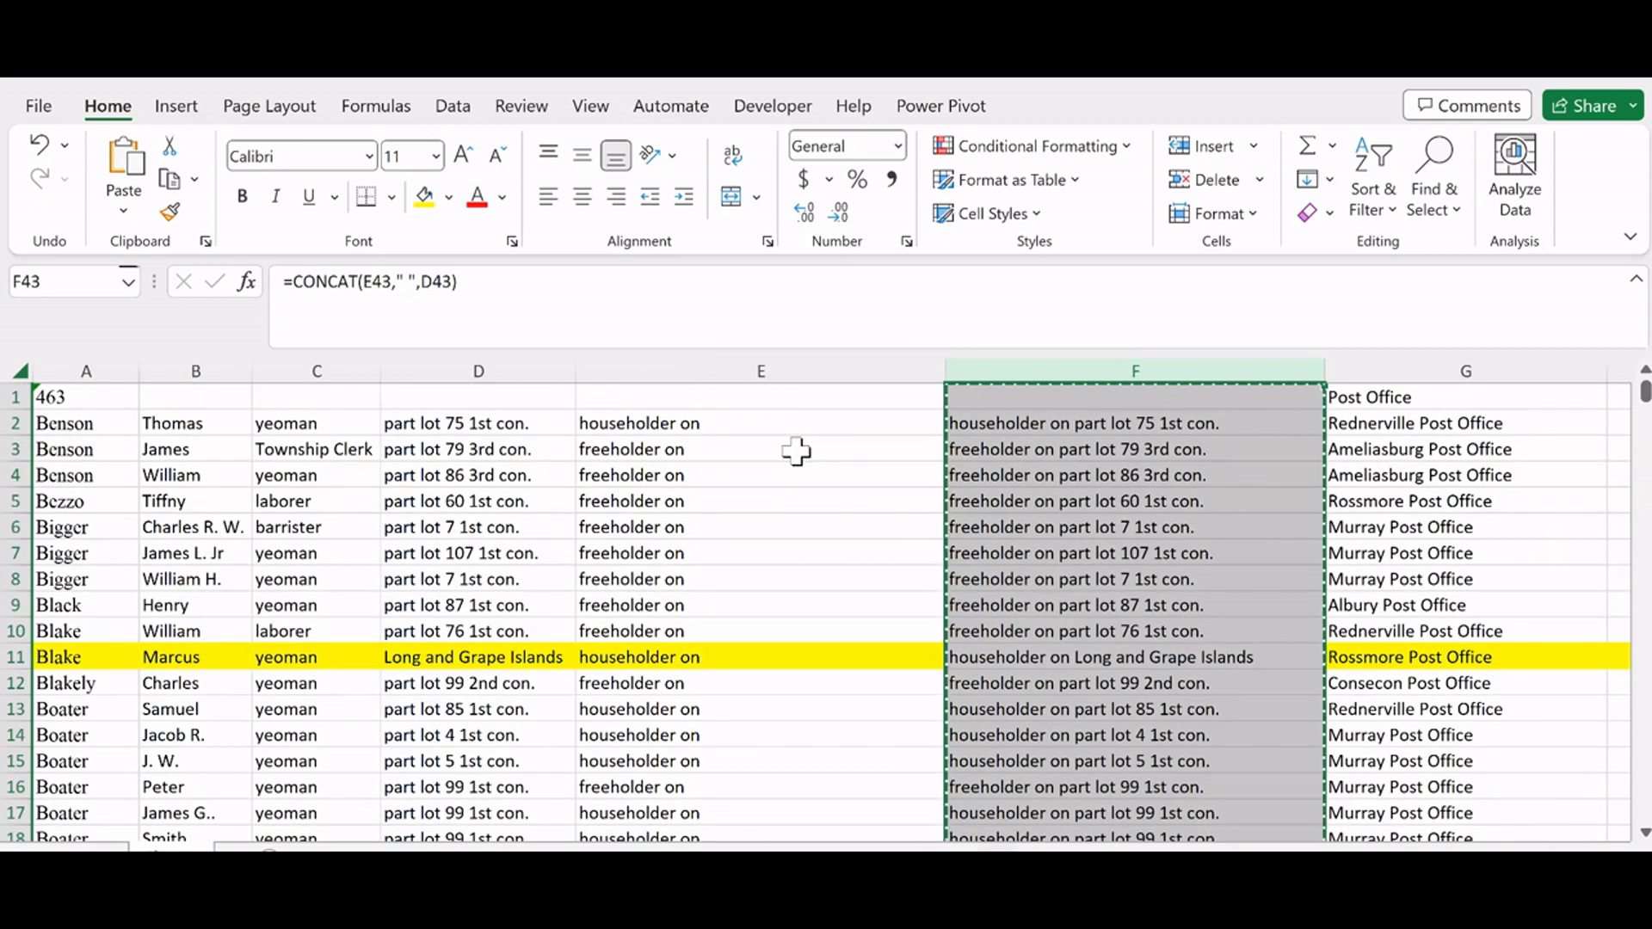
click(769, 396)
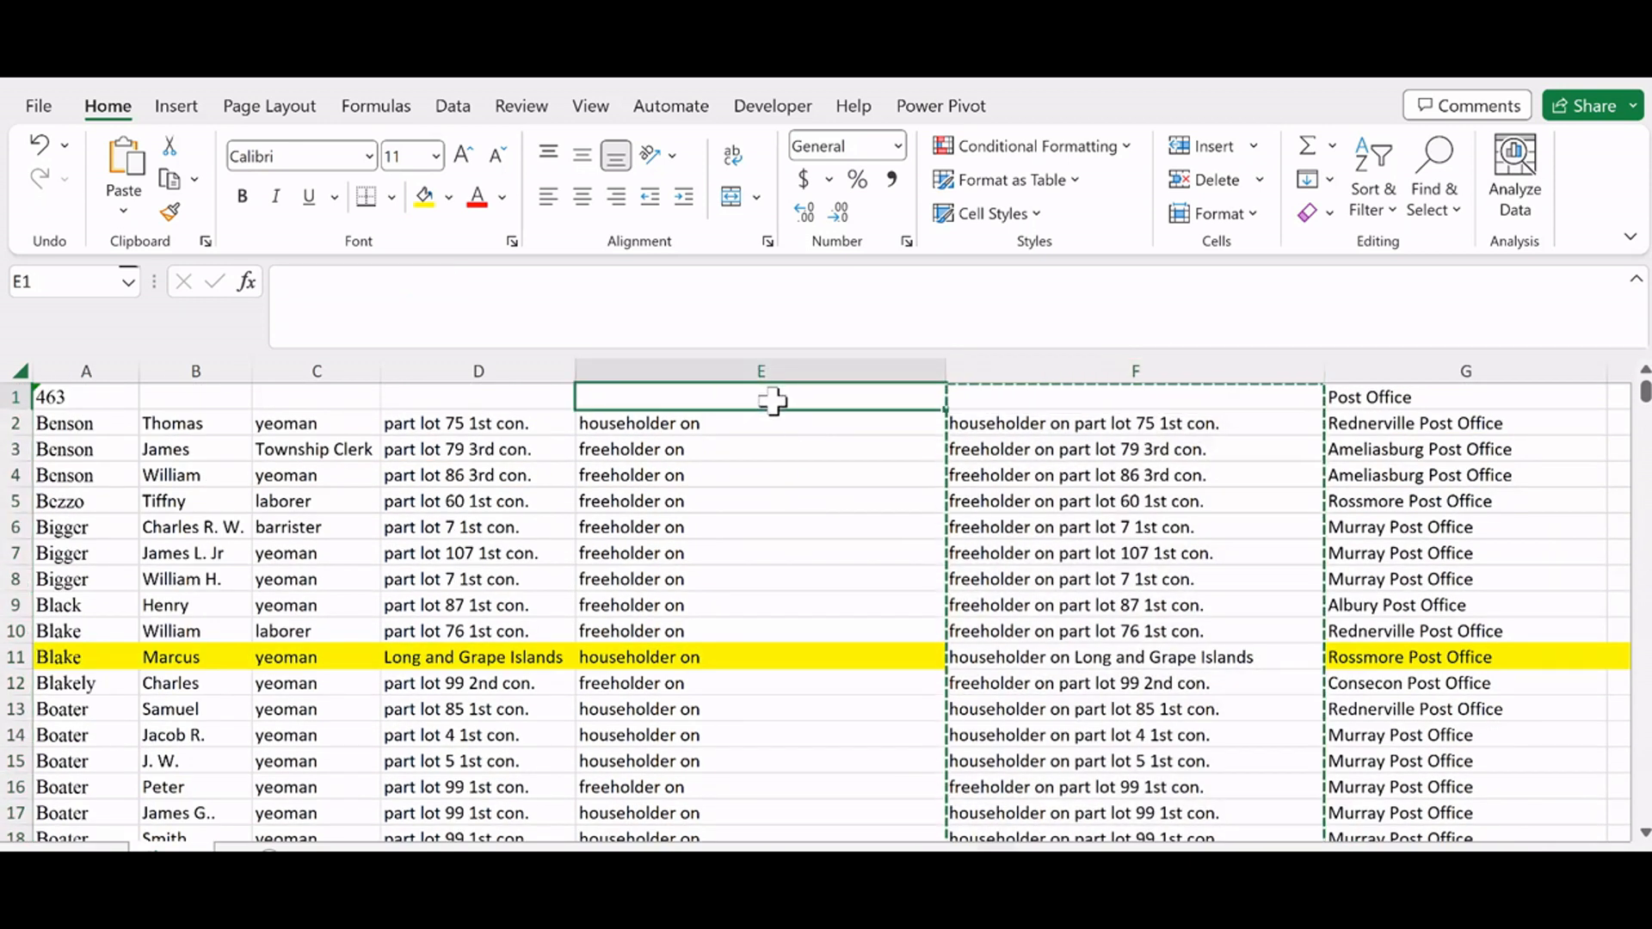
right_click(789, 404)
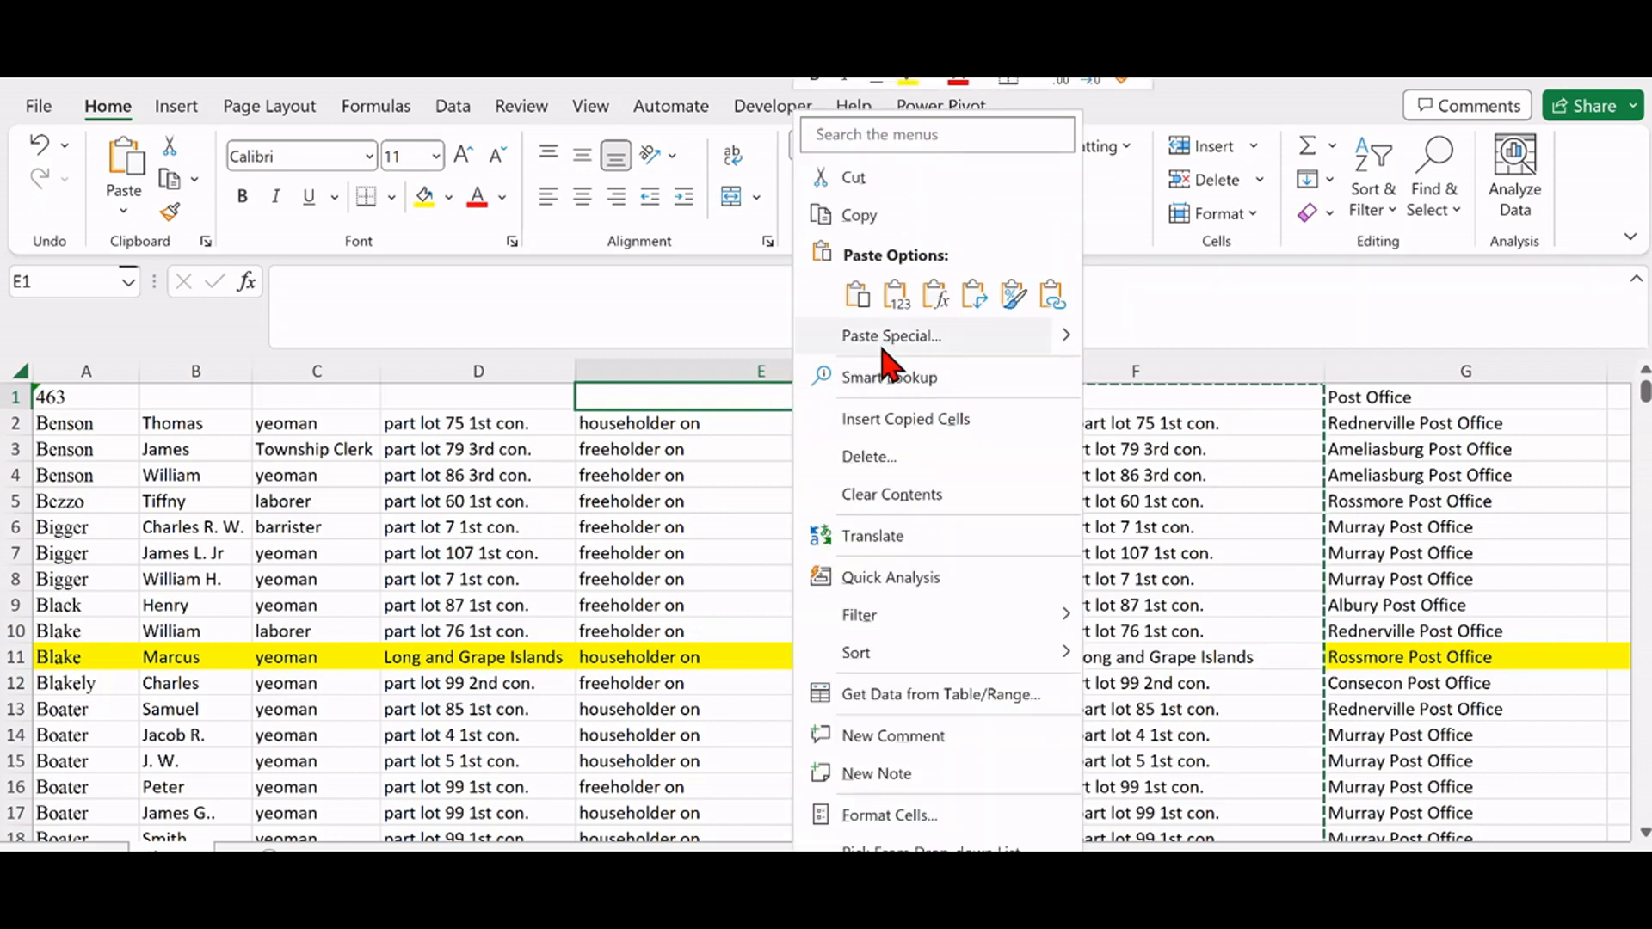
click(887, 339)
click(658, 273)
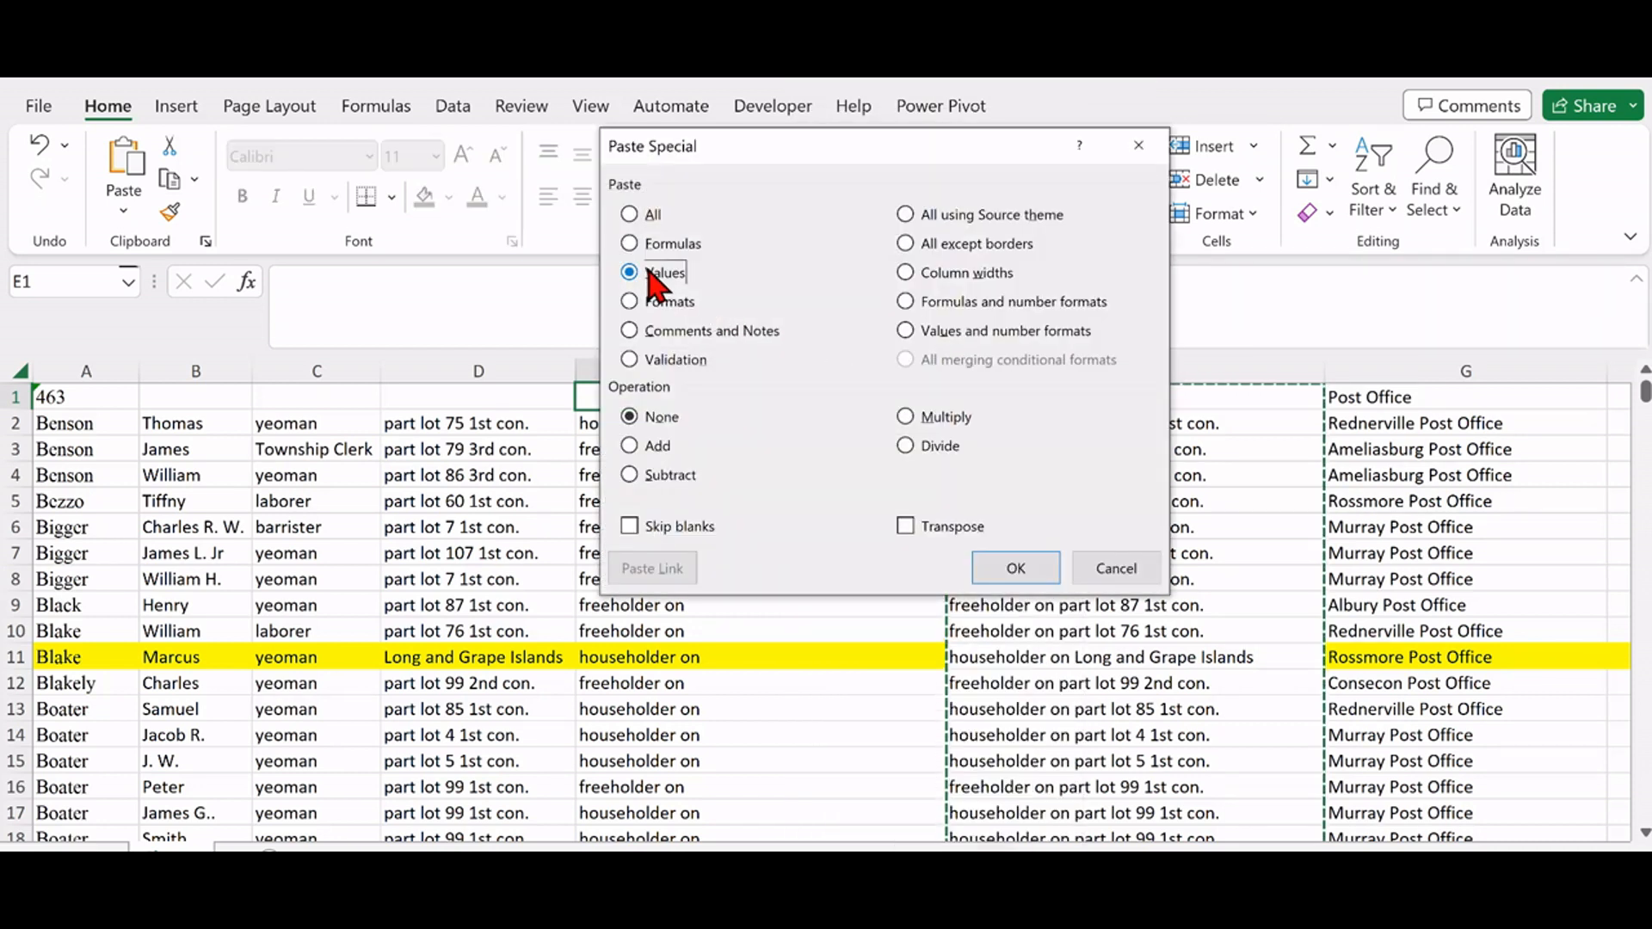
click(1005, 568)
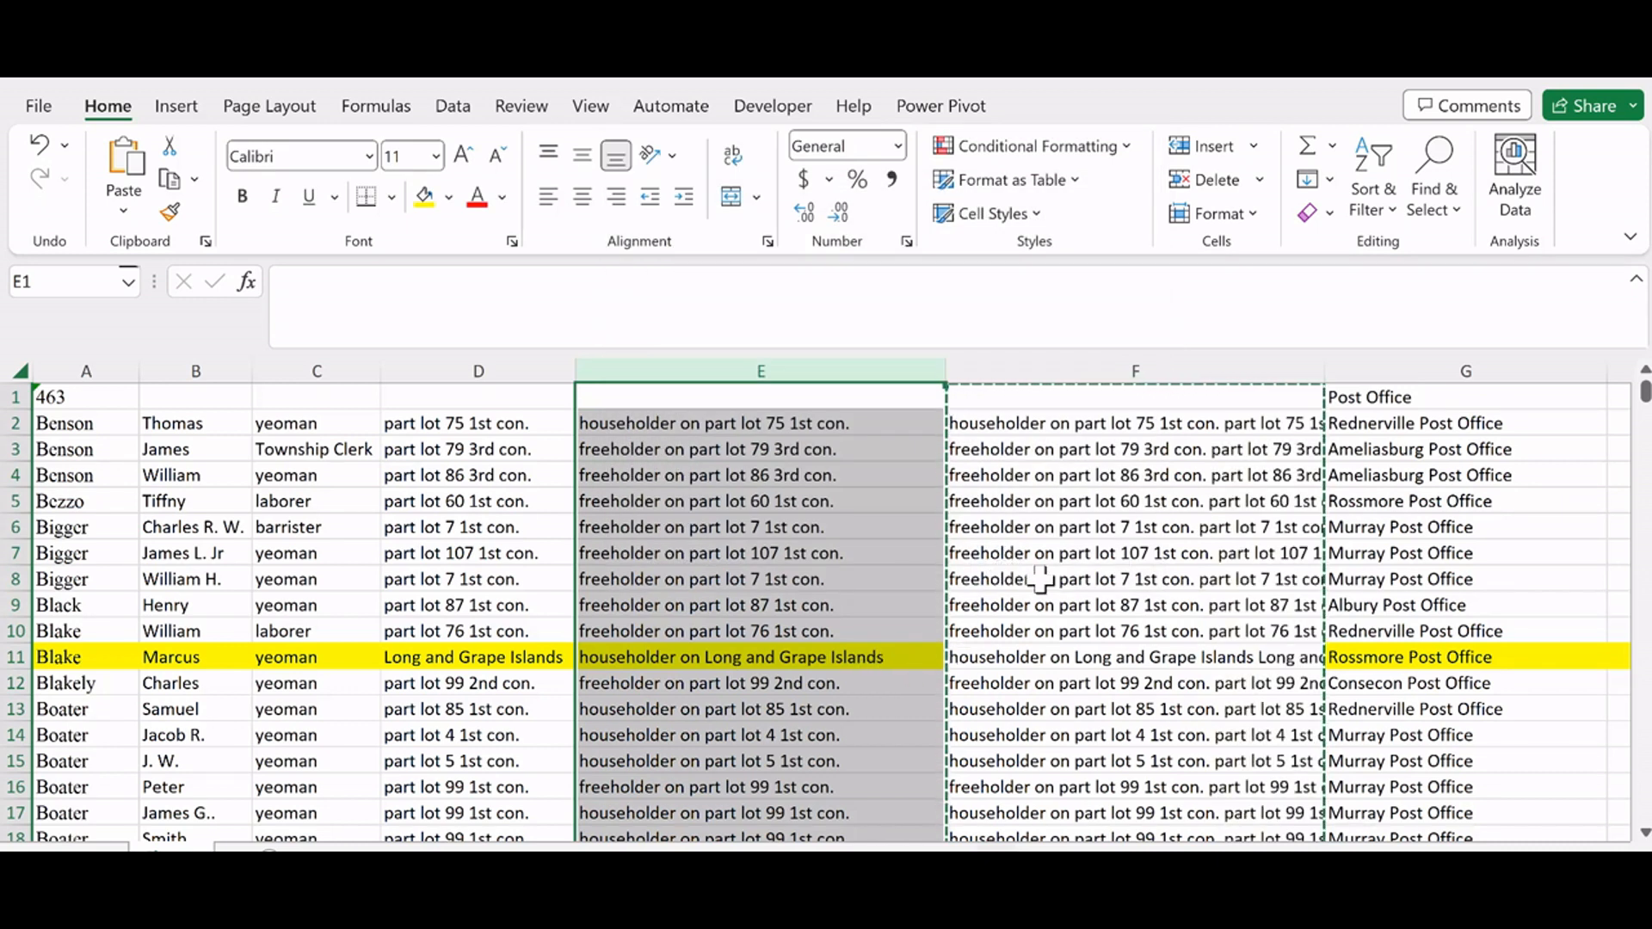
Step: Check the pasted text down to the last record and delete formula column F
scroll(1024, 684, down, 12)
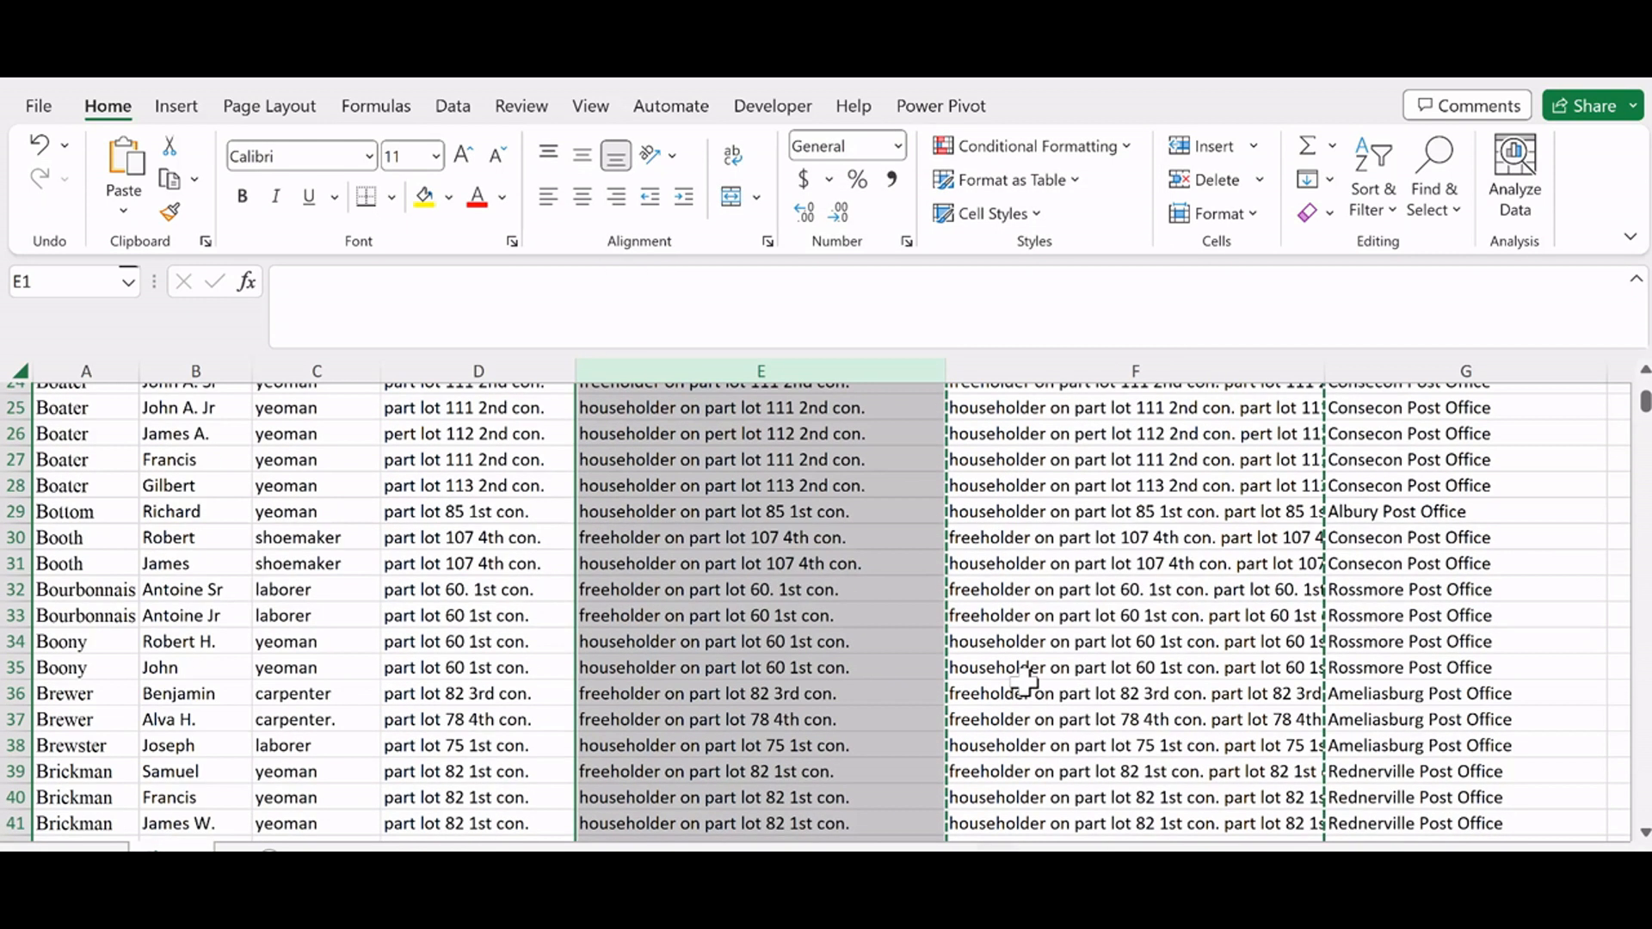
scroll(1024, 684, down, 3)
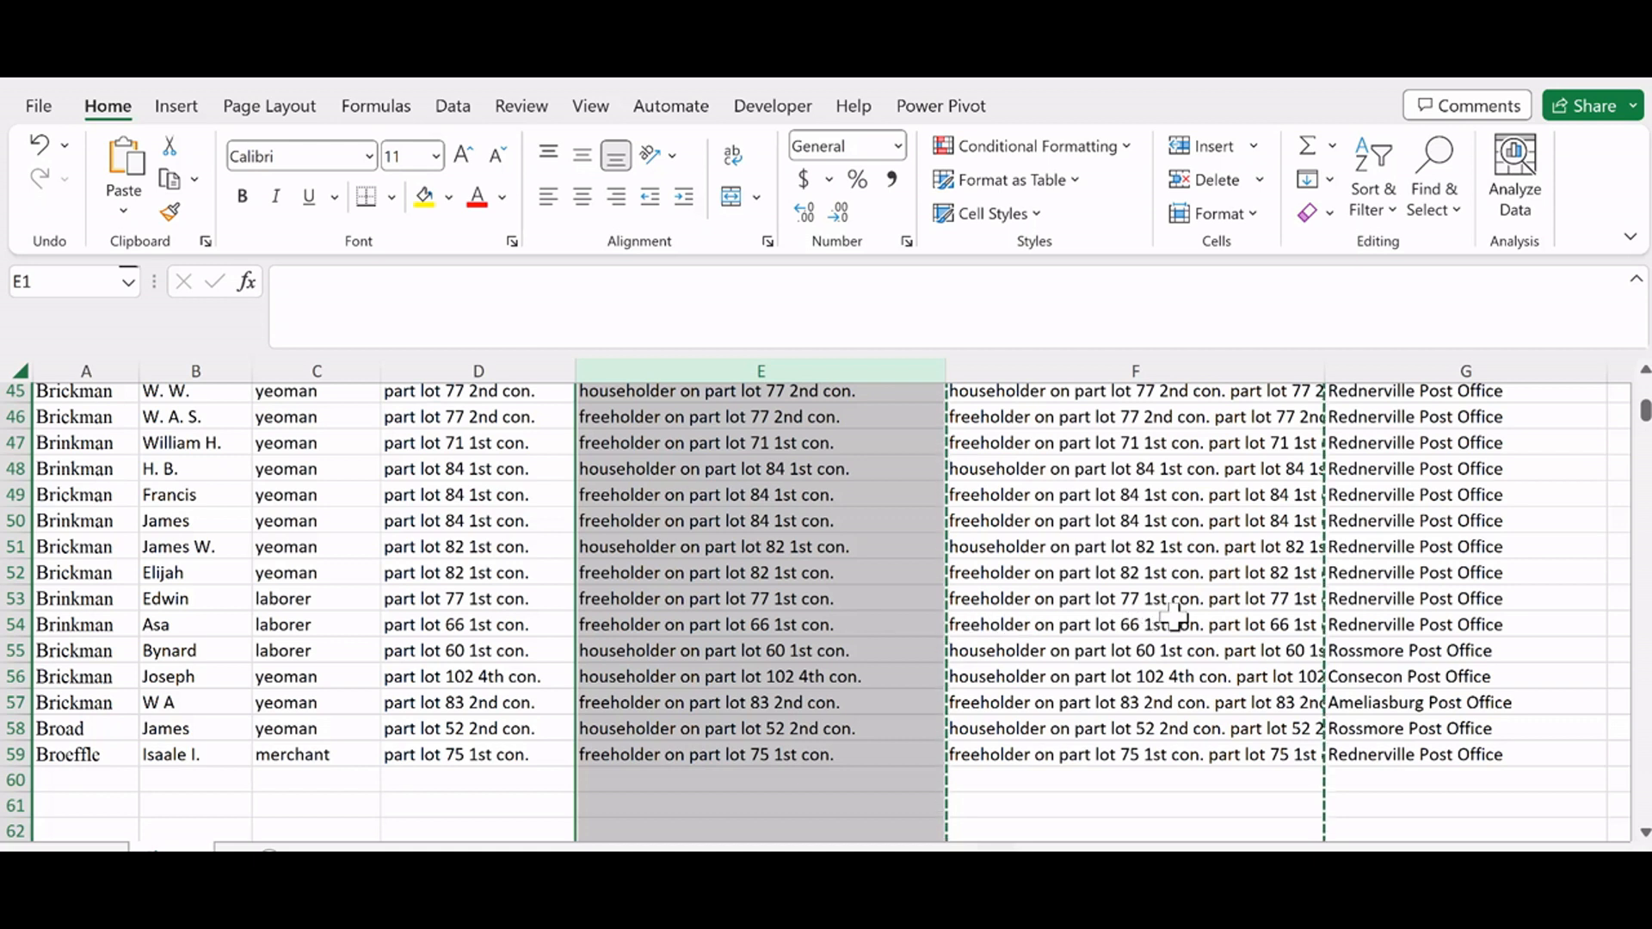
scroll(1170, 546, up, 9)
scroll(1167, 543, up, 6)
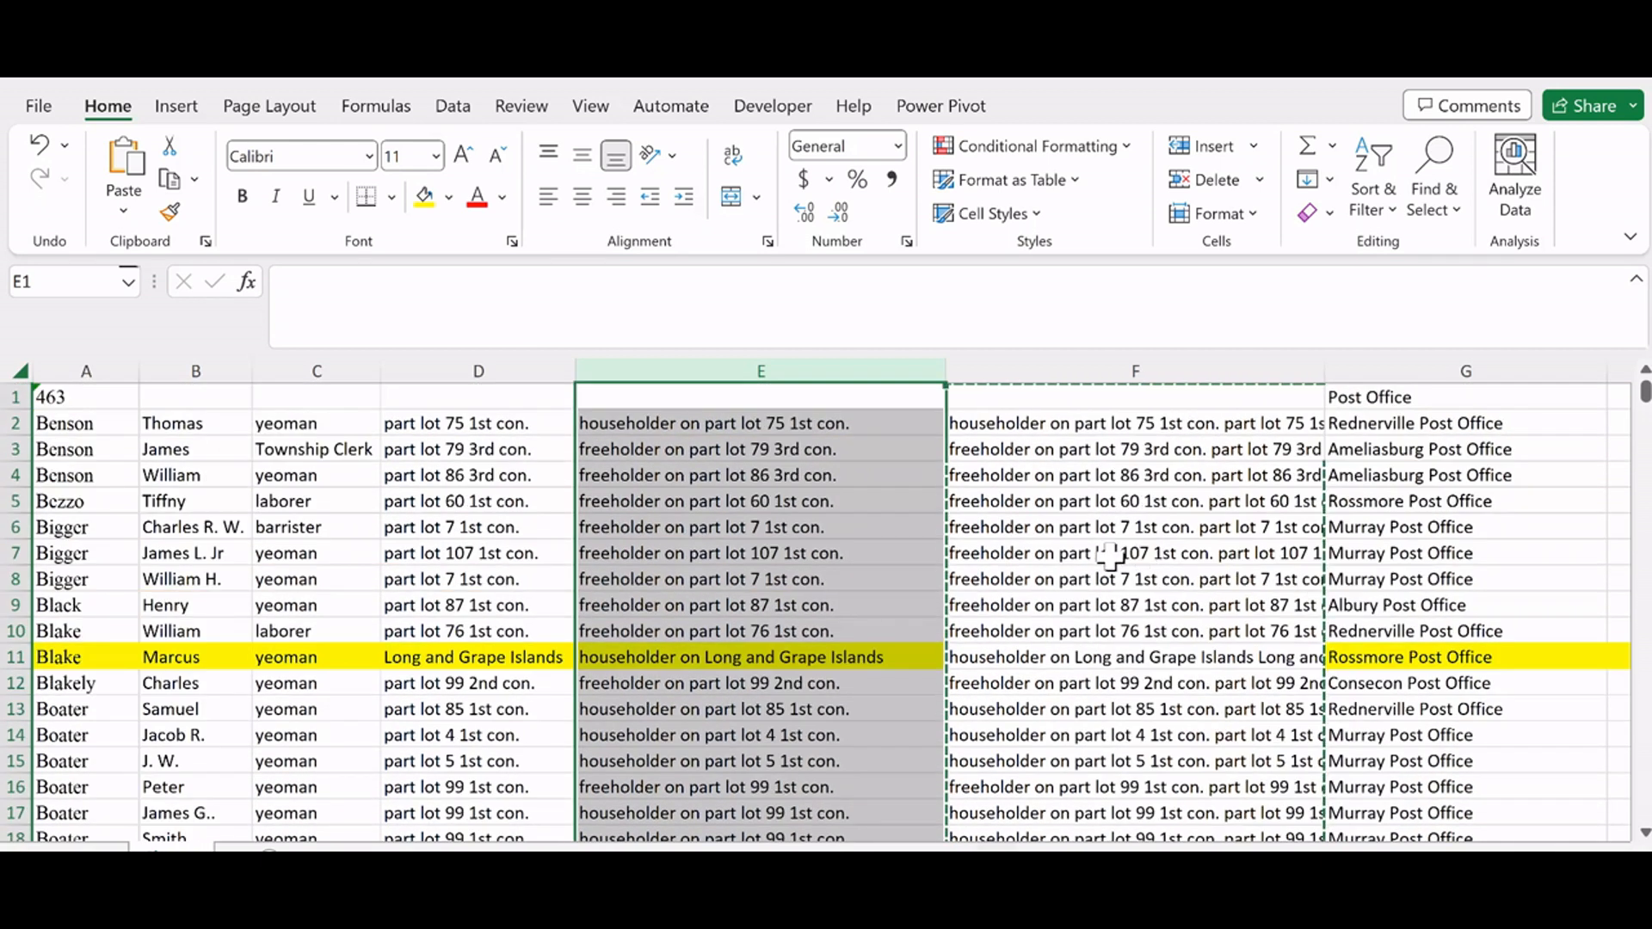
click(1099, 369)
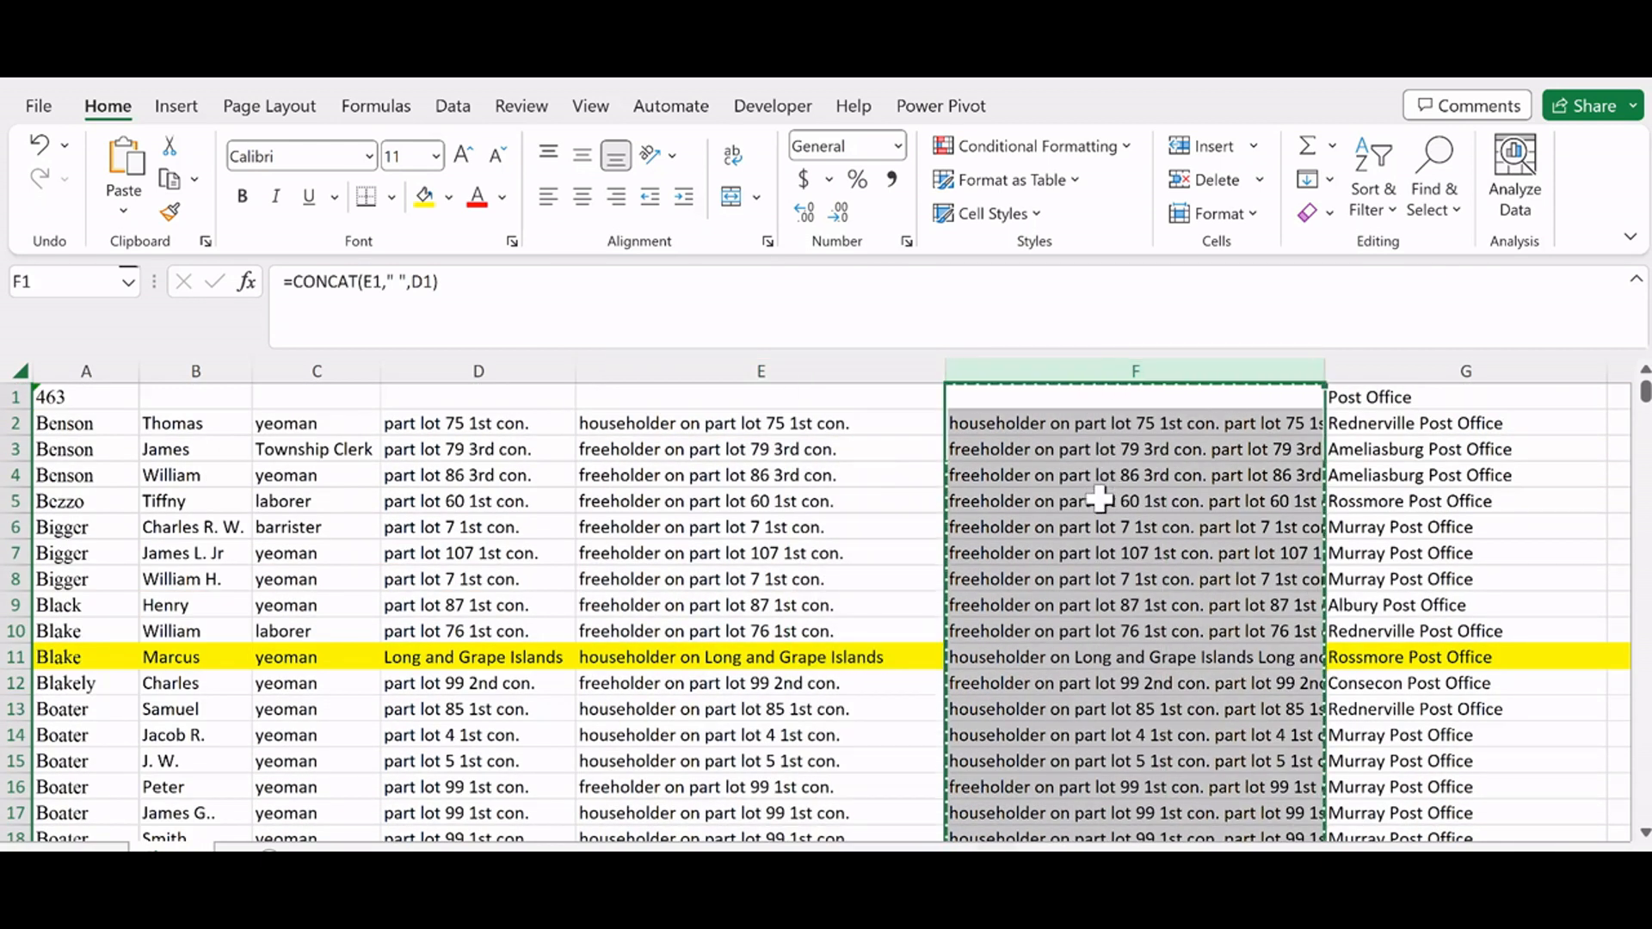
right_click(1096, 531)
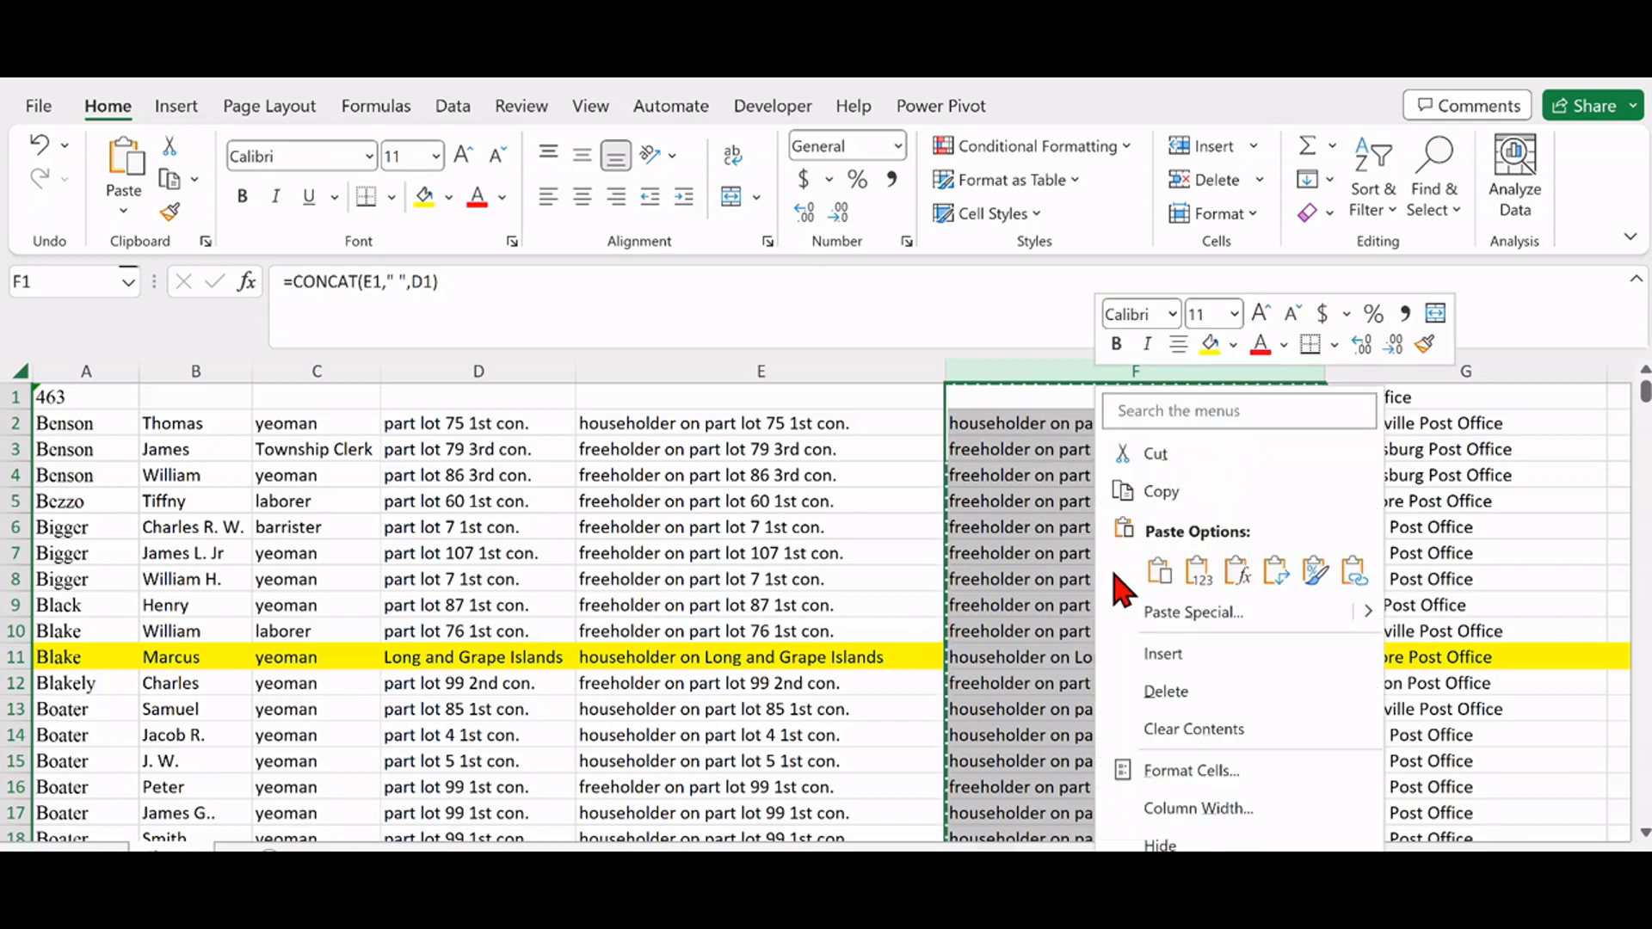
click(1144, 675)
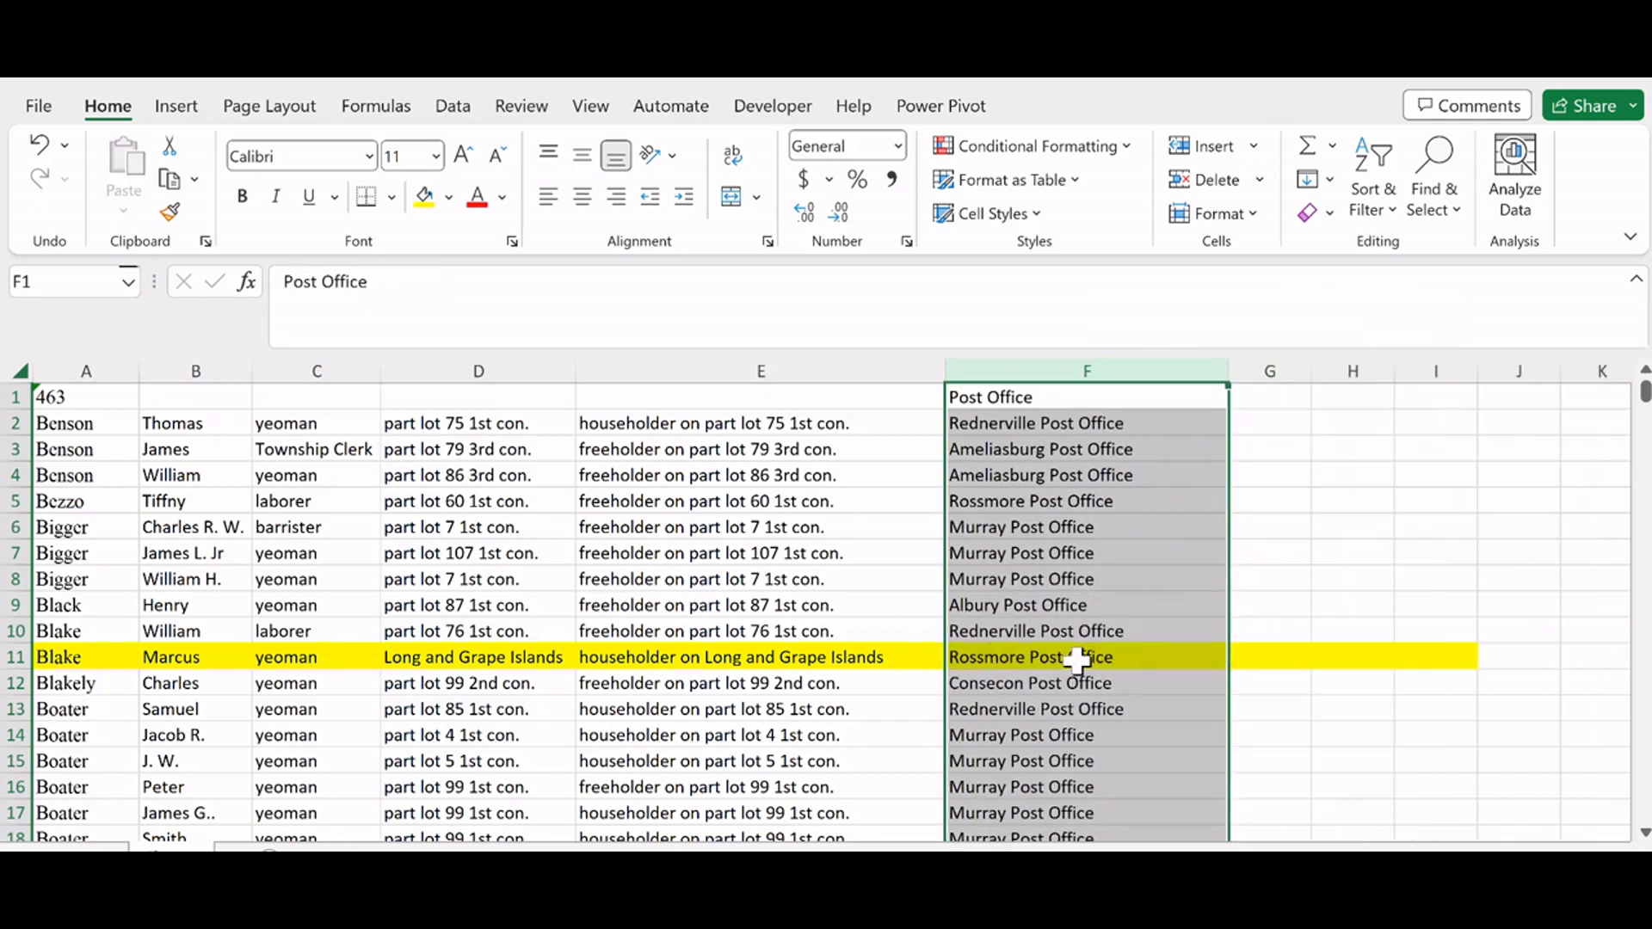
Step: Widen column A and insert a blank row above the first record at row 2
drag(139, 371, 182, 371)
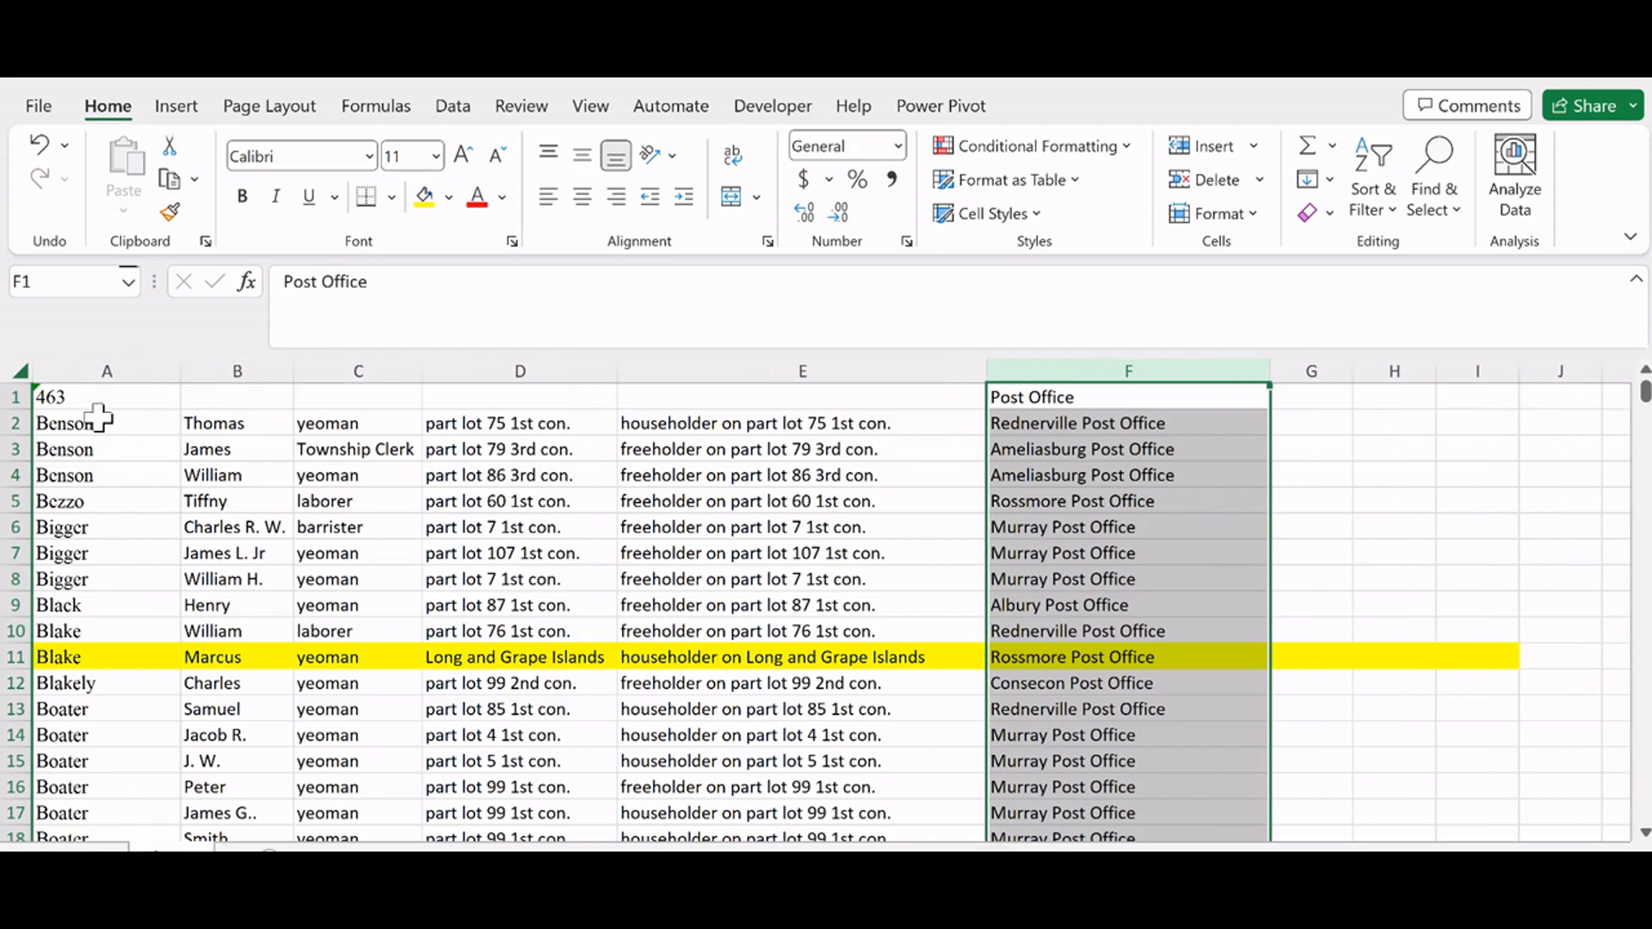
click(18, 422)
right_click(46, 425)
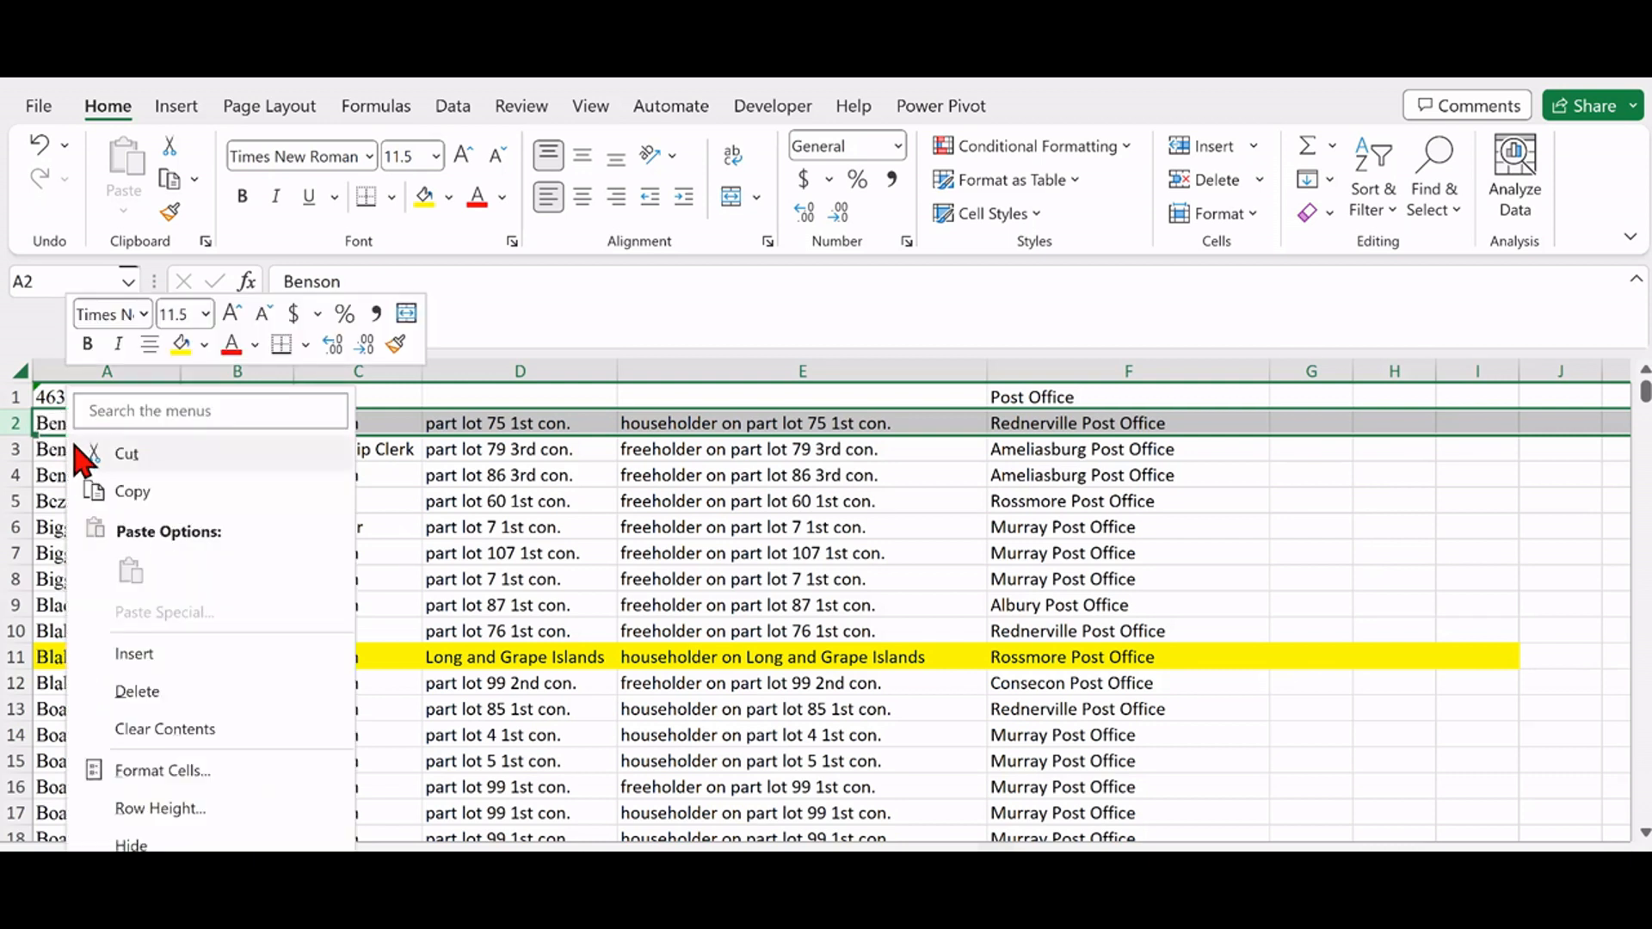
click(108, 654)
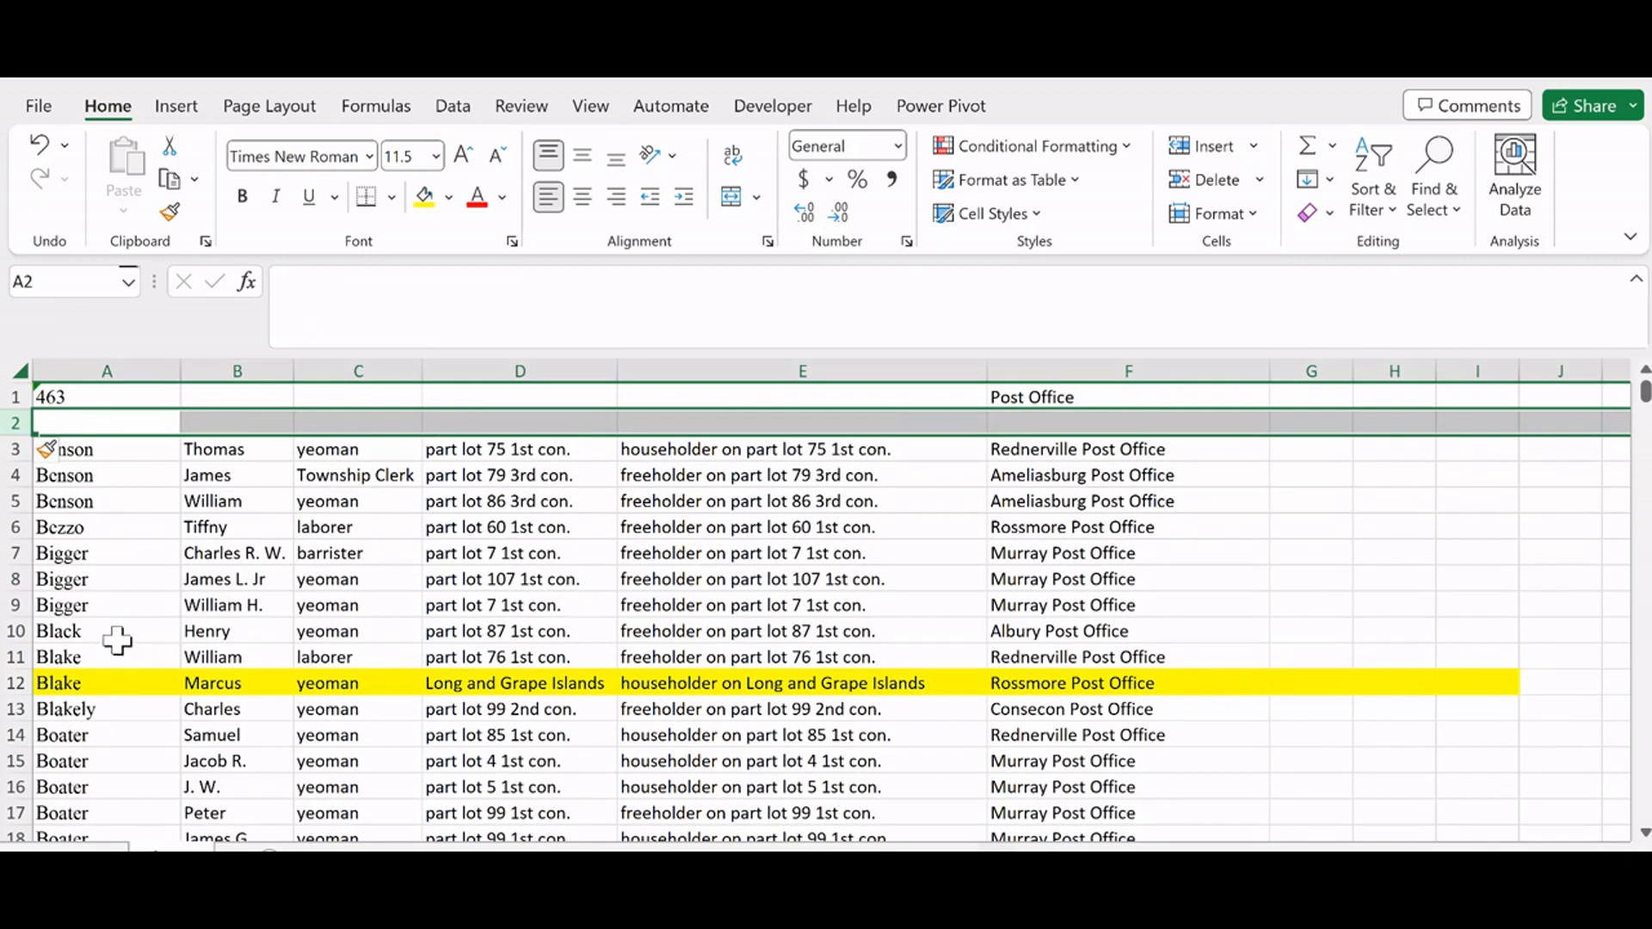
Step: Enter the headings SURNAME, GIVEN NAME and OCCUPATION in cells A2 through C2
click(63, 422)
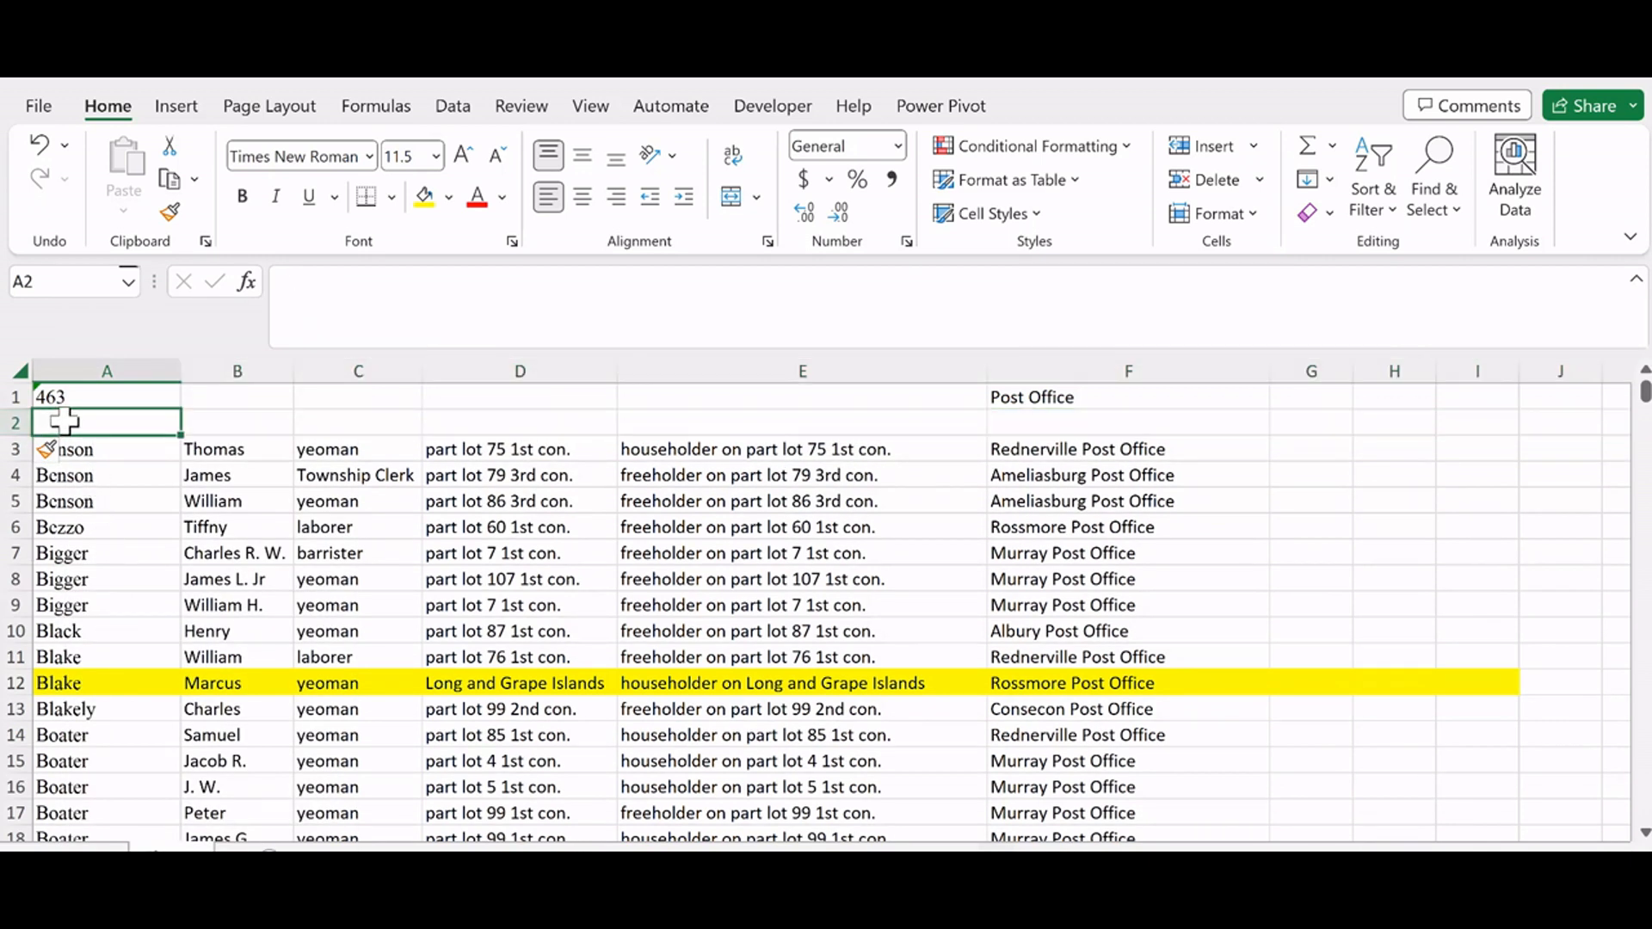
text(SURNAME)
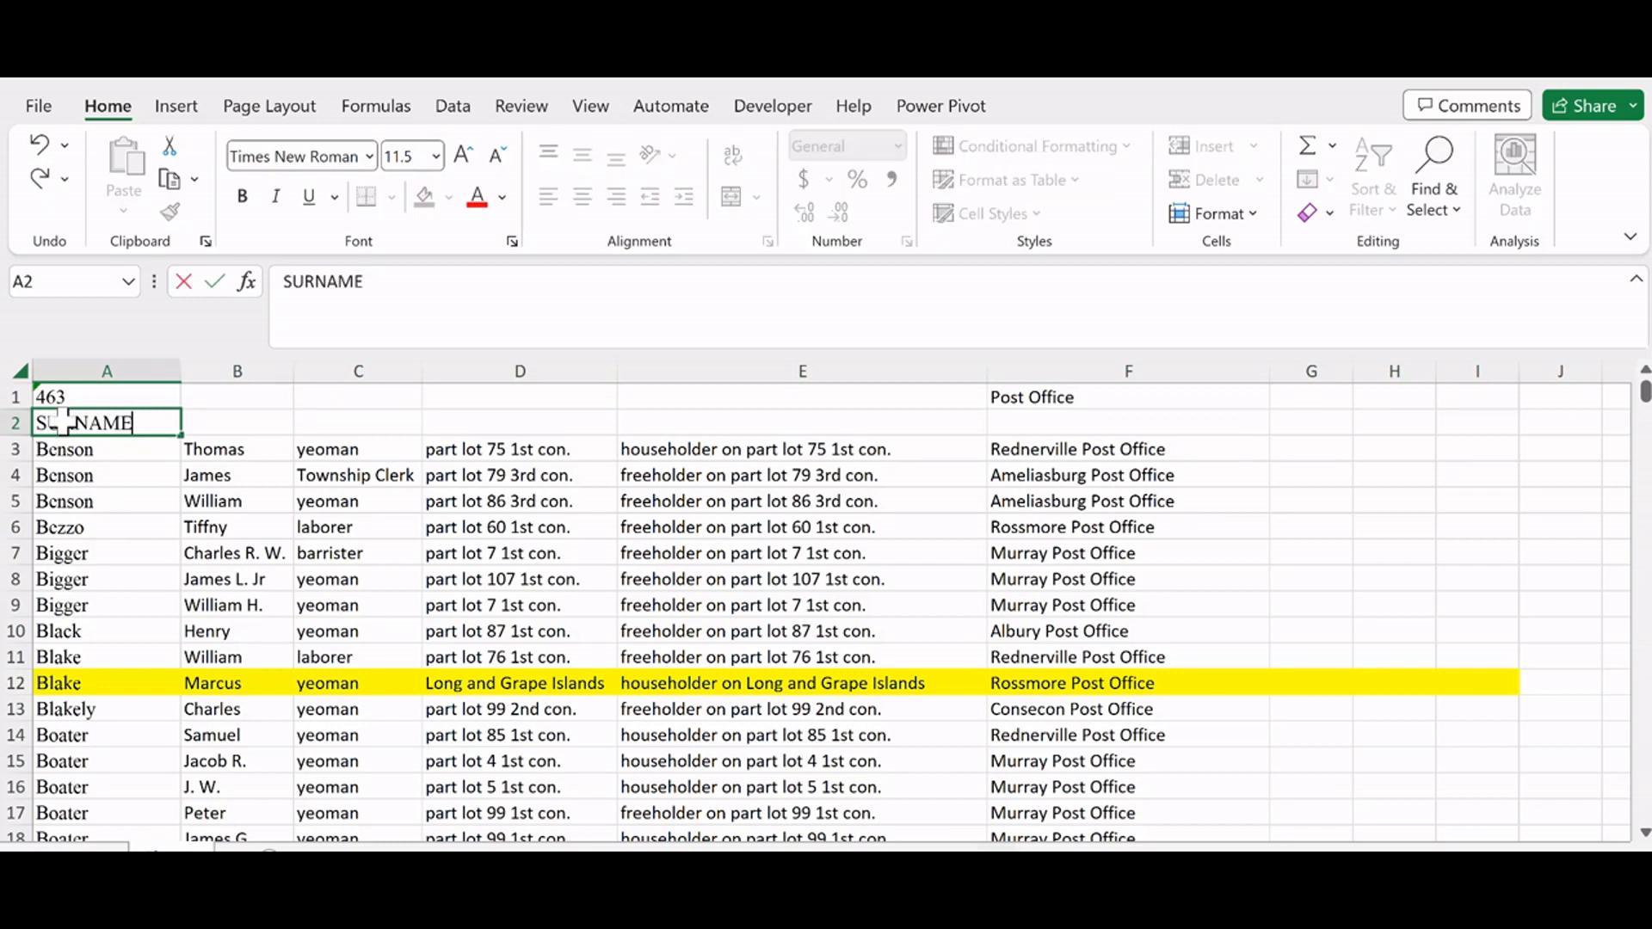
key(Tab)
text(GilbertIVEN)
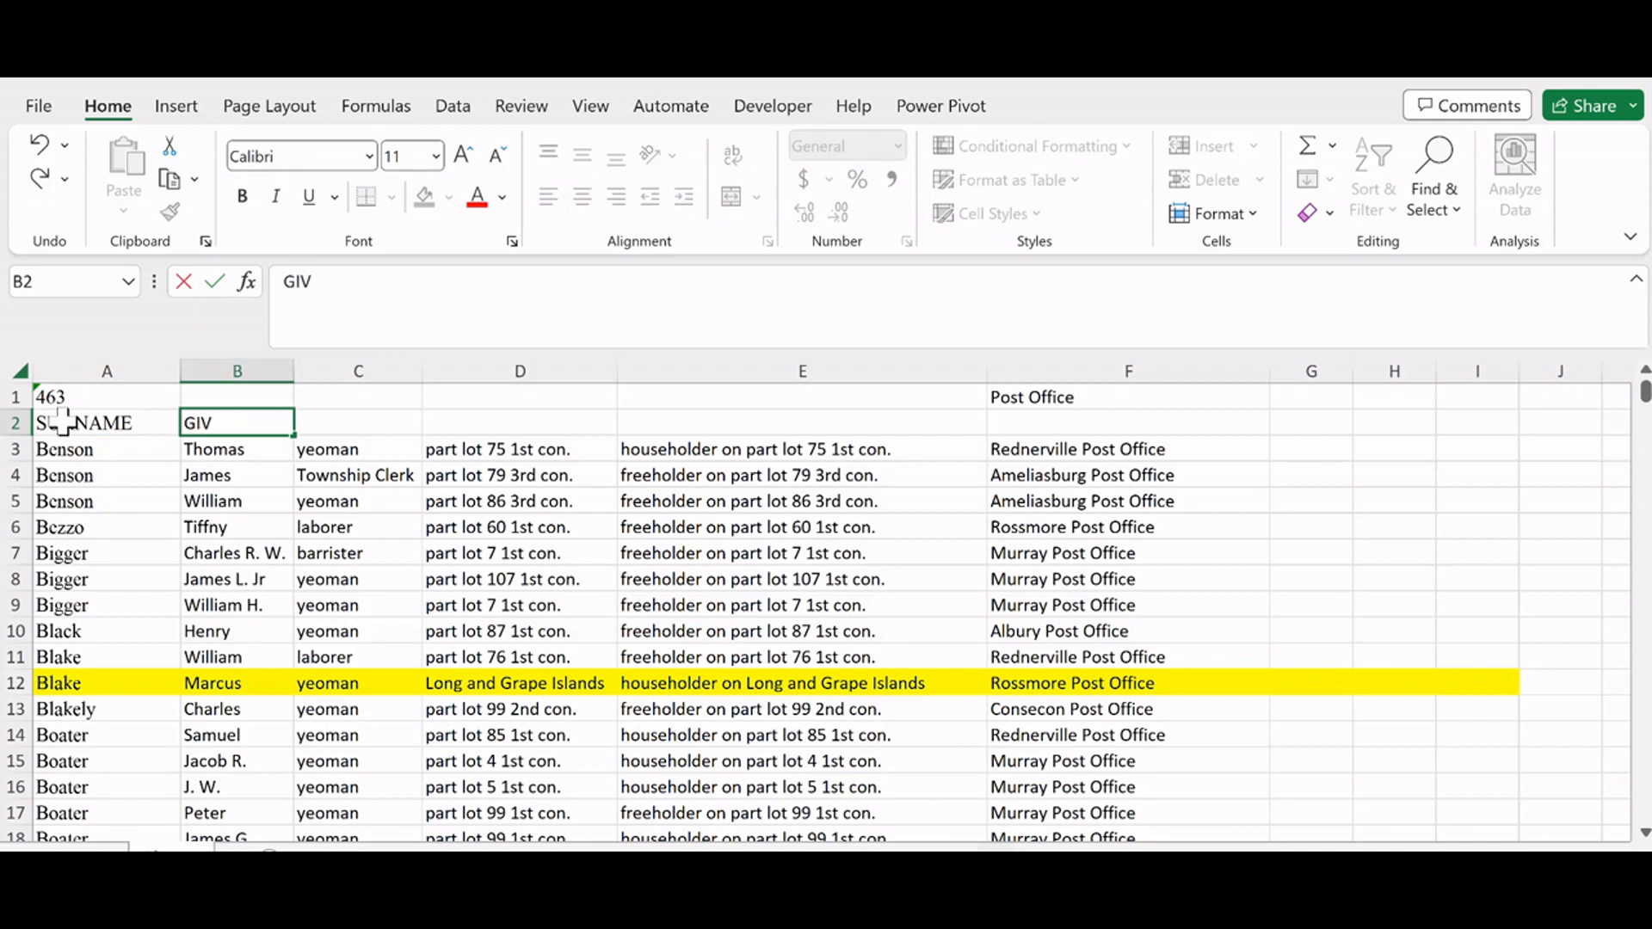
text( NAM)
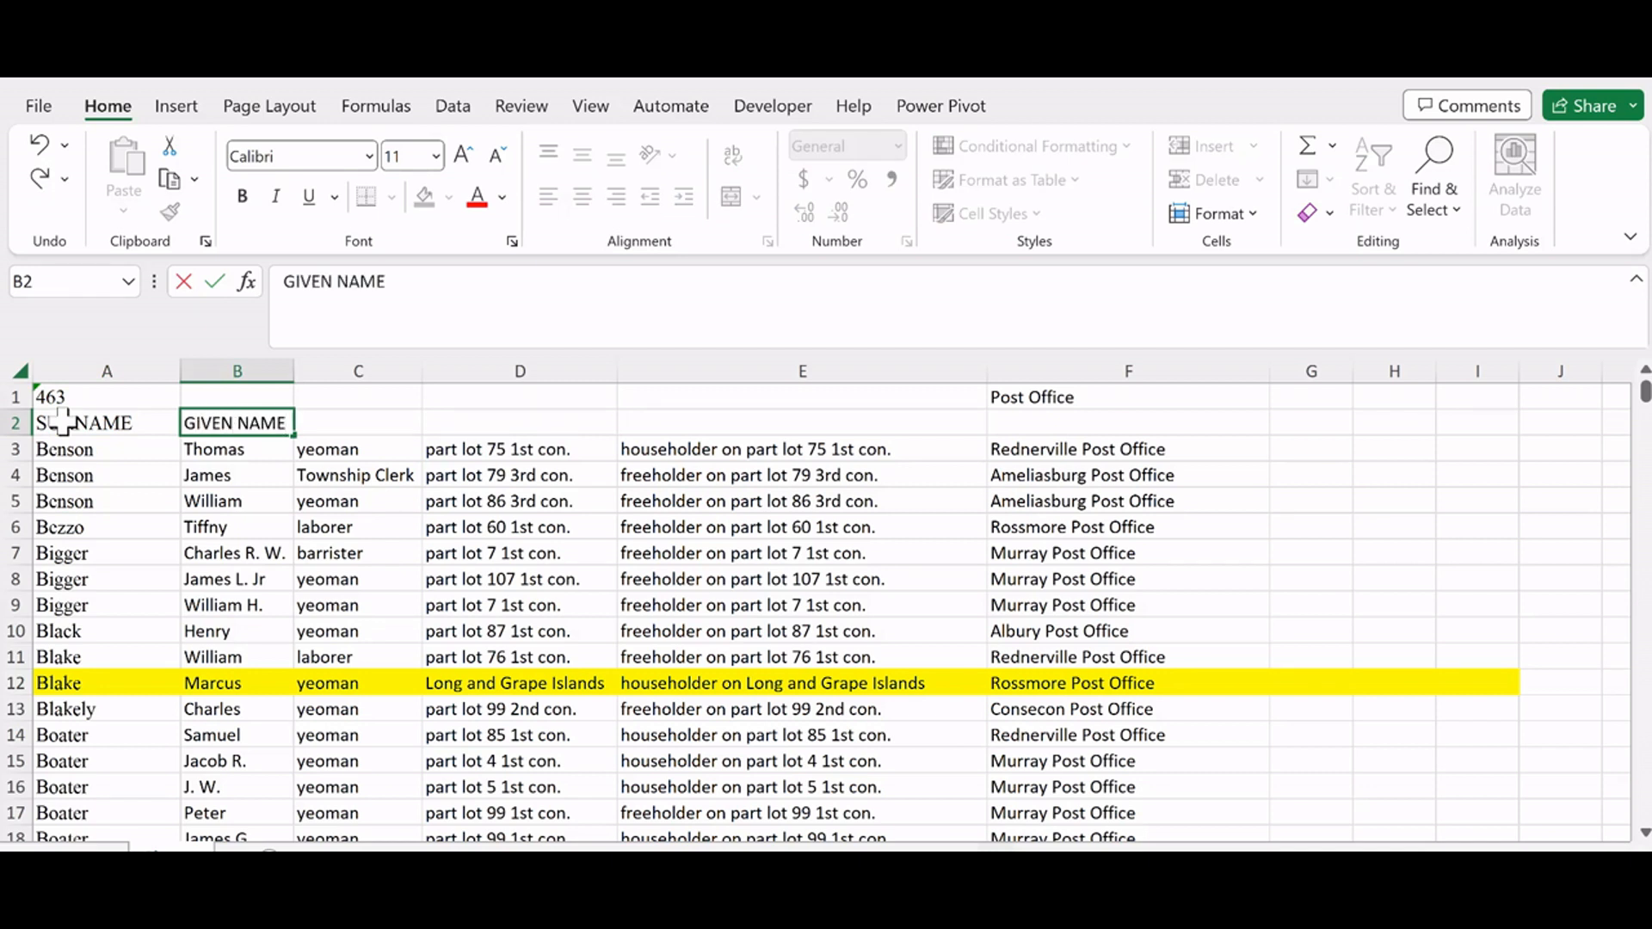
text(E)
key(Tab)
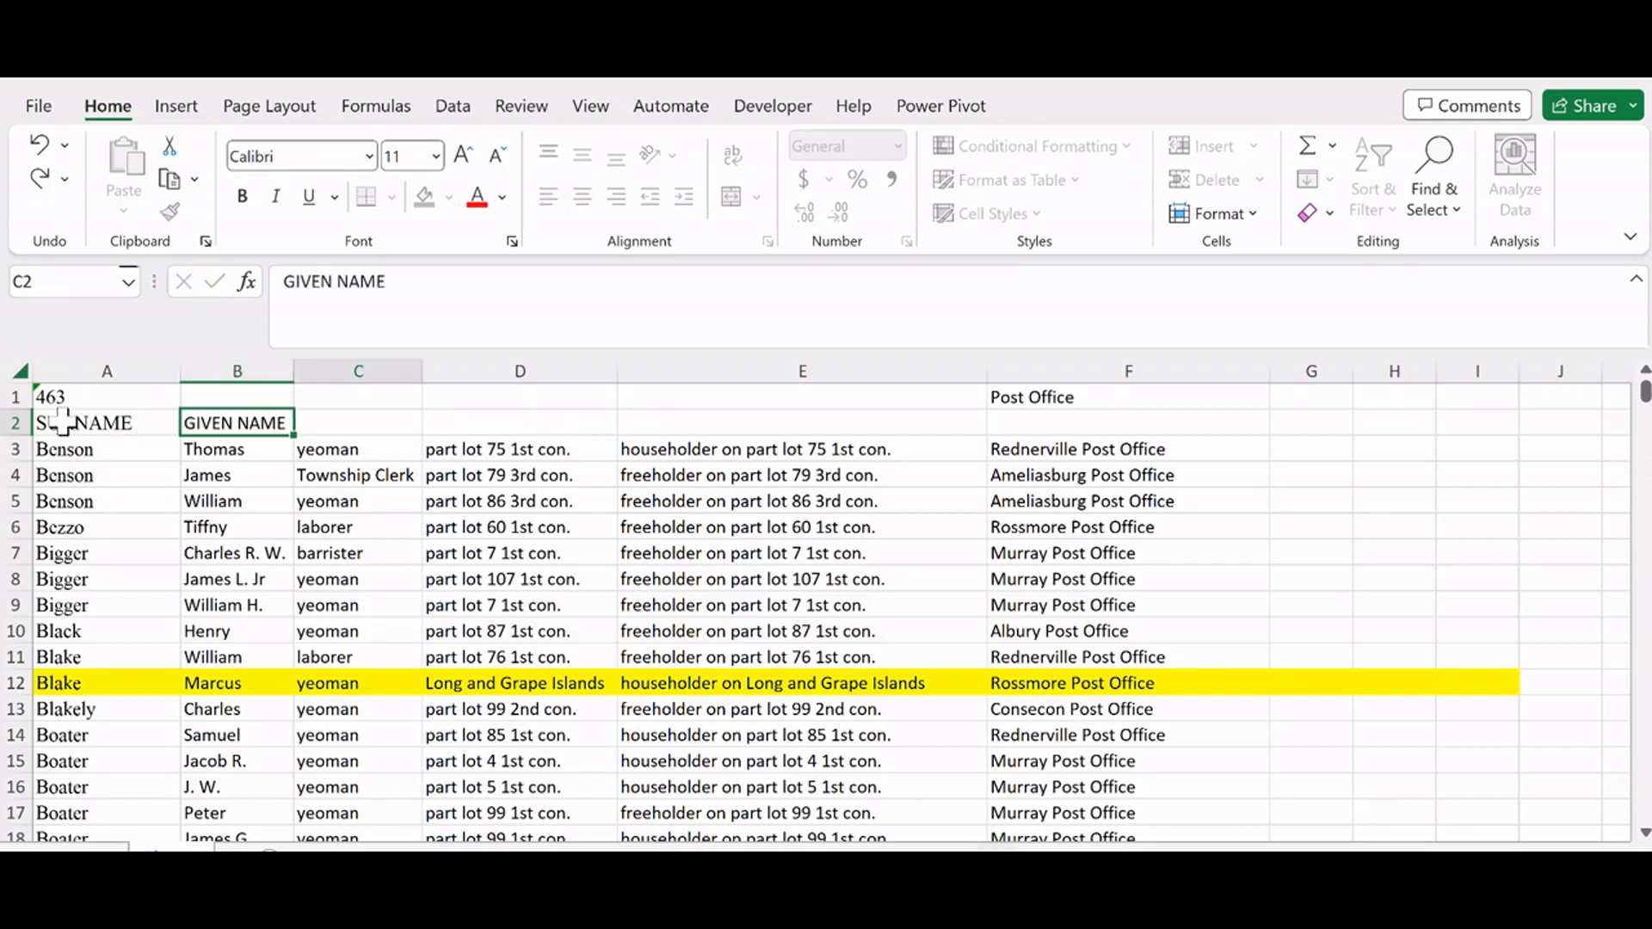
text(OCCUPATION)
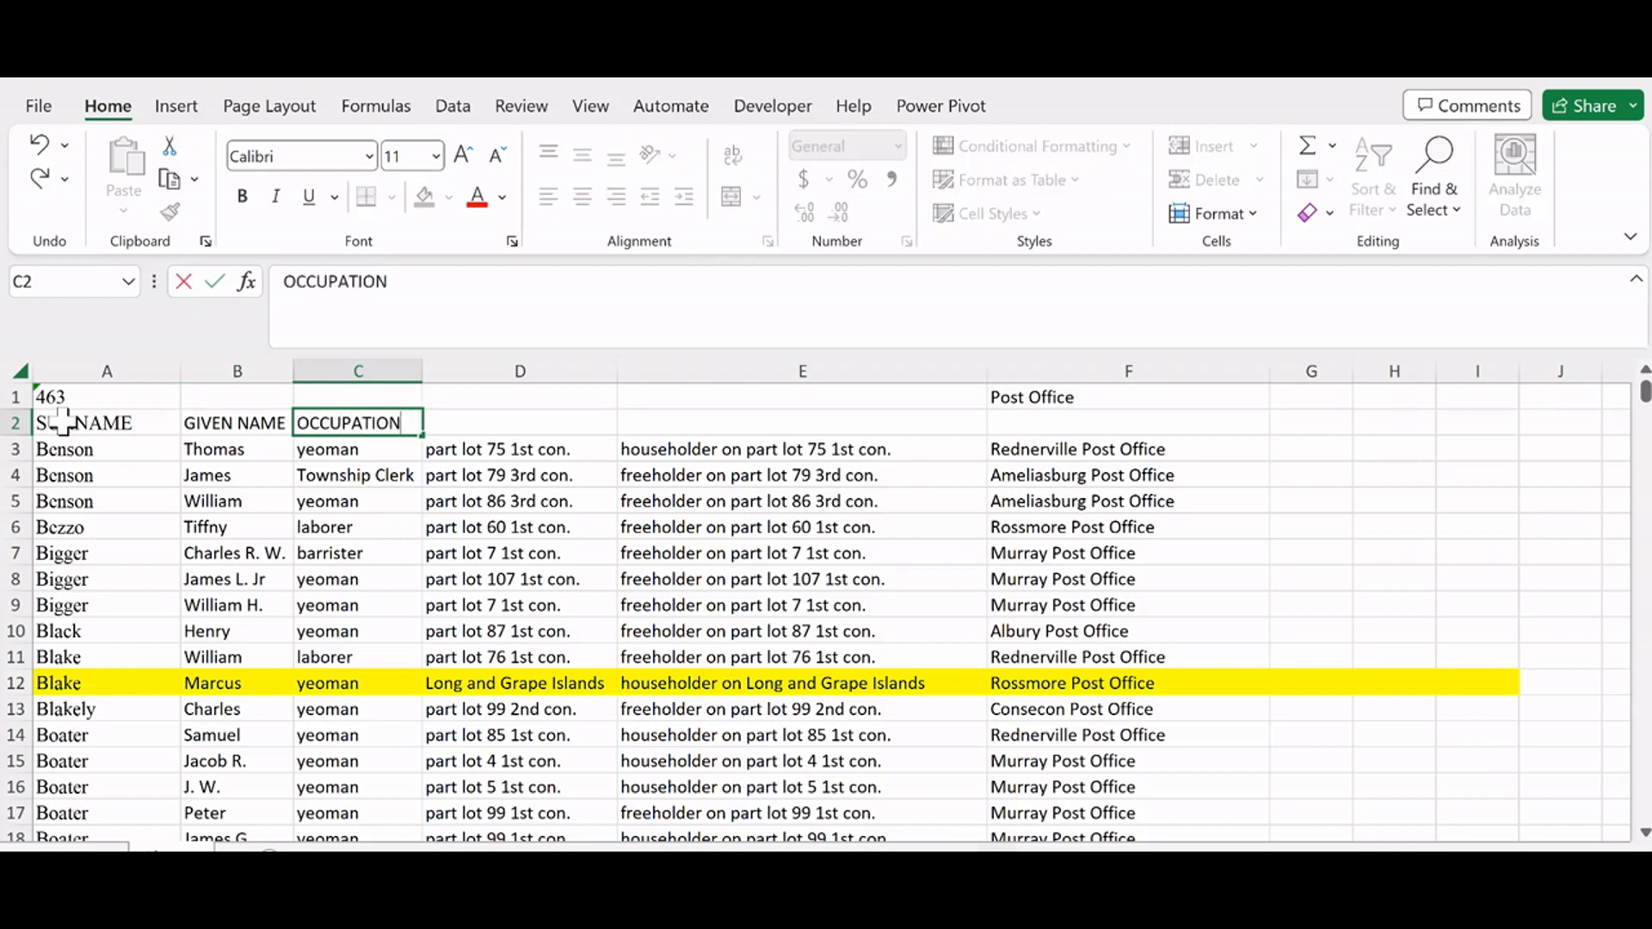
key(Tab)
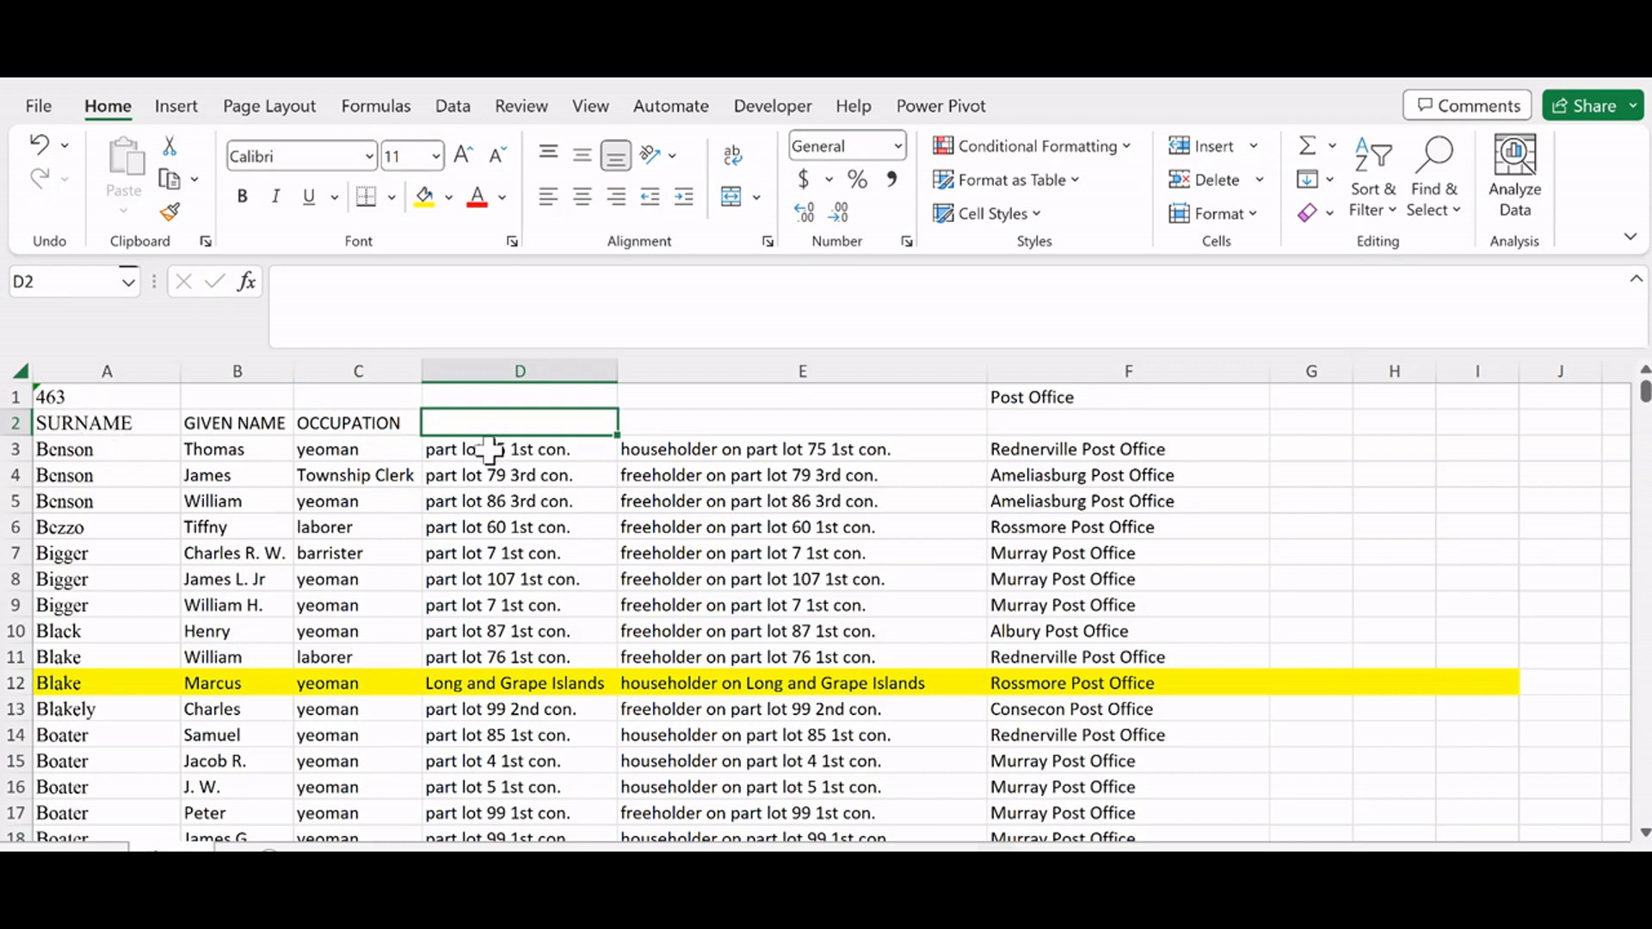
Step: Delete column D with the separate lot descriptions
click(544, 371)
right_click(538, 505)
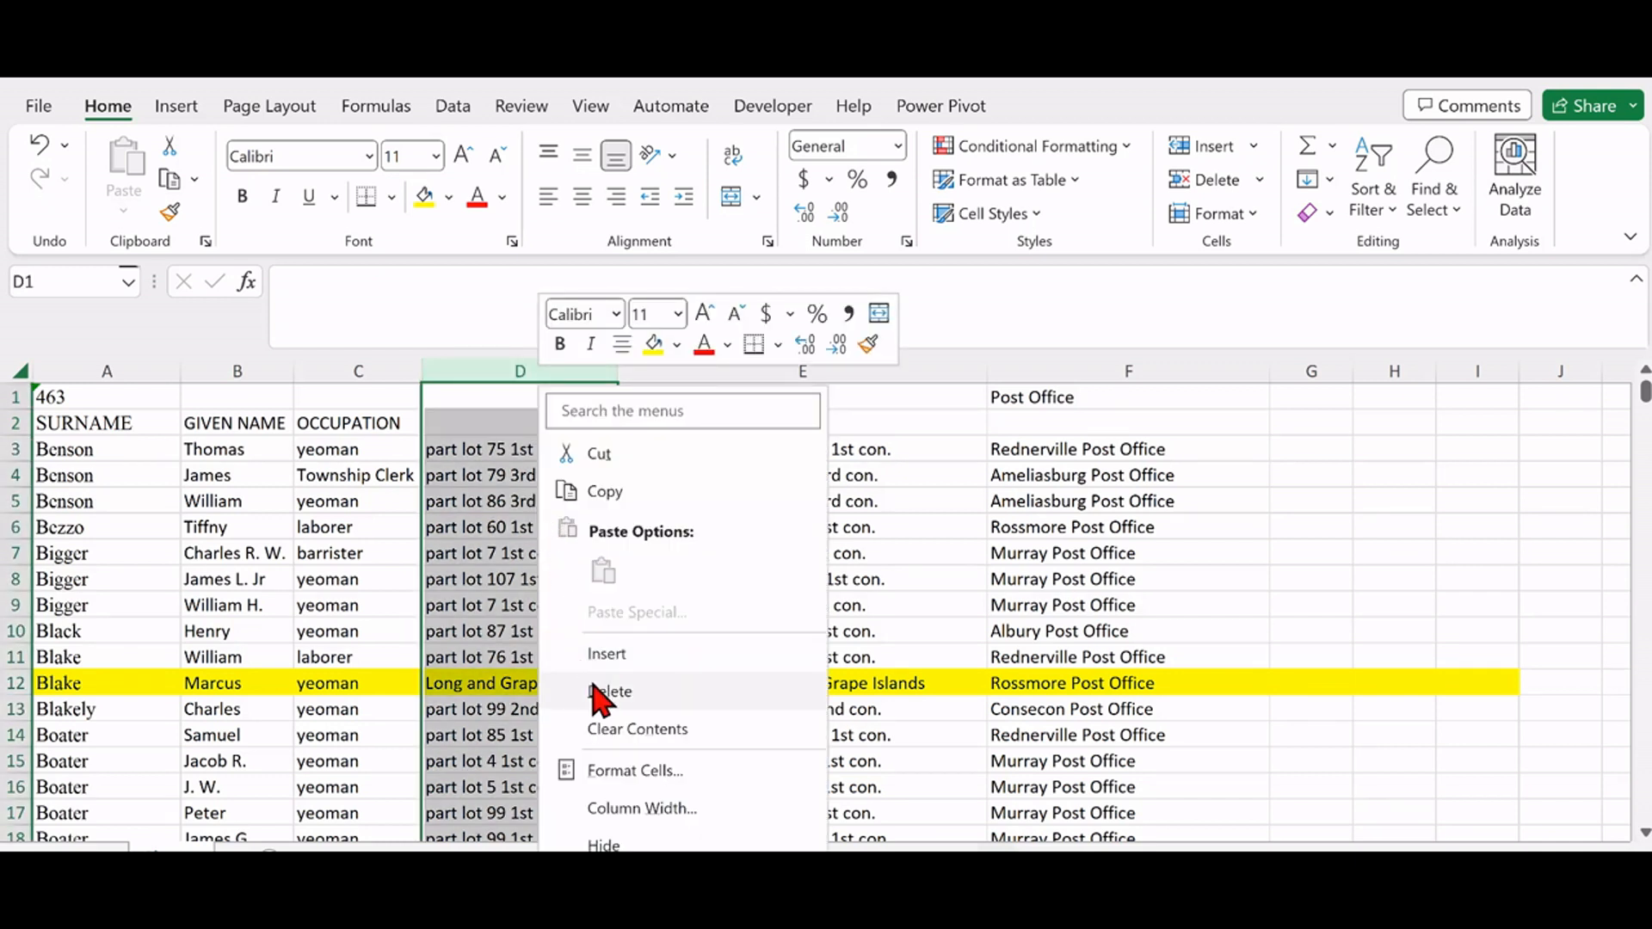
click(603, 686)
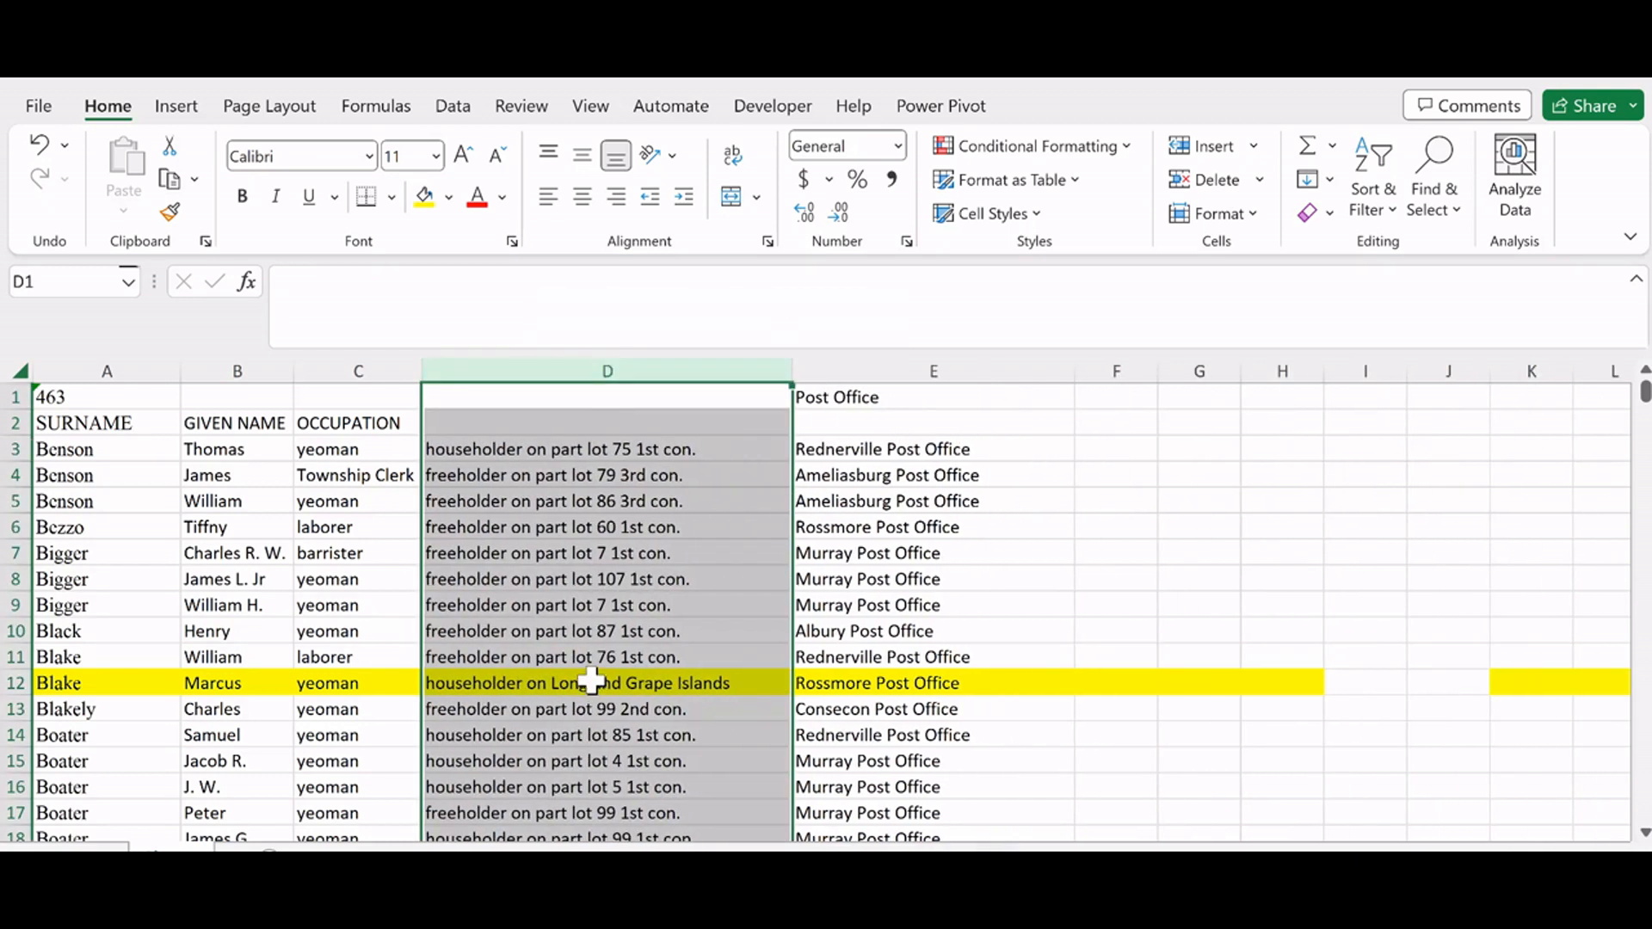
Step: Enter the heading RESIDENCE in cell D2 above the joined holder and lot text
click(559, 423)
text(RESIDENCE)
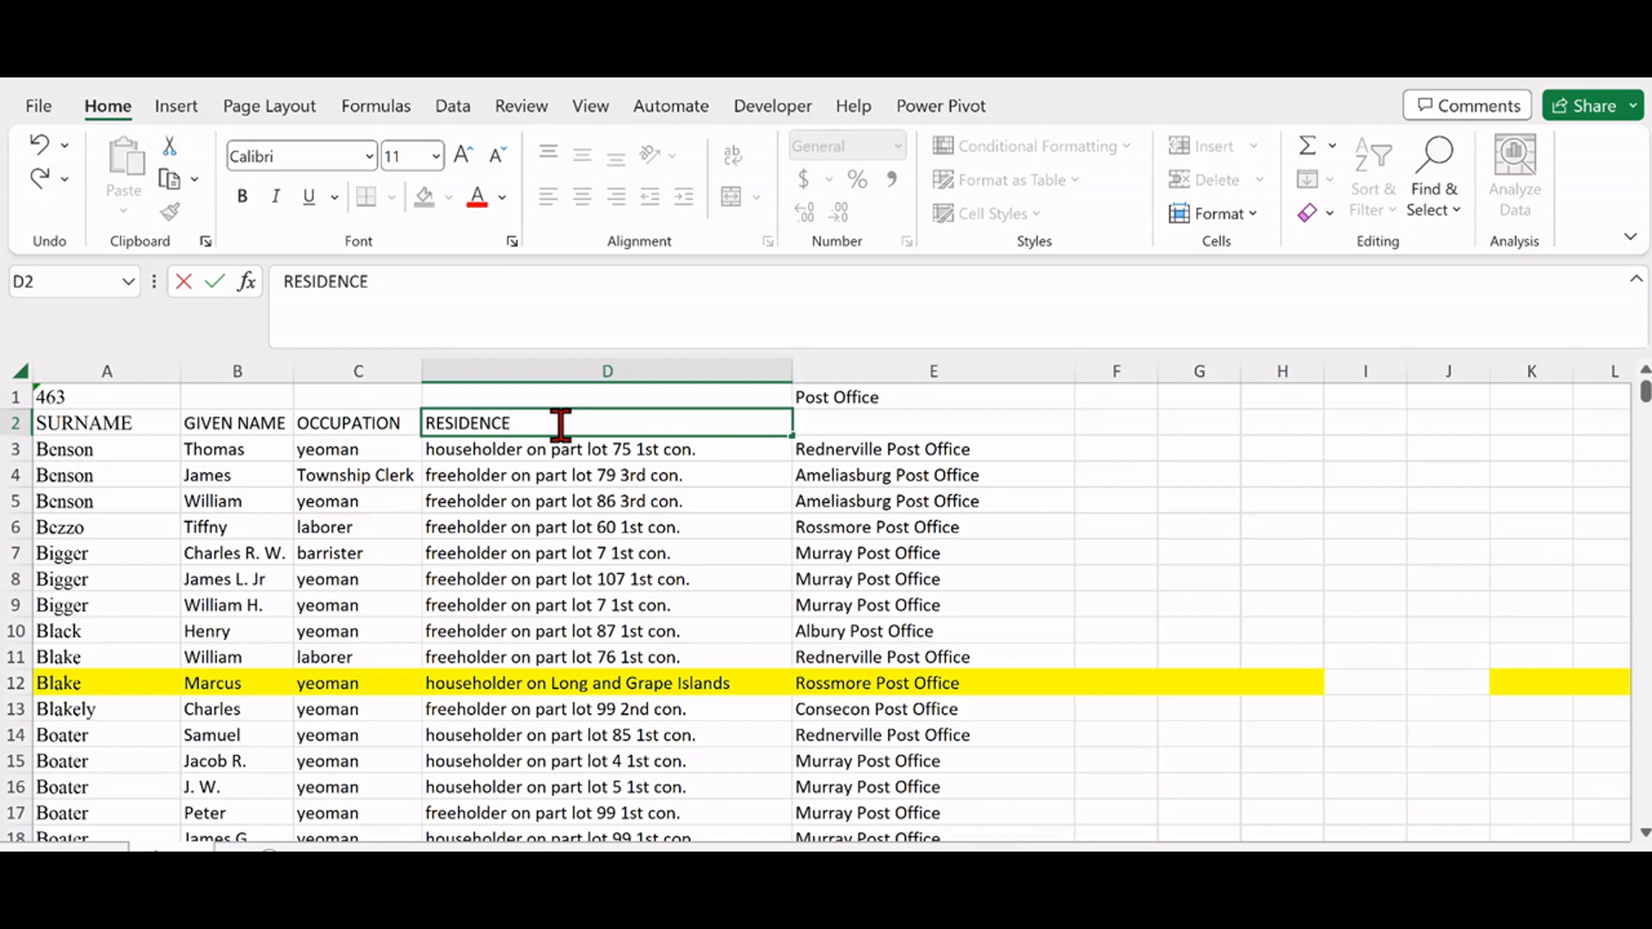
key(Tab)
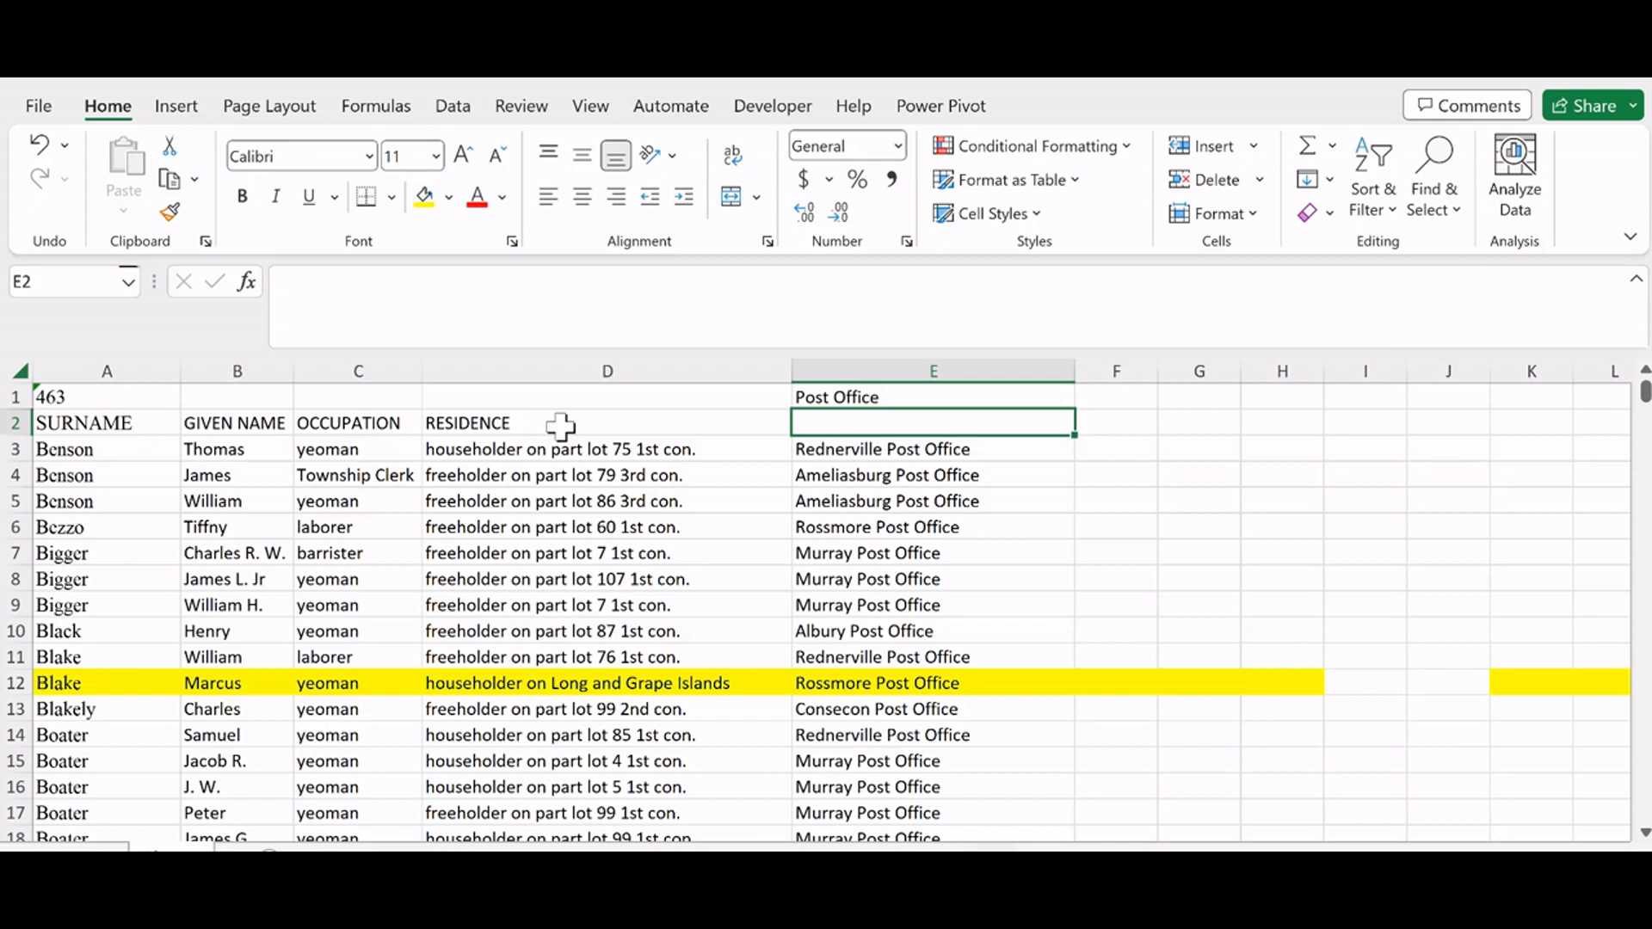
Step: Insert a blank column before the post office column and enter the heading MUNICIPALITY in cell E2
click(873, 367)
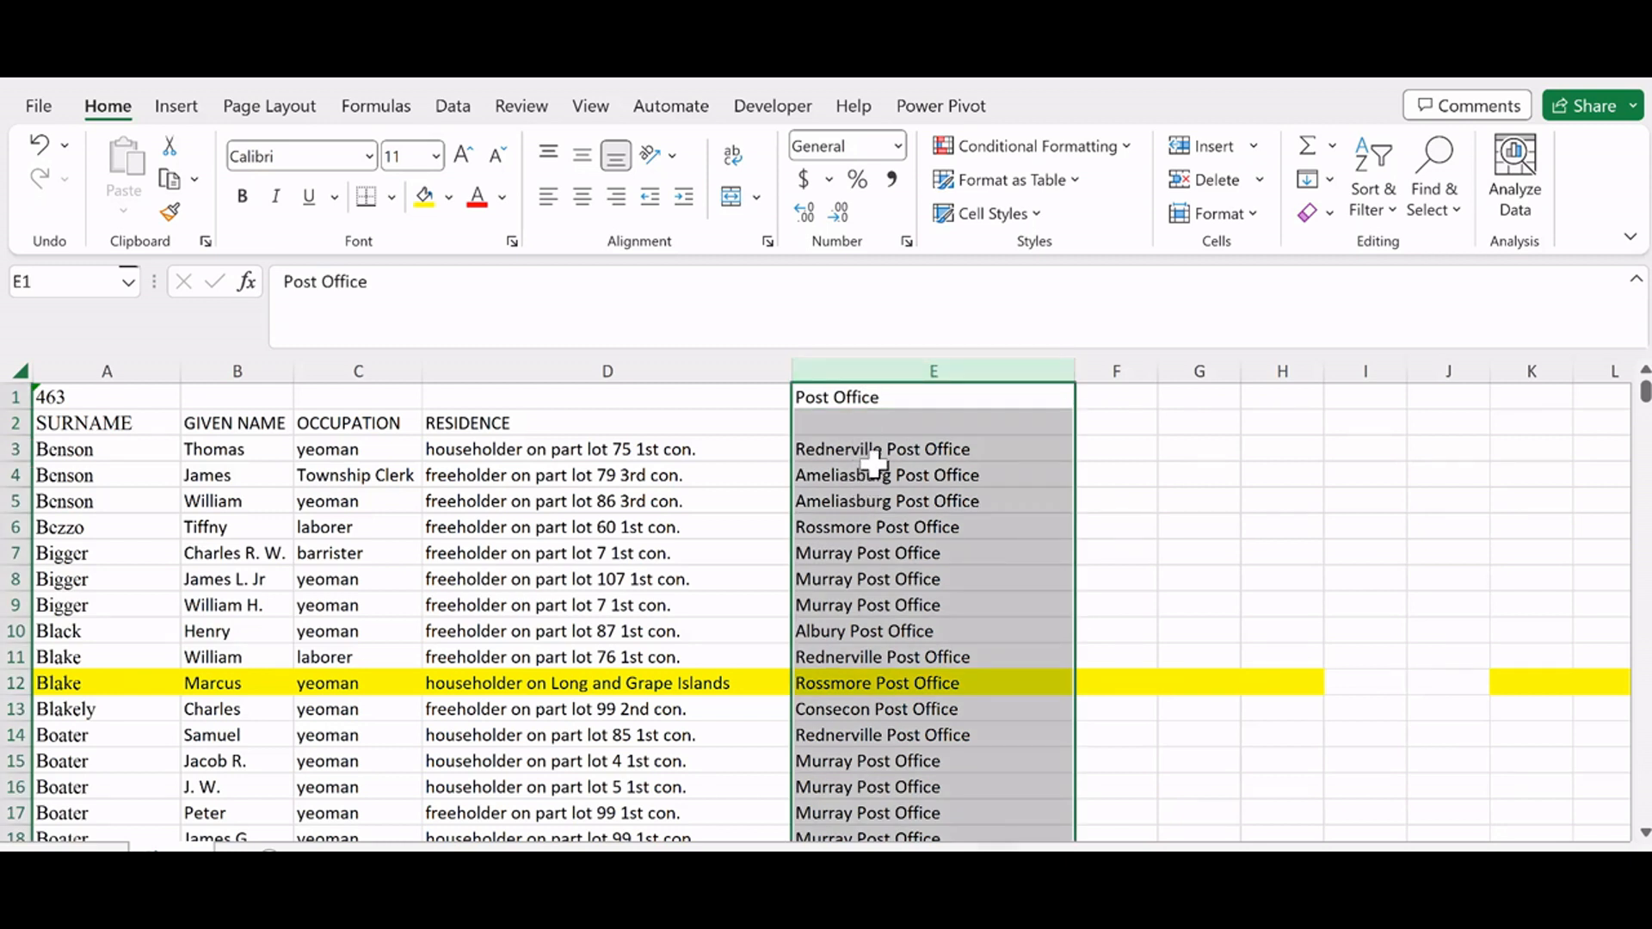
right_click(850, 503)
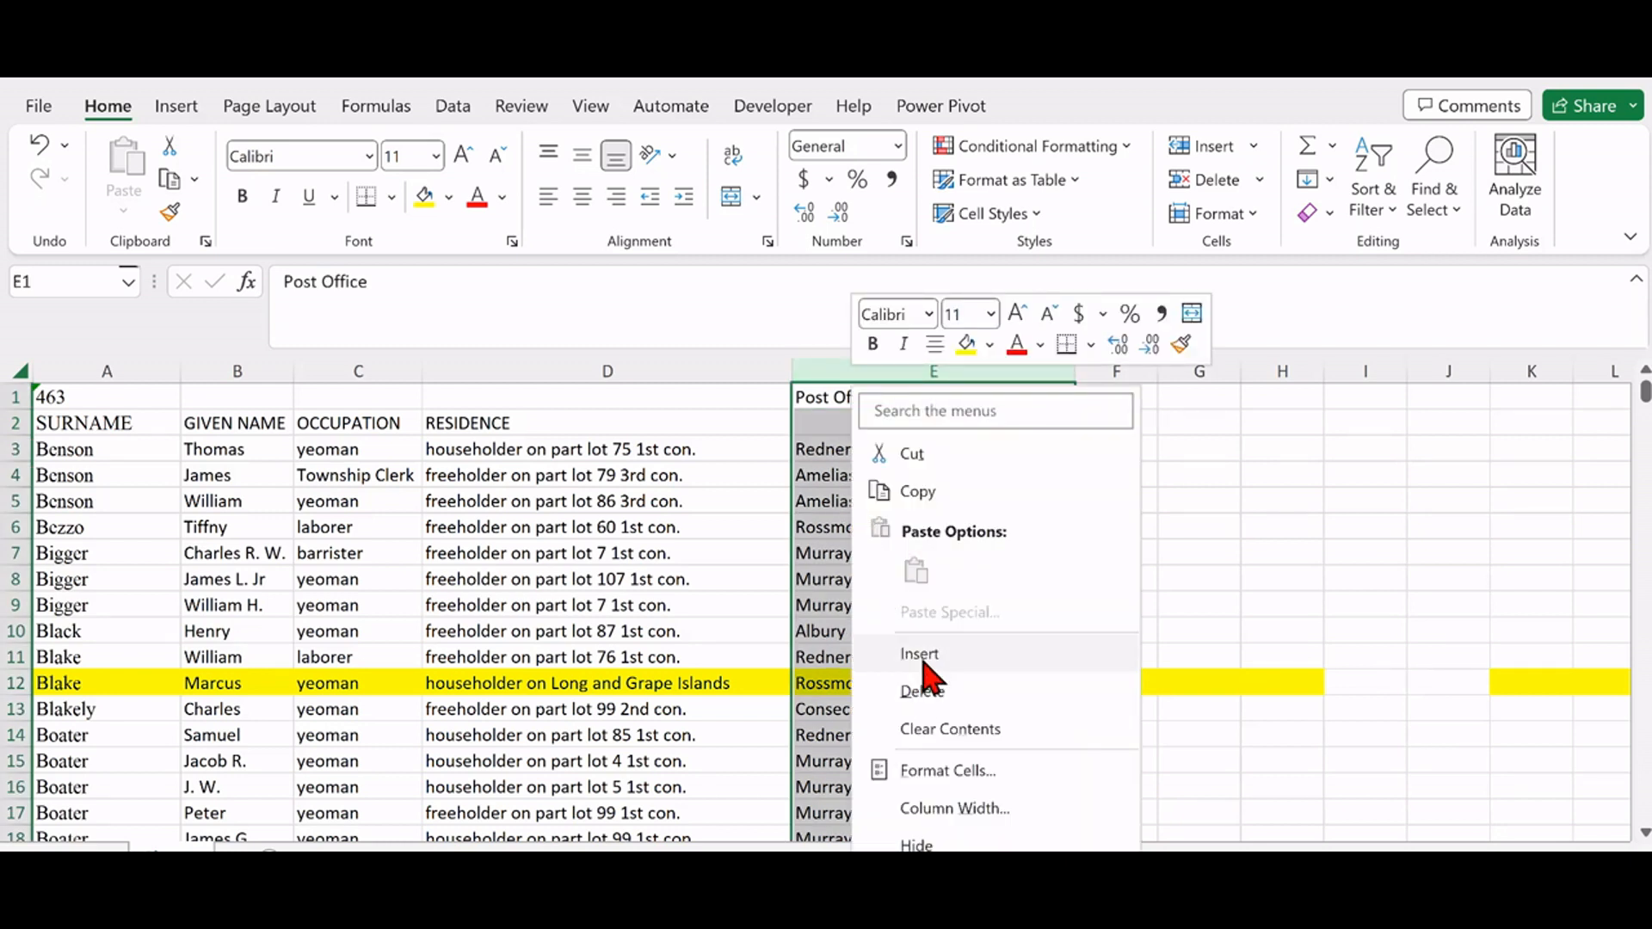
click(925, 658)
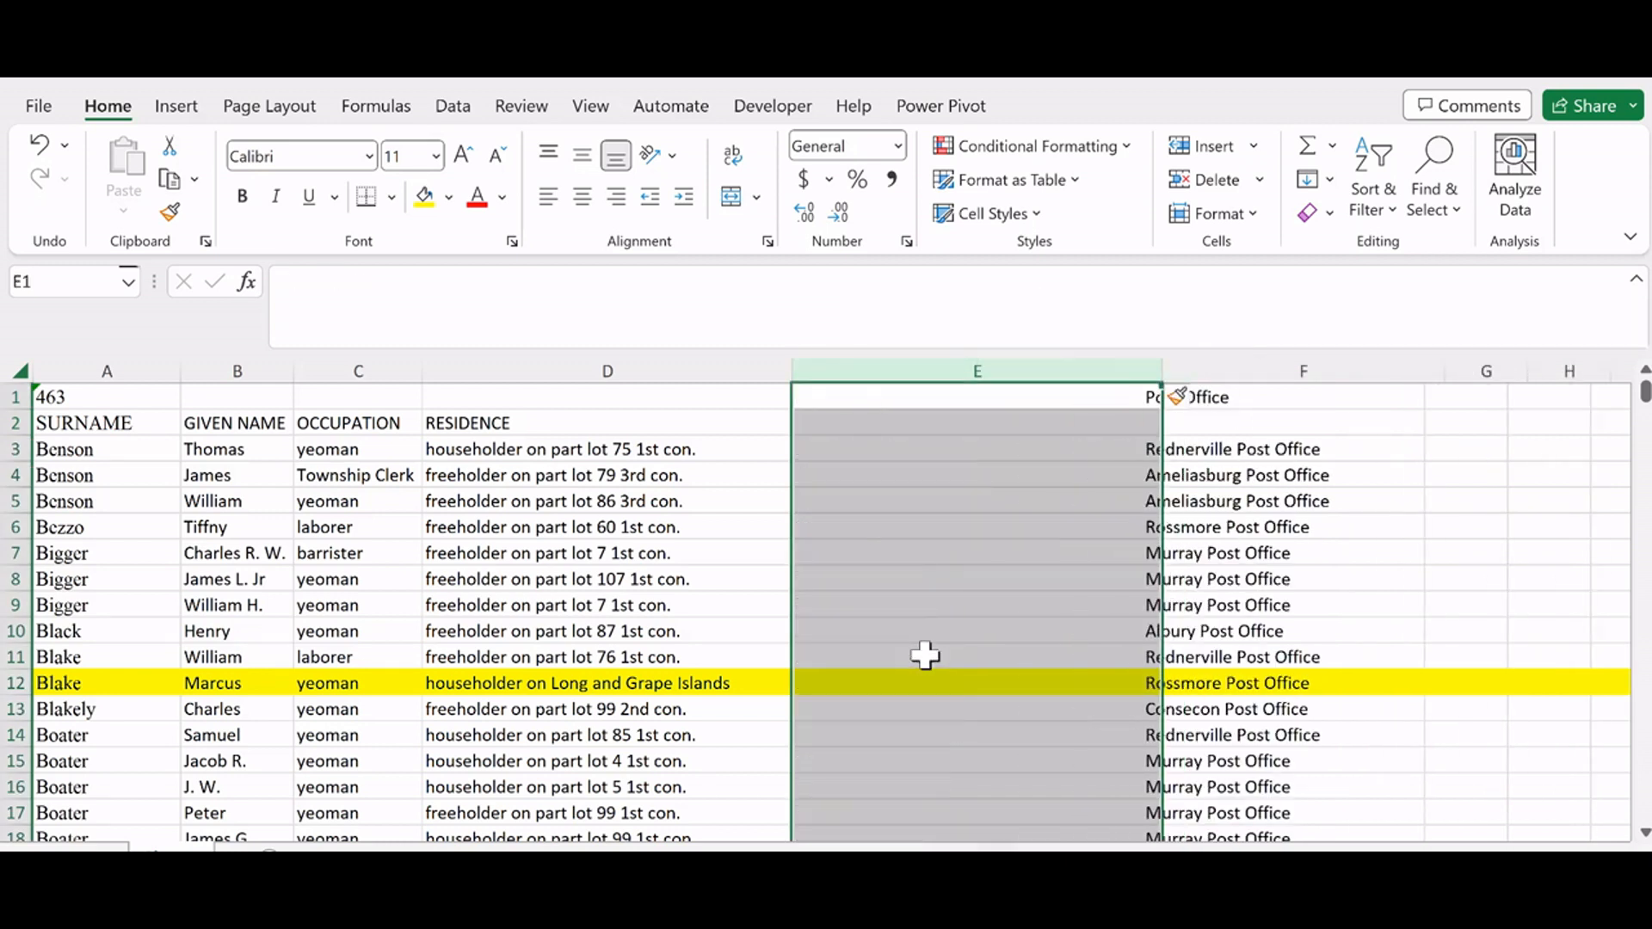
click(872, 428)
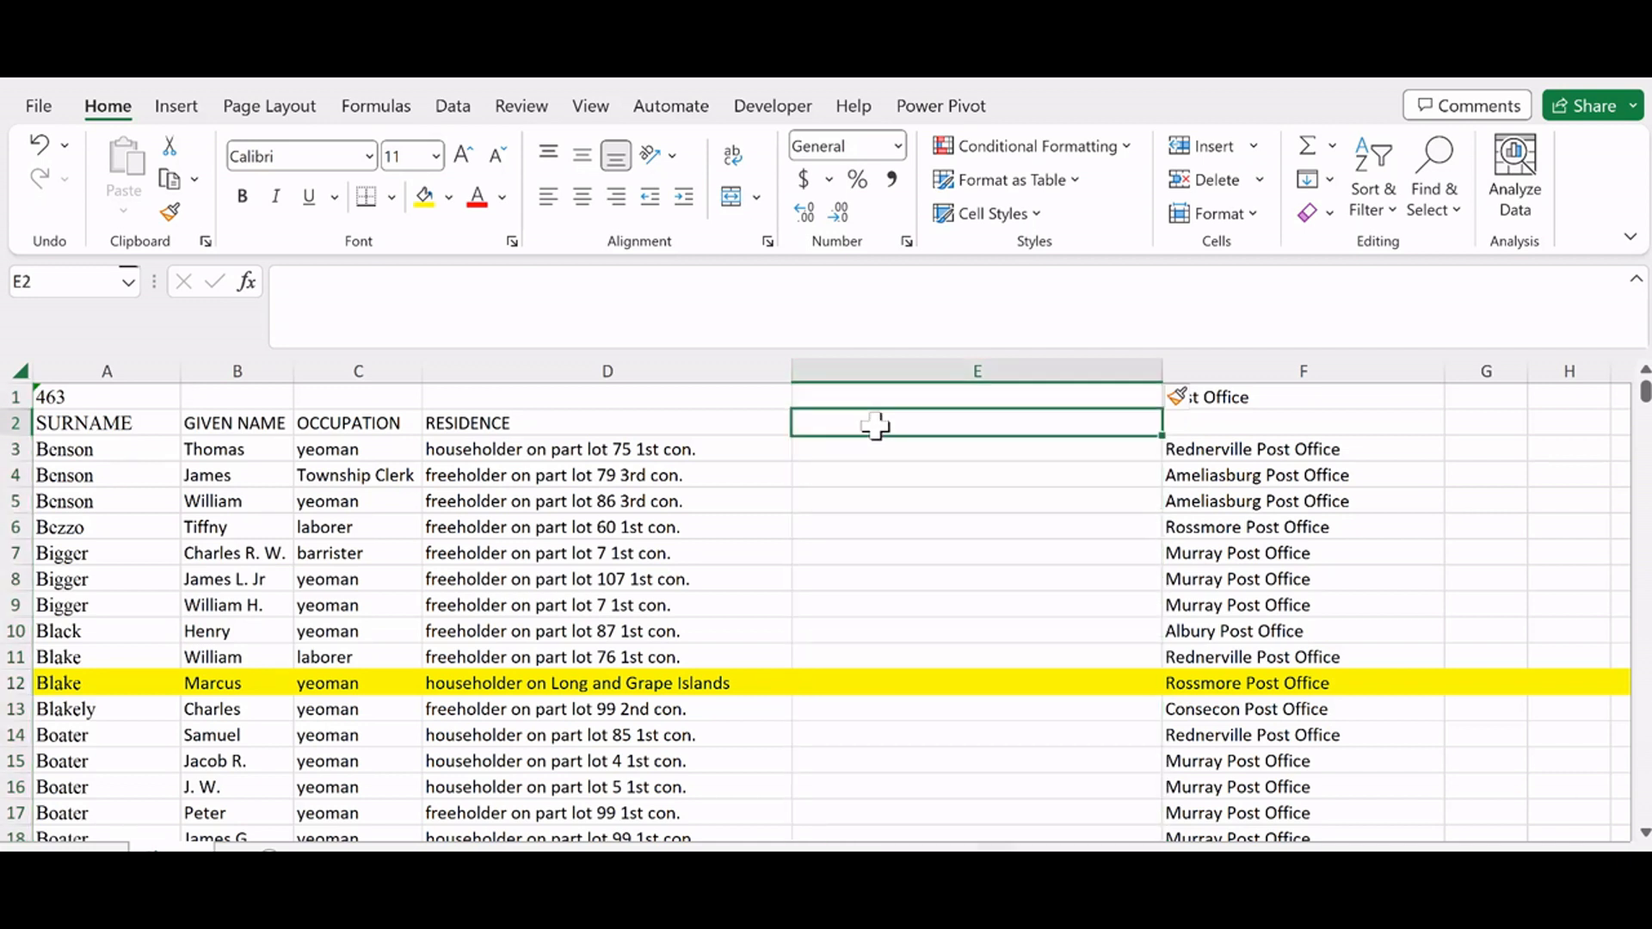
text(MUNICIPALITY)
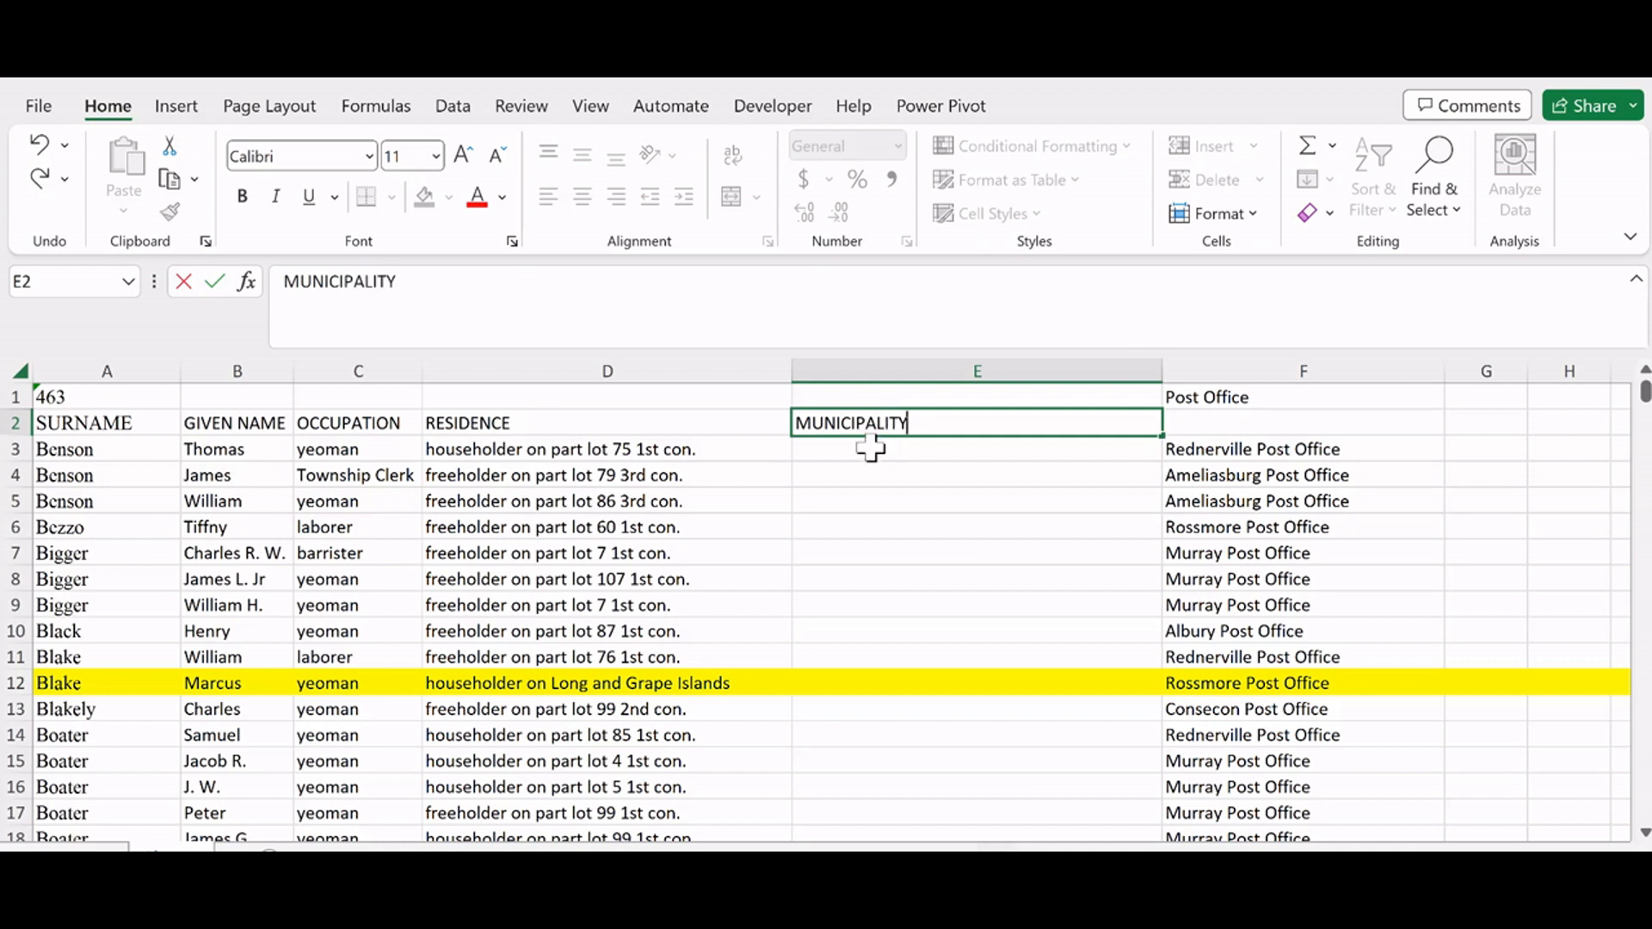
Step: Enter Ameliasburgh Township in cell E3 and fill it down column E through row 60
click(870, 448)
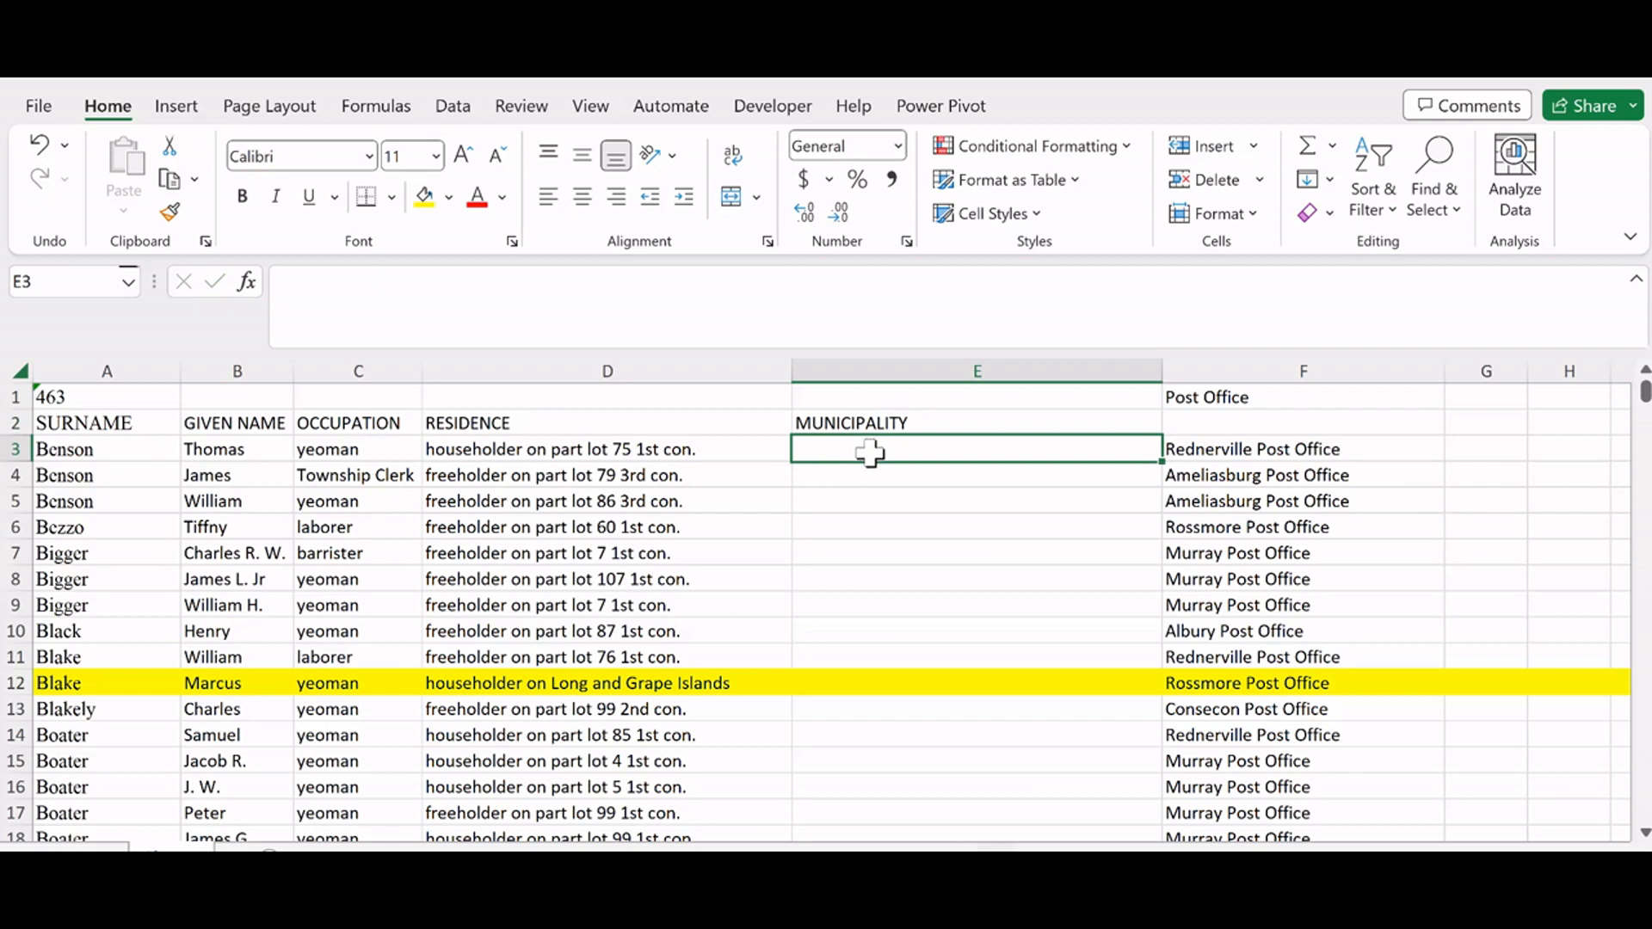
text(Ameliasburgh Township)
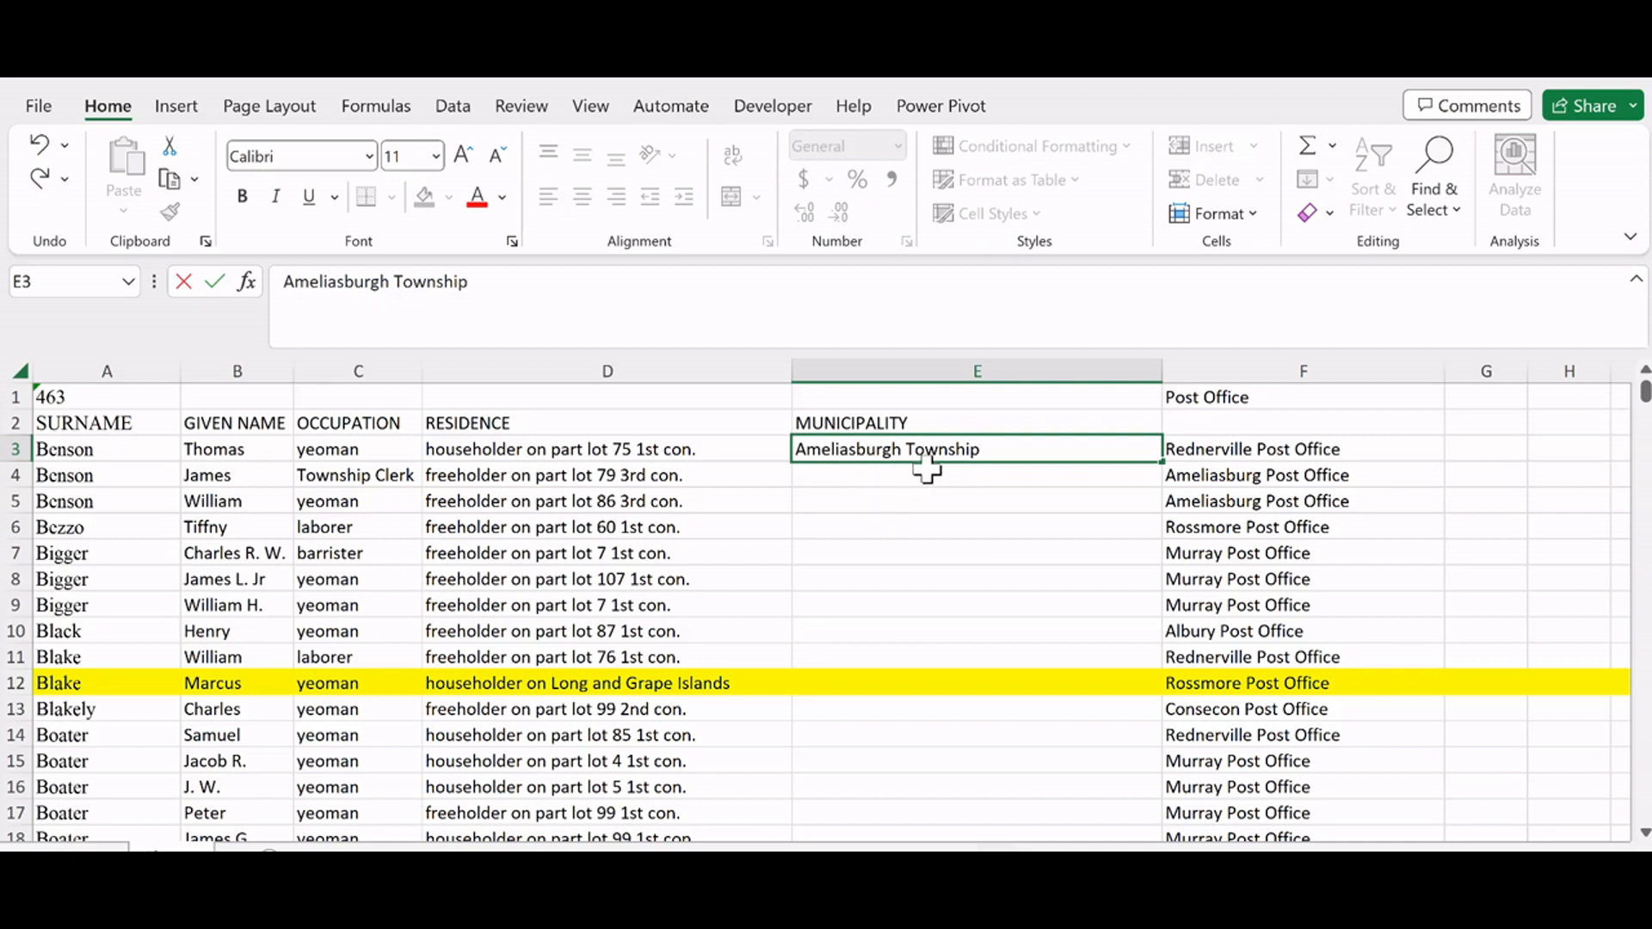
click(921, 471)
click(905, 455)
drag(901, 470, 900, 660)
click(1307, 184)
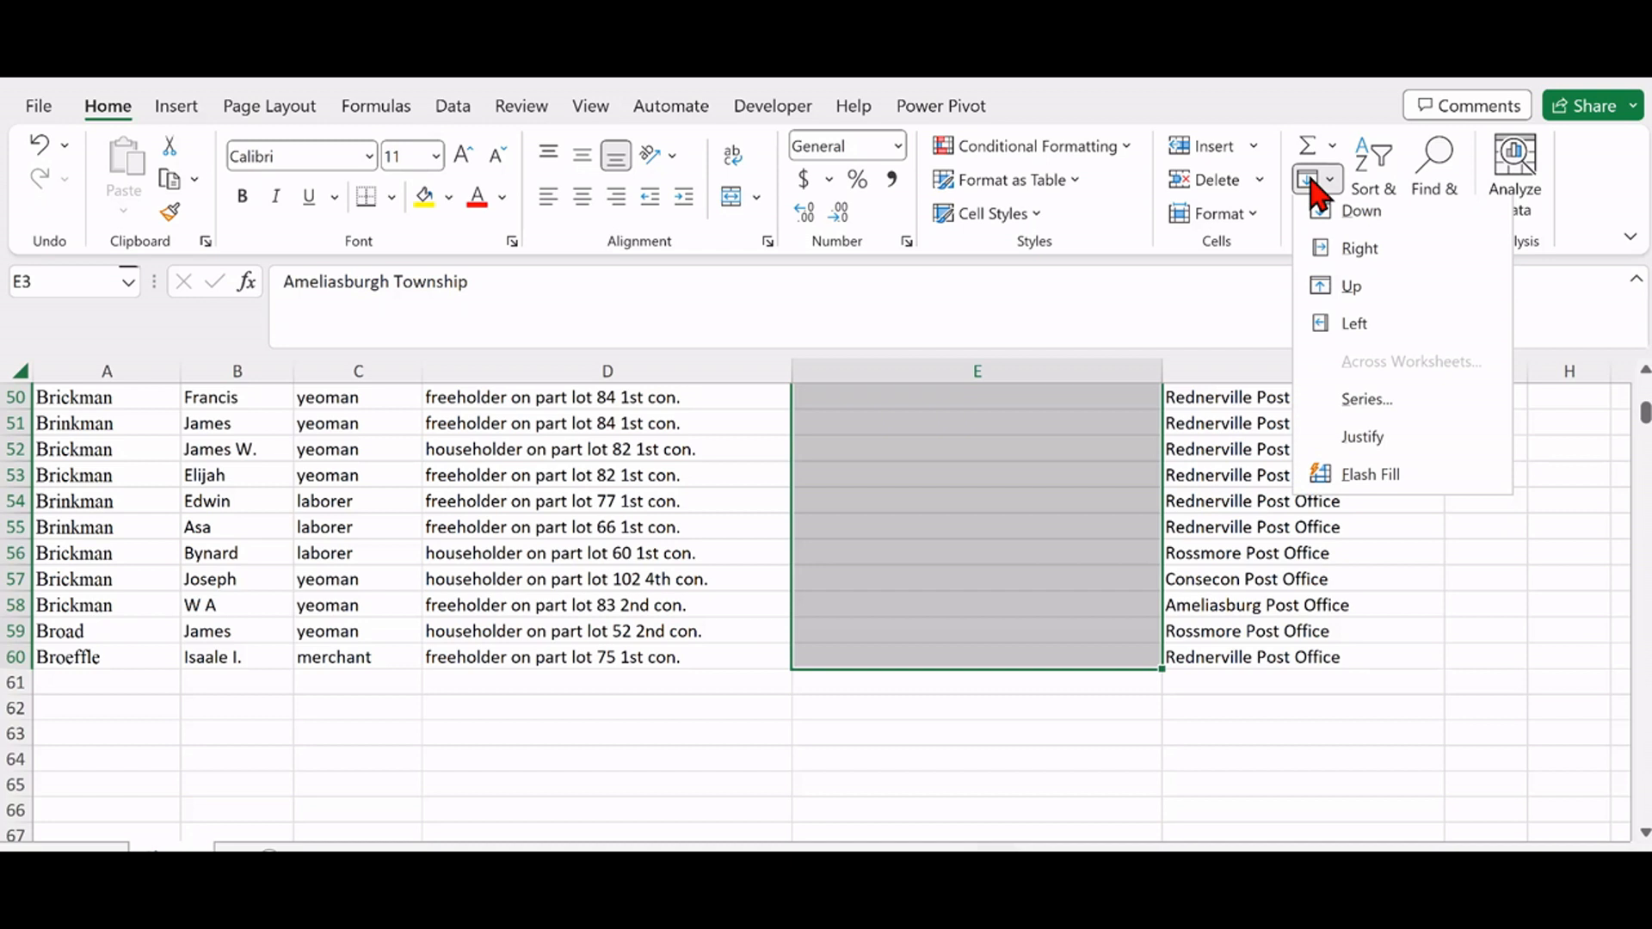
click(1339, 218)
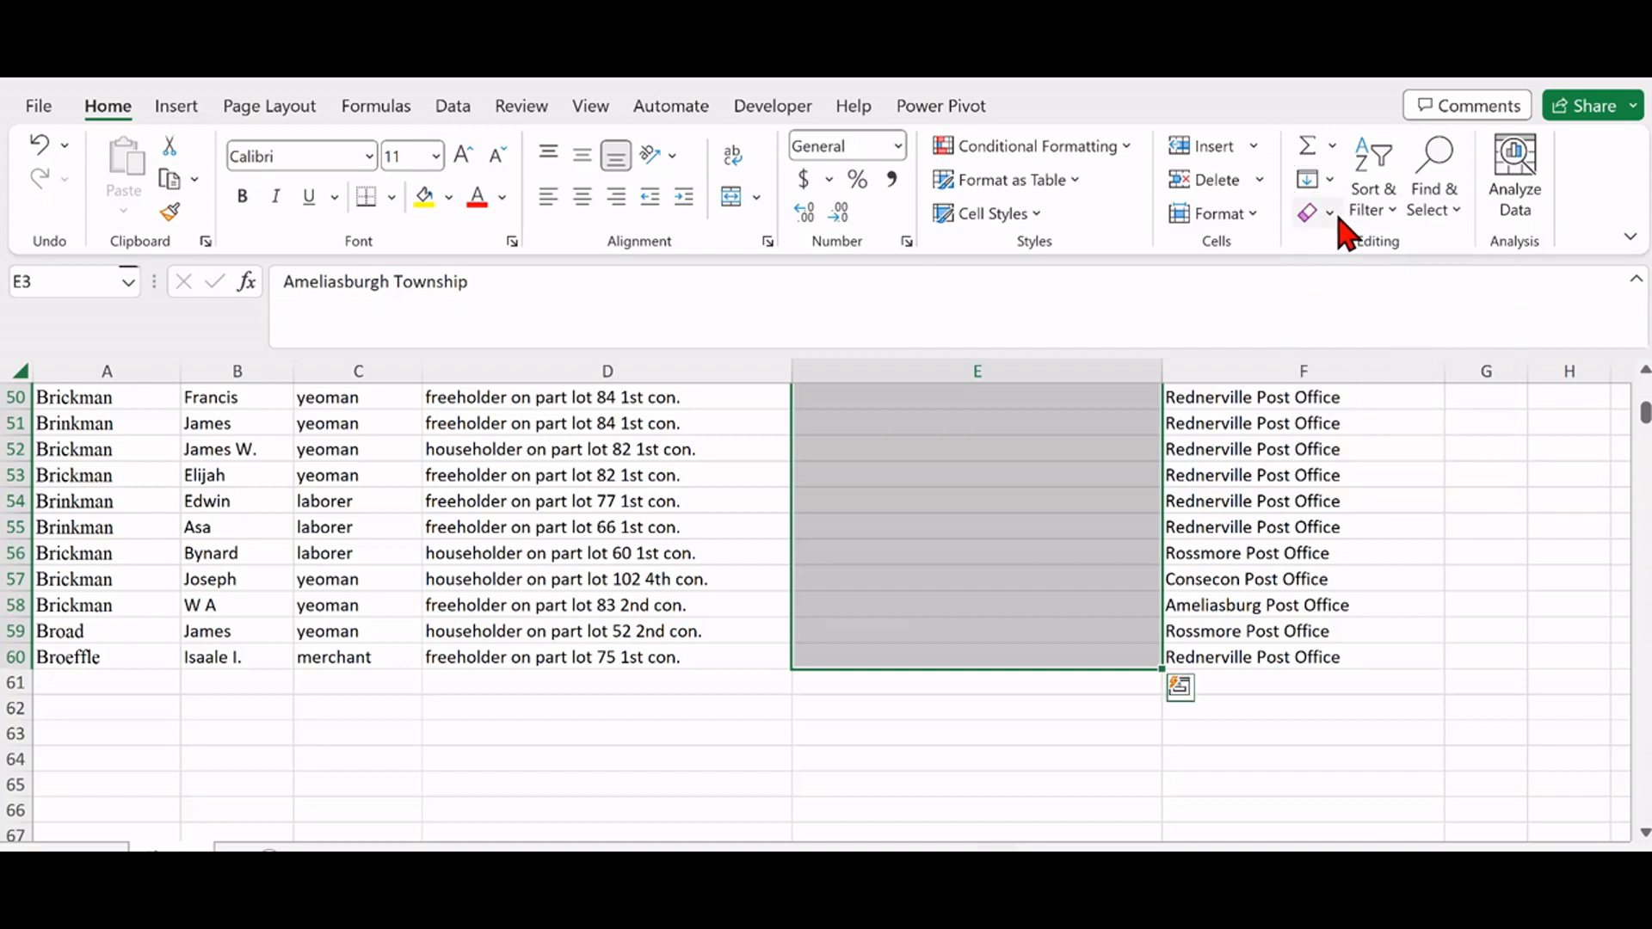
Step: Narrow columns D and E to fit the residence and municipality text more closely
click(895, 755)
scroll(705, 680, up, 10)
scroll(723, 692, up, 7)
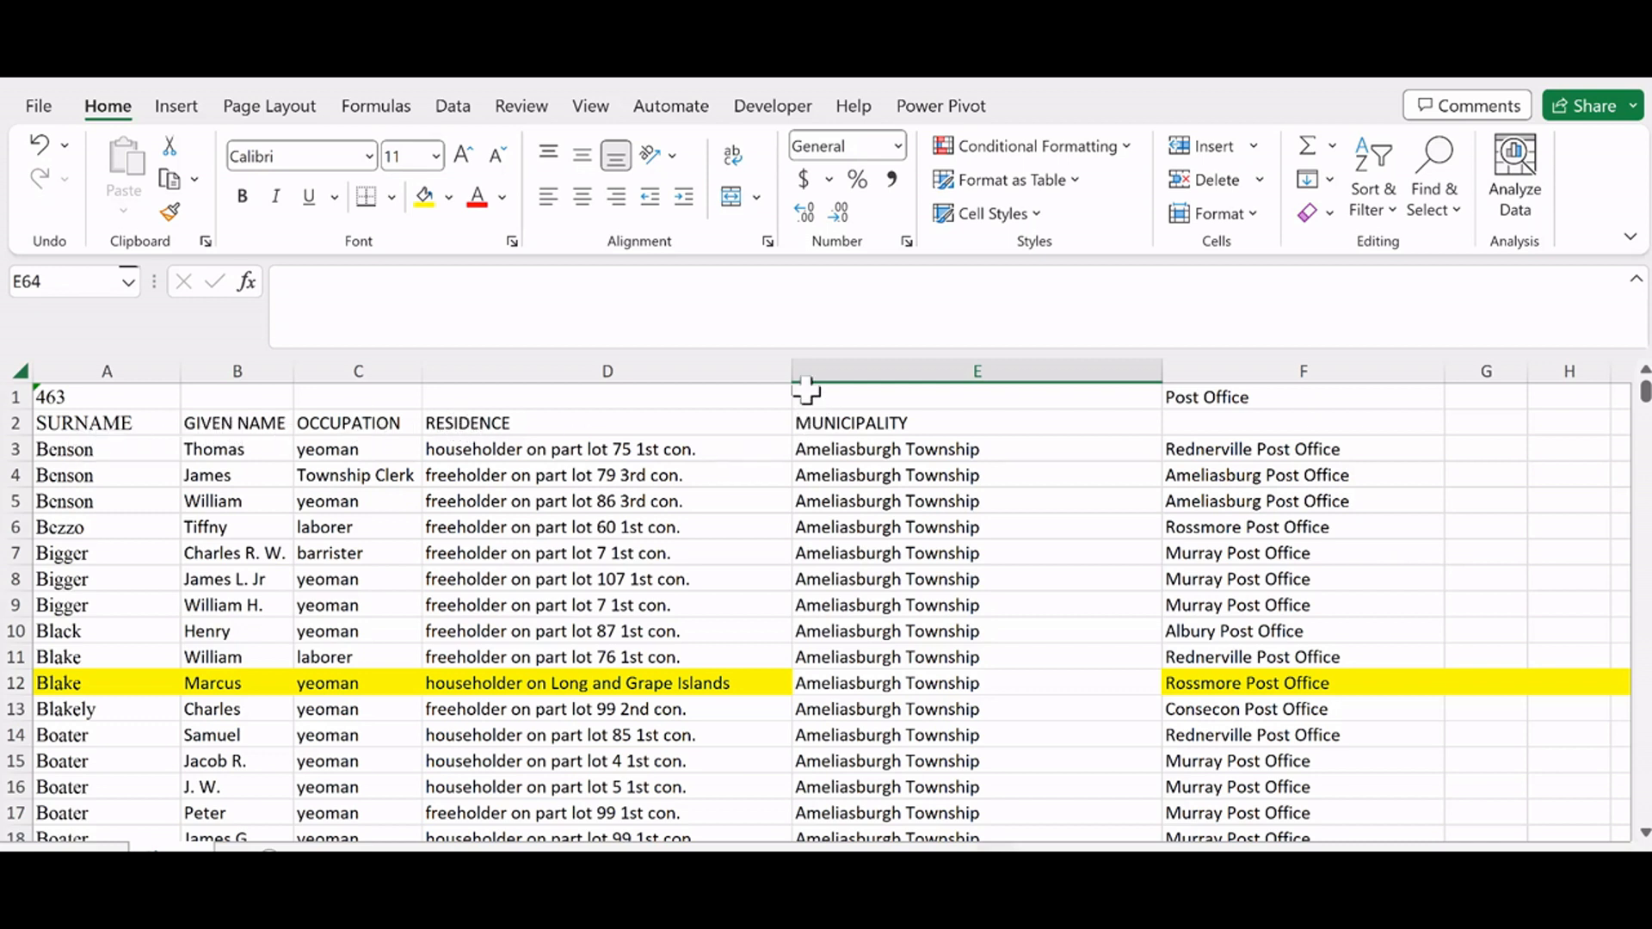
drag(791, 383, 741, 384)
drag(1114, 369, 967, 401)
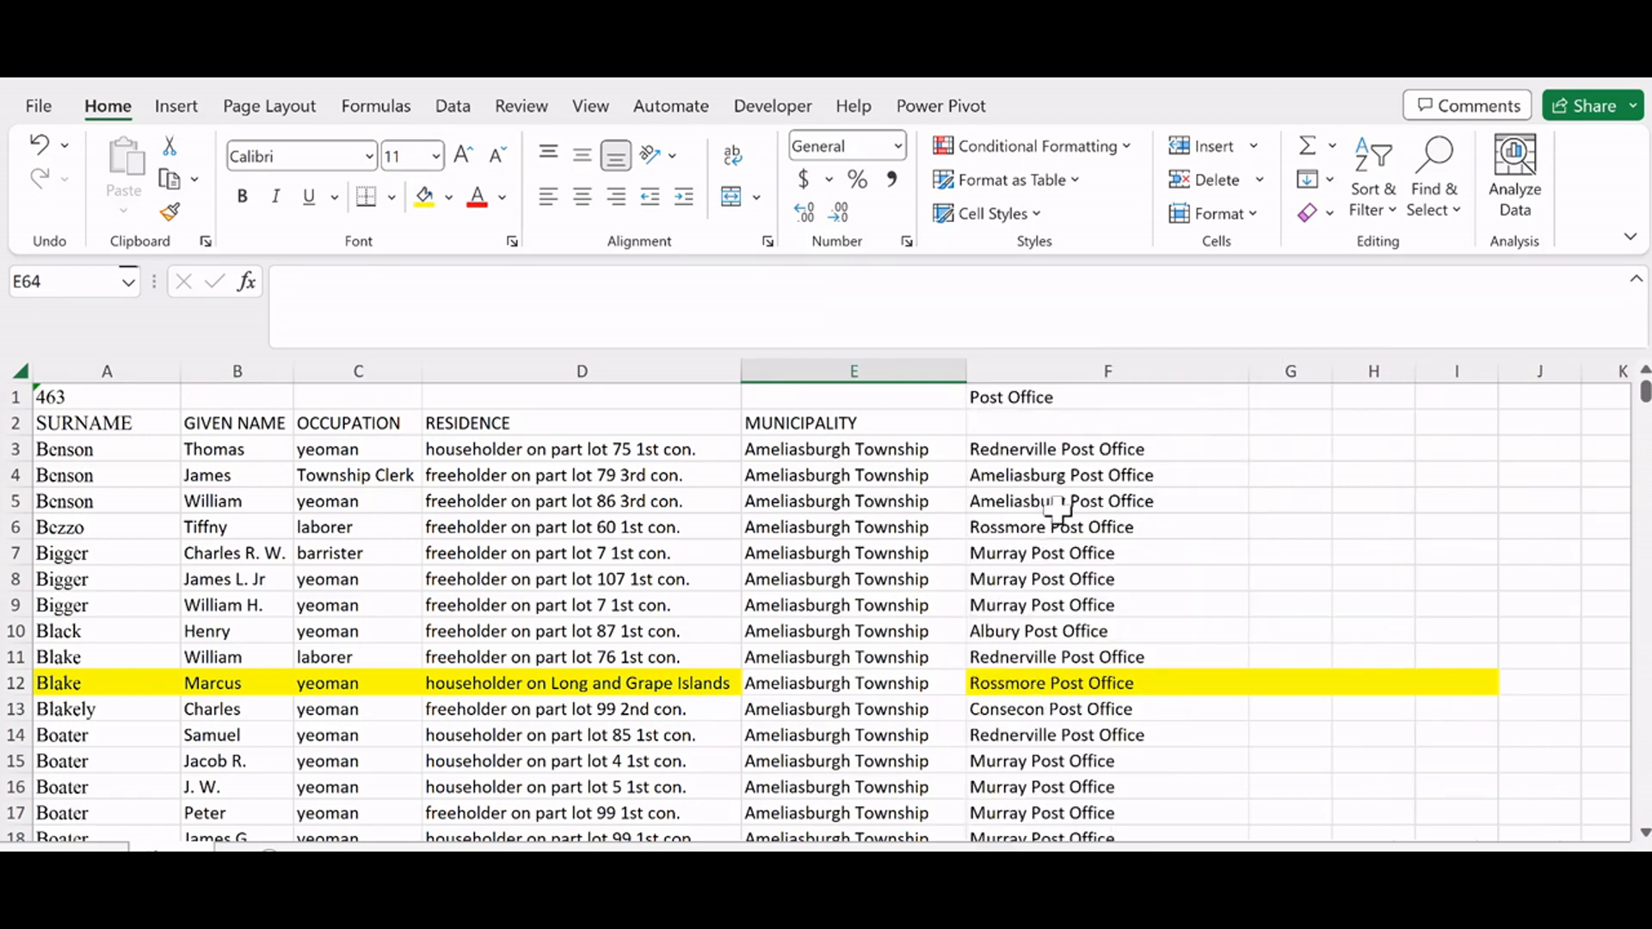
Step: Enter the heading POST OFFICE in cell F2 and clear the old label in cell F1
click(1009, 419)
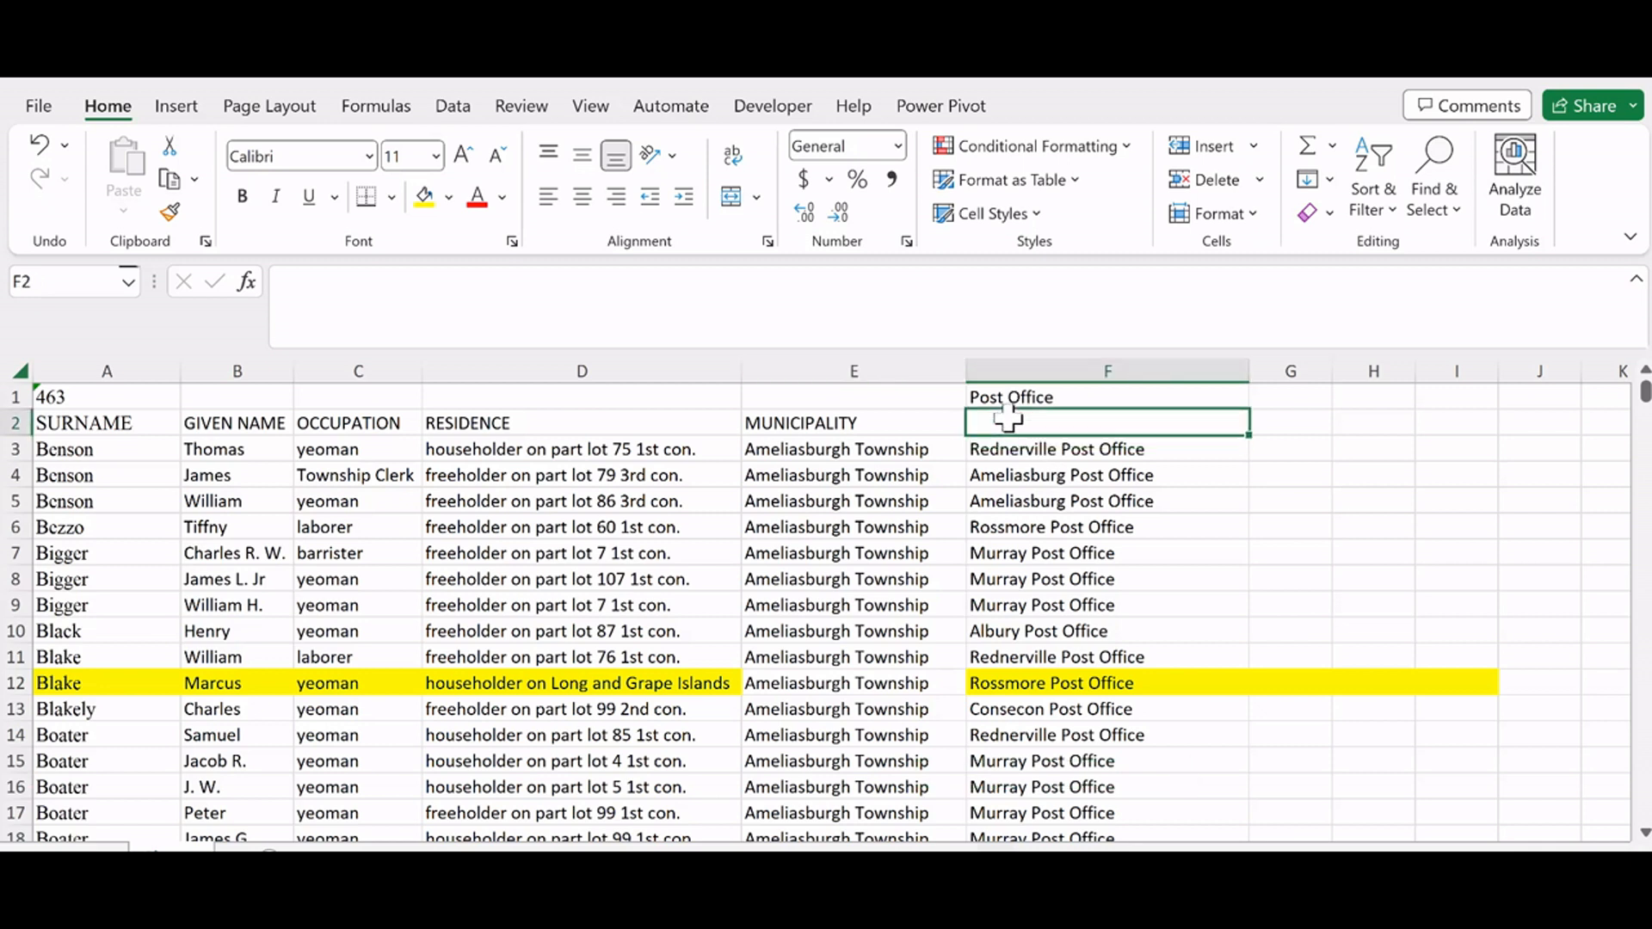
text(POST)
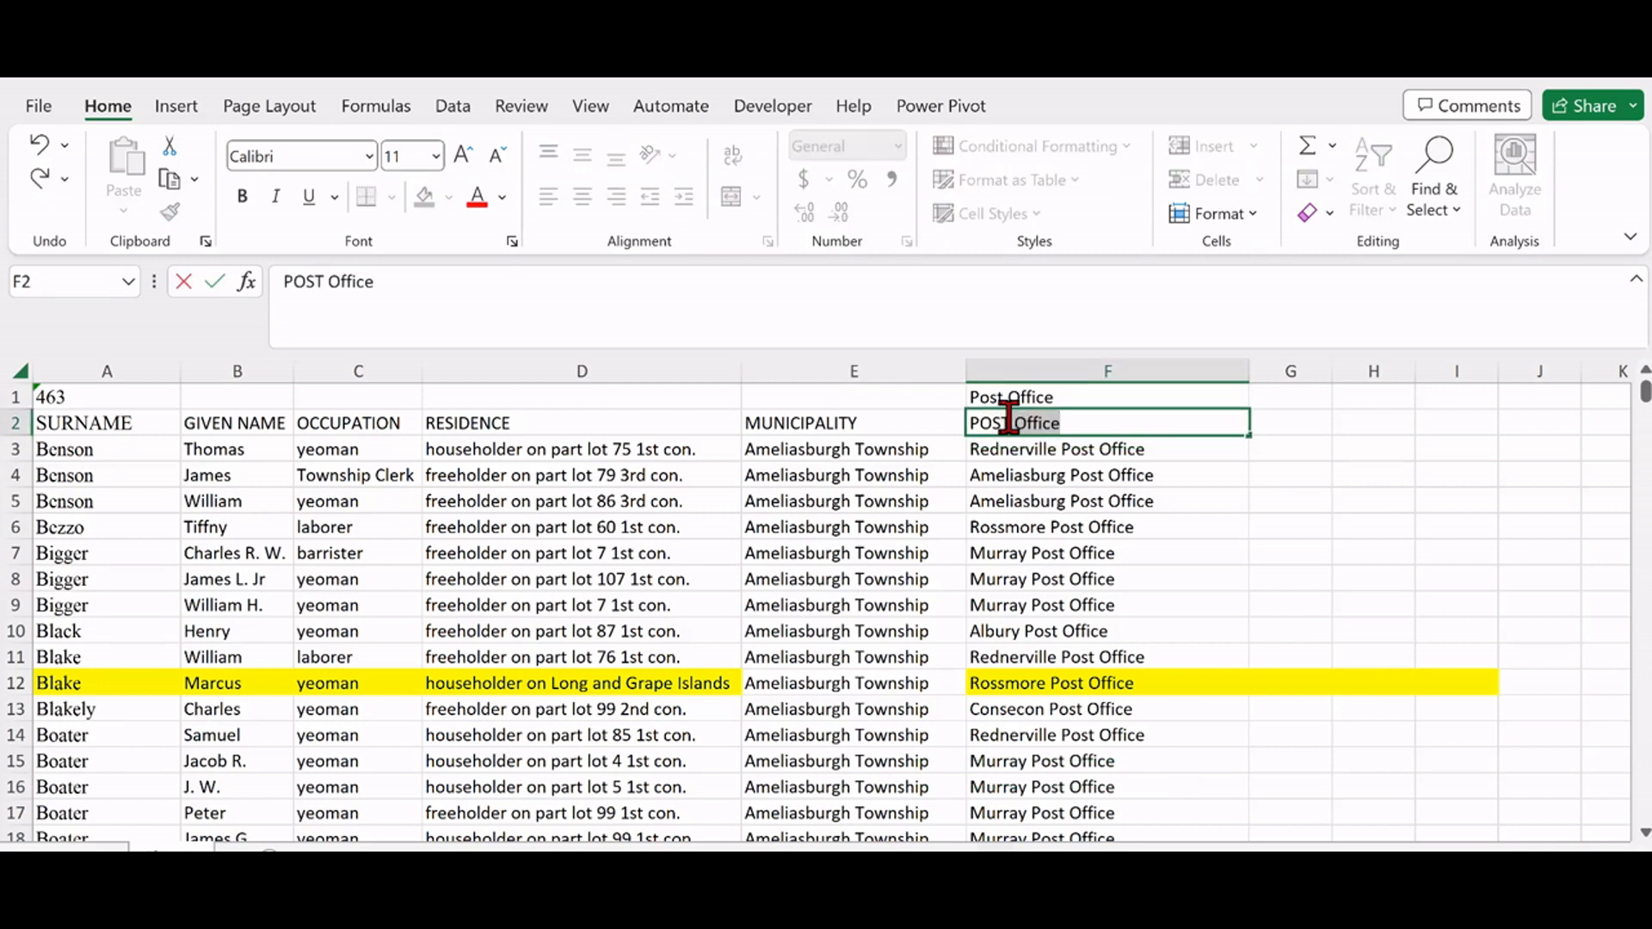
text( OFFICE)
click(1108, 448)
click(1041, 396)
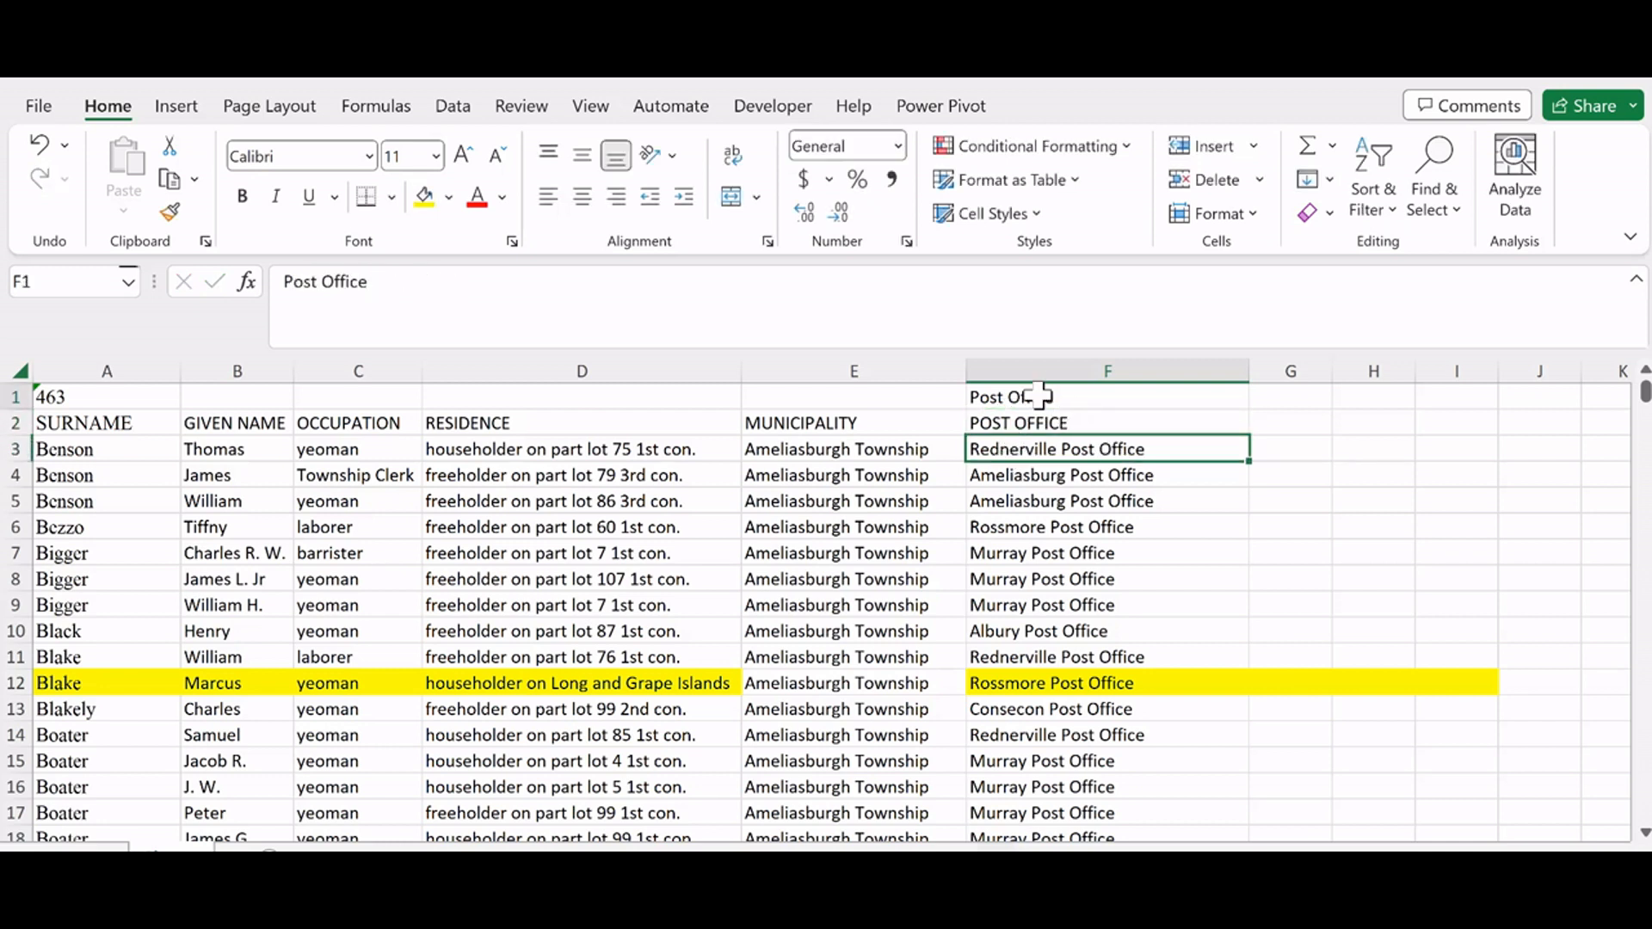
key(Delete)
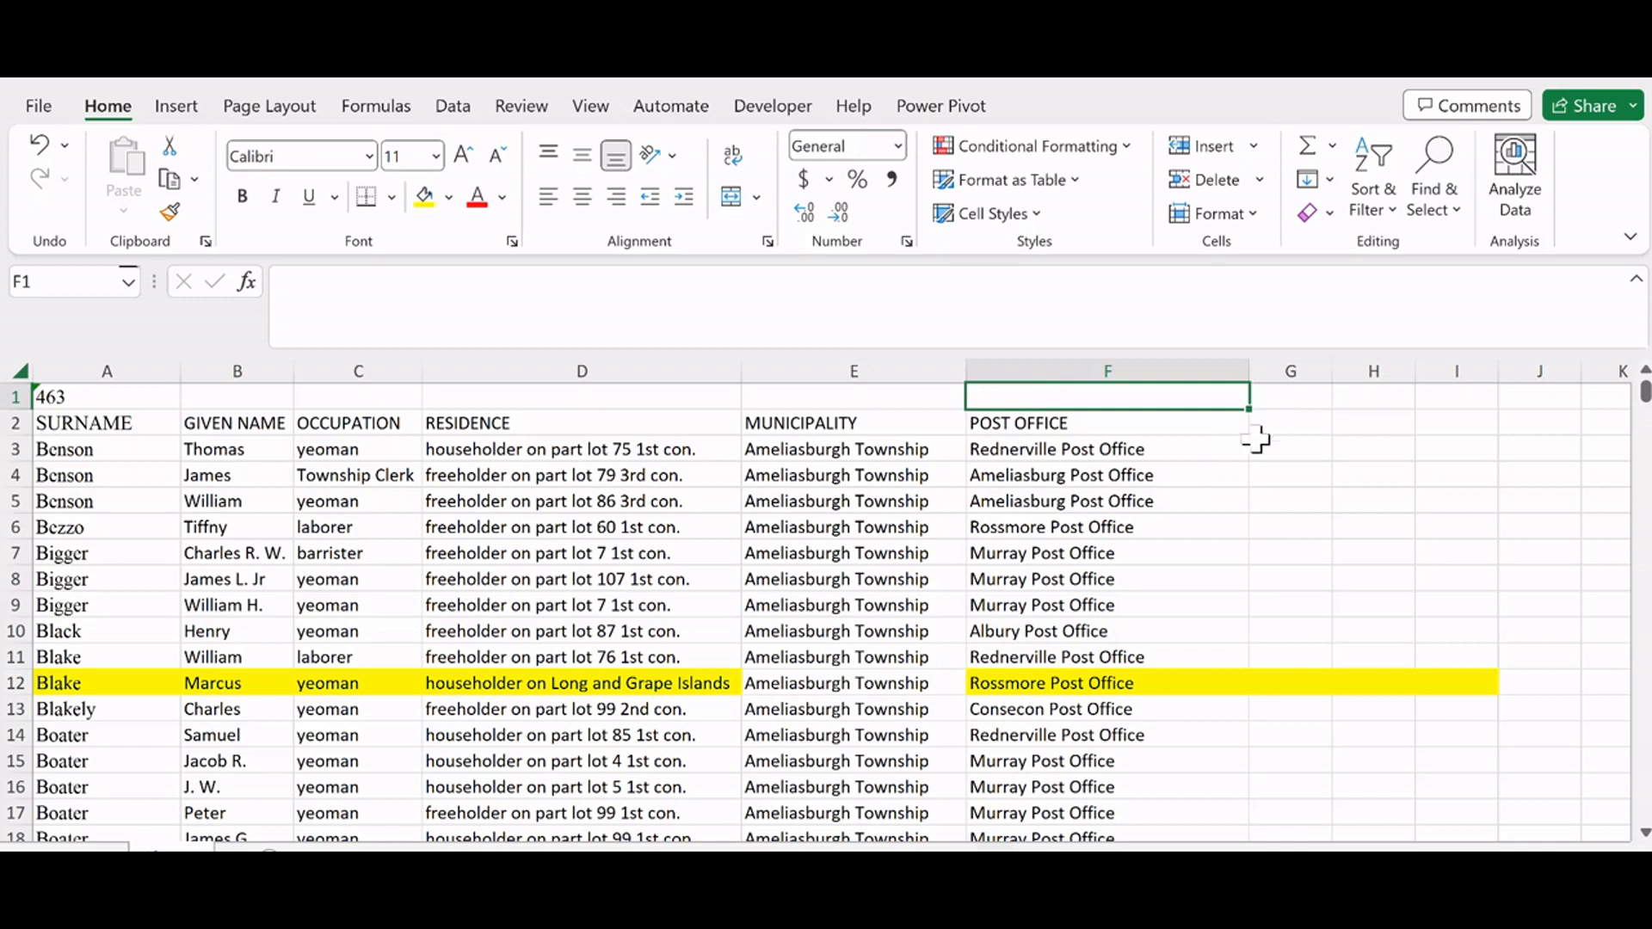
Step: Enter the heading PAGE in cell G2 and the page number 463 in cell G3
click(1282, 424)
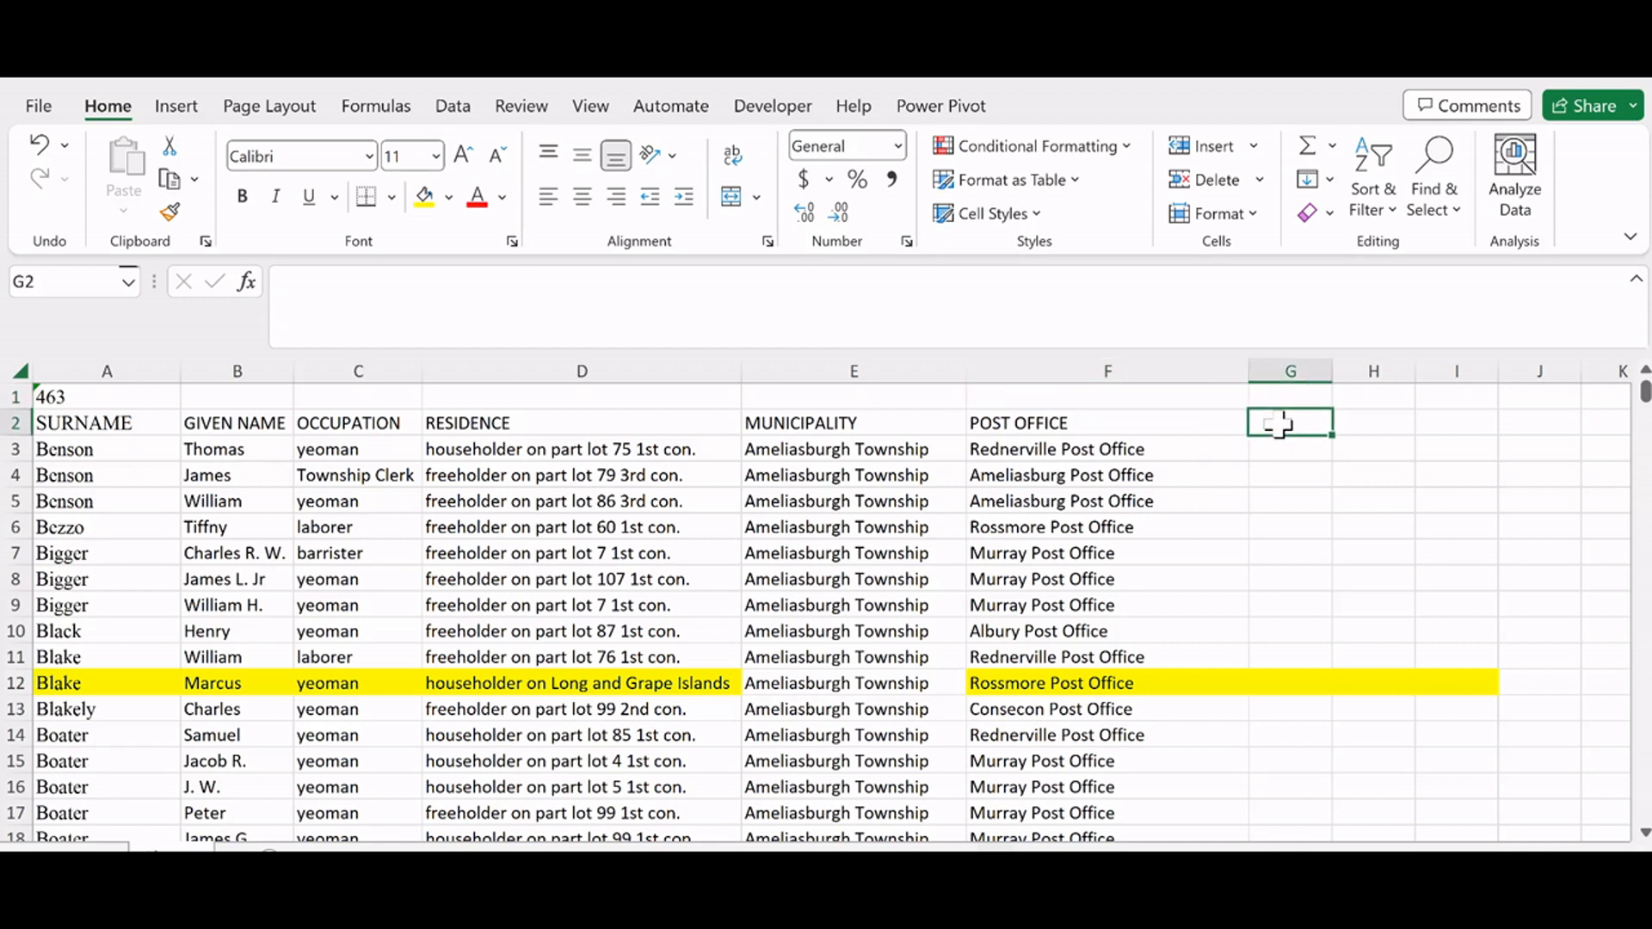
text(PAGE)
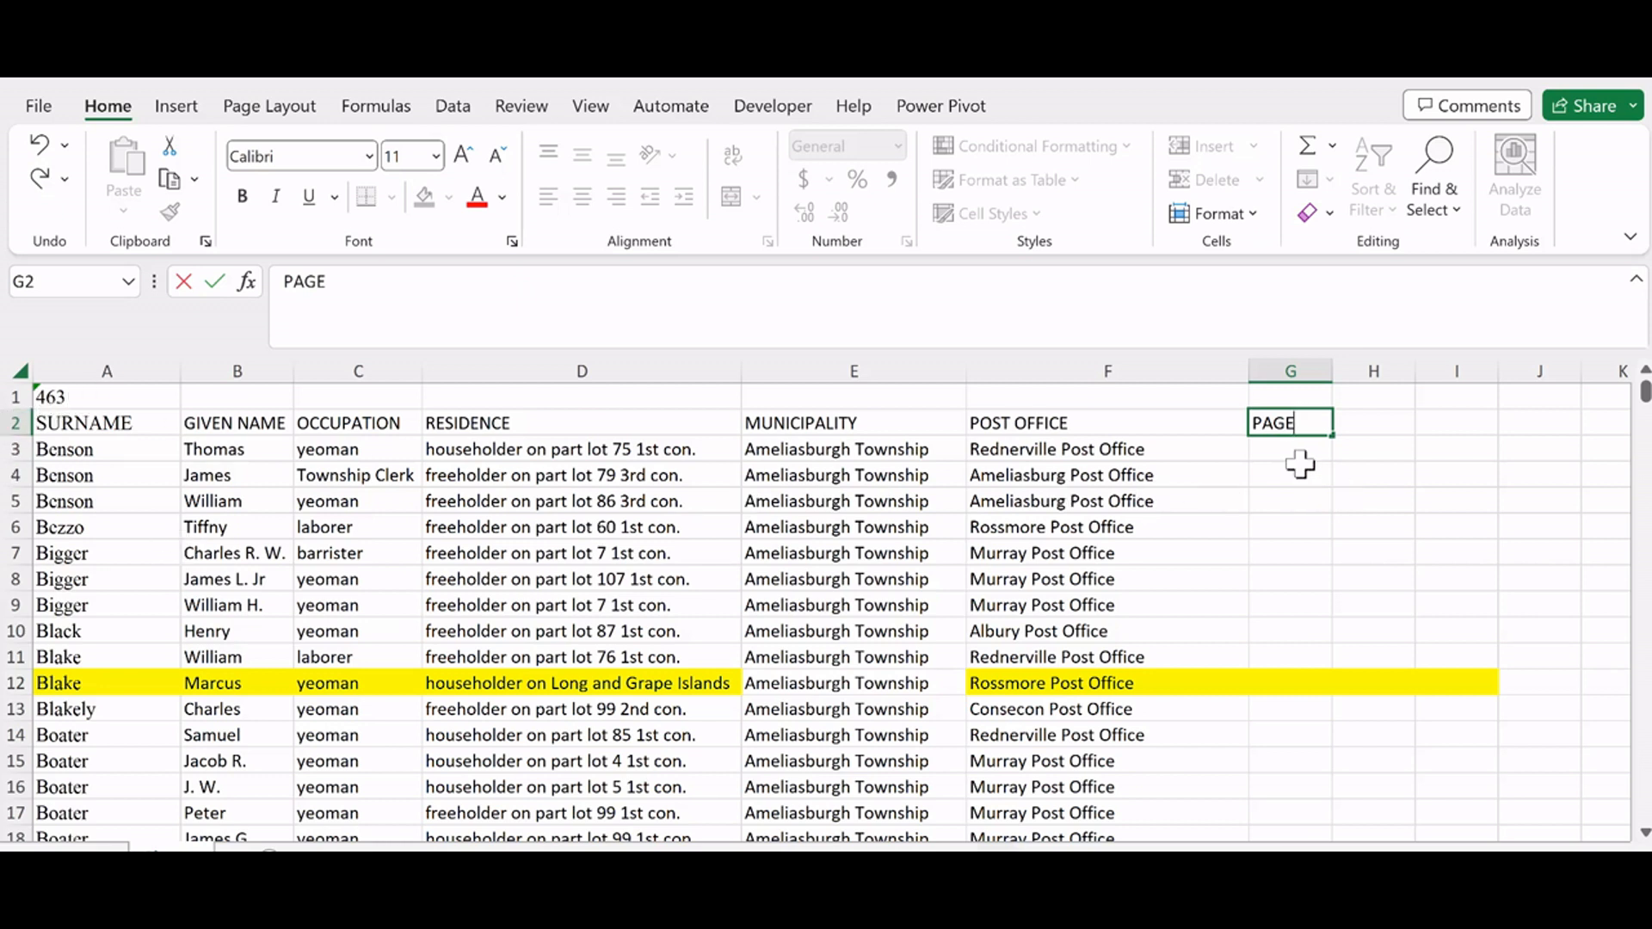
click(1274, 458)
text(46)
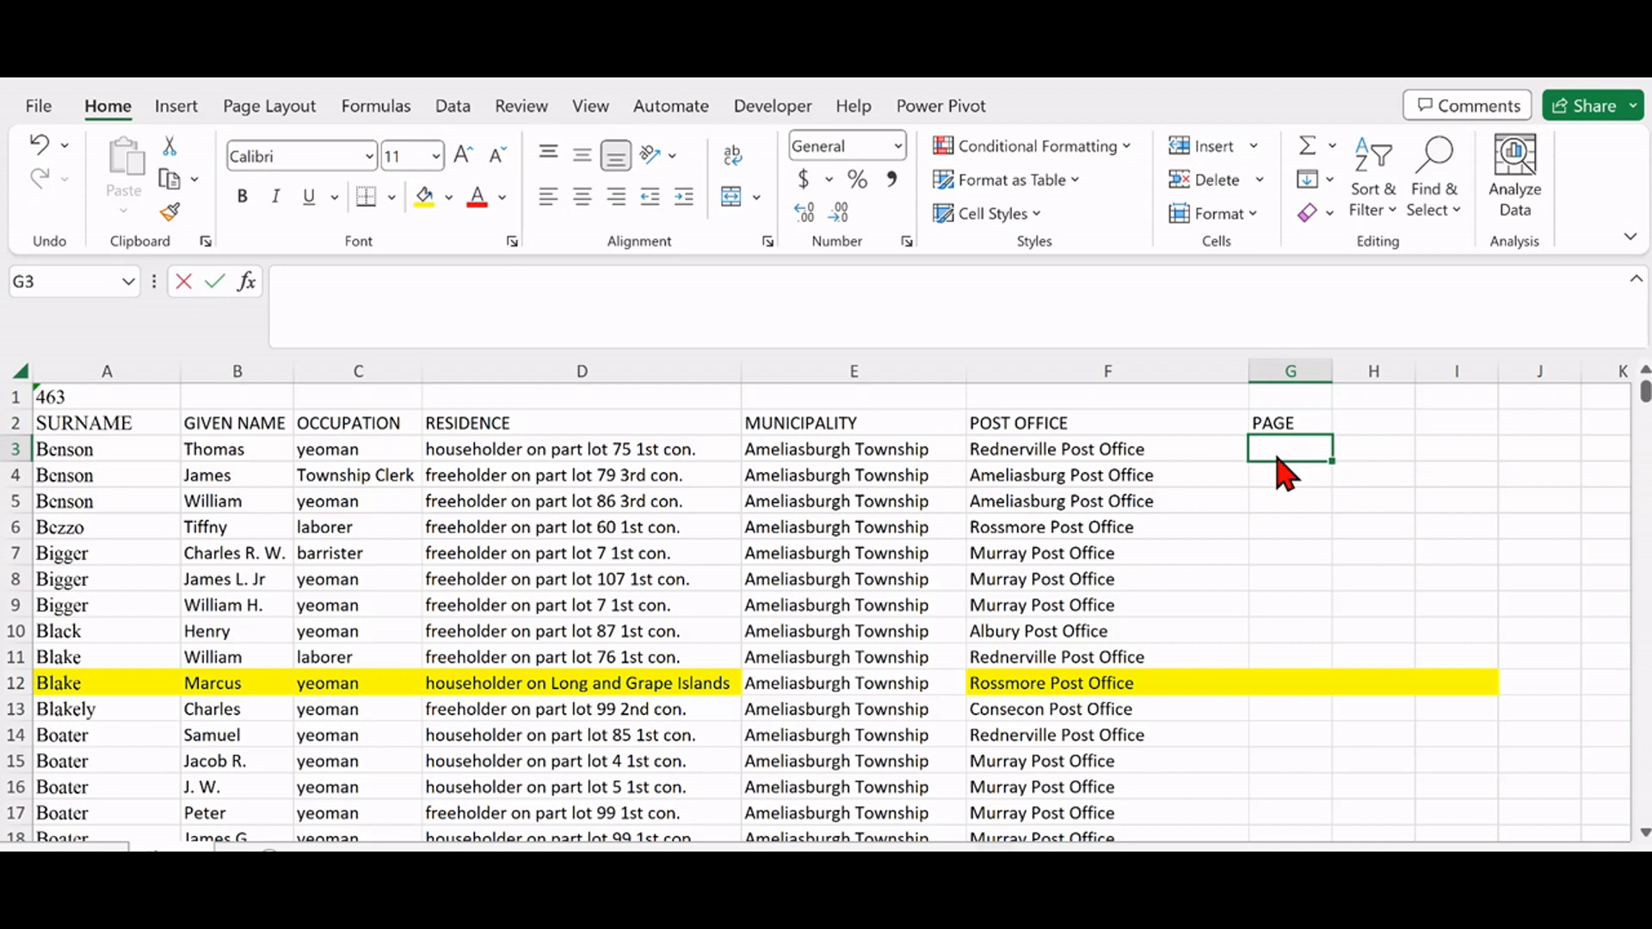
text(3)
key(Return)
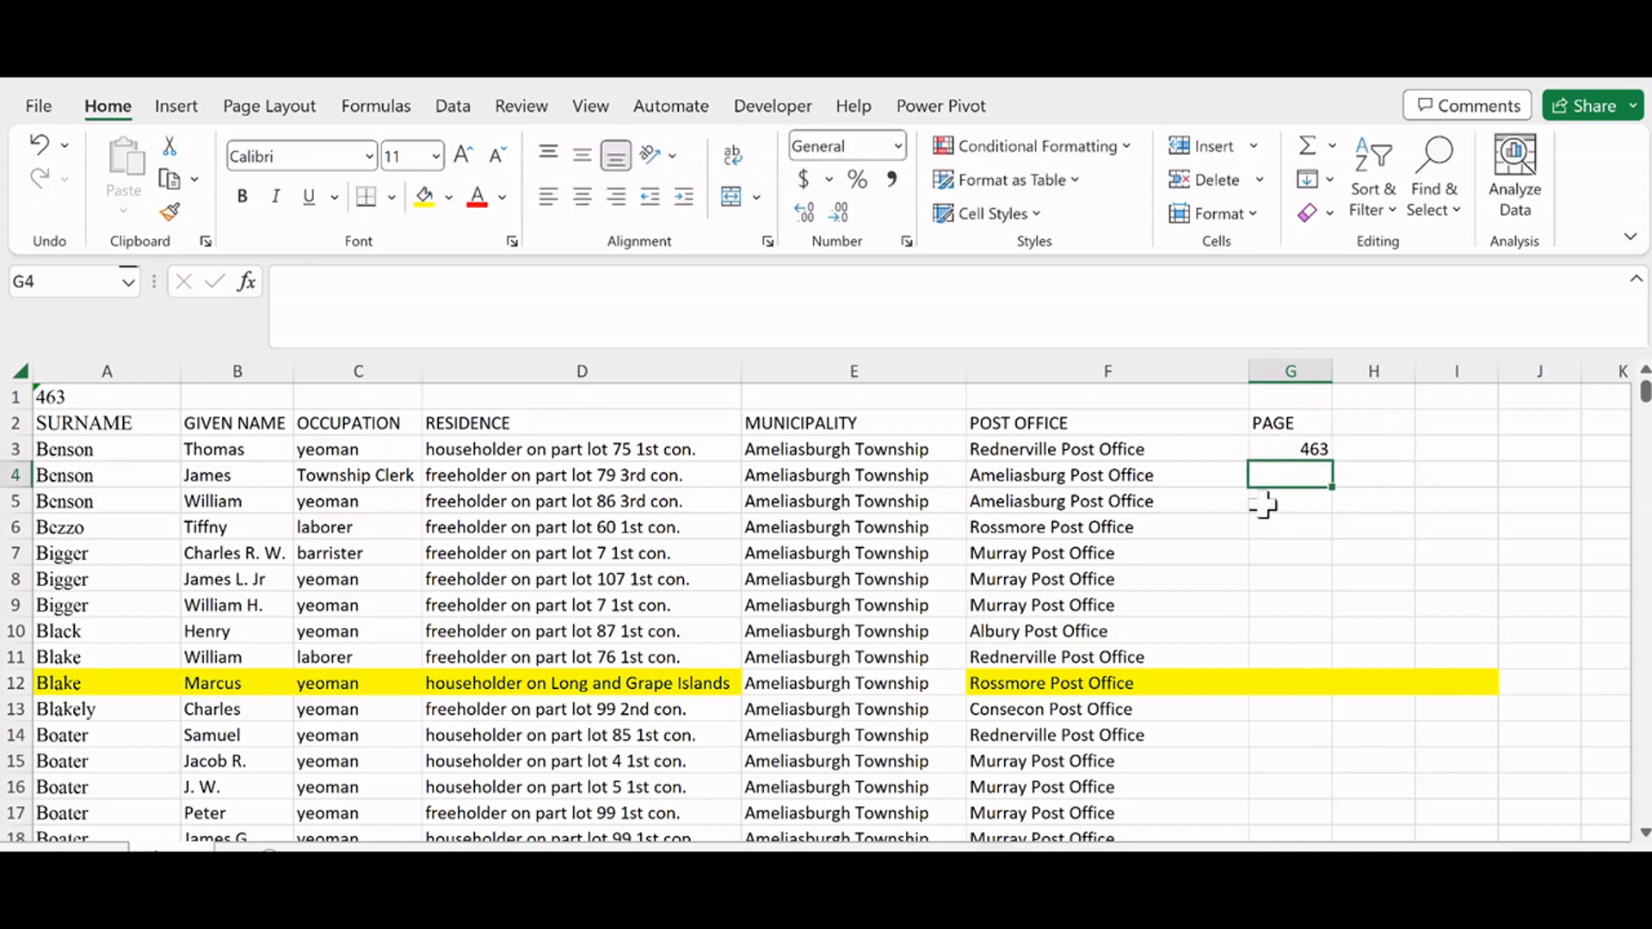
Step: Left-align the whole PAGE column
click(1288, 370)
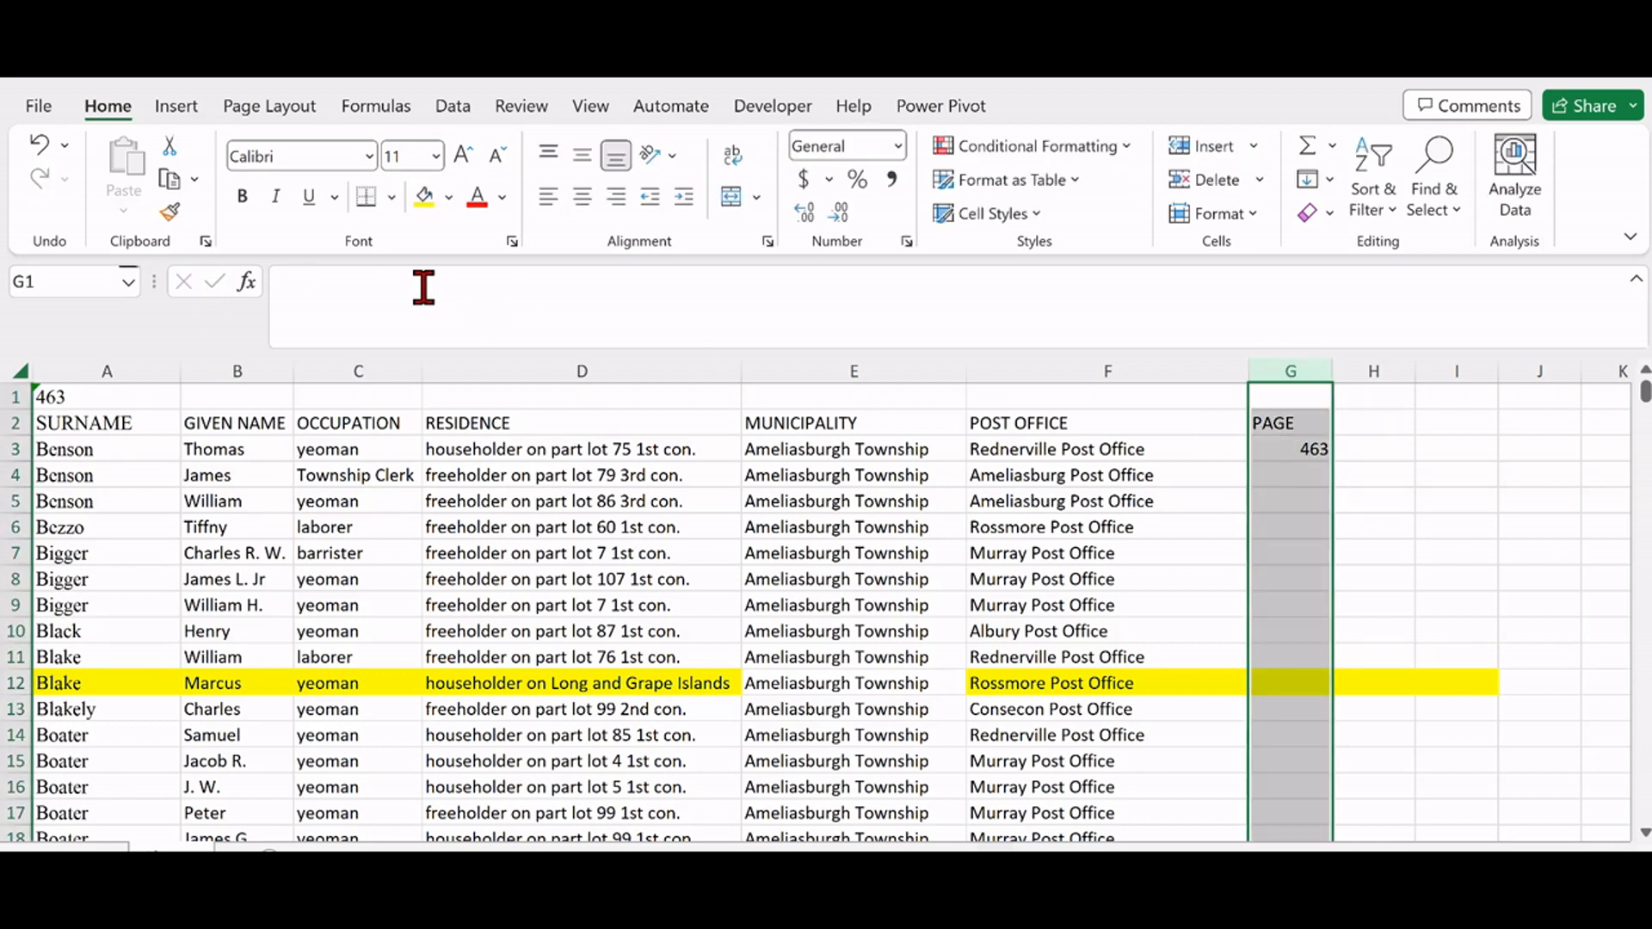
click(543, 206)
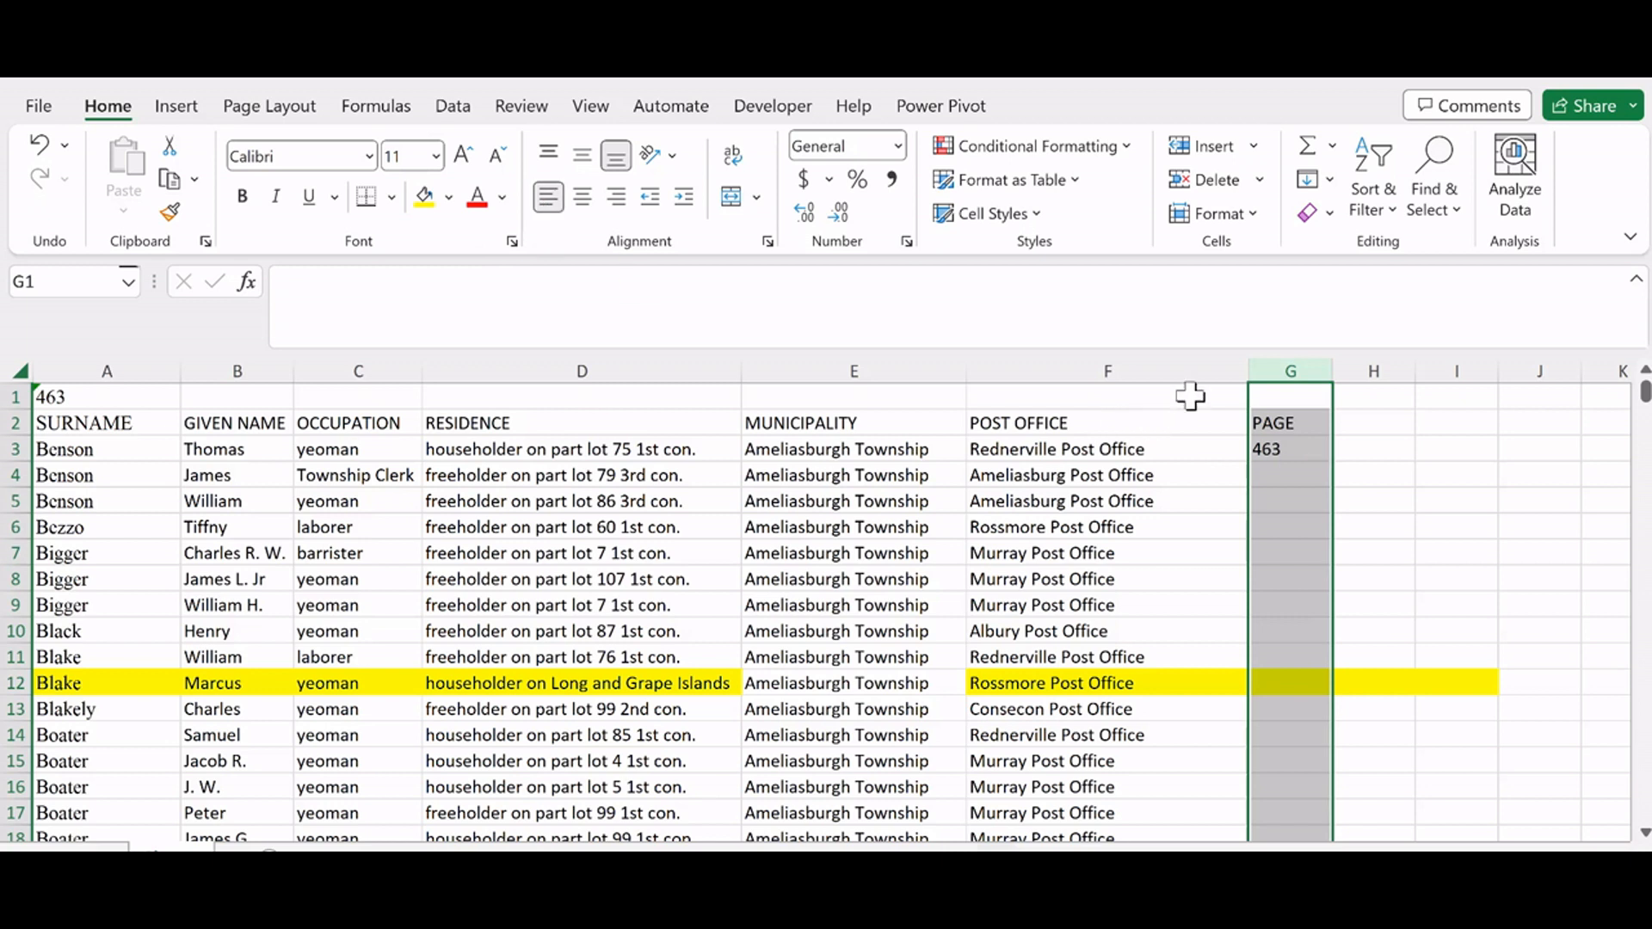
click(1298, 475)
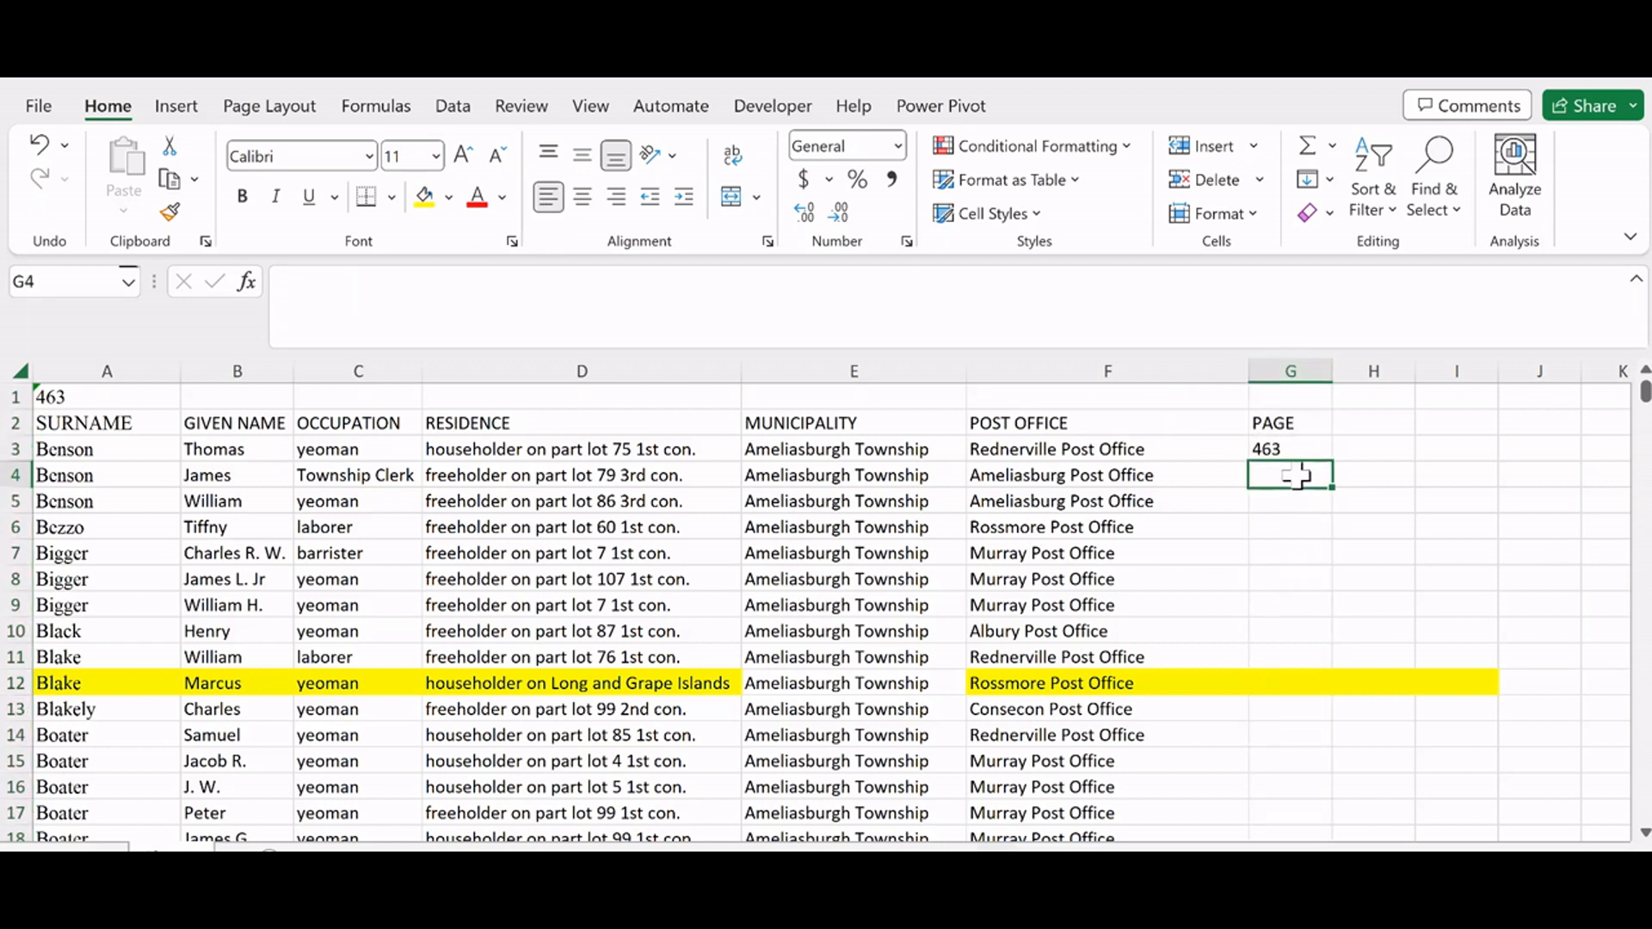
Step: Fill the page number 463 from cell G3 down through row 60
drag(1293, 450, 1280, 749)
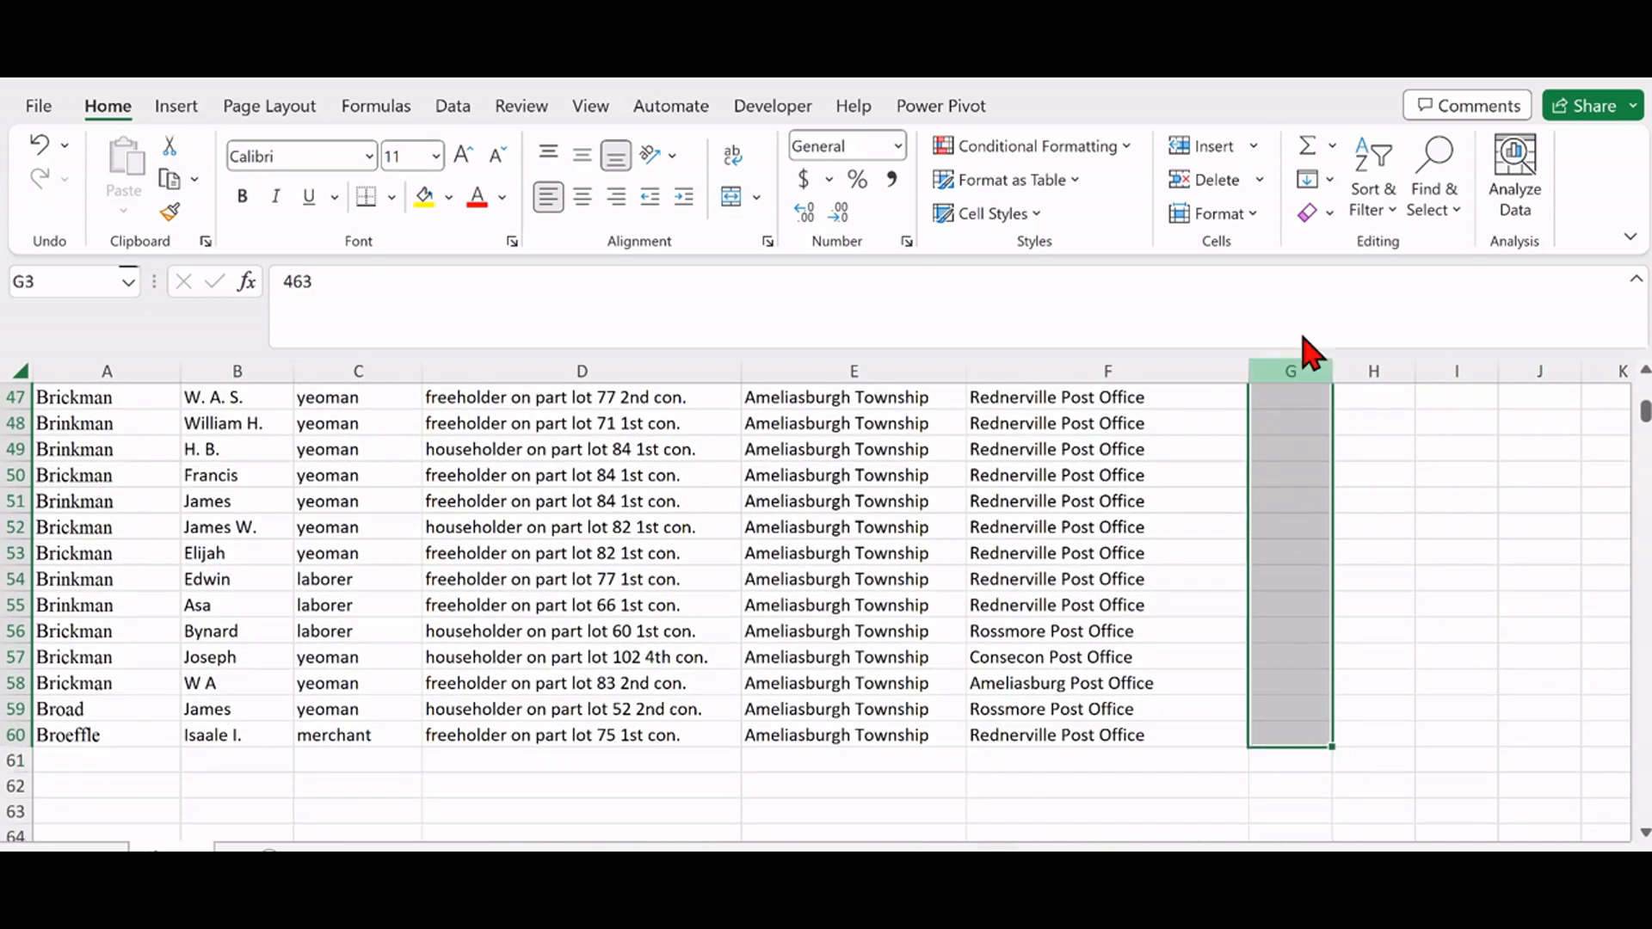
click(1311, 180)
click(1332, 218)
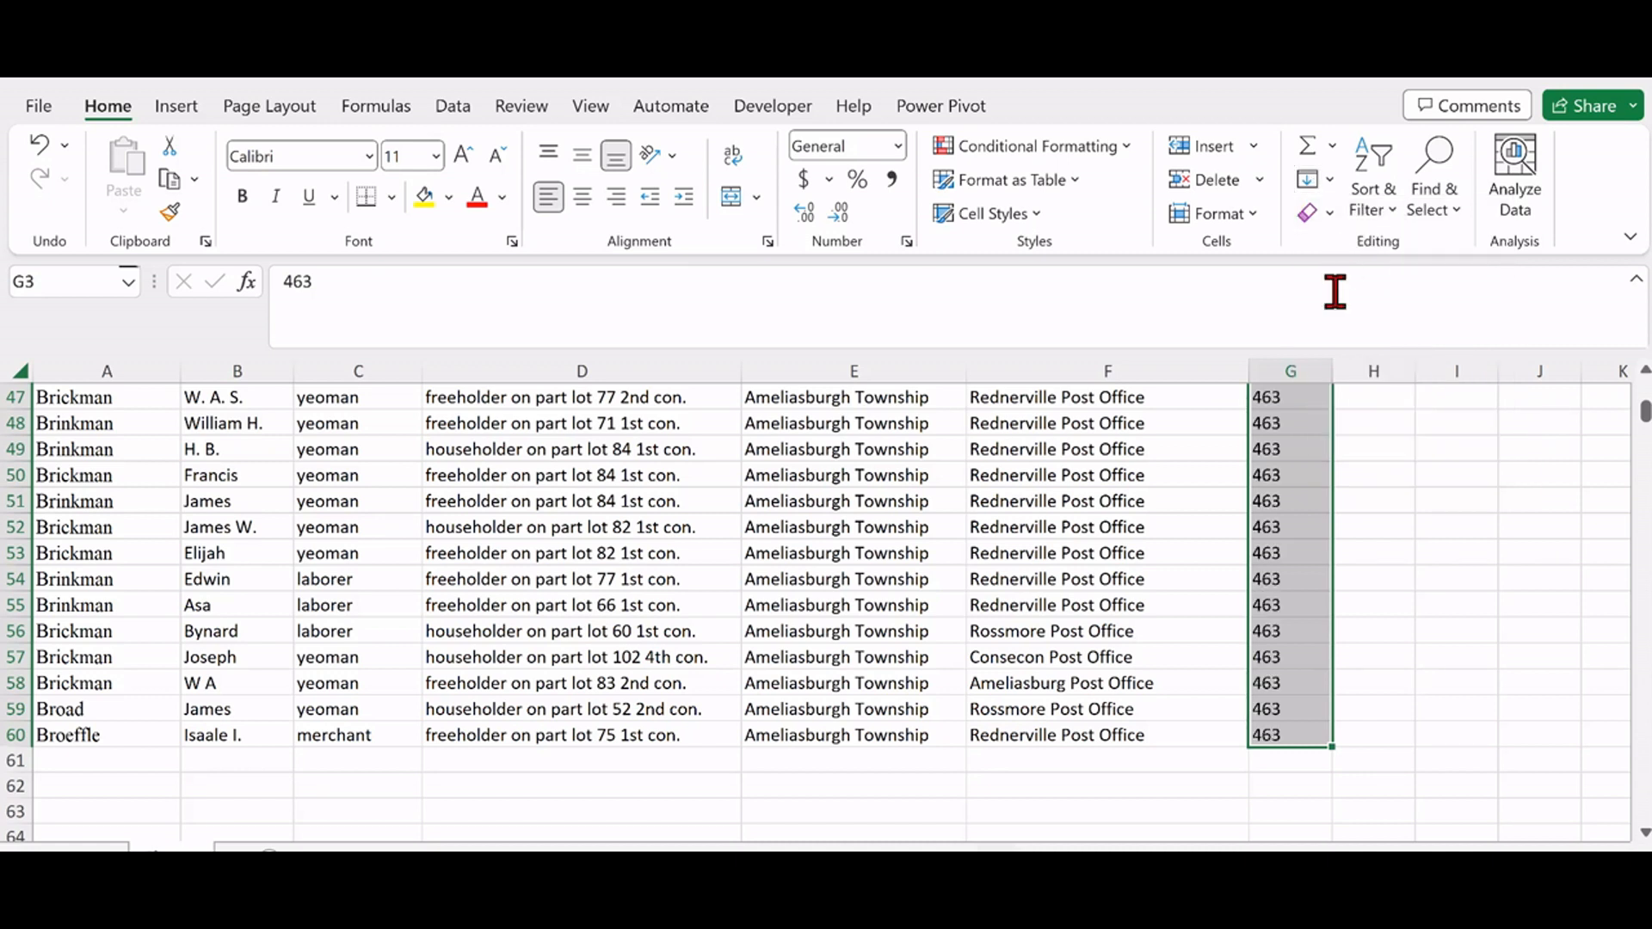
click(1065, 802)
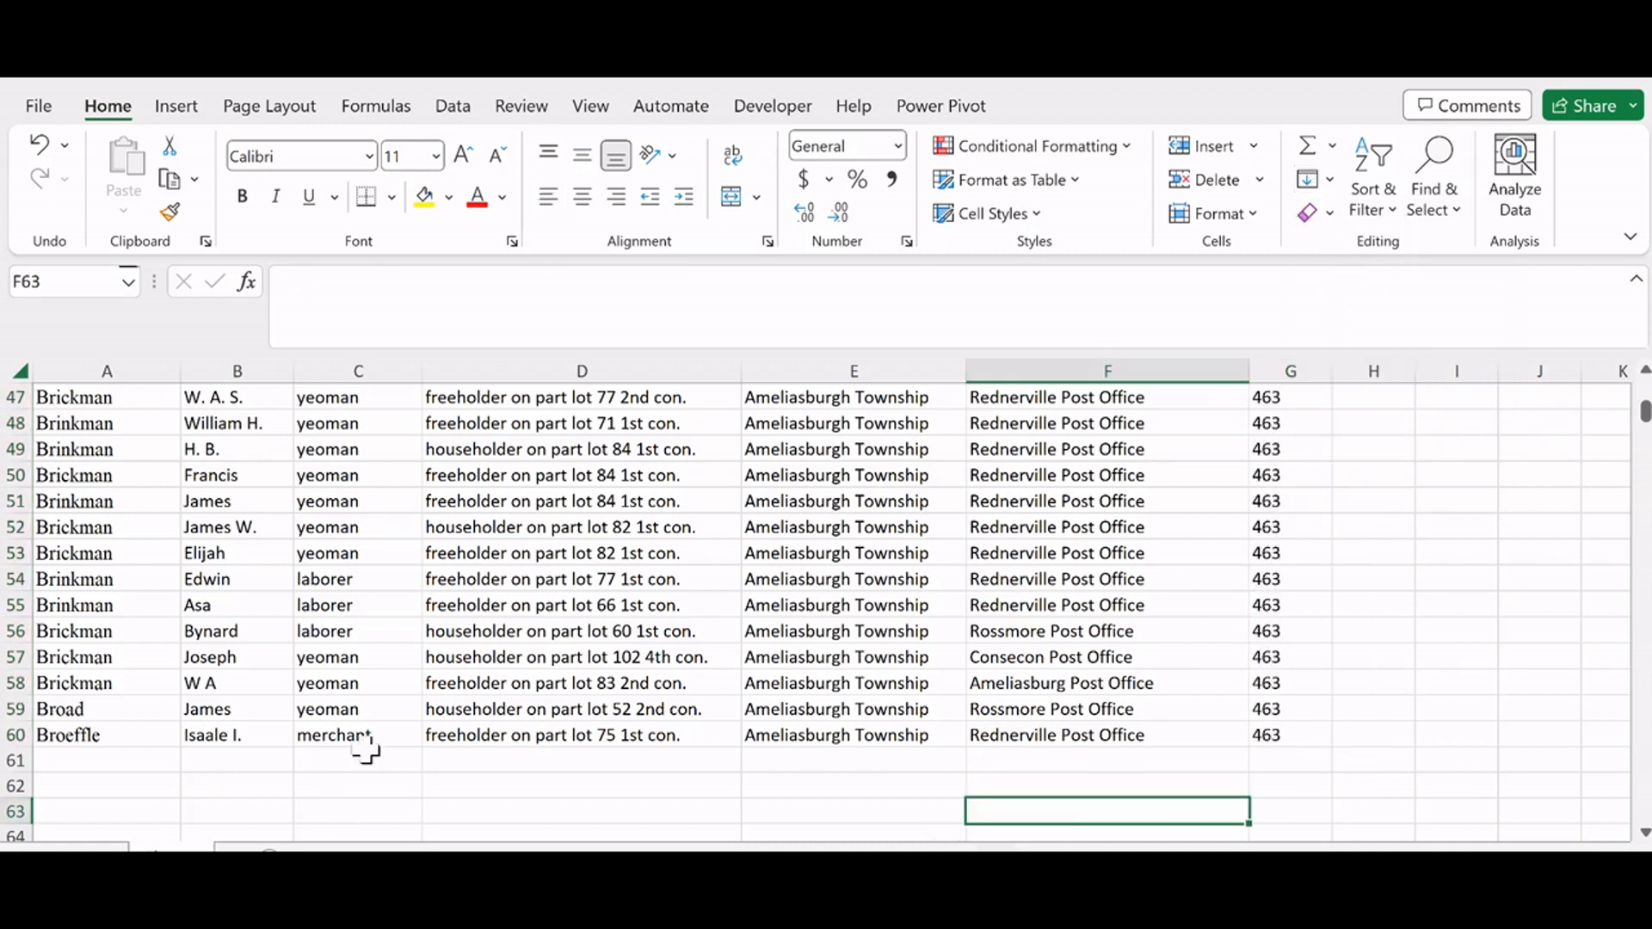
Step: Replace every "con." with "concession" in the RESIDENCE column
scroll(394, 727, up, 15)
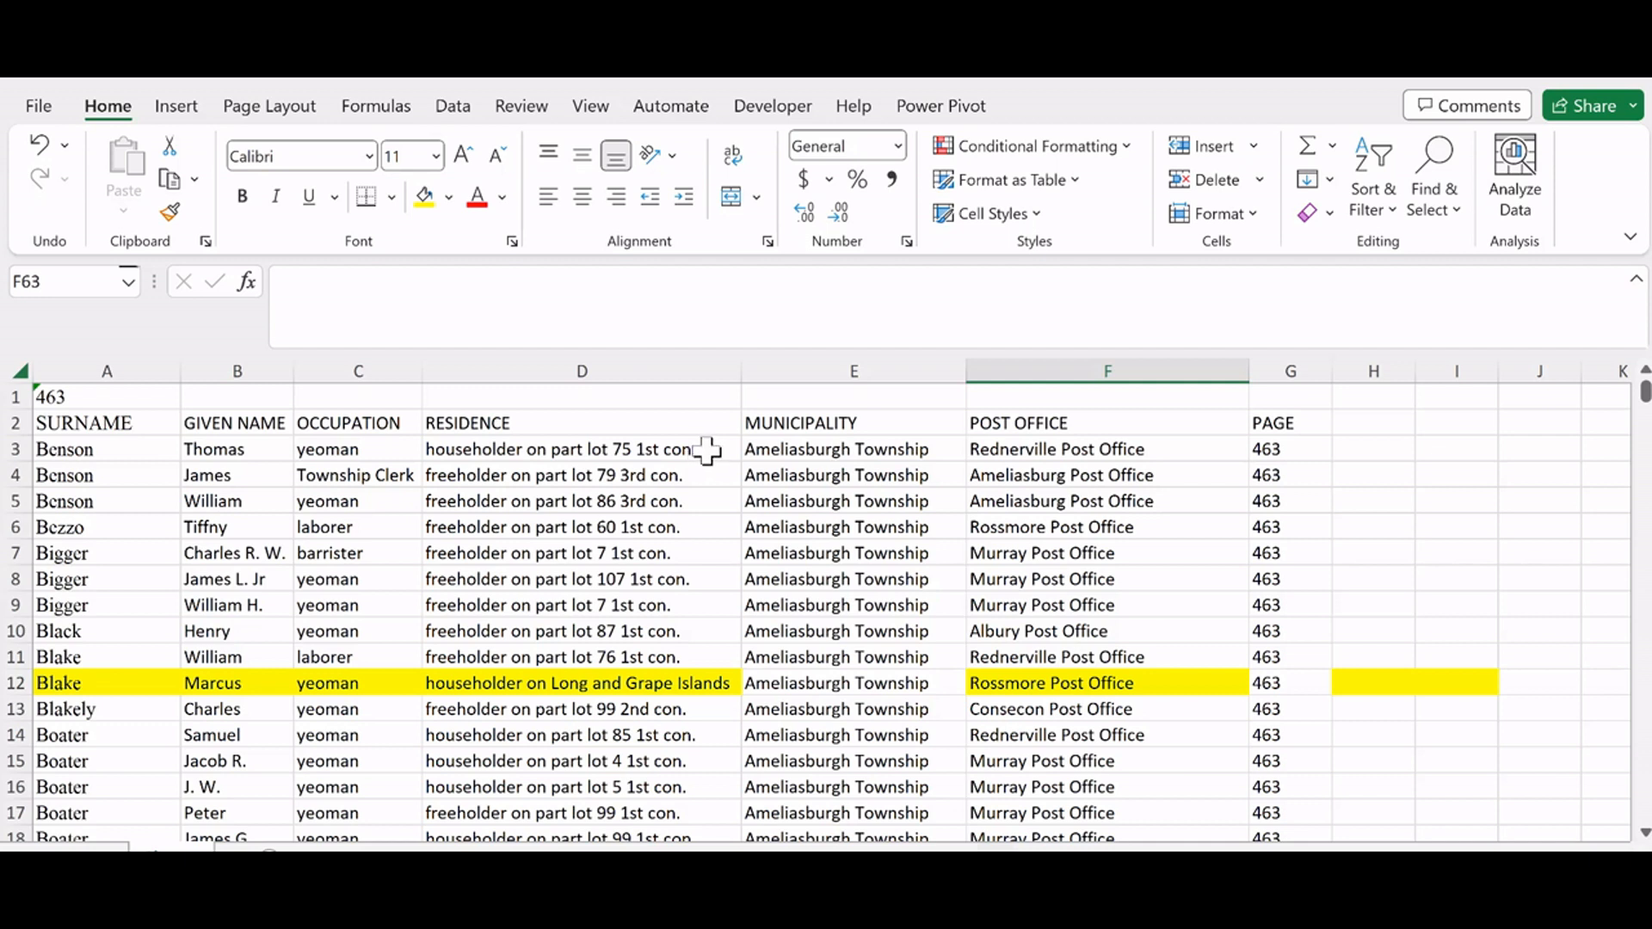
scroll(702, 566, down, 5)
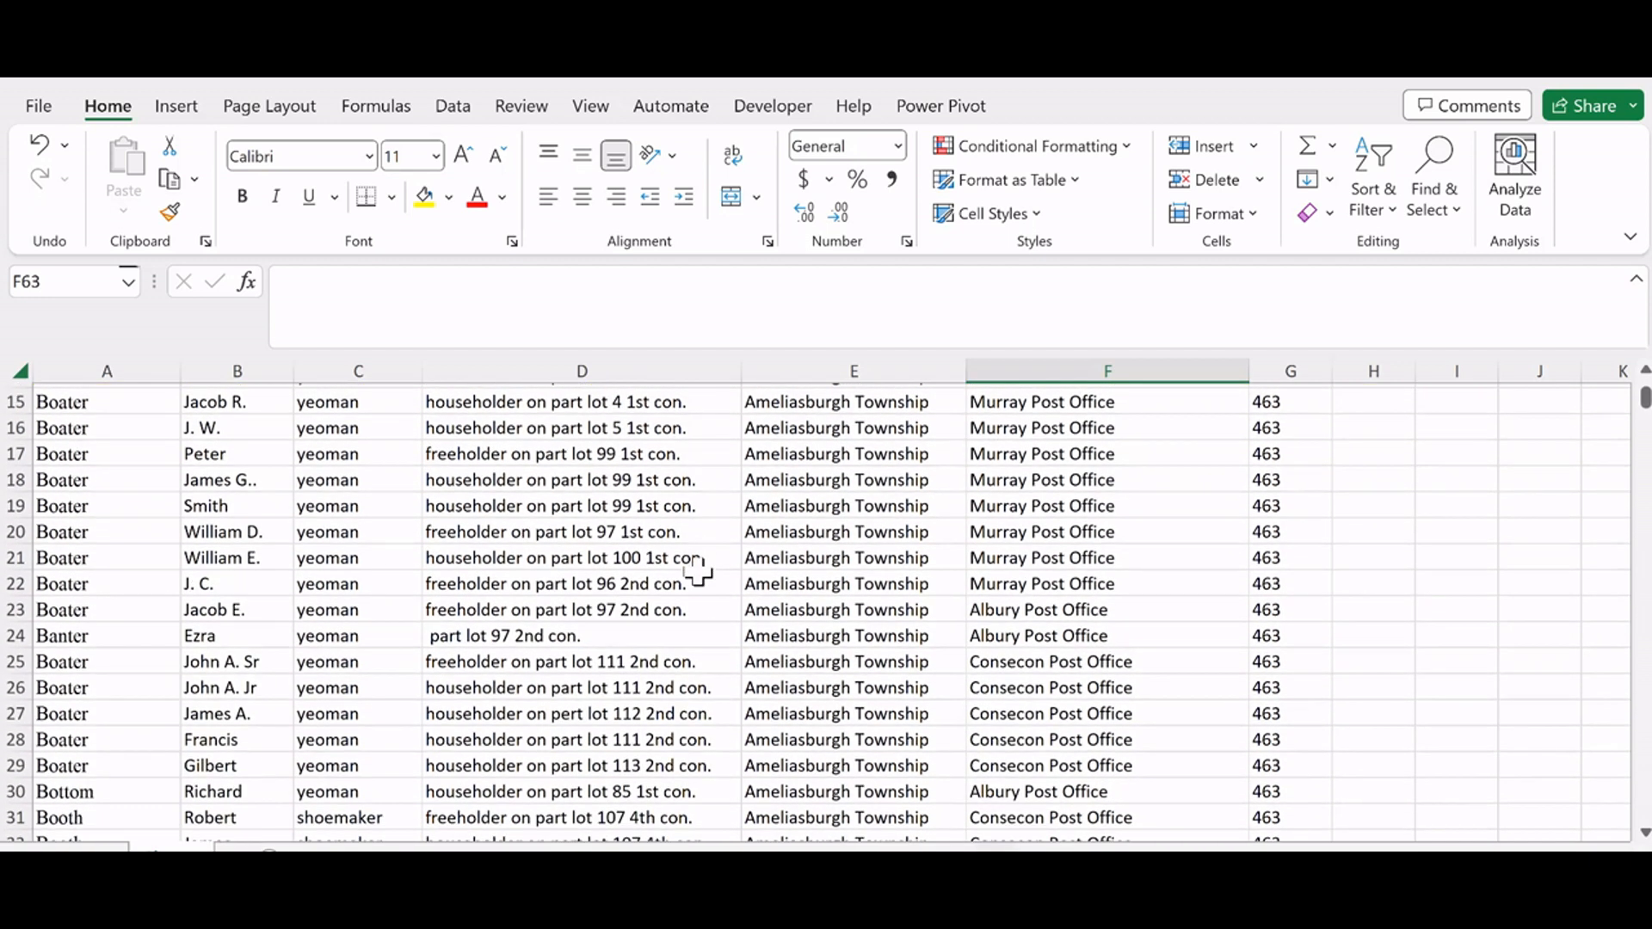
scroll(703, 568, up, 5)
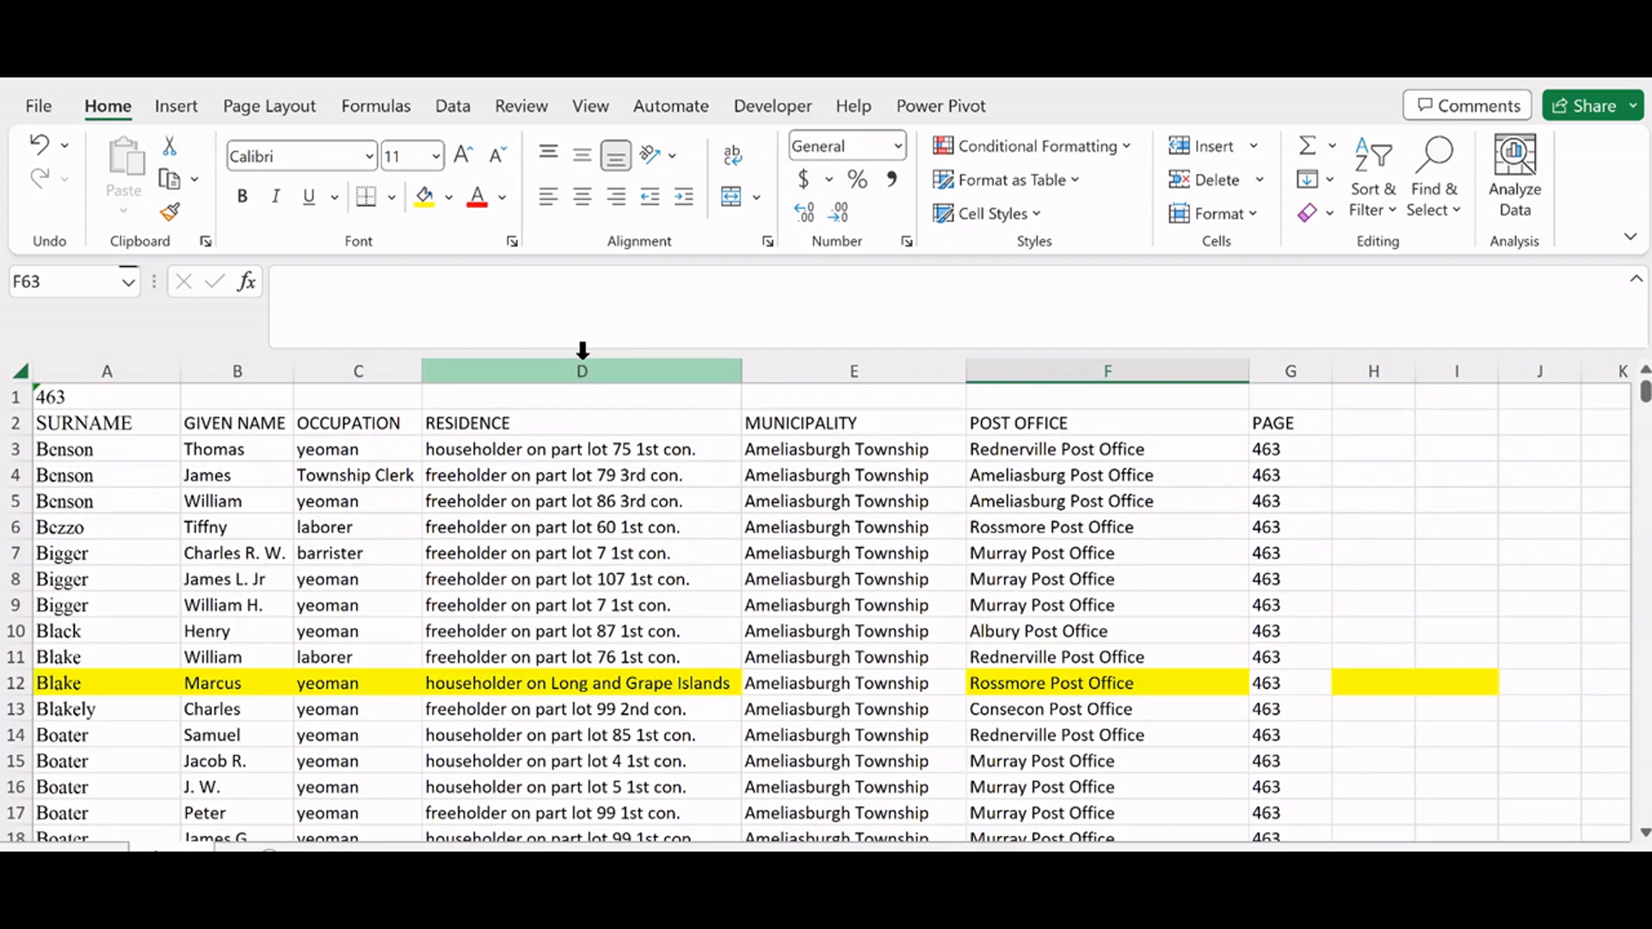
click(631, 372)
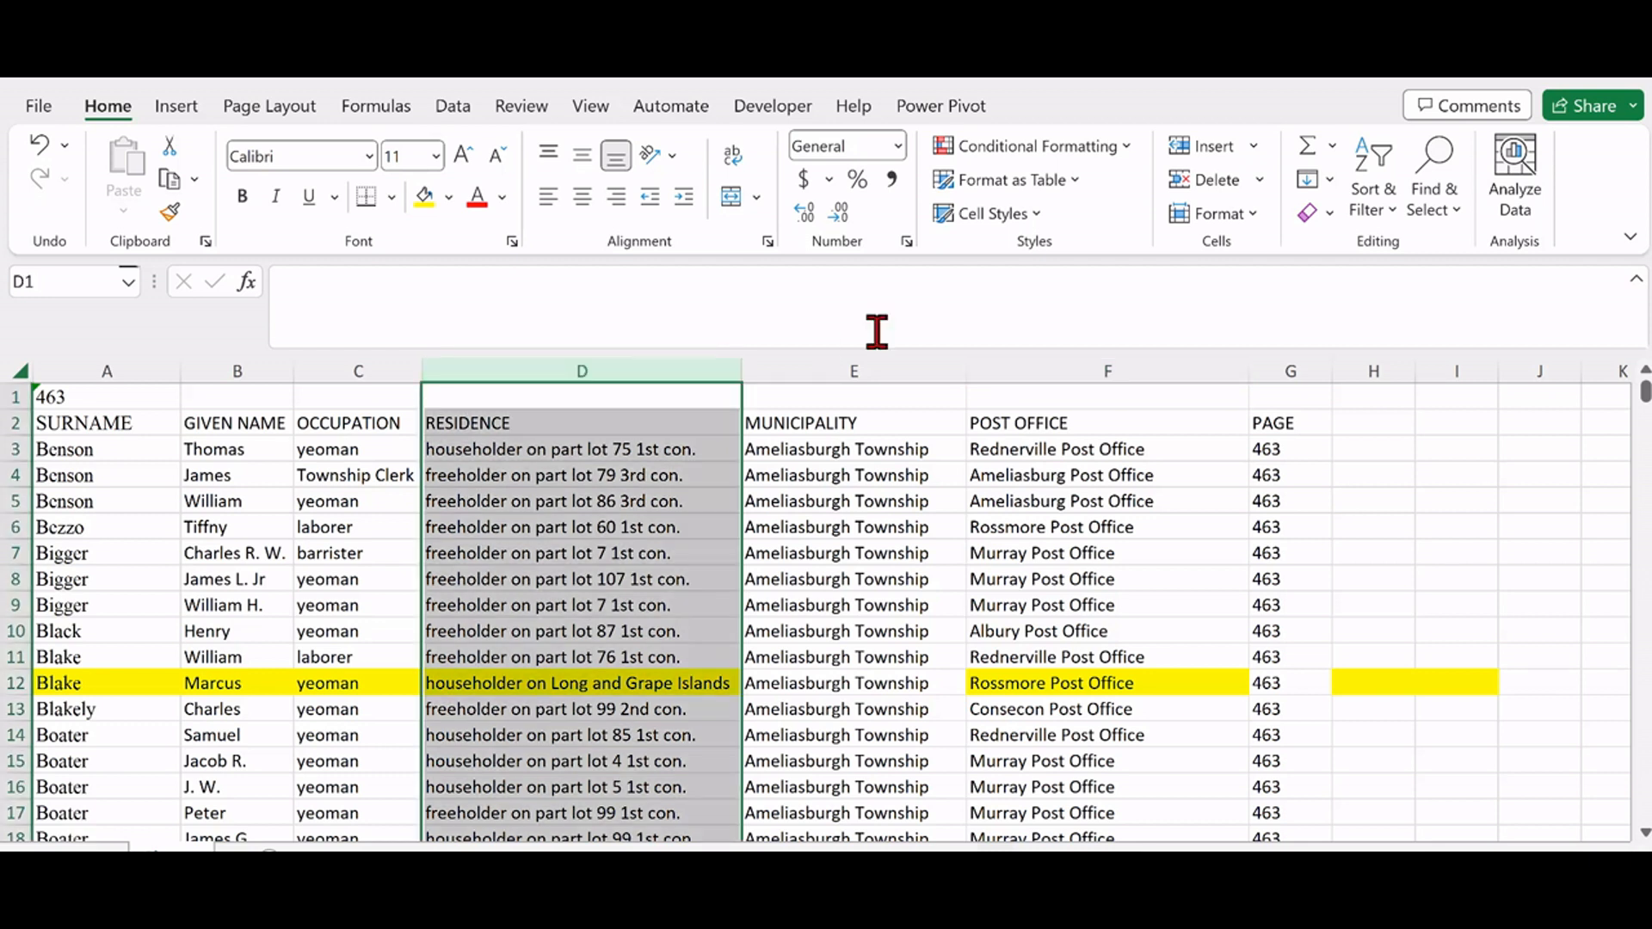
click(1430, 215)
click(1475, 289)
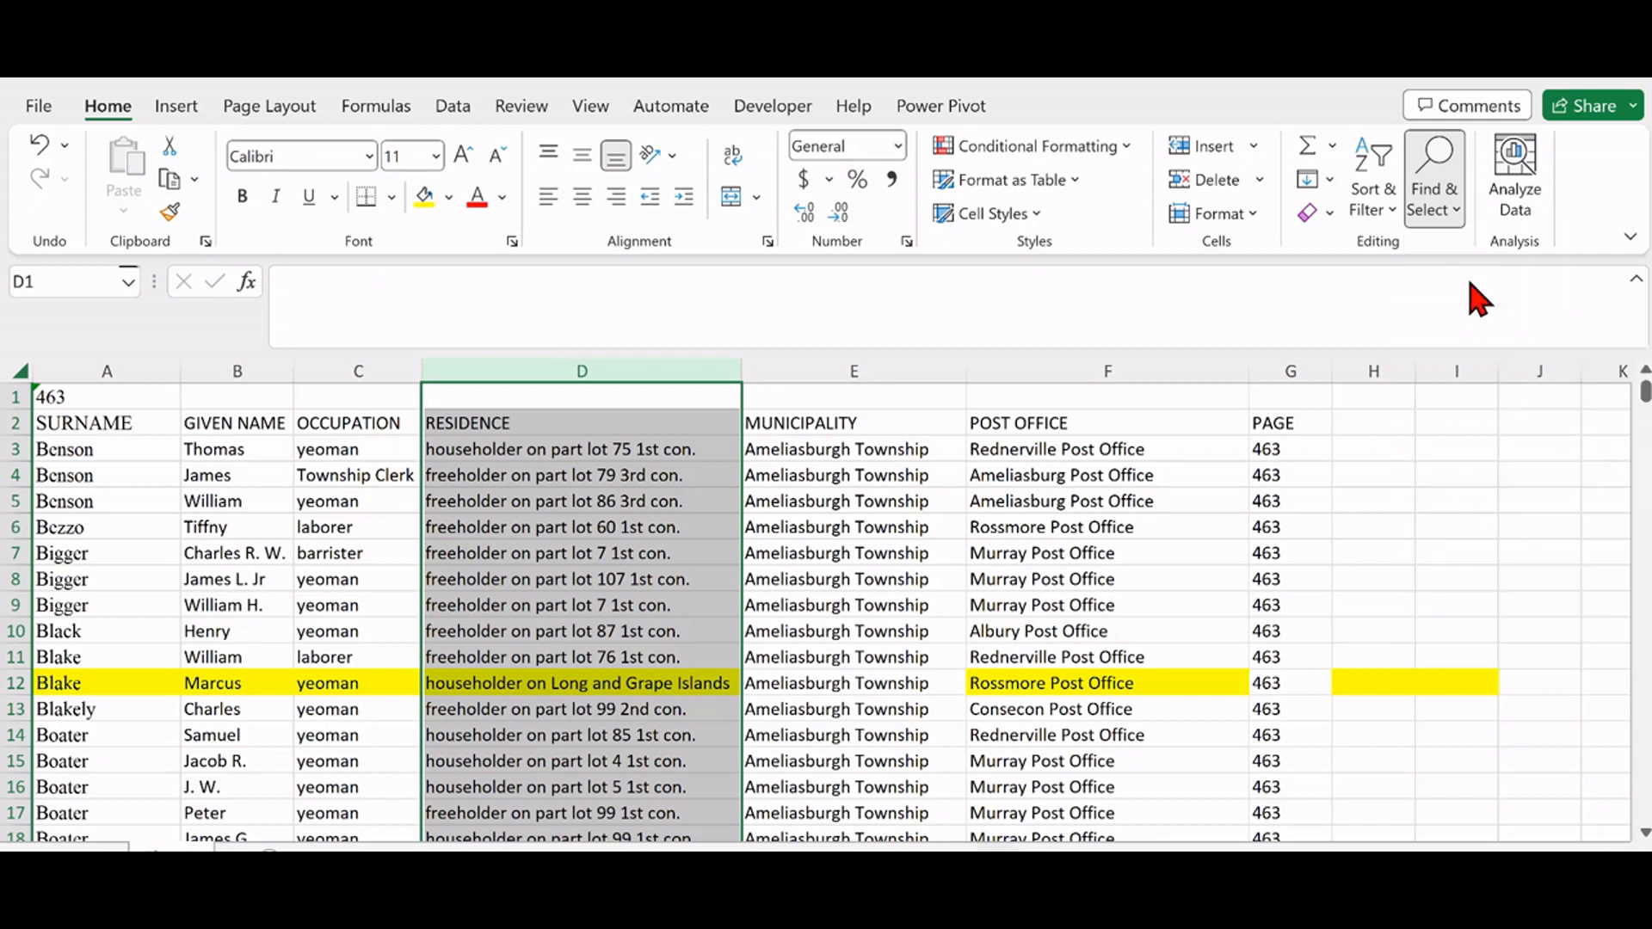
drag(1192, 444, 985, 391)
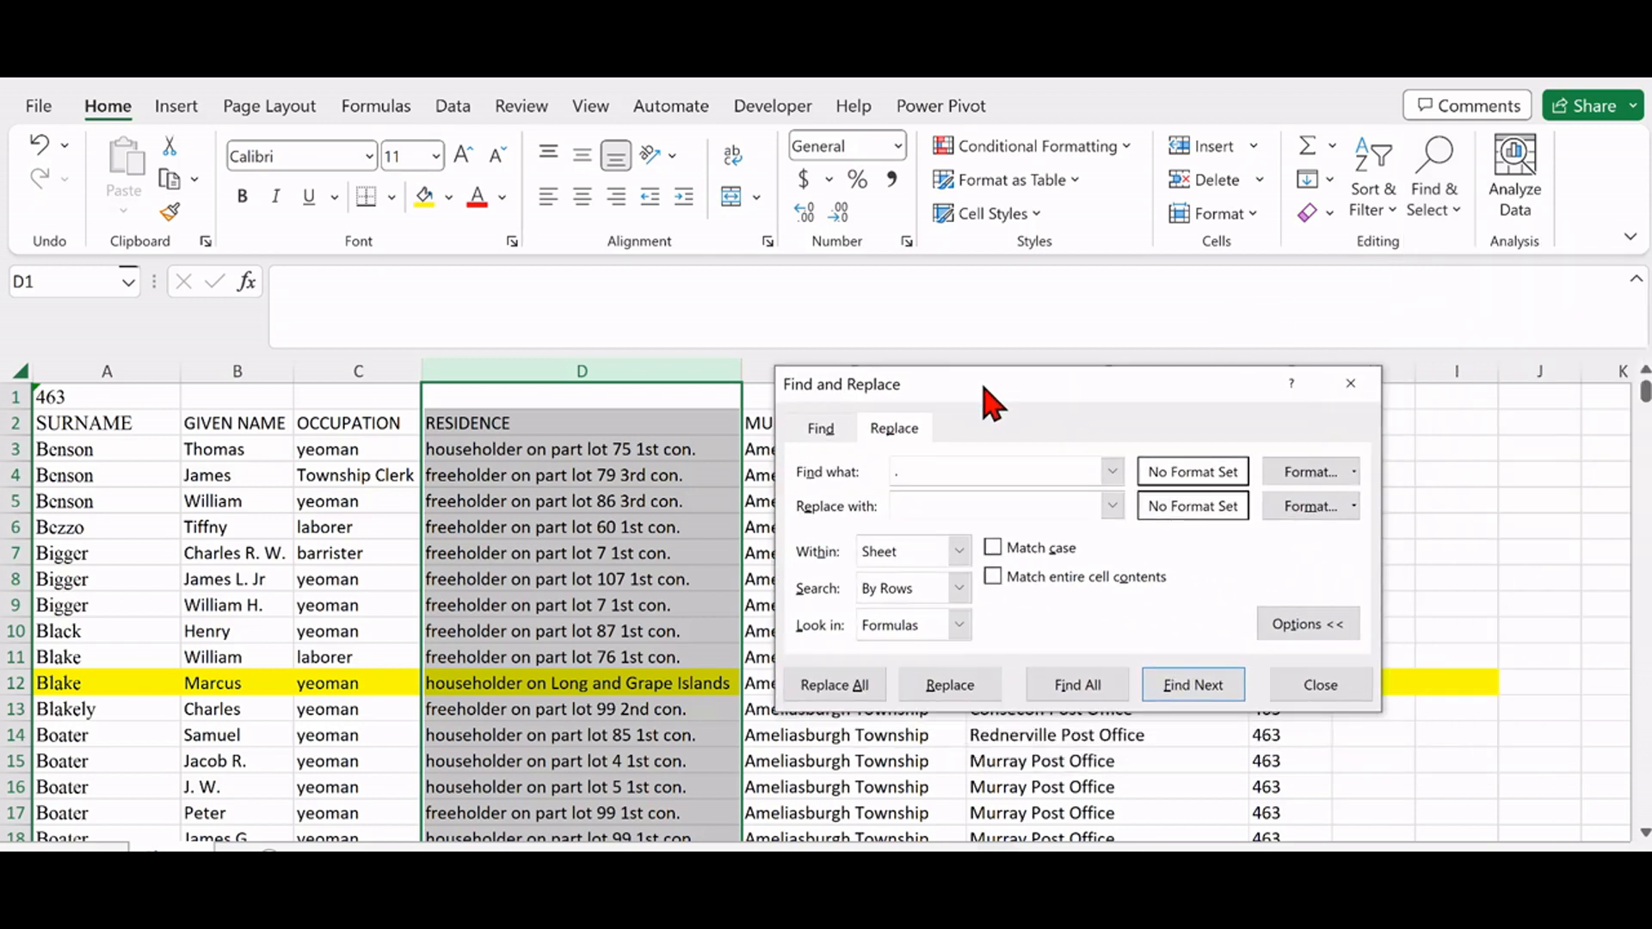
click(988, 506)
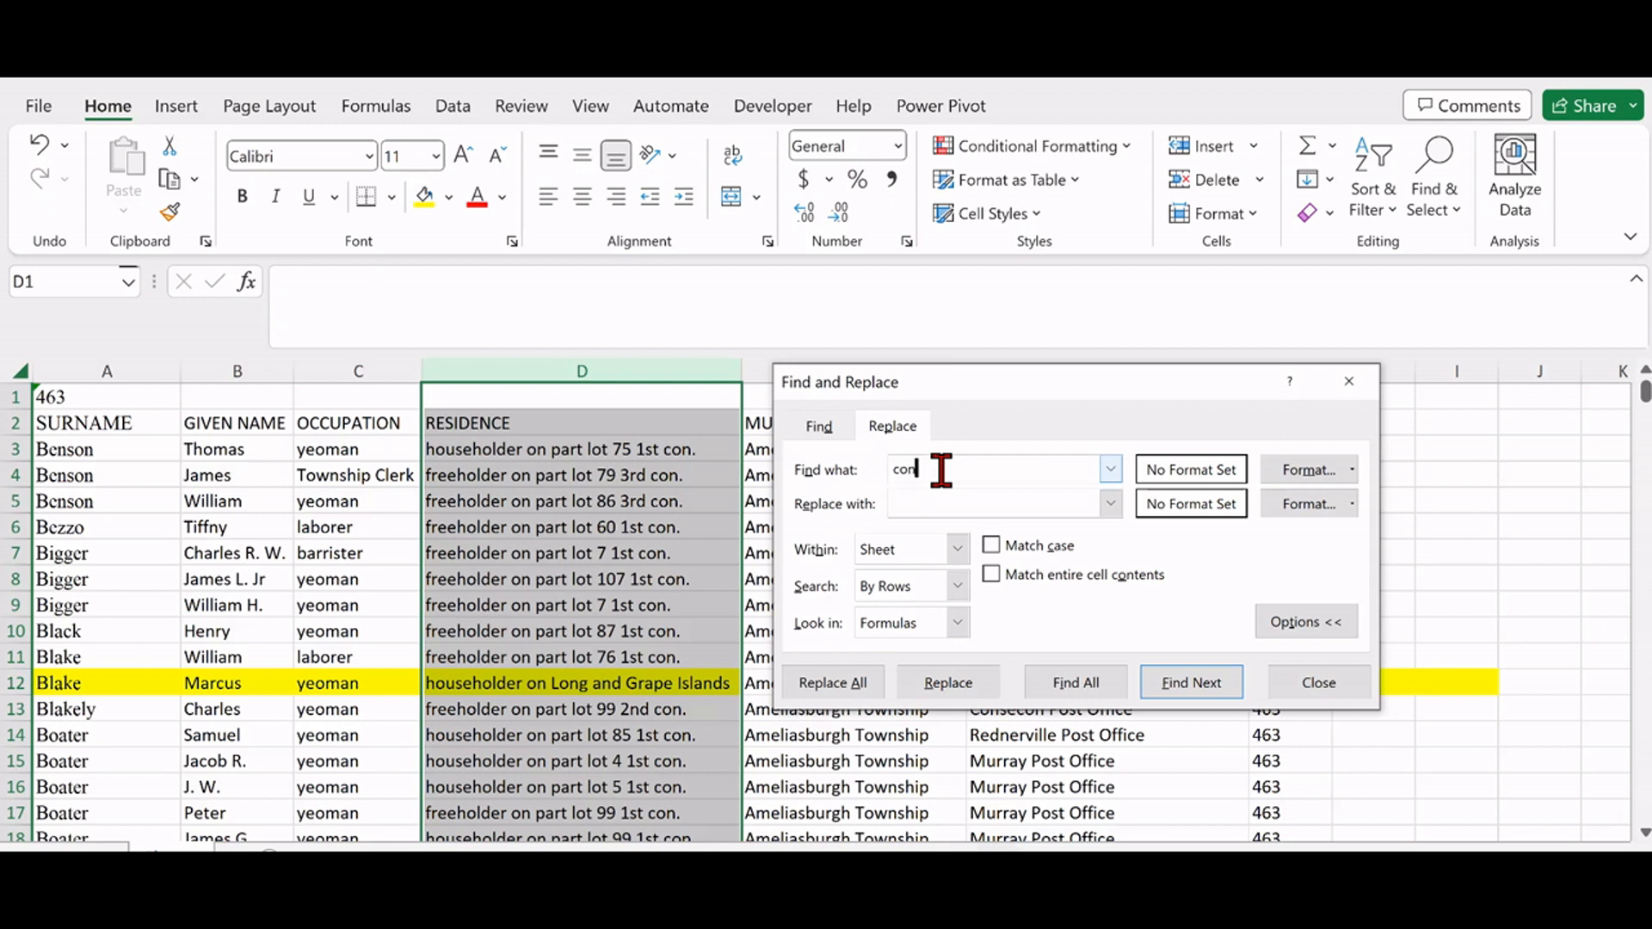
text(.)
click(920, 503)
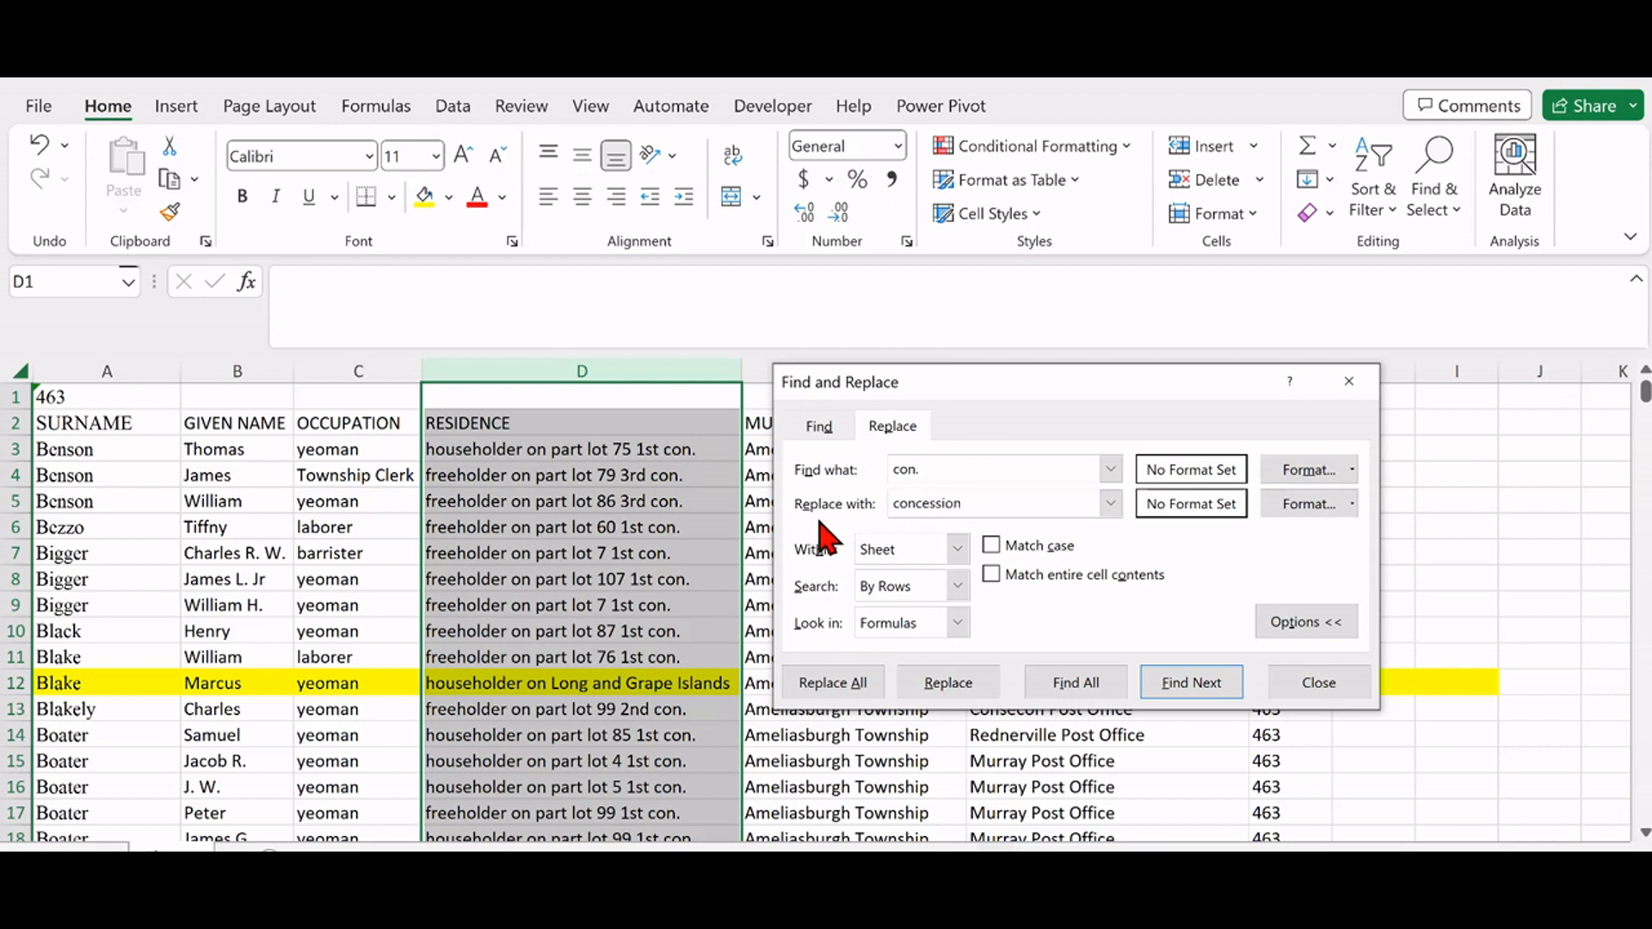
click(840, 691)
click(838, 550)
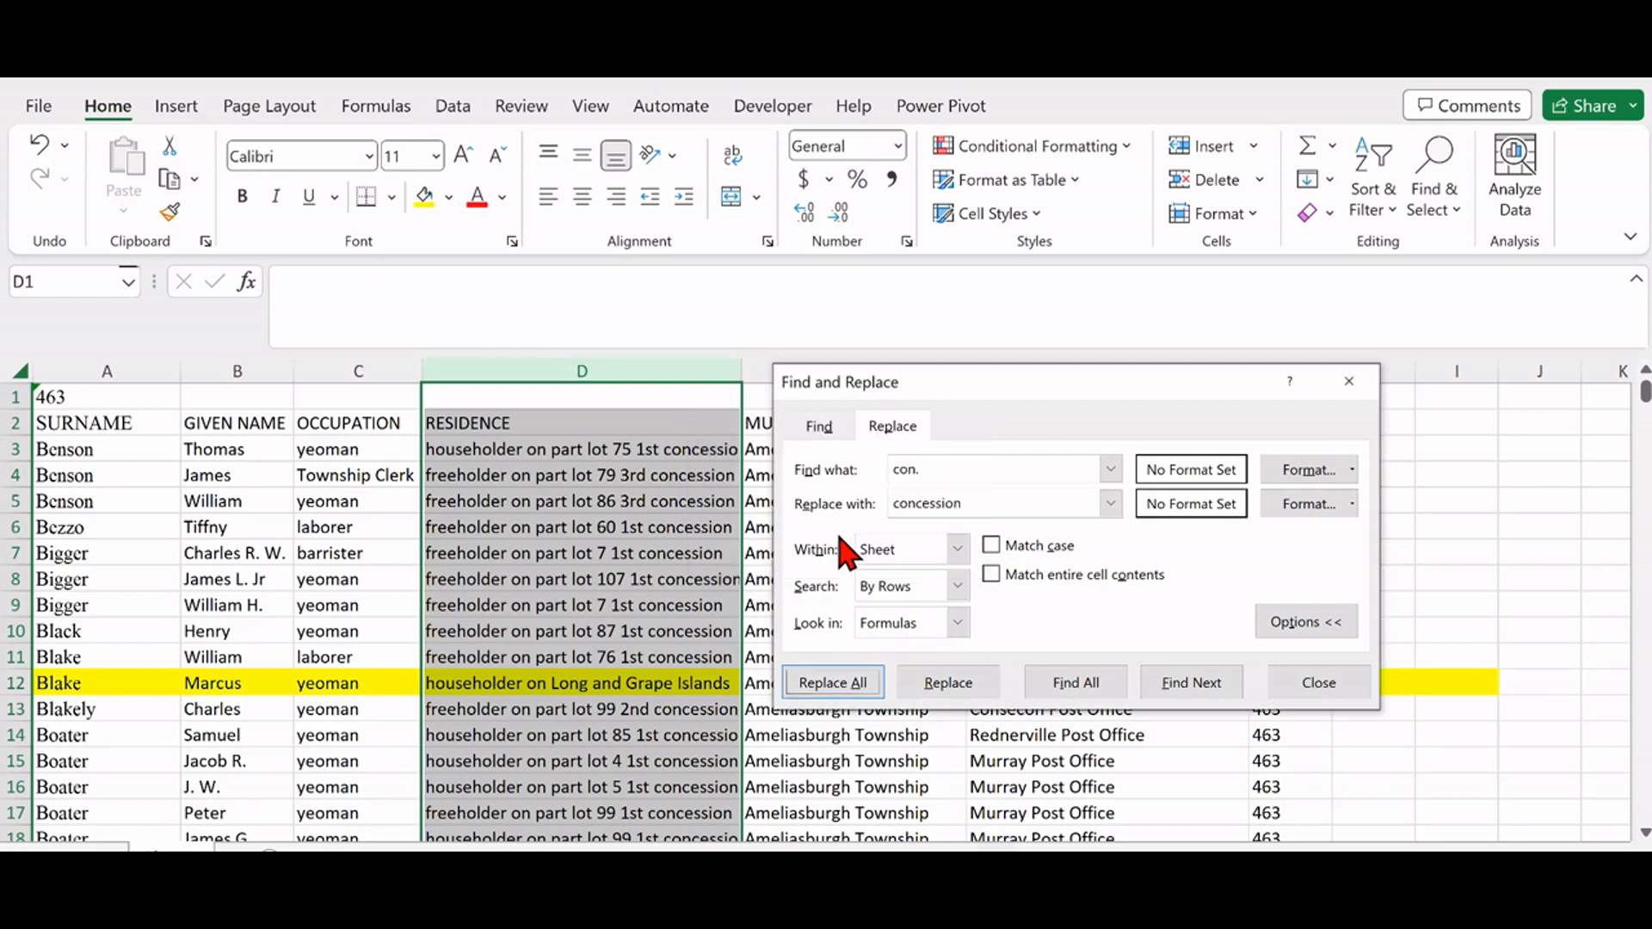
click(1317, 688)
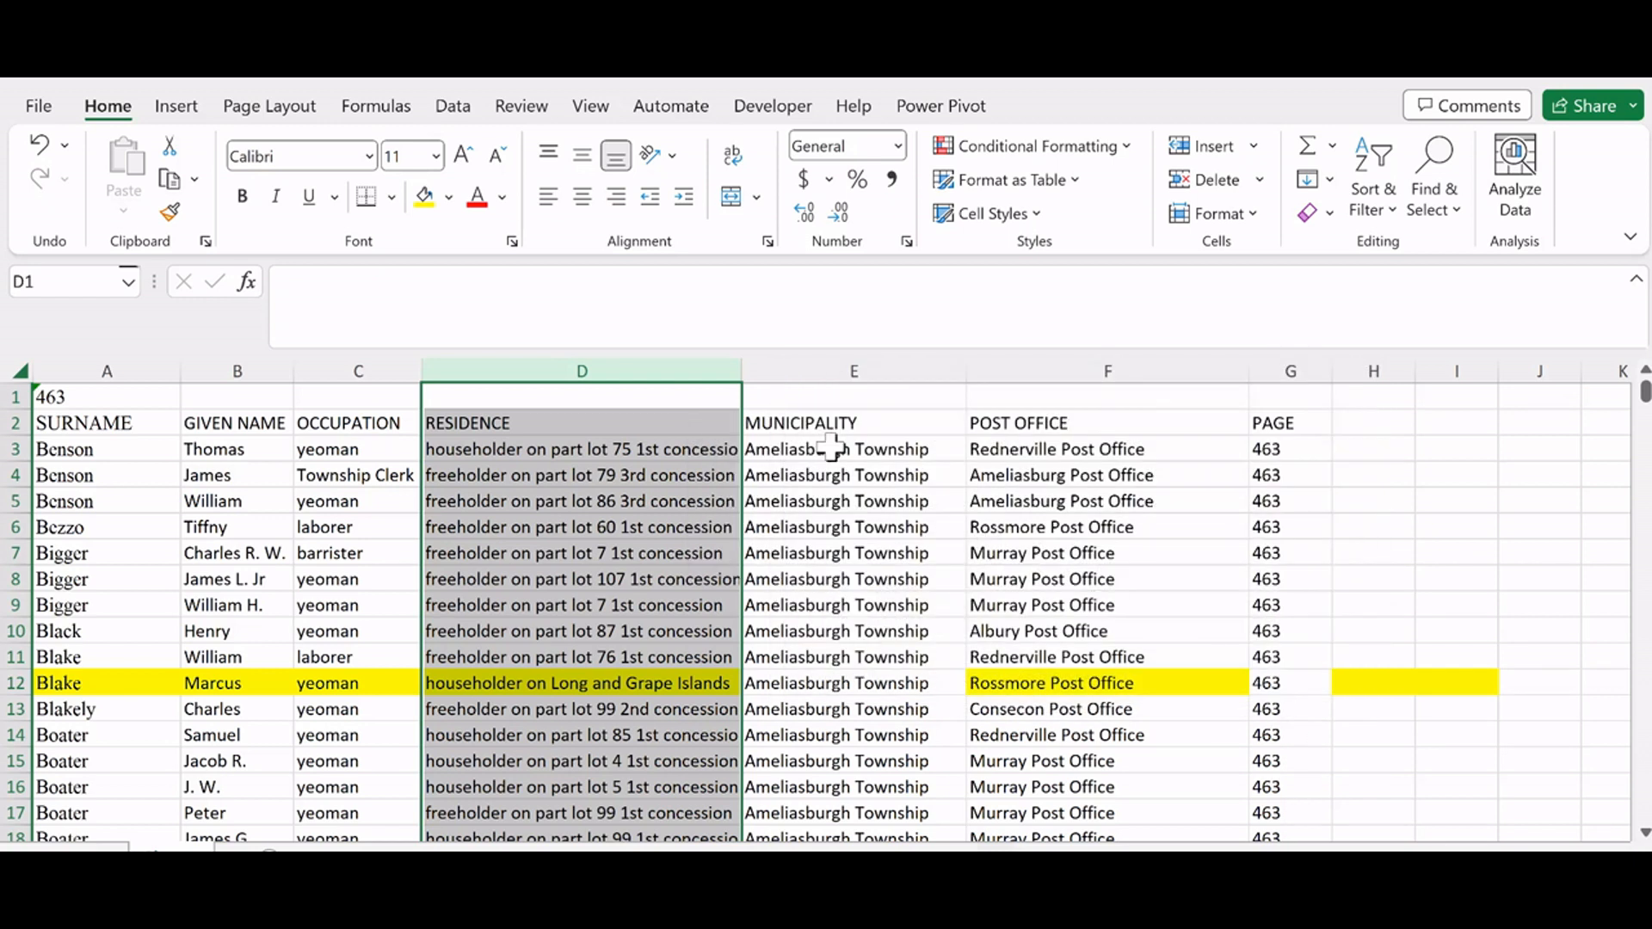
Step: Widen column D to fit the full residence text and review the replaced entries down the list
drag(744, 371, 825, 380)
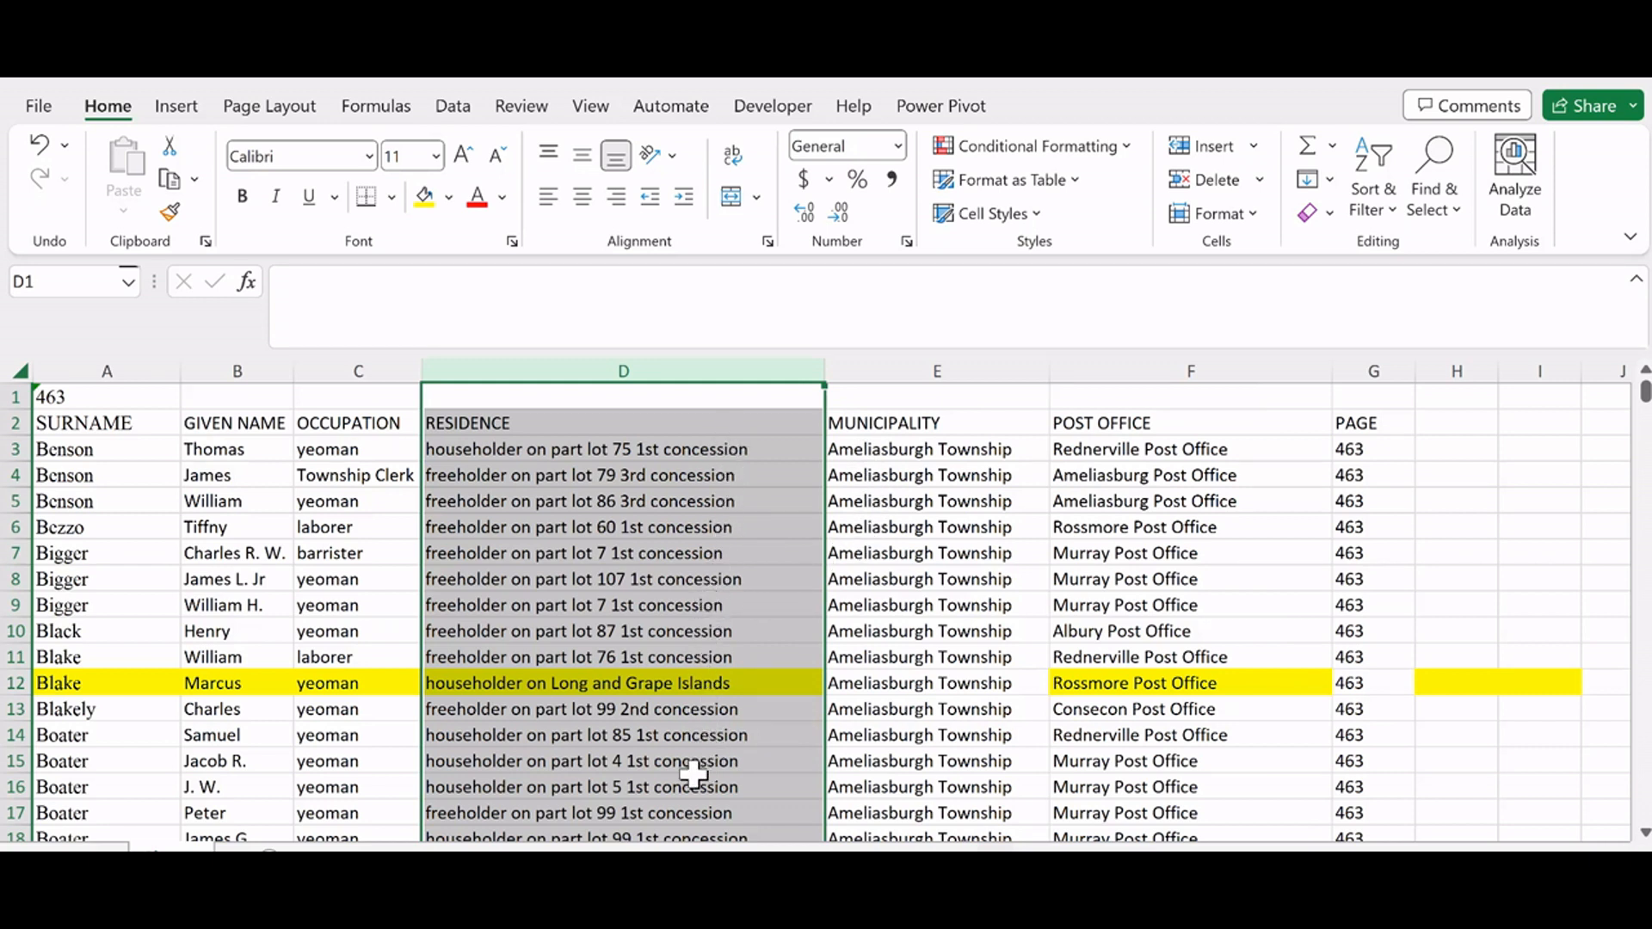
scroll(693, 782, down, 4)
scroll(692, 799, down, 1)
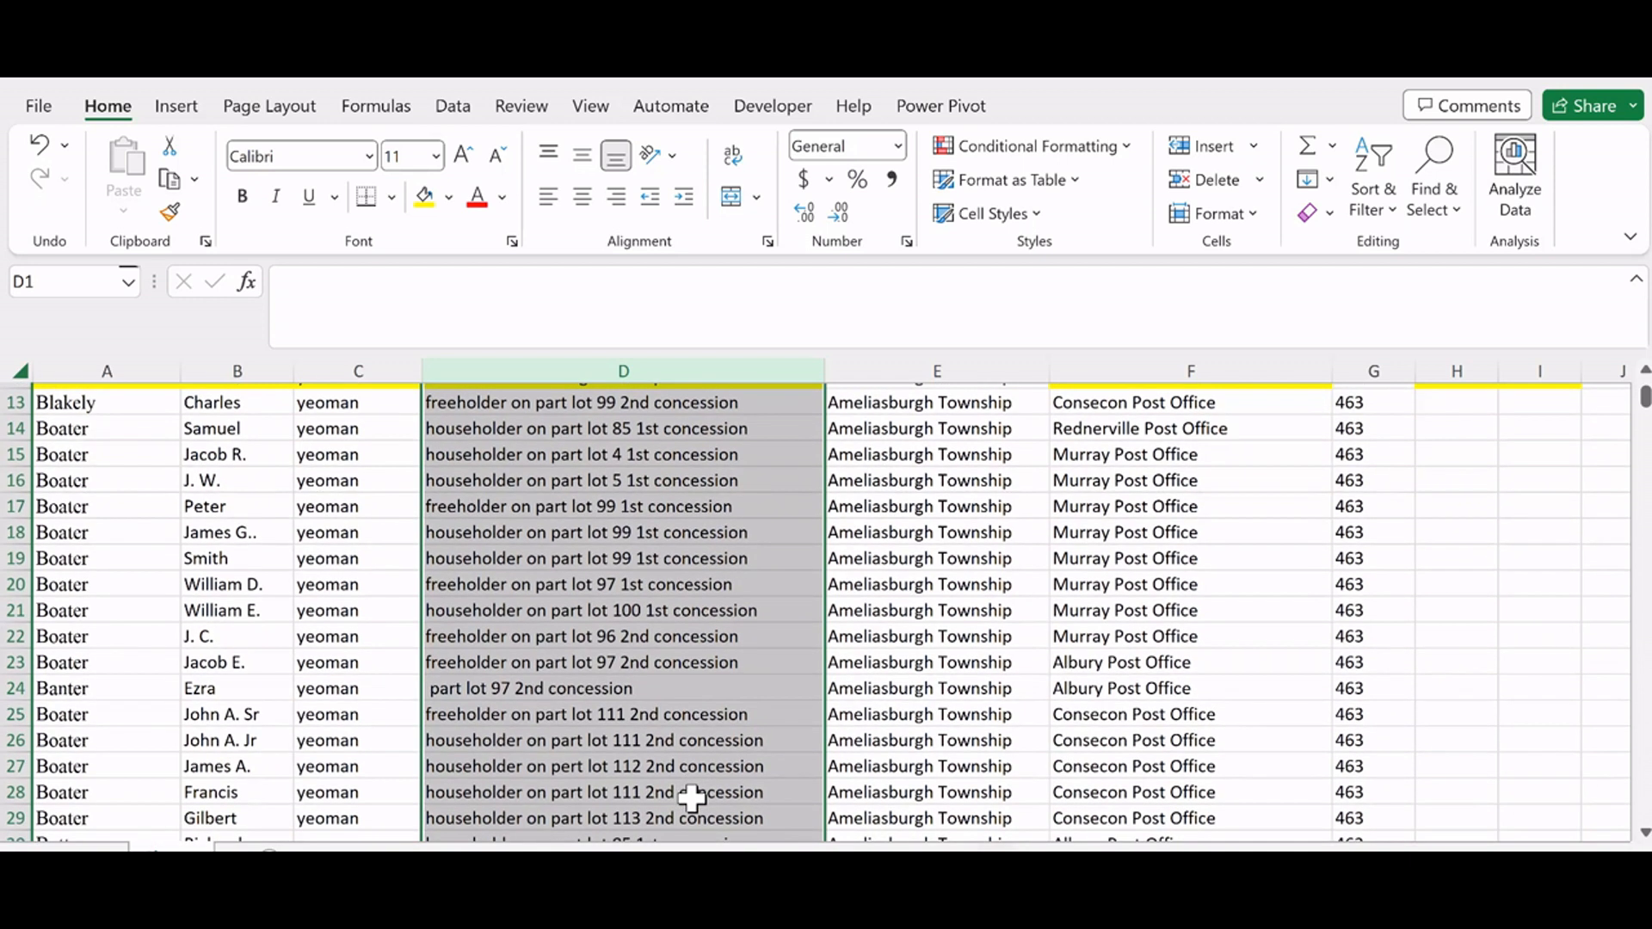
scroll(693, 798, down, 3)
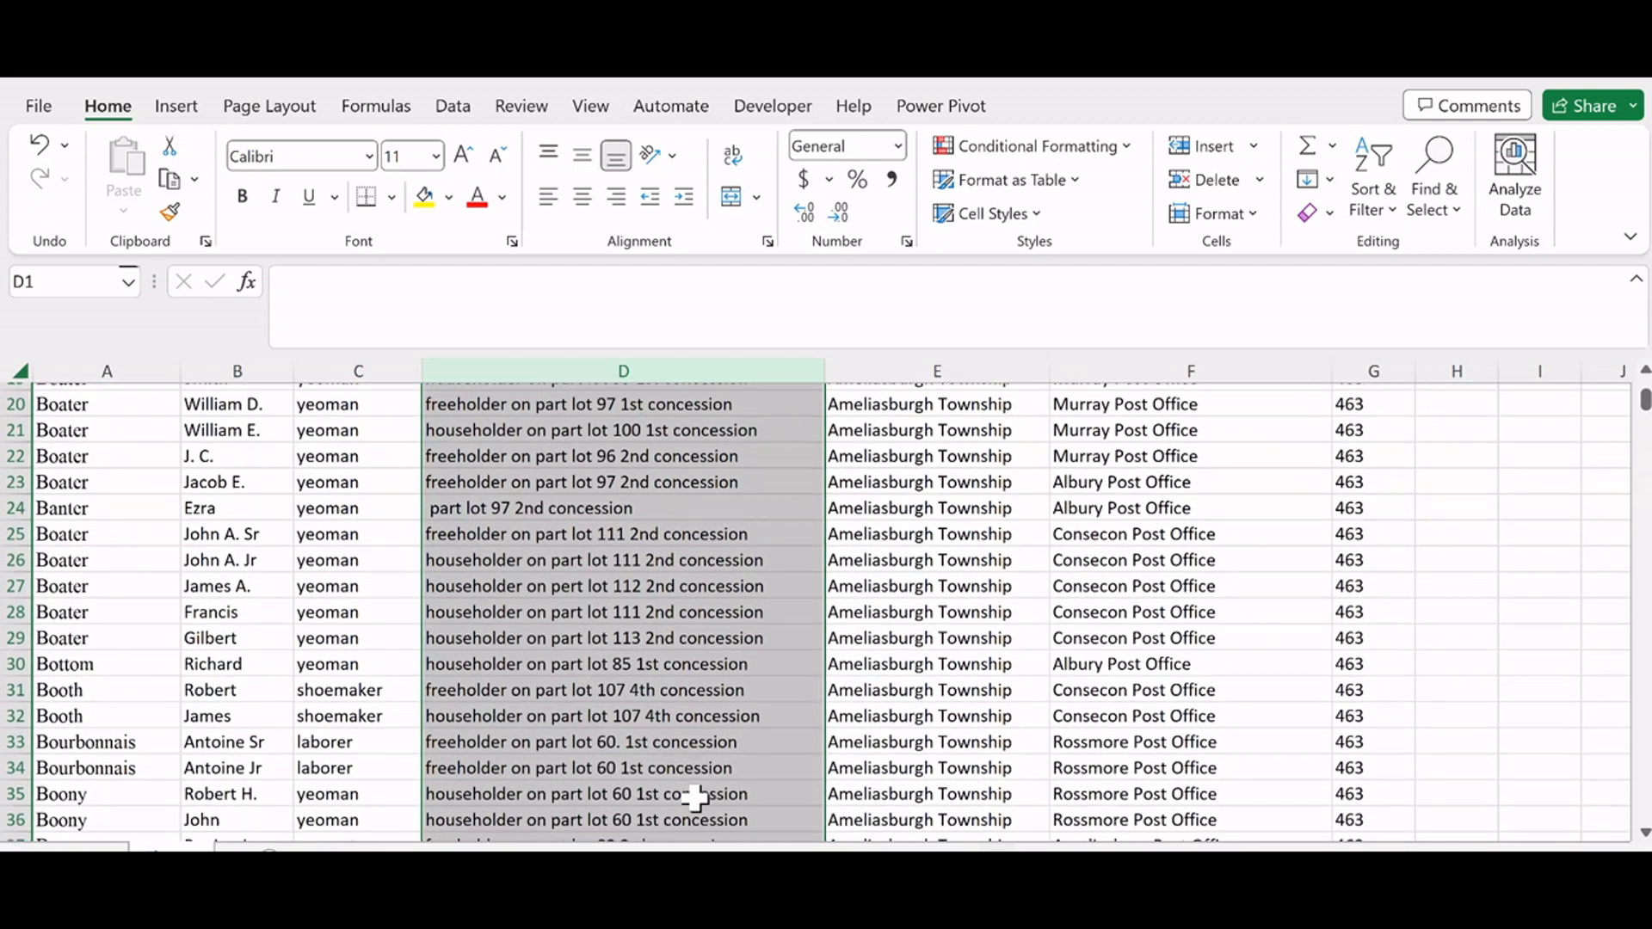
scroll(694, 798, down, 1)
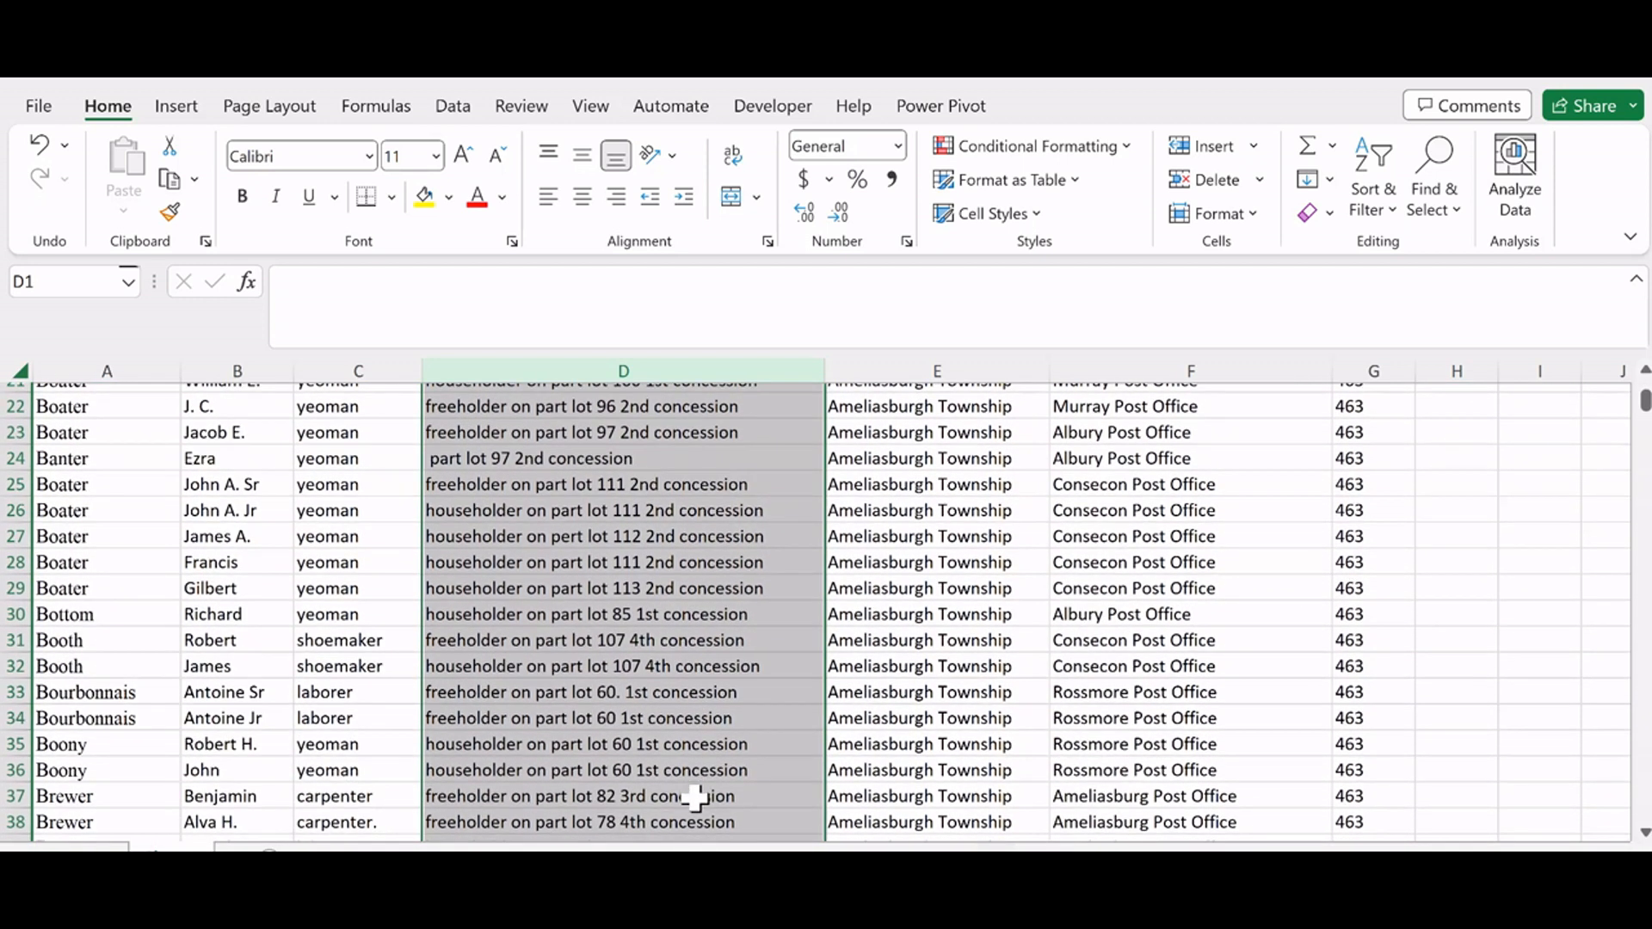
scroll(695, 799, down, 6)
scroll(699, 798, down, 4)
scroll(700, 798, up, 18)
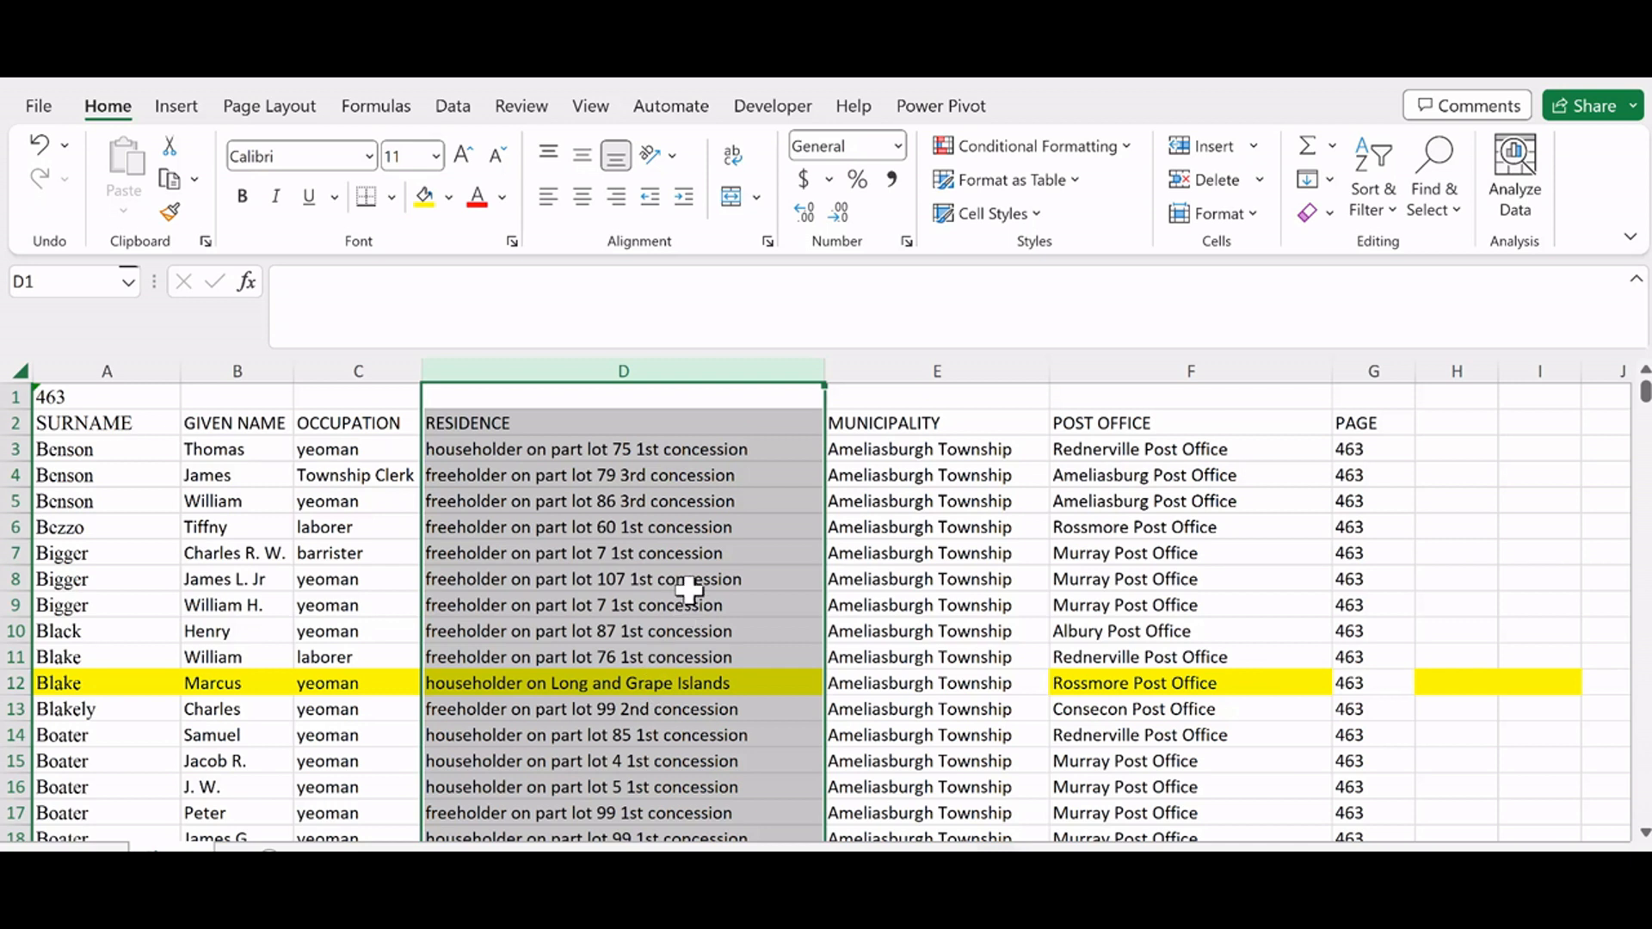